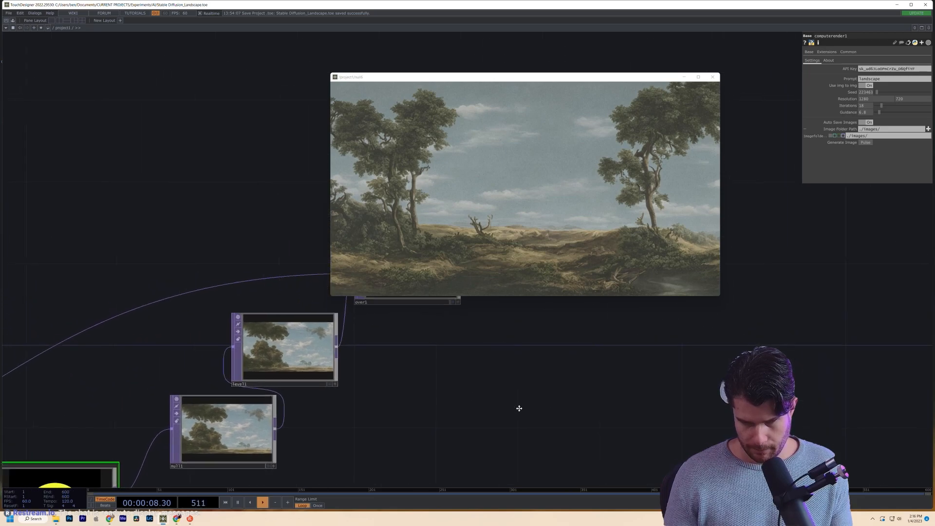
# - Select the computerender component and view its About page showing version 0.1.0
pyautogui.moveTo(548, 359); pyautogui.dragTo(314, 378)
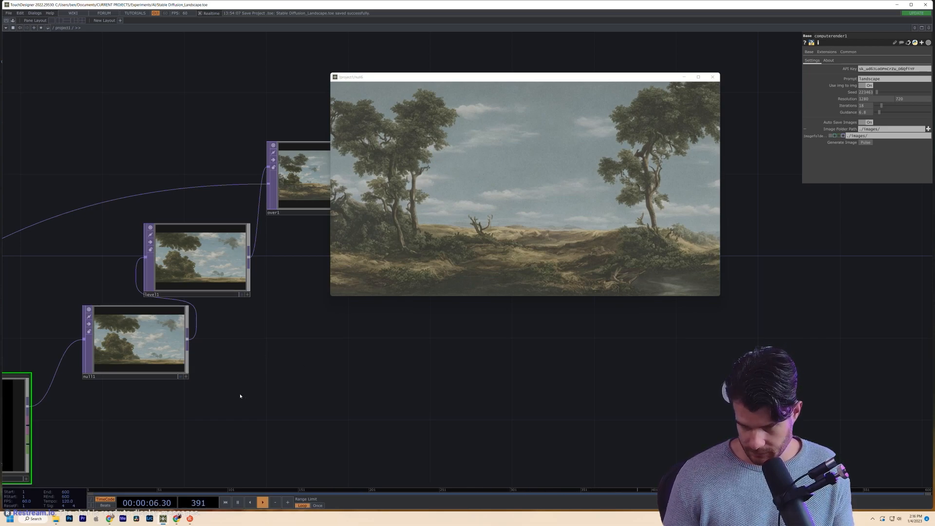
pyautogui.scroll(-8, 241, 395)
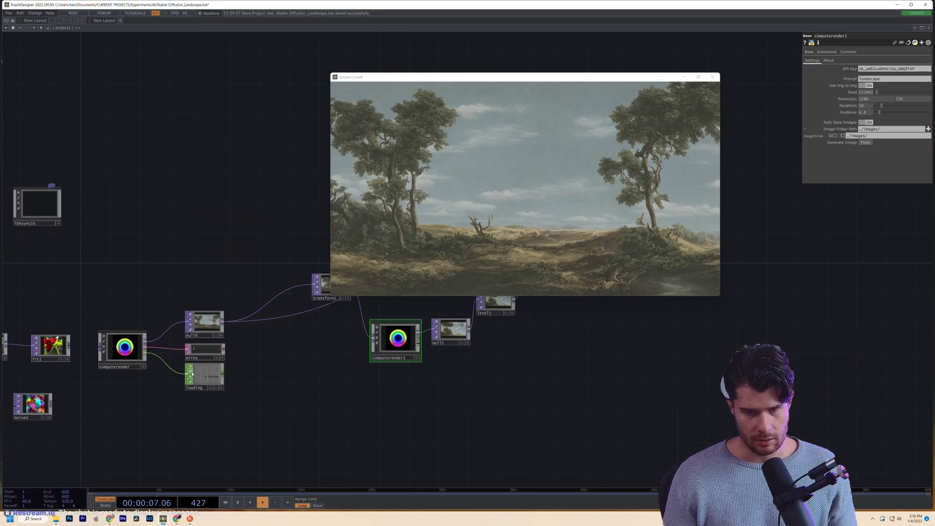
pyautogui.click(121, 350)
pyautogui.scroll(3, 198, 348)
pyautogui.scroll(2, 197, 348)
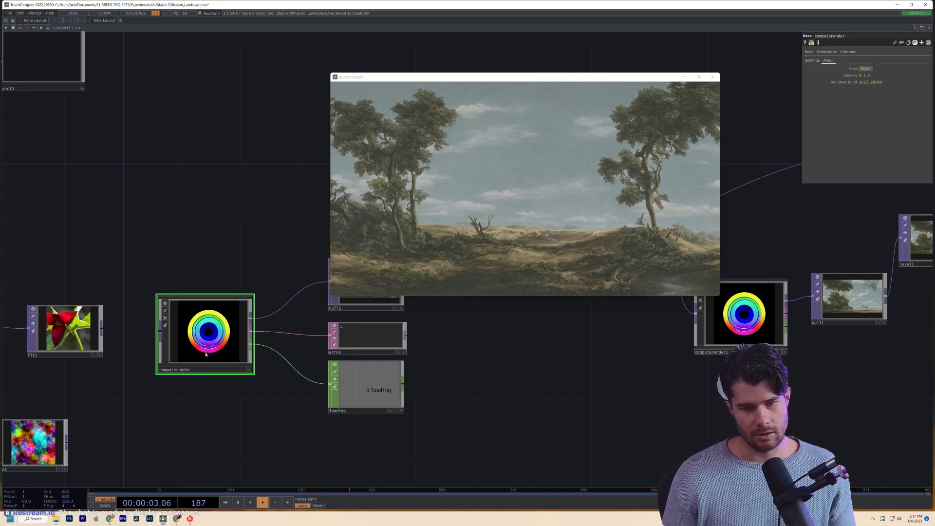
# - Move the null6 preview window up and left, off the nodes
pyautogui.moveTo(213, 408); pyautogui.dragTo(140, 443)
pyautogui.scroll(-3, 194, 395)
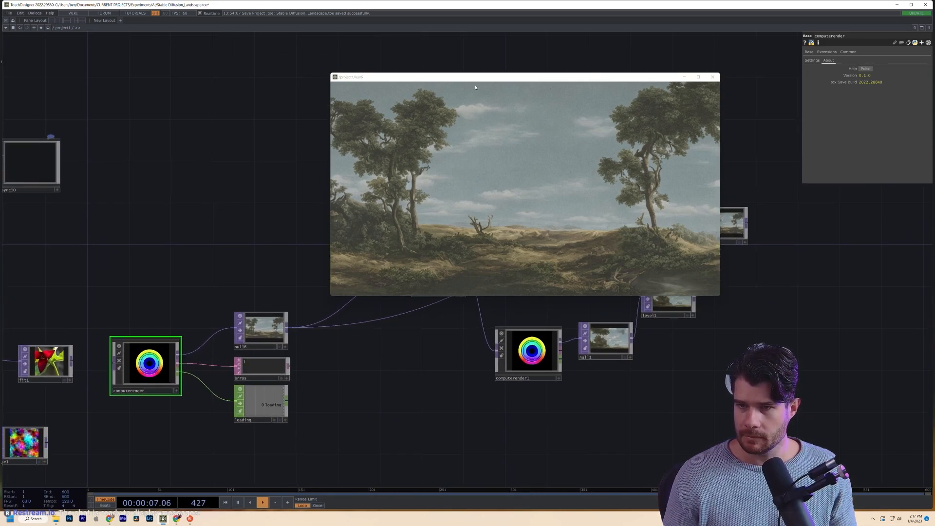
pyautogui.moveTo(471, 82); pyautogui.dragTo(236, 45)
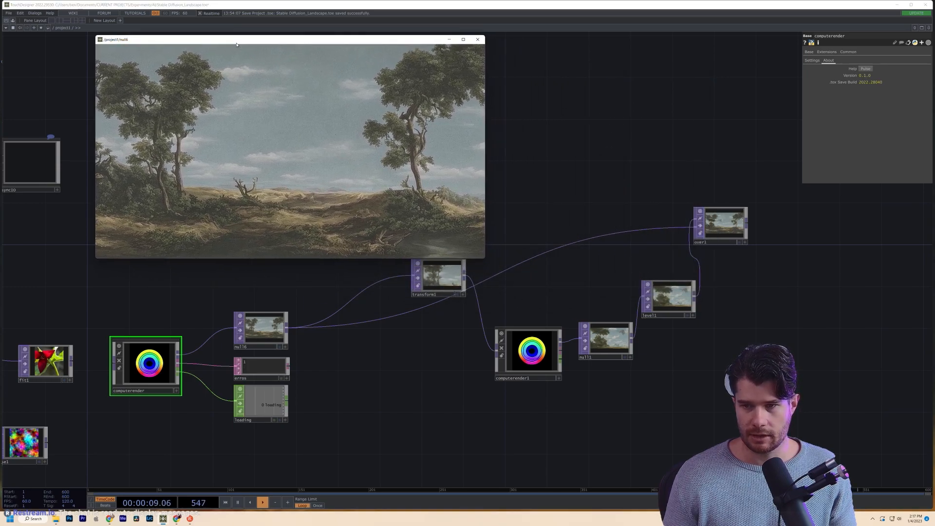
pyautogui.click(159, 387)
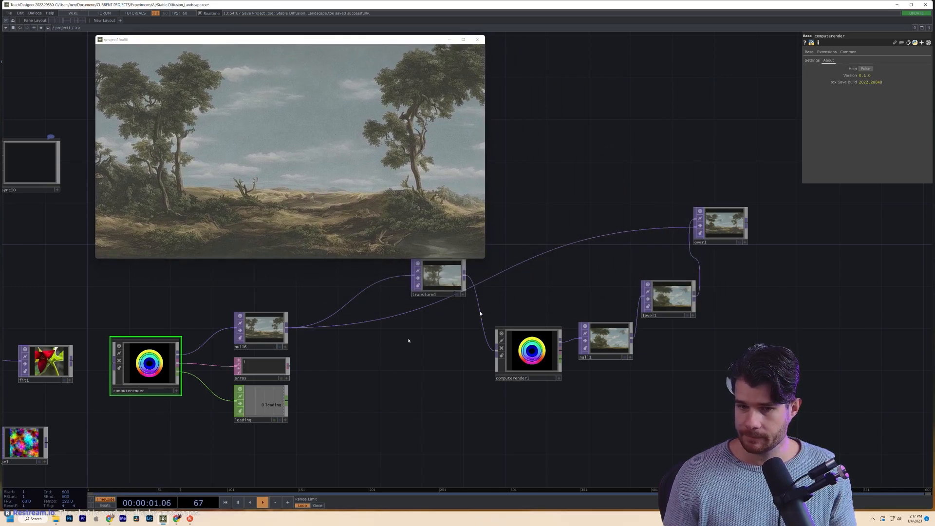
# - On computerender's Settings page, change the Seed and pulse Generate Image
pyautogui.click(811, 61)
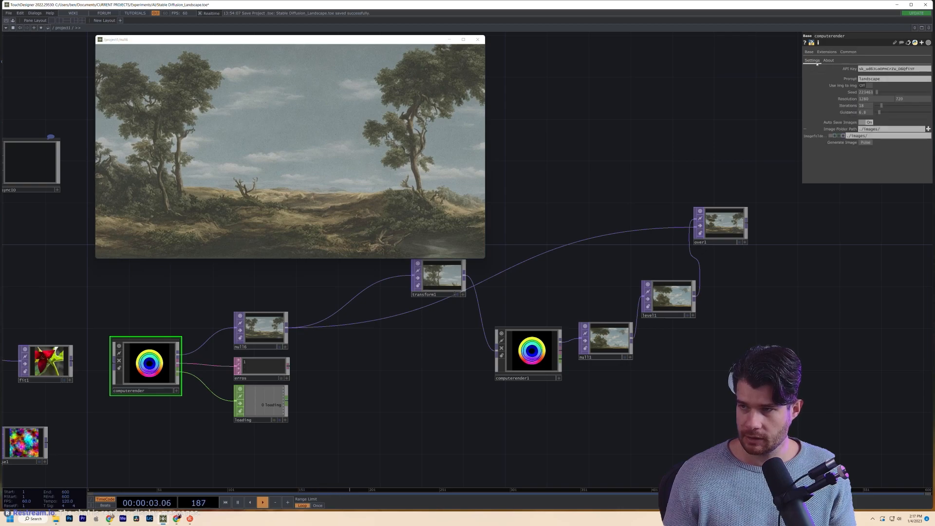
pyautogui.click(880, 92)
pyautogui.click(865, 143)
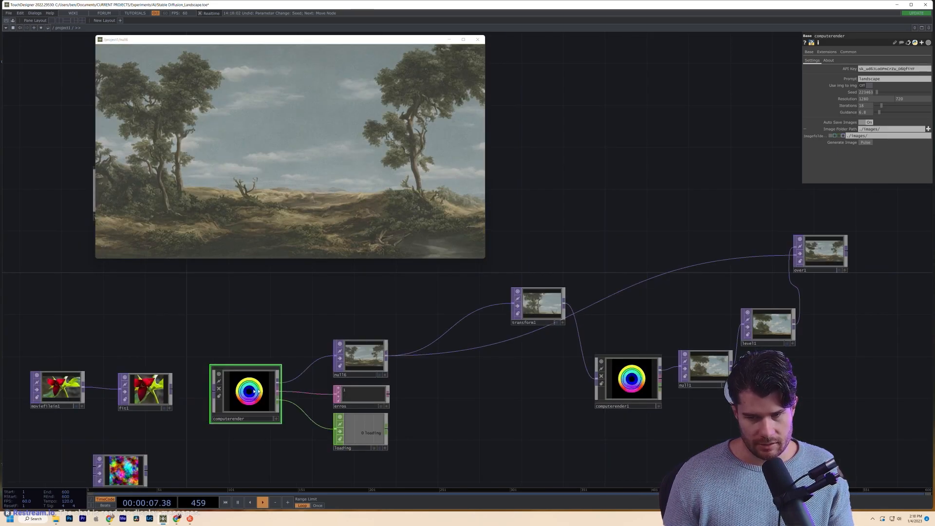
pyautogui.scroll(5, 253, 392)
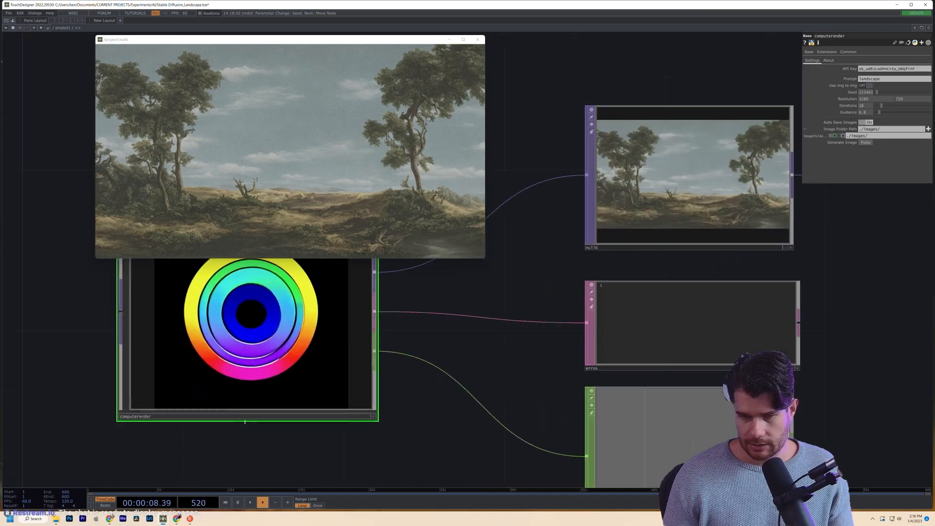
pyautogui.scroll(-3, 244, 404)
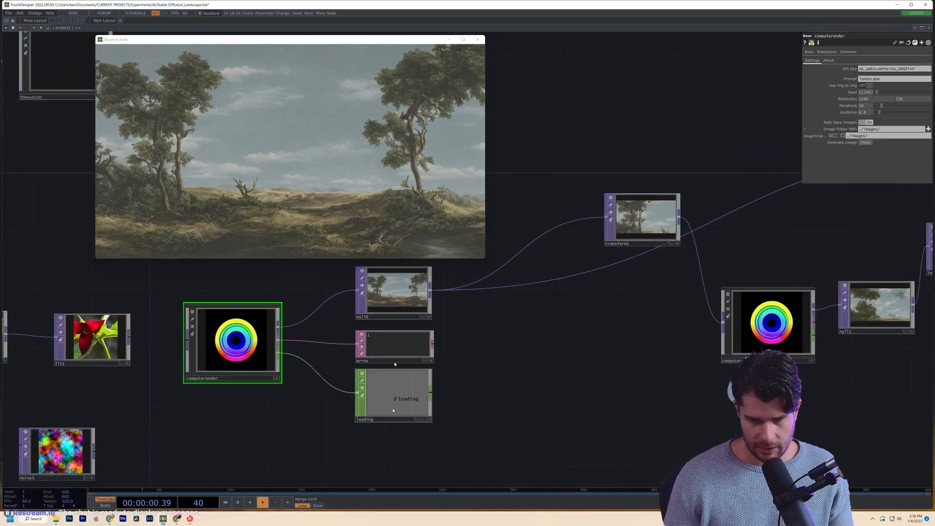
# - Bring up the YouTube image-to-image tutorial in Chrome, reposition it, then minimize it
pyautogui.moveTo(109, 518)
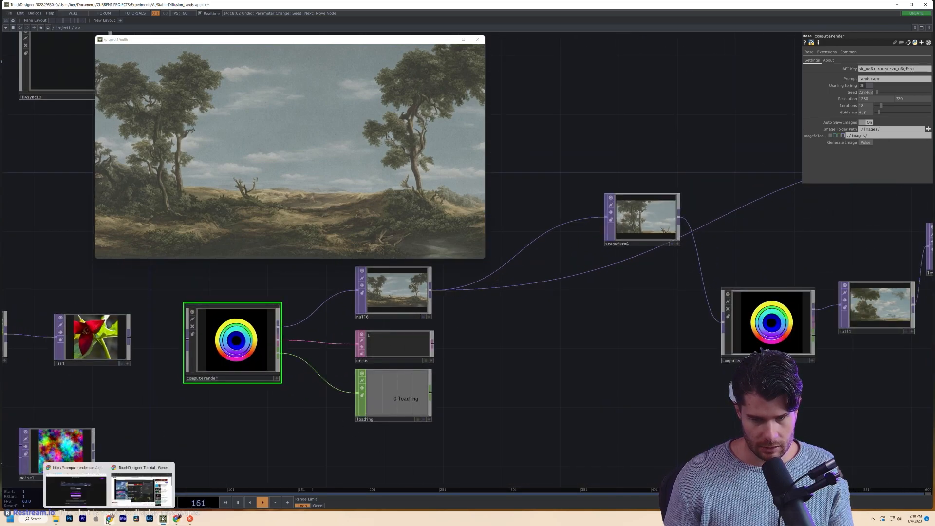
pyautogui.click(147, 498)
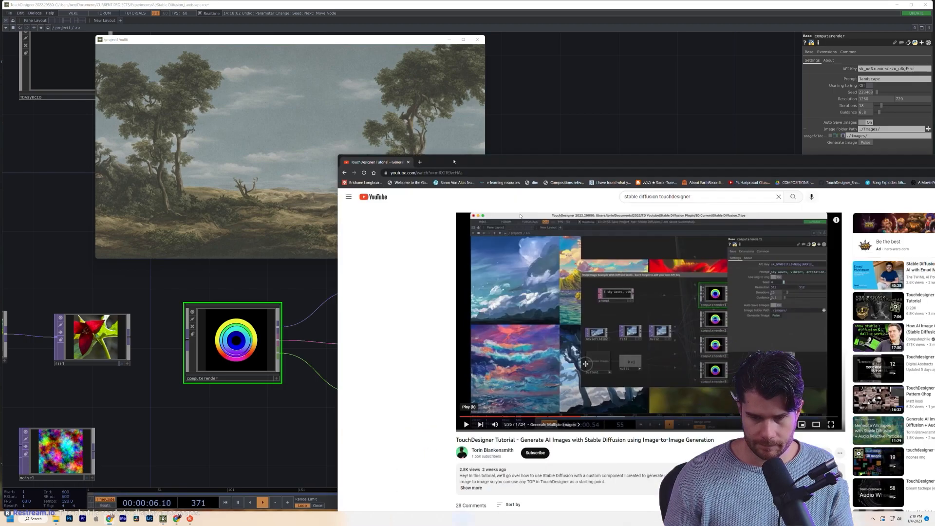
pyautogui.moveTo(453, 161); pyautogui.dragTo(262, 40)
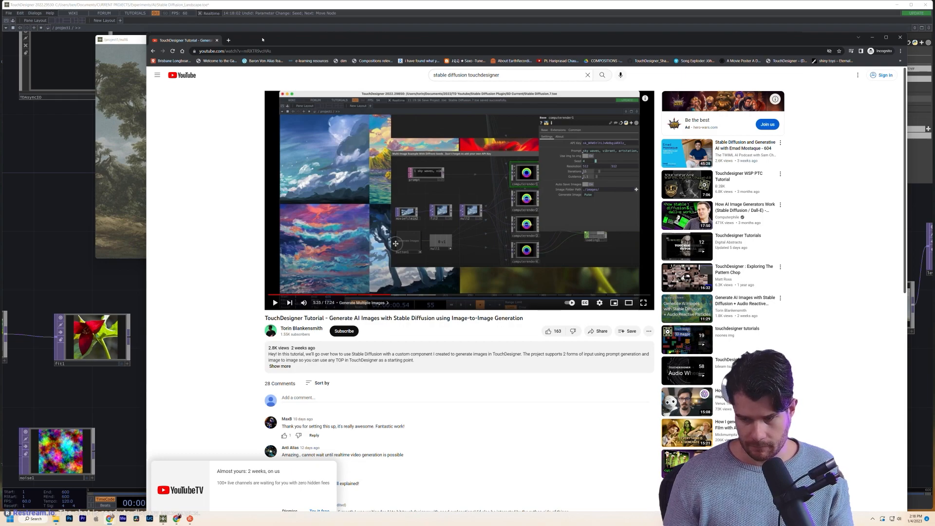
pyautogui.moveTo(262, 40); pyautogui.dragTo(251, 66)
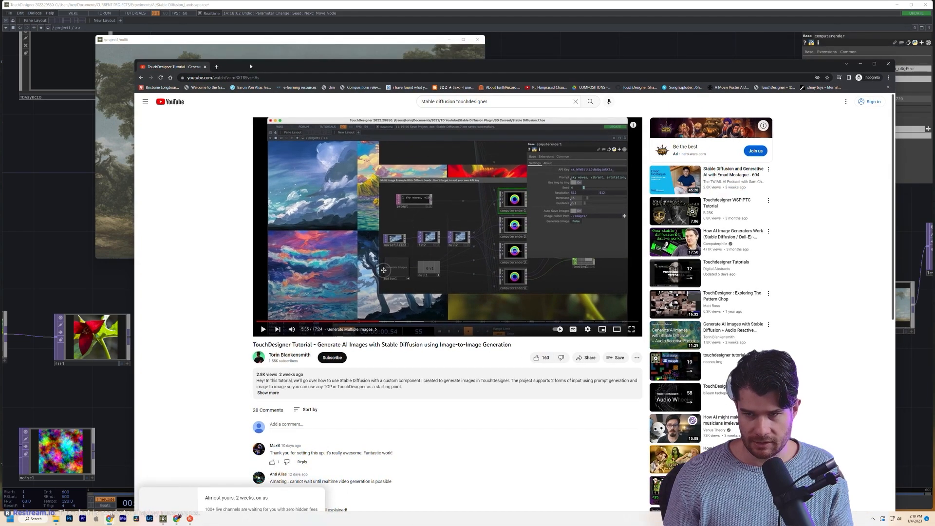
pyautogui.click(859, 64)
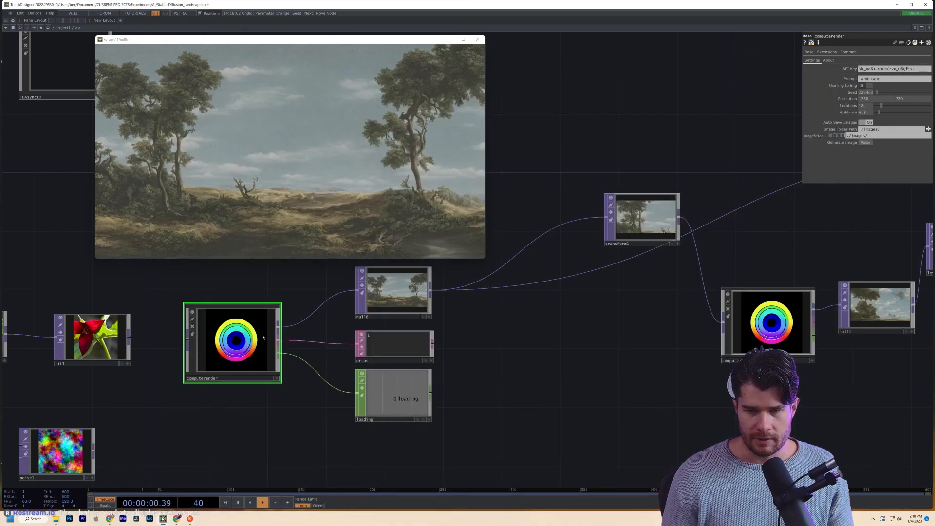
pyautogui.press('i')
pyautogui.moveTo(362, 478); pyautogui.dragTo(567, 383)
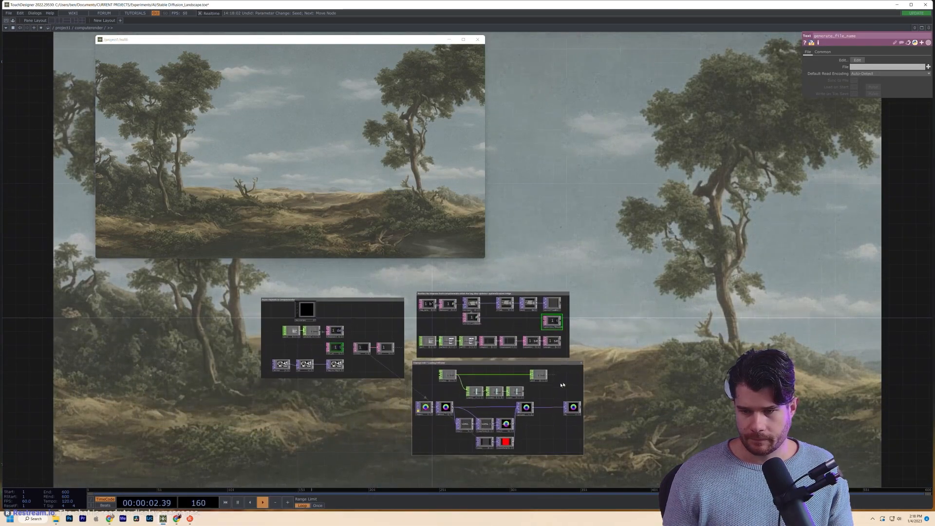
pyautogui.scroll(3, 566, 383)
pyautogui.moveTo(677, 347); pyautogui.dragTo(693, 407)
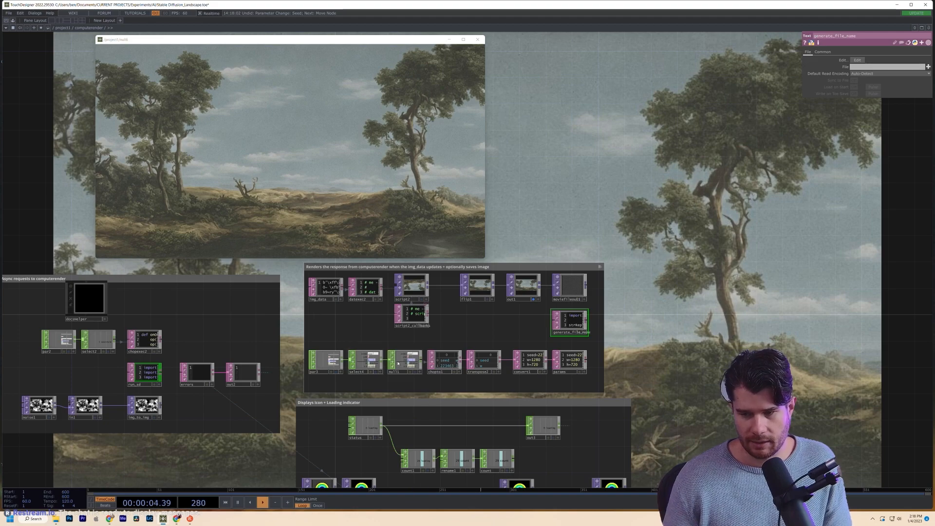
pyautogui.press('u')
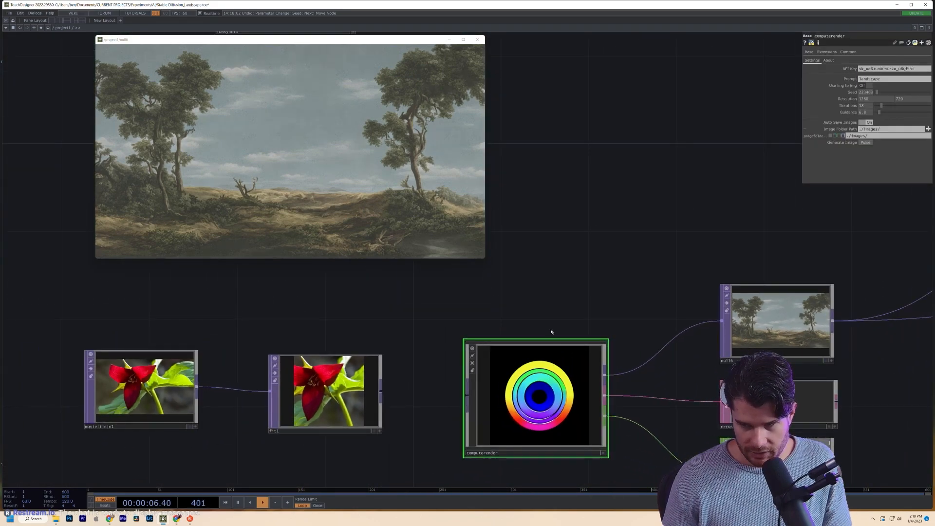
# - Inspect moviefilein1 and place fit1 below it
pyautogui.moveTo(433, 466); pyautogui.dragTo(248, 475)
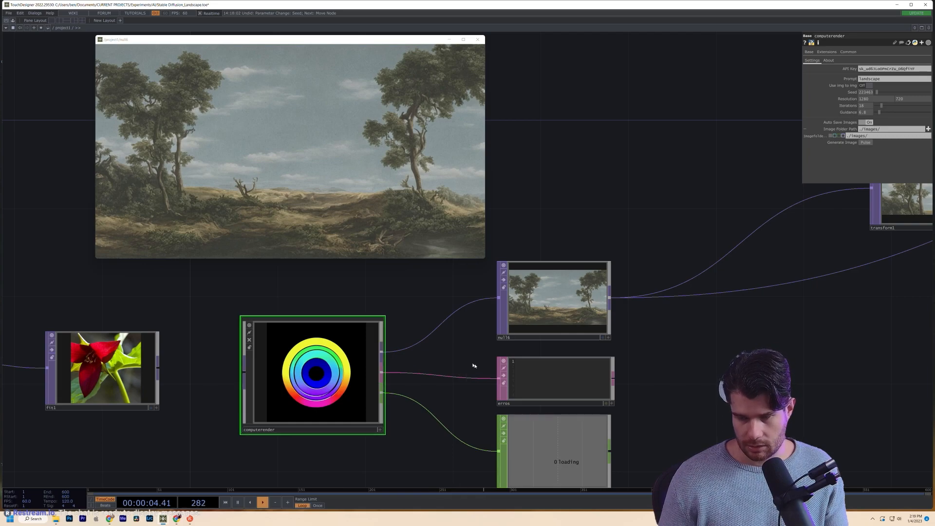
pyautogui.scroll(-6, 526, 407)
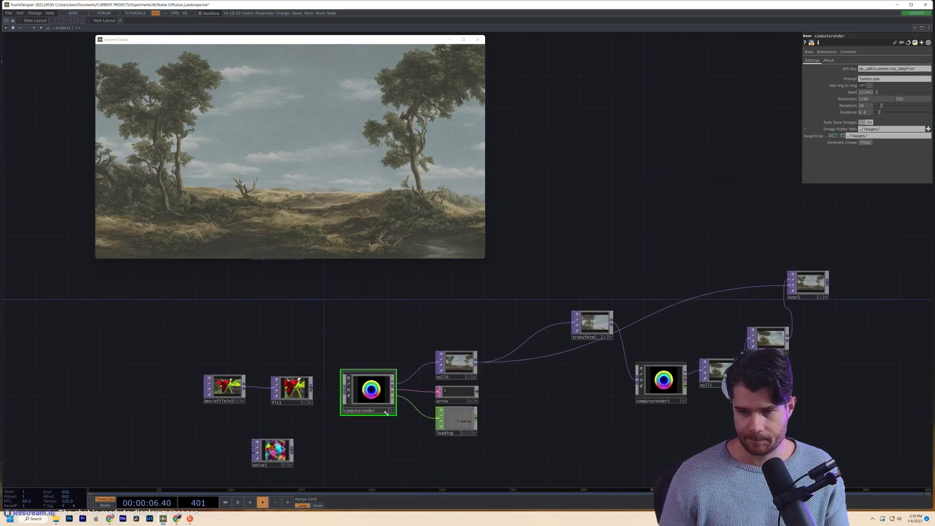
pyautogui.scroll(5, 380, 412)
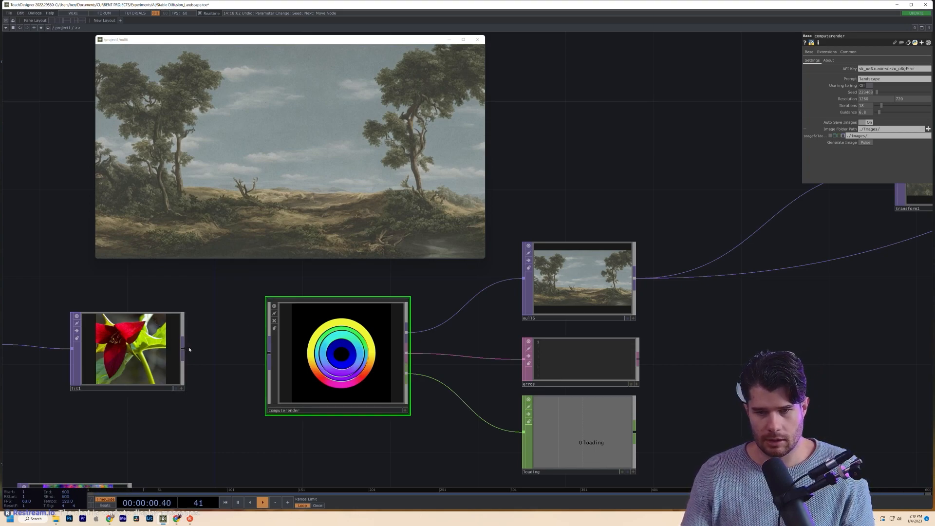
pyautogui.scroll(-5, 183, 350)
pyautogui.click(180, 362)
pyautogui.middleClick(180, 361)
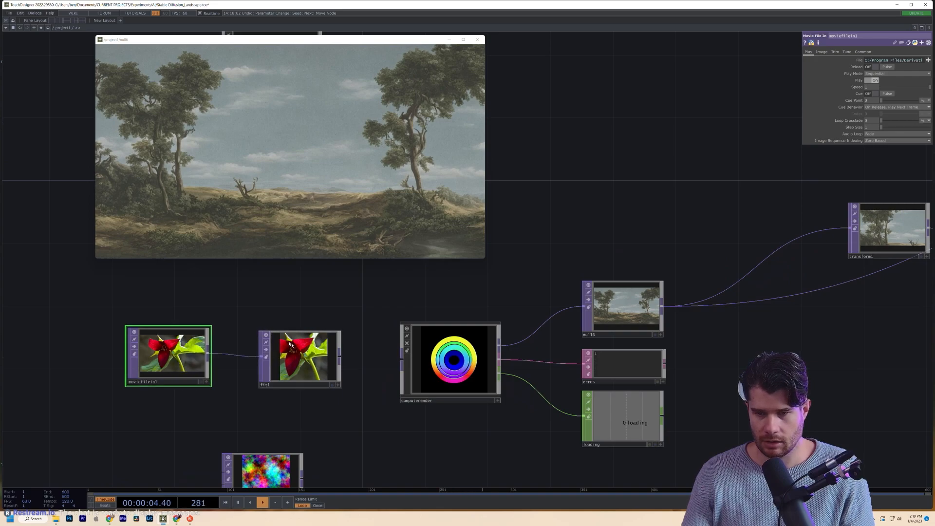
pyautogui.moveTo(307, 360); pyautogui.dragTo(253, 419)
pyautogui.moveTo(341, 465); pyautogui.dragTo(310, 410)
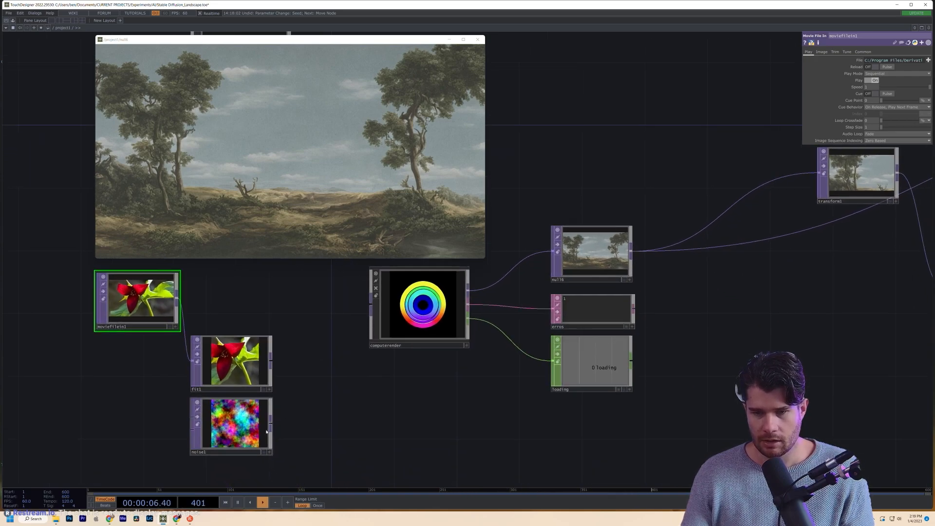
# - Make noise1 monochrome with a 1280 x 720 resolution
pyautogui.click(251, 422)
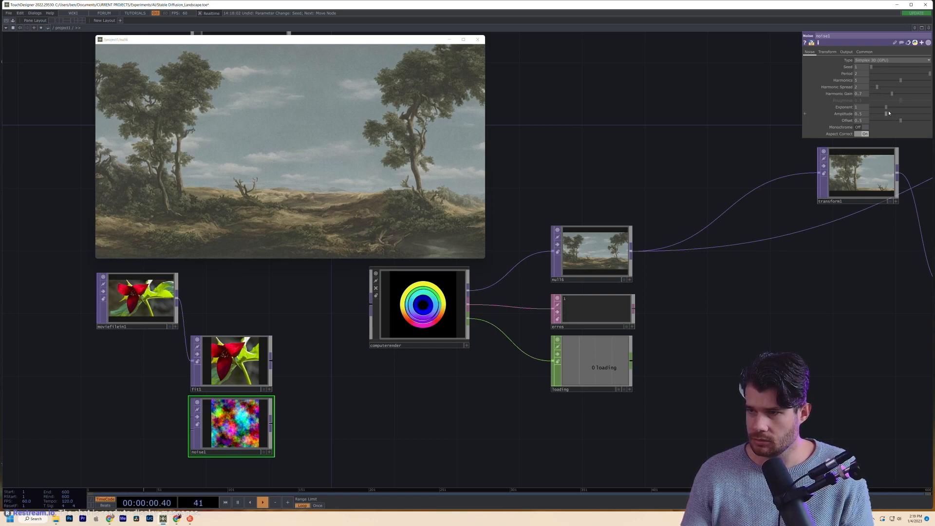
pyautogui.click(862, 127)
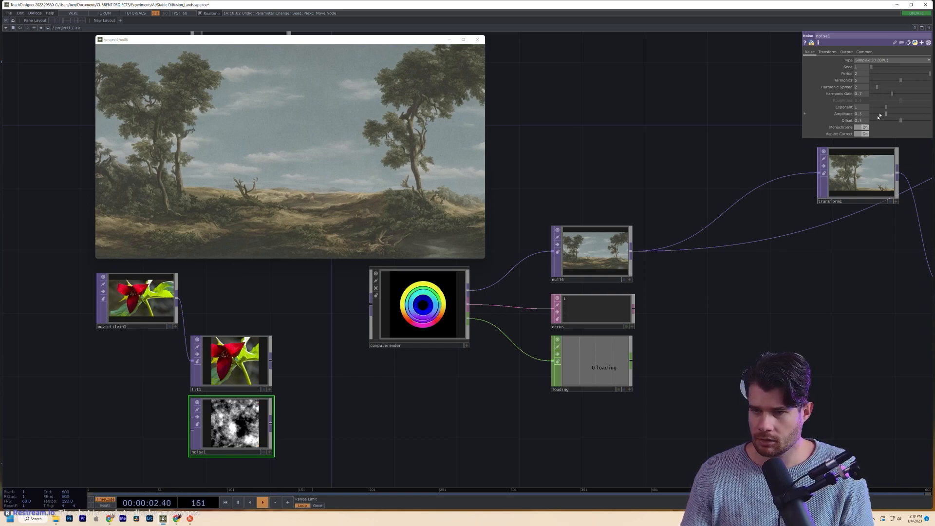
pyautogui.click(864, 51)
pyautogui.write('1280')
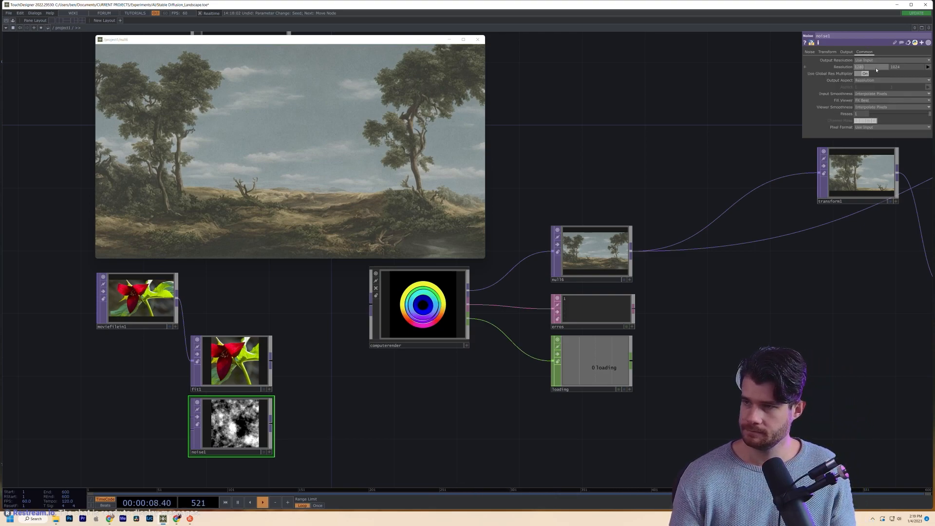
pyautogui.press('Tab')
pyautogui.write('7')
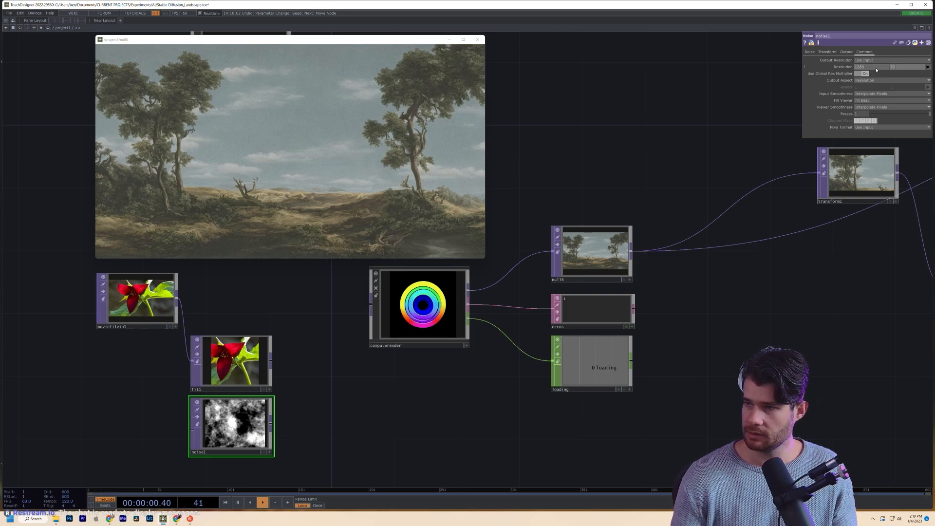
pyautogui.write('20')
pyautogui.press('Return')
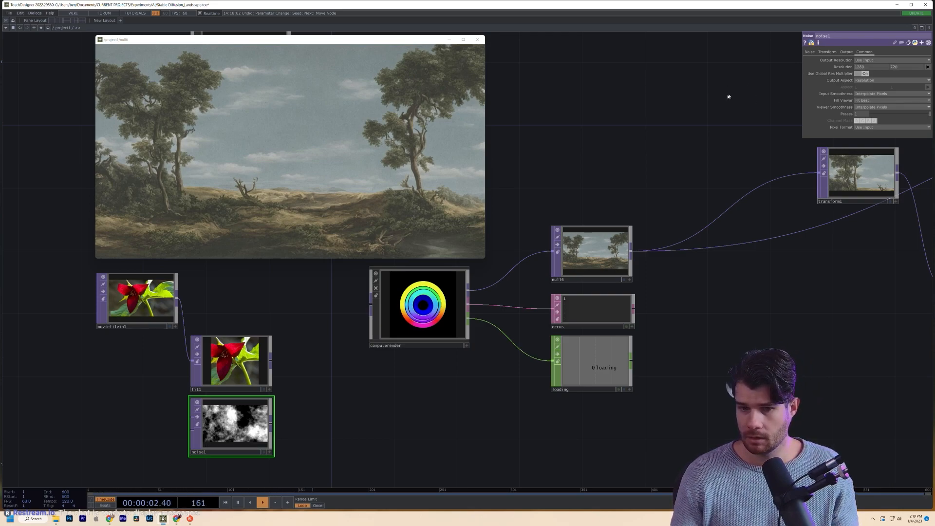
# - Move noise1 lower right and wire its output into computerender's input
pyautogui.moveTo(244, 427); pyautogui.dragTo(337, 443)
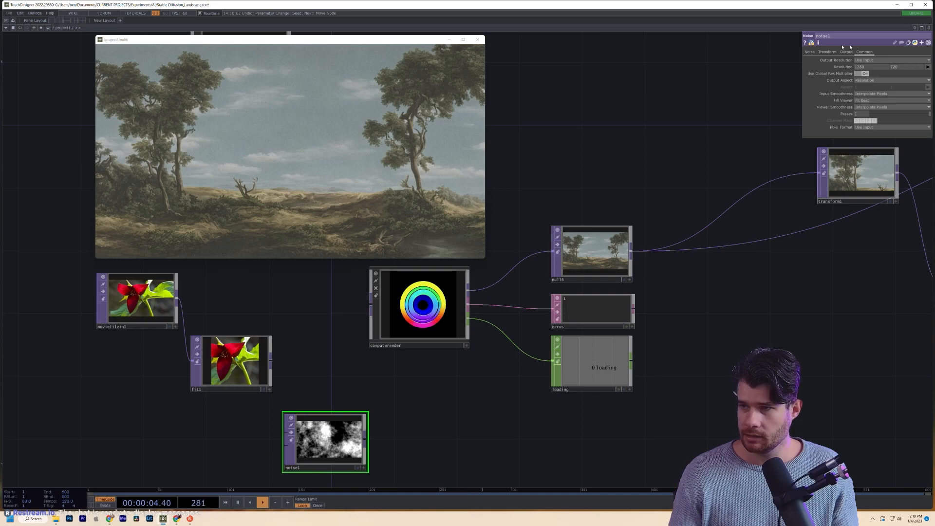
pyautogui.click(809, 52)
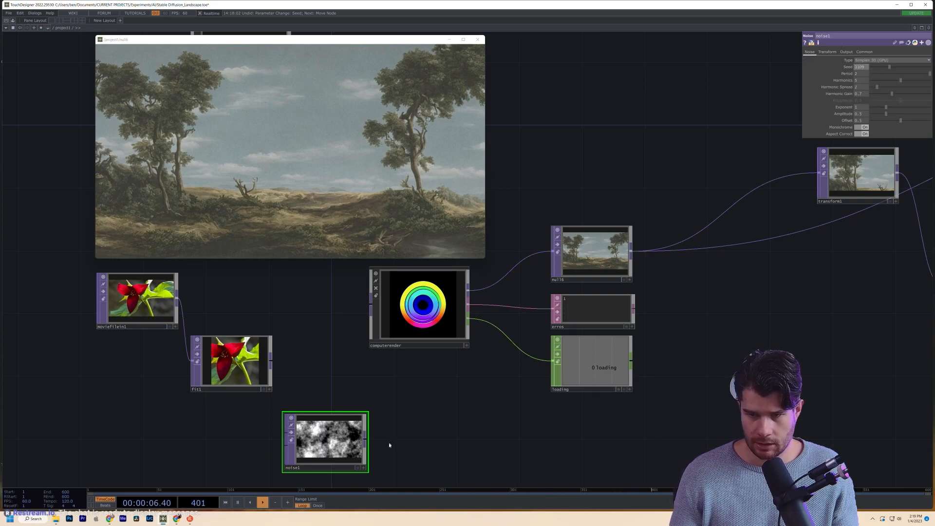
pyautogui.moveTo(367, 441); pyautogui.dragTo(368, 306)
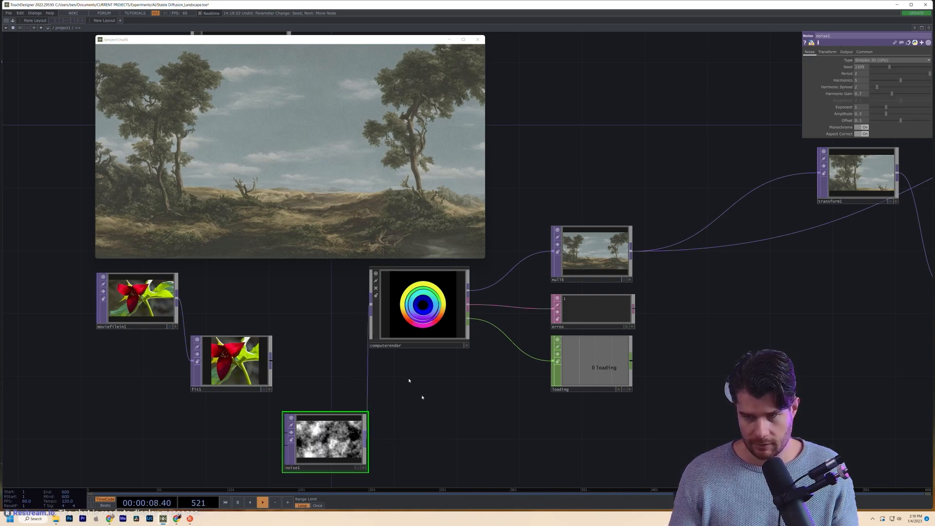
pyautogui.click(420, 304)
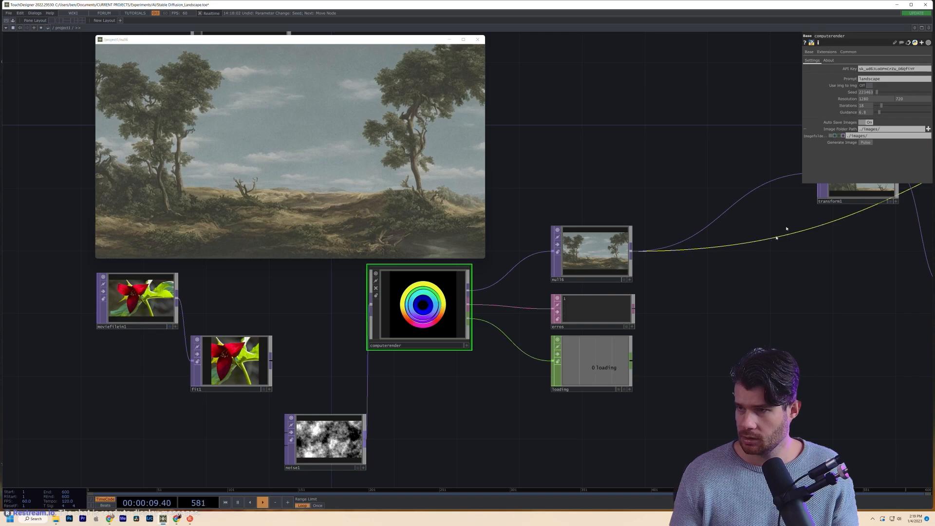
# - Generate an image on computerender from the noise input, checking noise1 between two Generate Image pulses
pyautogui.click(864, 143)
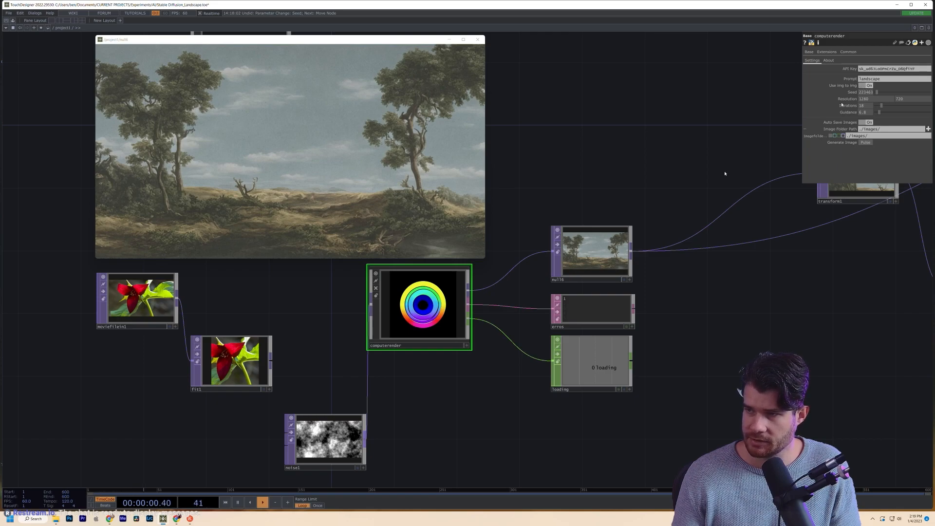
pyautogui.click(327, 449)
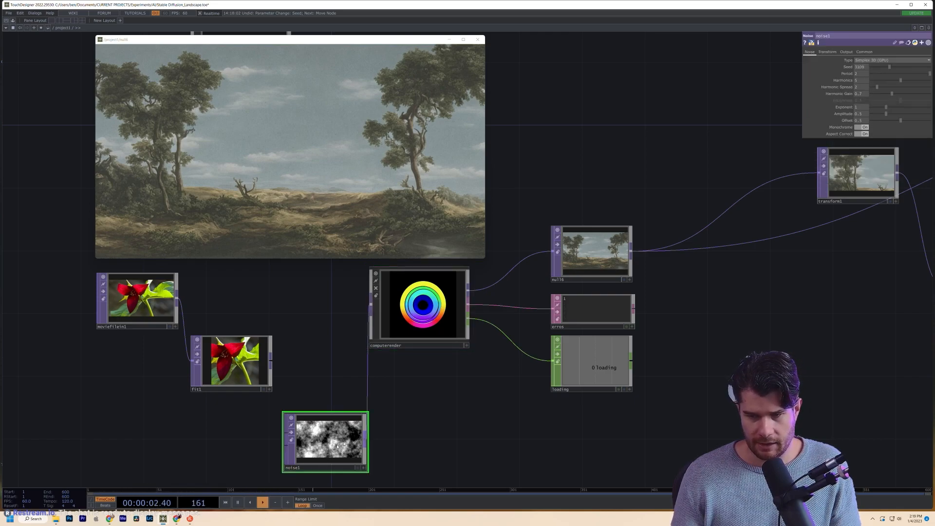
pyautogui.click(390, 331)
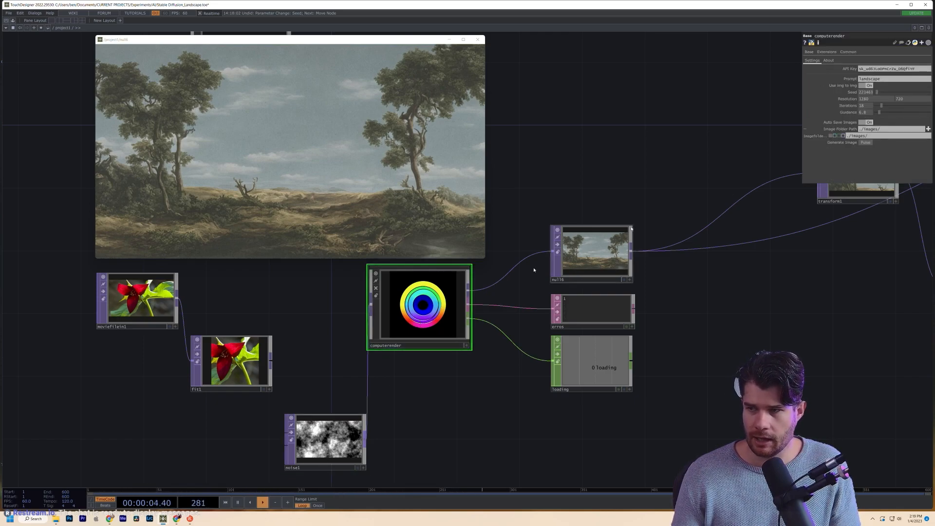
pyautogui.click(866, 145)
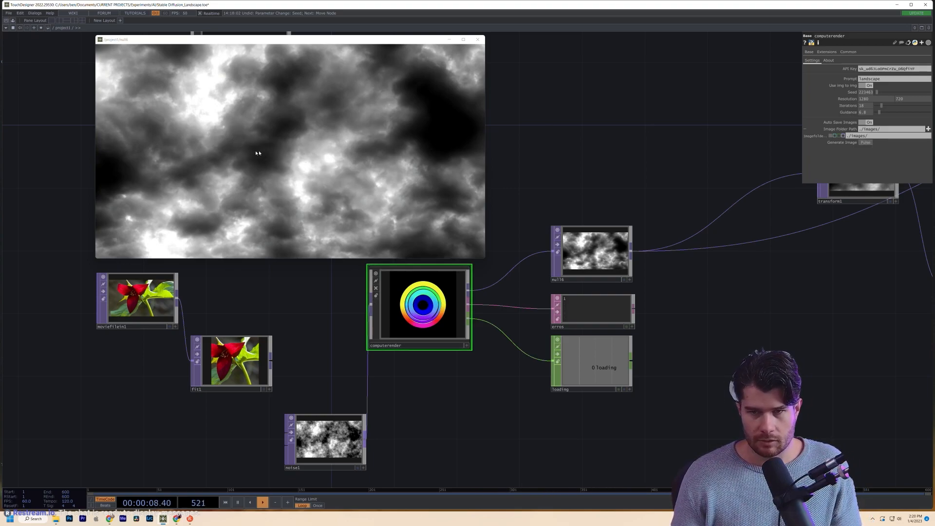
pyautogui.scroll(2, 613, 252)
pyautogui.scroll(5, 613, 253)
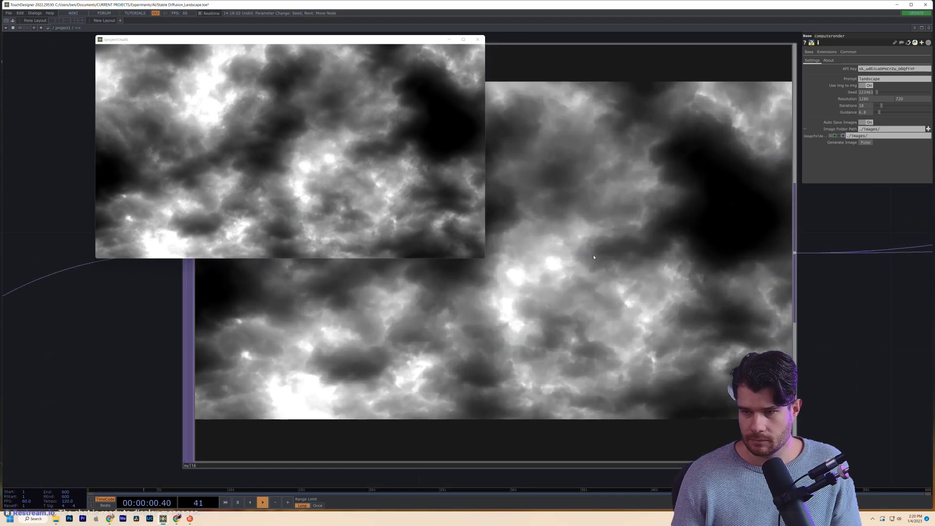
pyautogui.scroll(-5, 594, 257)
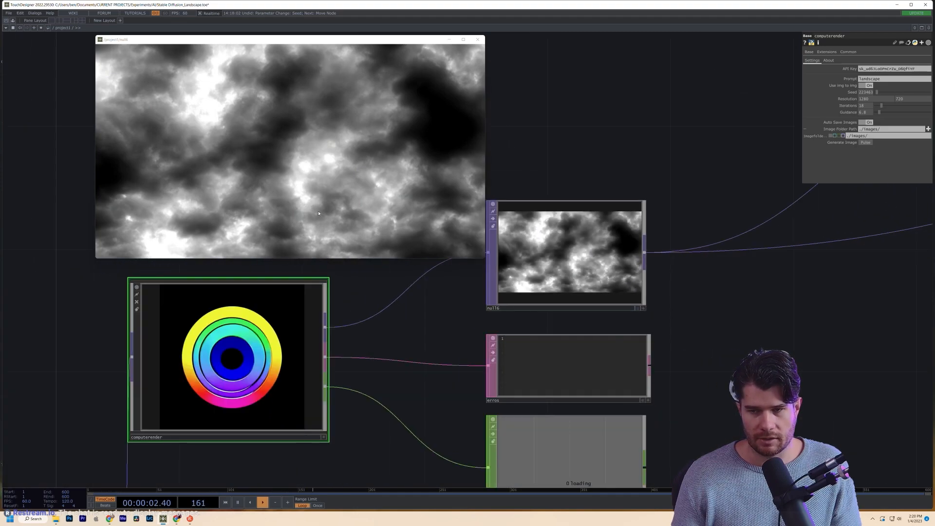
pyautogui.scroll(-4, 526, 299)
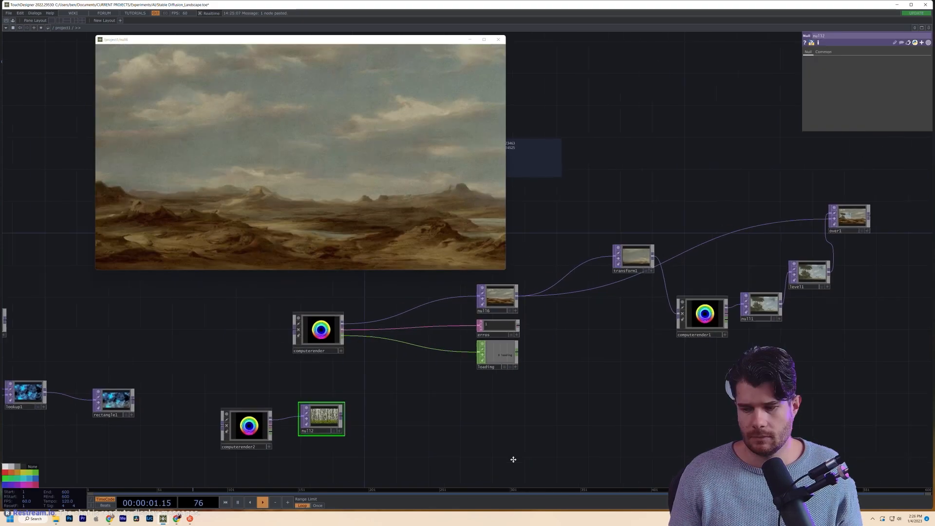
# - Move the floating landscape viewer to the left edge
pyautogui.moveTo(536, 354); pyautogui.dragTo(573, 357)
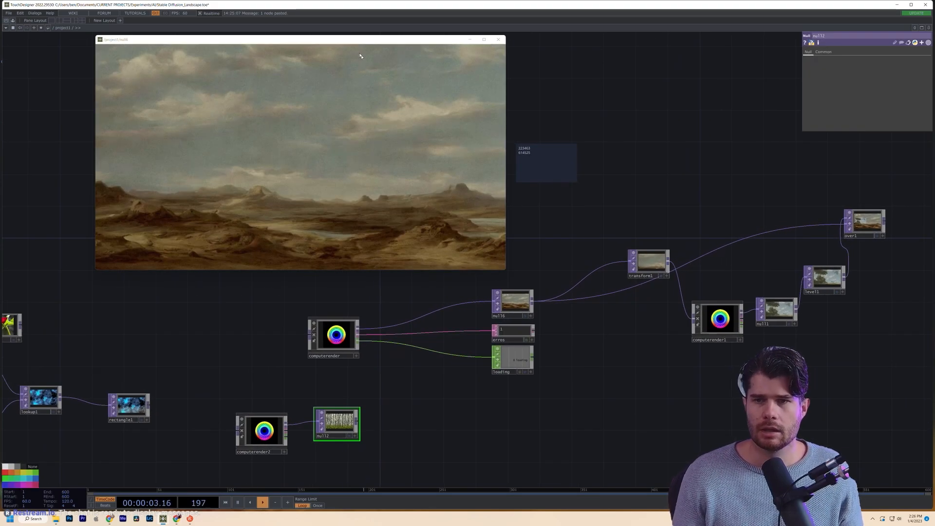
pyautogui.moveTo(346, 46); pyautogui.dragTo(314, 49)
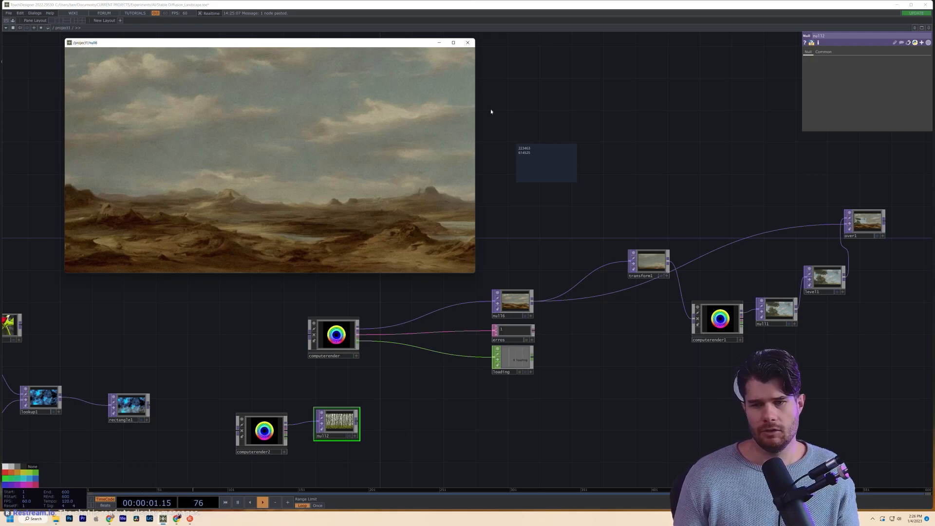
pyautogui.moveTo(368, 46); pyautogui.dragTo(309, 40)
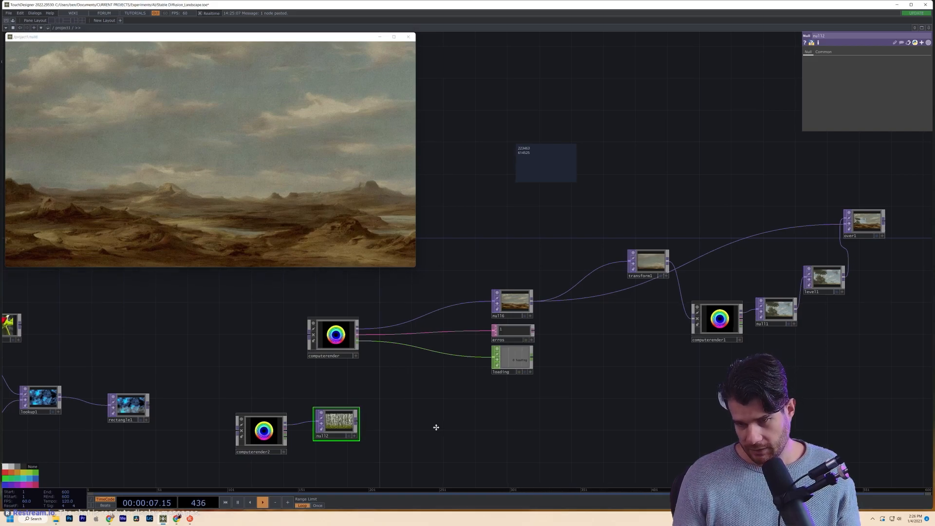
# - Place computerrender2 above null2 and set null2 beside it
pyautogui.moveTo(405, 417); pyautogui.dragTo(378, 416)
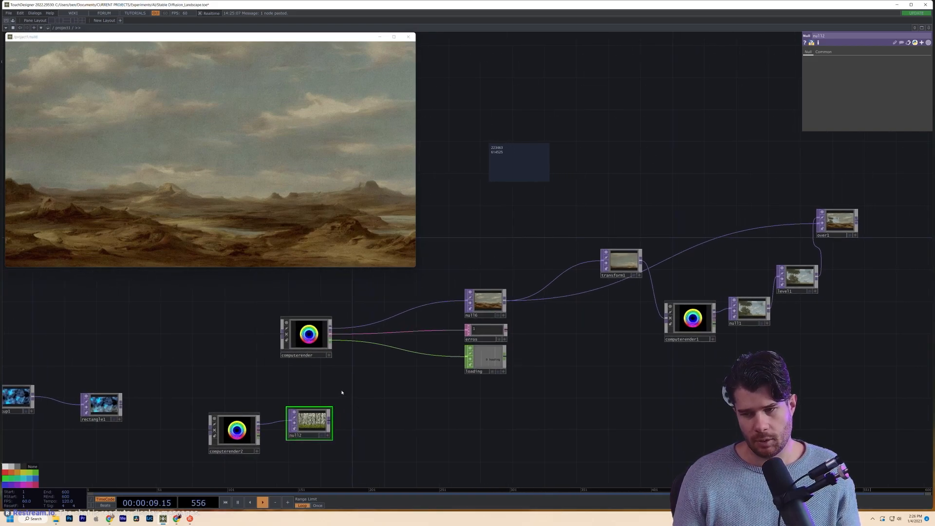
pyautogui.scroll(-3, 391, 404)
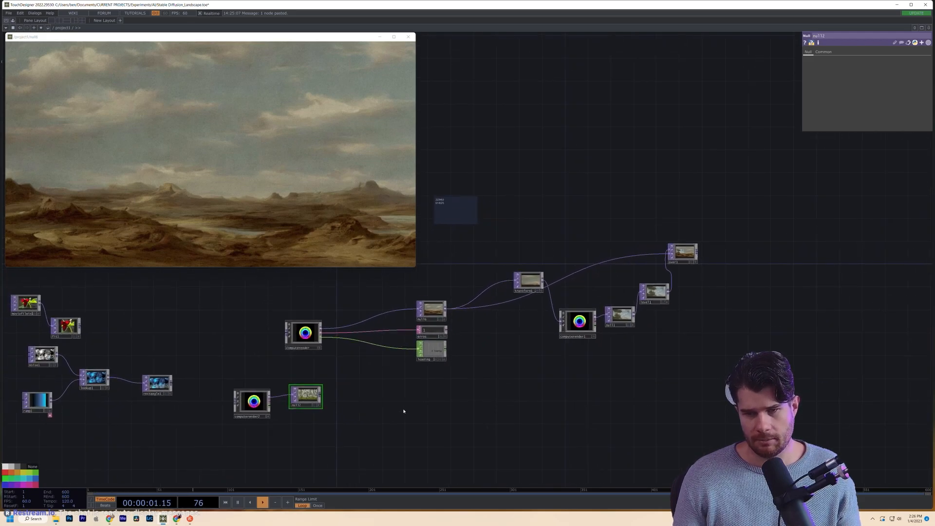
pyautogui.moveTo(311, 390); pyautogui.dragTo(314, 421)
pyautogui.moveTo(231, 400); pyautogui.dragTo(284, 376)
pyautogui.moveTo(320, 413); pyautogui.dragTo(410, 421)
pyautogui.moveTo(241, 439); pyautogui.dragTo(316, 440)
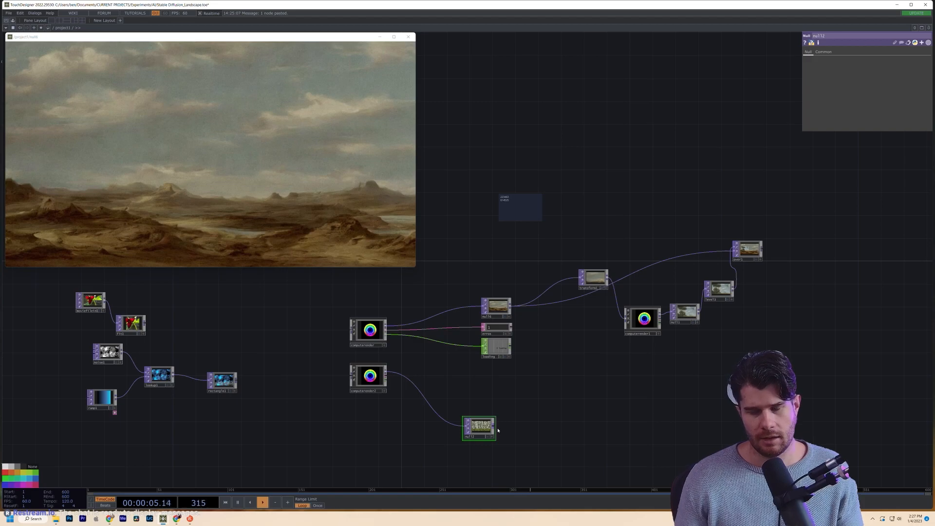
# - Bring transform1 into view and show its parameters
pyautogui.moveTo(568, 420); pyautogui.dragTo(418, 456)
pyautogui.scroll(5, 489, 357)
pyautogui.scroll(1, 398, 365)
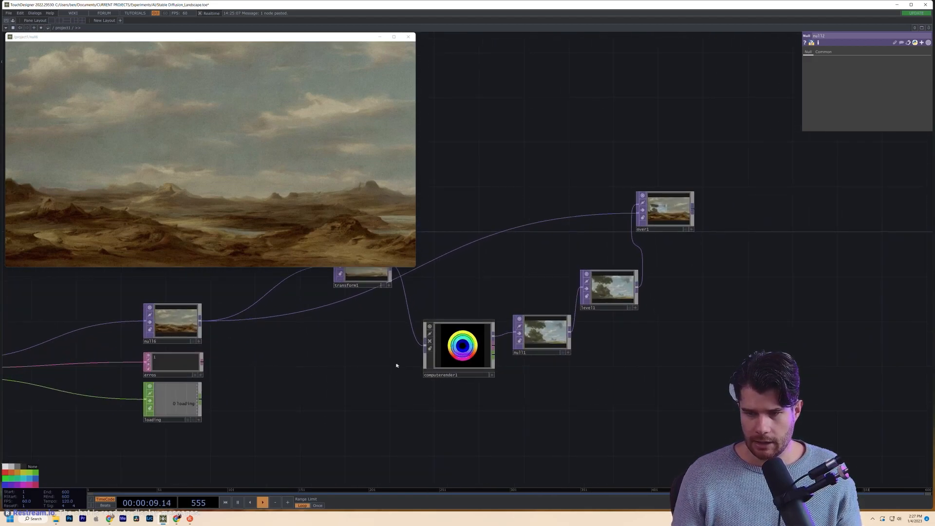
pyautogui.moveTo(398, 365); pyautogui.dragTo(398, 455)
pyautogui.scroll(5, 372, 382)
pyautogui.click(390, 366)
# - Line transform1 up with null6 and set its Translate X and Y to 0.7
pyautogui.moveTo(390, 366); pyautogui.dragTo(368, 431)
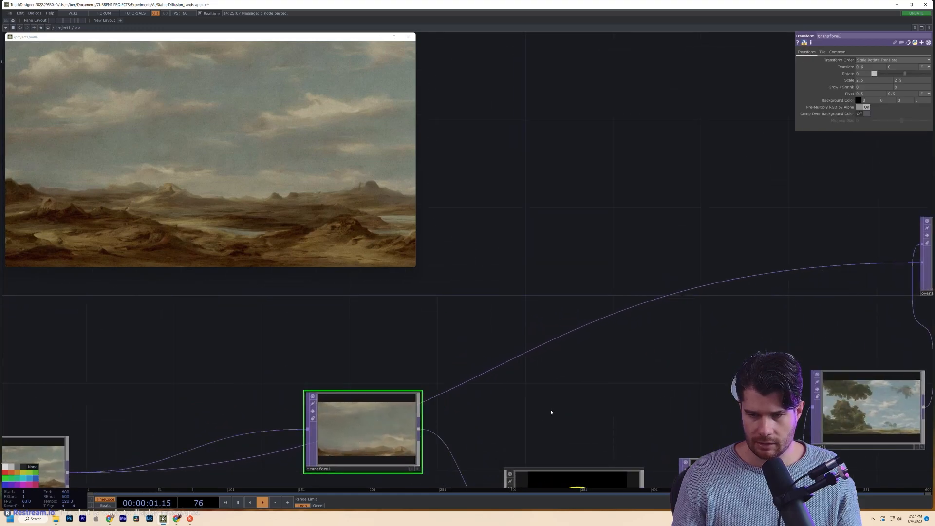
pyautogui.moveTo(553, 411); pyautogui.dragTo(703, 301)
pyautogui.moveTo(504, 324); pyautogui.dragTo(483, 368)
pyautogui.scroll(3, 479, 400)
pyautogui.scroll(-3, 501, 369)
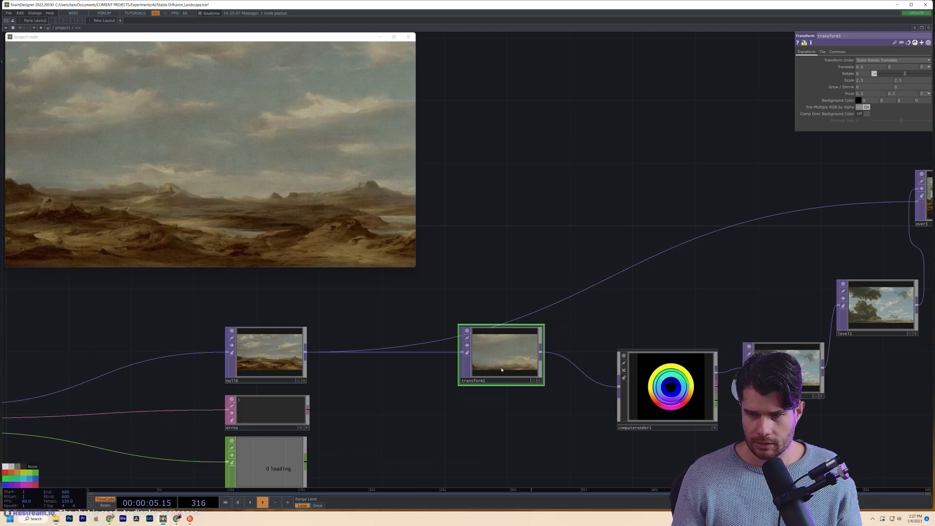
pyautogui.scroll(4, 501, 372)
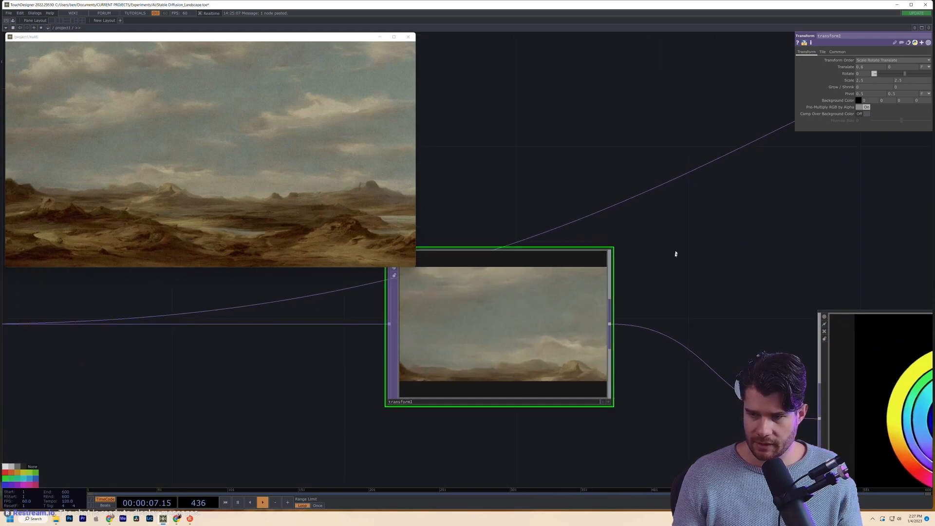
pyautogui.moveTo(867, 67); pyautogui.dragTo(902, 57, button='middle')
pyautogui.scroll(4, 485, 319)
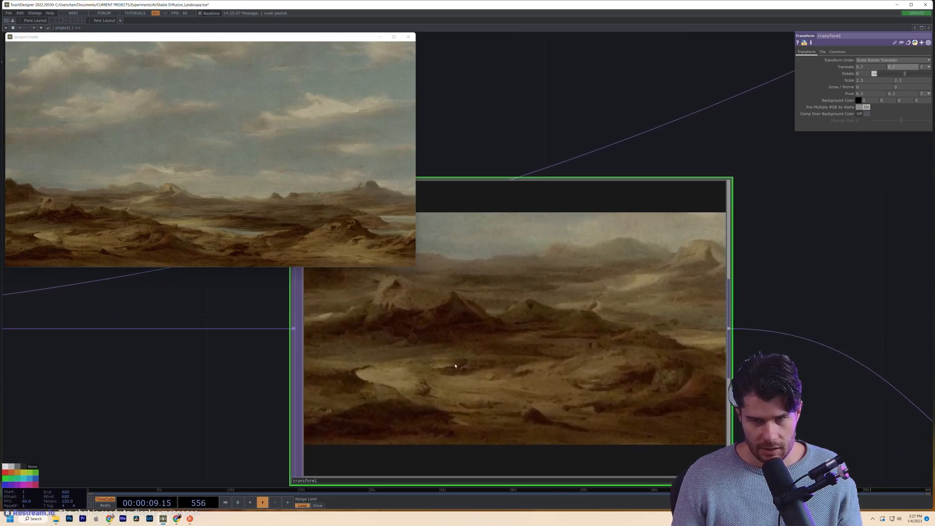
pyautogui.scroll(-6, 453, 365)
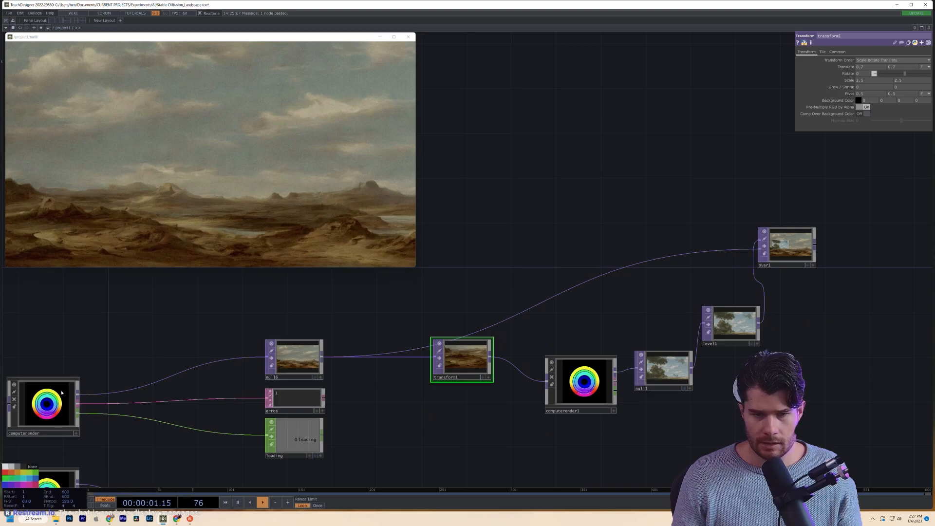
# - Open computerender1's generation settings to use the prompt 'landscape rocks'
pyautogui.click(61, 393)
pyautogui.click(585, 383)
pyautogui.scroll(5, 584, 383)
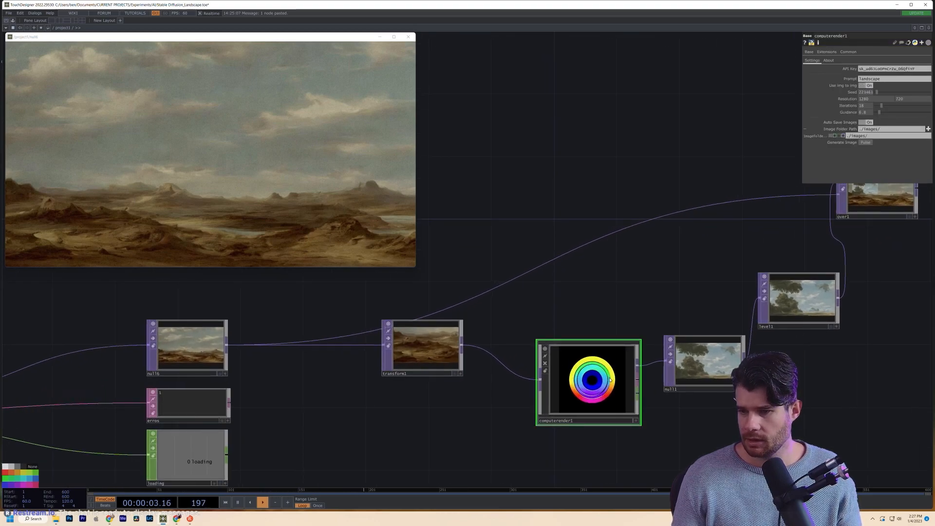
pyautogui.moveTo(496, 253); pyautogui.dragTo(614, 253)
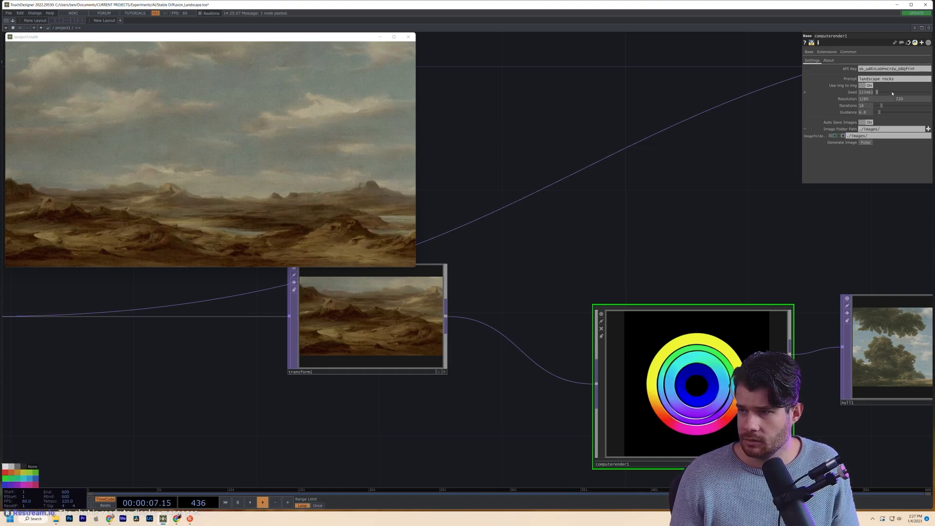
pyautogui.moveTo(614, 214); pyautogui.dragTo(634, 315)
pyautogui.scroll(-5, 634, 315)
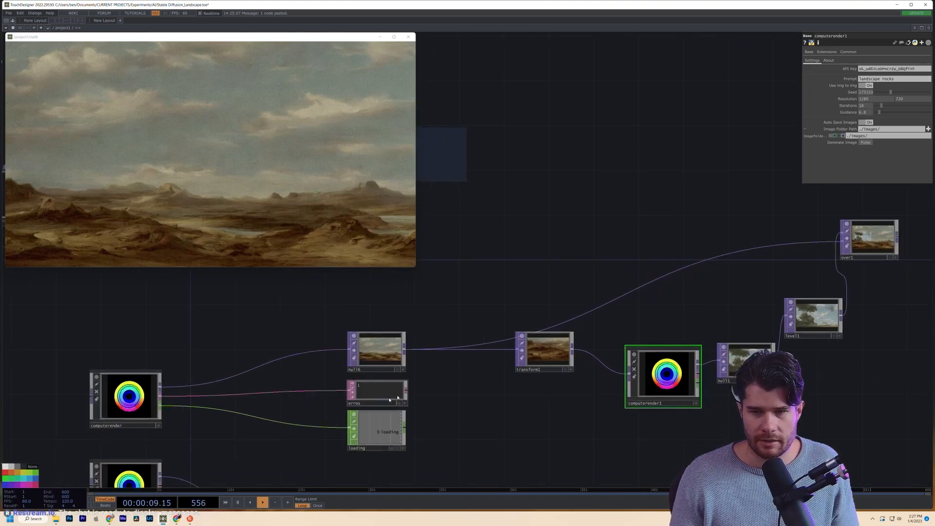
pyautogui.click(94, 392)
# - Copy seed 614525 from the note into computerender1 and start generating
pyautogui.moveTo(471, 241); pyautogui.dragTo(549, 344)
pyautogui.doubleClick(474, 243)
pyautogui.doubleClick(480, 244)
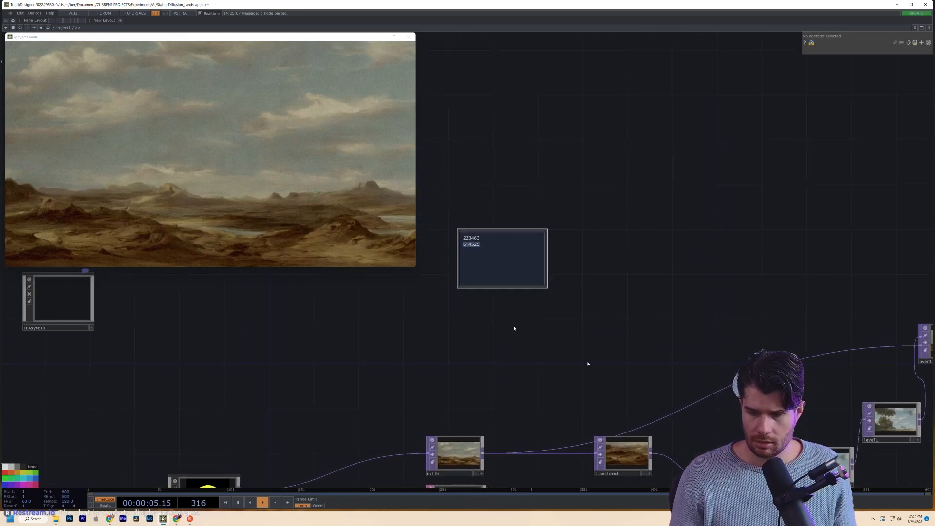
pyautogui.moveTo(587, 376); pyautogui.dragTo(480, 265)
pyautogui.click(628, 372)
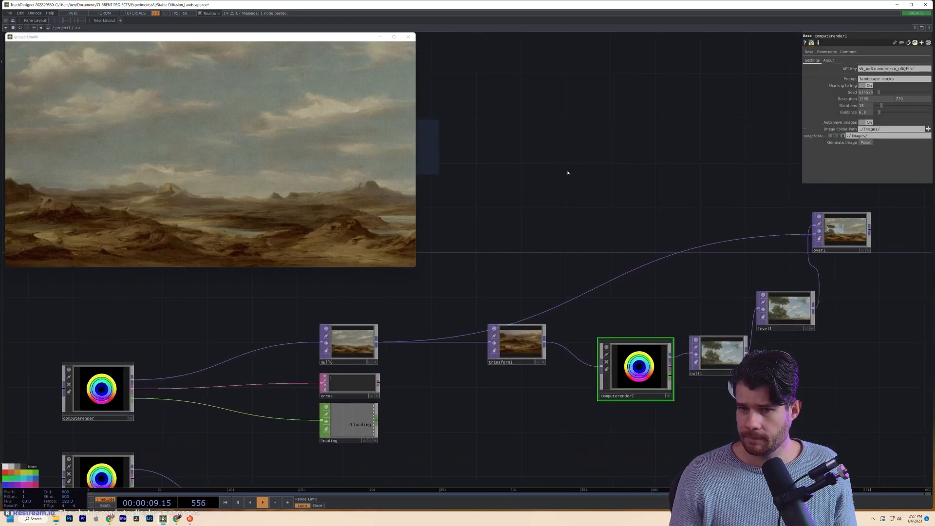
pyautogui.moveTo(495, 417); pyautogui.dragTo(406, 400)
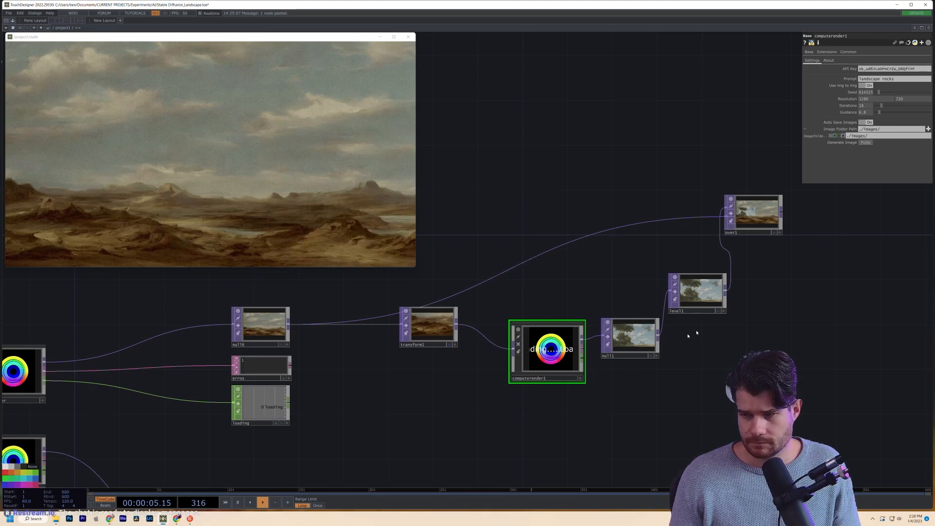
# - Check null6's output and computerender1's settings
pyautogui.scroll(3, 688, 330)
pyautogui.moveTo(618, 302); pyautogui.dragTo(619, 315)
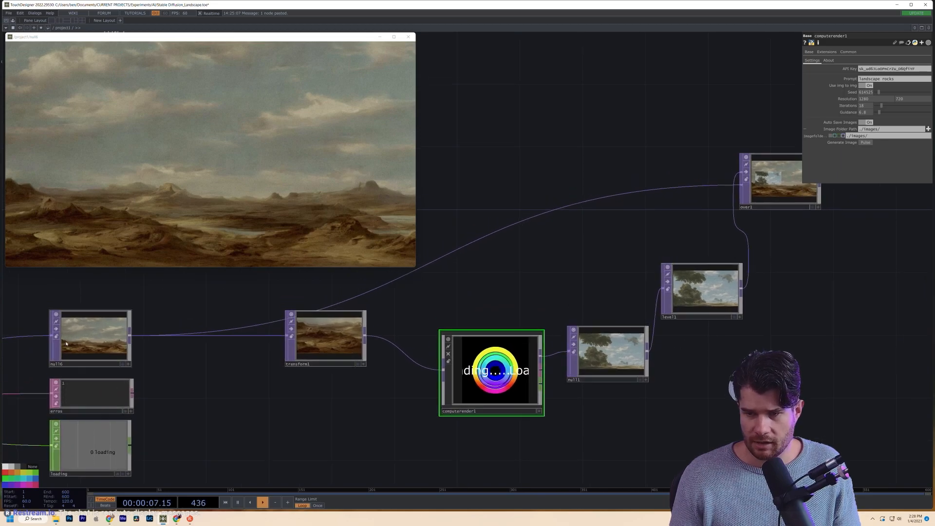
pyautogui.click(83, 344)
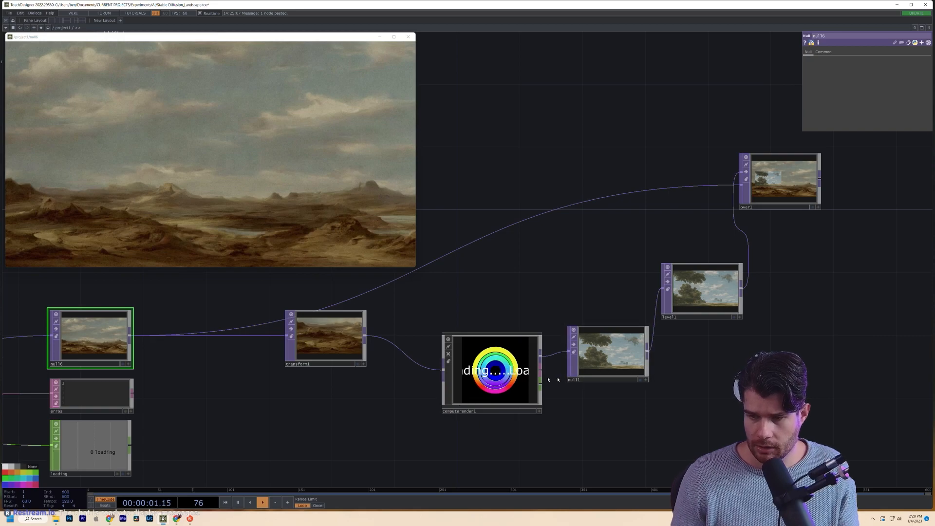
pyautogui.click(511, 383)
pyautogui.scroll(3, 511, 382)
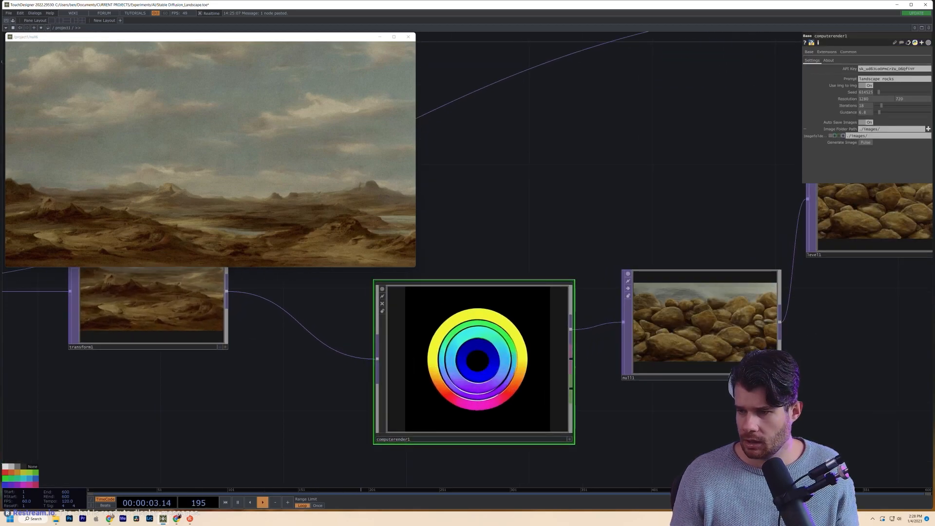
pyautogui.scroll(5, 730, 341)
pyautogui.scroll(-5, 573, 339)
# - Inspect transform1 and its inputs, then bring level1 and over1 into view
pyautogui.moveTo(806, 339); pyautogui.dragTo(741, 395)
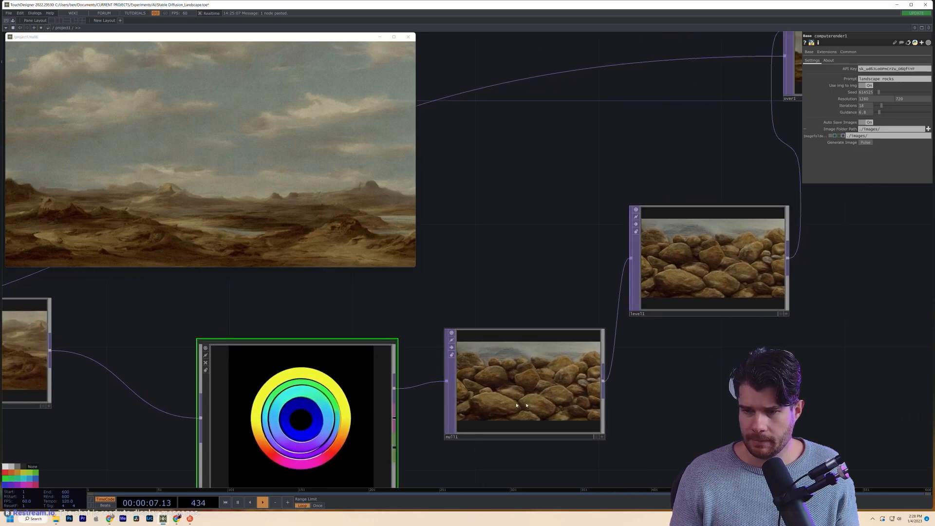
pyautogui.moveTo(237, 338); pyautogui.dragTo(293, 337)
pyautogui.click(47, 359)
pyautogui.moveTo(239, 326); pyautogui.dragTo(426, 322)
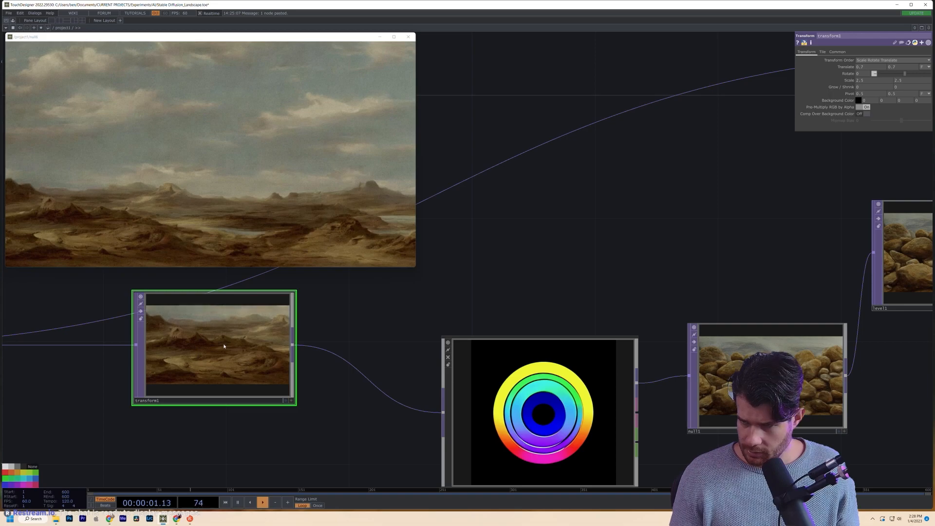
pyautogui.moveTo(642, 314); pyautogui.dragTo(194, 345)
pyautogui.scroll(5, 519, 289)
pyautogui.scroll(-4, 519, 289)
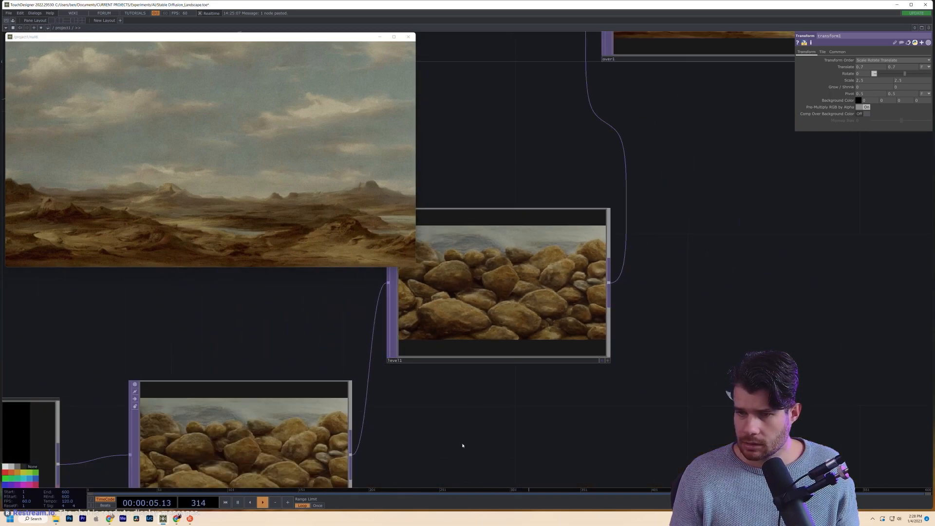
# - Show info for null1, null6 and computerender, selecting null1 and computerender
pyautogui.moveTo(303, 478); pyautogui.dragTo(665, 367)
pyautogui.middleClick(665, 366)
pyautogui.click(596, 361)
pyautogui.scroll(3, 596, 361)
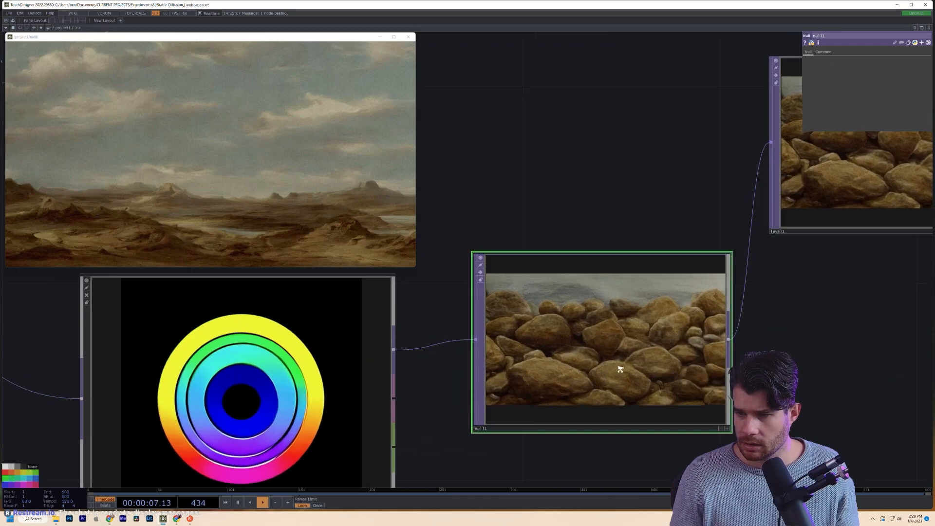
pyautogui.scroll(-5, 586, 371)
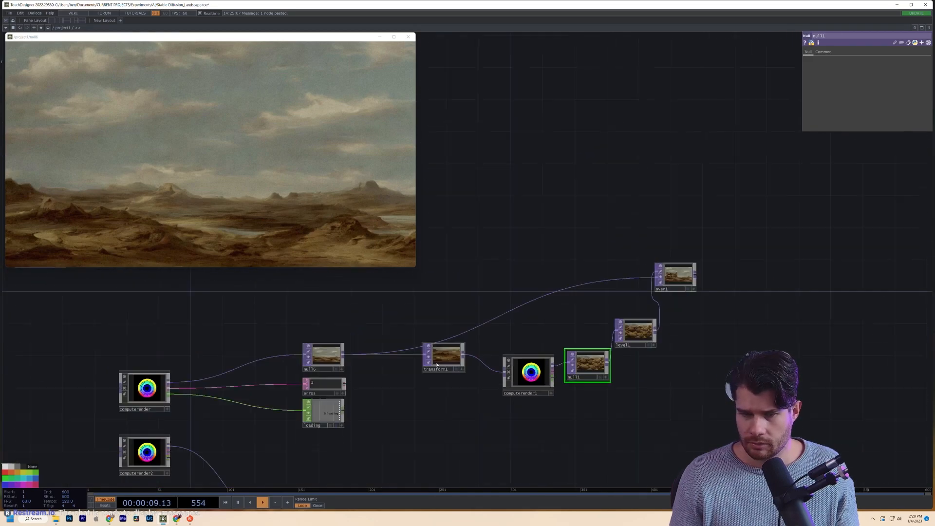
pyautogui.scroll(2, 348, 353)
pyautogui.middleClick(325, 341)
pyautogui.middleClick(62, 414)
pyautogui.click(62, 414)
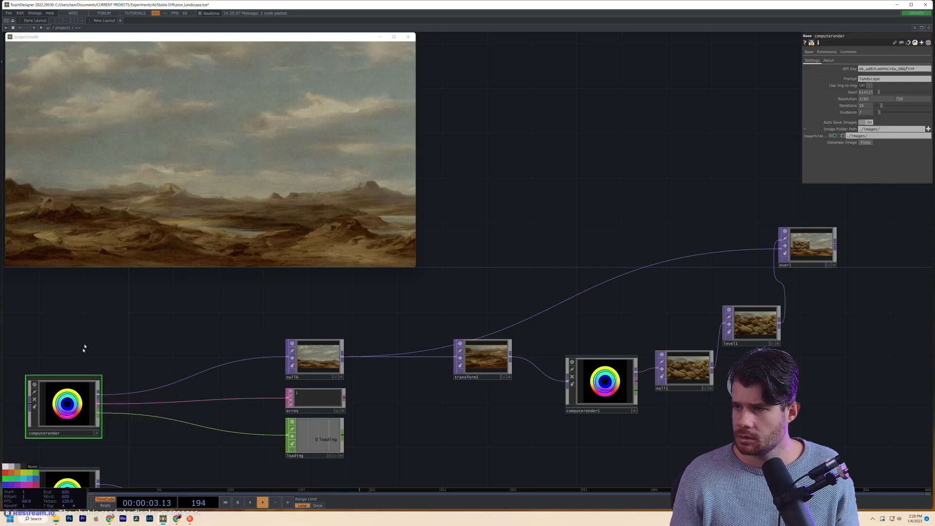
# - Move the over1 node to the right of the chain and slightly down
pyautogui.moveTo(85, 344); pyautogui.dragTo(240, 349)
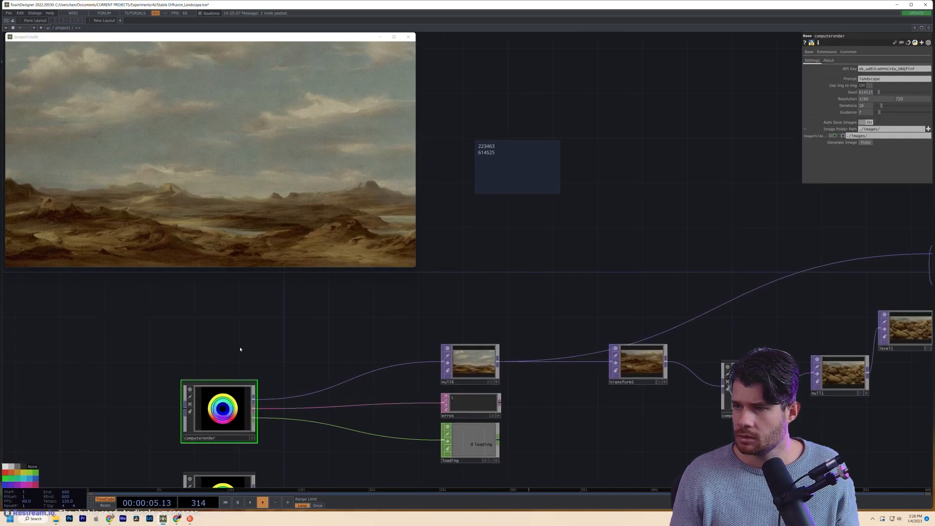
pyautogui.moveTo(332, 423); pyautogui.dragTo(304, 379)
pyautogui.moveTo(617, 370); pyautogui.dragTo(314, 387)
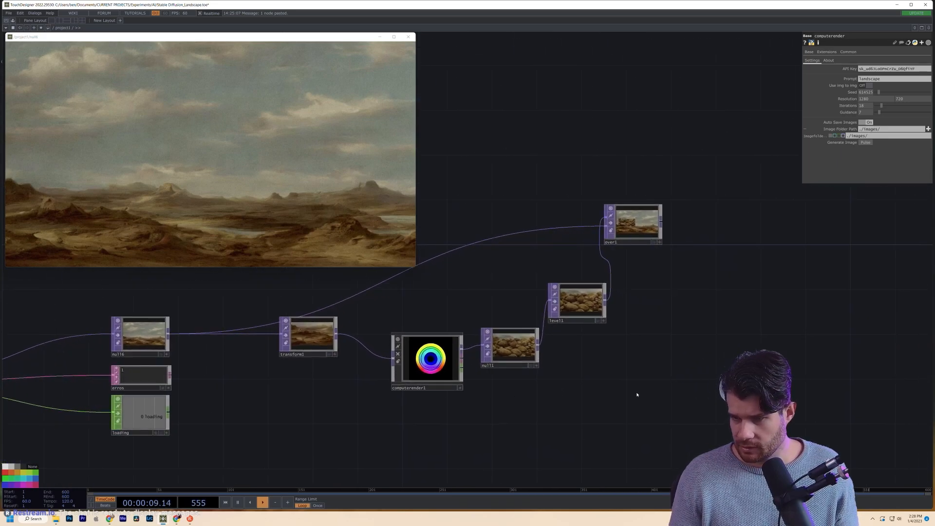
pyautogui.moveTo(639, 392); pyautogui.dragTo(579, 427)
pyautogui.moveTo(586, 261); pyautogui.dragTo(630, 271)
pyautogui.scroll(7, 629, 271)
# - Select over1 and enlarge the floating null6 preview
pyautogui.click(529, 309)
pyautogui.scroll(3, 528, 309)
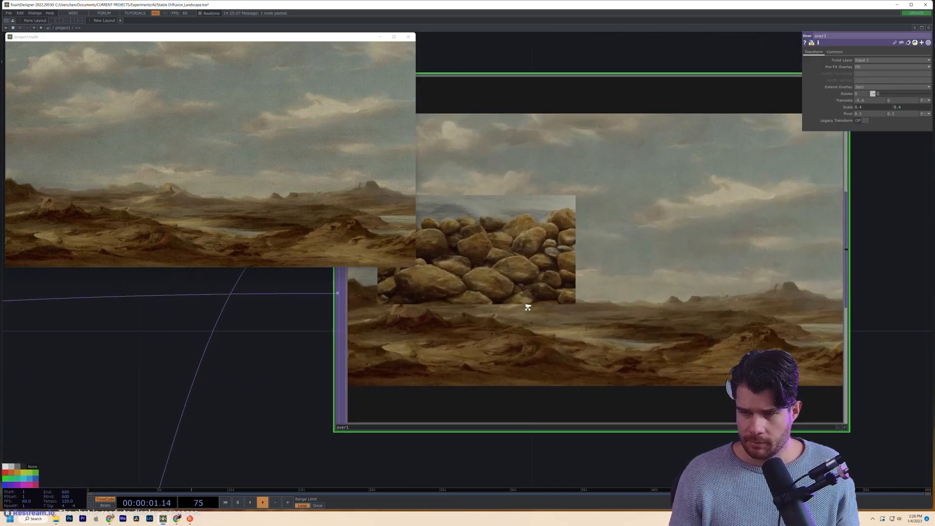
pyautogui.scroll(-4, 528, 309)
pyautogui.scroll(3, 505, 330)
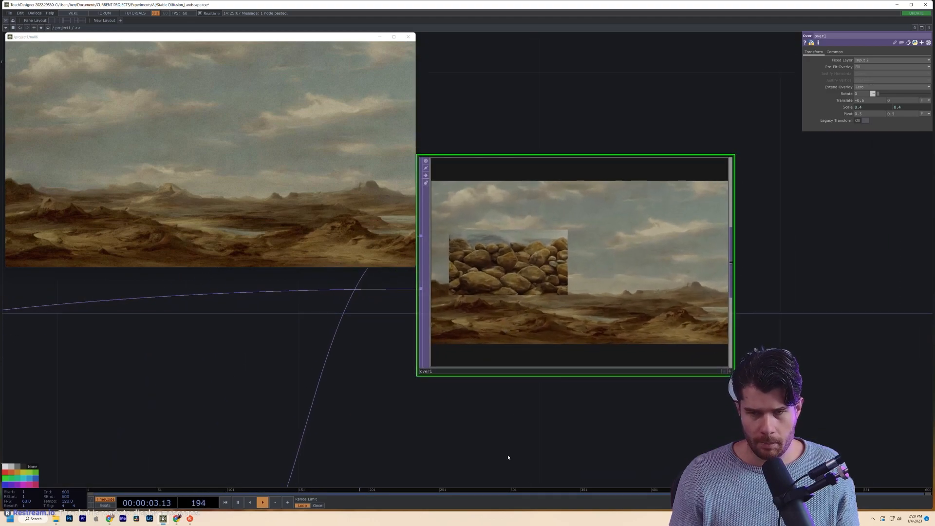
pyautogui.moveTo(521, 448); pyautogui.dragTo(645, 394)
pyautogui.scroll(-11, 645, 393)
pyautogui.moveTo(258, 390); pyautogui.dragTo(441, 307)
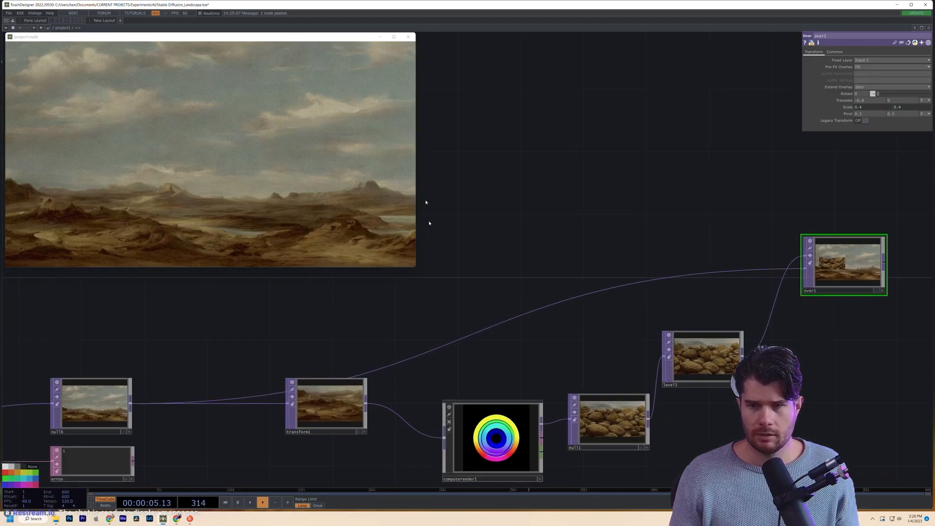
pyautogui.moveTo(414, 269); pyautogui.dragTo(484, 304)
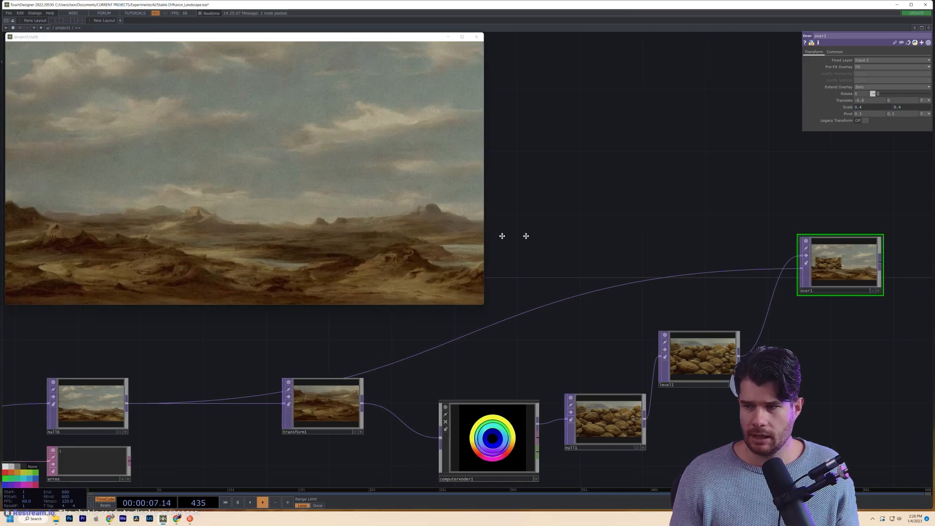
# - Select level1, then over1 to show its transform settings
pyautogui.moveTo(702, 380); pyautogui.dragTo(503, 392)
pyautogui.click(503, 391)
pyautogui.scroll(8, 503, 392)
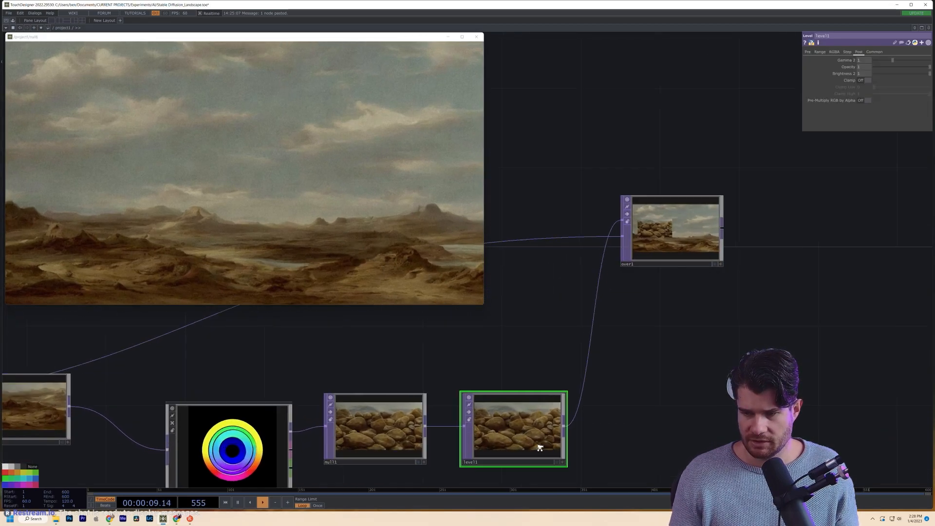
pyautogui.scroll(-5, 469, 377)
pyautogui.scroll(5, 500, 424)
pyautogui.scroll(-5, 438, 424)
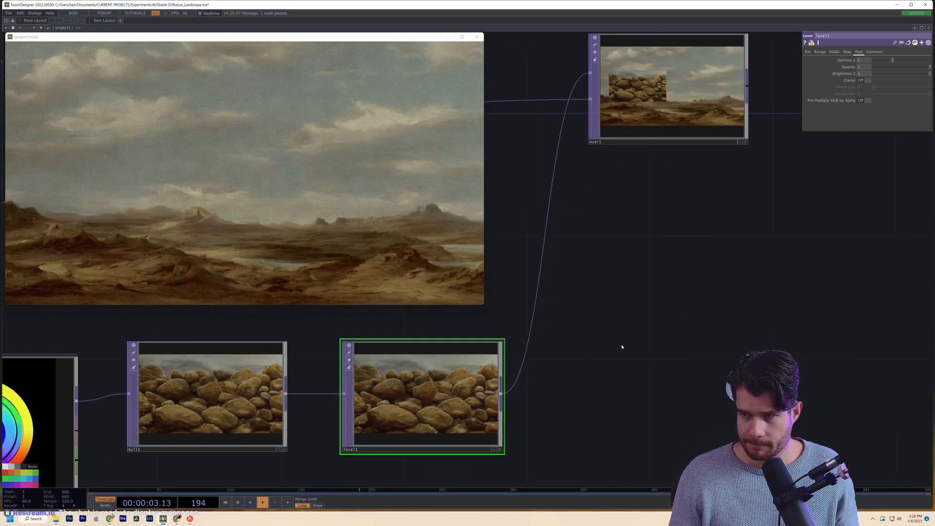
pyautogui.moveTo(622, 346); pyautogui.dragTo(597, 408)
pyautogui.click(606, 178)
pyautogui.moveTo(602, 238); pyautogui.dragTo(599, 335)
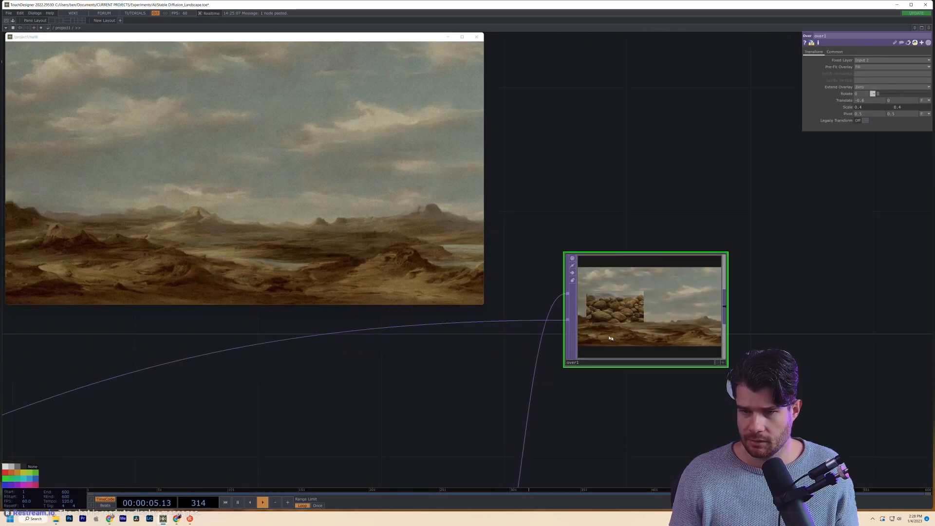
pyautogui.scroll(5, 598, 335)
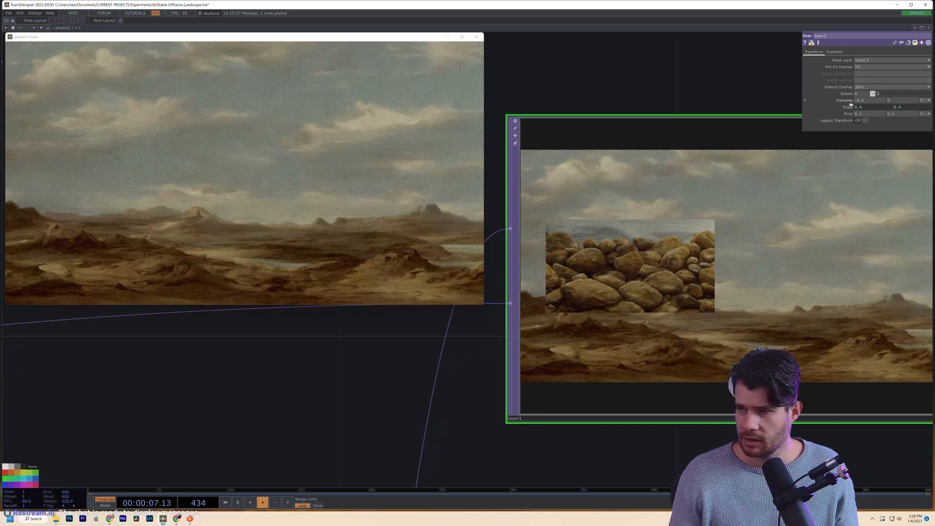
# - Change over1's Translate from -0.6 to -0.8 to push the rocks into the bottom-left
pyautogui.moveTo(869, 104); pyautogui.dragTo(906, 92, button='middle')
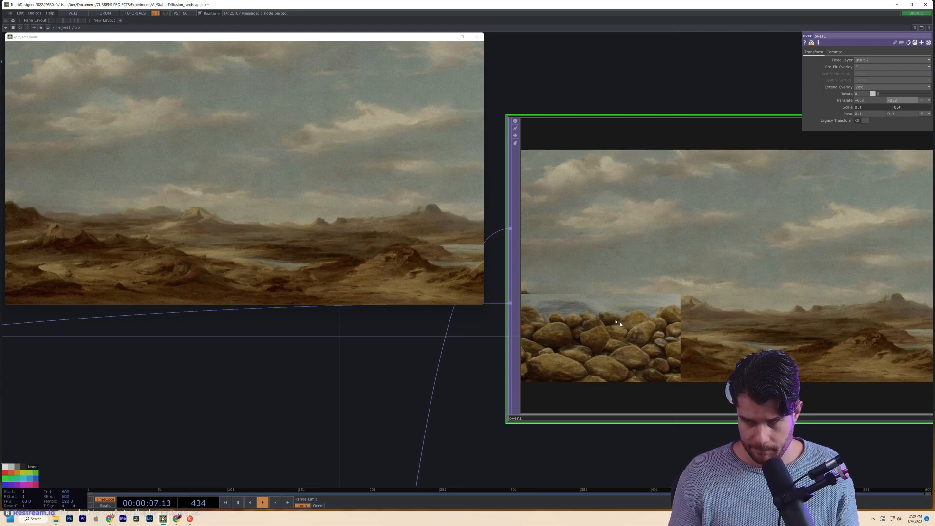
pyautogui.scroll(-6, 385, 432)
pyautogui.moveTo(346, 440); pyautogui.dragTo(682, 323)
pyautogui.scroll(-3, 682, 323)
pyautogui.scroll(3, 558, 395)
# - Remove 'rocks' from computerender1's prompt, leaving just 'landscape', and regenerate the image
pyautogui.click(558, 395)
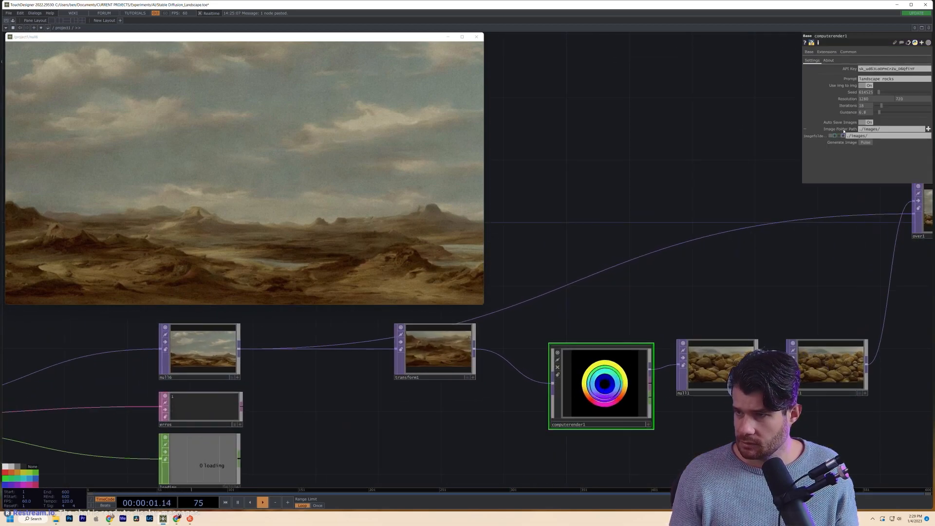
pyautogui.click(876, 79)
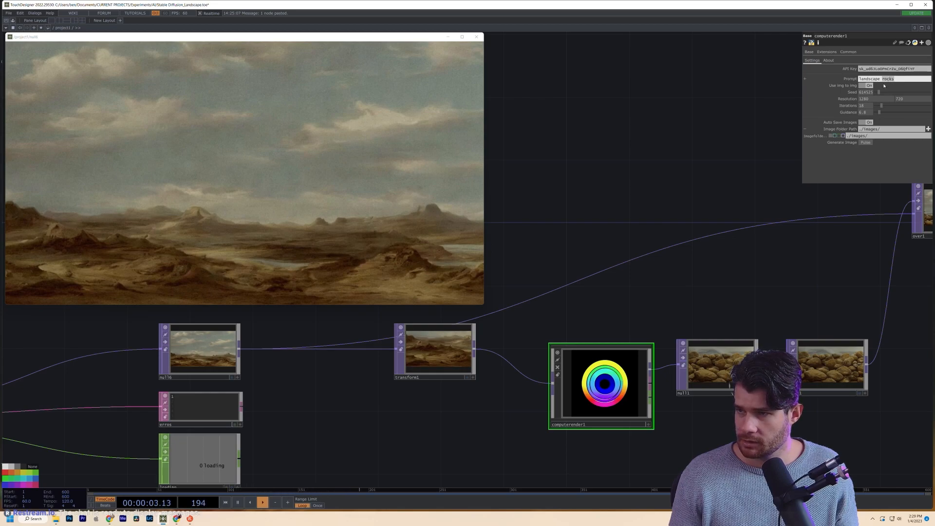
pyautogui.press('BackSpace')
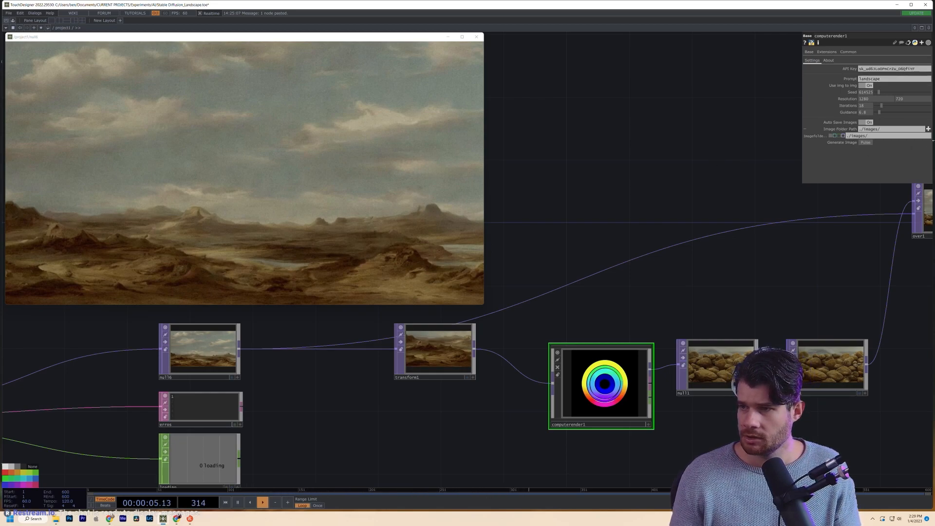
pyautogui.click(865, 142)
# - Open the over1 node in a floating viewer window
pyautogui.moveTo(739, 327); pyautogui.dragTo(428, 427)
pyautogui.scroll(10, 649, 339)
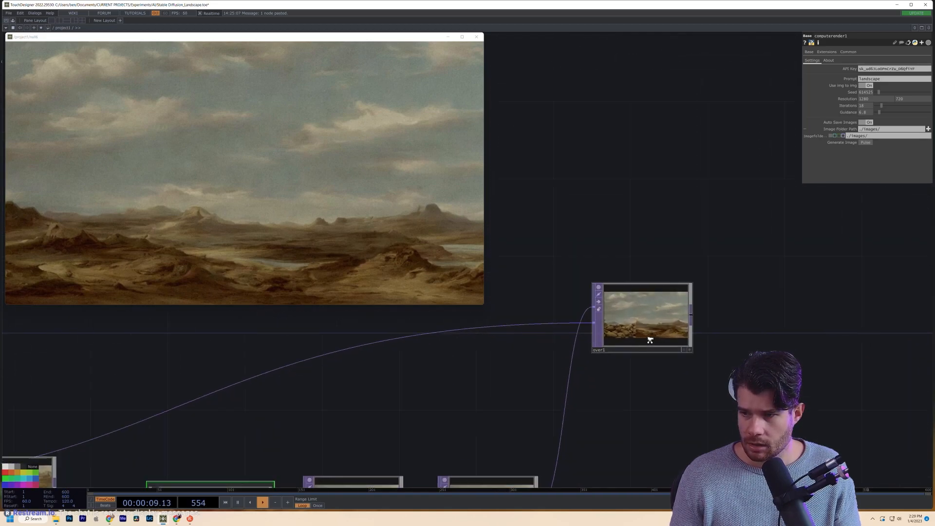
pyautogui.moveTo(528, 433); pyautogui.dragTo(649, 370)
pyautogui.scroll(-8, 701, 370)
pyautogui.moveTo(710, 369); pyautogui.dragTo(254, 367)
pyautogui.scroll(-3, 759, 323)
pyautogui.moveTo(578, 410); pyautogui.dragTo(404, 427)
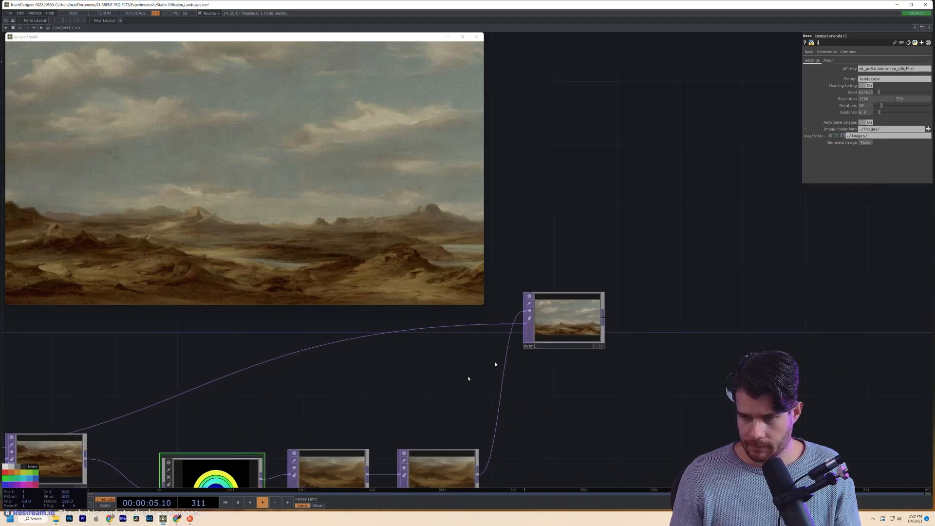
pyautogui.scroll(10, 543, 327)
pyautogui.scroll(4, 449, 384)
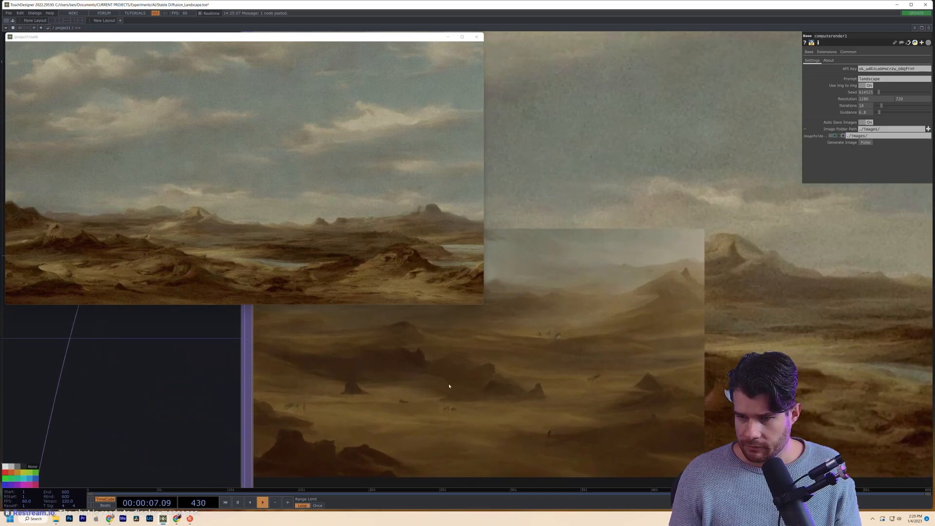
pyautogui.scroll(-12, 496, 380)
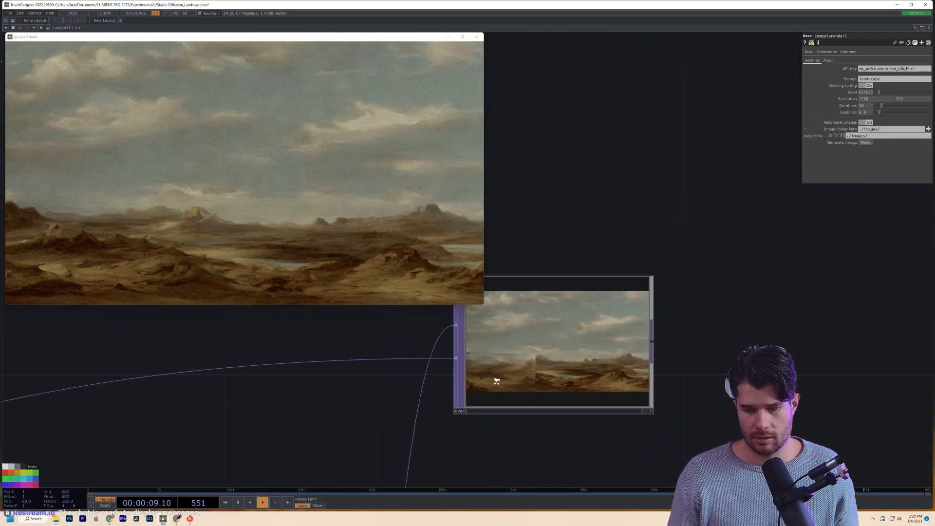
pyautogui.rightClick(514, 370)
pyautogui.click(533, 368)
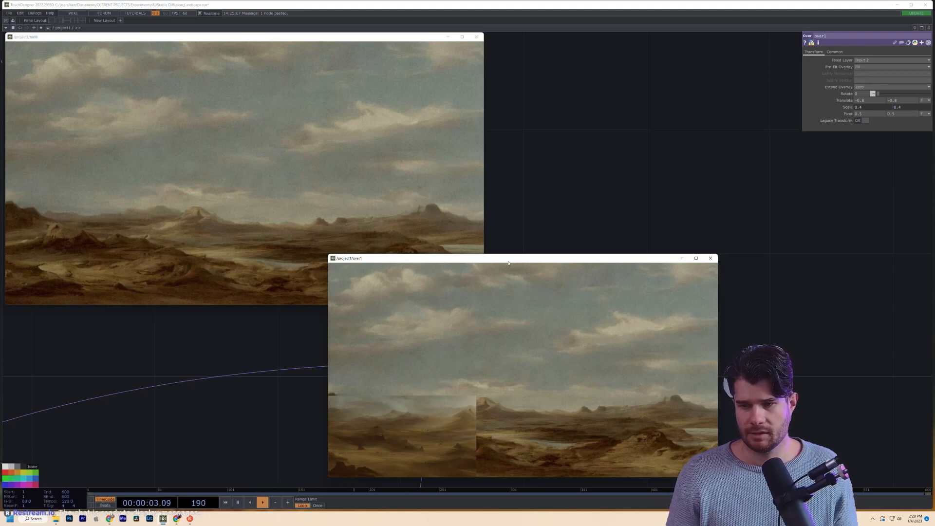
# - Move the floating over1 preview up and to the right, clear of the network
pyautogui.moveTo(507, 262); pyautogui.dragTo(604, 97)
pyautogui.moveTo(675, 344); pyautogui.dragTo(473, 359)
pyautogui.moveTo(144, 422); pyautogui.dragTo(385, 364)
pyautogui.moveTo(460, 330); pyautogui.dragTo(485, 312)
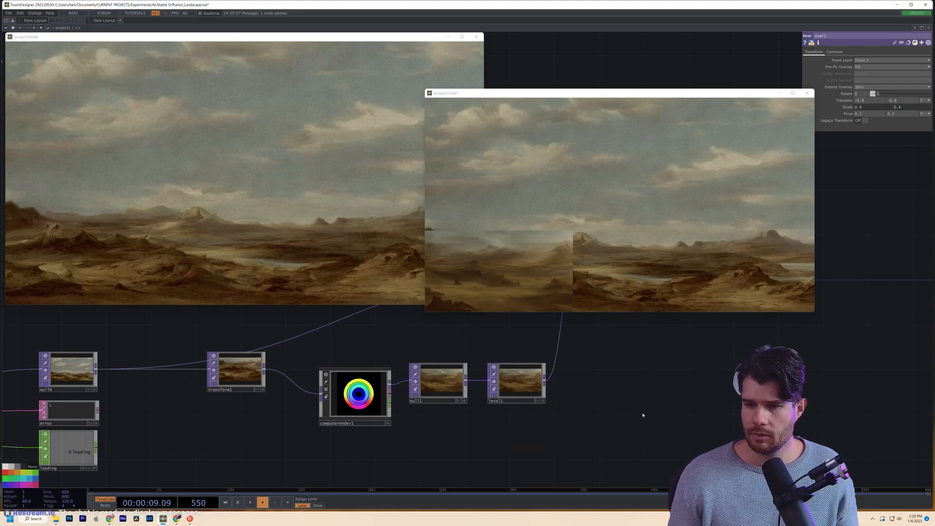
pyautogui.moveTo(642, 415); pyautogui.dragTo(473, 459)
# - Add a Ramp TOP (ramp2) and connect level1's output into it
pyautogui.press('Tab')
pyautogui.write('r')
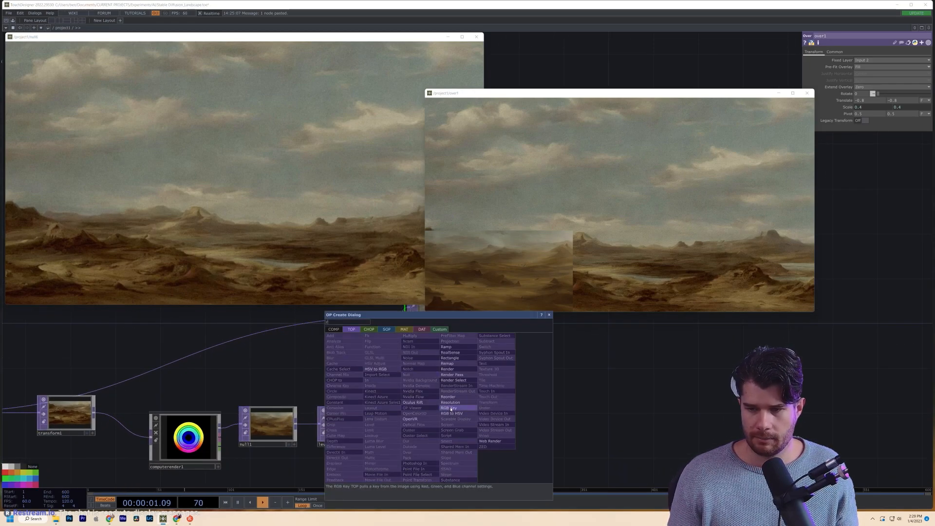
pyautogui.click(446, 346)
pyautogui.click(436, 430)
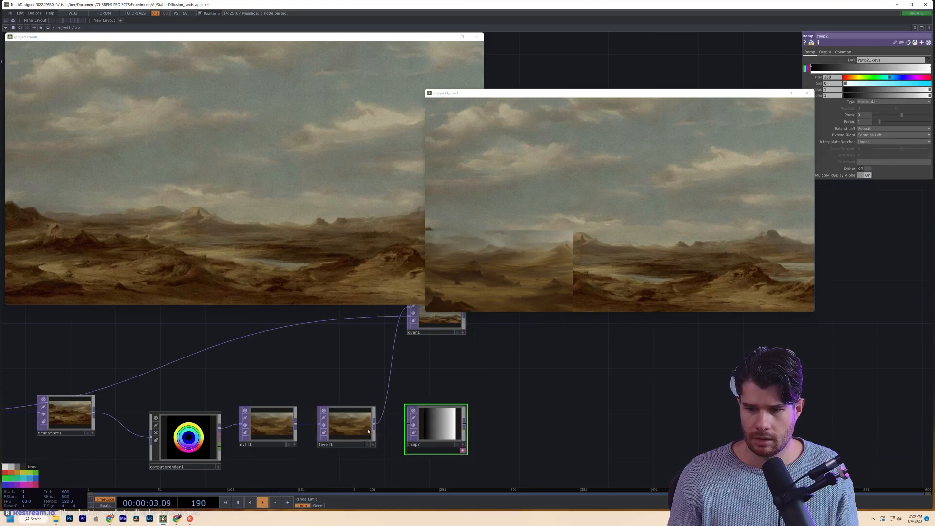
pyautogui.click(359, 430)
pyautogui.moveTo(374, 423); pyautogui.dragTo(428, 430)
# - Set ramp2's ramp type to Vertical
pyautogui.click(428, 430)
pyautogui.scroll(3, 436, 440)
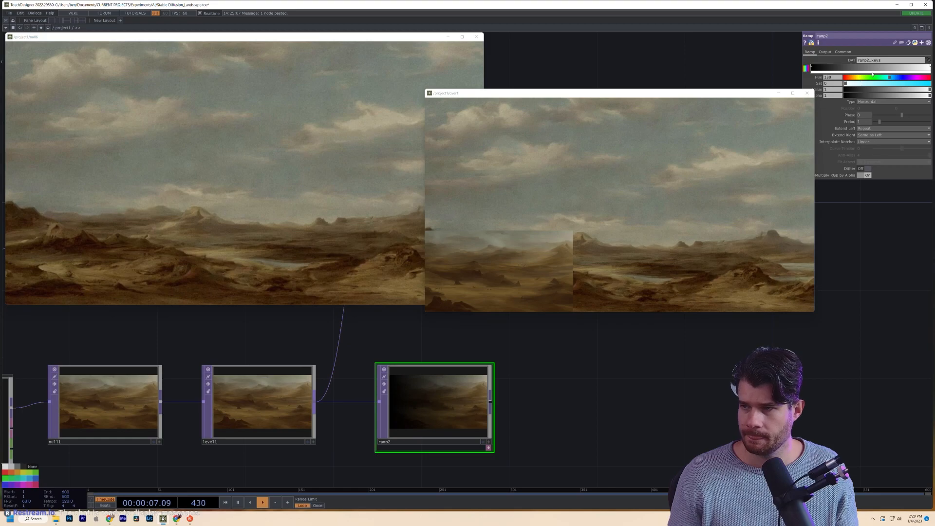
pyautogui.click(876, 101)
pyautogui.click(867, 112)
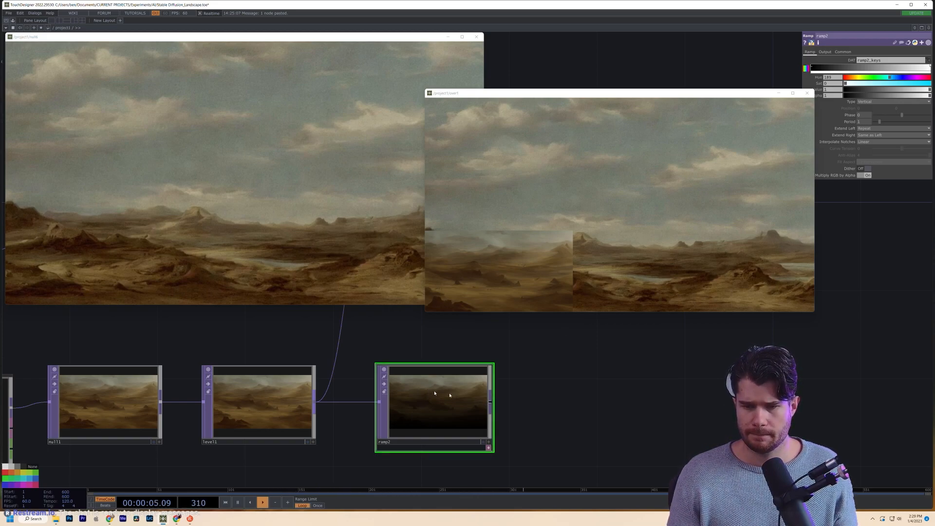
# - Narrow ramp2's fade by sliding its right key left, then feed ramp2 into over1 instead of level1
pyautogui.scroll(3, 444, 445)
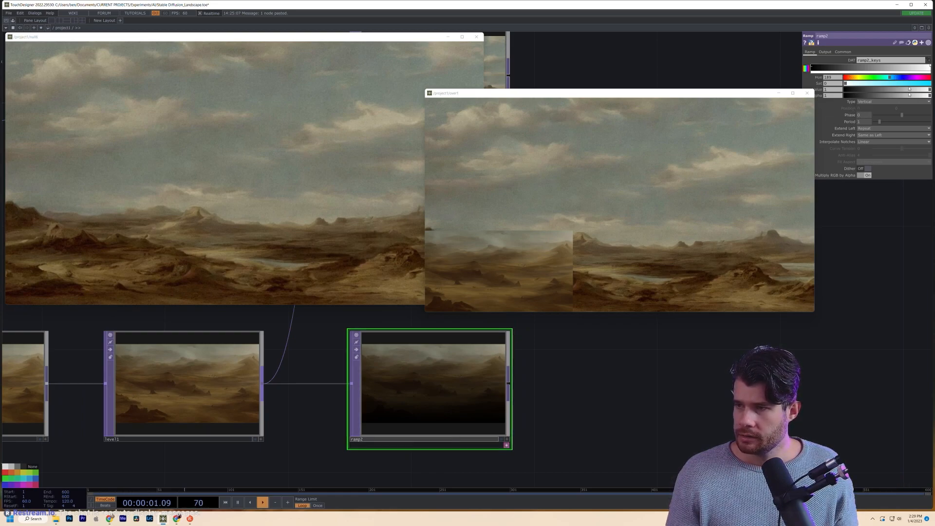
pyautogui.click(811, 68)
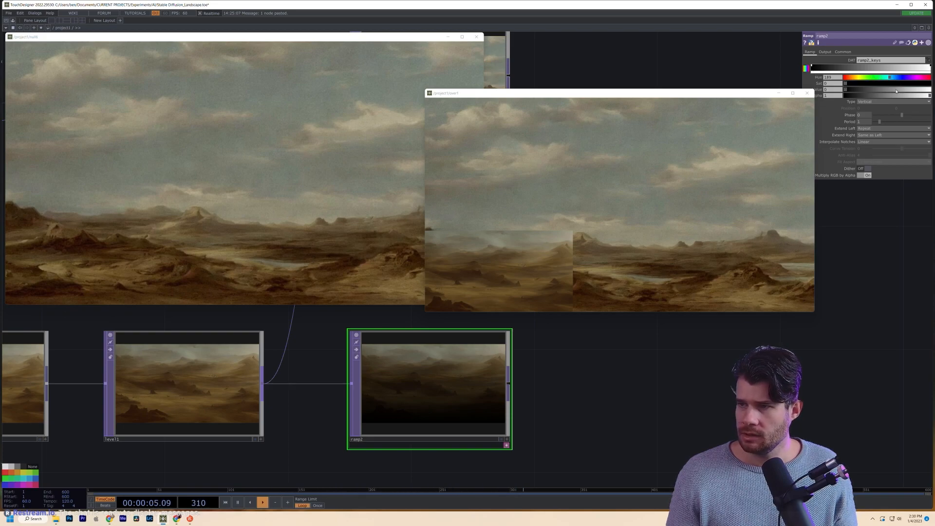
pyautogui.moveTo(894, 91); pyautogui.dragTo(931, 90)
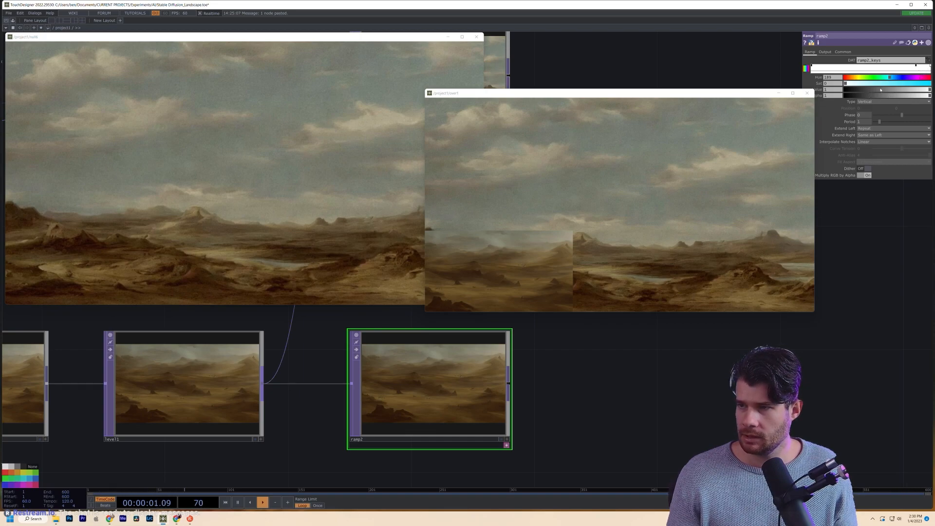
pyautogui.moveTo(880, 90); pyautogui.dragTo(781, 104)
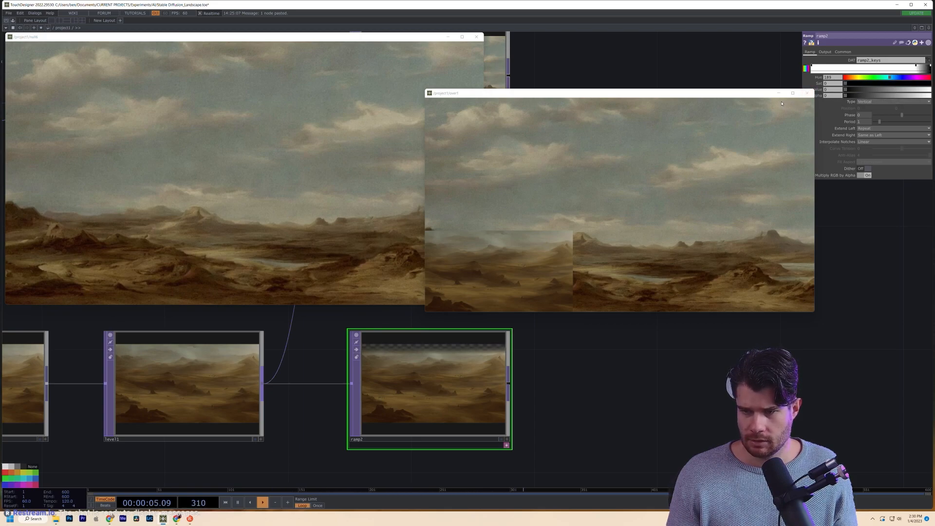
pyautogui.scroll(10, 555, 407)
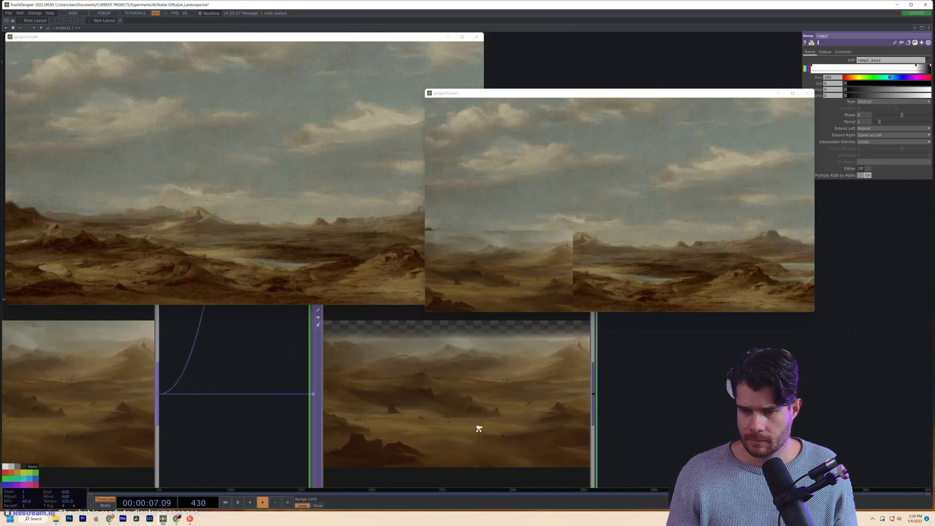
pyautogui.scroll(-3, 412, 369)
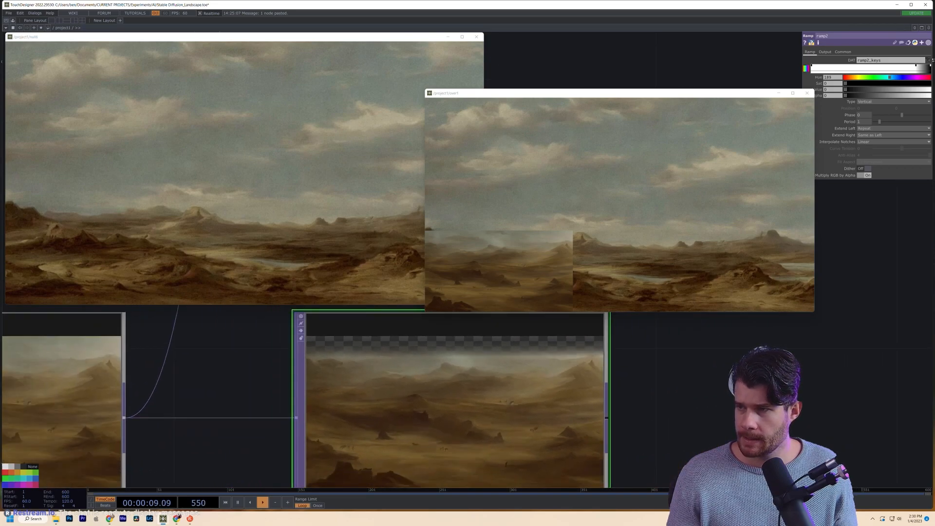
pyautogui.moveTo(916, 68); pyautogui.dragTo(907, 69)
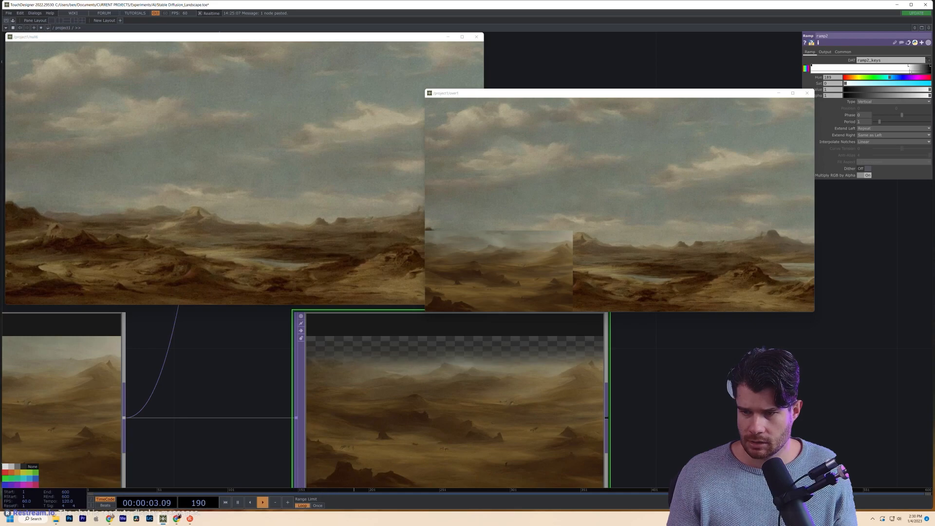
pyautogui.scroll(4, 432, 375)
pyautogui.scroll(-5, 470, 394)
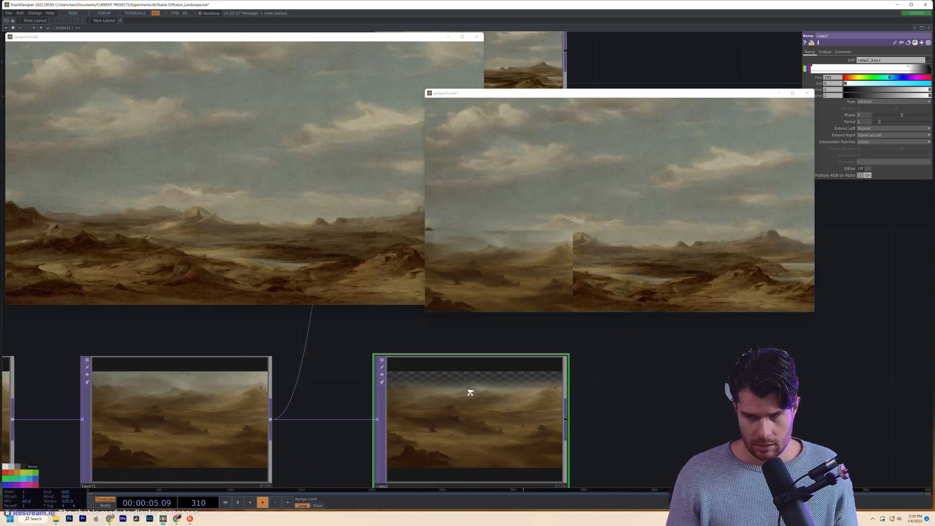
pyautogui.moveTo(502, 404); pyautogui.dragTo(431, 317)
# - Zoom into the over1 composite to inspect the blend, then fit the image back in view
pyautogui.moveTo(539, 381); pyautogui.dragTo(508, 407, button='middle')
pyautogui.scroll(3, 450, 434)
pyautogui.moveTo(638, 373); pyautogui.dragTo(700, 375, button='middle')
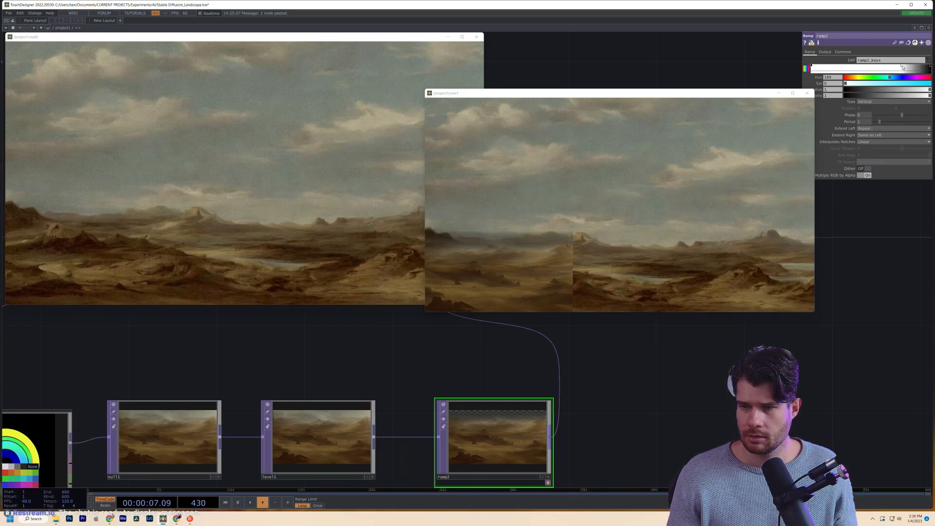
pyautogui.moveTo(507, 247); pyautogui.dragTo(521, 223, button='middle')
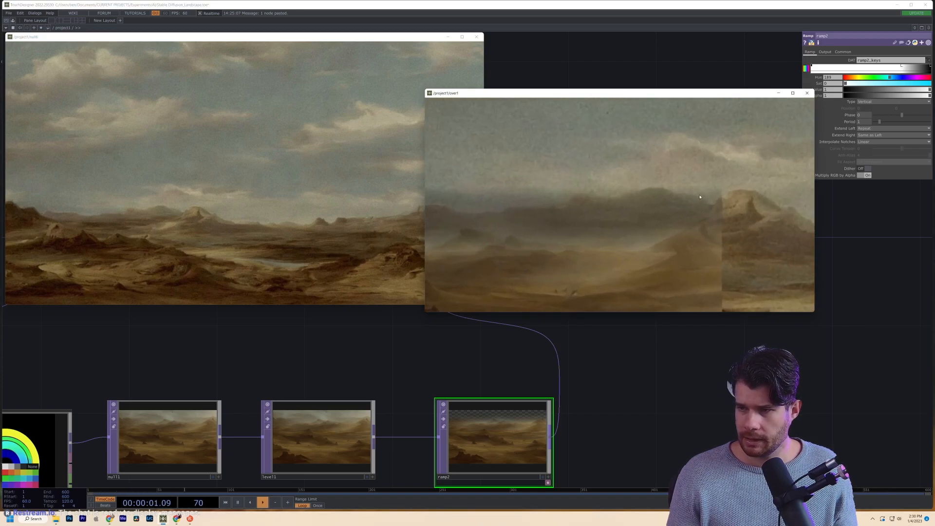
pyautogui.moveTo(699, 196); pyautogui.dragTo(593, 272, button='middle')
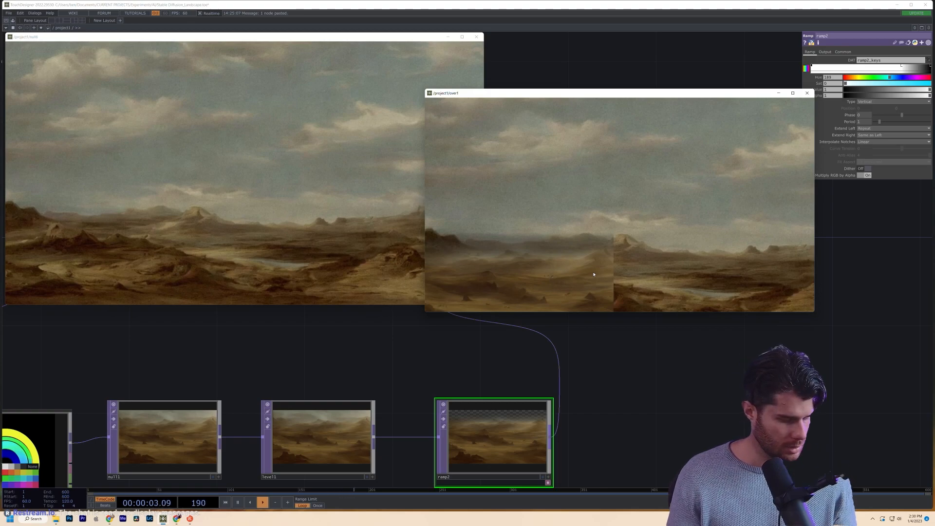
pyautogui.press('h')
pyautogui.scroll(-2, 597, 442)
pyautogui.moveTo(605, 445); pyautogui.dragTo(628, 412)
pyautogui.scroll(-3, 596, 395)
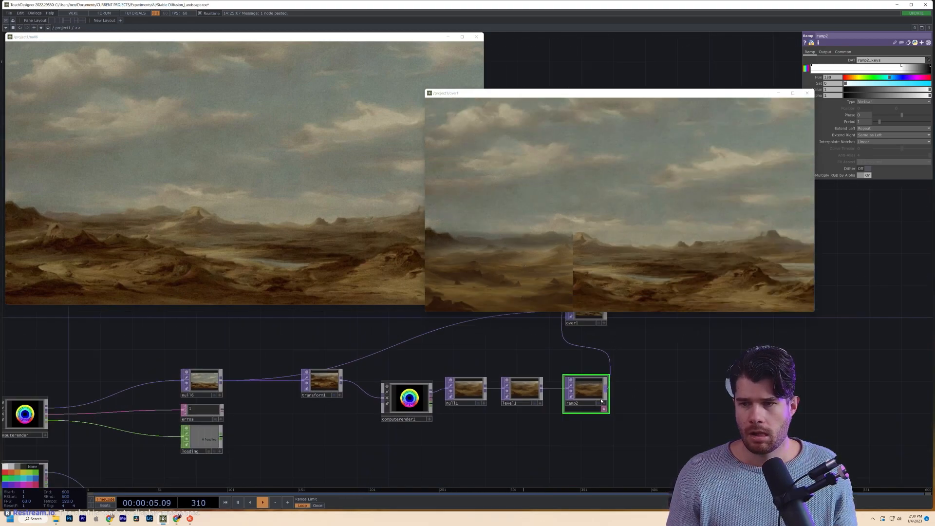
pyautogui.scroll(4, 594, 396)
pyautogui.scroll(-3, 593, 396)
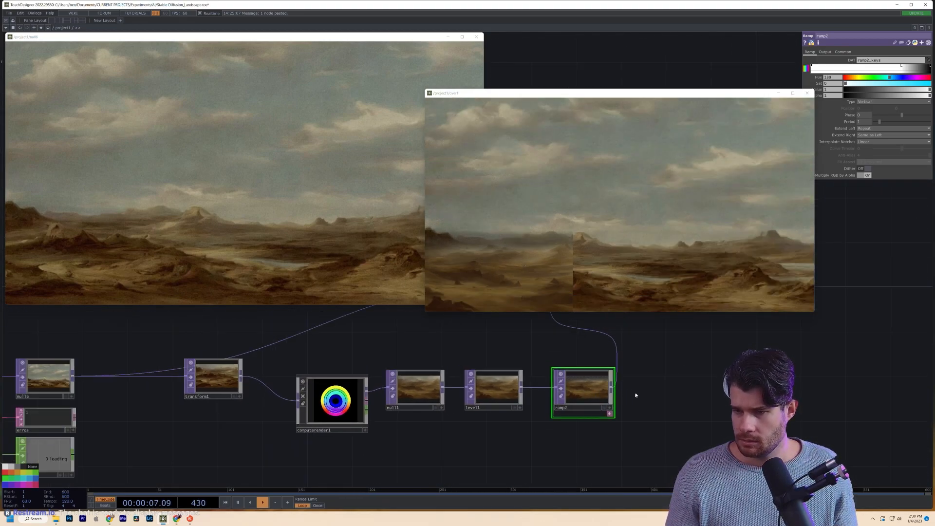
pyautogui.scroll(3, 599, 397)
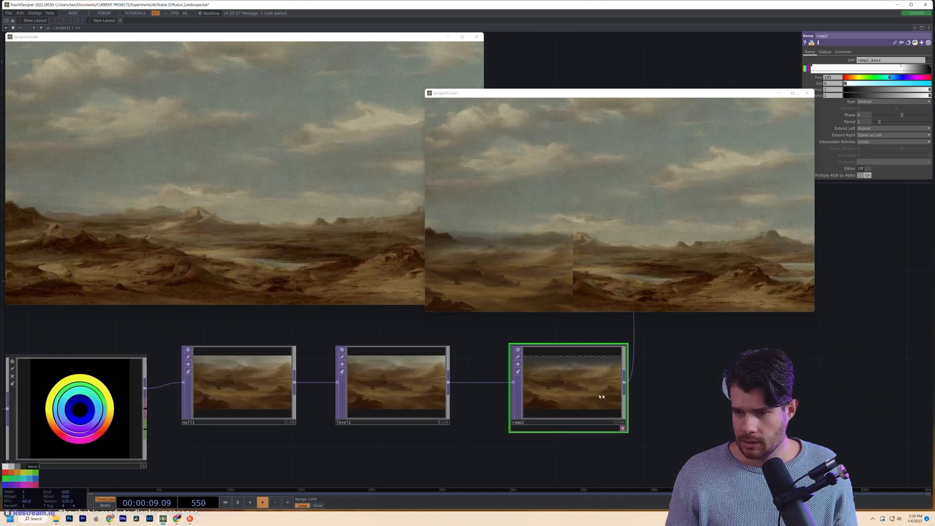
# - Duplicate ramp2 as ramp3 and place the copy up beside ramp2
pyautogui.hotkey('ctrl', 'c')
pyautogui.hotkey('ctrl', 'v')
pyautogui.moveTo(585, 408); pyautogui.dragTo(603, 326)
pyautogui.scroll(-3, 602, 326)
pyautogui.moveTo(497, 444); pyautogui.dragTo(609, 344)
pyautogui.moveTo(570, 387); pyautogui.dragTo(434, 470)
# - Place ramp3 next to ramp2 and set its ramp type to Horizontal
pyautogui.moveTo(493, 421); pyautogui.dragTo(449, 420)
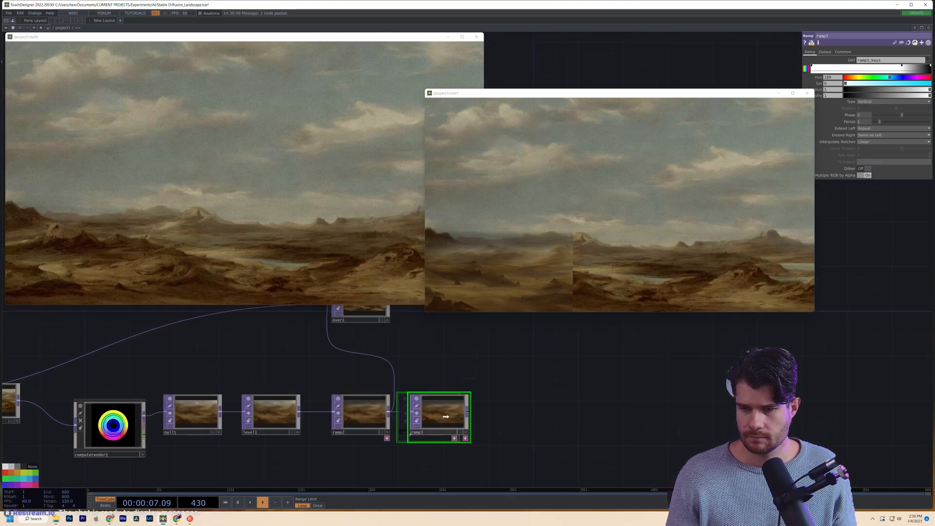
pyautogui.scroll(5, 446, 415)
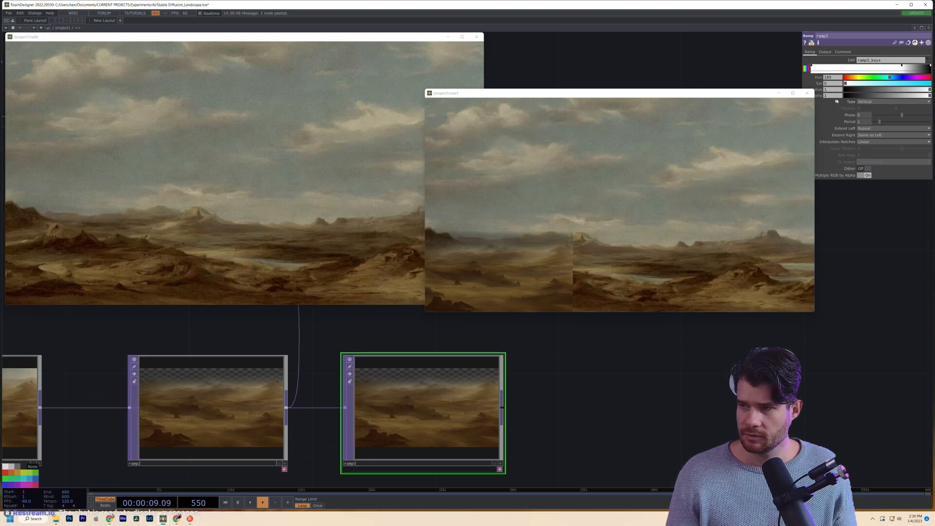
pyautogui.click(869, 102)
pyautogui.click(870, 114)
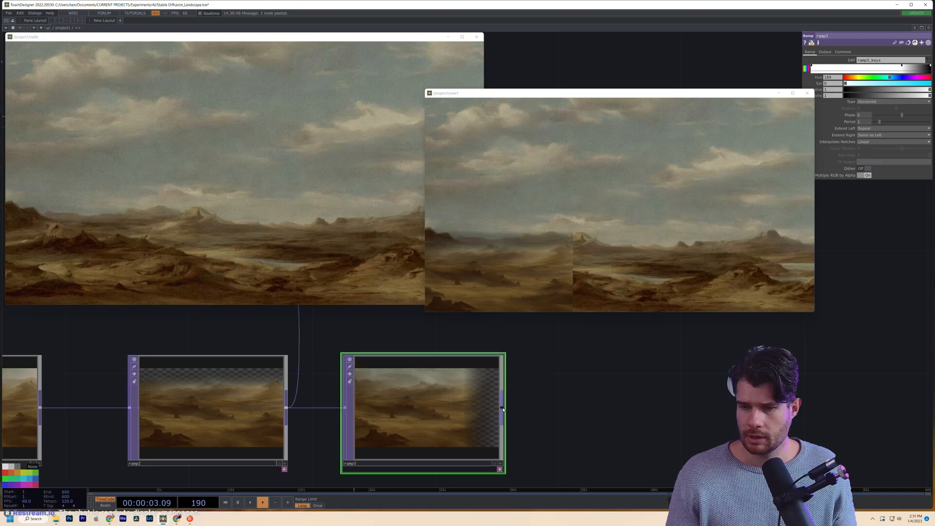
# - Rewire the chain as level1 → ramp2 → ramp3 → over1 and line the nodes up
pyautogui.scroll(-2, 503, 409)
pyautogui.moveTo(503, 408); pyautogui.dragTo(357, 338)
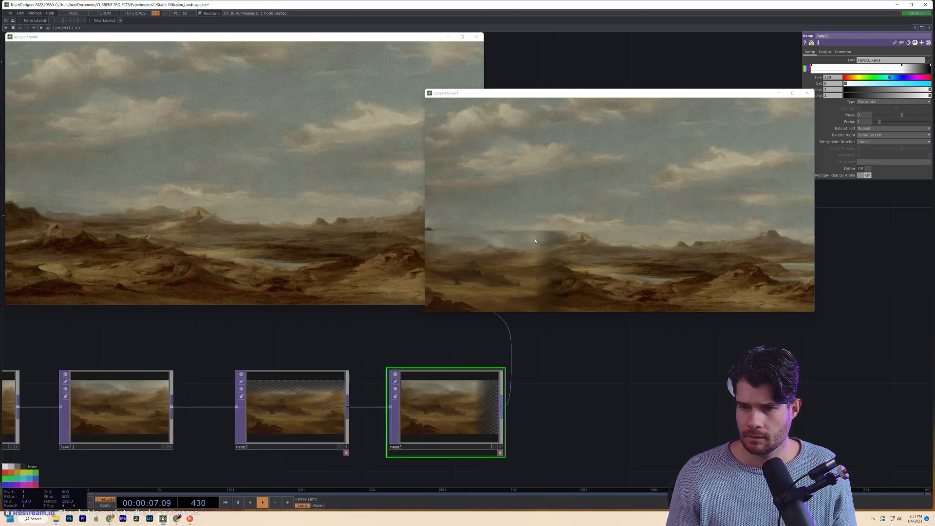
pyautogui.moveTo(321, 407); pyautogui.dragTo(390, 406)
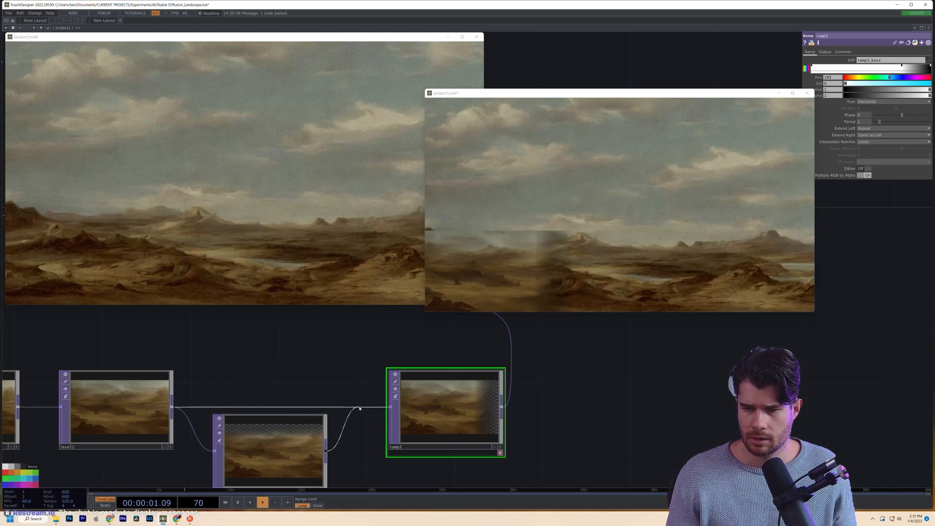
pyautogui.moveTo(300, 451); pyautogui.dragTo(321, 409)
pyautogui.moveTo(538, 366); pyautogui.dragTo(517, 408)
pyautogui.scroll(-4, 517, 401)
pyautogui.scroll(10, 524, 424)
pyautogui.scroll(3, 472, 446)
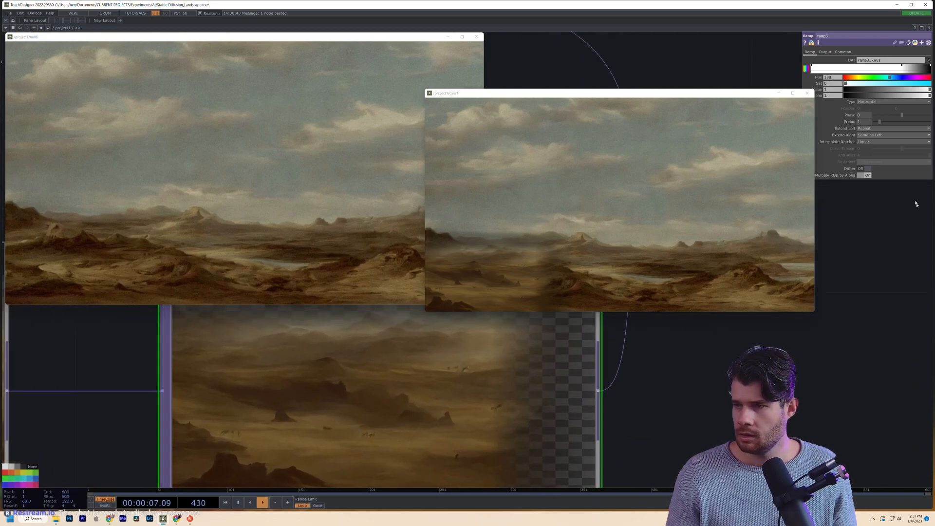
# - Compare ramp3's notch interpolation options and settle on Hermite
pyautogui.click(871, 141)
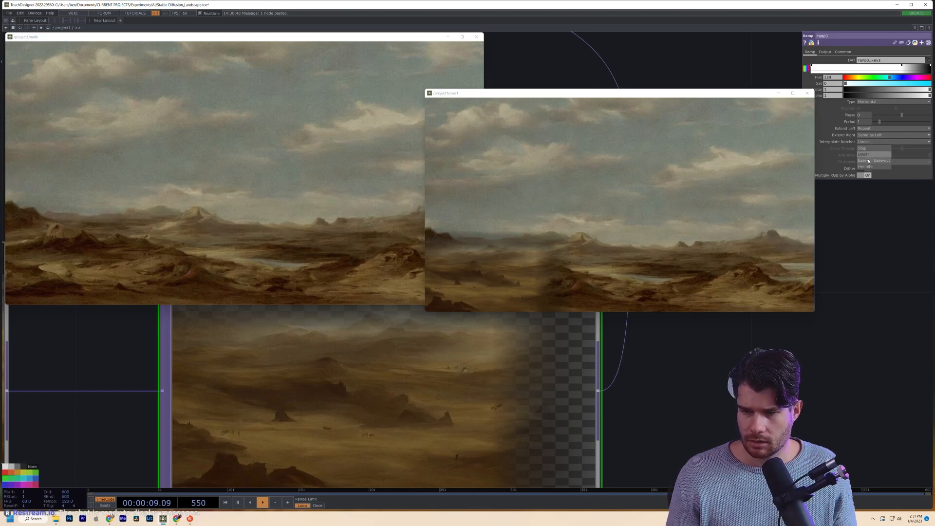
pyautogui.click(869, 161)
pyautogui.click(871, 142)
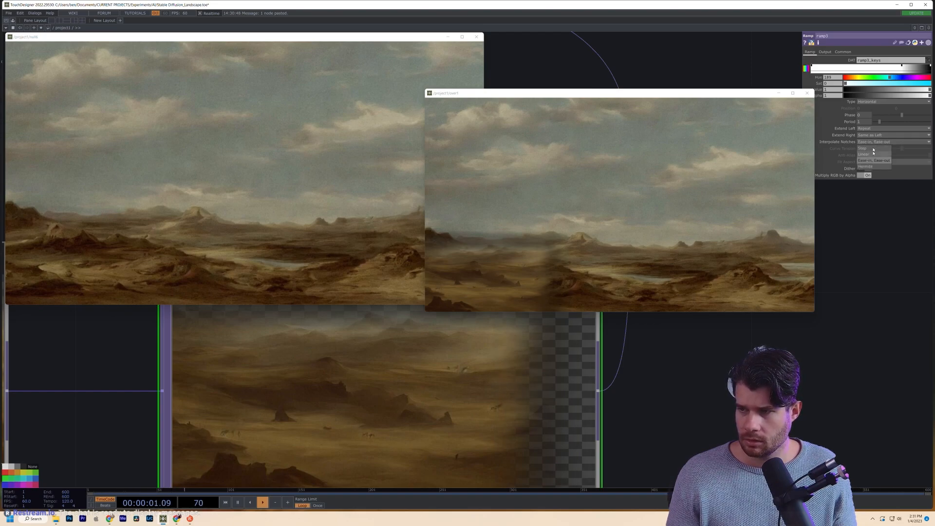
pyautogui.click(873, 168)
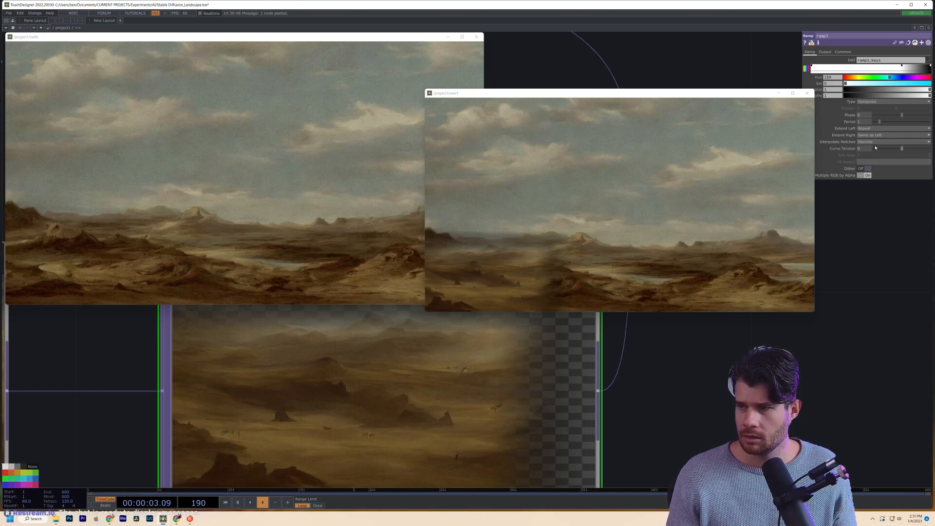
pyautogui.click(874, 142)
pyautogui.click(878, 162)
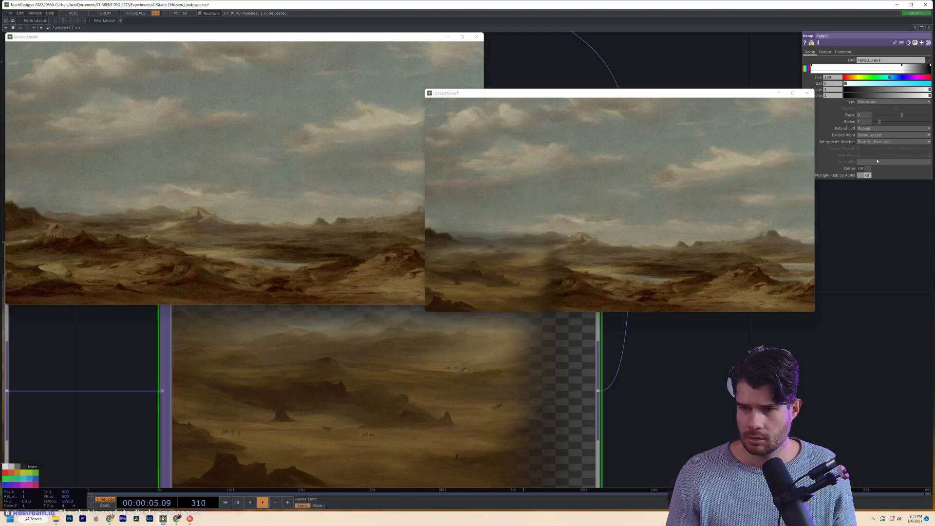
pyautogui.click(876, 142)
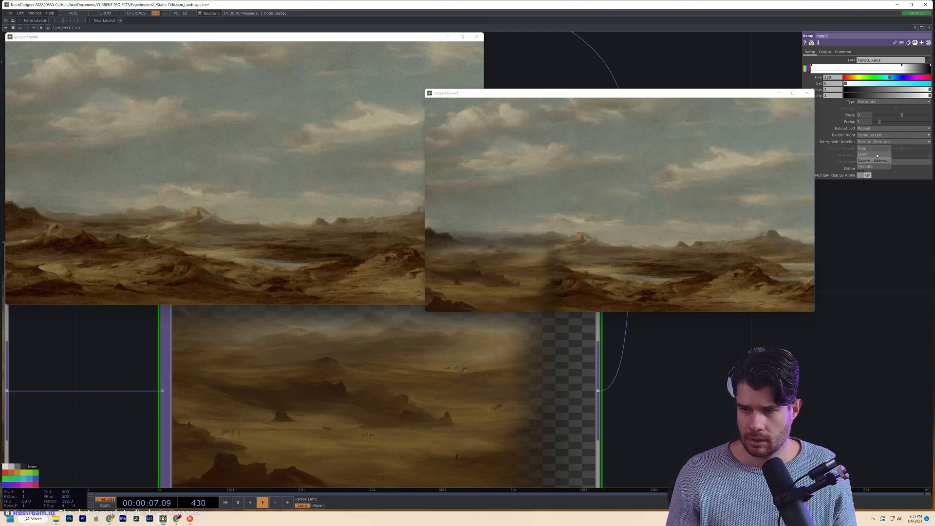
pyautogui.click(864, 155)
pyautogui.click(876, 141)
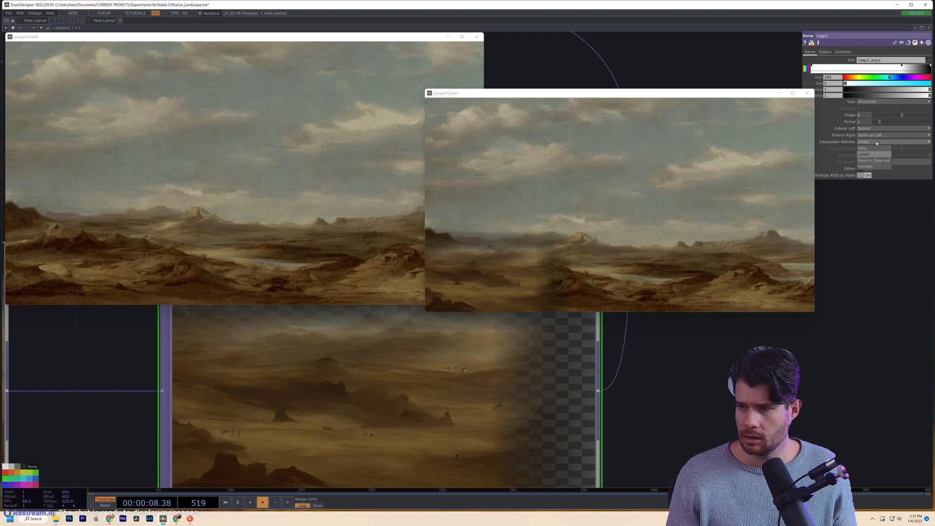
pyautogui.click(876, 168)
pyautogui.scroll(-5, 569, 379)
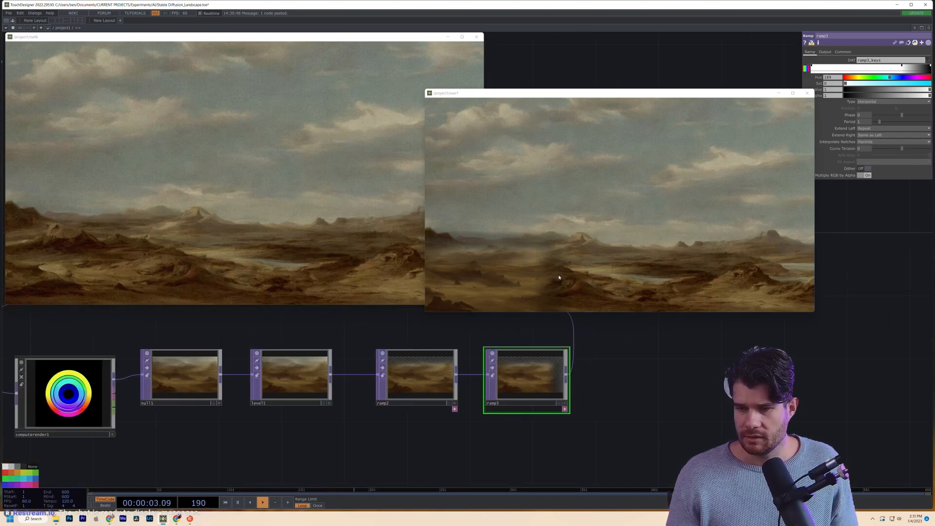
# - Lower level1 brightness to 0.815 and raise ramp3's and ramp2's right-key values to 1
pyautogui.click(314, 361)
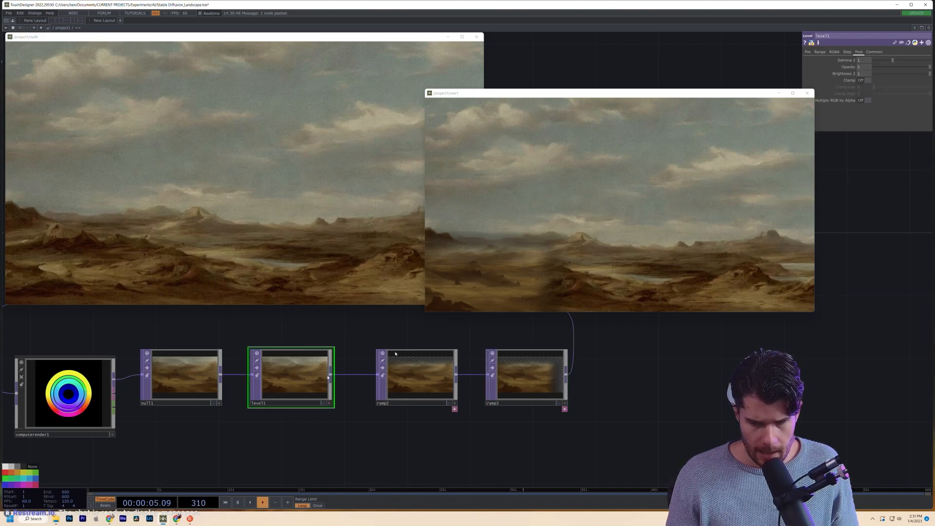
pyautogui.moveTo(929, 74); pyautogui.dragTo(915, 78)
pyautogui.click(528, 375)
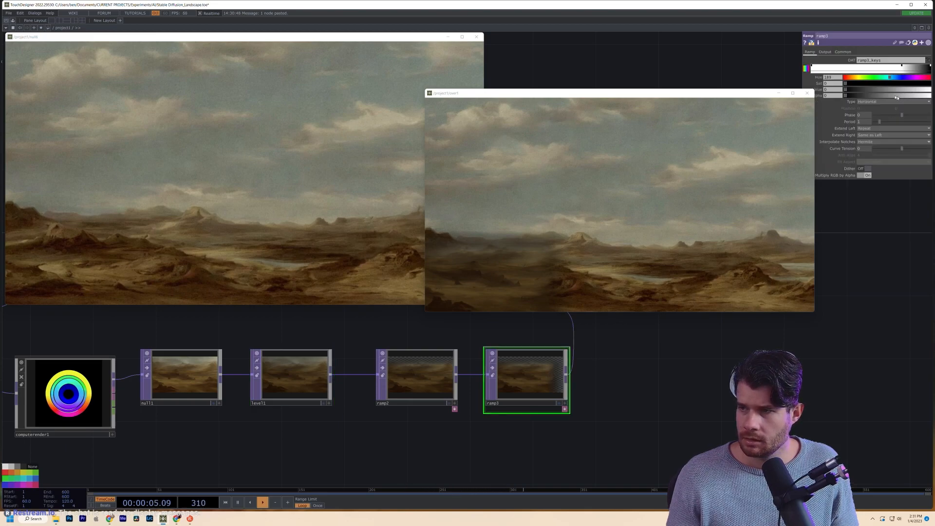
pyautogui.moveTo(850, 91); pyautogui.dragTo(929, 91)
pyautogui.click(422, 372)
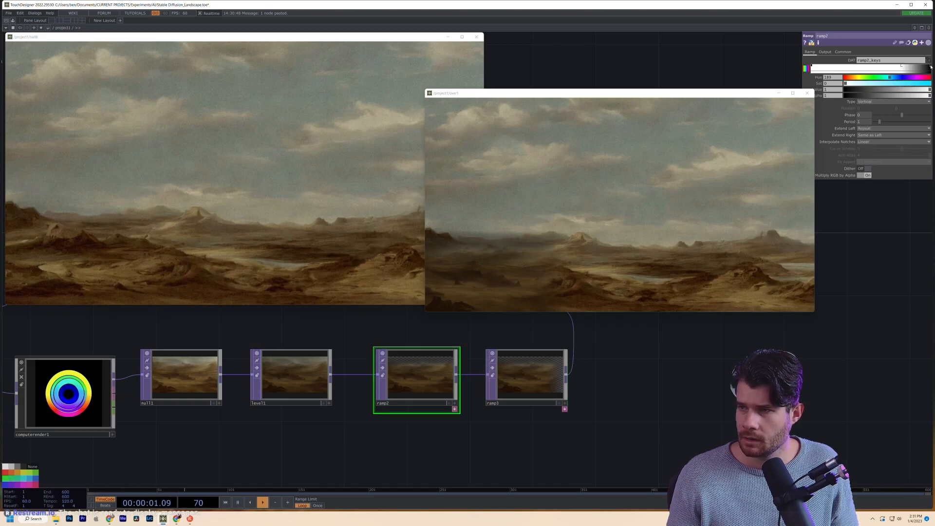
pyautogui.click(930, 66)
pyautogui.moveTo(872, 91); pyautogui.dragTo(929, 90)
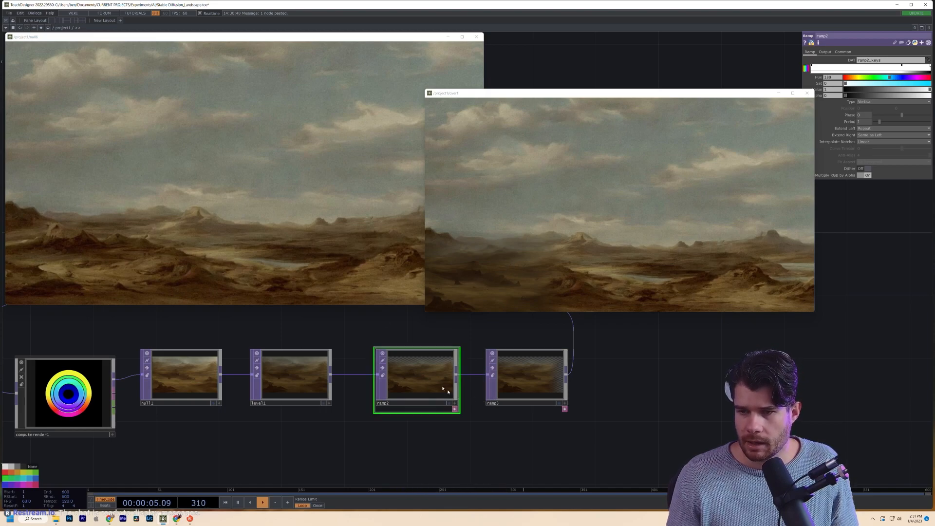
# - Raise level1's brightness to 0.963
pyautogui.scroll(3, 409, 371)
pyautogui.click(146, 407)
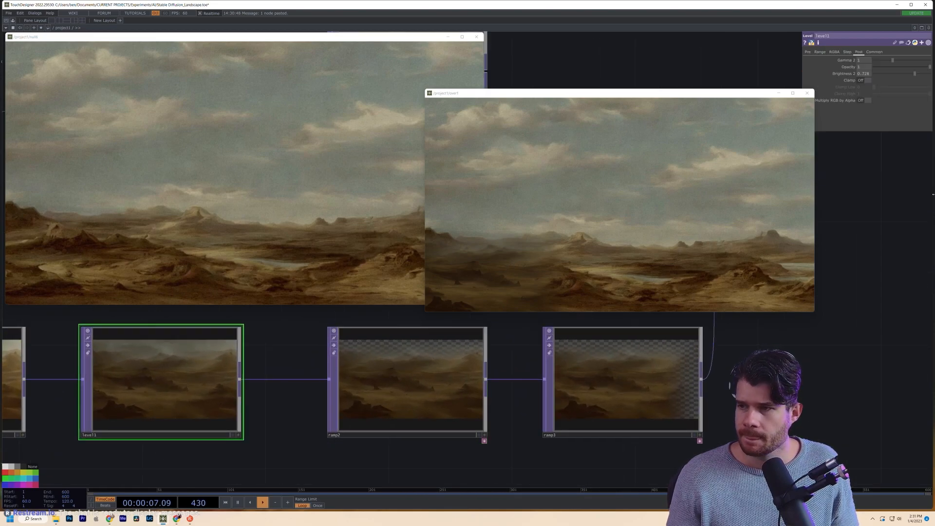
pyautogui.moveTo(915, 73); pyautogui.dragTo(934, 77)
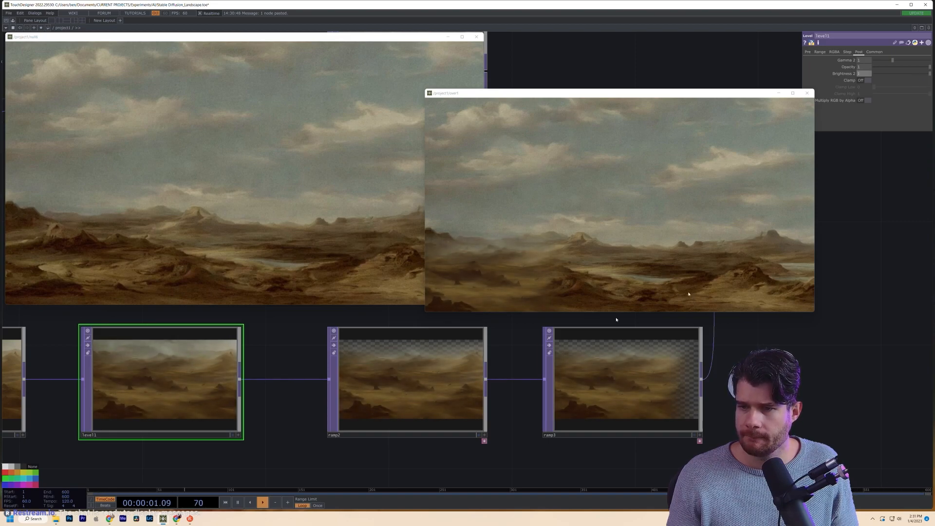
pyautogui.scroll(5, 540, 253)
pyautogui.scroll(-5, 565, 244)
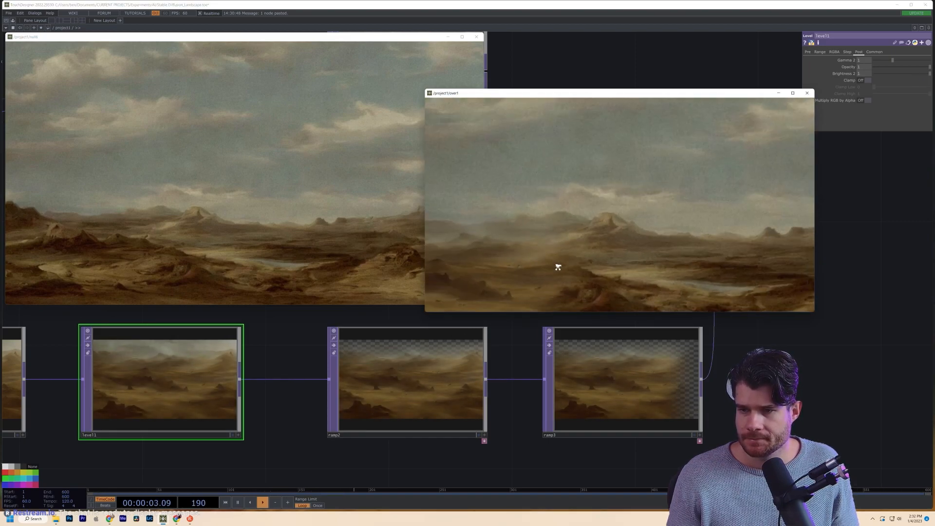
pyautogui.scroll(-2, 540, 272)
pyautogui.scroll(2, 545, 270)
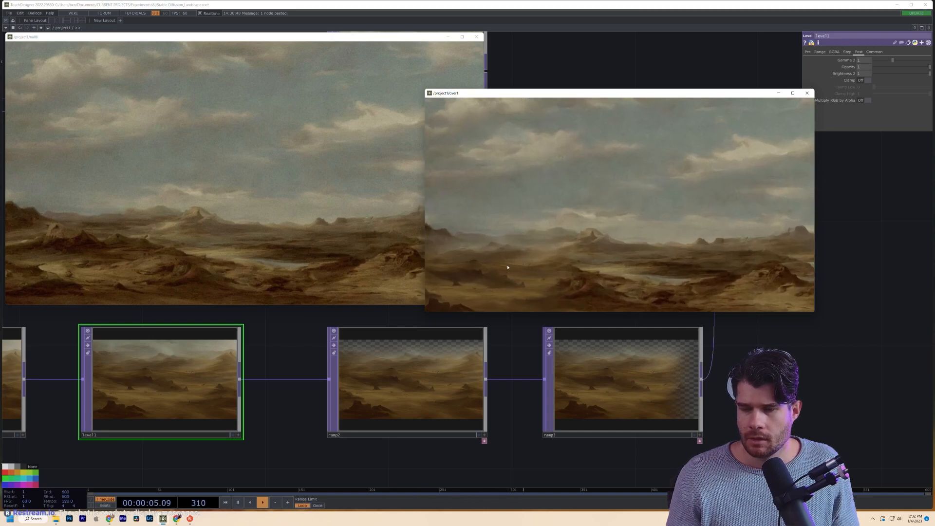
pyautogui.scroll(-6, 445, 380)
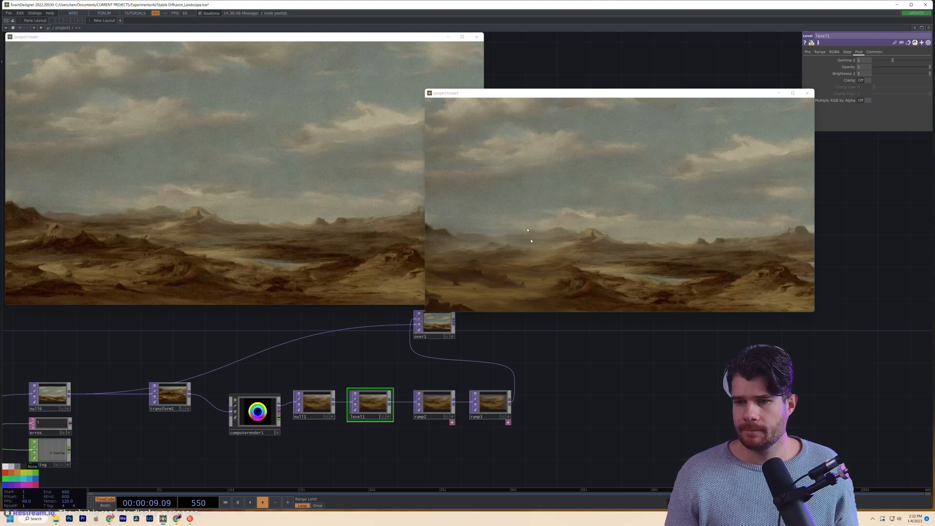
# - Give computerender1 a new random seed and generate a fresh landscape image
pyautogui.click(254, 413)
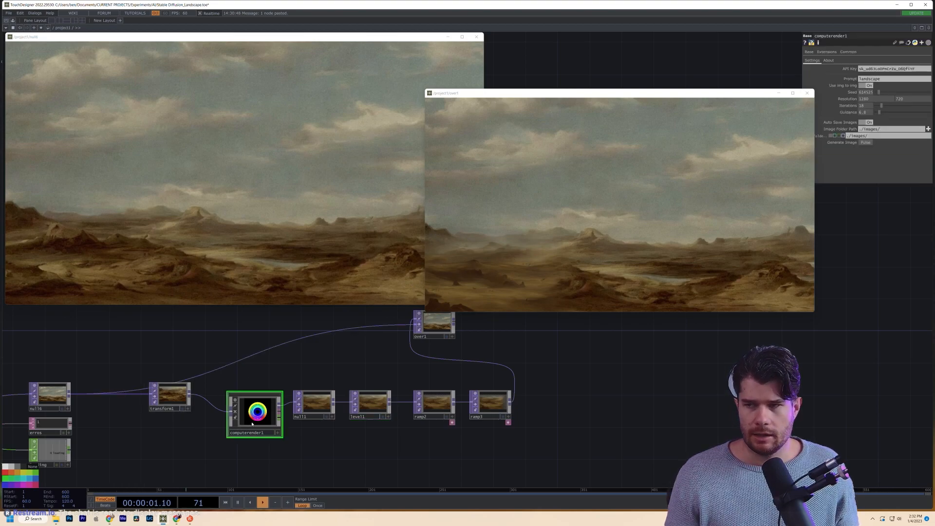
pyautogui.click(900, 92)
pyautogui.click(867, 143)
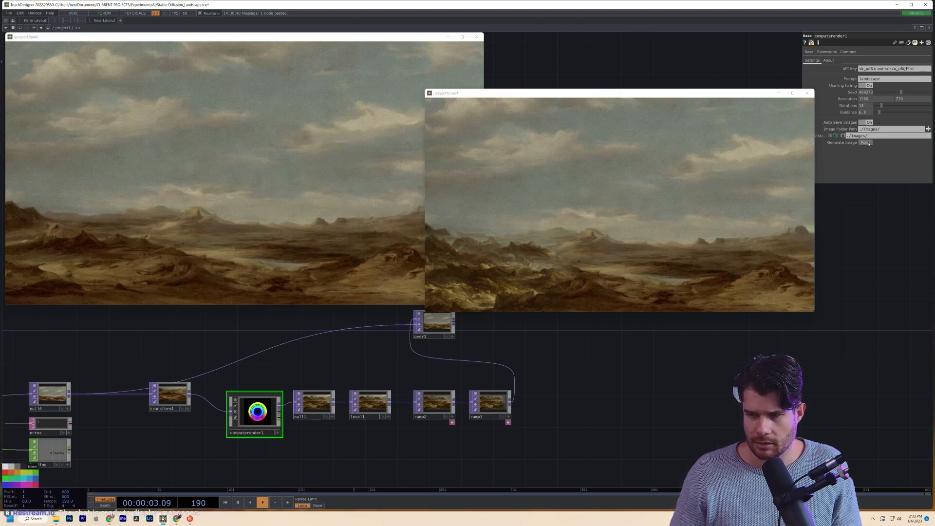
# - Reposition transform1 and edit its translate offset values
pyautogui.moveTo(122, 453); pyautogui.dragTo(156, 411)
pyautogui.moveTo(204, 358); pyautogui.dragTo(188, 412)
pyautogui.scroll(10, 189, 420)
pyautogui.click(899, 67)
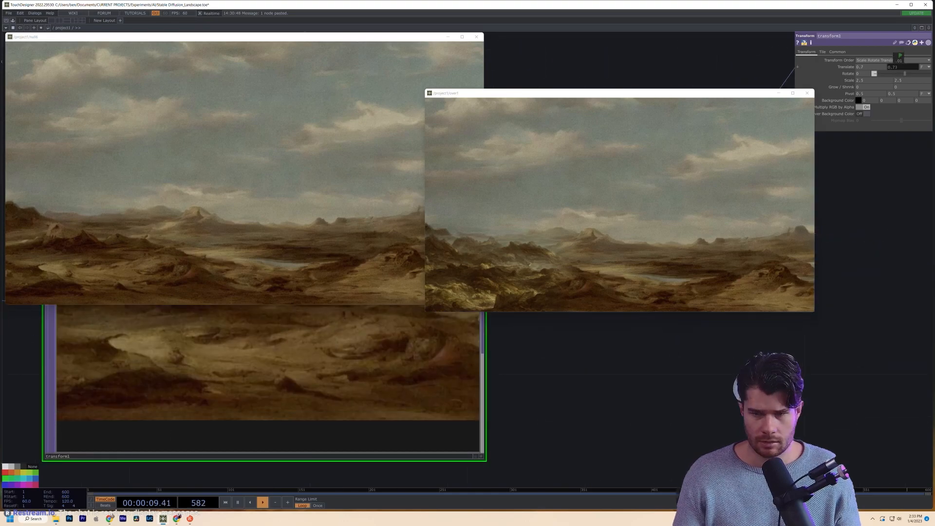
pyautogui.scroll(-2, 219, 407)
pyautogui.scroll(2, 220, 407)
pyautogui.click(865, 66)
pyautogui.scroll(-8, 489, 463)
# - Set over1's Translate to -0.75, -0.75
pyautogui.moveTo(648, 428); pyautogui.dragTo(146, 467)
pyautogui.scroll(-2, 341, 414)
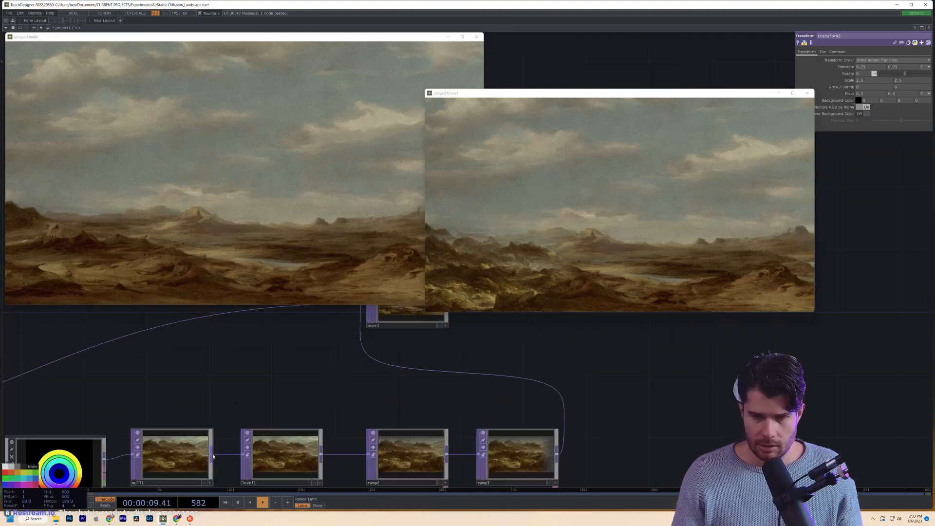
pyautogui.click(405, 453)
pyautogui.scroll(10, 405, 452)
pyautogui.scroll(-8, 389, 414)
pyautogui.scroll(8, 389, 413)
pyautogui.click(869, 101)
pyautogui.write('-0.75')
pyautogui.press('Tab')
pyautogui.write('-0.75')
pyautogui.press('Return')
pyautogui.scroll(-5, 323, 355)
pyautogui.scroll(3, 323, 355)
pyautogui.scroll(-10, 726, 355)
pyautogui.scroll(-5, 395, 405)
# - Save, then paste a second patch row with transform2 and over2 translated to 0.75, -0.75
pyautogui.hotkey('ctrl', 's')
pyautogui.hotkey('ctrl', 'c')
pyautogui.hotkey('ctrl', 'v')
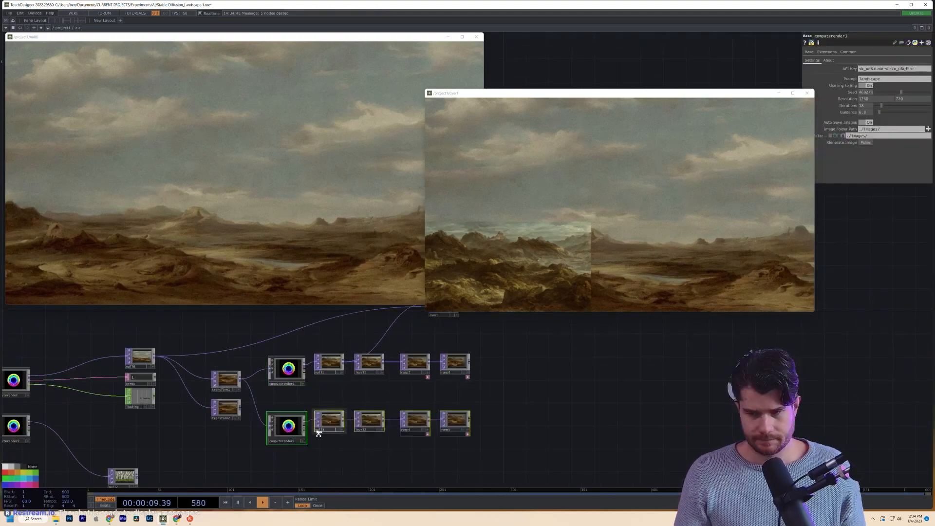
pyautogui.moveTo(224, 409); pyautogui.dragTo(224, 429)
pyautogui.scroll(8, 253, 429)
pyautogui.scroll(3, 189, 429)
pyautogui.click(858, 69)
pyautogui.write('-')
pyautogui.scroll(-5, 162, 415)
pyautogui.hotkey('ctrl', 'v')
pyautogui.moveTo(378, 362); pyautogui.dragTo(411, 403)
pyautogui.scroll(8, 511, 400)
pyautogui.click(869, 100)
pyautogui.write('0.75')
pyautogui.scroll(-8, 379, 385)
# - Close the over1 and null6 viewers and check the final null4 output
pyautogui.click(51, 428)
pyautogui.click(806, 93)
pyautogui.click(476, 37)
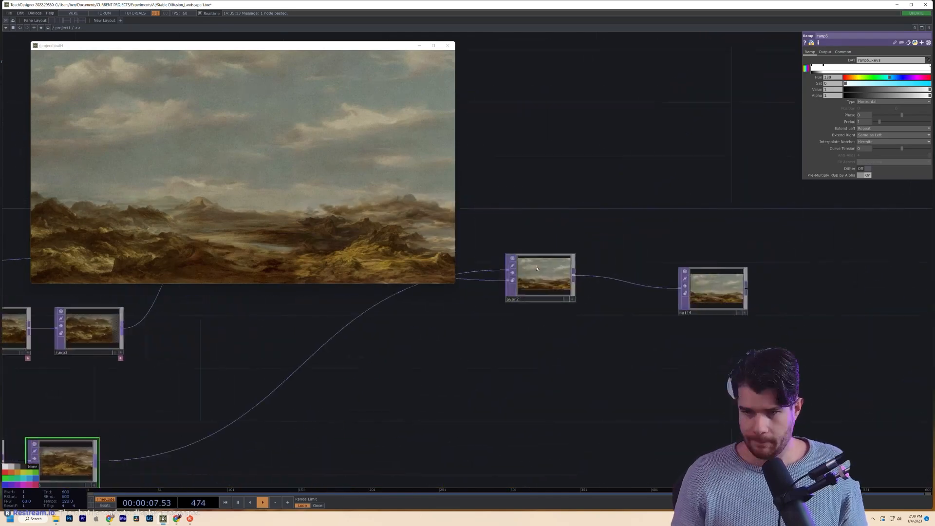
pyautogui.scroll(-3, 534, 249)
pyautogui.click(654, 279)
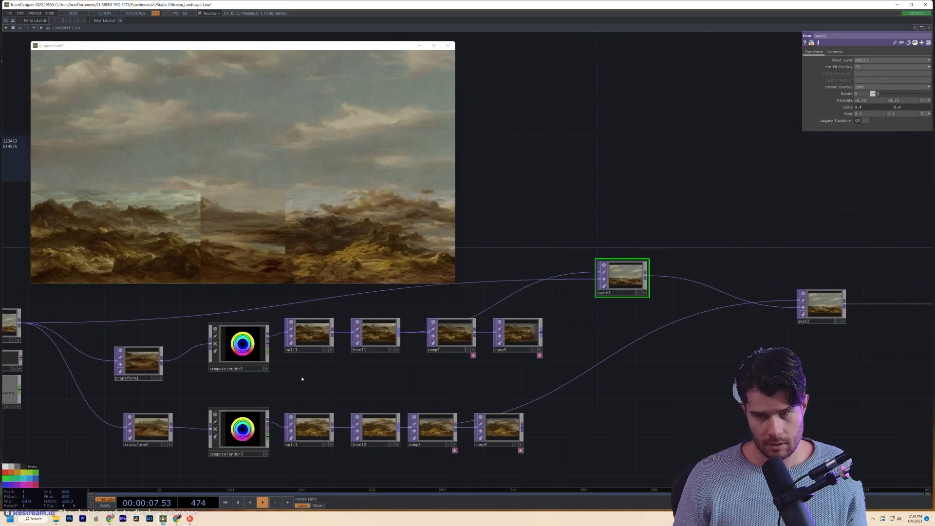
pyautogui.click(180, 430)
pyautogui.scroll(-3, 232, 413)
# - Build the third row: transform3 from the source image, computerender4, and copied processing nodes
pyautogui.hotkey('ctrl', 'v')
pyautogui.moveTo(189, 287); pyautogui.dragTo(273, 418)
pyautogui.scroll(8, 241, 414)
pyautogui.click(525, 275)
pyautogui.hotkey('ctrl', 'v')
pyautogui.moveTo(380, 417); pyautogui.dragTo(466, 419)
pyautogui.scroll(-3, 435, 410)
pyautogui.scroll(-3, 435, 410)
pyautogui.moveTo(359, 304); pyautogui.dragTo(614, 361, button='right')
pyautogui.hotkey('ctrl', 'c')
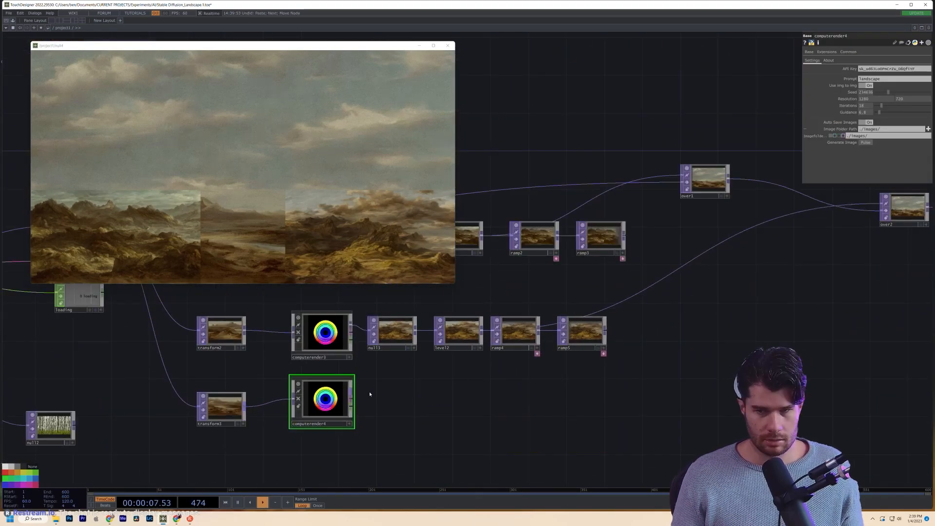
pyautogui.hotkey('ctrl', 'v')
pyautogui.click(457, 409)
pyautogui.moveTo(349, 393); pyautogui.dragTo(367, 400)
pyautogui.moveTo(292, 450); pyautogui.dragTo(407, 458)
pyautogui.moveTo(335, 407); pyautogui.dragTo(364, 407)
pyautogui.scroll(-2, 536, 370)
# - Add over3 below the other over nodes and generate a new image in computerender4
pyautogui.hotkey('ctrl', 'v')
pyautogui.moveTo(500, 349); pyautogui.dragTo(500, 402)
pyautogui.scroll(2, 289, 457)
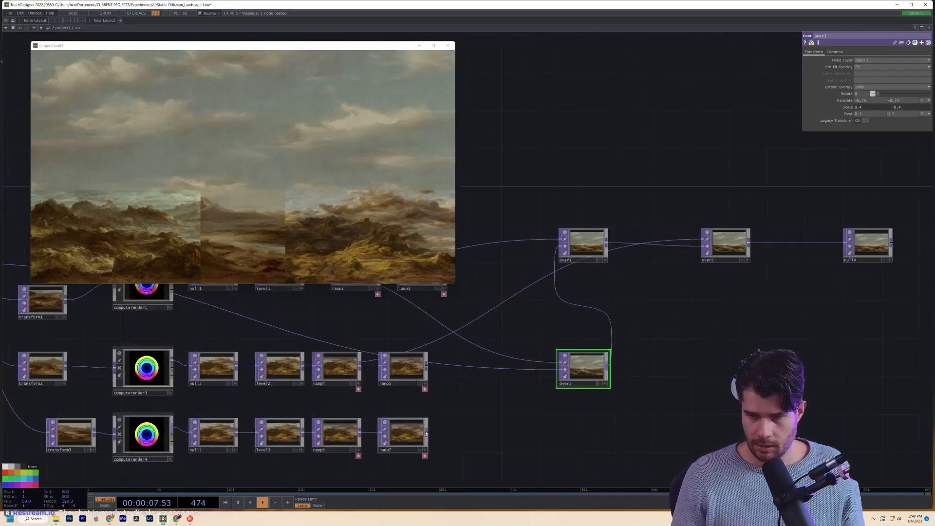
pyautogui.click(142, 438)
pyautogui.click(865, 143)
pyautogui.scroll(6, 180, 447)
pyautogui.scroll(3, 430, 441)
pyautogui.scroll(4, 200, 400)
pyautogui.scroll(-10, 194, 403)
# - Copy ramp7 as ramp8 and insert it between ramp7 and over3
pyautogui.moveTo(693, 332); pyautogui.dragTo(473, 323)
pyautogui.moveTo(396, 380); pyautogui.dragTo(647, 247)
pyautogui.click(699, 251)
pyautogui.scroll(2, 447, 343)
pyautogui.click(293, 402)
pyautogui.scroll(-5, 411, 379)
pyautogui.hotkey('ctrl', 'c')
pyautogui.hotkey('ctrl', 'v')
pyautogui.click(456, 413)
pyautogui.moveTo(457, 414); pyautogui.dragTo(448, 376)
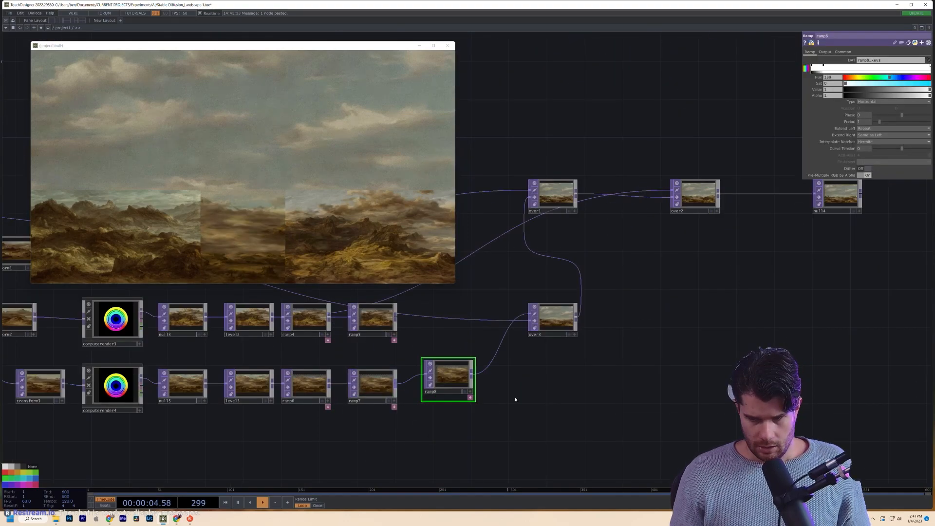
pyautogui.scroll(4, 519, 388)
pyautogui.moveTo(571, 402); pyautogui.dragTo(414, 471)
pyautogui.scroll(-6, 376, 430)
pyautogui.moveTo(555, 346); pyautogui.dragTo(534, 402)
pyautogui.scroll(5, 352, 405)
pyautogui.scroll(-5, 475, 408)
pyautogui.scroll(2, 392, 420)
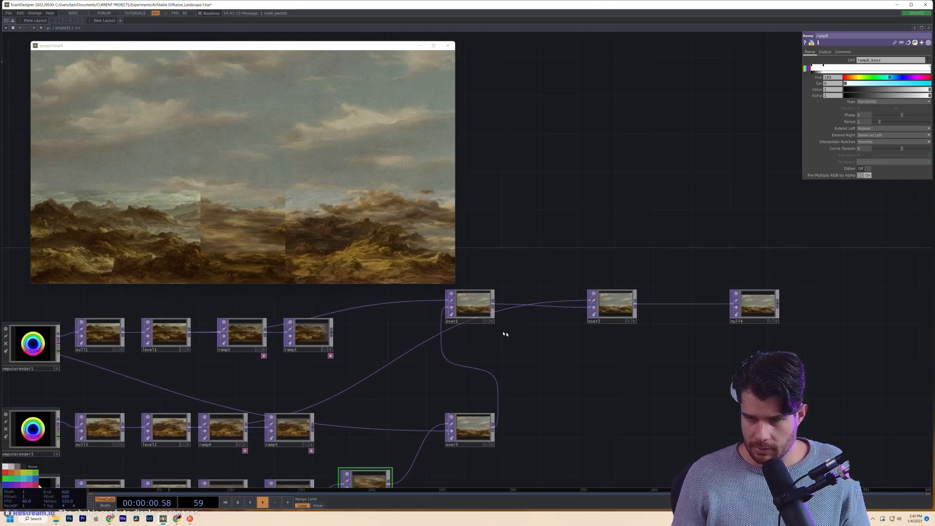
# - Shift the over nodes right, then wire ramp5 into over2 and ramp3 into over1
pyautogui.moveTo(479, 278); pyautogui.dragTo(780, 325, button='right')
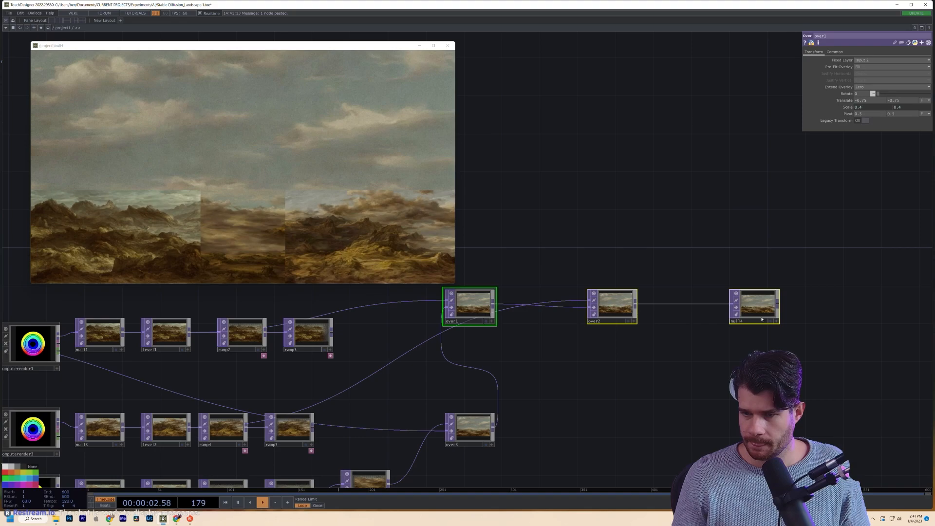
pyautogui.moveTo(611, 308); pyautogui.dragTo(696, 317)
pyautogui.moveTo(461, 438); pyautogui.dragTo(442, 427)
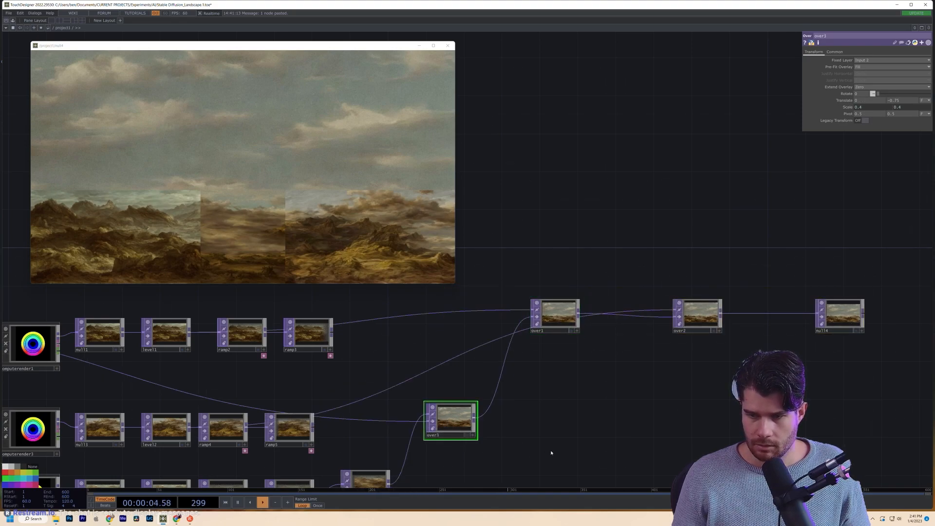
pyautogui.moveTo(536, 393); pyautogui.dragTo(594, 385)
pyautogui.moveTo(370, 420); pyautogui.dragTo(400, 398)
pyautogui.moveTo(391, 325); pyautogui.dragTo(432, 312)
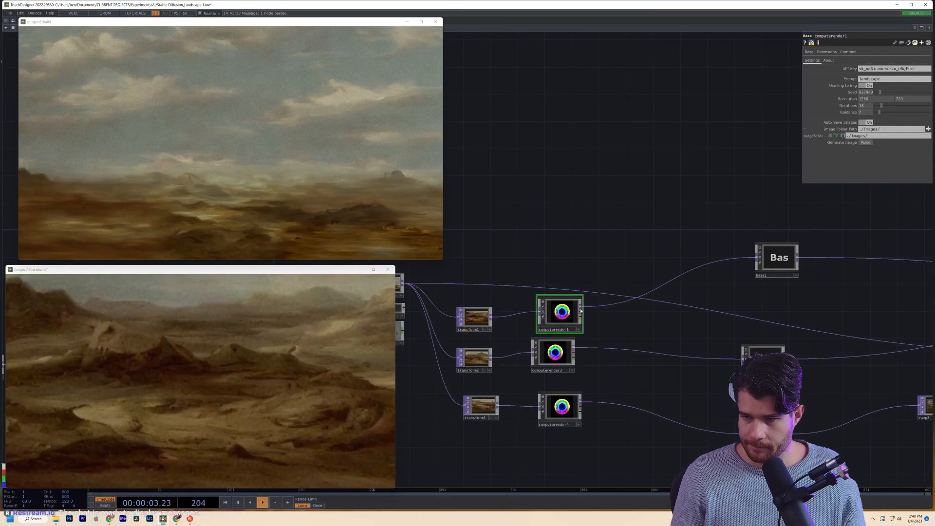
# - Close the transform1 viewer and align transform1–2 and computerender1, 3, 4 into tidy columns
pyautogui.moveTo(580, 311); pyautogui.dragTo(567, 311)
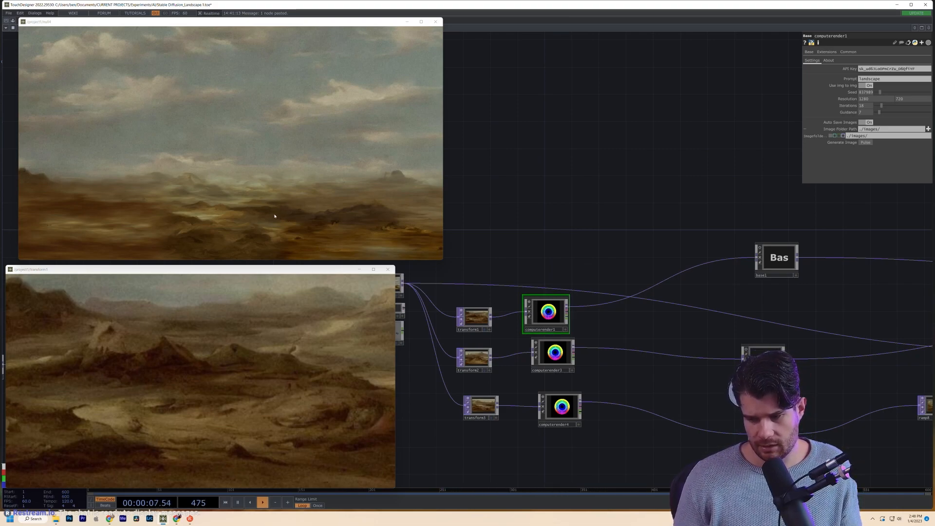
pyautogui.moveTo(554, 361); pyautogui.dragTo(547, 361)
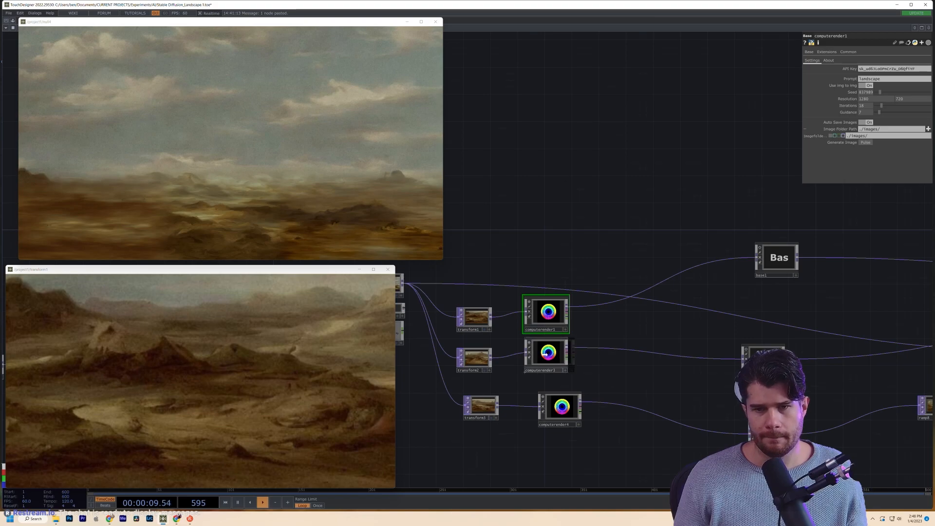
pyautogui.click(387, 270)
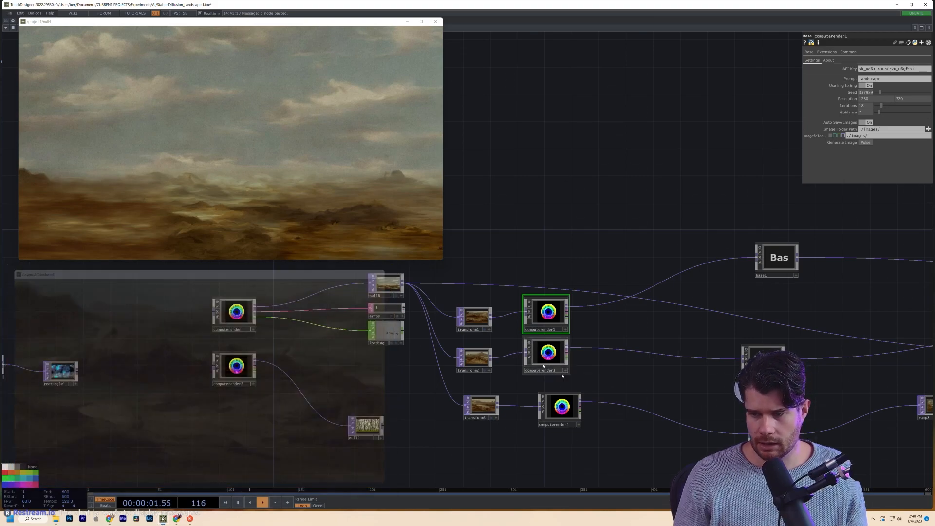
pyautogui.moveTo(570, 412); pyautogui.dragTo(533, 407)
pyautogui.moveTo(431, 345); pyautogui.dragTo(478, 292)
pyautogui.moveTo(442, 319); pyautogui.dragTo(480, 295)
pyautogui.moveTo(428, 390); pyautogui.dragTo(435, 363)
pyautogui.moveTo(505, 387); pyautogui.dragTo(498, 359)
pyautogui.scroll(3, 505, 354)
pyautogui.scroll(-3, 505, 354)
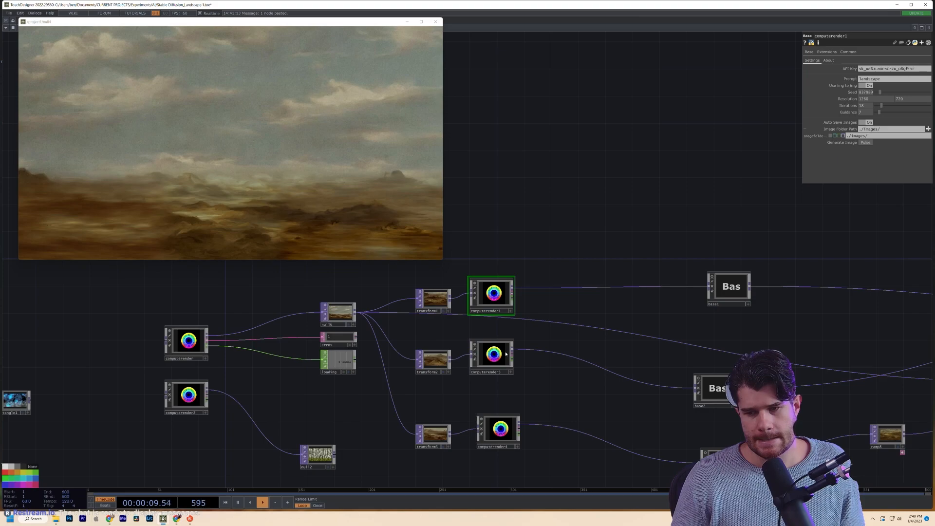
pyautogui.scroll(-4, 421, 317)
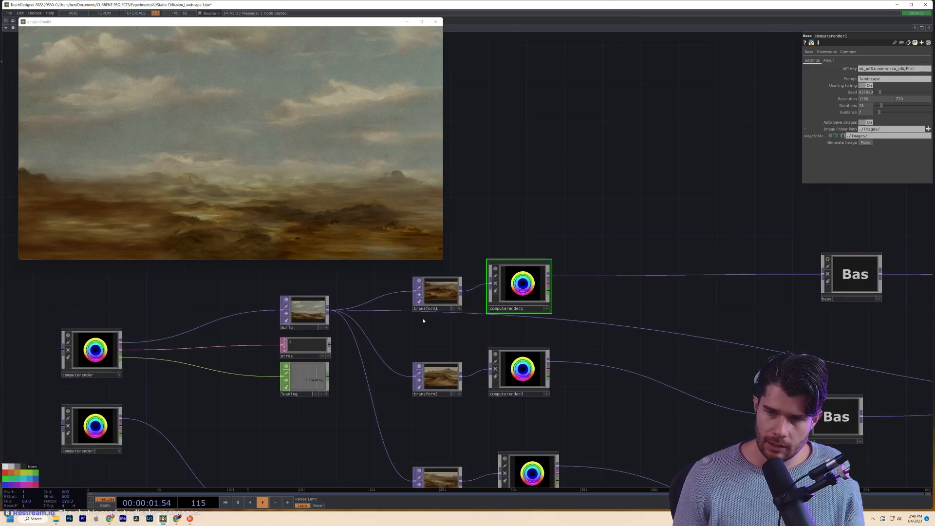
pyautogui.scroll(3, 451, 334)
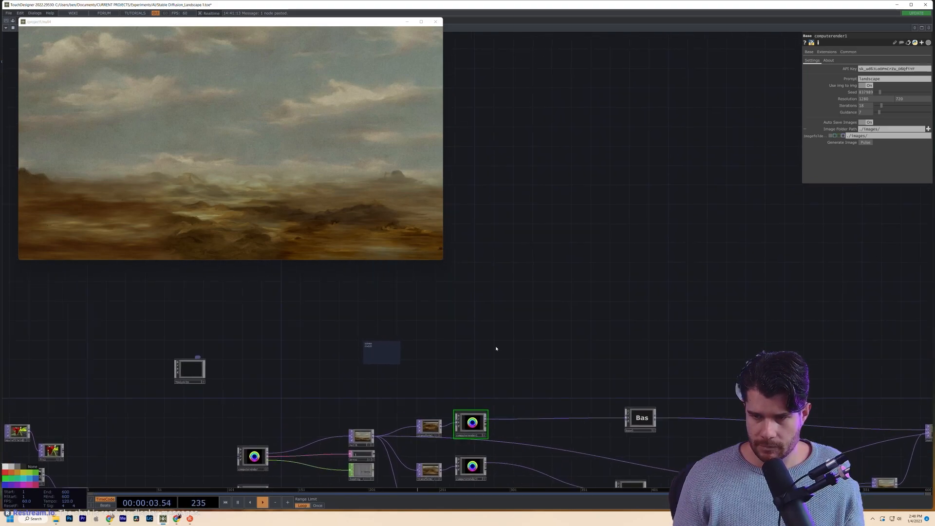
# - Collapse computerender1 into base4, wire base4 into base1, and go inside it
pyautogui.press('Tab')
pyautogui.write('null')
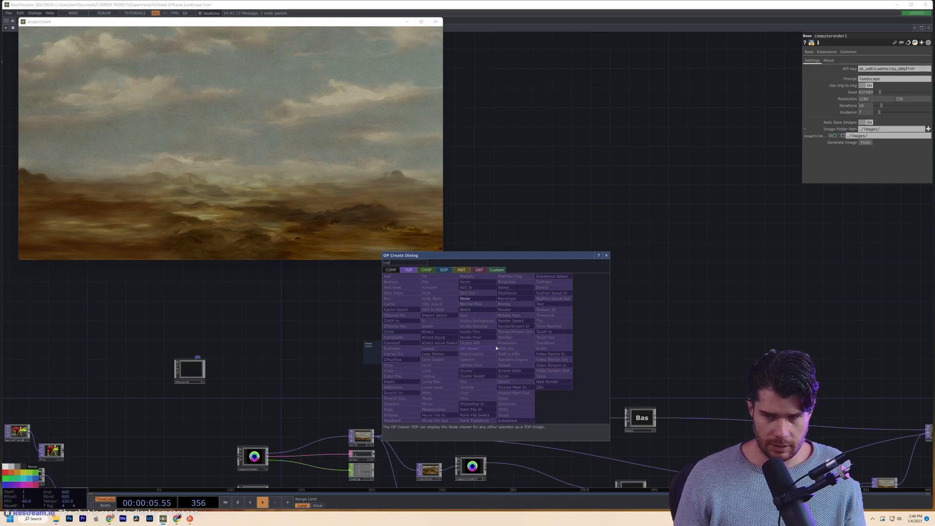
pyautogui.press('Return')
pyautogui.moveTo(477, 406); pyautogui.dragTo(540, 361)
pyautogui.scroll(5, 458, 393)
pyautogui.rightClick(608, 417)
pyautogui.click(647, 474)
pyautogui.scroll(-2, 612, 382)
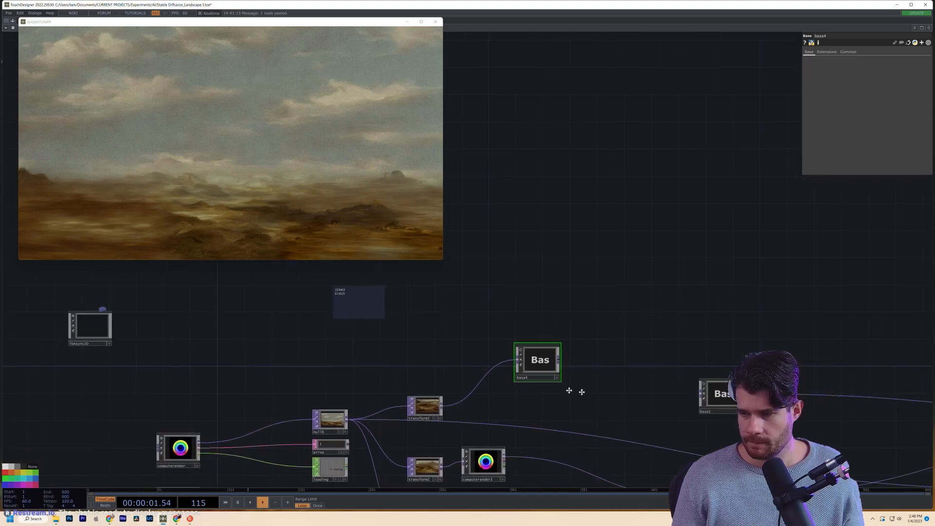
pyautogui.moveTo(595, 390); pyautogui.dragTo(518, 388)
pyautogui.moveTo(491, 360); pyautogui.dragTo(633, 392)
pyautogui.press('i')
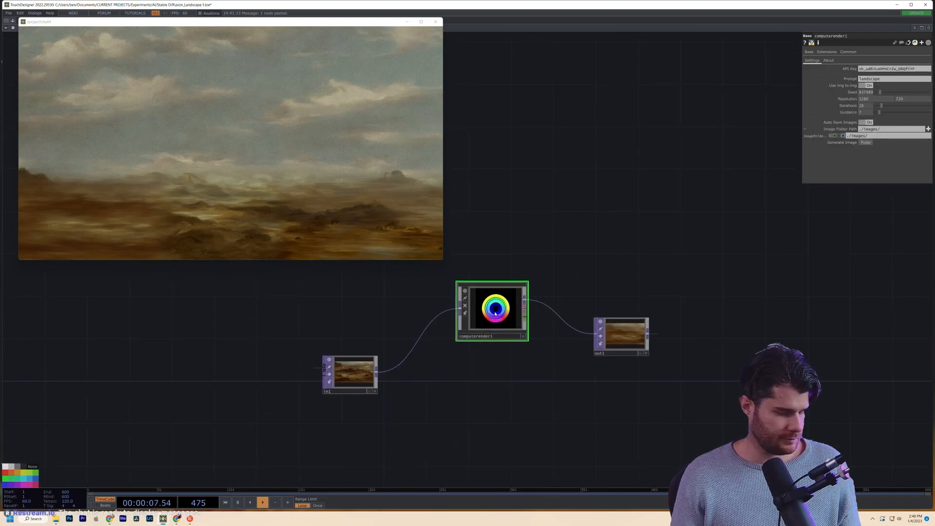
# - Duplicate computerender1 as computerender2 fed from in1, placing it beneath with in1 and out1 spread out
pyautogui.hotkey('ctrl', 'c')
pyautogui.hotkey('ctrl', 'v')
pyautogui.moveTo(578, 403); pyautogui.dragTo(403, 400)
pyautogui.moveTo(436, 347); pyautogui.dragTo(677, 362)
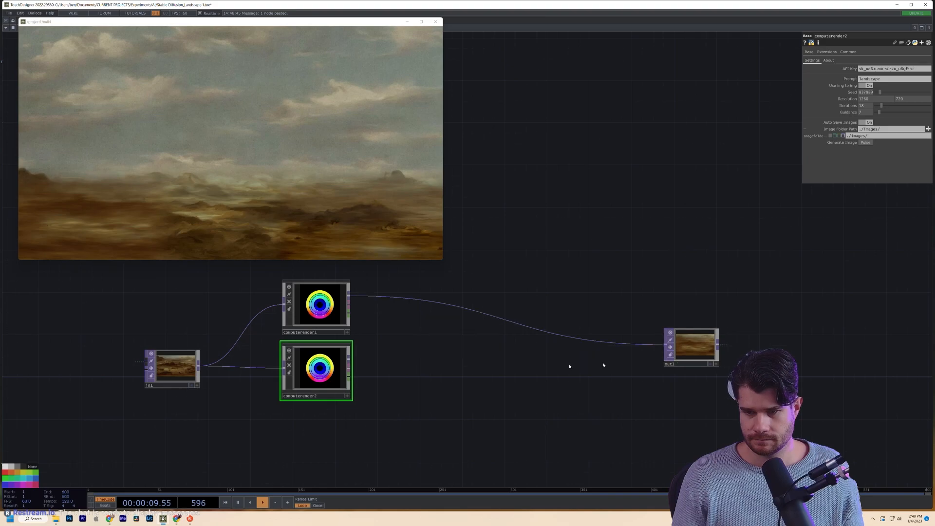
pyautogui.moveTo(172, 365); pyautogui.dragTo(110, 332)
pyautogui.scroll(2, 450, 387)
pyautogui.scroll(-2, 450, 386)
pyautogui.moveTo(284, 365); pyautogui.dragTo(242, 407)
pyautogui.scroll(-2, 438, 409)
pyautogui.moveTo(438, 409); pyautogui.dragTo(352, 414)
pyautogui.moveTo(246, 407); pyautogui.dragTo(278, 384)
pyautogui.moveTo(541, 362); pyautogui.dragTo(655, 339)
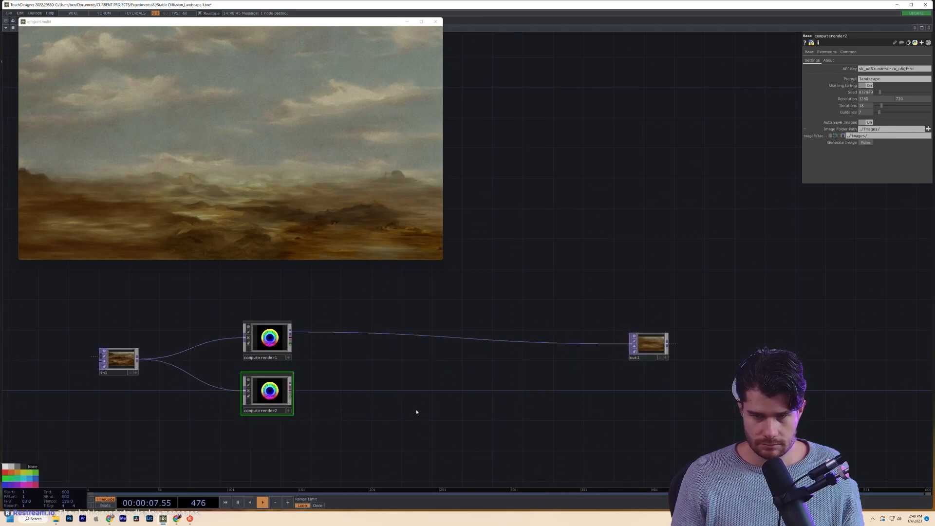
pyautogui.press('Tab')
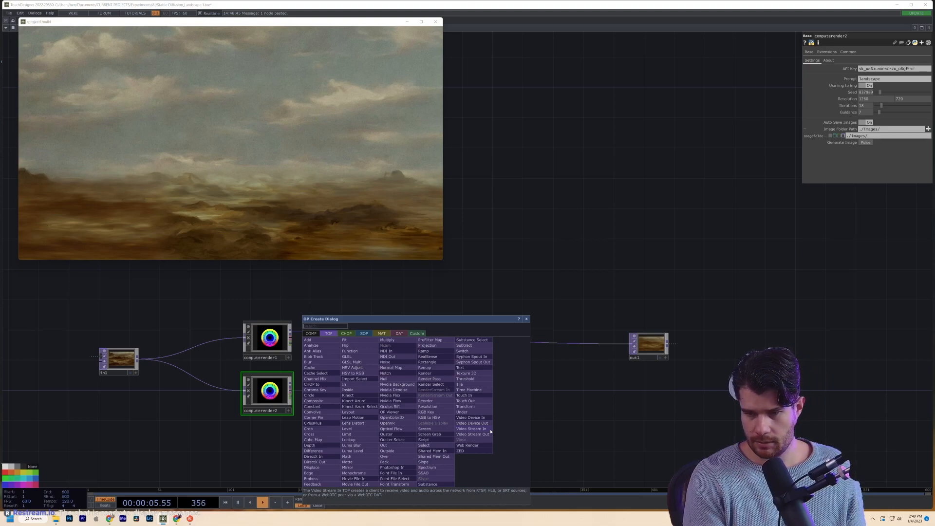
# - Add matte1 and wire computerender1 and computerender2 into its first two inputs
pyautogui.write('ma')
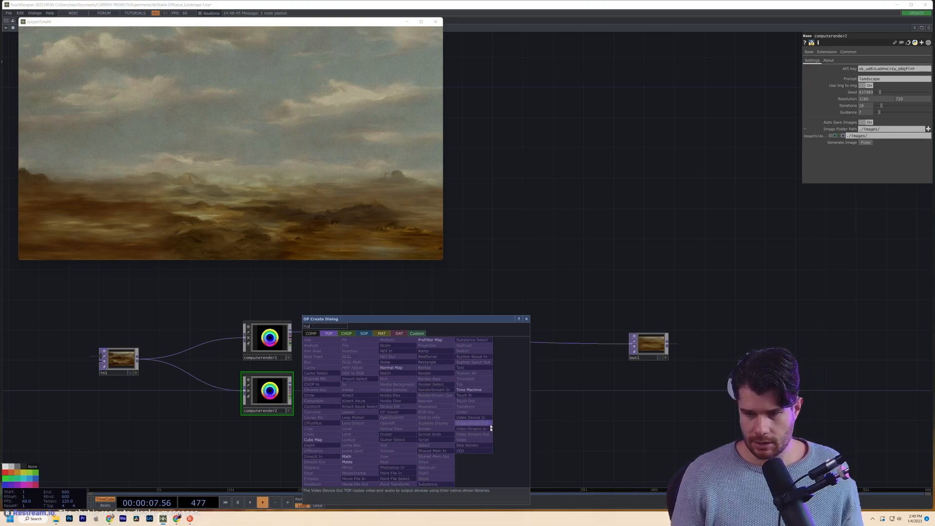
pyautogui.click(346, 461)
pyautogui.click(421, 376)
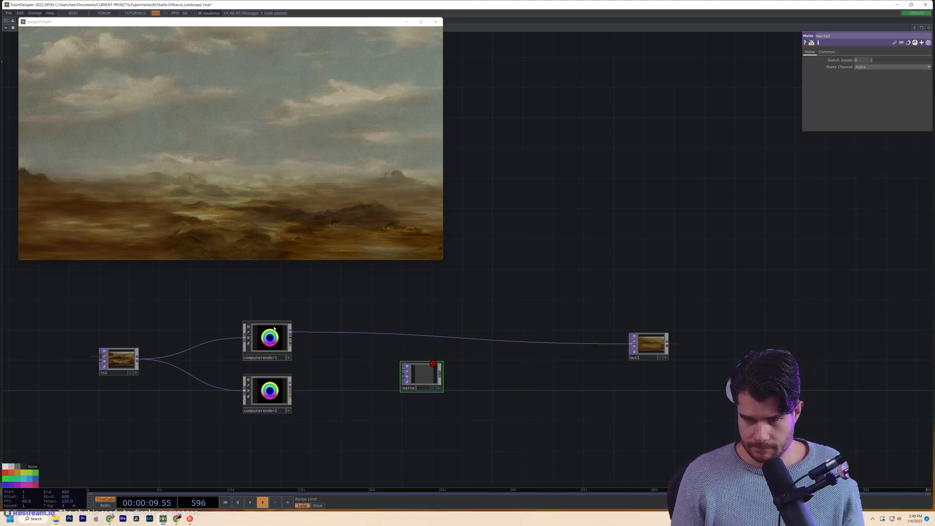
pyautogui.moveTo(291, 333); pyautogui.dragTo(404, 370)
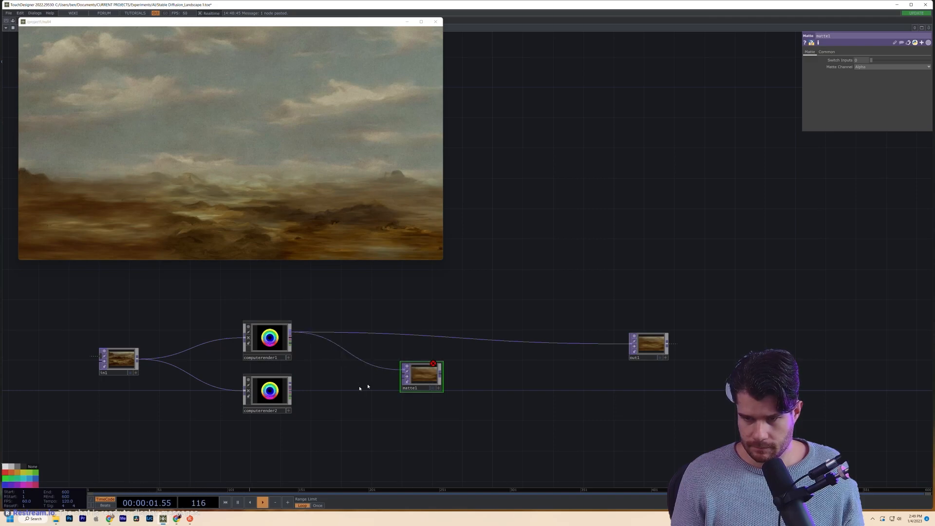
pyautogui.moveTo(291, 386); pyautogui.dragTo(404, 375)
# - Create noise1 below matte1, feed computerender2 into it, and set its RGB output to noise only
pyautogui.press('Tab')
pyautogui.write('noi')
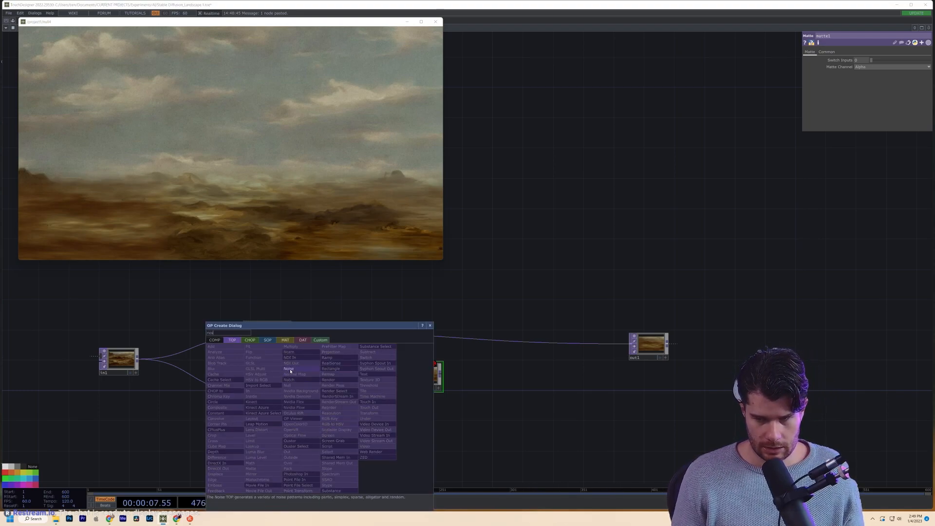
pyautogui.press('Return')
pyautogui.click(350, 467)
pyautogui.moveTo(346, 464); pyautogui.dragTo(338, 451)
pyautogui.scroll(4, 332, 447)
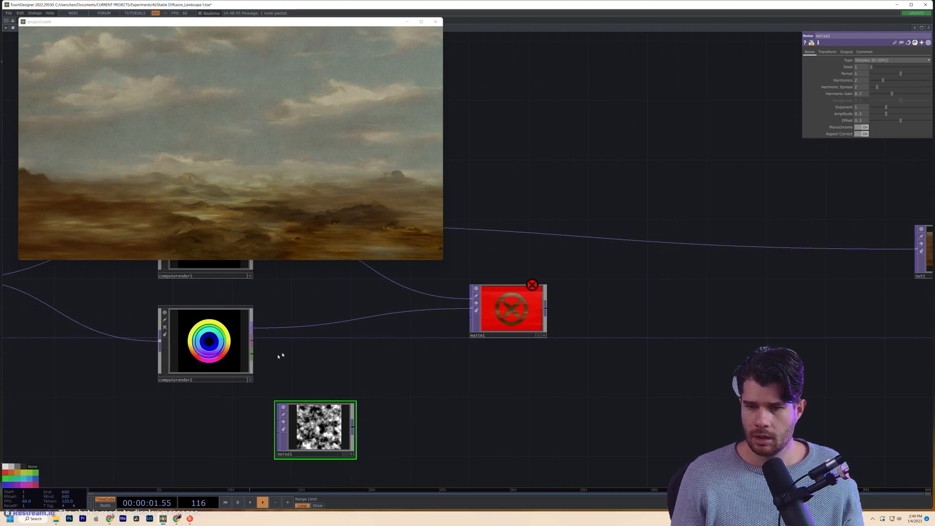
pyautogui.moveTo(252, 328); pyautogui.dragTo(326, 435)
pyautogui.click(846, 51)
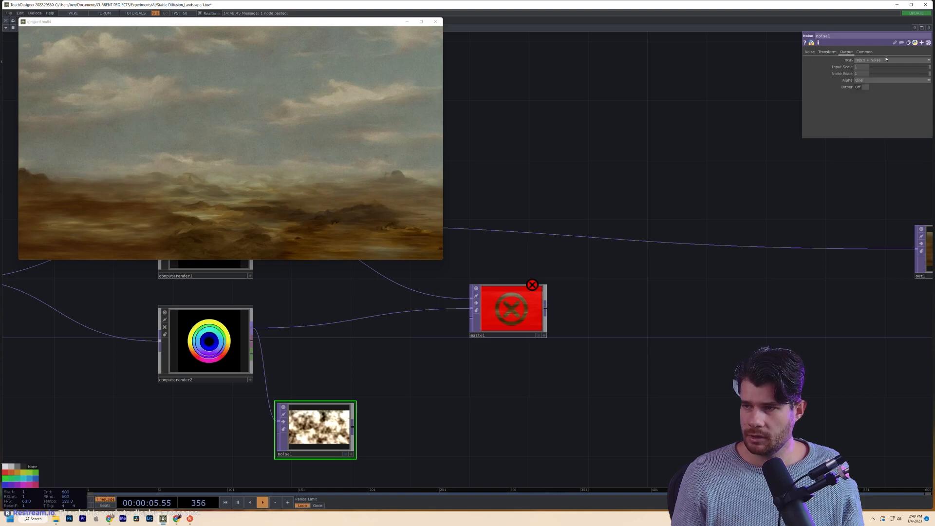
pyautogui.click(872, 61)
pyautogui.click(867, 64)
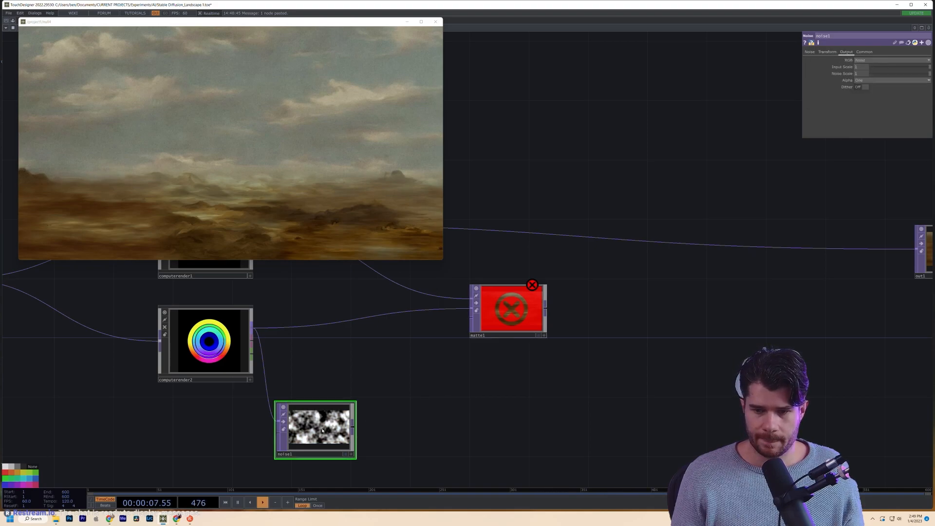
# - Move matte1 up and to the right and place noise1 beside computerender2
pyautogui.scroll(1, 330, 436)
pyautogui.scroll(4, 330, 437)
pyautogui.scroll(-2, 330, 437)
pyautogui.moveTo(503, 372); pyautogui.dragTo(519, 402)
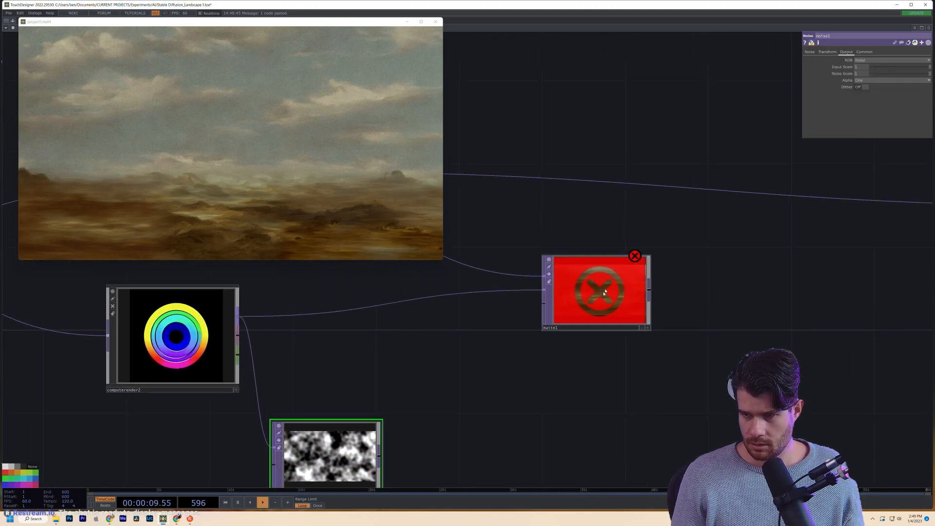
pyautogui.moveTo(603, 292); pyautogui.dragTo(686, 272)
pyautogui.scroll(-1, 581, 360)
pyautogui.scroll(-2, 581, 360)
pyautogui.moveTo(541, 388); pyautogui.dragTo(466, 392)
pyautogui.moveTo(325, 435); pyautogui.dragTo(398, 389)
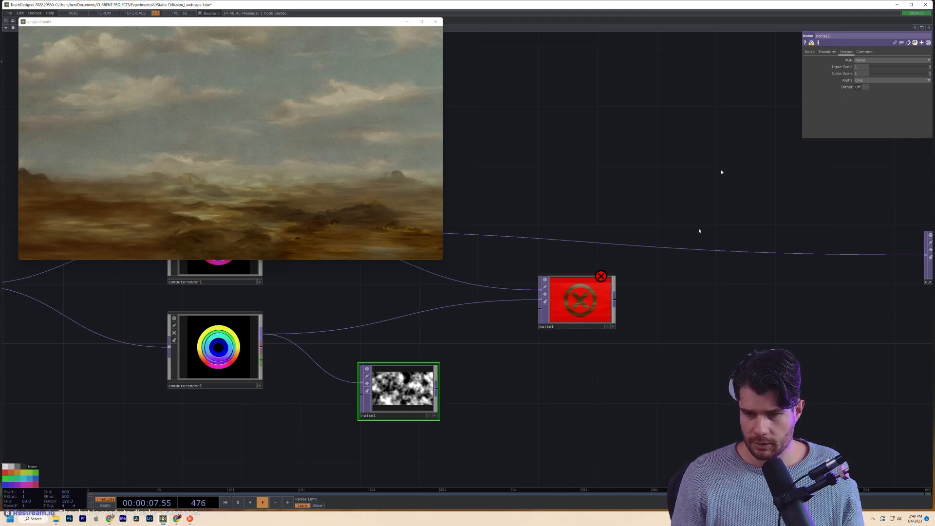
# - Raise noise1's Period to 2, keeping Harmonics at 2 after briefly trying 1
pyautogui.click(808, 52)
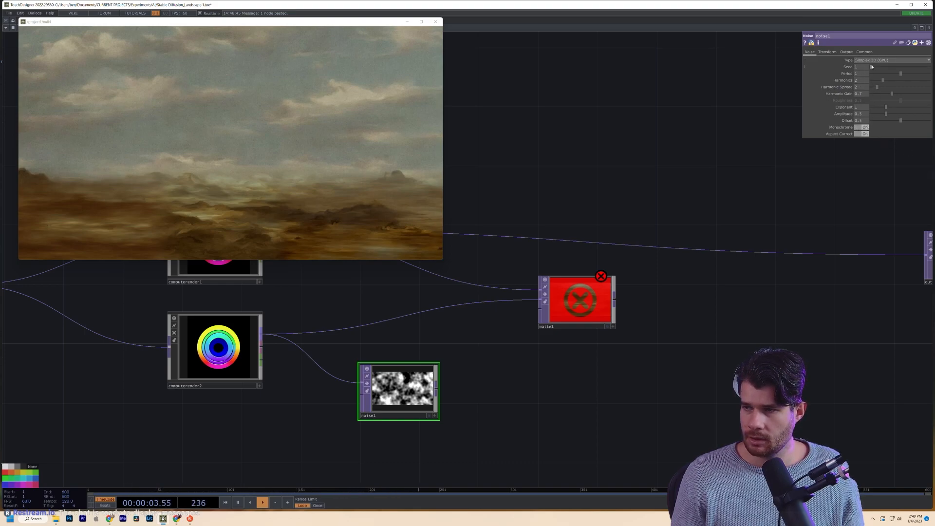
pyautogui.click(878, 80)
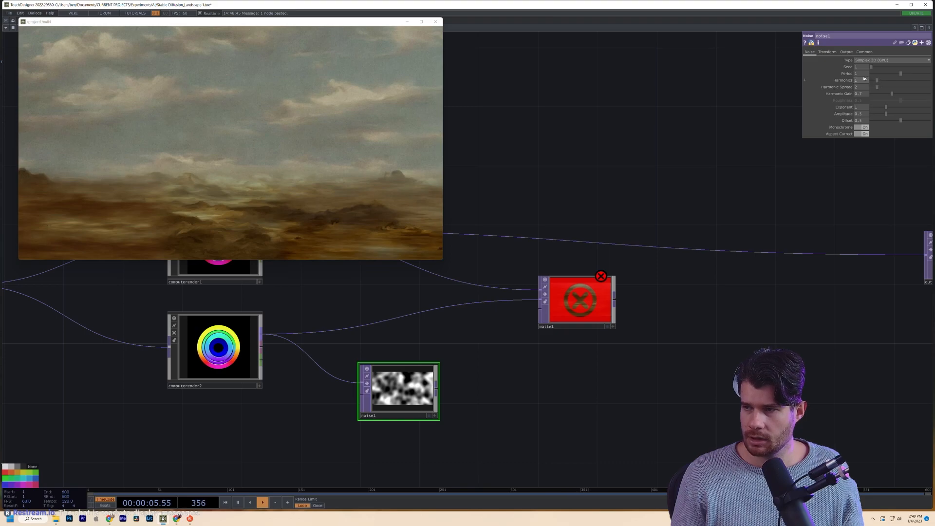
pyautogui.moveTo(862, 75)
pyautogui.mouseDown(button='middle')
pyautogui.moveTo(879, 68)
pyautogui.moveTo(869, 67)
pyautogui.mouseUp(button='middle')
pyautogui.click(883, 80)
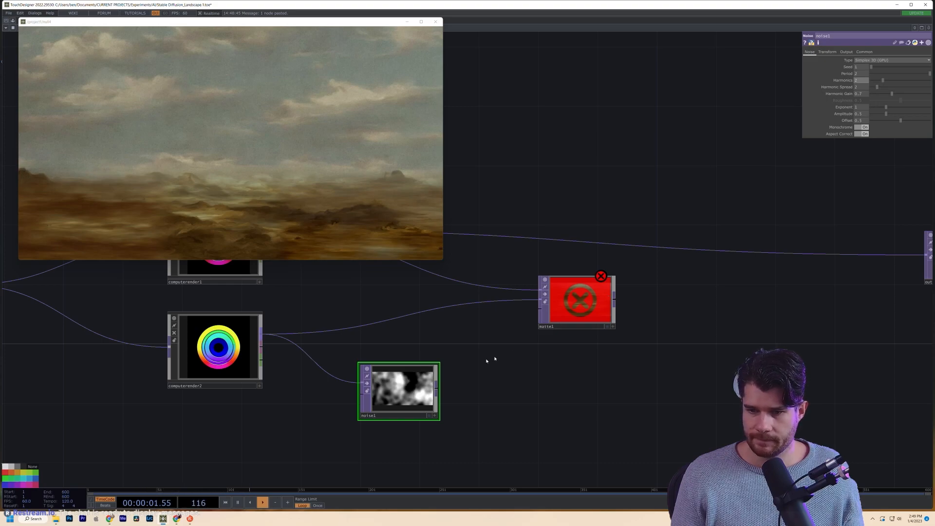
pyautogui.moveTo(399, 415); pyautogui.dragTo(399, 429)
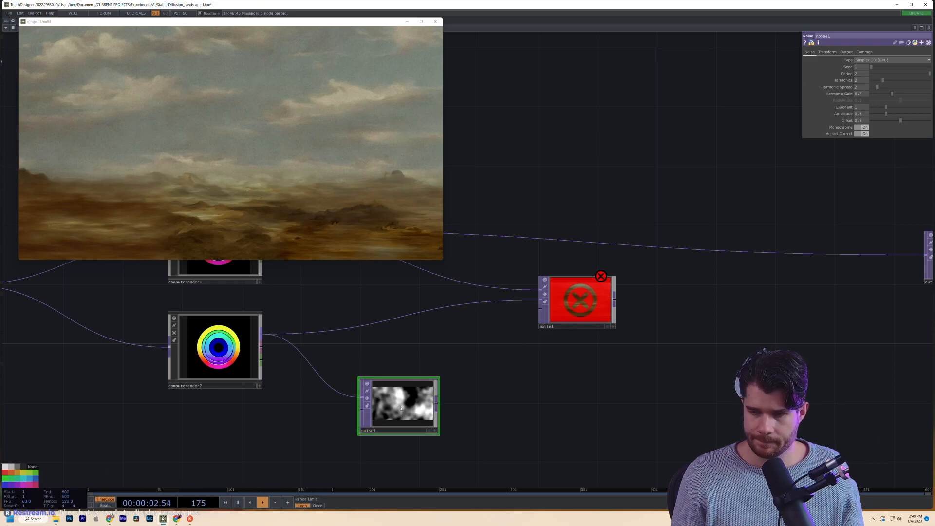
# - Set noise1's Translate Z expression to absTime.seconds*0.05 for a slow drift
pyautogui.click(828, 53)
pyautogui.click(917, 74)
pyautogui.write('4')
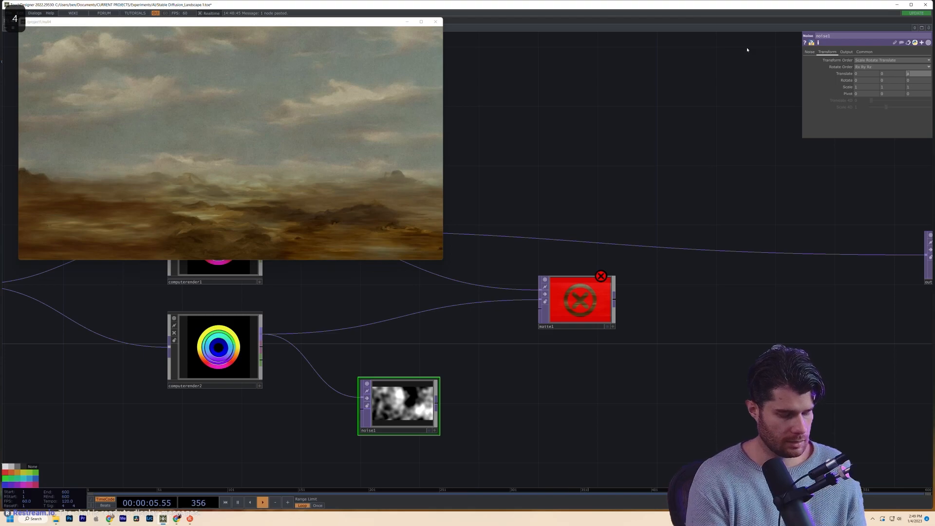
pyautogui.write('bsTime.seco')
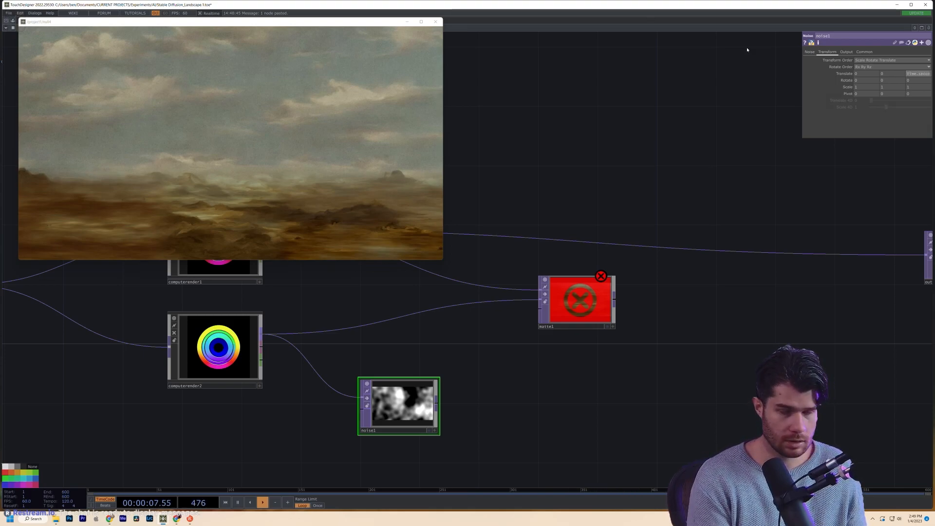
pyautogui.write('nds')
pyautogui.press('Return')
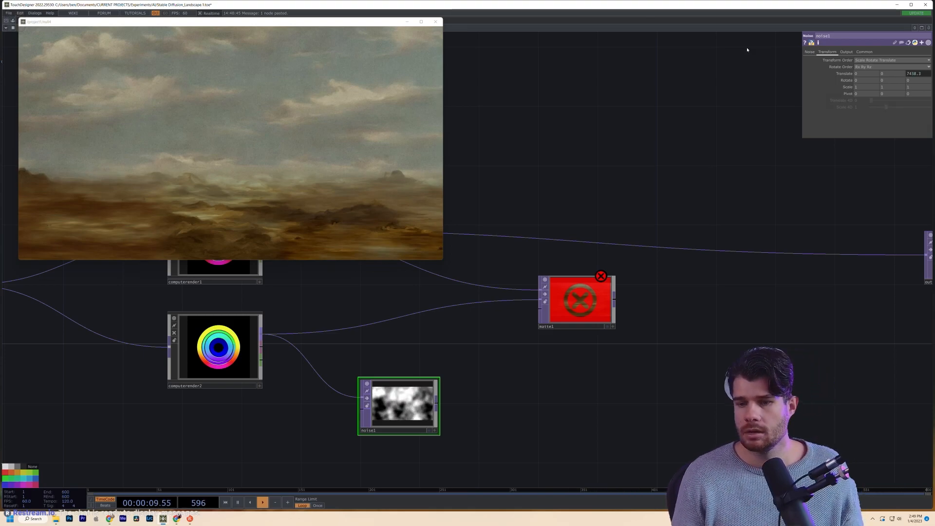
pyautogui.click(919, 74)
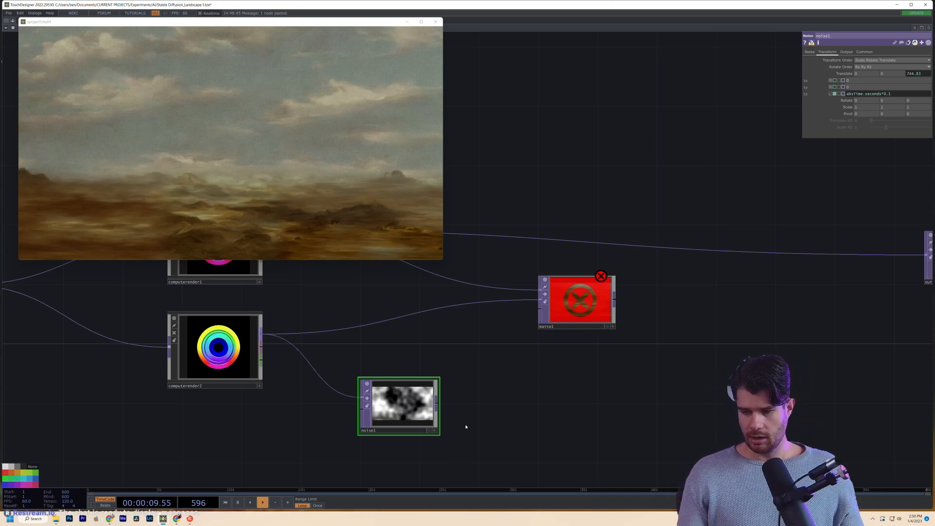
pyautogui.scroll(5, 409, 413)
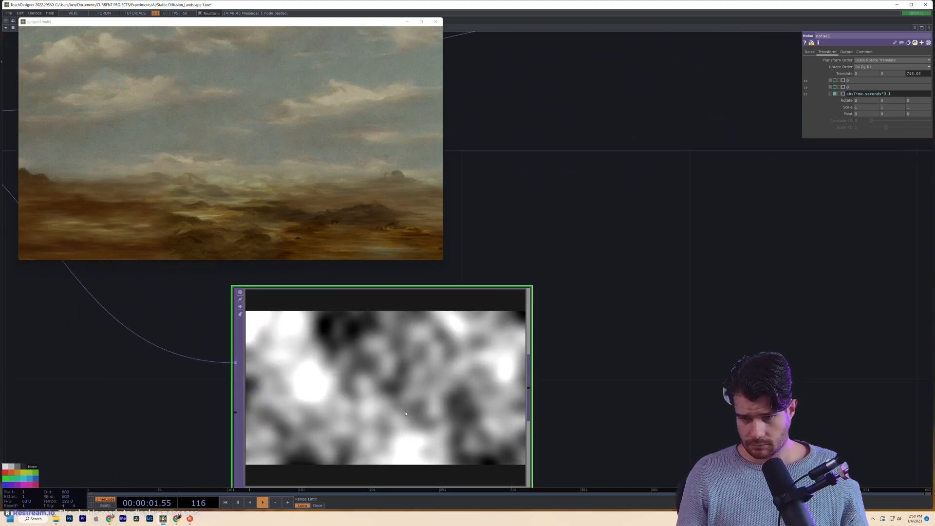
pyautogui.scroll(-3, 409, 414)
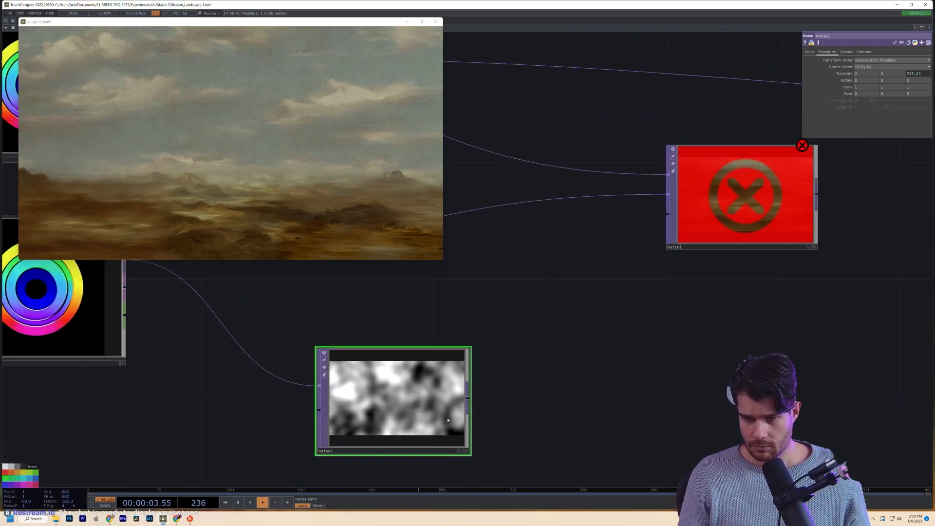
pyautogui.scroll(-2, 443, 422)
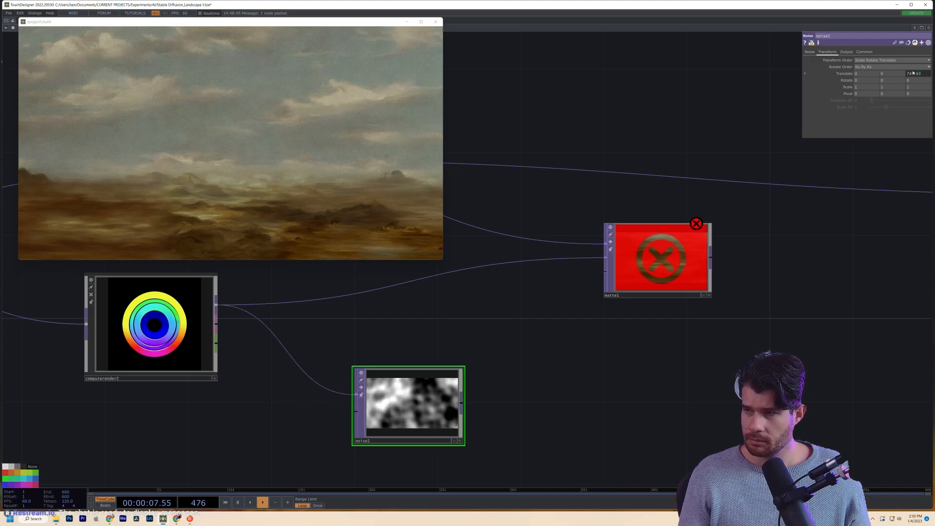
pyautogui.click(913, 73)
pyautogui.write('*0.05')
pyautogui.press('Return')
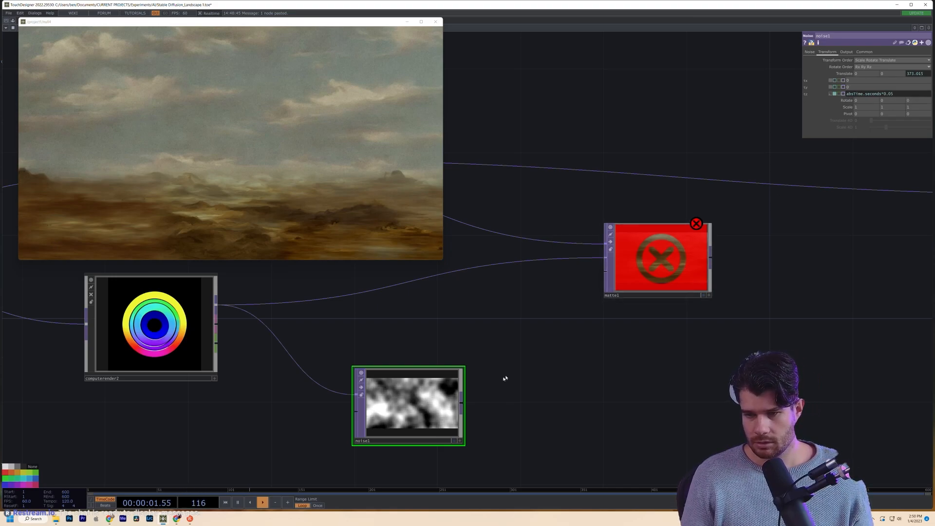
pyautogui.moveTo(457, 402)
pyautogui.mouseDown()
pyautogui.moveTo(523, 339)
pyautogui.moveTo(457, 402)
pyautogui.mouseUp()
# - Connect noise1 into matte1's matte input and set Matte Channel to Red
pyautogui.click(461, 402)
pyautogui.click(606, 277)
pyautogui.moveTo(607, 277); pyautogui.dragTo(499, 339)
pyautogui.scroll(3, 559, 324)
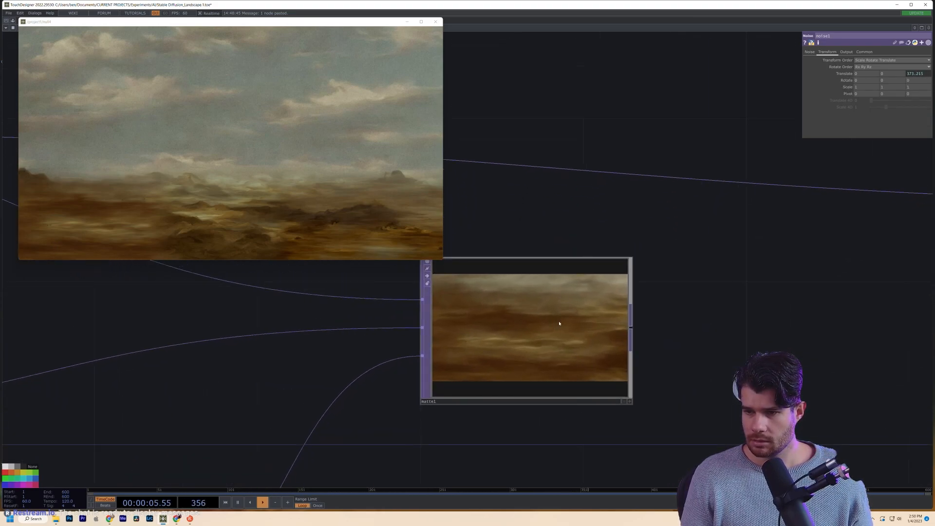
pyautogui.scroll(-3, 559, 324)
pyautogui.click(559, 323)
pyautogui.click(869, 67)
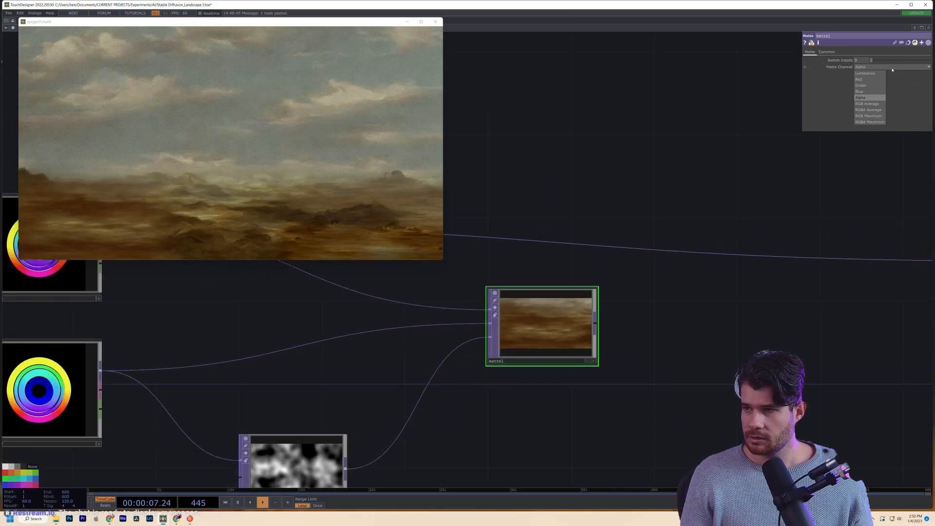
pyautogui.click(866, 79)
# - Give computerender2 a new Seed value to regenerate its image
pyautogui.click(67, 415)
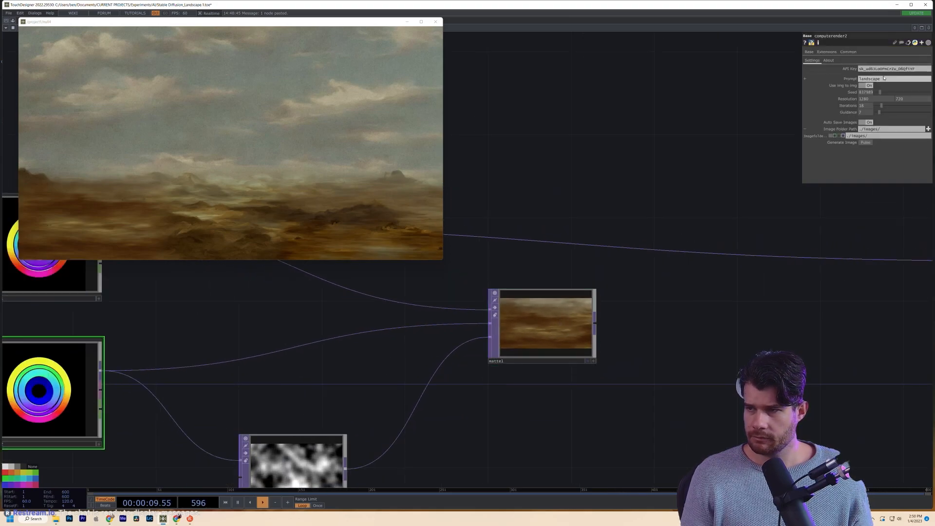
pyautogui.click(866, 143)
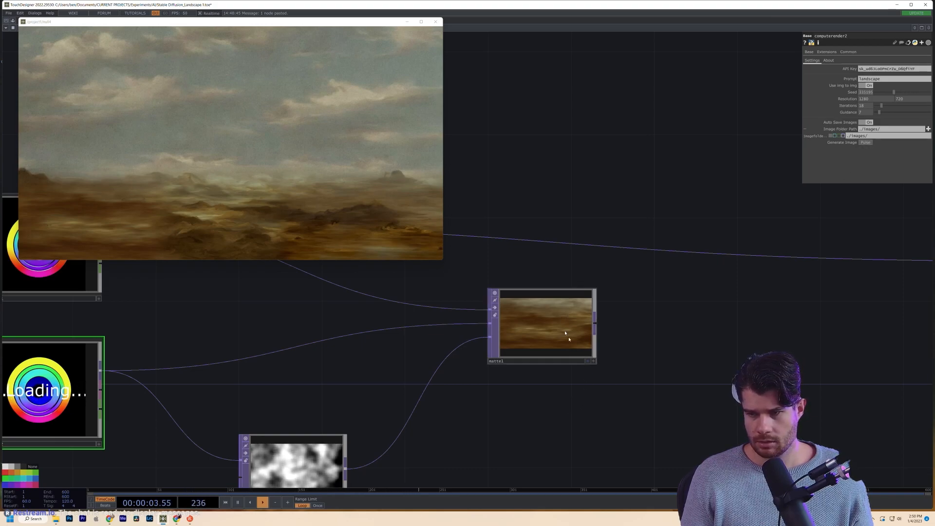
pyautogui.scroll(3, 565, 334)
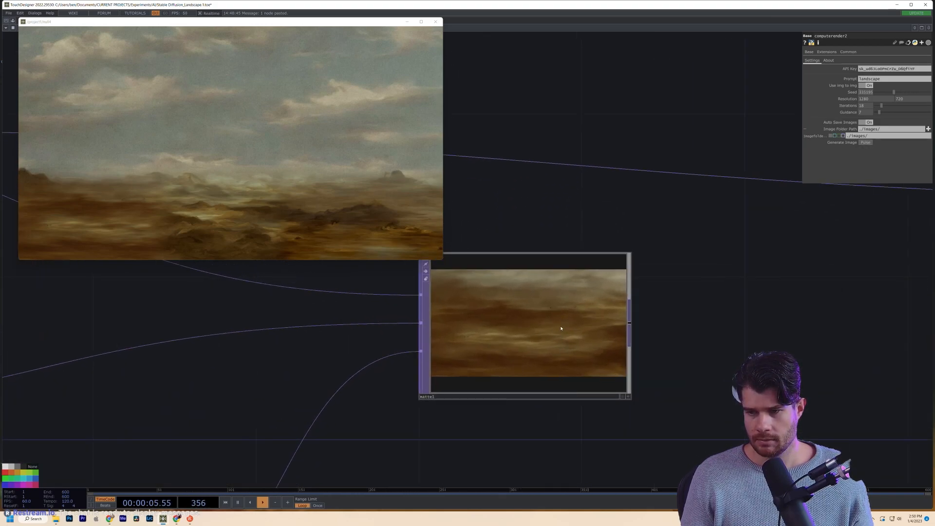
pyautogui.scroll(3, 561, 329)
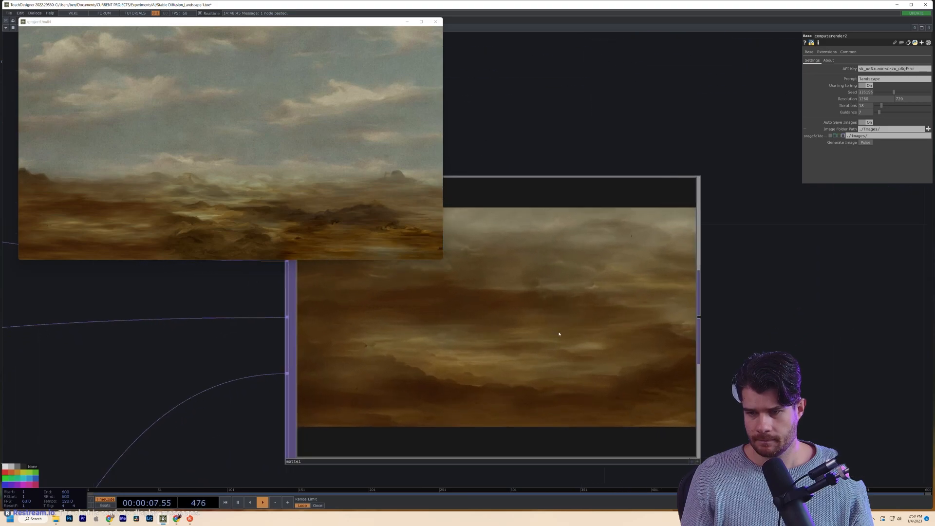
pyautogui.scroll(-5, 559, 334)
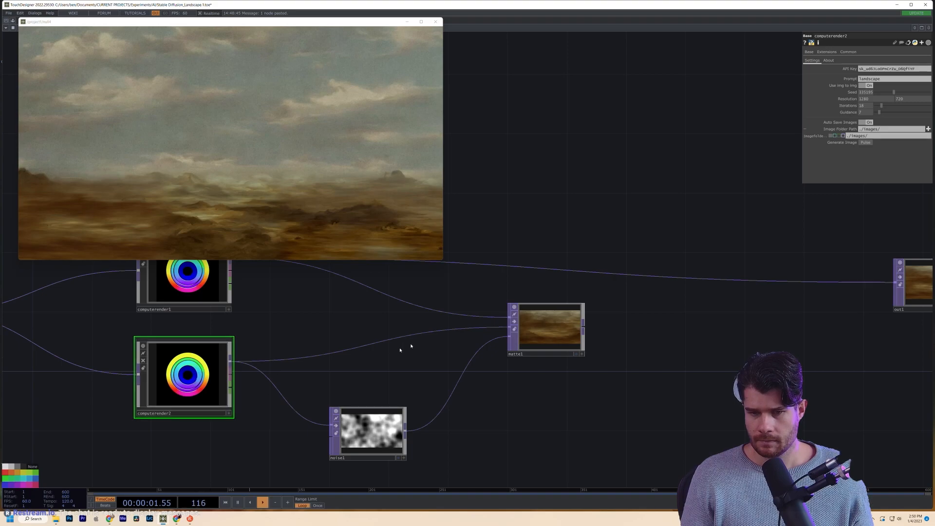
pyautogui.rightClick(369, 348)
# - Insert null1 on the computerender2–matte1 wire and recentre the view on matte1
pyautogui.click(345, 350)
pyautogui.rightClick(344, 350)
pyautogui.click(361, 345)
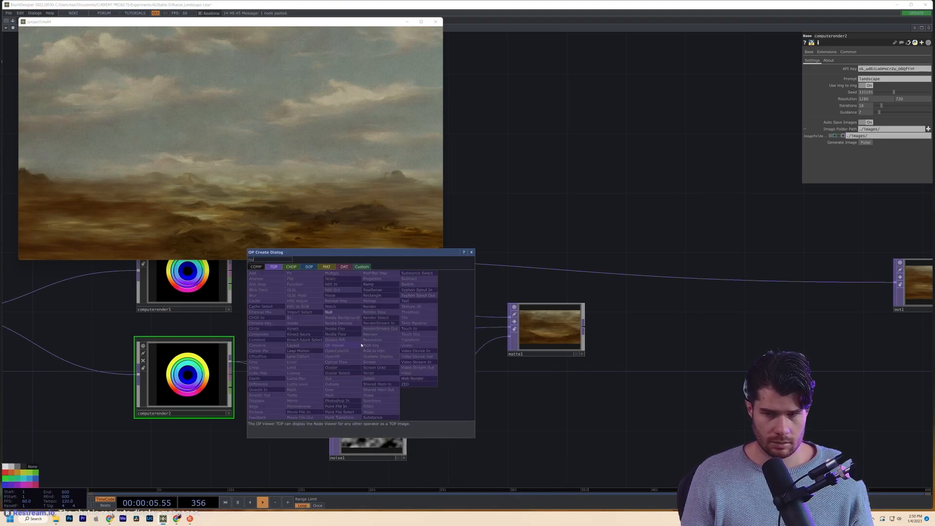
pyautogui.click(329, 312)
pyautogui.scroll(5, 353, 341)
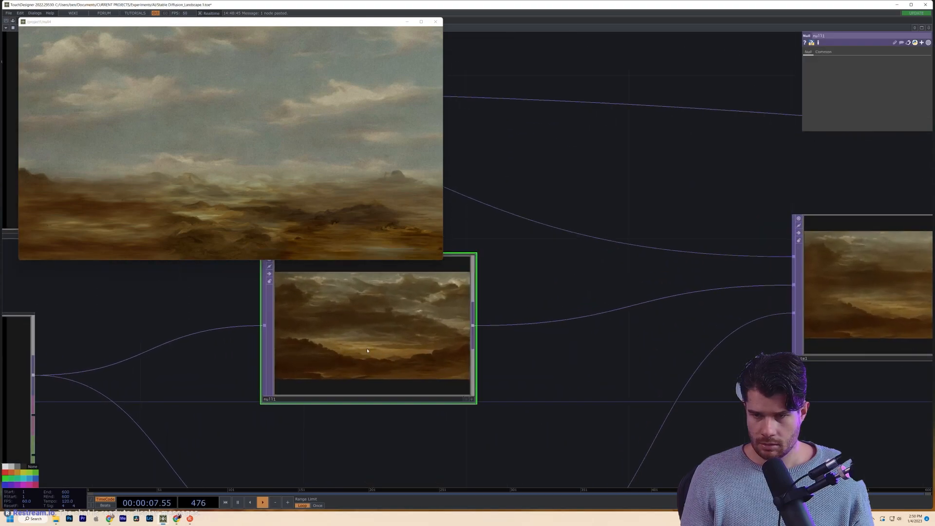
pyautogui.scroll(-2, 370, 346)
pyautogui.moveTo(391, 346); pyautogui.dragTo(391, 372)
pyautogui.moveTo(567, 409); pyautogui.dragTo(259, 410)
pyautogui.scroll(6, 432, 304)
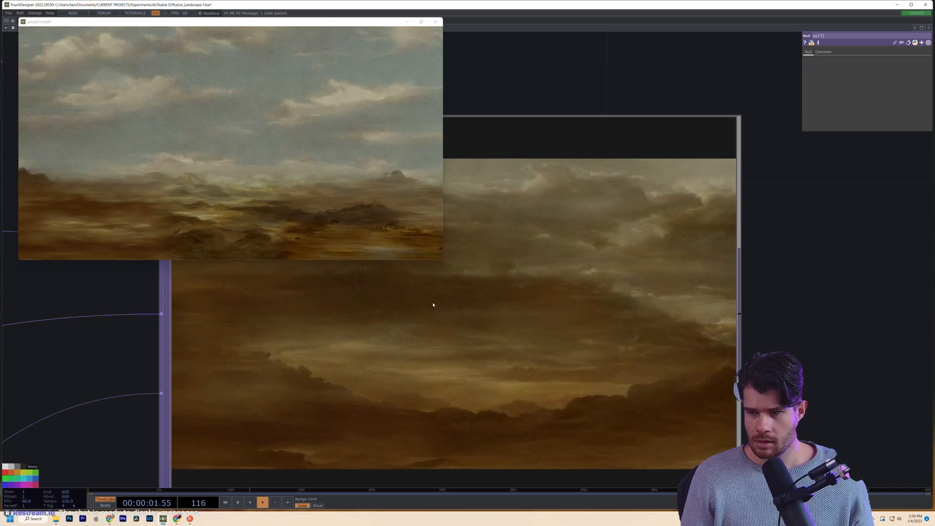
pyautogui.scroll(-6, 433, 305)
pyautogui.click(156, 341)
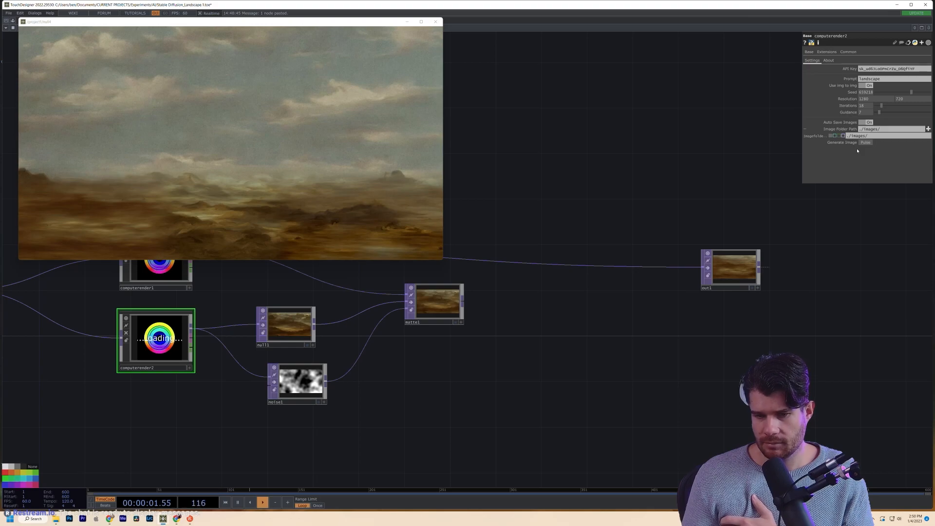
# - Check computerender1, then trigger Generate Image on computerender2
pyautogui.scroll(6, 278, 326)
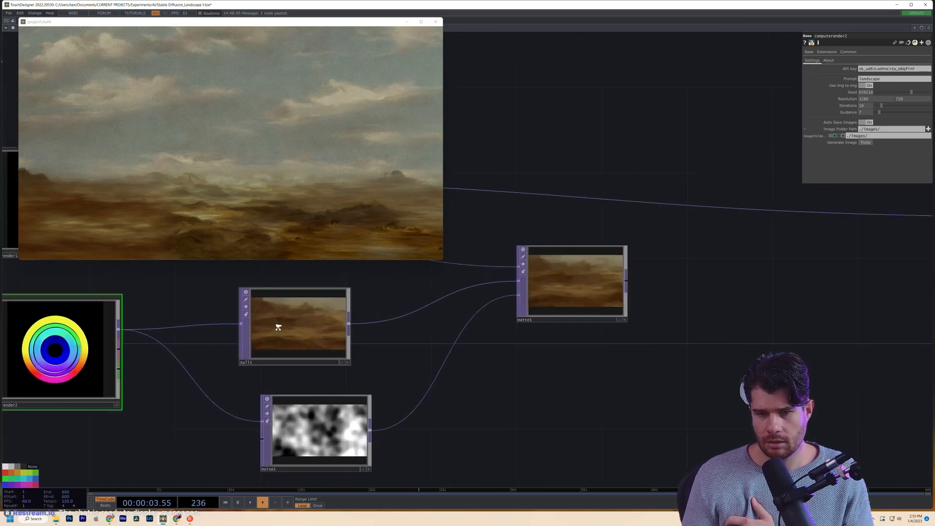
pyautogui.scroll(3, 278, 329)
pyautogui.scroll(-3, 282, 327)
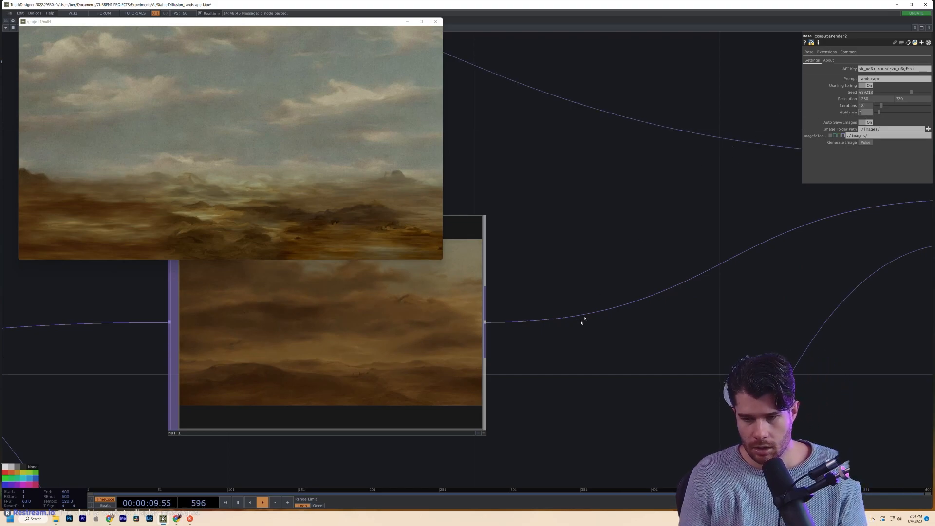
pyautogui.scroll(-6, 577, 321)
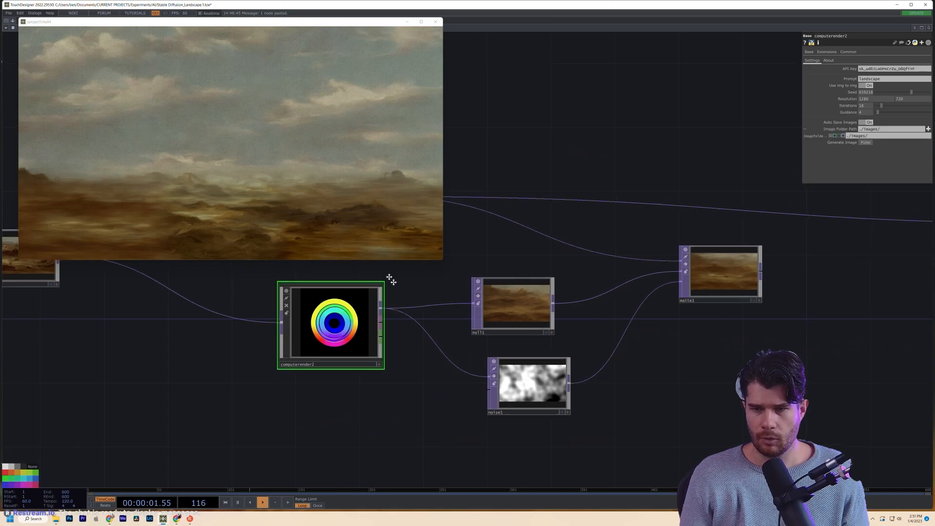
pyautogui.moveTo(386, 273); pyautogui.dragTo(425, 346)
pyautogui.click(426, 346)
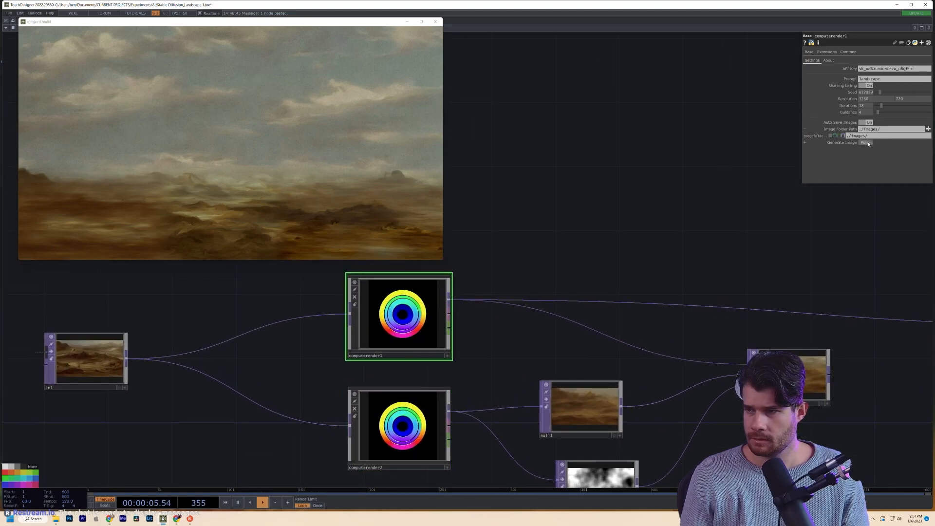
pyautogui.click(426, 436)
pyautogui.click(865, 143)
pyautogui.press('Tab')
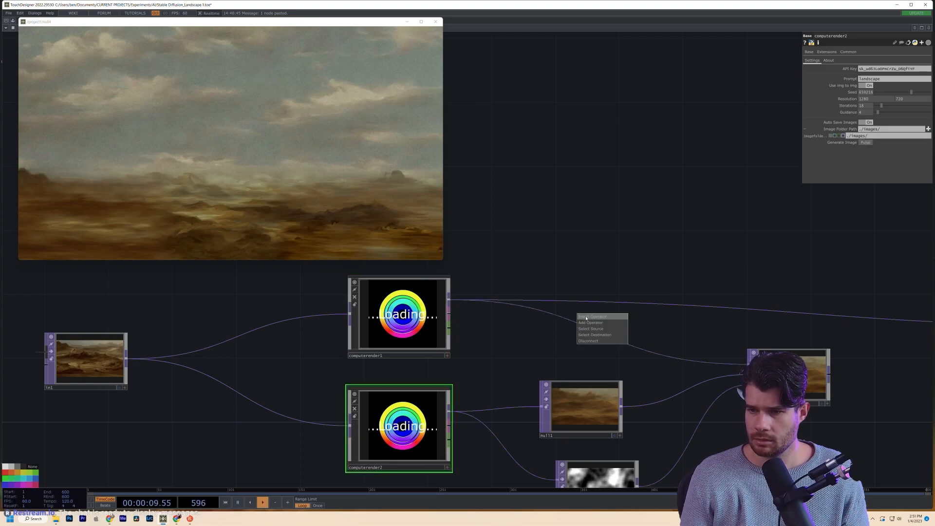
# - Add a Null operator, null2, to the network
pyautogui.write('null')
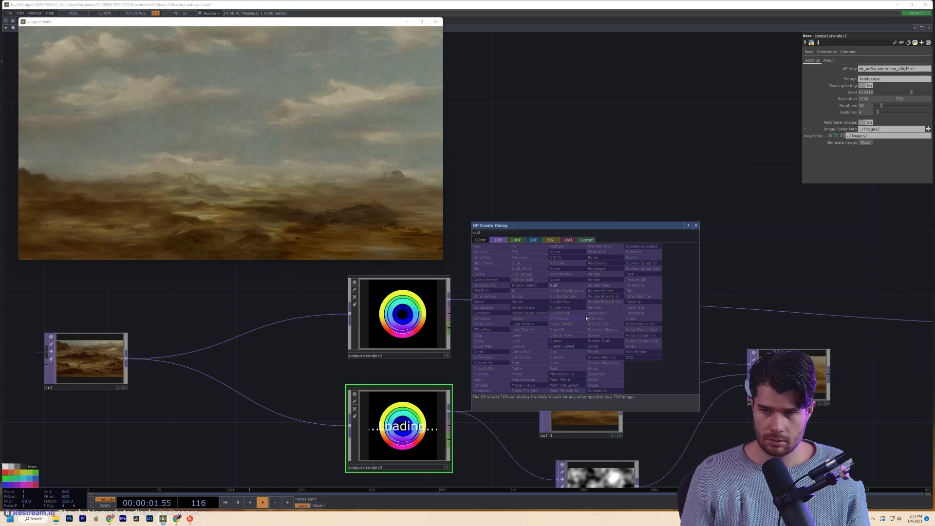
pyautogui.press('Return')
pyautogui.click(577, 267)
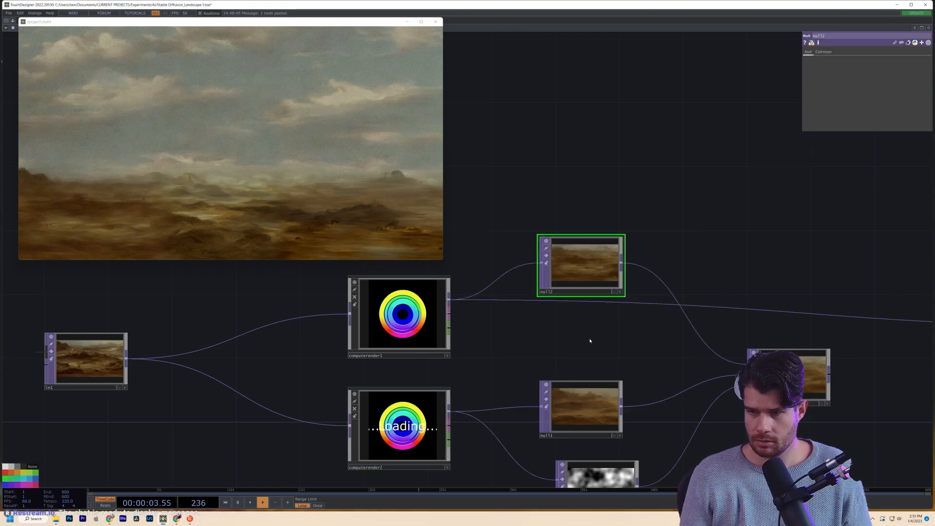
# - Review both render nodes and trigger Generate Image on computerender1
pyautogui.click(432, 319)
pyautogui.scroll(7, 617, 264)
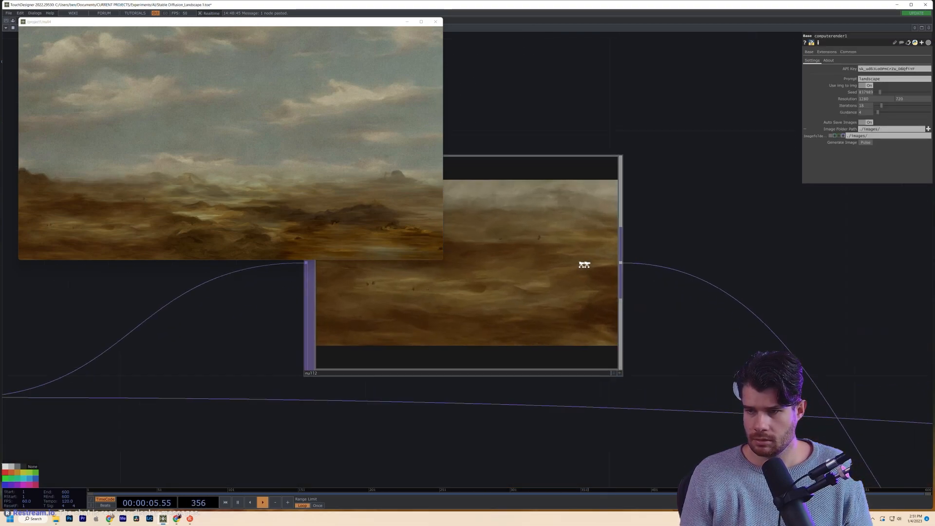
pyautogui.scroll(-7, 576, 266)
pyautogui.scroll(4, 553, 387)
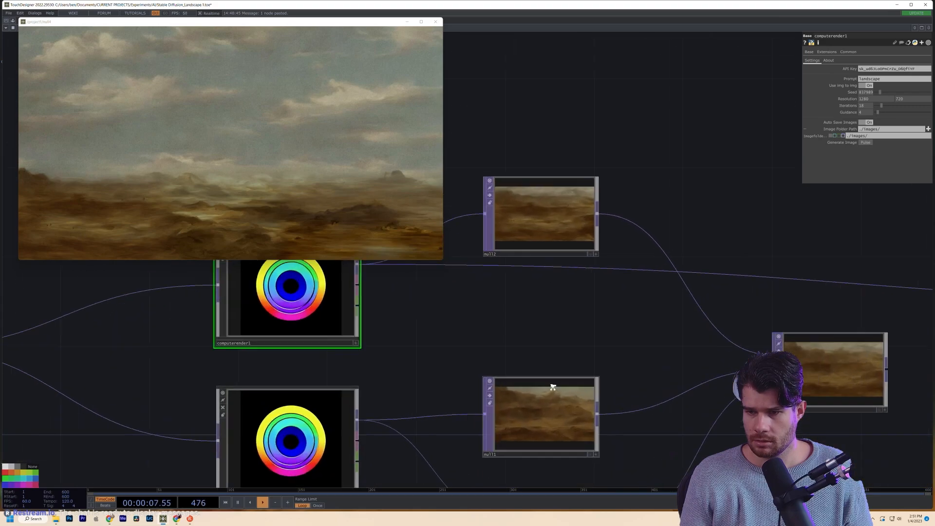
pyautogui.scroll(-4, 553, 388)
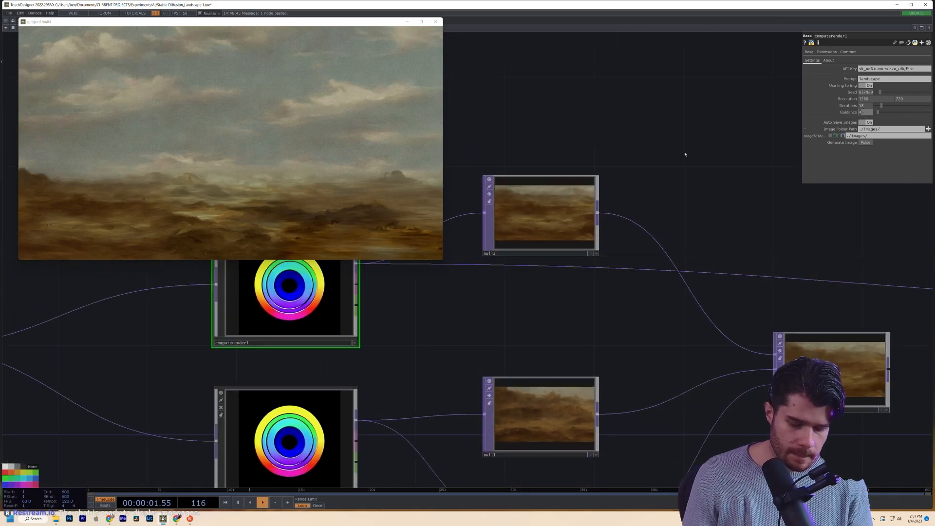
pyautogui.click(300, 431)
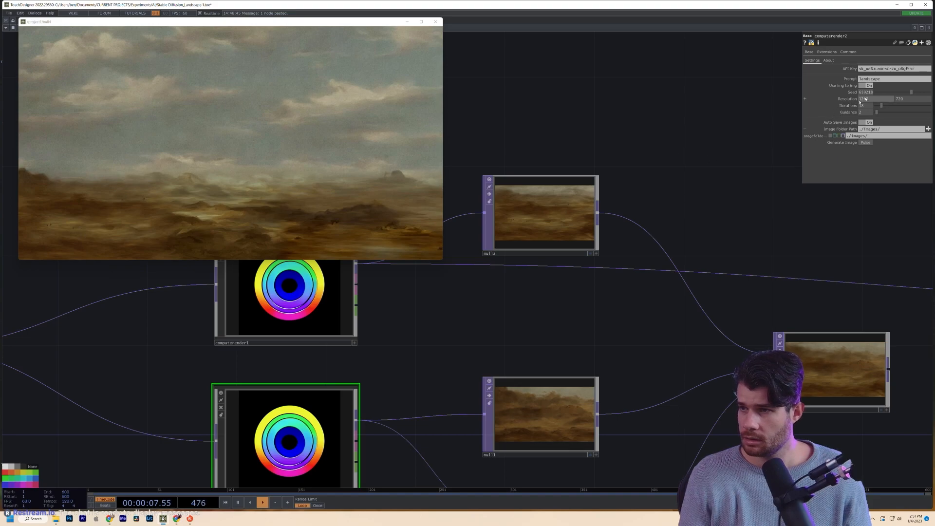
pyautogui.click(347, 291)
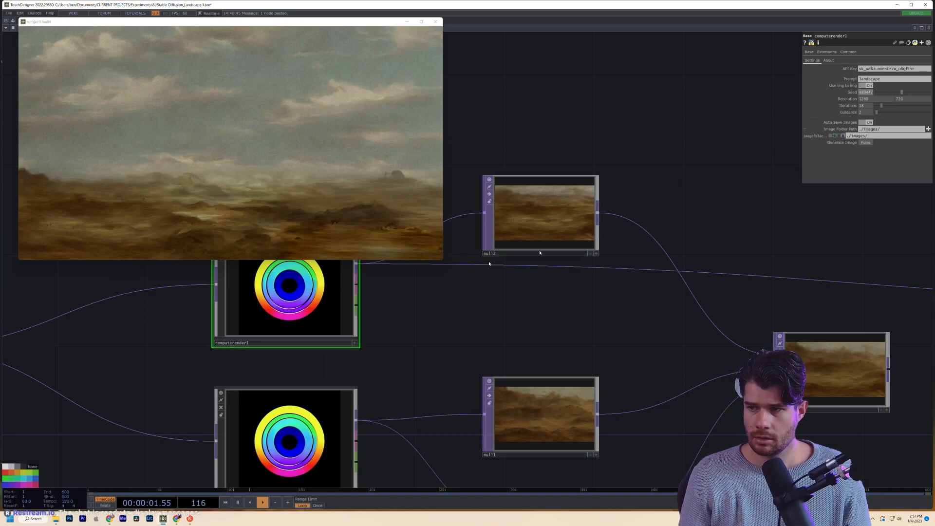
pyautogui.click(866, 143)
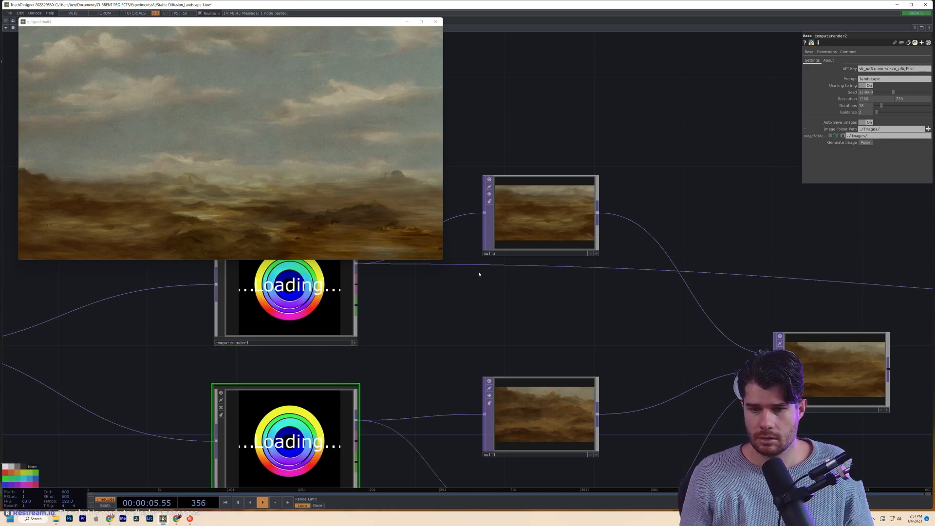
# - Wire matte1's output into out1, replacing computerender1's direct connection
pyautogui.scroll(4, 559, 220)
pyautogui.scroll(-2, 558, 221)
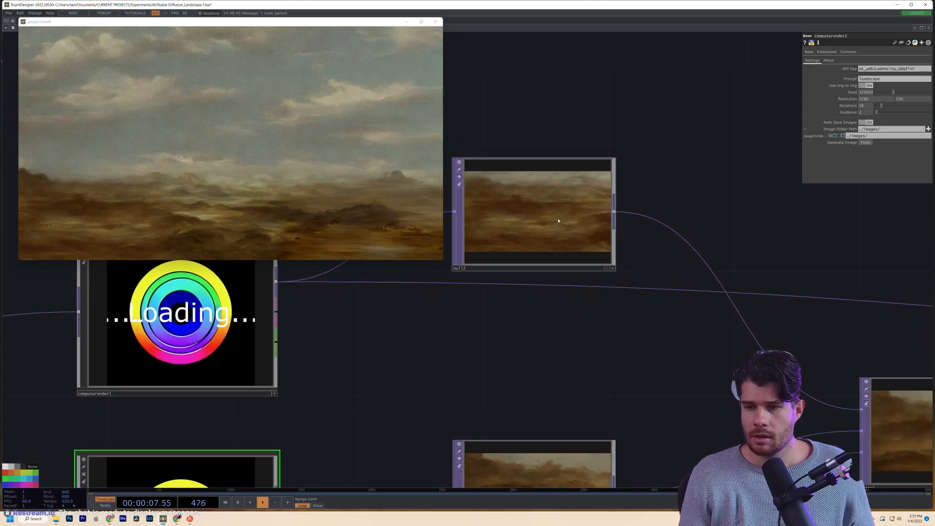
pyautogui.scroll(5, 531, 201)
pyautogui.scroll(-4, 530, 201)
pyautogui.scroll(-3, 532, 200)
pyautogui.moveTo(575, 322); pyautogui.dragTo(556, 255)
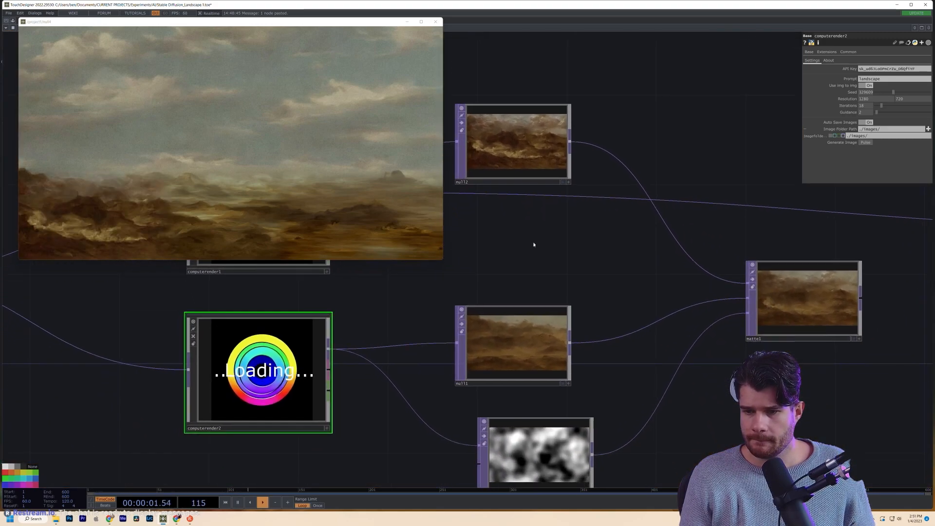
pyautogui.scroll(3, 528, 376)
pyautogui.scroll(3, 487, 317)
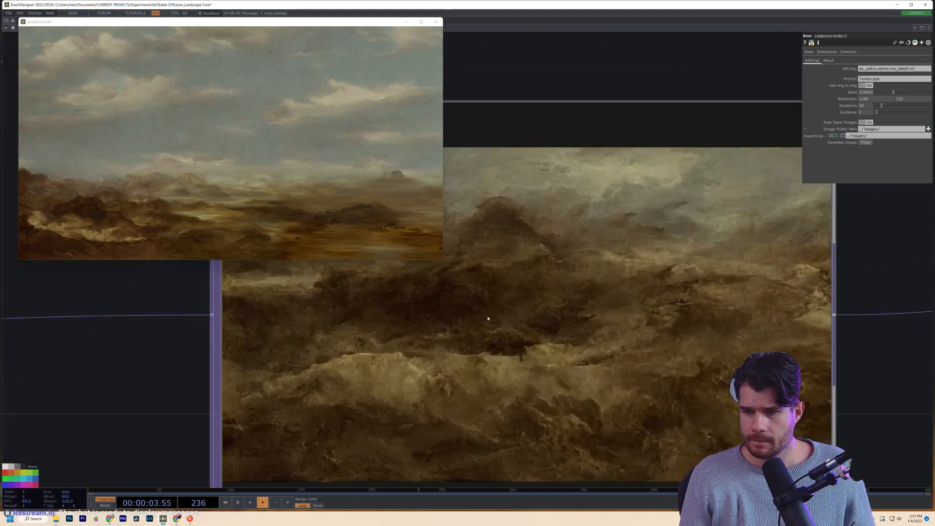
pyautogui.scroll(-6, 490, 315)
pyautogui.scroll(-4, 491, 314)
pyautogui.scroll(6, 539, 378)
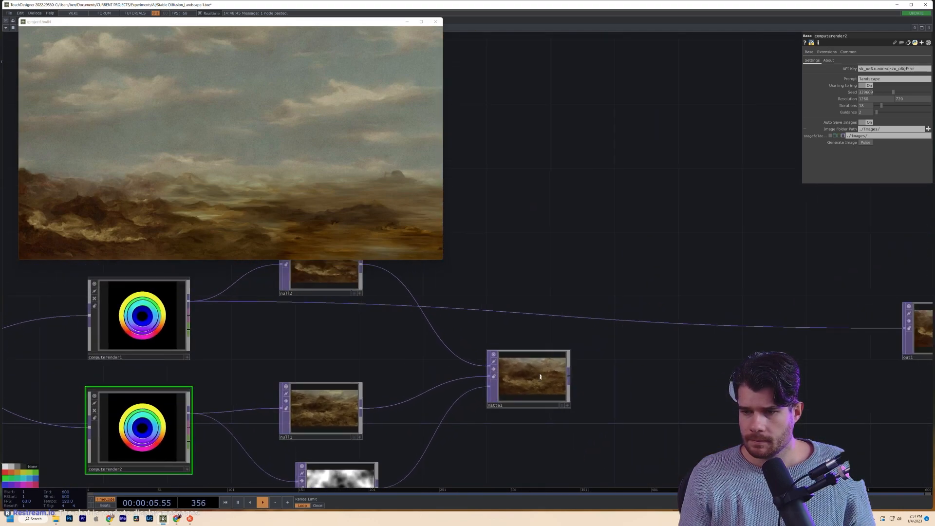
pyautogui.scroll(3, 540, 378)
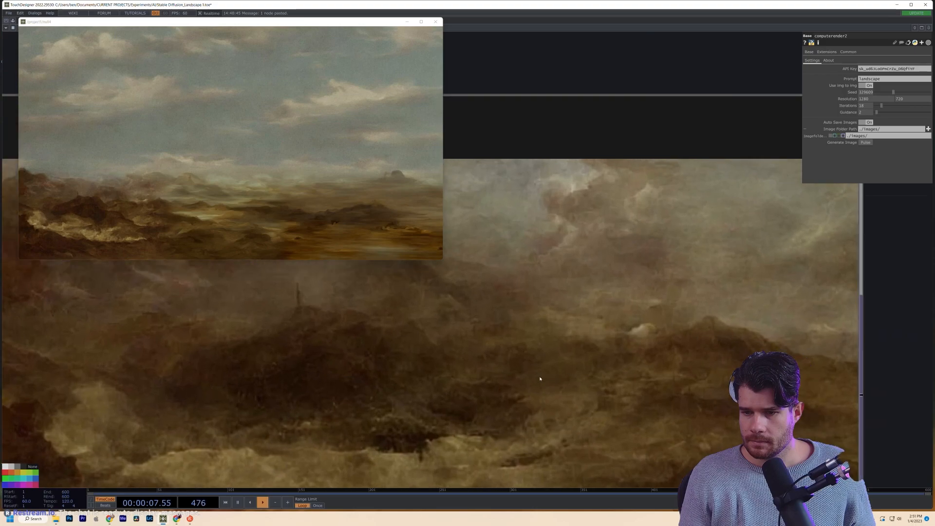
pyautogui.scroll(-4, 540, 378)
pyautogui.middleClick(533, 380)
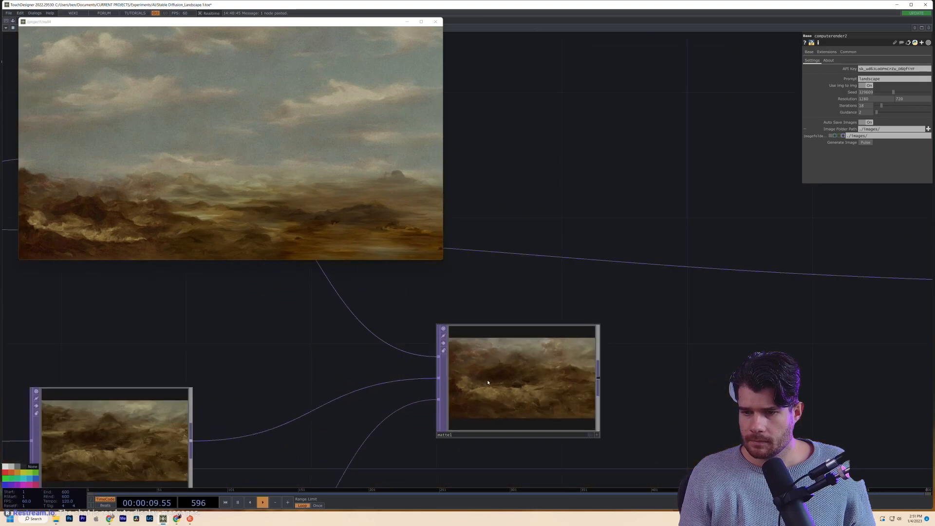
pyautogui.scroll(-3, 533, 380)
pyautogui.click(543, 377)
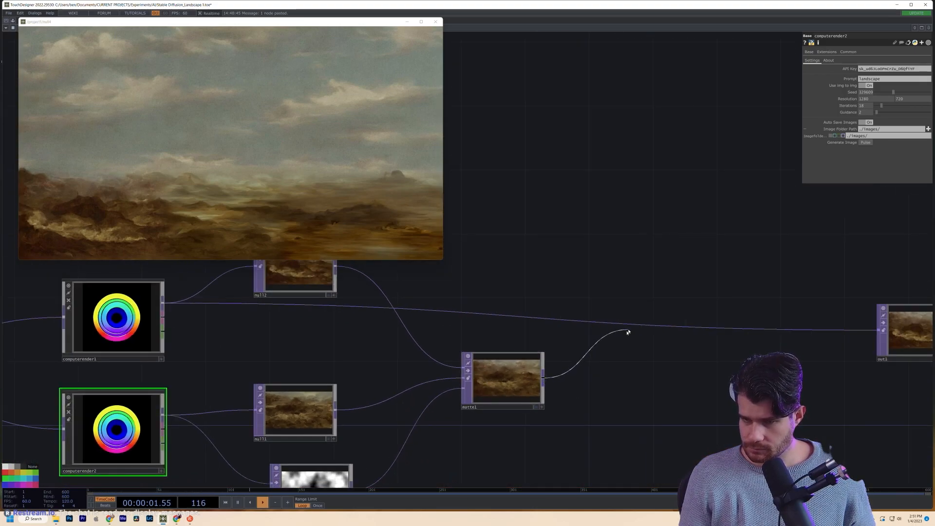
pyautogui.click(630, 325)
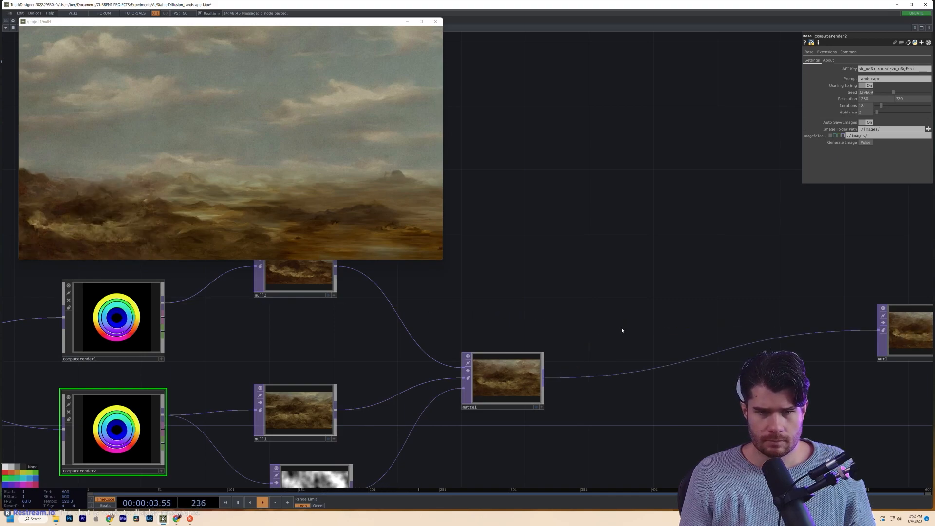
pyautogui.moveTo(349, 377); pyautogui.dragTo(376, 277)
# - Review noise1's Noise settings and check the output viewer at full screen
pyautogui.scroll(3, 339, 384)
pyautogui.click(343, 401)
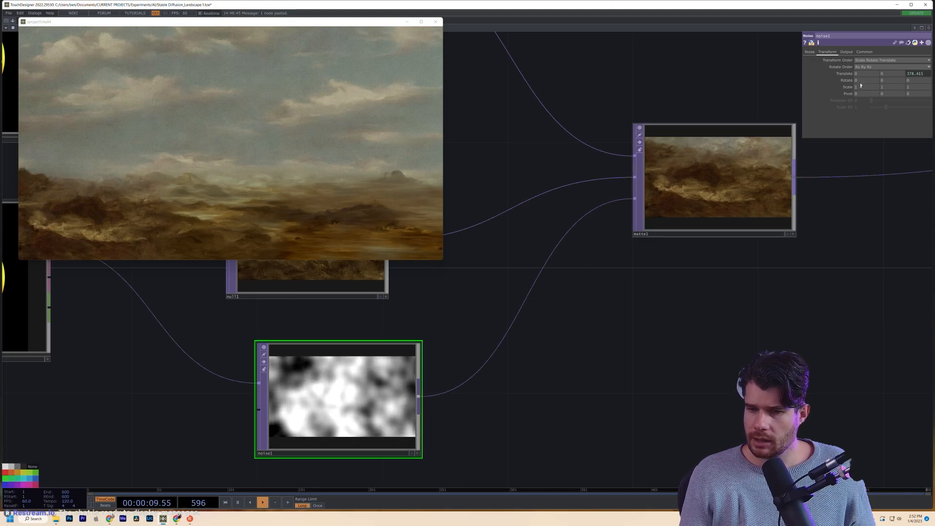
pyautogui.click(809, 52)
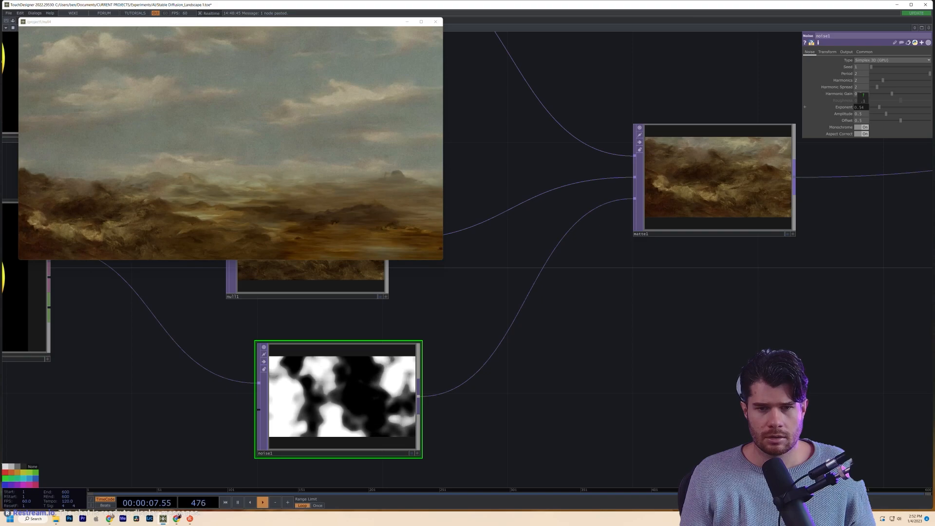
pyautogui.click(420, 21)
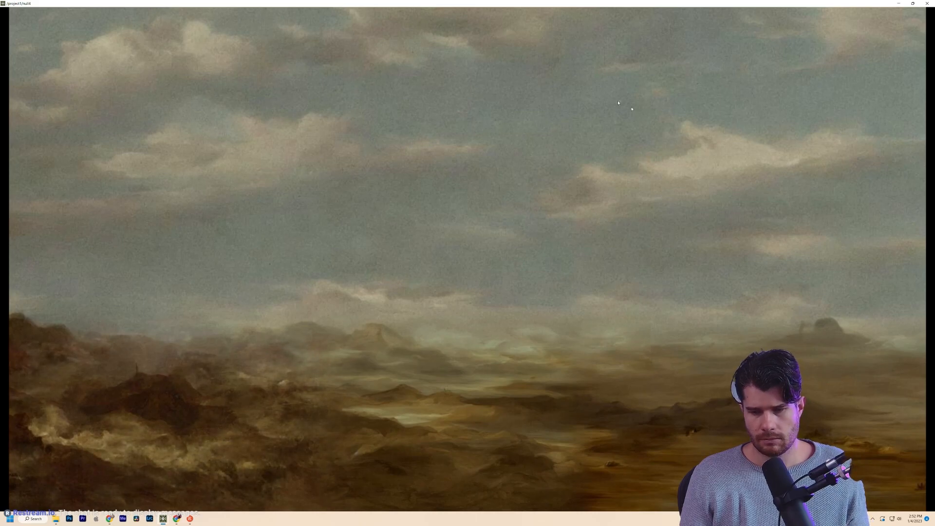
pyautogui.click(912, 4)
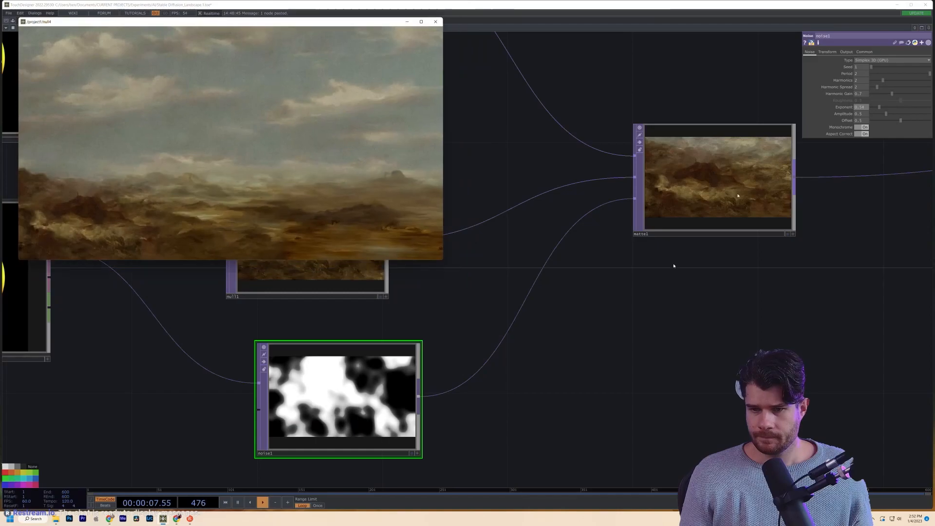
# - Move noise1 down and left and matte1 up and right
pyautogui.scroll(-3, 538, 341)
pyautogui.moveTo(484, 370); pyautogui.dragTo(469, 402)
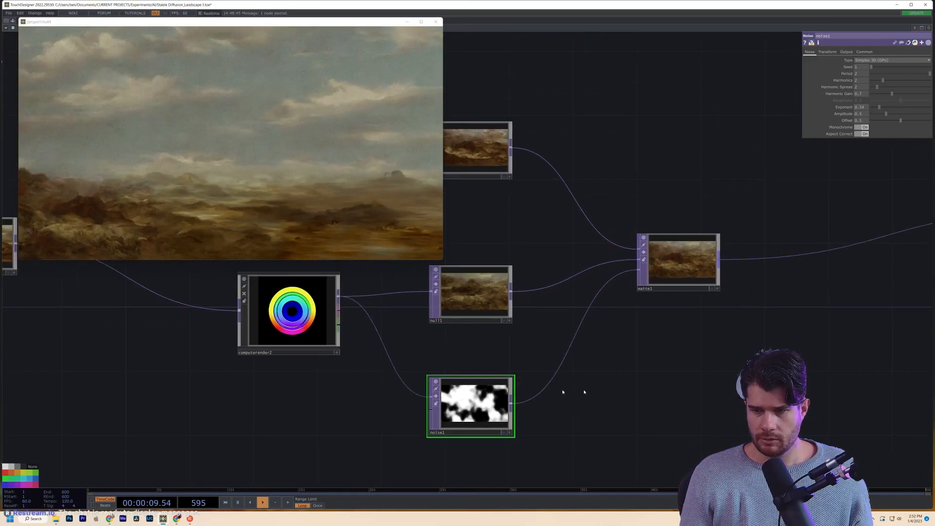
pyautogui.moveTo(677, 263); pyautogui.dragTo(788, 220)
pyautogui.moveTo(764, 323); pyautogui.dragTo(682, 296)
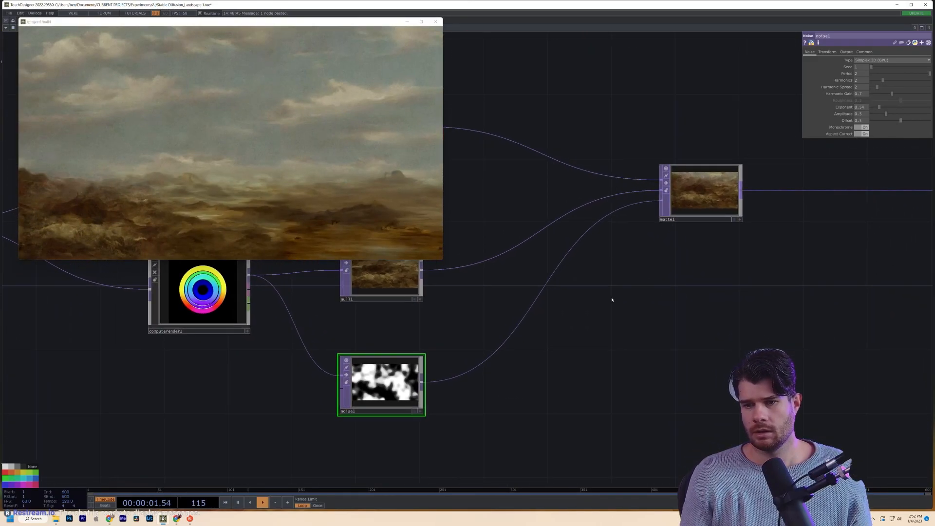
pyautogui.press('Tab')
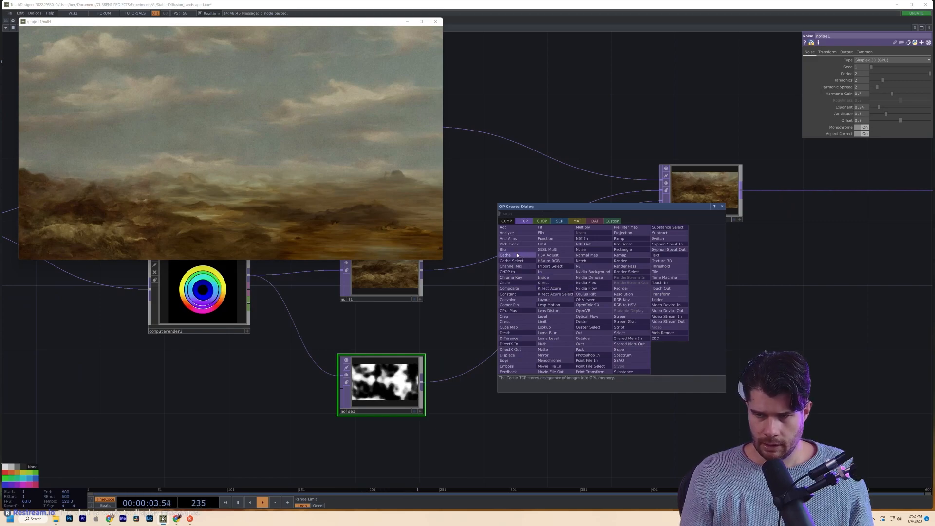
# - Add comp1 with null2 and null1 as inputs, set to Difference operation
pyautogui.click(508, 288)
pyautogui.click(644, 352)
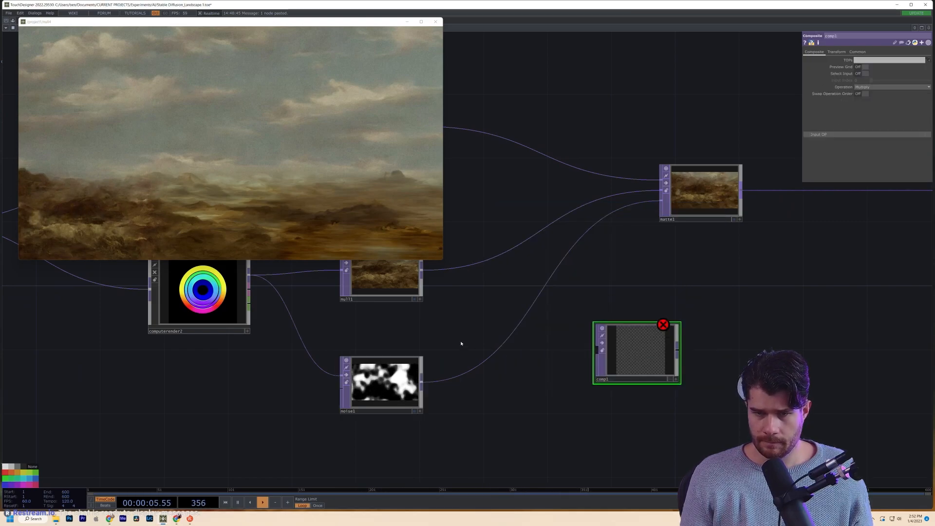
pyautogui.press('h')
pyautogui.moveTo(467, 258); pyautogui.dragTo(590, 410)
pyautogui.moveTo(463, 356); pyautogui.dragTo(591, 411)
pyautogui.scroll(5, 642, 430)
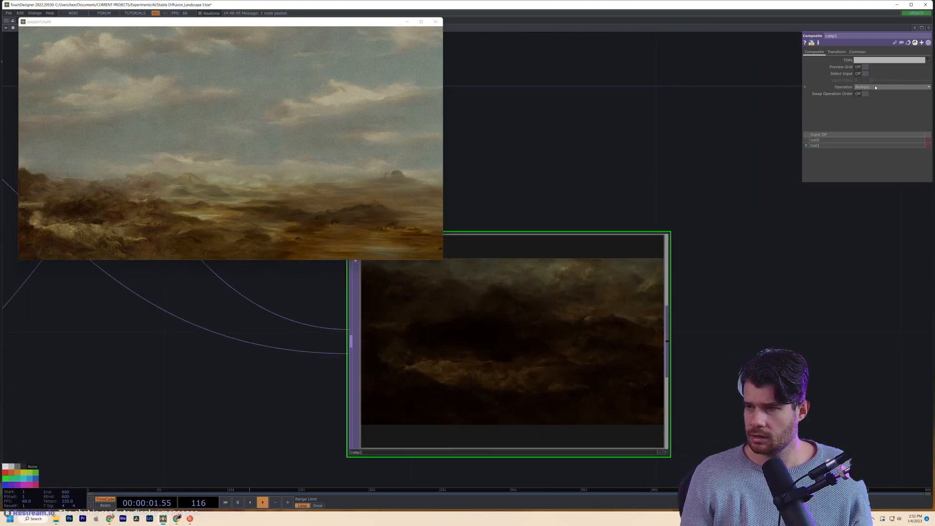
pyautogui.click(875, 88)
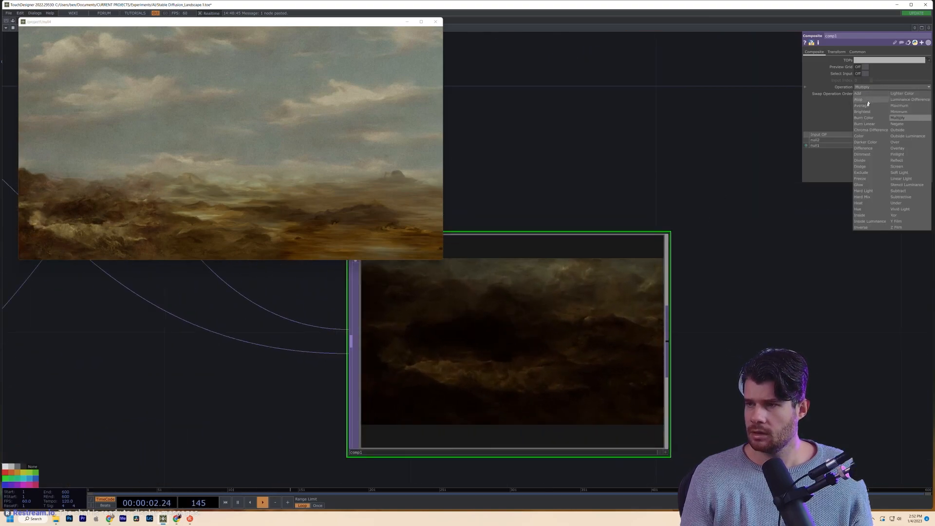
pyautogui.click(871, 149)
# - Rearrange noise1, null1, comp1 and matte1 into a tidier layout
pyautogui.scroll(4, 602, 386)
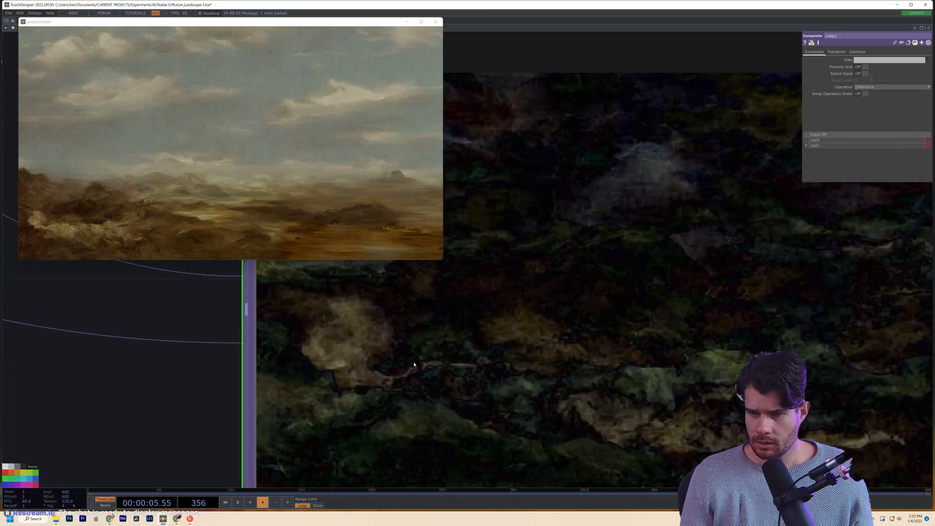
pyautogui.scroll(-3, 584, 379)
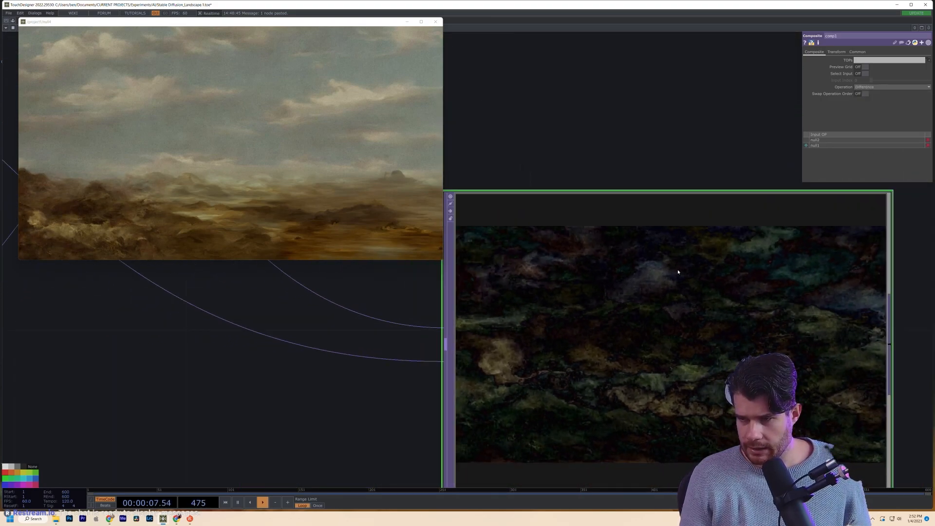
pyautogui.scroll(-6, 684, 291)
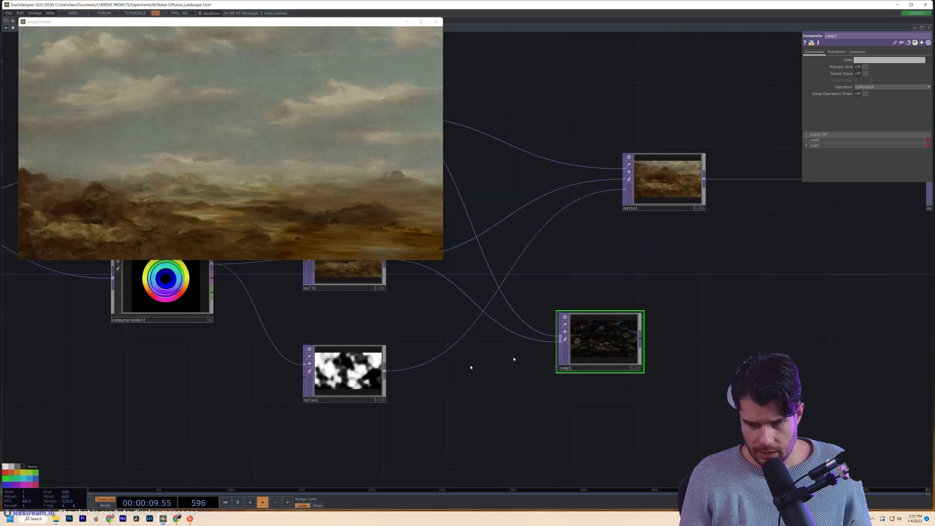
pyautogui.moveTo(429, 376); pyautogui.dragTo(417, 410)
pyautogui.moveTo(339, 400); pyautogui.dragTo(340, 432)
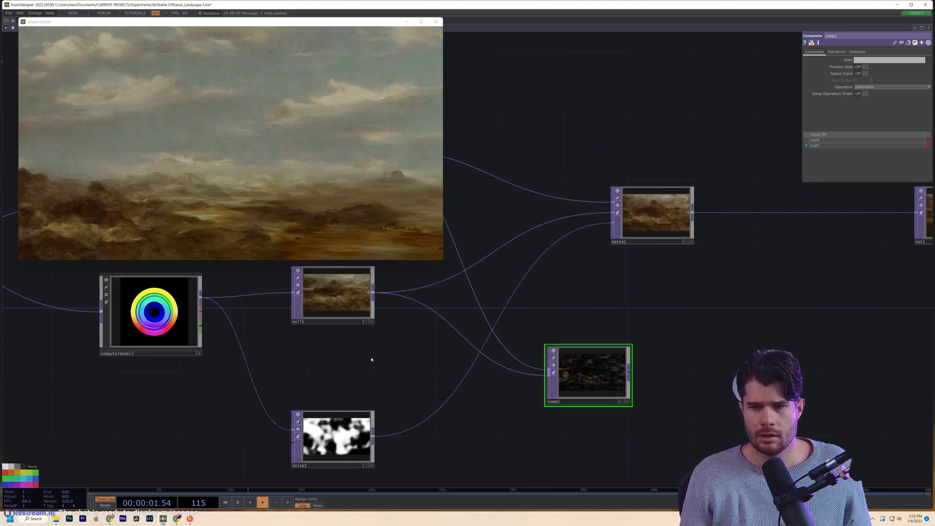
pyautogui.moveTo(340, 310); pyautogui.dragTo(324, 325)
pyautogui.moveTo(371, 372); pyautogui.dragTo(357, 371)
pyautogui.moveTo(567, 387); pyautogui.dragTo(423, 356)
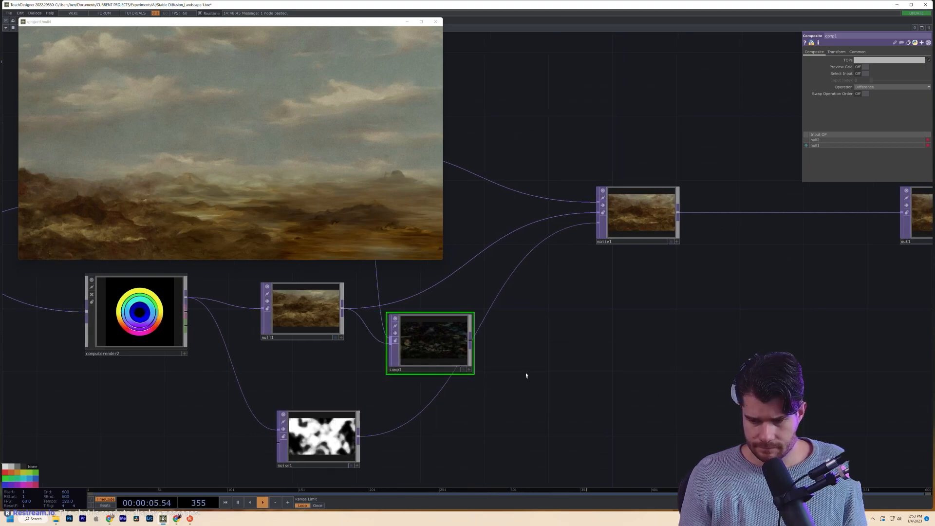
pyautogui.moveTo(639, 225); pyautogui.dragTo(719, 225)
pyautogui.moveTo(511, 420); pyautogui.dragTo(490, 411)
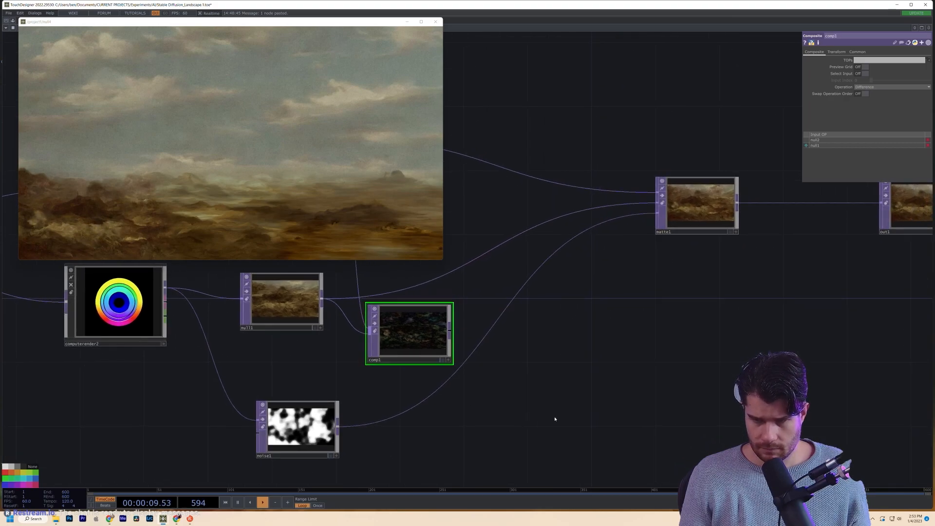
pyautogui.press('Tab')
# - Add displace1 with noise1 as its main input and comp1 as the displacement source
pyautogui.click(459, 474)
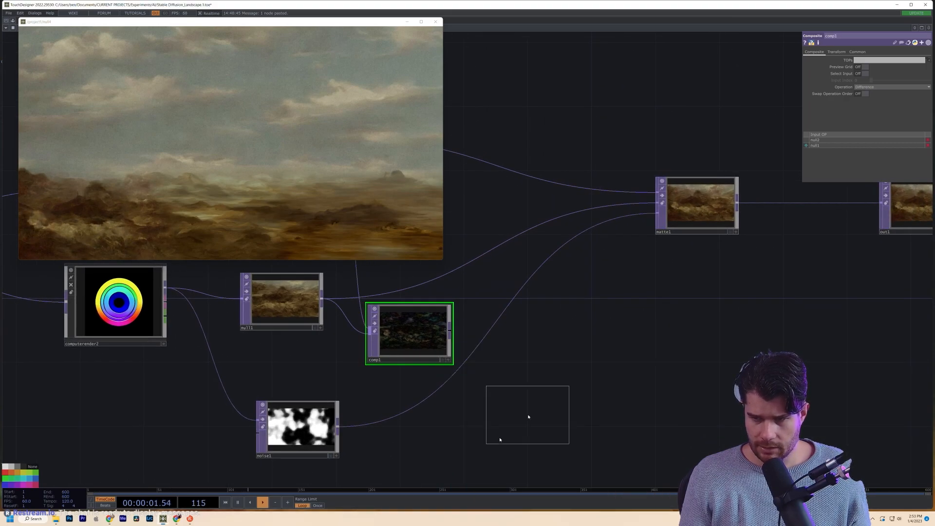
pyautogui.click(568, 381)
pyautogui.moveTo(450, 333); pyautogui.dragTo(530, 372)
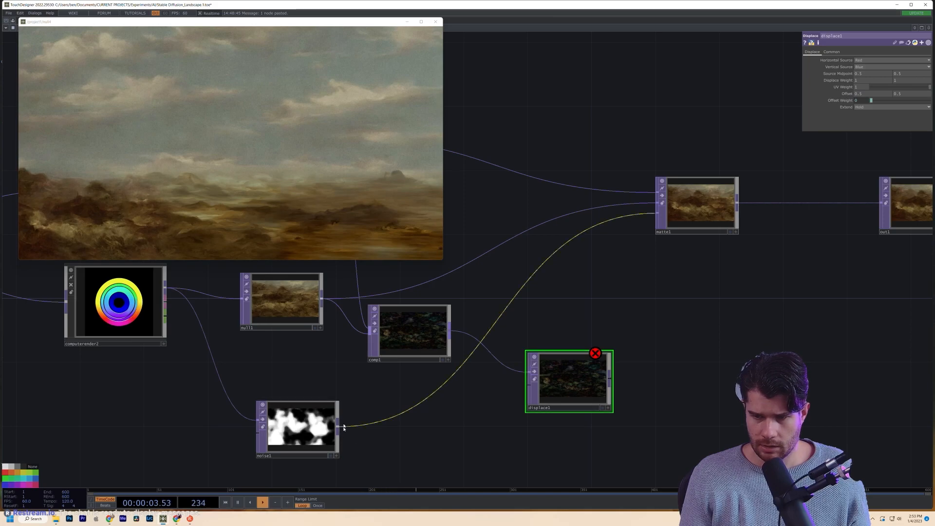
pyautogui.moveTo(514, 388); pyautogui.dragTo(527, 373)
pyautogui.moveTo(472, 354); pyautogui.dragTo(603, 397)
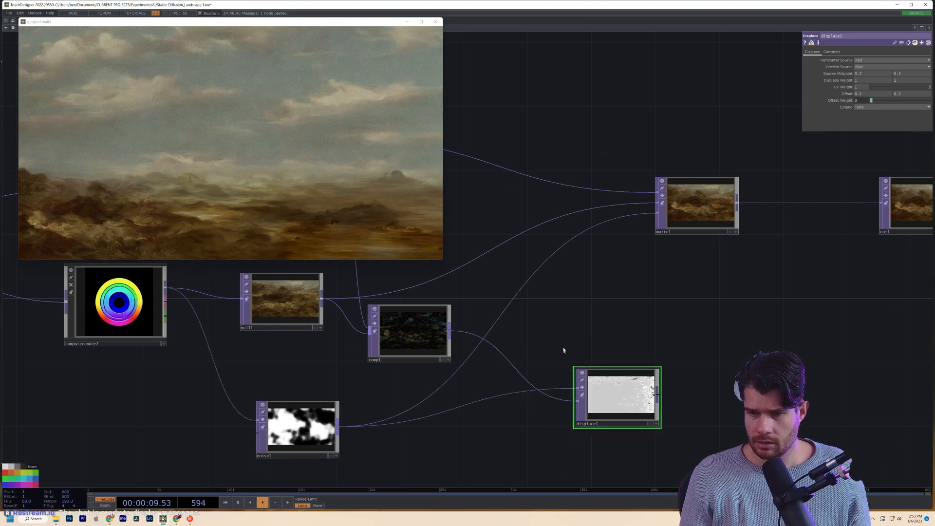
pyautogui.scroll(10, 380, 335)
pyautogui.scroll(-10, 494, 350)
# - Add a Noise TOP, noise2, with comp1 wired into both of its inputs
pyautogui.press('Tab')
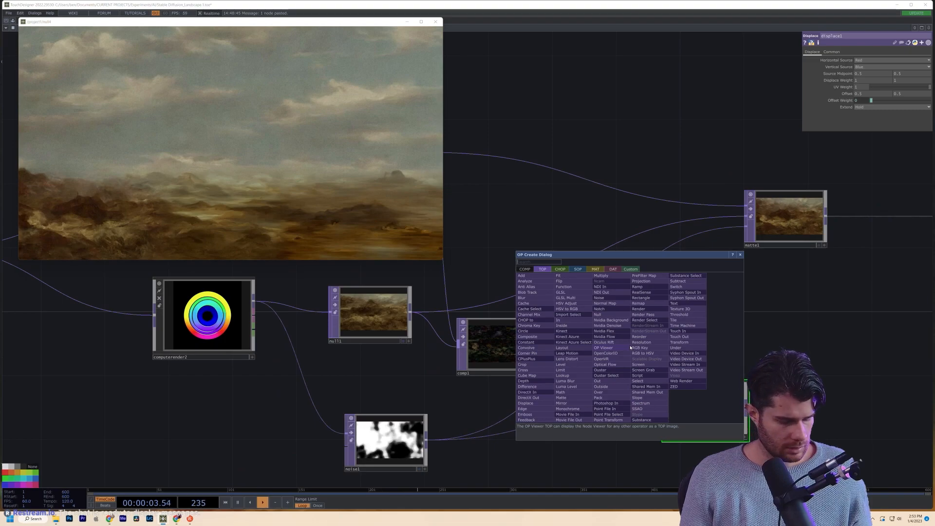
pyautogui.click(599, 297)
pyautogui.click(602, 342)
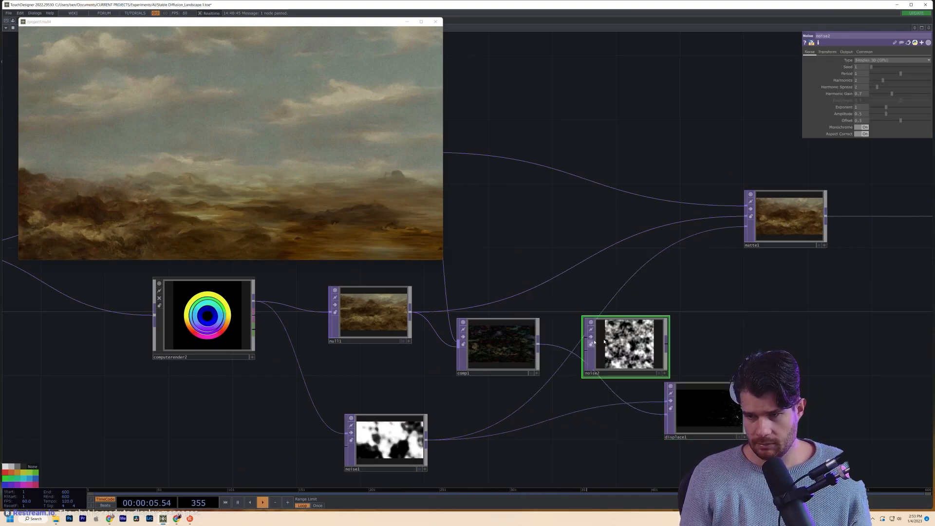
pyautogui.moveTo(538, 343); pyautogui.dragTo(587, 342)
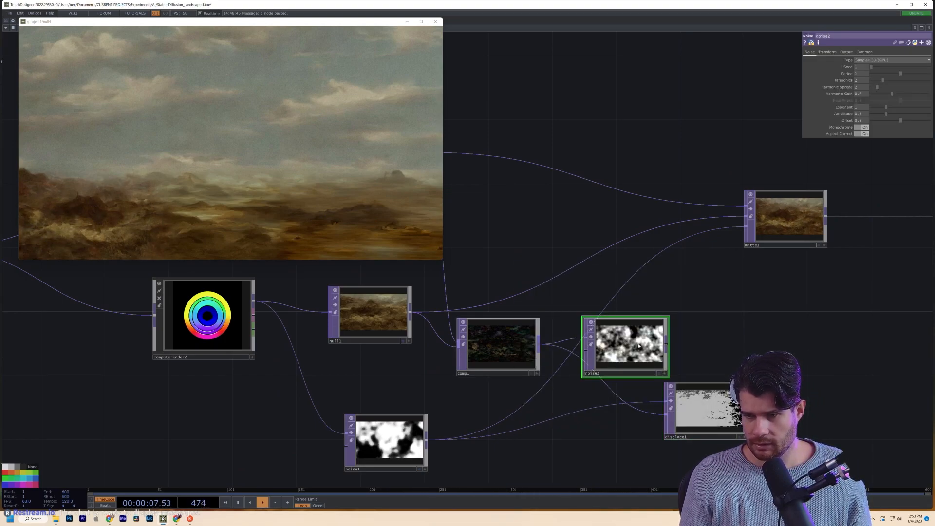
pyautogui.scroll(3, 635, 347)
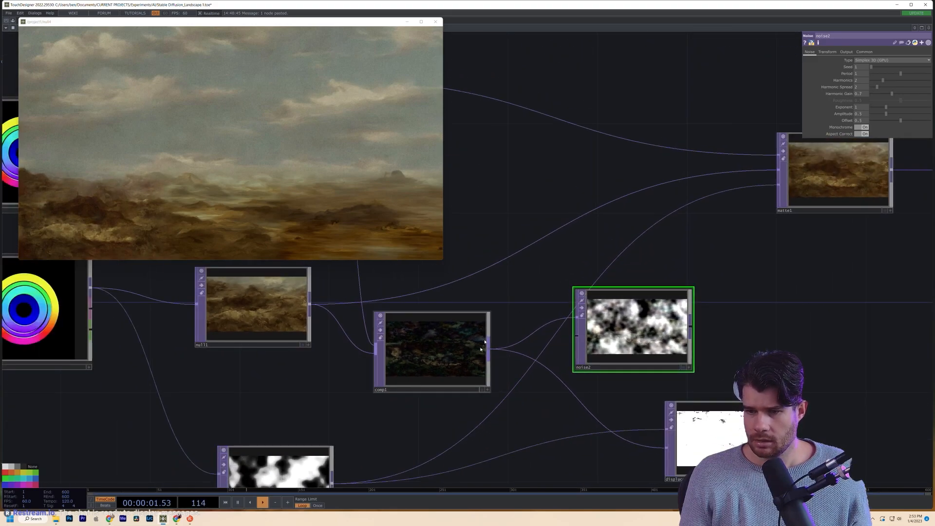
pyautogui.moveTo(484, 343); pyautogui.dragTo(576, 336)
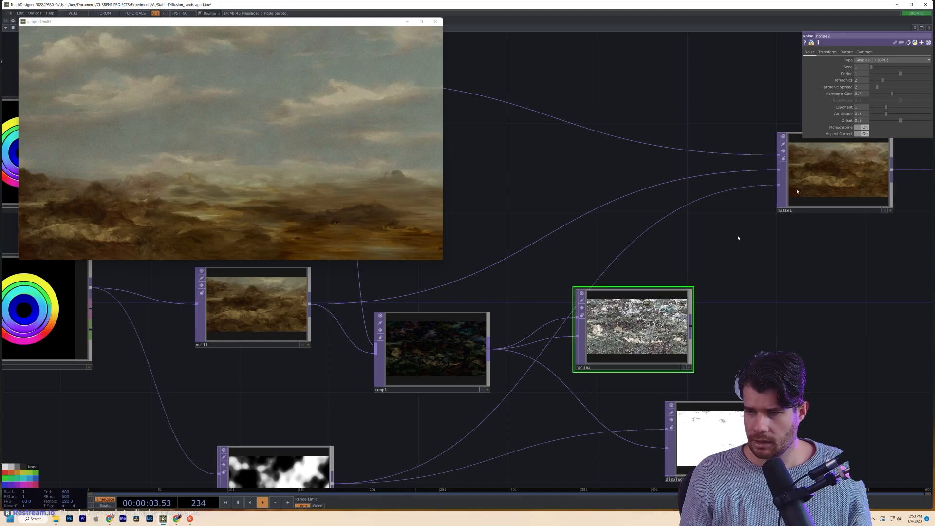
# - Set noise2's RGB to pure Noise, with Harmonics 0 and Period 1.41
pyautogui.click(870, 61)
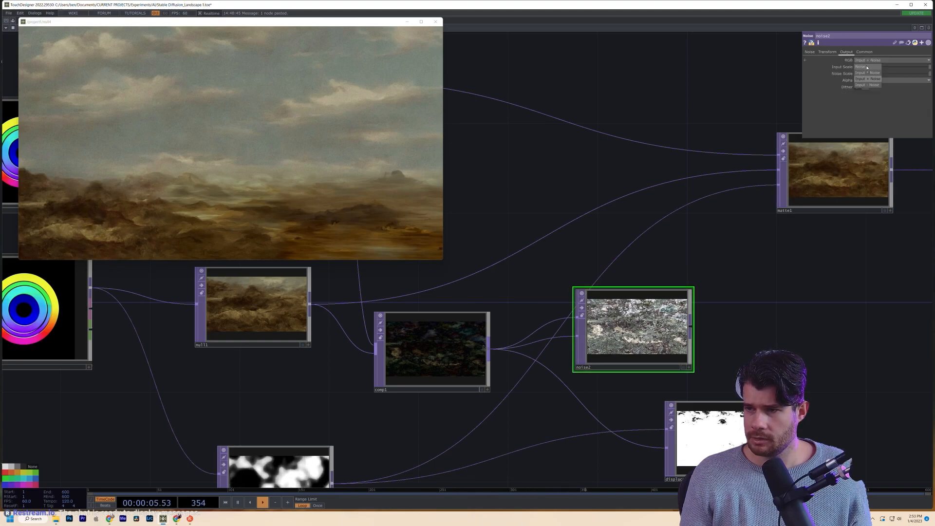
pyautogui.click(871, 59)
pyautogui.click(810, 53)
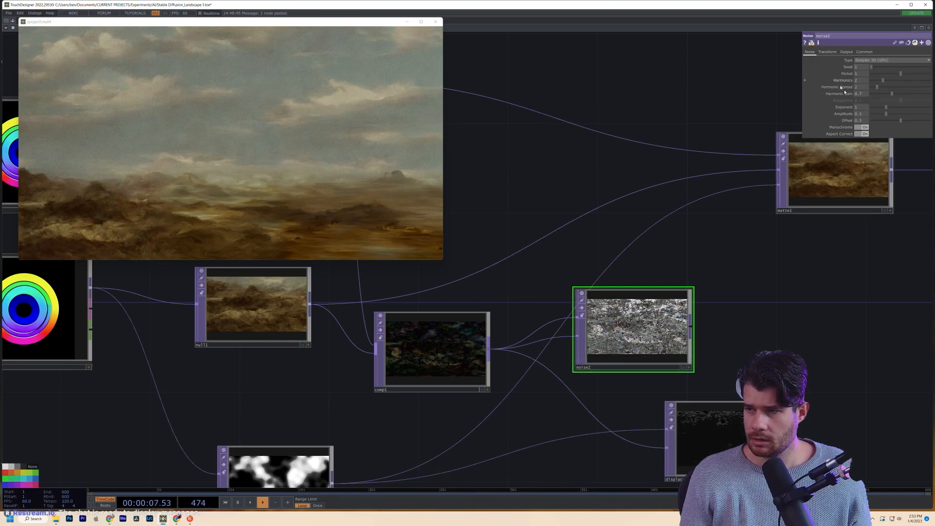
pyautogui.scroll(3, 606, 358)
pyautogui.scroll(4, 609, 360)
pyautogui.scroll(-4, 677, 338)
pyautogui.moveTo(662, 314); pyautogui.dragTo(619, 361)
pyautogui.scroll(6, 612, 347)
pyautogui.scroll(-5, 633, 347)
pyautogui.scroll(-1, 651, 352)
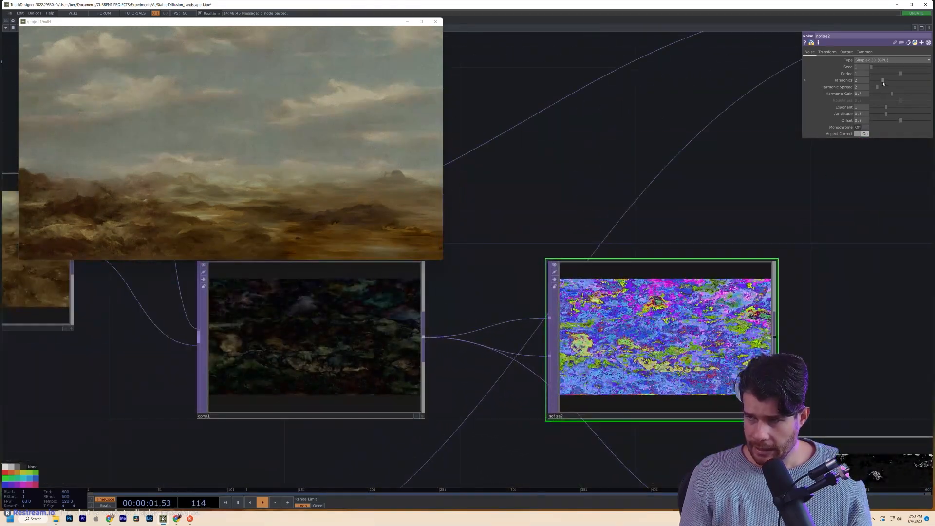
pyautogui.moveTo(883, 82); pyautogui.dragTo(871, 80)
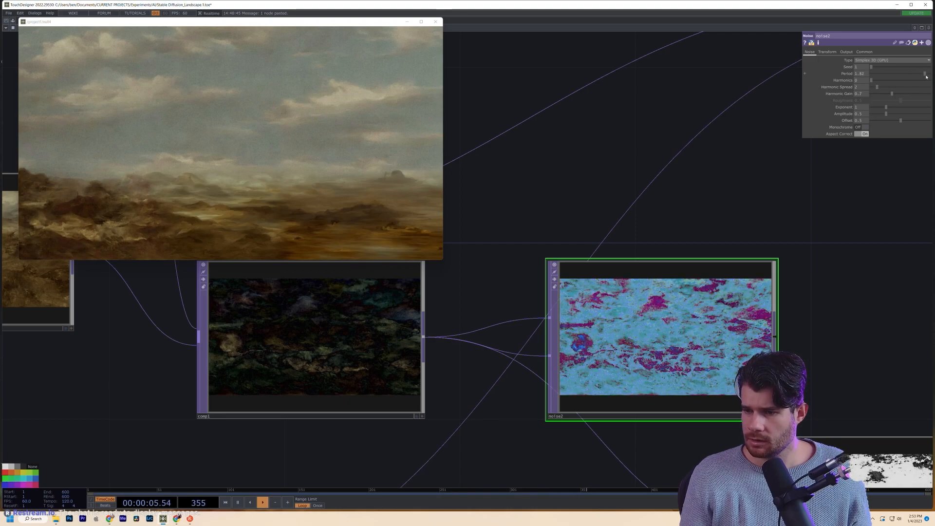
pyautogui.moveTo(916, 80); pyautogui.dragTo(914, 79)
pyautogui.scroll(-4, 754, 330)
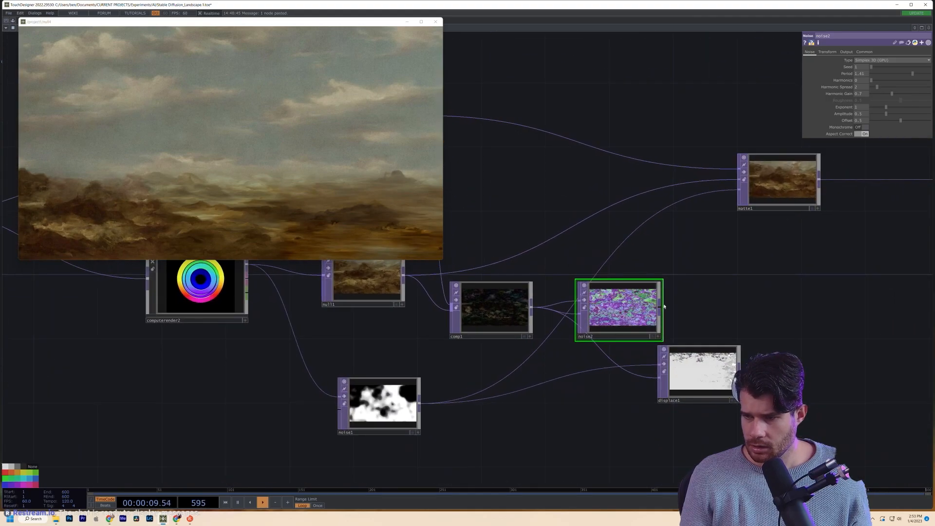
pyautogui.scroll(5, 696, 384)
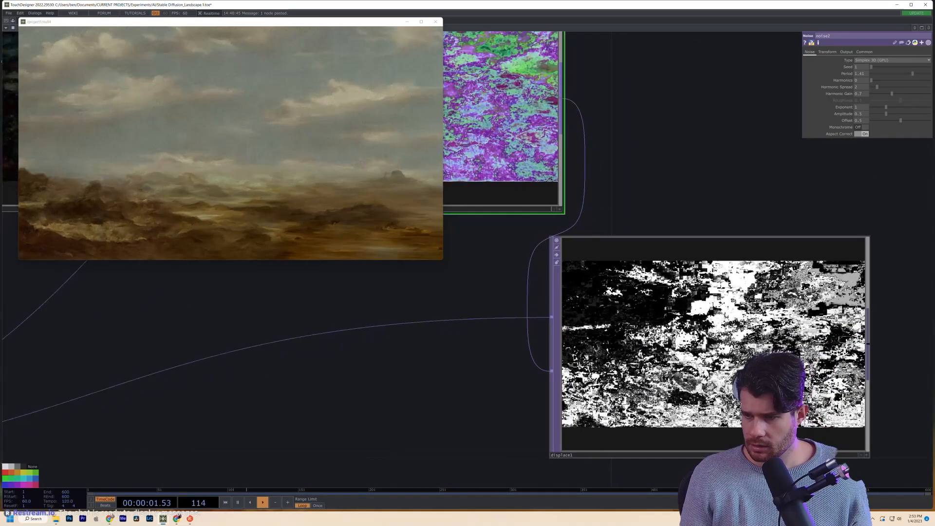
pyautogui.scroll(-4, 680, 362)
pyautogui.scroll(5, 715, 357)
pyautogui.scroll(4, 604, 360)
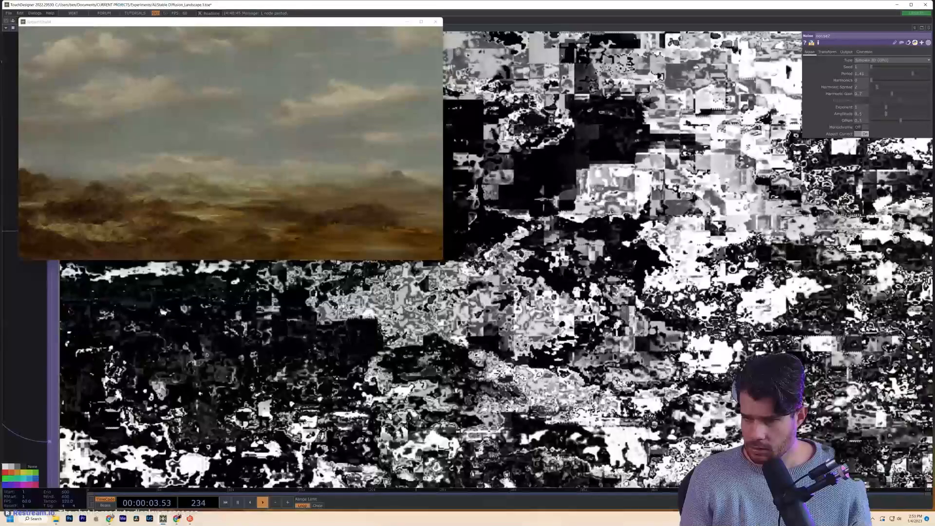
pyautogui.scroll(-4, 639, 262)
pyautogui.scroll(-3, 638, 263)
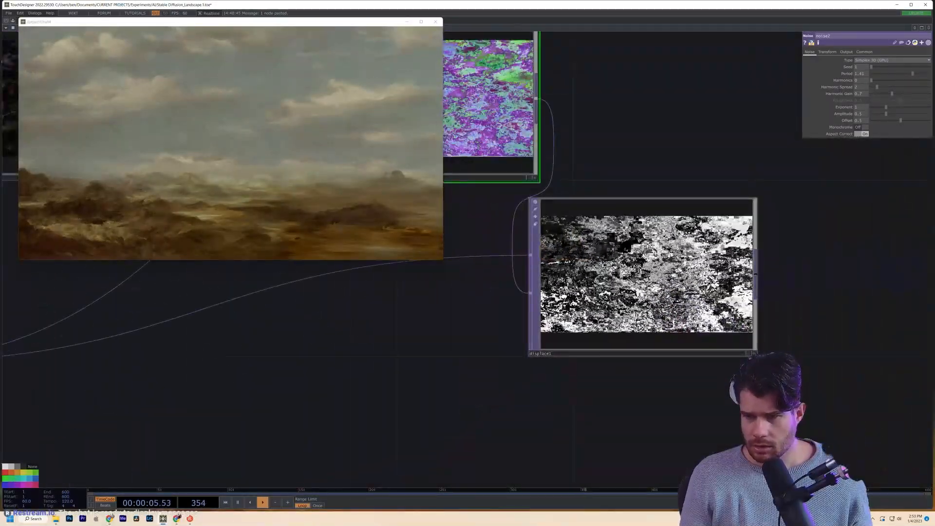
# - Lower displace1's Displace Weight to 0.019
pyautogui.click(635, 223)
pyautogui.scroll(3, 643, 253)
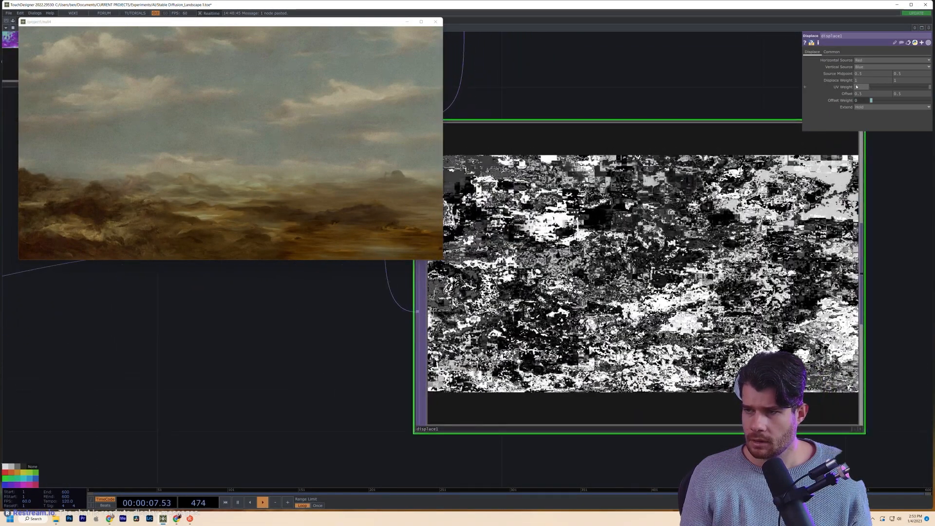
pyautogui.moveTo(849, 77); pyautogui.dragTo(838, 77, button='middle')
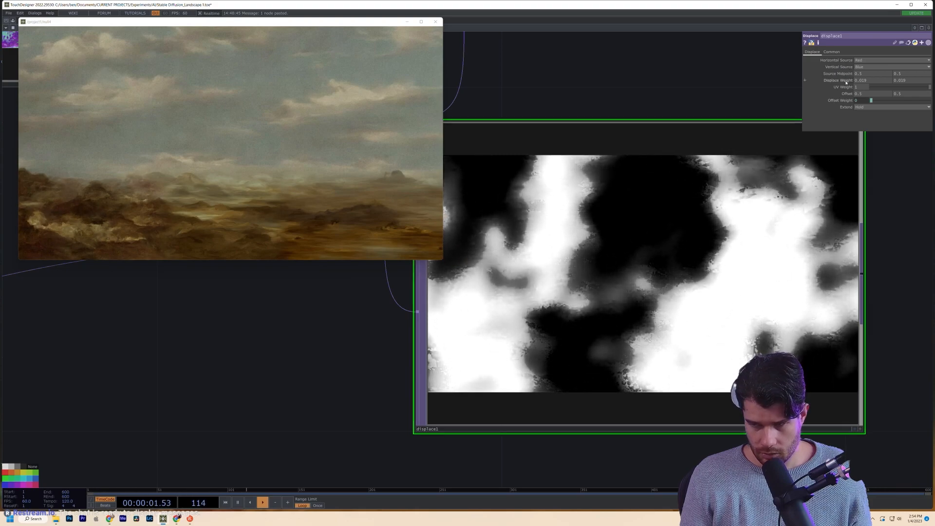
pyautogui.scroll(-5, 502, 317)
# - Wire displace1 into matte1's matte input in place of noise1
pyautogui.scroll(-5, 632, 359)
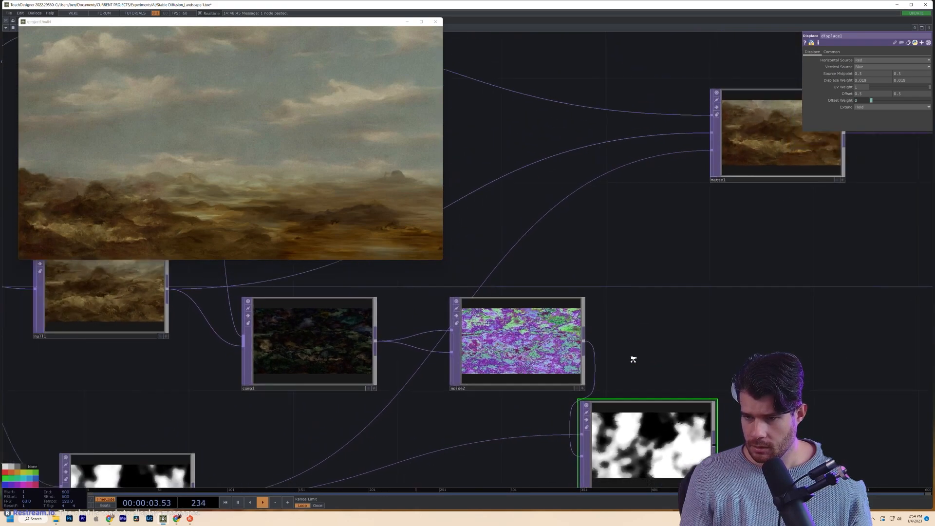
pyautogui.click(704, 431)
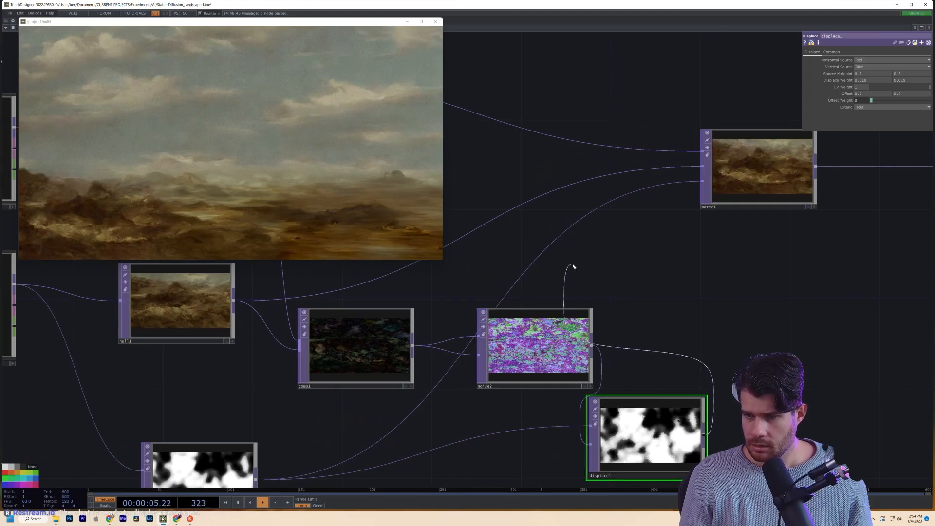
pyautogui.click(548, 249)
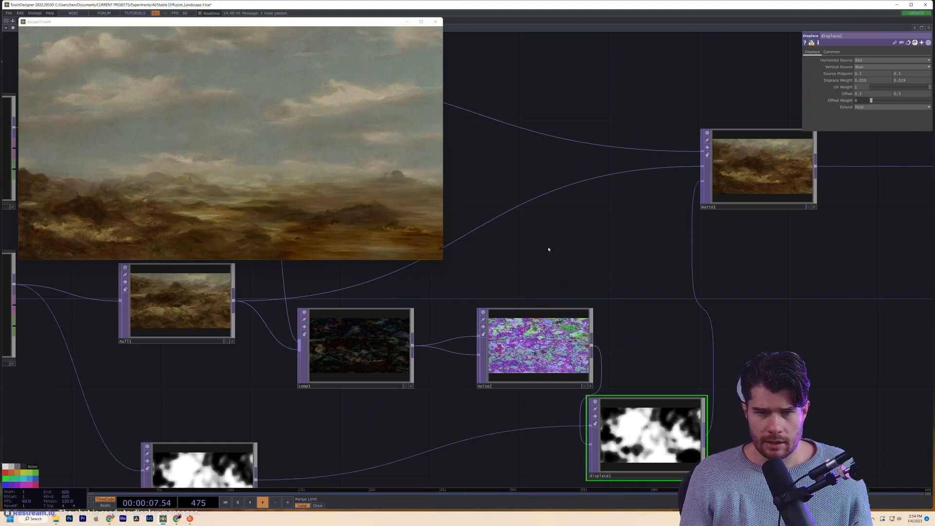
pyautogui.moveTo(548, 249); pyautogui.dragTo(282, 371)
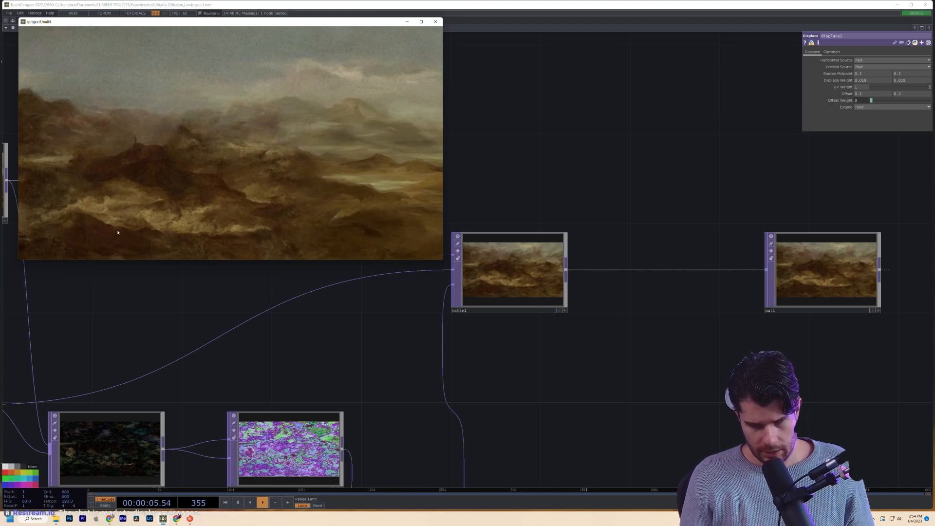
# - Check both render nodes' settings and regenerate computerender1's Stable Diffusion image
pyautogui.moveTo(191, 391); pyautogui.dragTo(563, 388)
pyautogui.scroll(-5, 563, 388)
pyautogui.moveTo(373, 332); pyautogui.dragTo(378, 334)
pyautogui.click(319, 312)
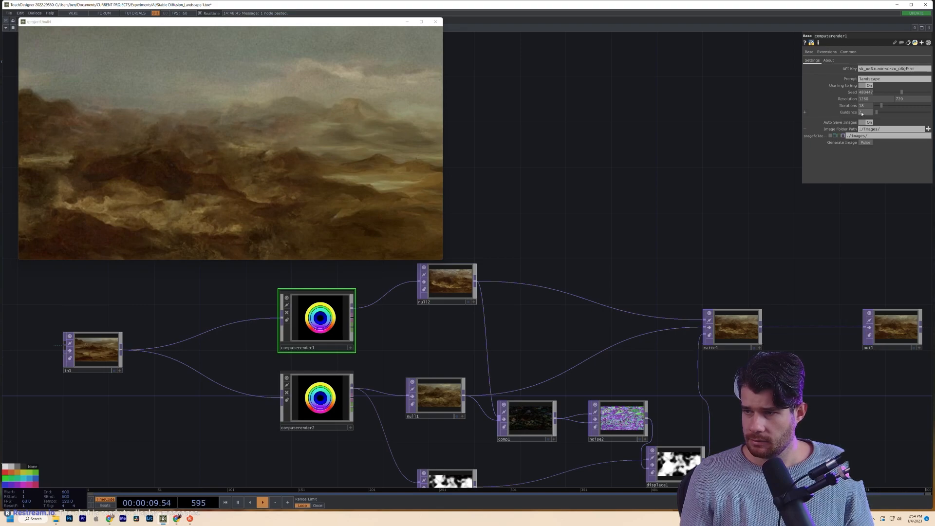
pyautogui.moveTo(716, 139); pyautogui.dragTo(717, 141)
pyautogui.click(343, 384)
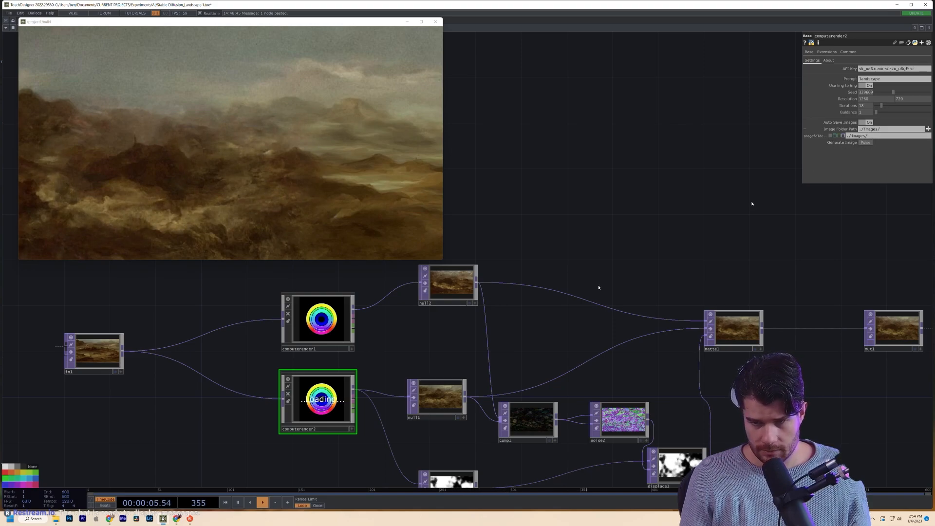
pyautogui.click(301, 322)
pyautogui.click(866, 142)
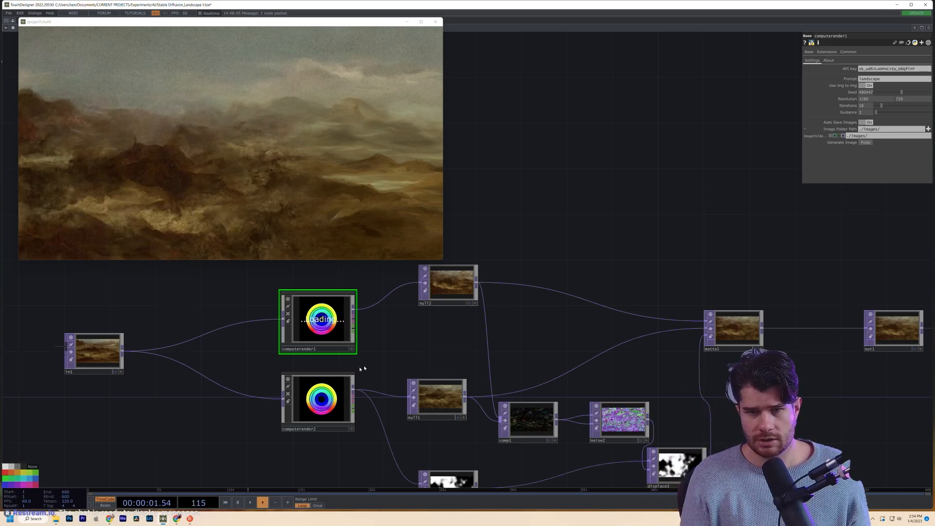
pyautogui.scroll(10, 461, 253)
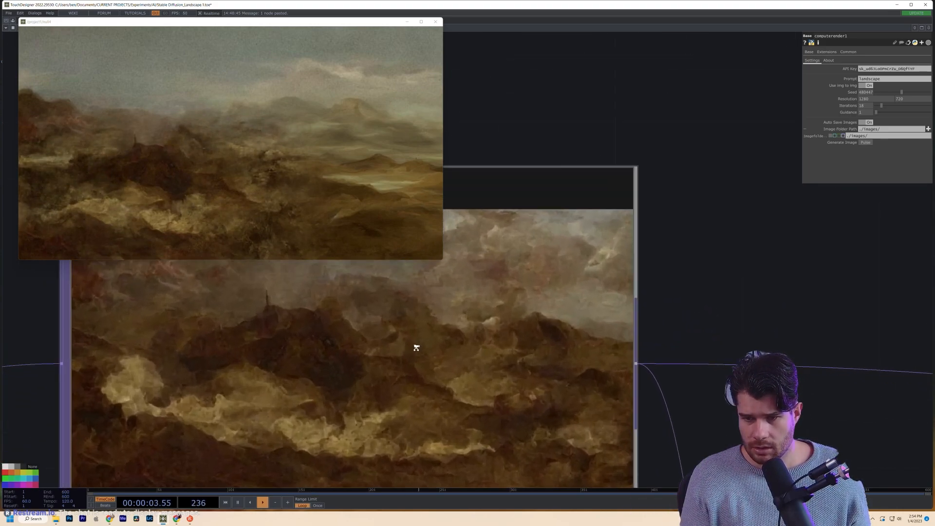
pyautogui.scroll(-10, 416, 348)
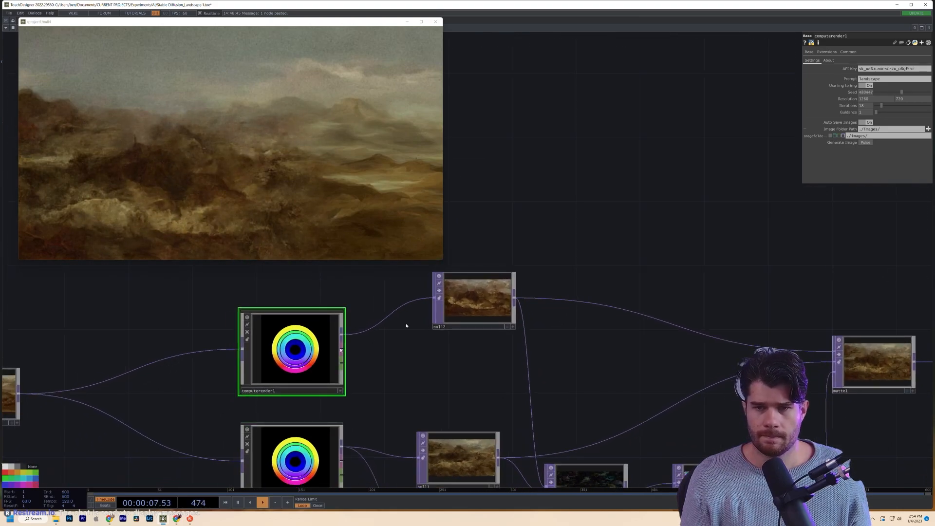
pyautogui.scroll(-3, 632, 205)
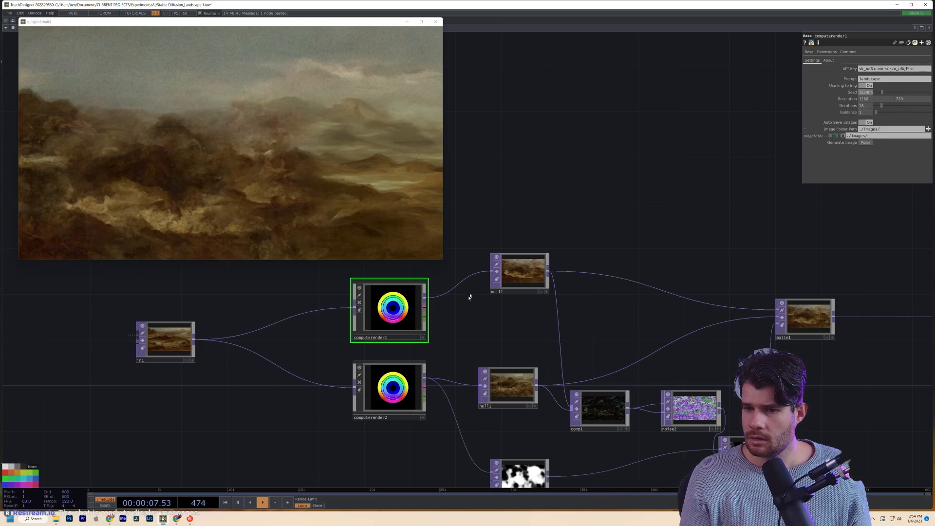
# - Inspect computerender2 and computerender1, then bring null2 and the nodes around it into view
pyautogui.click(410, 384)
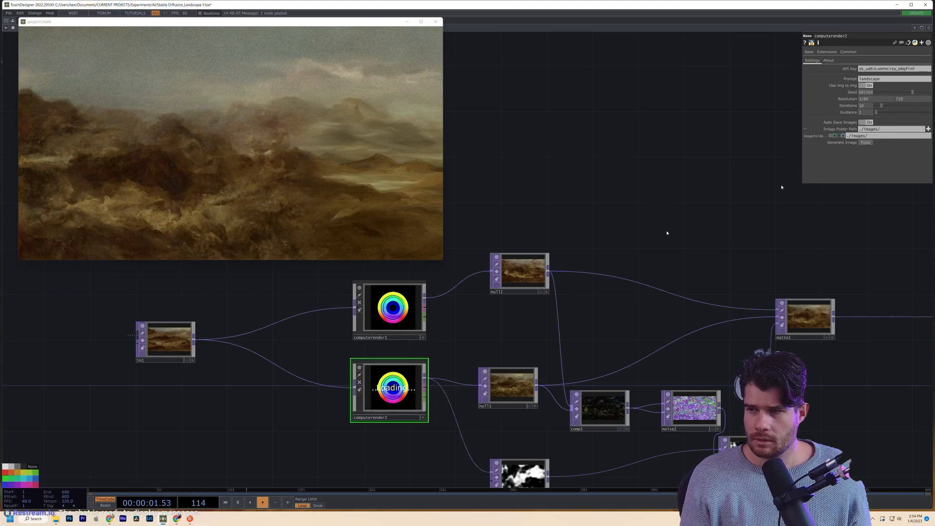
pyautogui.click(413, 319)
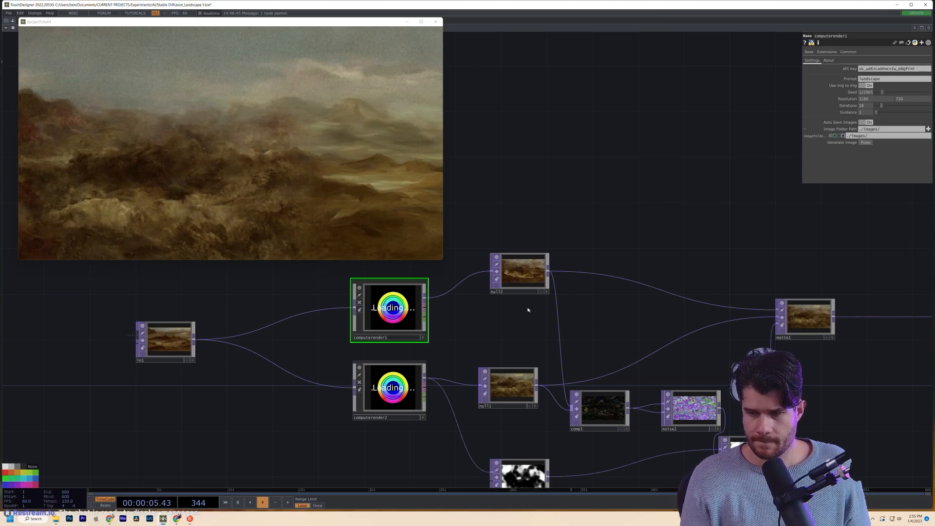
pyautogui.scroll(2, 527, 310)
pyautogui.scroll(2, 527, 310)
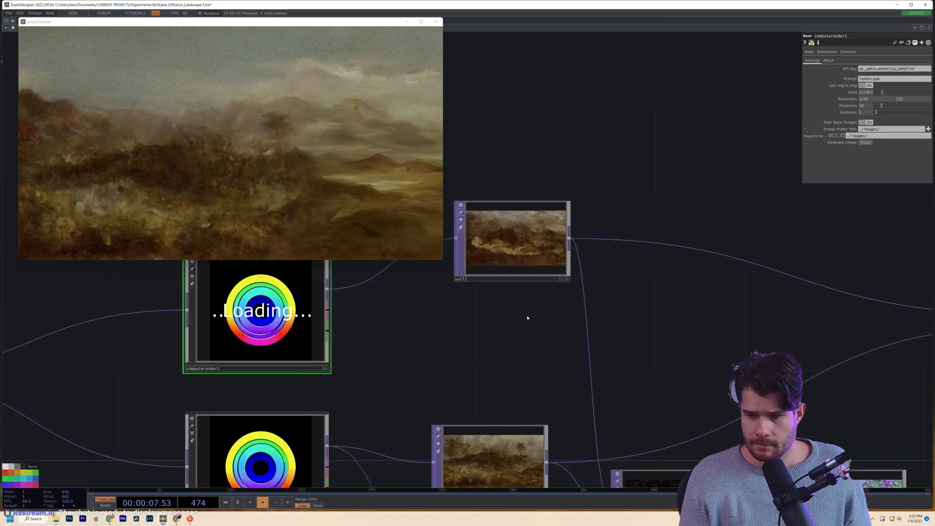
pyautogui.moveTo(527, 346); pyautogui.dragTo(507, 283)
pyautogui.scroll(5, 499, 424)
pyautogui.scroll(4, 442, 392)
pyautogui.scroll(-1, 442, 392)
pyautogui.scroll(-5, 441, 392)
pyautogui.moveTo(524, 283); pyautogui.dragTo(543, 438)
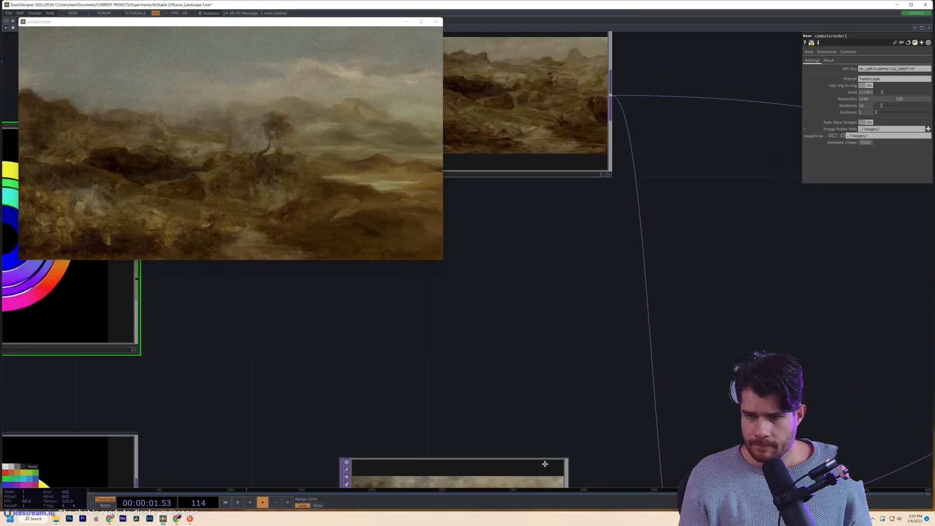
pyautogui.moveTo(500, 301); pyautogui.dragTo(530, 457)
pyautogui.scroll(4, 526, 289)
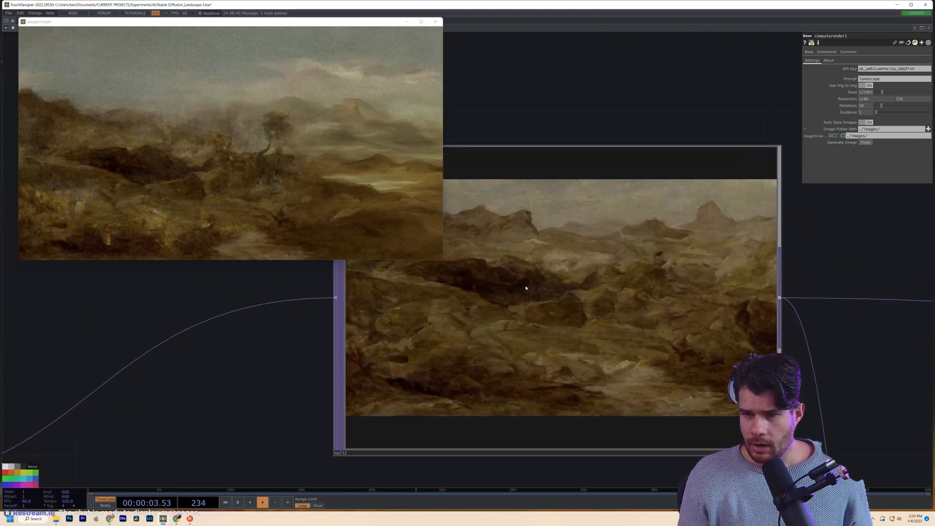
pyautogui.scroll(-8, 526, 287)
pyautogui.moveTo(531, 422); pyautogui.dragTo(472, 273)
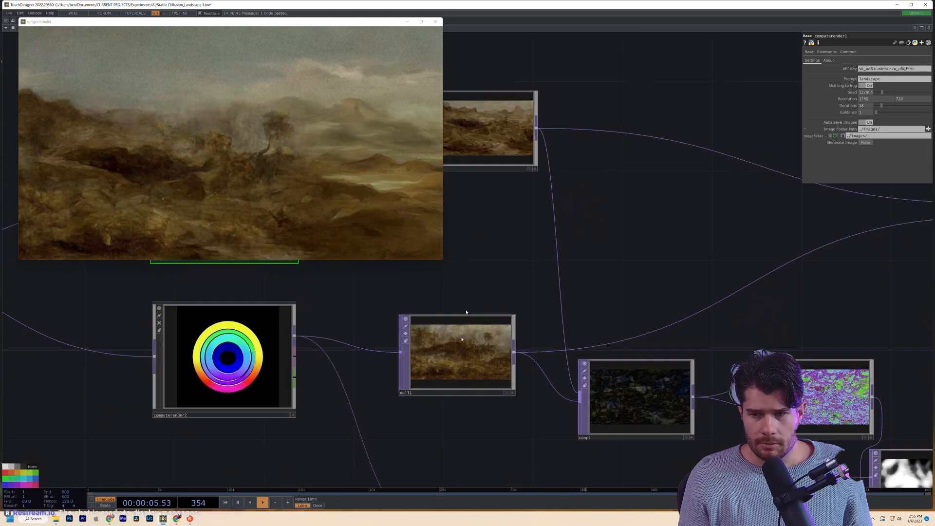
# - Raise computerender2's Guidance from 1 to about 41
pyautogui.scroll(10, 479, 335)
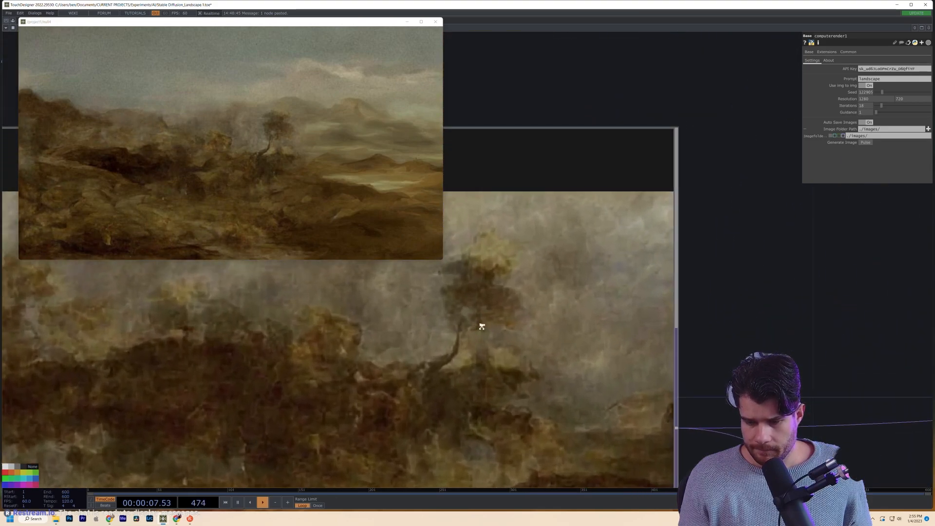
pyautogui.scroll(-10, 482, 328)
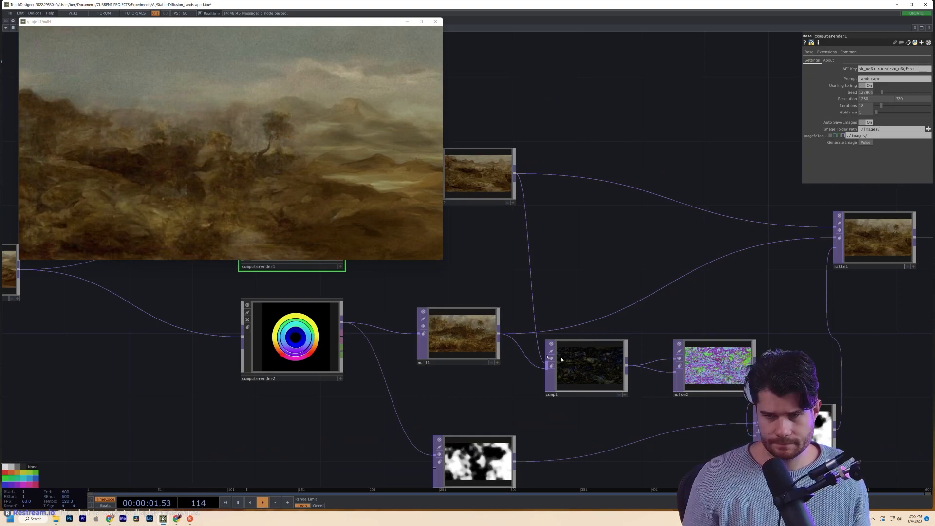
pyautogui.moveTo(671, 271); pyautogui.dragTo(726, 300)
pyautogui.click(387, 363)
pyautogui.moveTo(928, 113); pyautogui.dragTo(898, 114)
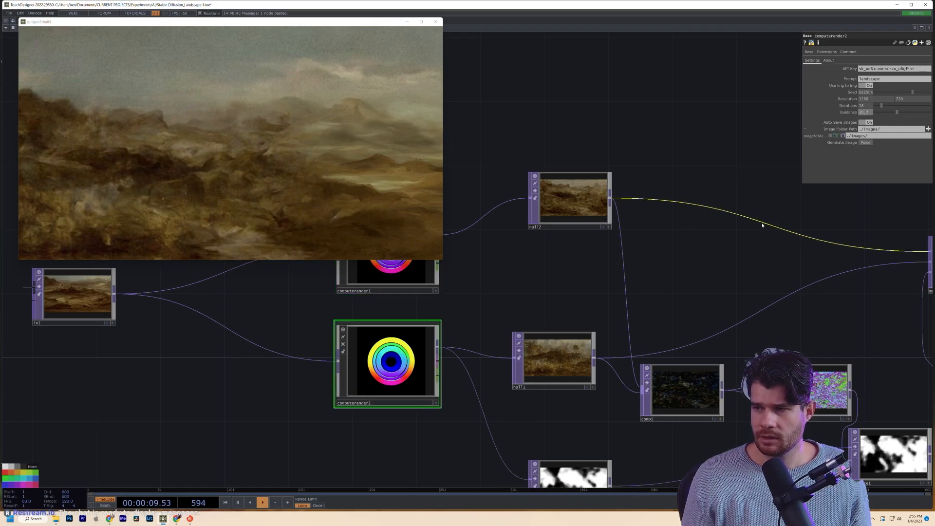
# - Set computerender2's Guidance to 39.7
pyautogui.moveTo(743, 273); pyautogui.dragTo(804, 285)
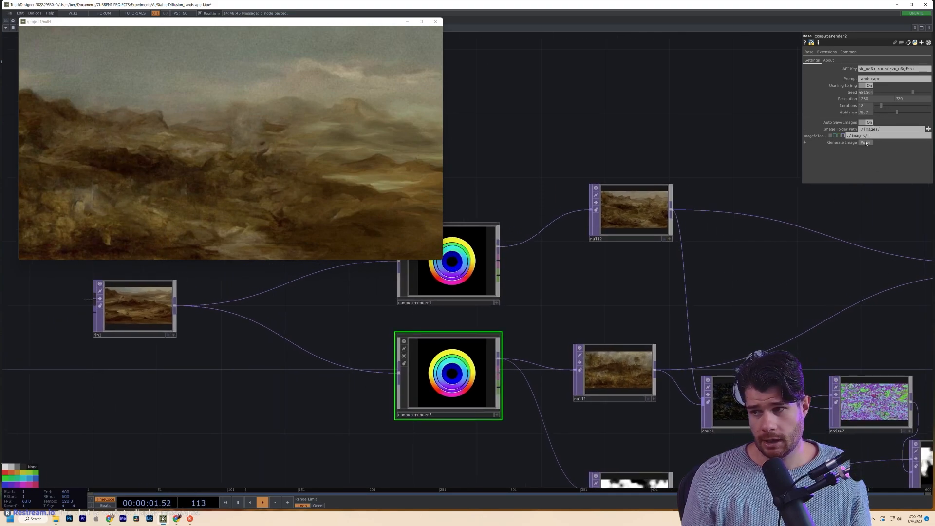
pyautogui.scroll(6, 621, 385)
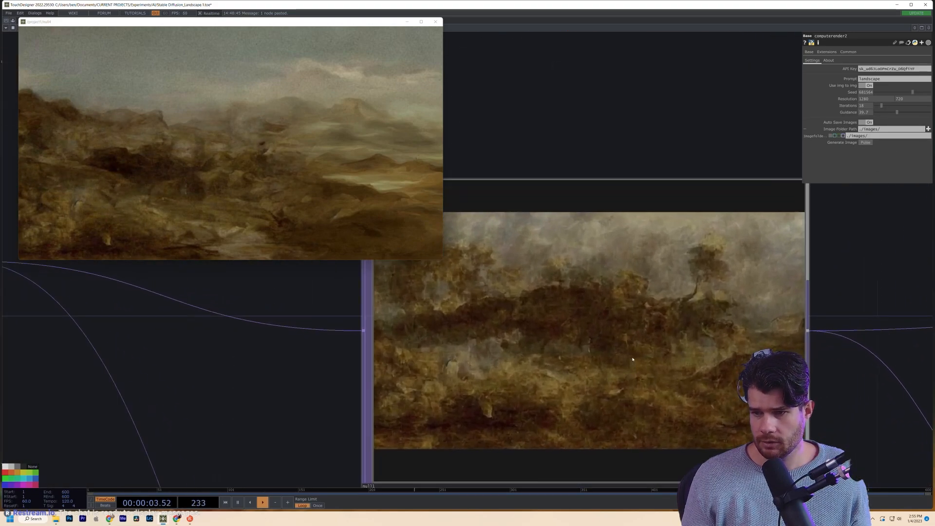
pyautogui.scroll(-2, 632, 358)
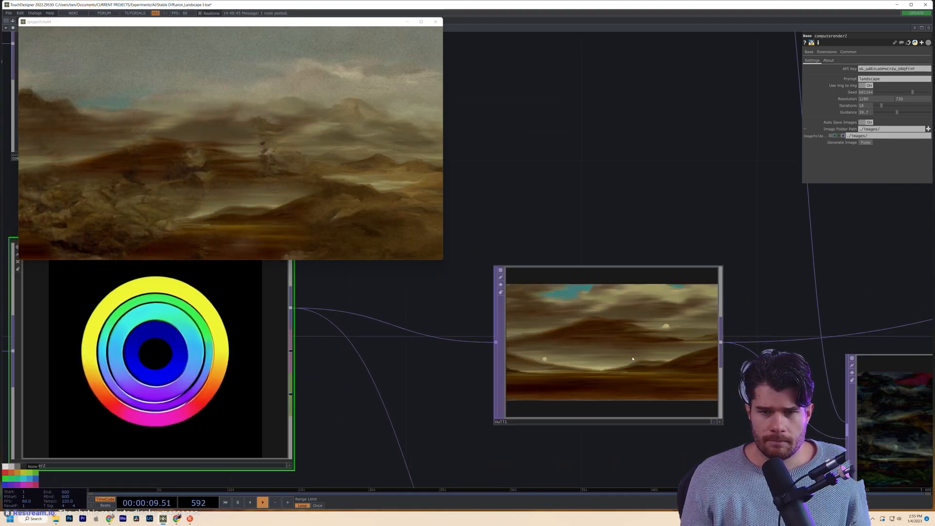
pyautogui.scroll(2, 633, 359)
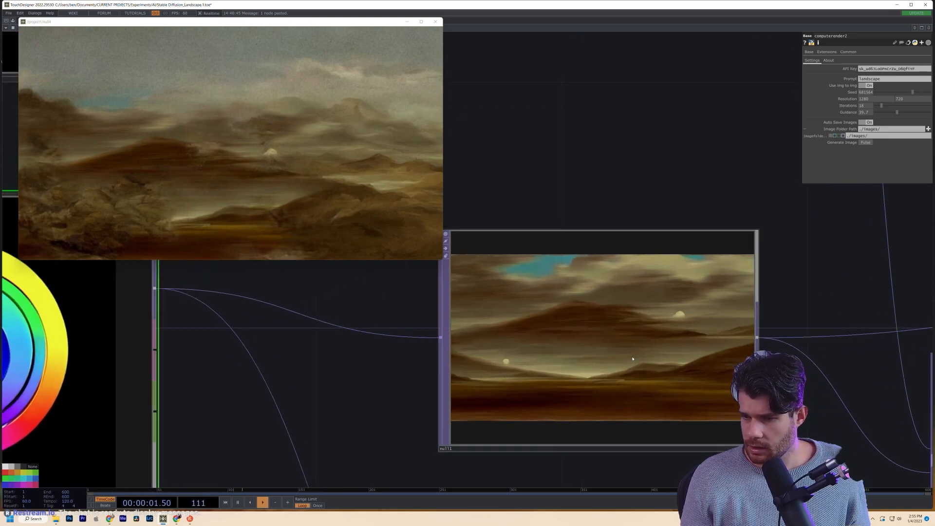
# - Generate computerender2's image twice until it shows white clouds over brown hills
pyautogui.click(867, 143)
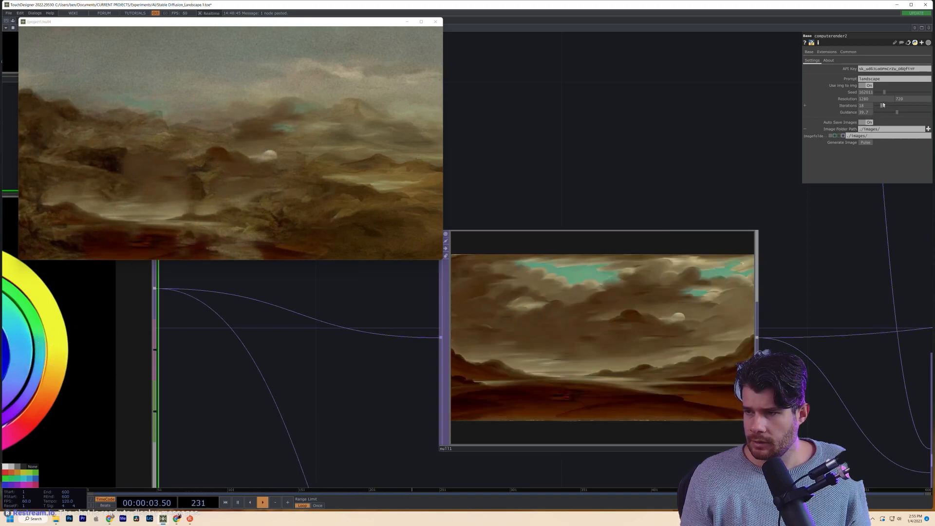
pyautogui.click(866, 143)
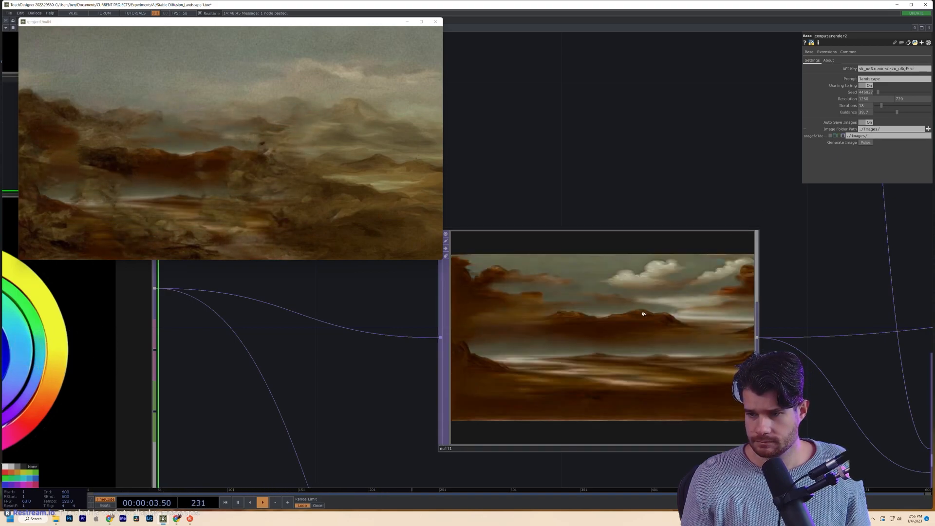
pyautogui.scroll(5, 638, 309)
pyautogui.scroll(-6, 601, 333)
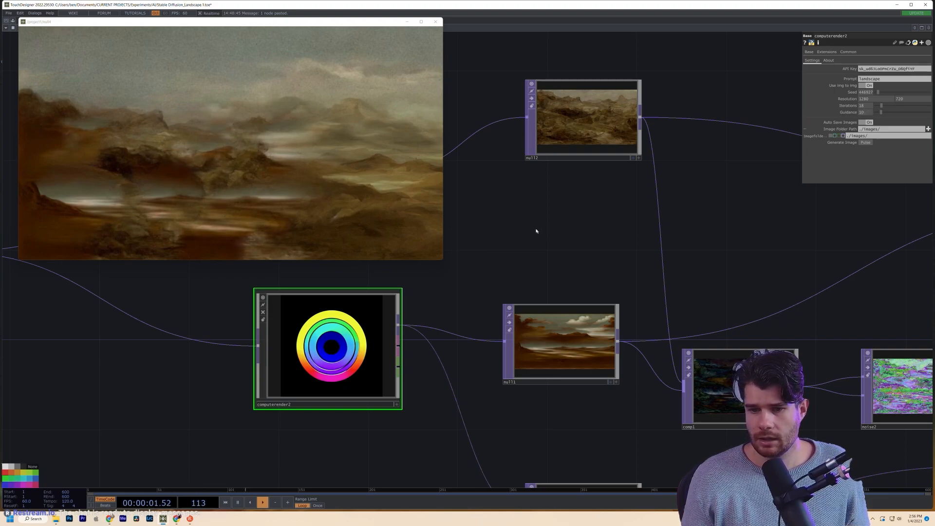
# - Set computerender1's Guidance to 10
pyautogui.moveTo(536, 231); pyautogui.dragTo(713, 364)
pyautogui.click(553, 315)
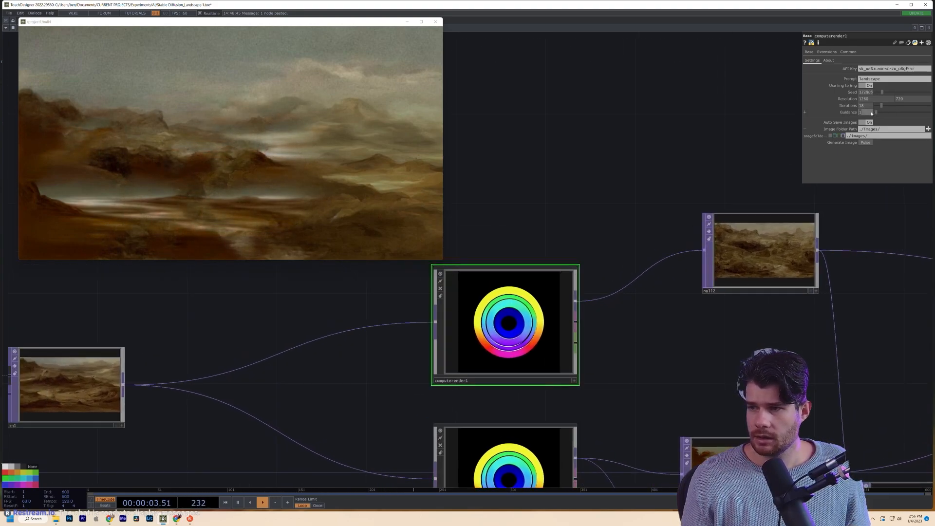
pyautogui.write('0')
pyautogui.click(704, 359)
# - Move null2 up beside computerender1 and null1 closer to computerender2
pyautogui.moveTo(733, 325); pyautogui.dragTo(552, 304)
pyautogui.scroll(-3, 660, 316)
pyautogui.moveTo(556, 239); pyautogui.dragTo(538, 282)
pyautogui.moveTo(607, 244); pyautogui.dragTo(636, 289)
pyautogui.moveTo(583, 335); pyautogui.dragTo(551, 320)
pyautogui.moveTo(670, 354); pyautogui.dragTo(535, 222)
pyautogui.scroll(-3, 578, 323)
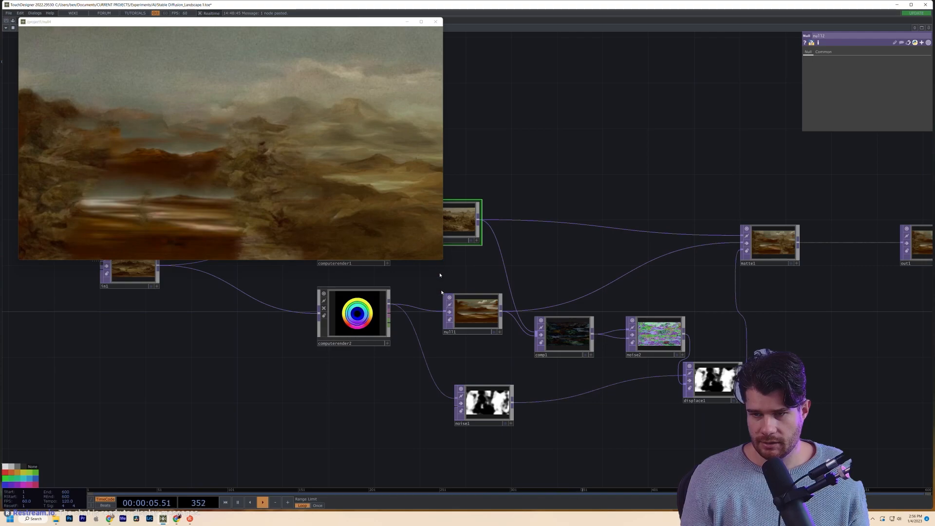
pyautogui.moveTo(471, 312); pyautogui.dragTo(448, 311)
pyautogui.moveTo(600, 266); pyautogui.dragTo(699, 359)
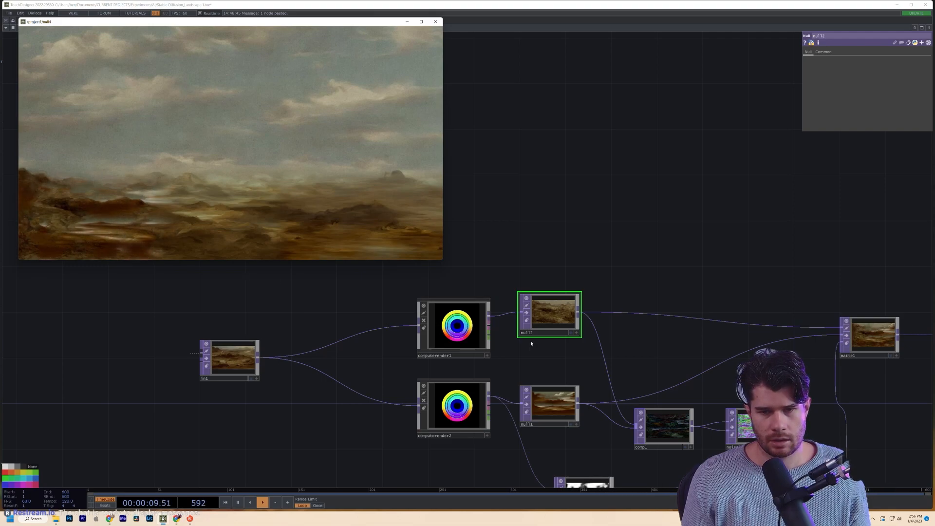
# - Check computerender2's settings and nudge null2 down into line with the render nodes
pyautogui.click(454, 412)
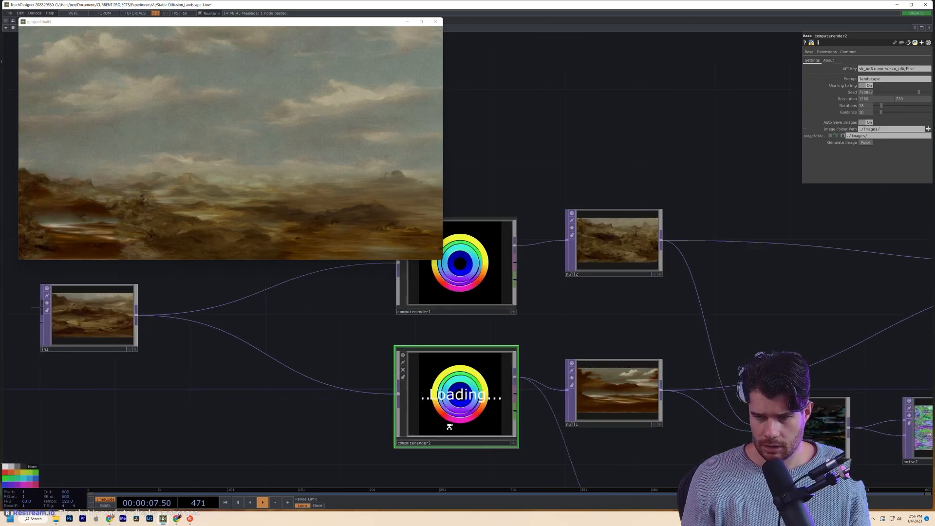
pyautogui.scroll(4, 453, 426)
pyautogui.moveTo(713, 283); pyautogui.dragTo(594, 282)
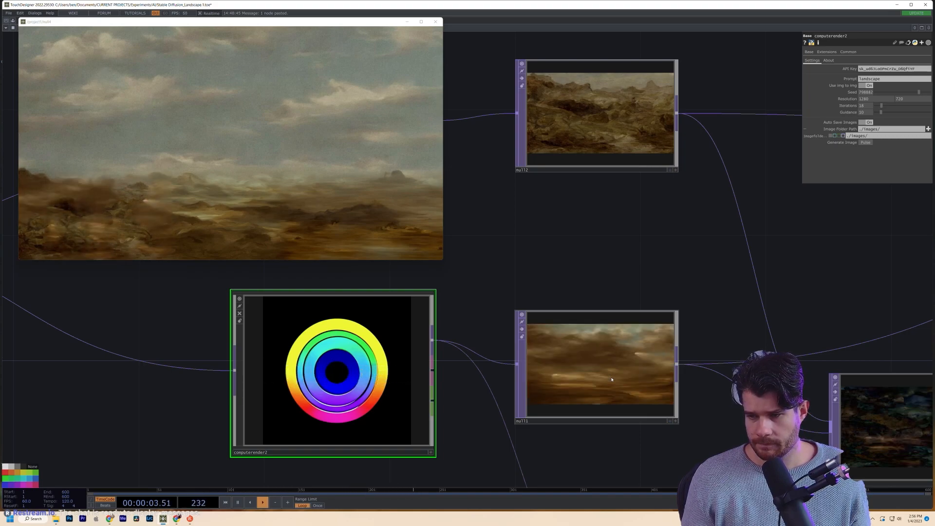
pyautogui.moveTo(571, 307); pyautogui.dragTo(573, 360)
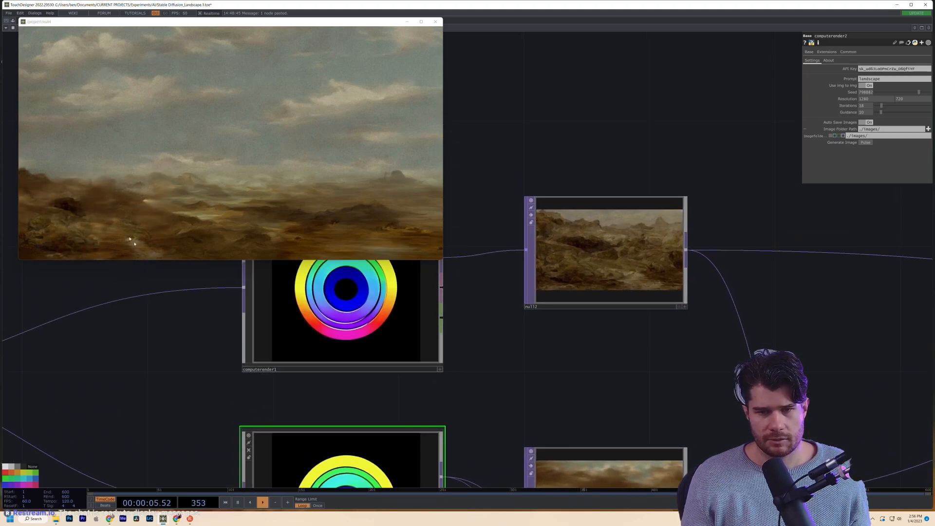
pyautogui.scroll(-5, 207, 287)
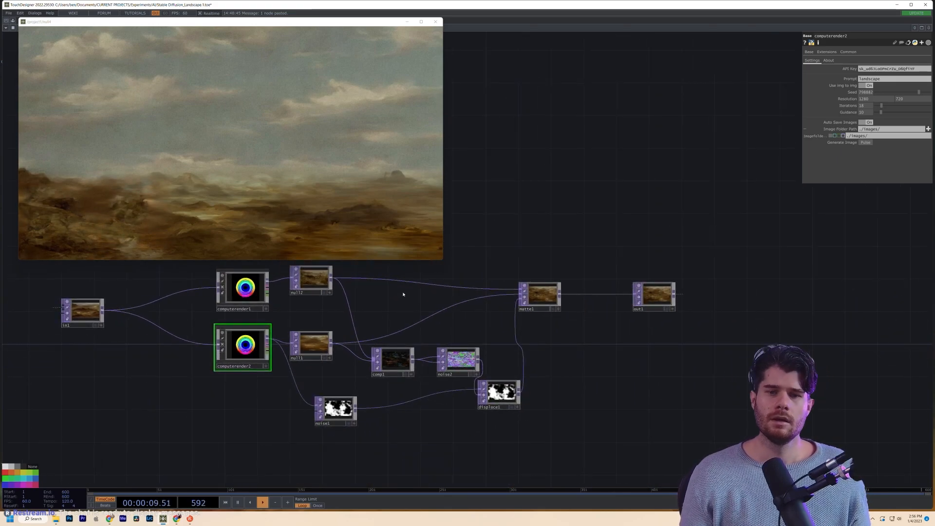
pyautogui.moveTo(369, 293); pyautogui.dragTo(449, 340)
pyautogui.moveTo(384, 329); pyautogui.dragTo(388, 334)
pyautogui.scroll(5, 344, 328)
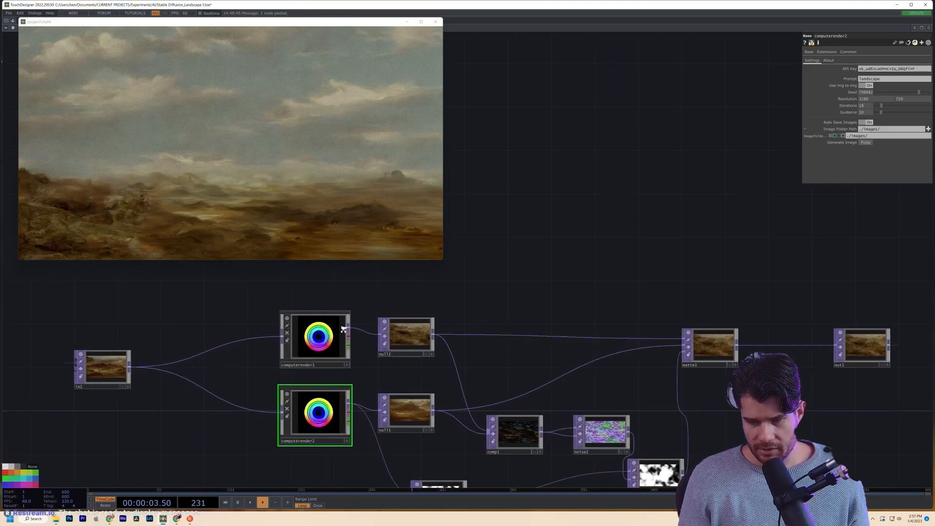
pyautogui.click(338, 315)
# - Launch the Component Editor for base4 via its right-click Customize Component option
pyautogui.moveTo(436, 287); pyautogui.dragTo(515, 405)
pyautogui.press('Tab')
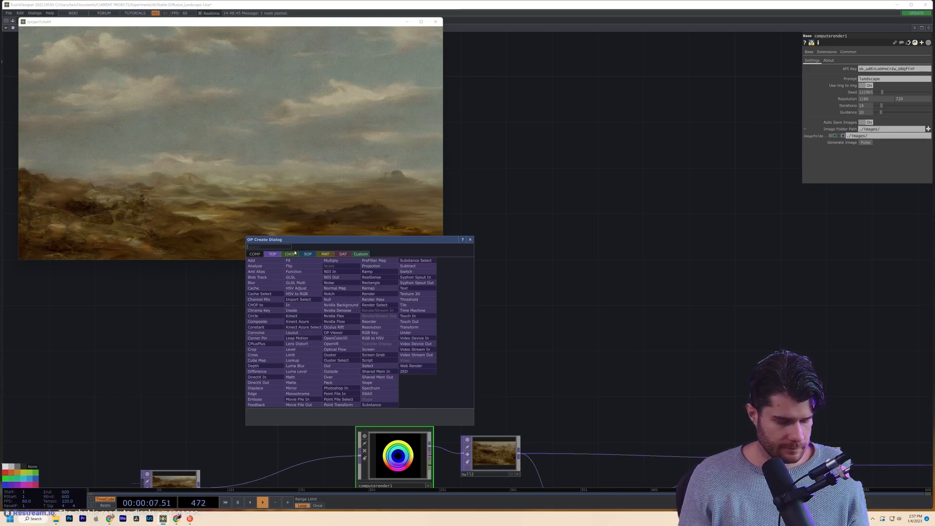
pyautogui.click(477, 325)
pyautogui.scroll(-10, 470, 326)
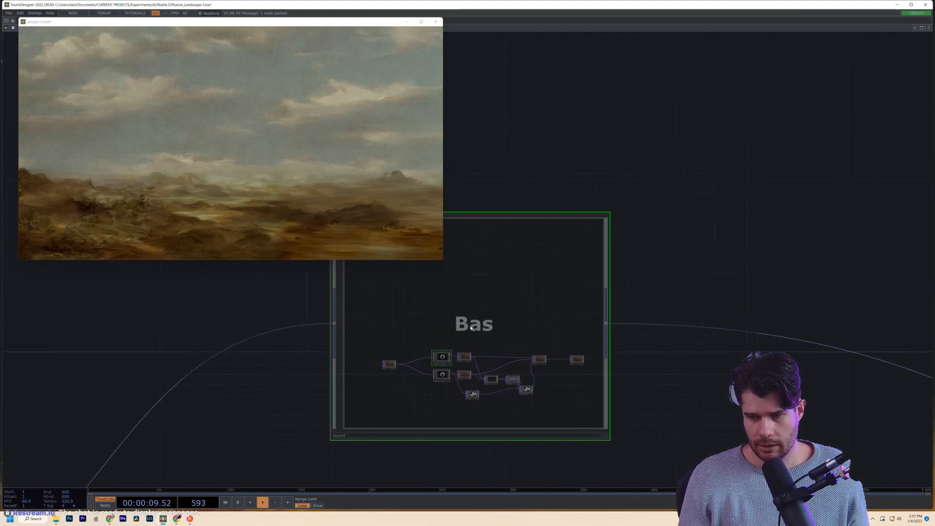
pyautogui.rightClick(471, 327)
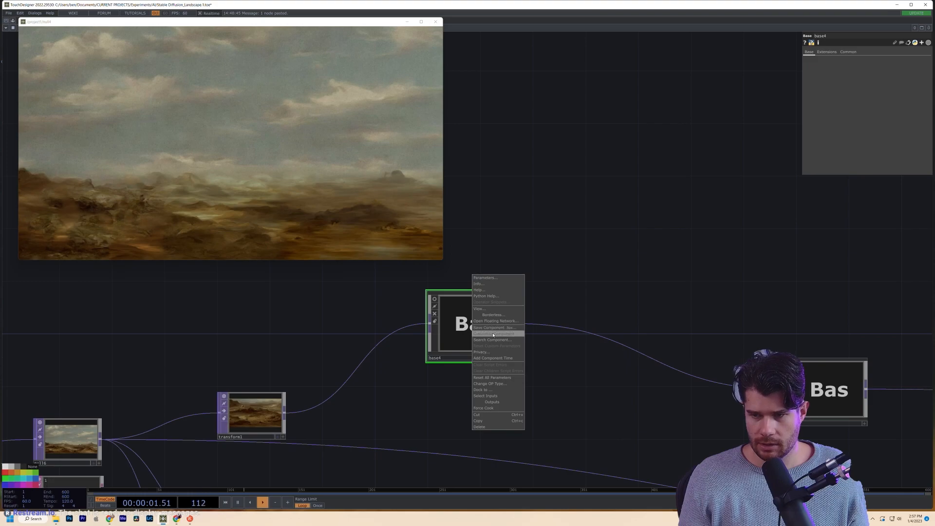
pyautogui.click(493, 334)
pyautogui.moveTo(467, 221); pyautogui.dragTo(611, 77)
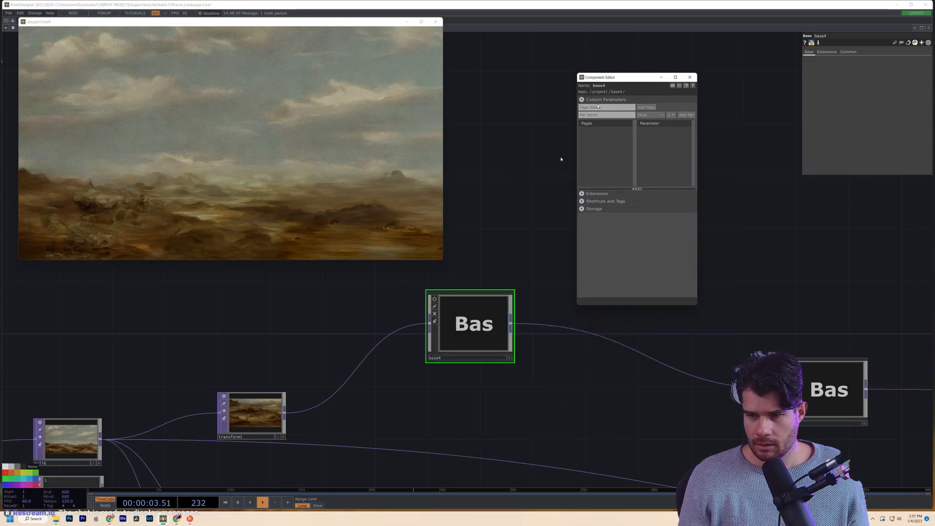
# - Enter base4 to view its network and pull up the custom parameter type list
pyautogui.doubleClick(463, 332)
pyautogui.moveTo(463, 333); pyautogui.dragTo(481, 357)
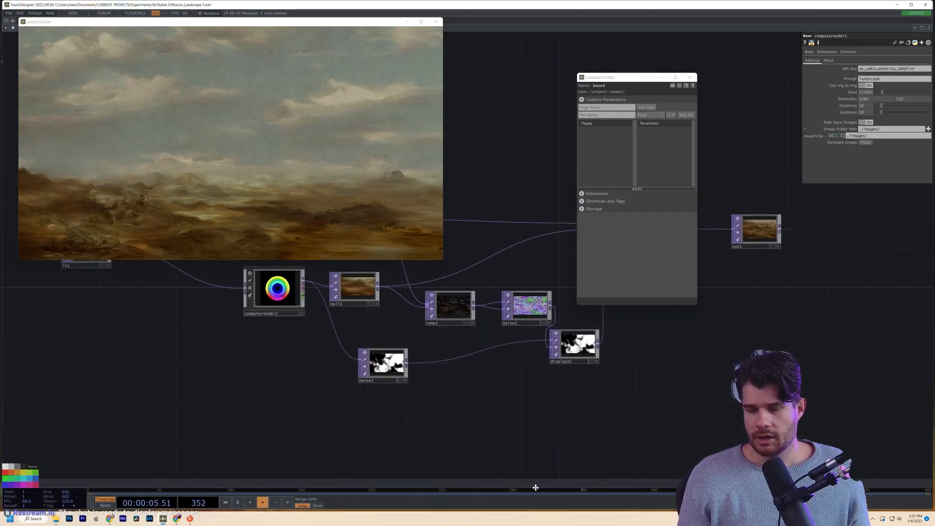
pyautogui.moveTo(212, 384); pyautogui.dragTo(310, 453)
pyautogui.moveTo(268, 299); pyautogui.dragTo(283, 416)
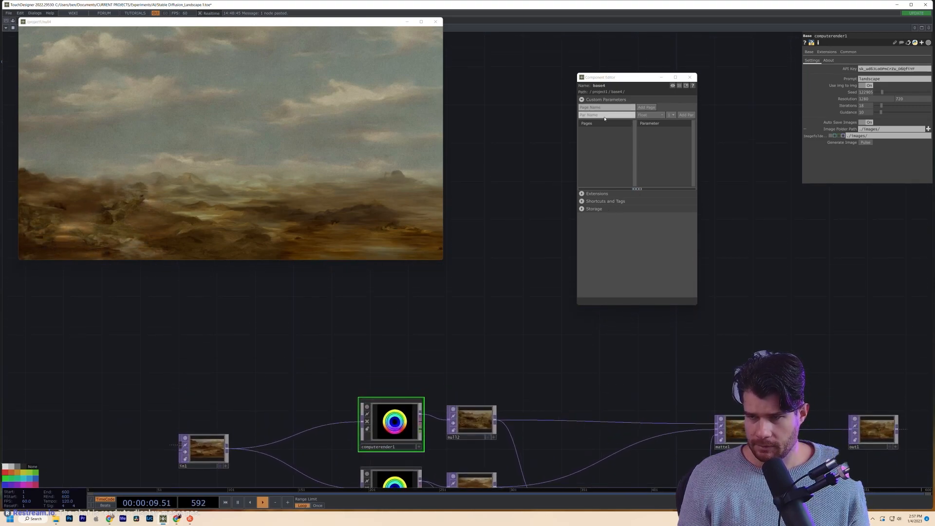
pyautogui.click(648, 114)
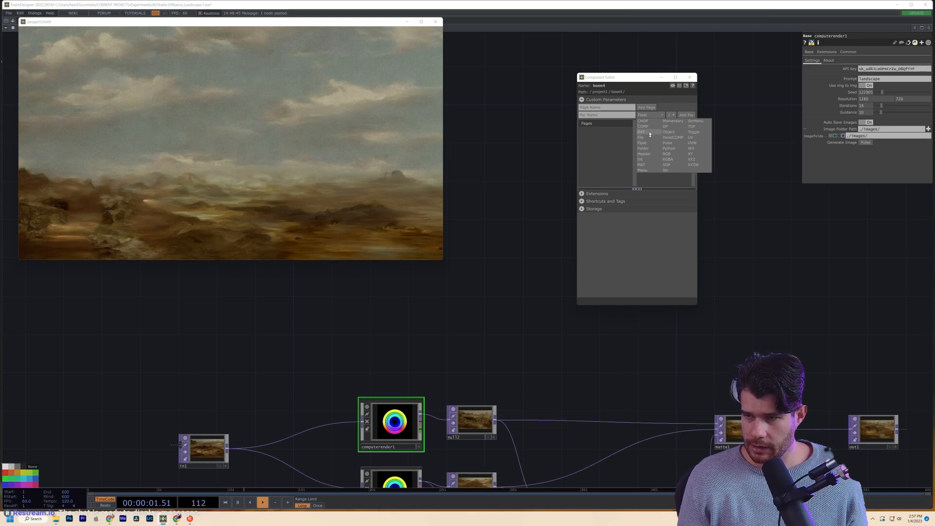
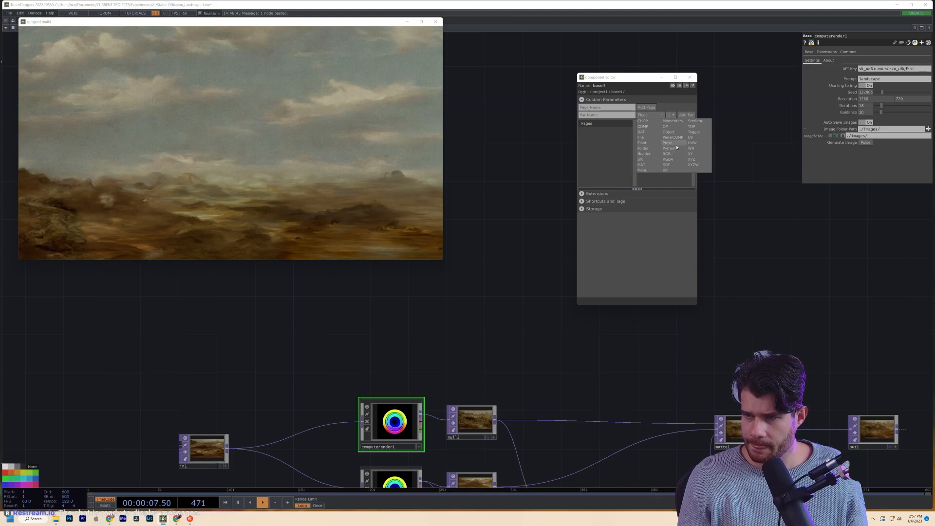
# - Add a Pulse custom parameter named NewImg to base4 and close the Component Editor
pyautogui.click(675, 144)
pyautogui.click(610, 116)
pyautogui.write('New')
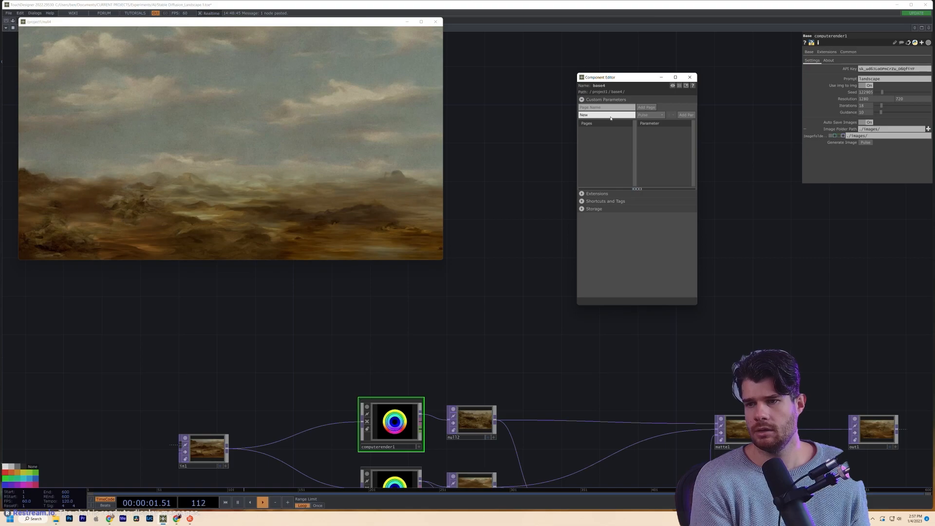
pyautogui.write('Img')
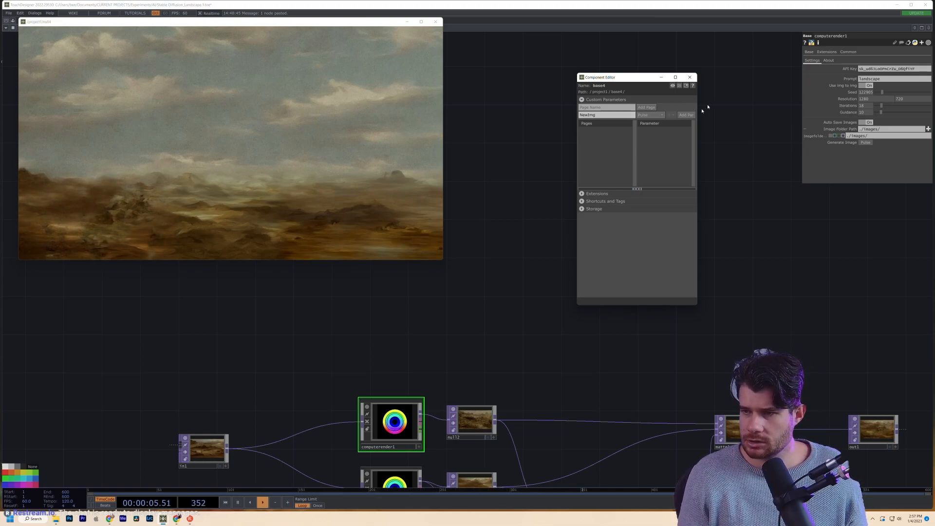
pyautogui.click(691, 116)
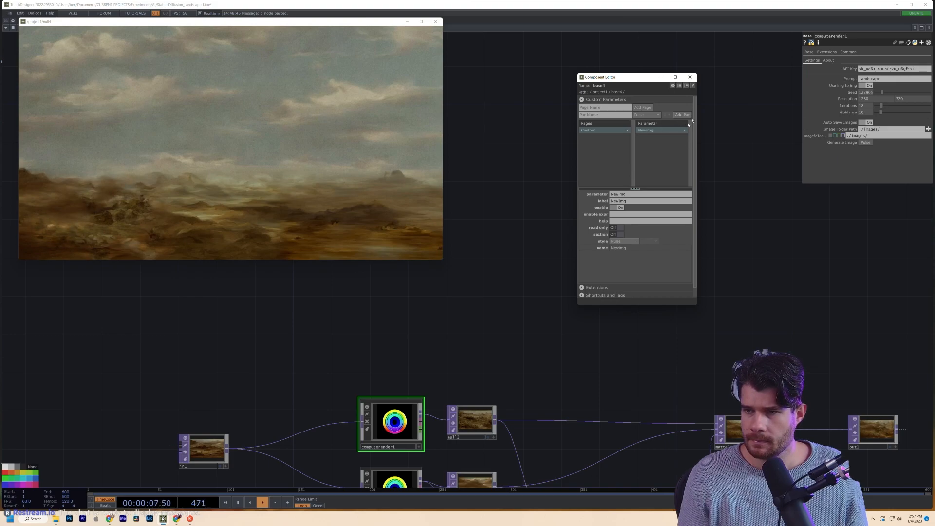
pyautogui.click(689, 77)
pyautogui.press('Tab')
pyautogui.write('p')
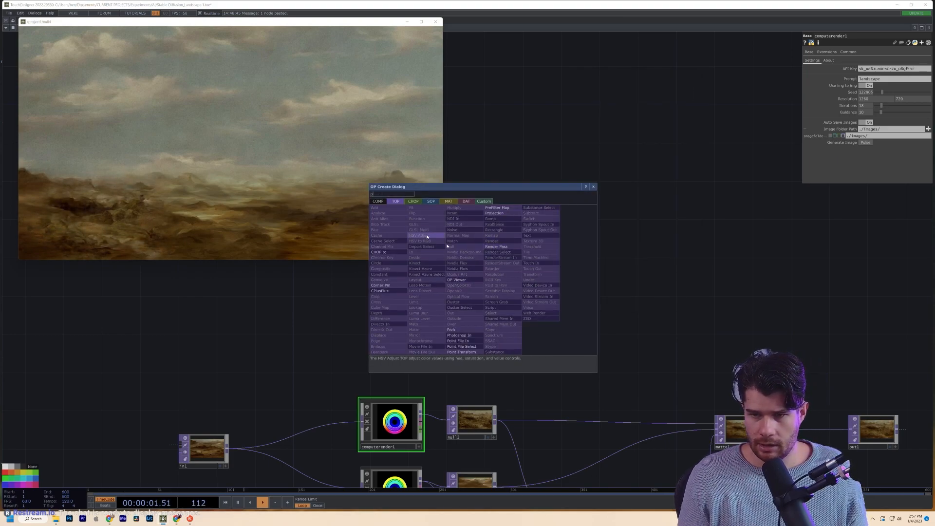
# - Add a Parameter CHOP, par1, to the network
pyautogui.click(412, 201)
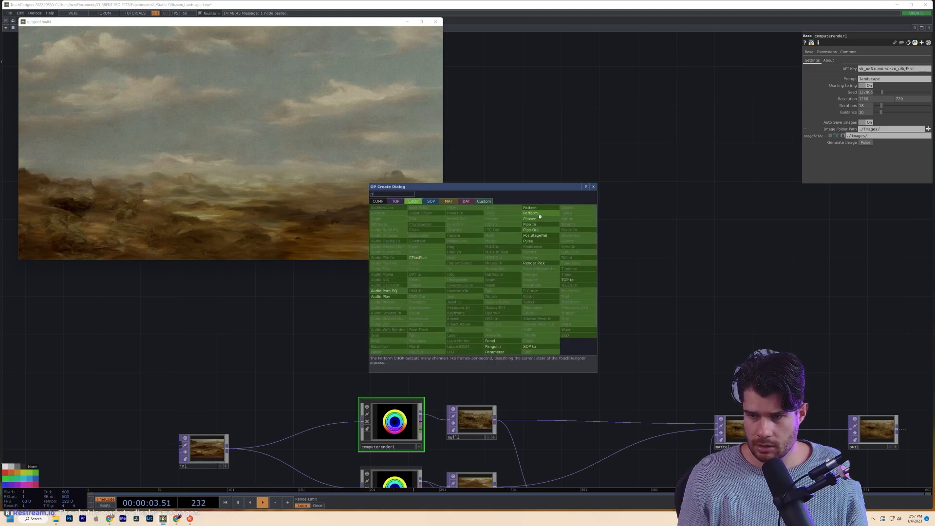
pyautogui.click(495, 352)
pyautogui.click(343, 354)
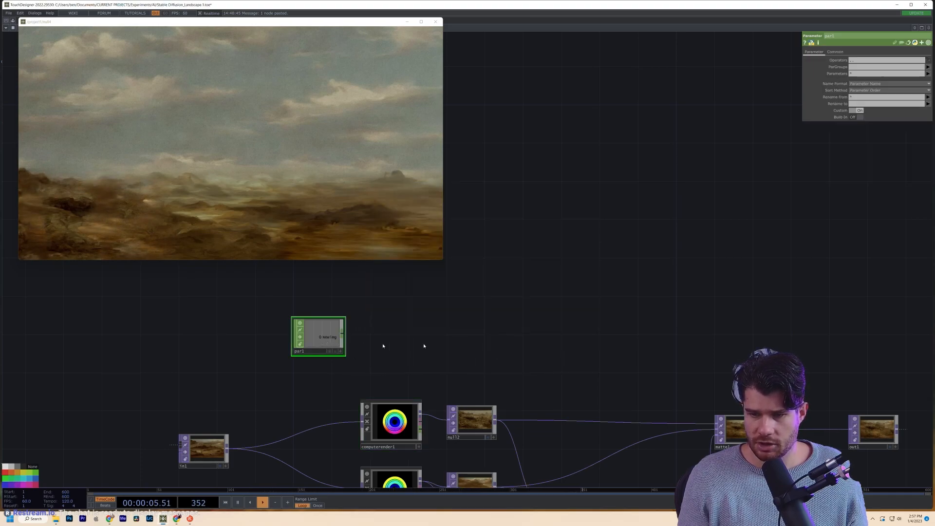
pyautogui.moveTo(386, 360); pyautogui.dragTo(390, 361)
# - Open base4's parameters in a floating window placed at the mid-right
pyautogui.moveTo(69, 21); pyautogui.dragTo(52, 62)
pyautogui.rightClick(82, 30)
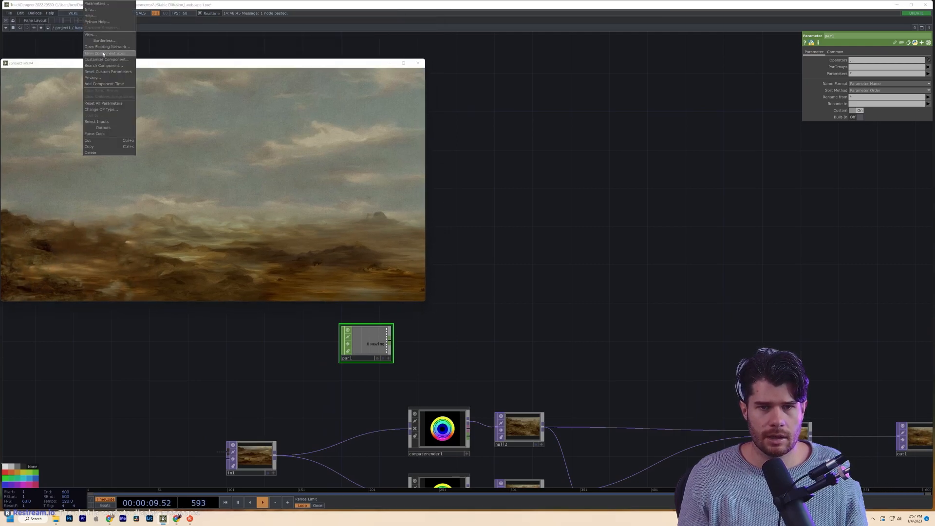
pyautogui.click(96, 3)
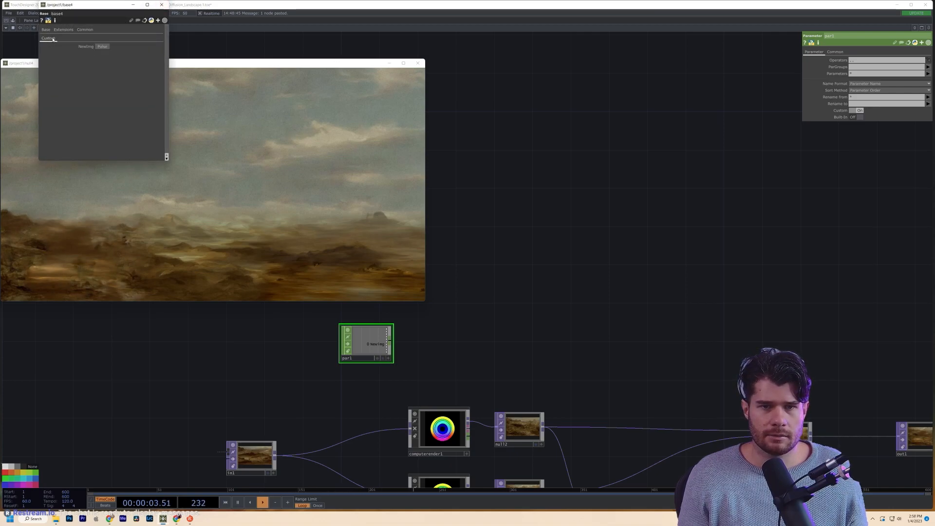
pyautogui.moveTo(86, 6); pyautogui.dragTo(610, 135)
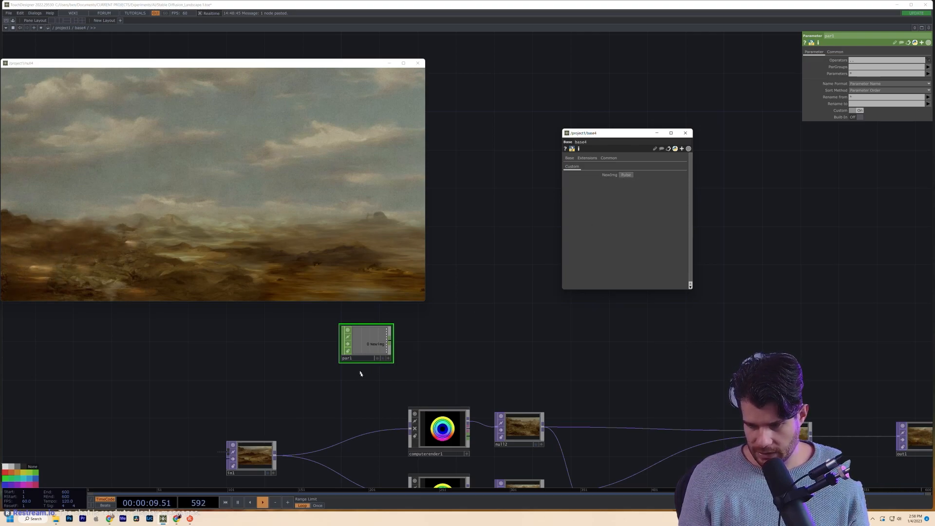
# - Reposition par1 up and to the left in the network
pyautogui.moveTo(363, 347); pyautogui.dragTo(391, 357)
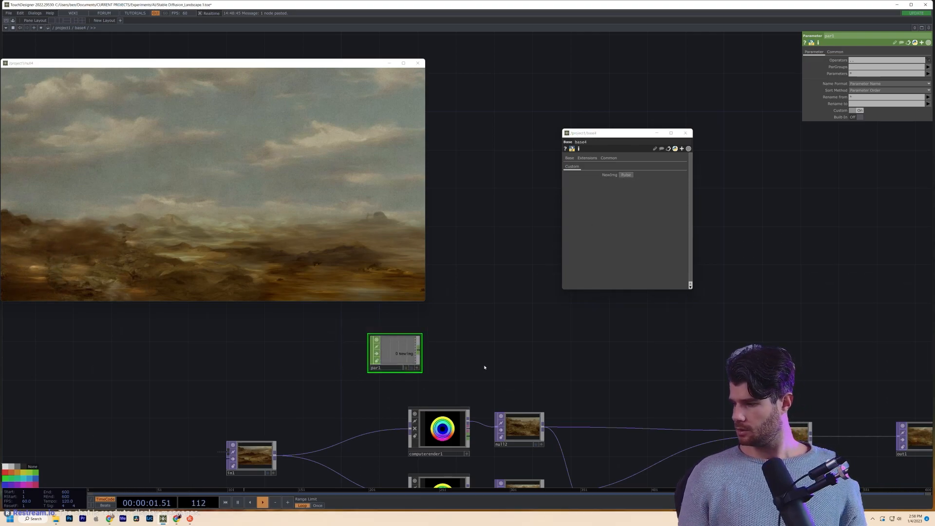
pyautogui.moveTo(410, 356); pyautogui.dragTo(447, 334)
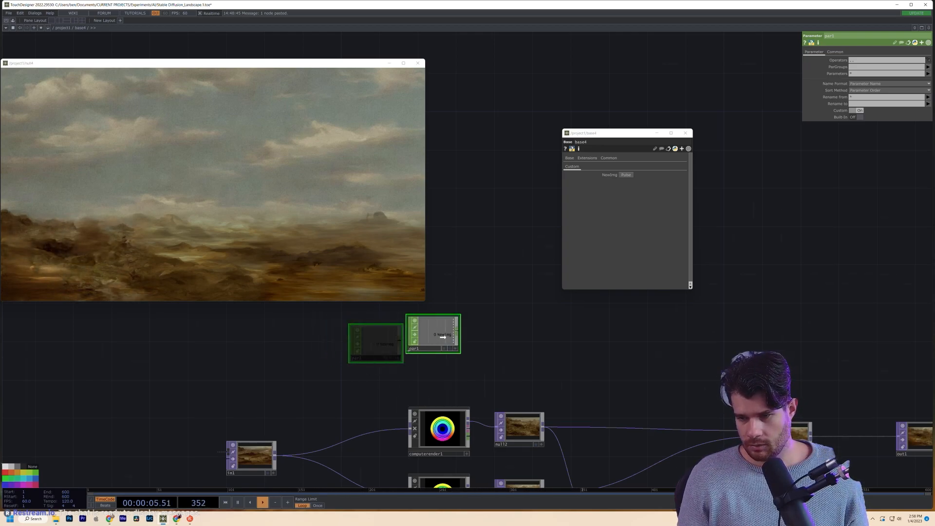
pyautogui.scroll(3, 543, 436)
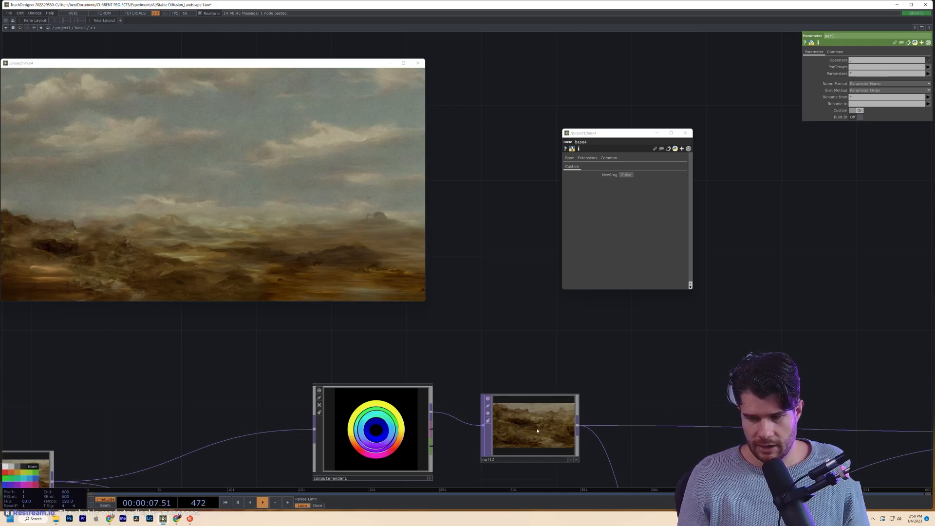
# - Inspect null2's settings
pyautogui.click(537, 430)
pyautogui.scroll(-3, 438, 450)
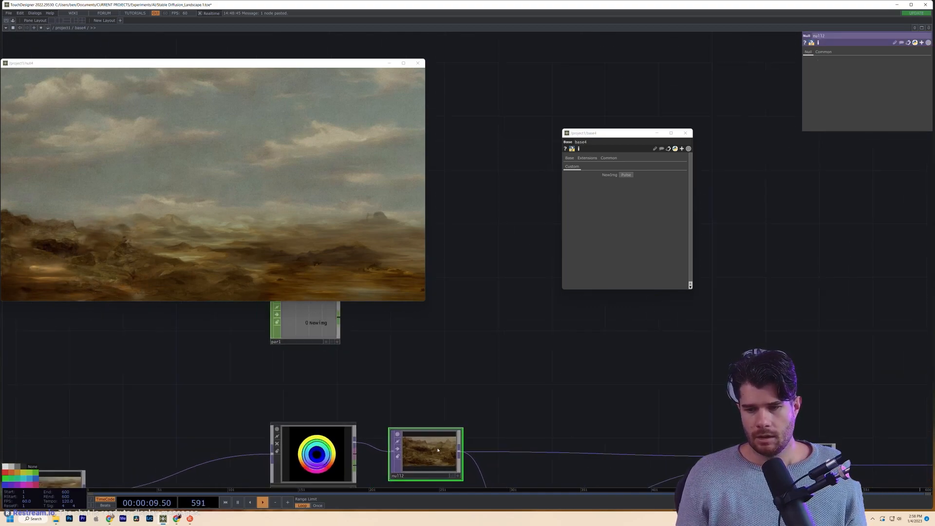
pyautogui.scroll(2, 438, 450)
pyautogui.scroll(-2, 436, 443)
# - Add a Cache TOP, cache1, and wire null2's image into it
pyautogui.press('Tab')
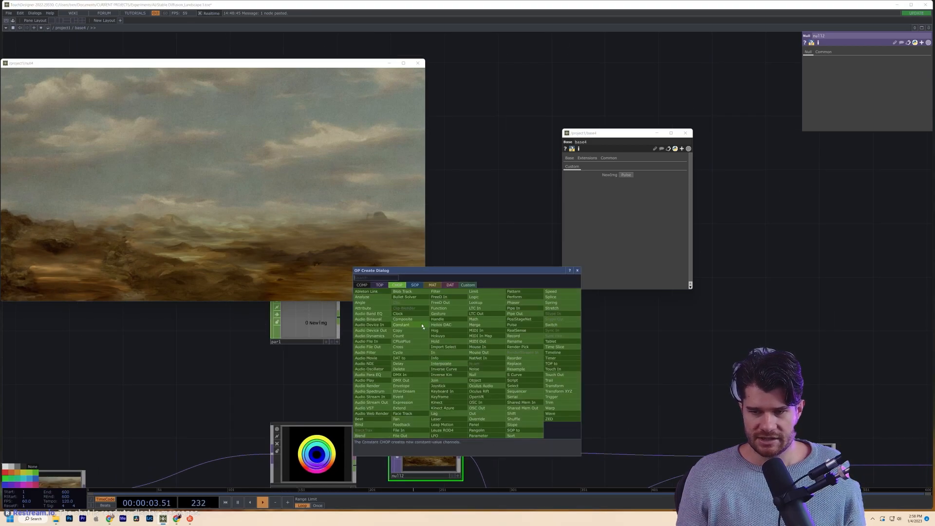
pyautogui.click(379, 285)
pyautogui.write('ca')
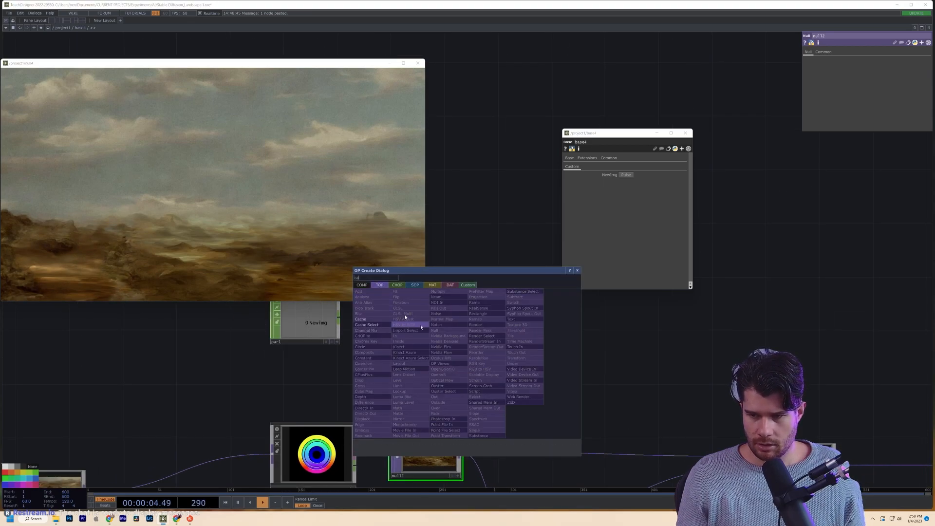
pyautogui.click(360, 319)
pyautogui.click(528, 373)
pyautogui.moveTo(481, 432); pyautogui.dragTo(421, 318)
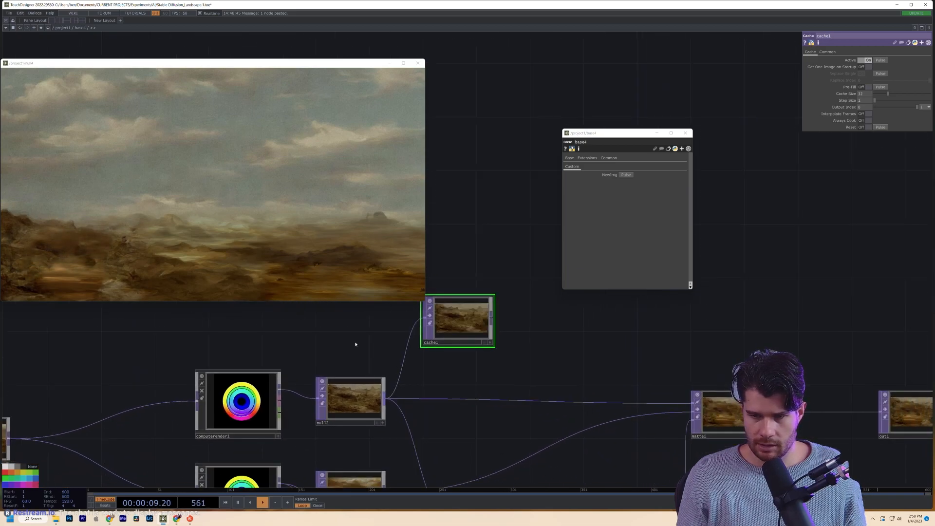
# - Check computerender1's settings and cache1's settings, including Cache Size 32
pyautogui.click(241, 407)
pyautogui.moveTo(467, 371); pyautogui.dragTo(482, 413)
pyautogui.click(479, 363)
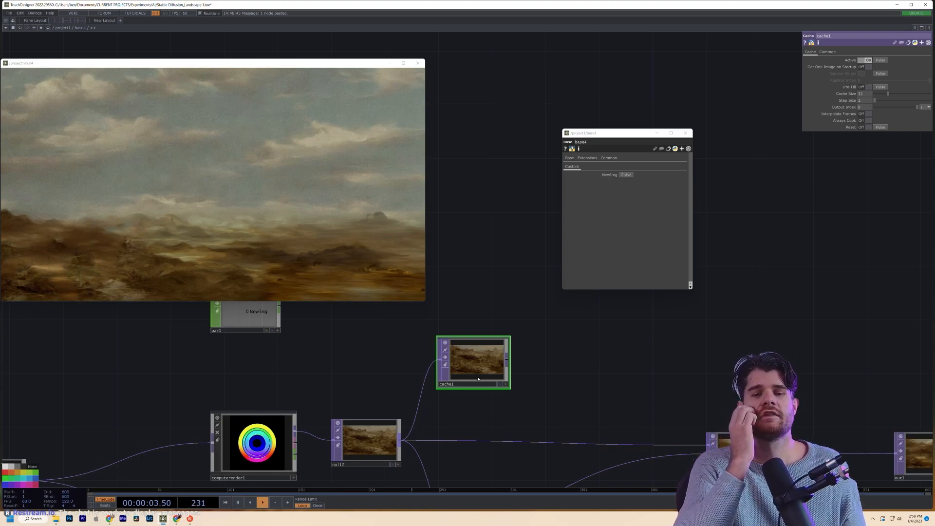
pyautogui.moveTo(543, 371); pyautogui.dragTo(564, 404)
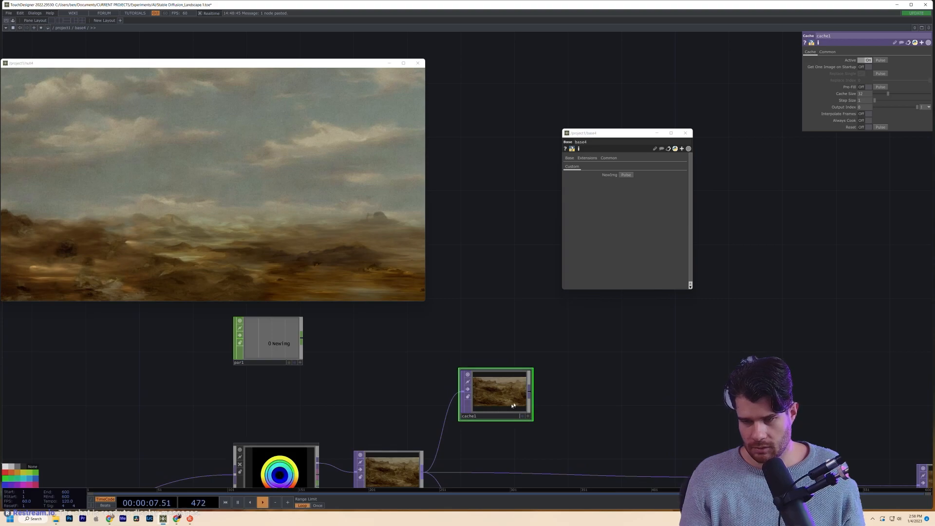
# - Move par1 further left in the network
pyautogui.moveTo(286, 347); pyautogui.dragTo(292, 373)
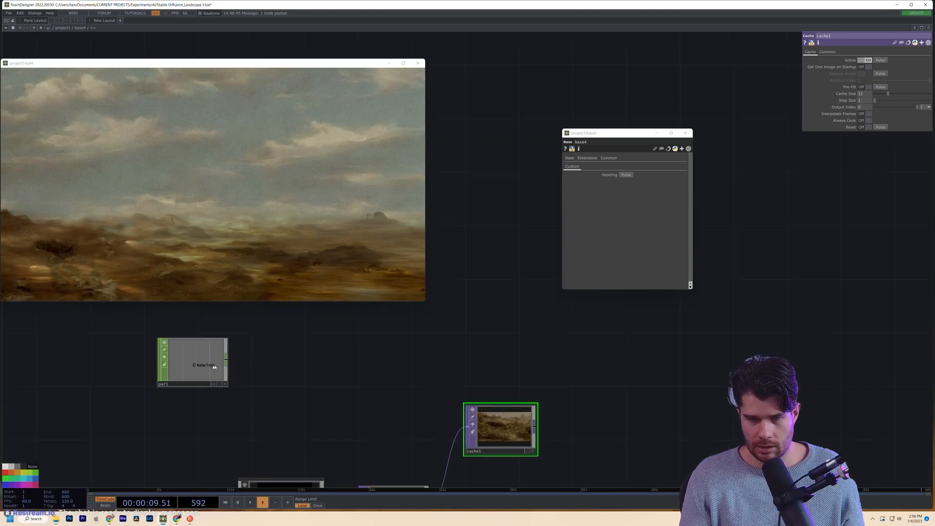
pyautogui.moveTo(216, 368); pyautogui.dragTo(135, 342)
pyautogui.press('Tab')
# - Add a Switch CHOP, switch1, and wire par1 into it
pyautogui.write('sw')
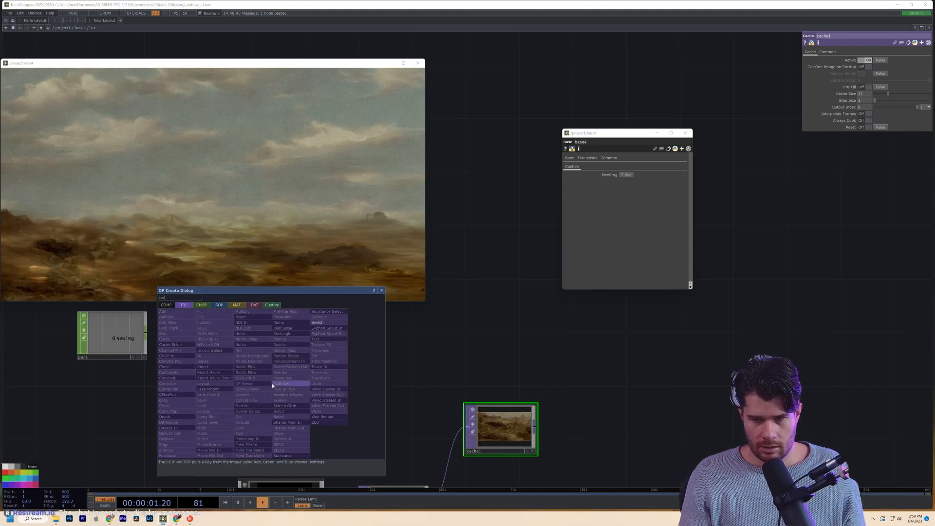
pyautogui.click(200, 305)
pyautogui.press('Return')
pyautogui.moveTo(145, 333); pyautogui.dragTo(239, 358)
pyautogui.moveTo(374, 417); pyautogui.dragTo(380, 331)
# - Line switch1 up close beside par1
pyautogui.moveTo(258, 375); pyautogui.dragTo(201, 486)
pyautogui.moveTo(235, 416); pyautogui.dragTo(249, 441)
pyautogui.moveTo(209, 386); pyautogui.dragTo(209, 376)
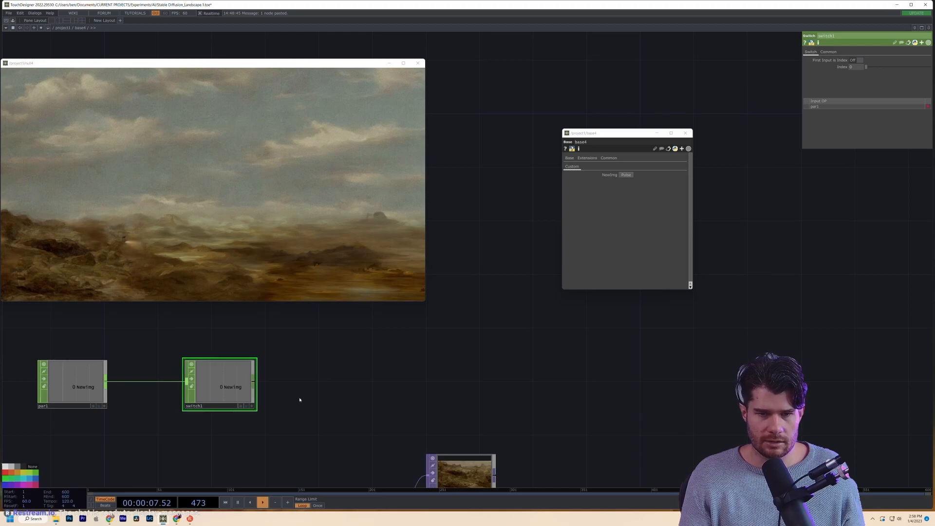
pyautogui.moveTo(300, 400); pyautogui.dragTo(350, 381)
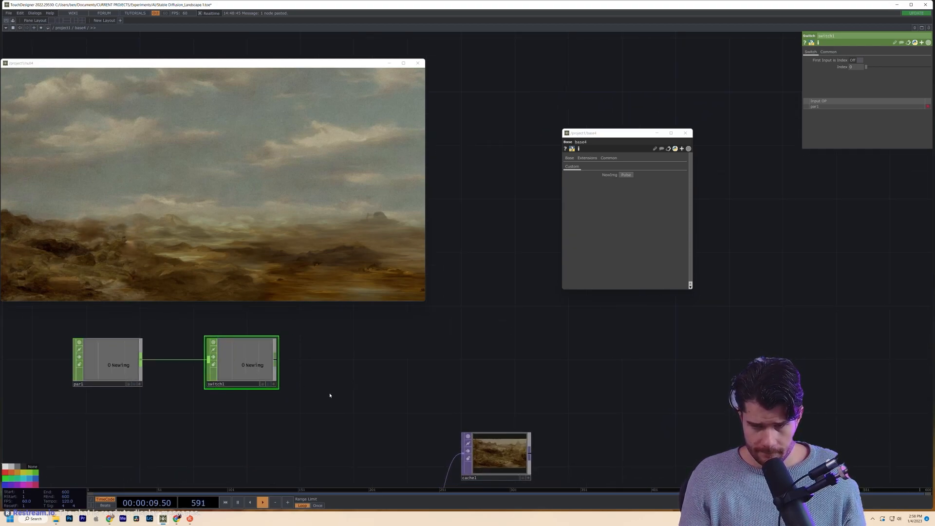
pyautogui.scroll(-3, 330, 392)
pyautogui.moveTo(256, 337); pyautogui.dragTo(246, 337)
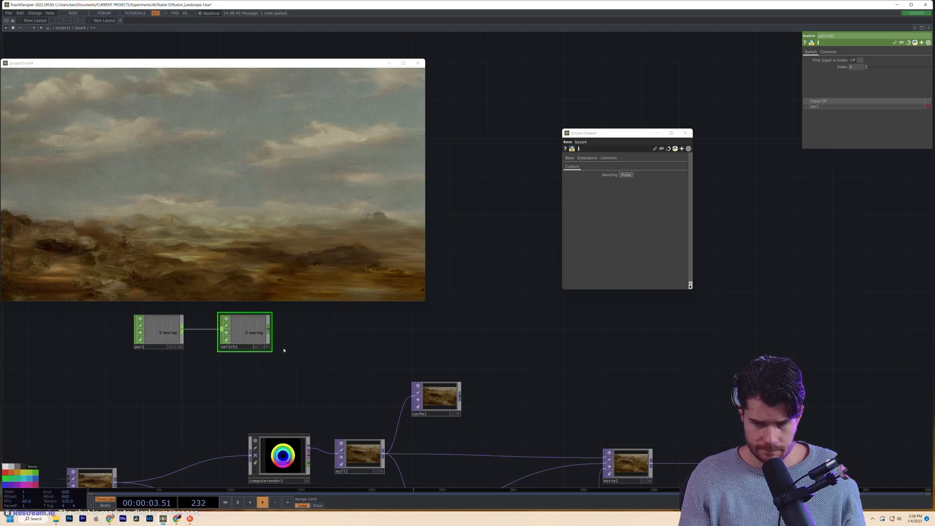
# - Bring cache1 into view and nudge it up and right
pyautogui.scroll(4, 292, 350)
pyautogui.moveTo(322, 359); pyautogui.dragTo(272, 397)
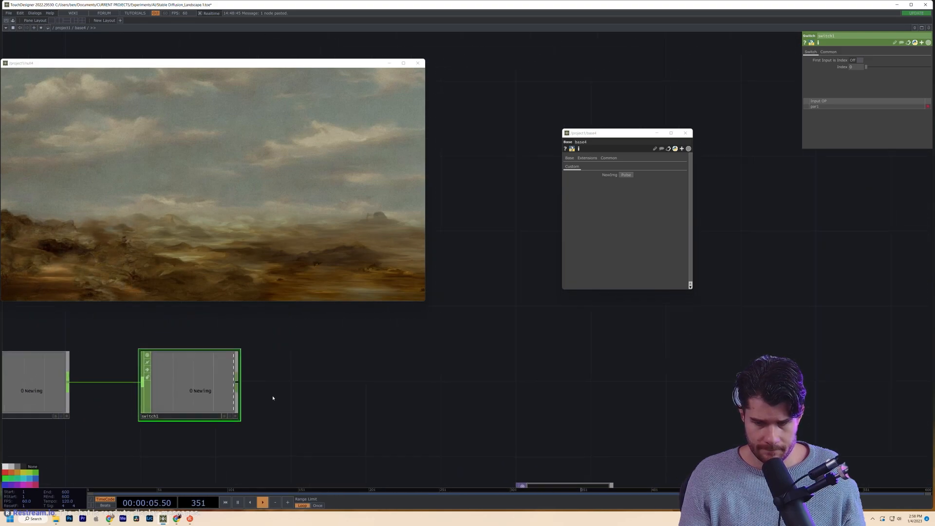
pyautogui.scroll(-2, 273, 397)
pyautogui.moveTo(539, 471); pyautogui.dragTo(541, 430)
pyautogui.moveTo(487, 442); pyautogui.dragTo(501, 429)
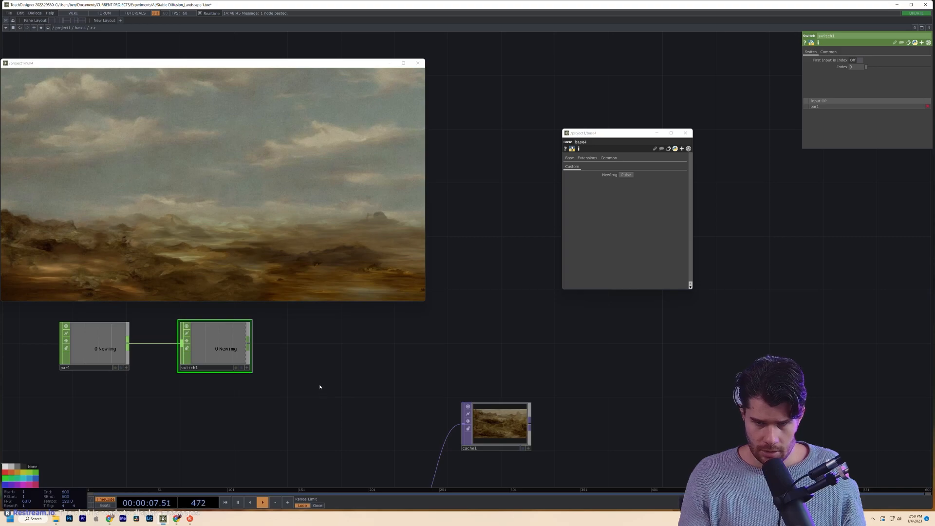
# - Add a Trigger CHOP, trigger1, fed by switch1
pyautogui.press('Tab')
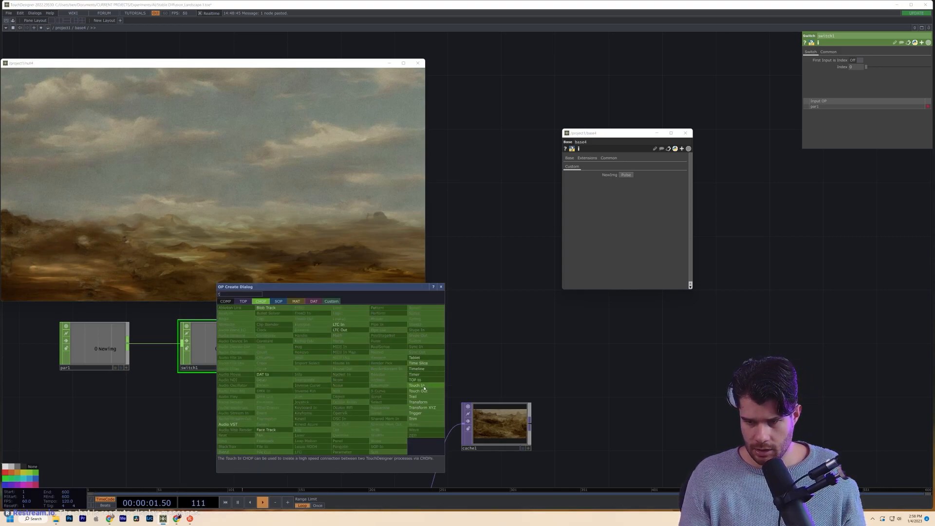
pyautogui.click(423, 413)
pyautogui.click(363, 359)
pyautogui.moveTo(248, 345); pyautogui.dragTo(328, 358)
pyautogui.moveTo(379, 365); pyautogui.dragTo(325, 340)
pyautogui.click(478, 408)
pyautogui.moveTo(660, 403); pyautogui.dragTo(649, 384)
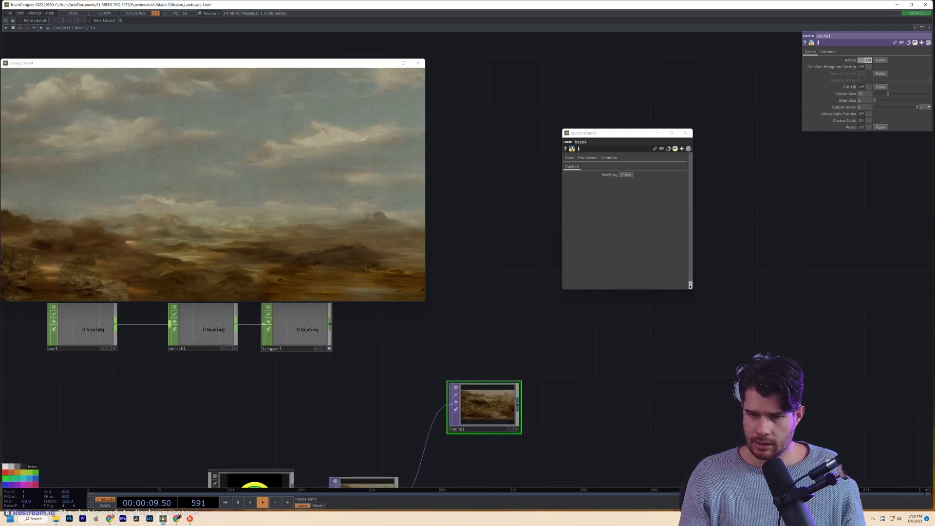
# - Review trigger1's Attack and Sustain pages and fire the NewImg pulse twice to test it
pyautogui.moveTo(368, 377); pyautogui.dragTo(397, 408)
pyautogui.moveTo(306, 361); pyautogui.dragTo(318, 347)
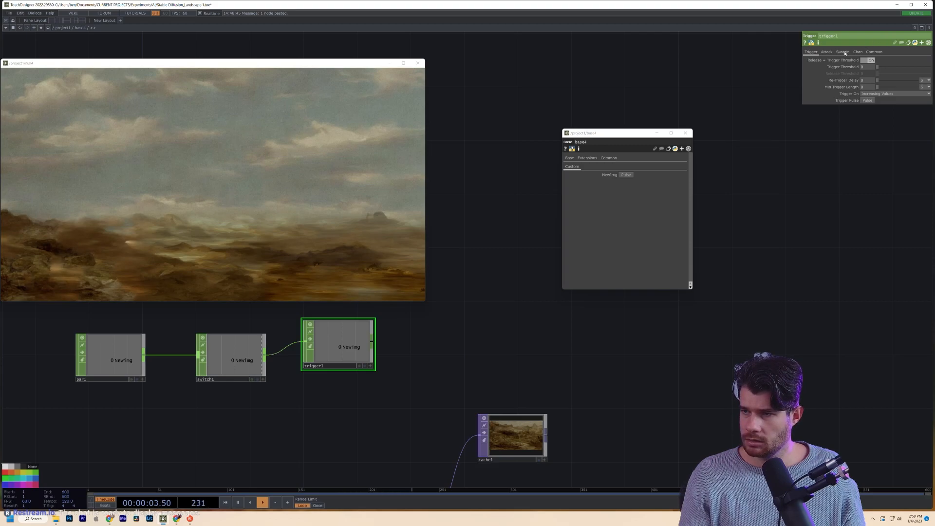
pyautogui.click(826, 52)
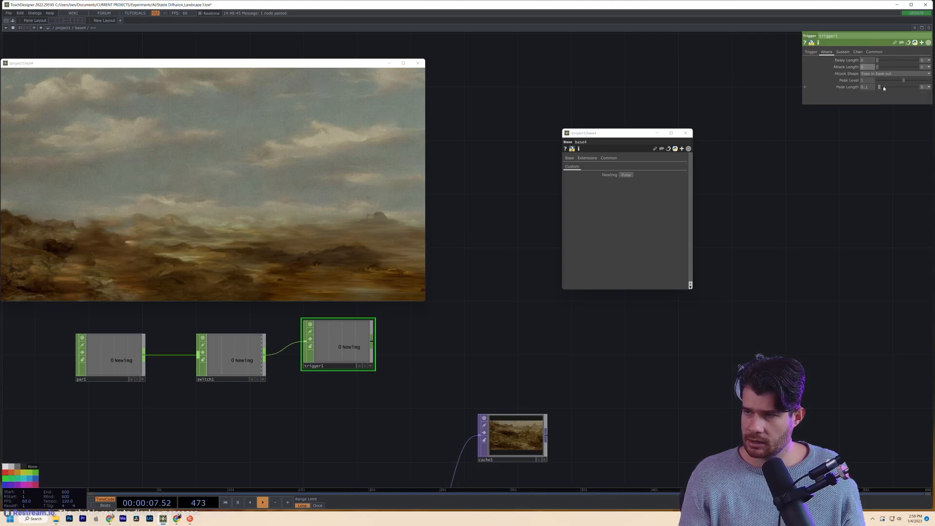
pyautogui.click(842, 52)
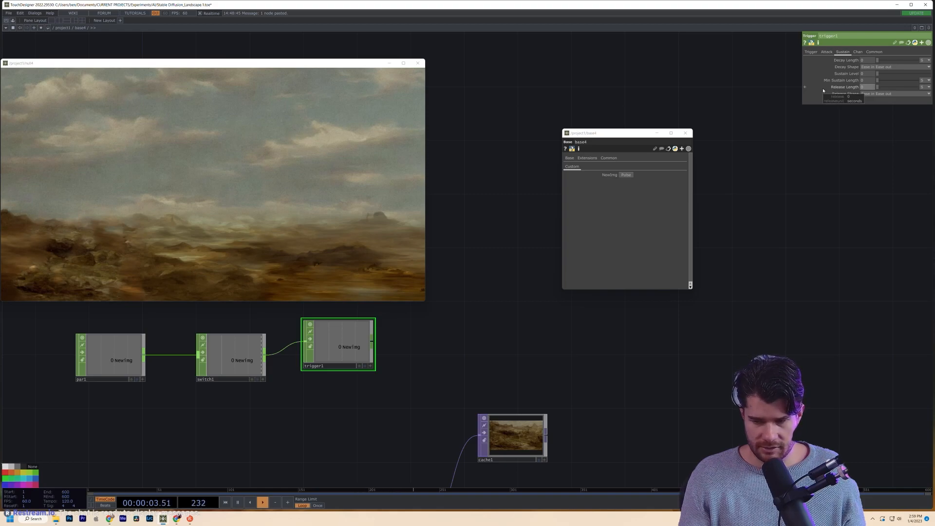
pyautogui.click(828, 52)
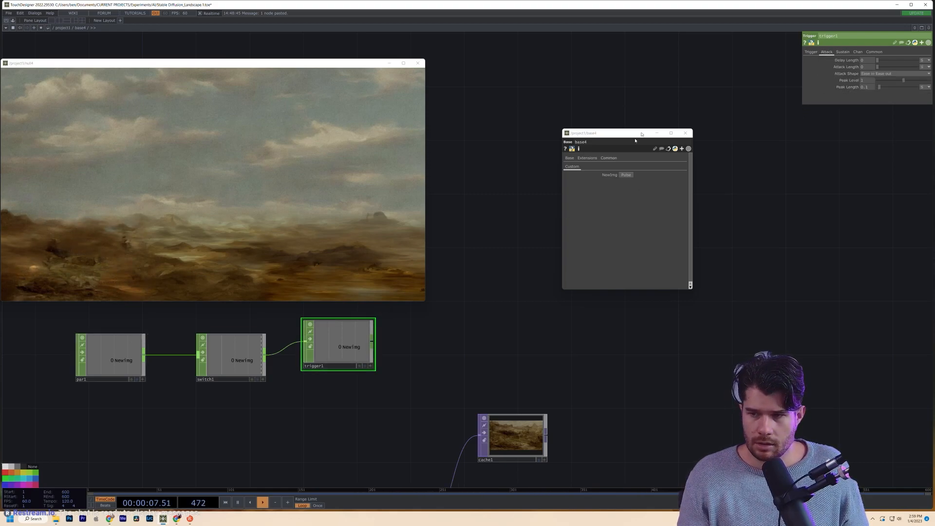
pyautogui.click(626, 175)
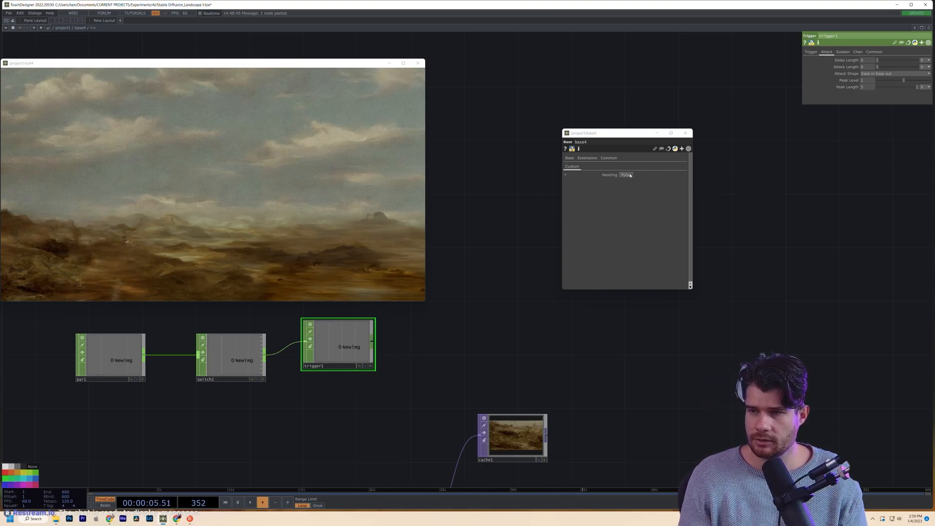
pyautogui.click(630, 175)
# - Line trigger1 up with switch1 and turn cache1's Active off
pyautogui.moveTo(392, 323); pyautogui.dragTo(393, 306)
pyautogui.moveTo(340, 325); pyautogui.dragTo(341, 338)
pyautogui.moveTo(409, 384); pyautogui.dragTo(464, 348)
pyautogui.click(520, 420)
pyautogui.click(401, 337)
pyautogui.click(533, 408)
pyautogui.moveTo(474, 383); pyautogui.dragTo(559, 421)
pyautogui.click(861, 61)
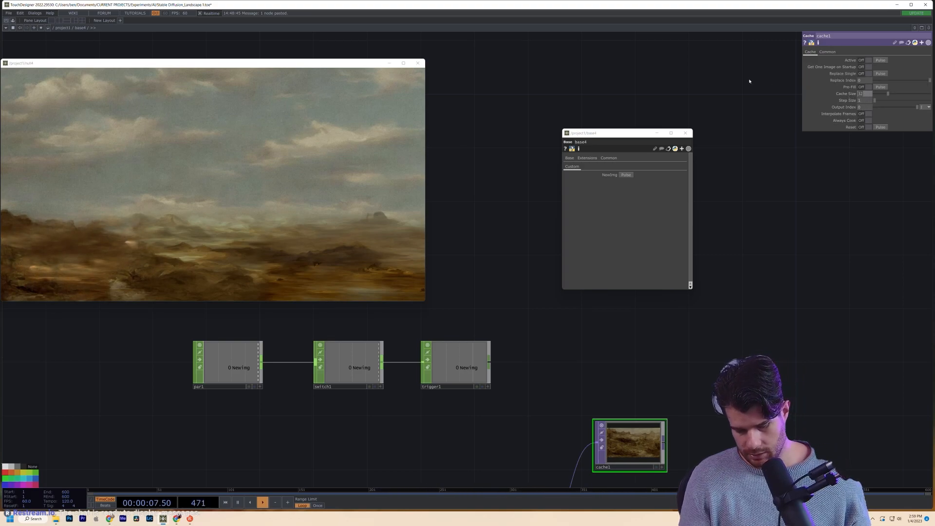
# - Link cache1's Active parameter to trigger1's Newimg channel
pyautogui.scroll(3, 468, 395)
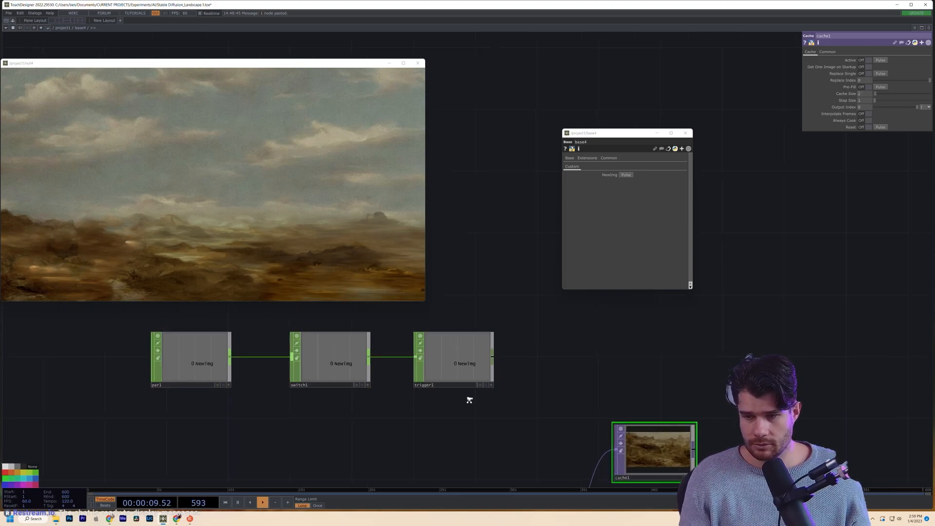
pyautogui.scroll(2, 466, 371)
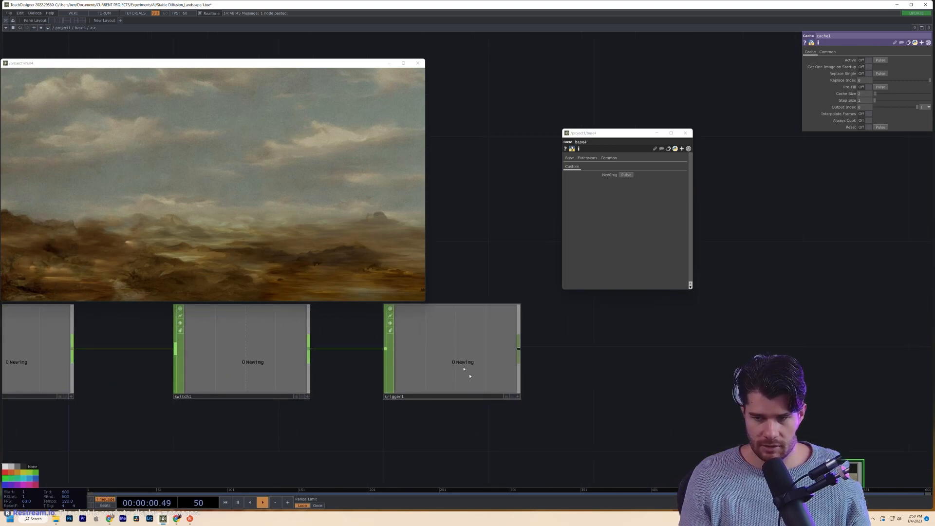
pyautogui.click(517, 397)
pyautogui.moveTo(480, 365); pyautogui.dragTo(847, 120)
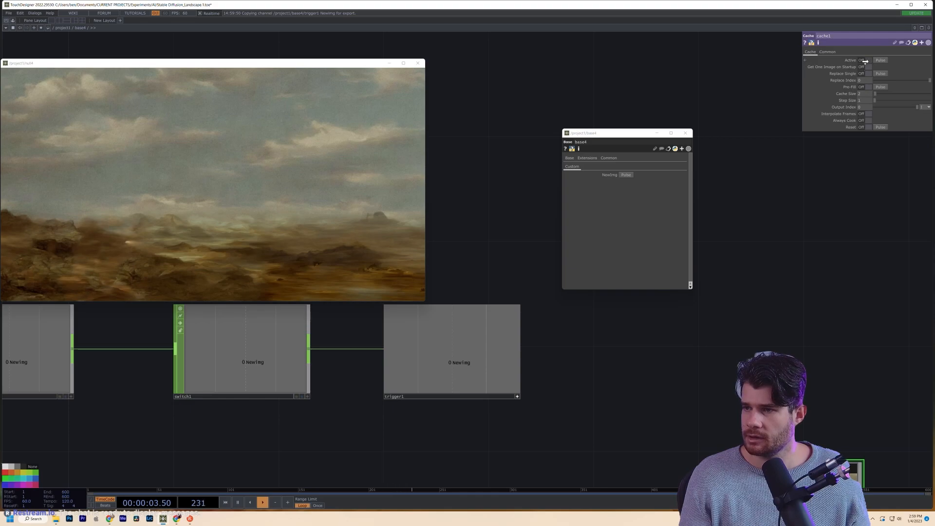
pyautogui.moveTo(864, 59); pyautogui.dragTo(866, 59)
pyautogui.click(867, 56)
pyautogui.moveTo(819, 278); pyautogui.dragTo(613, 221)
# - Invert the Active expression to 1-op('trigger1')['Newimg'].eval()
pyautogui.scroll(-2, 535, 371)
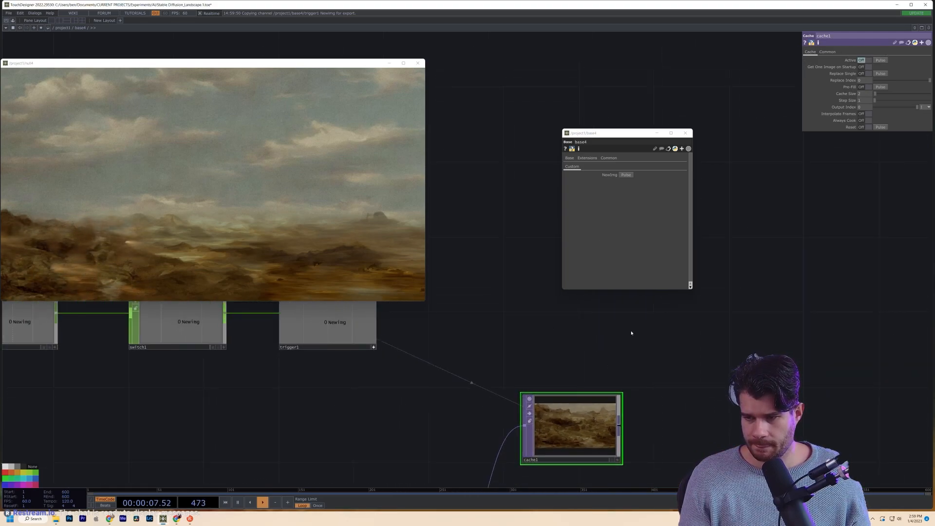
pyautogui.click(851, 60)
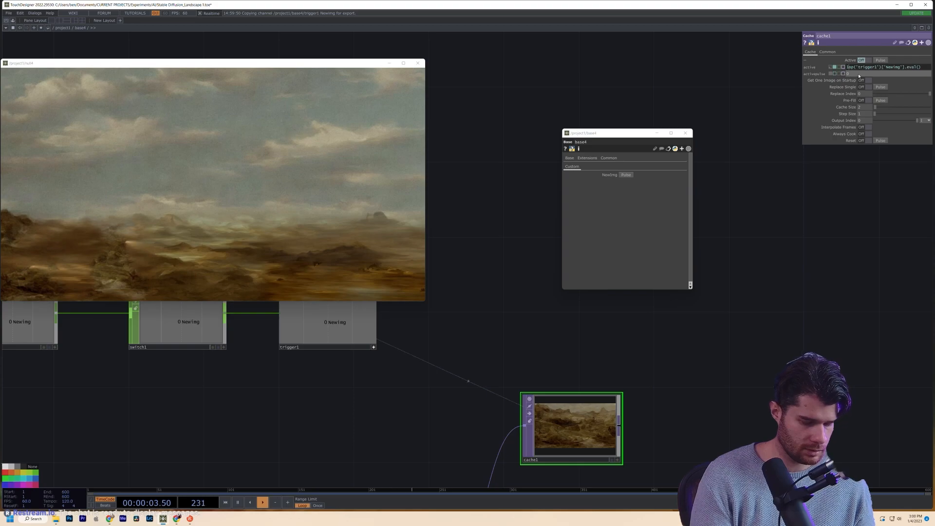
pyautogui.write('-')
pyautogui.click(874, 267)
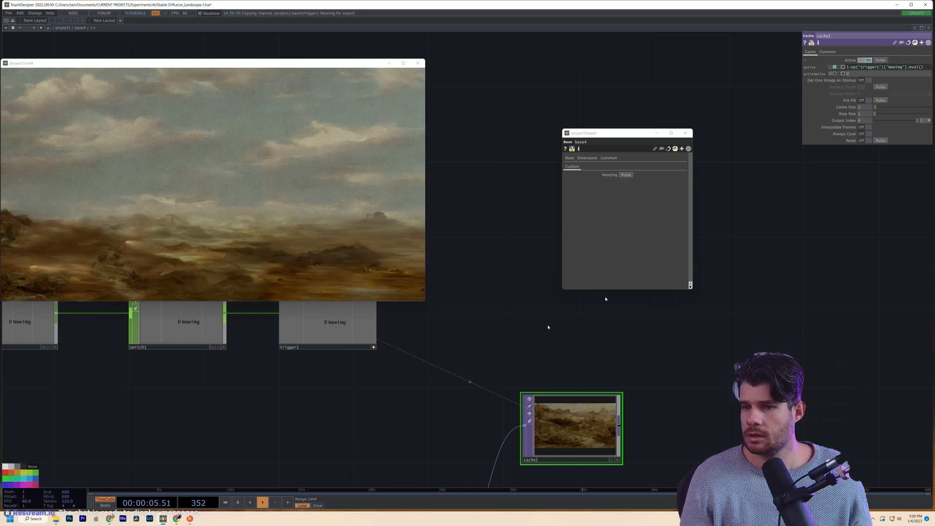
pyautogui.scroll(-5, 482, 326)
# - Wire a temporary Noise TOP, noise3, into cache1 and pulse NewImg to test the cache
pyautogui.press('Tab')
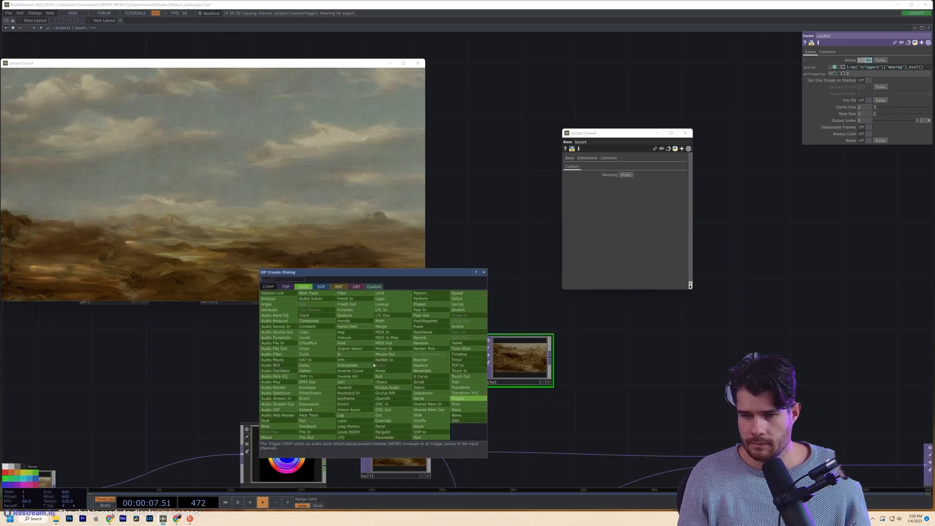
pyautogui.write('noi')
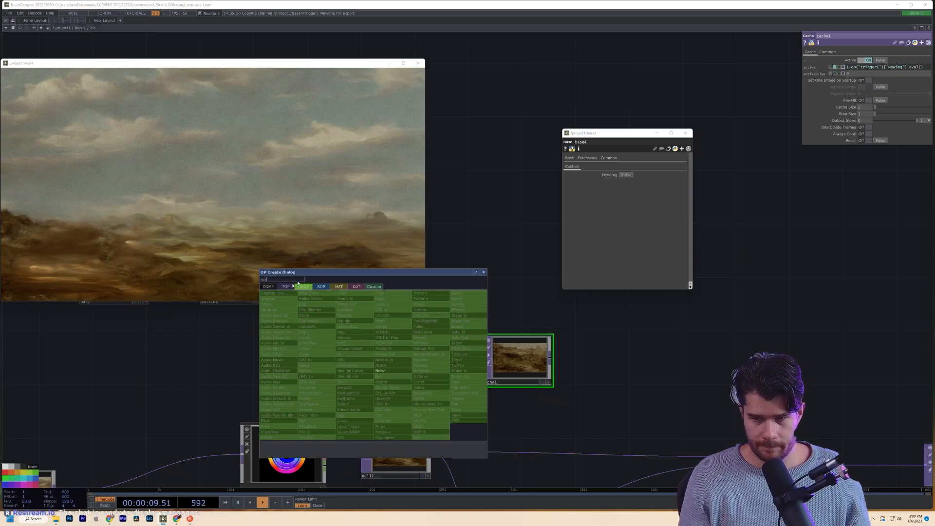
pyautogui.click(286, 286)
pyautogui.press('Return')
pyautogui.click(325, 374)
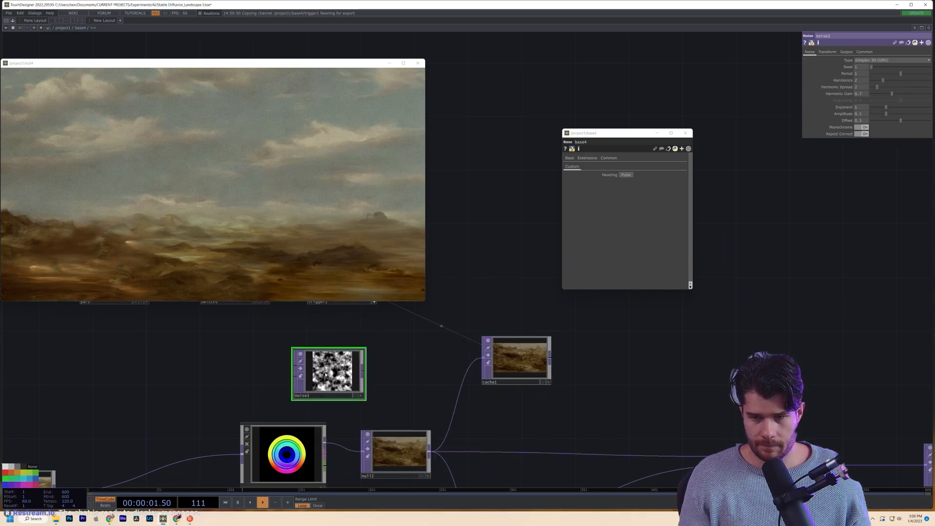
pyautogui.click(827, 52)
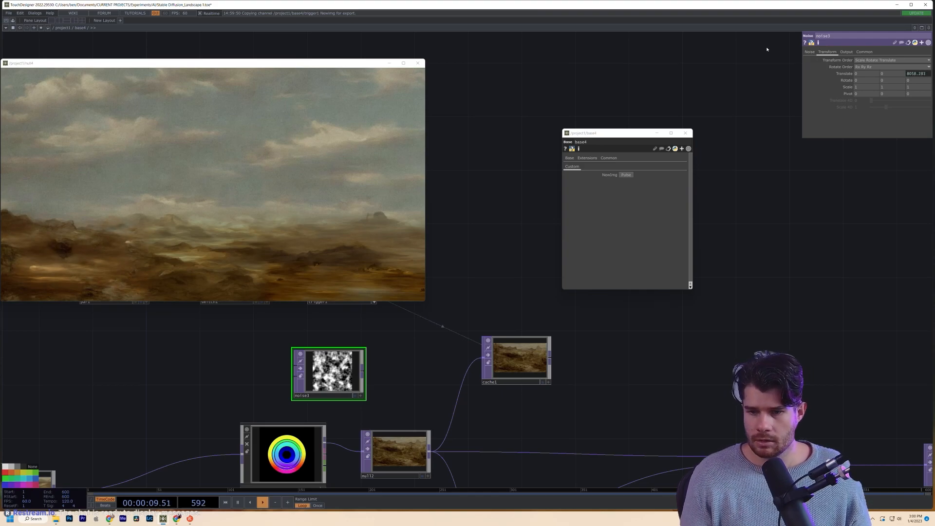
pyautogui.moveTo(363, 372); pyautogui.dragTo(485, 360)
pyautogui.moveTo(526, 334); pyautogui.dragTo(614, 371)
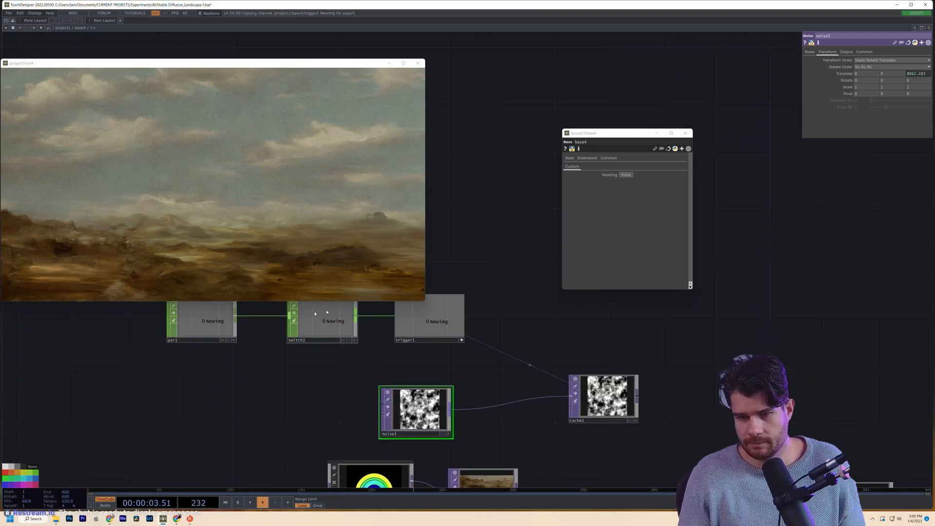
pyautogui.click(627, 174)
# - Add a Null CHOP, null1, fed by computerender1's channel output
pyautogui.moveTo(718, 451); pyautogui.dragTo(614, 387)
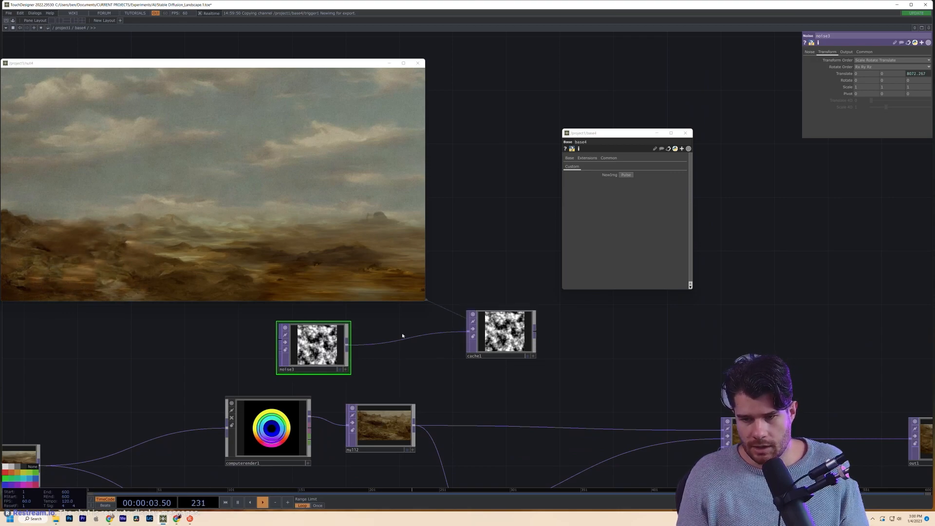
pyautogui.moveTo(400, 357); pyautogui.dragTo(410, 299)
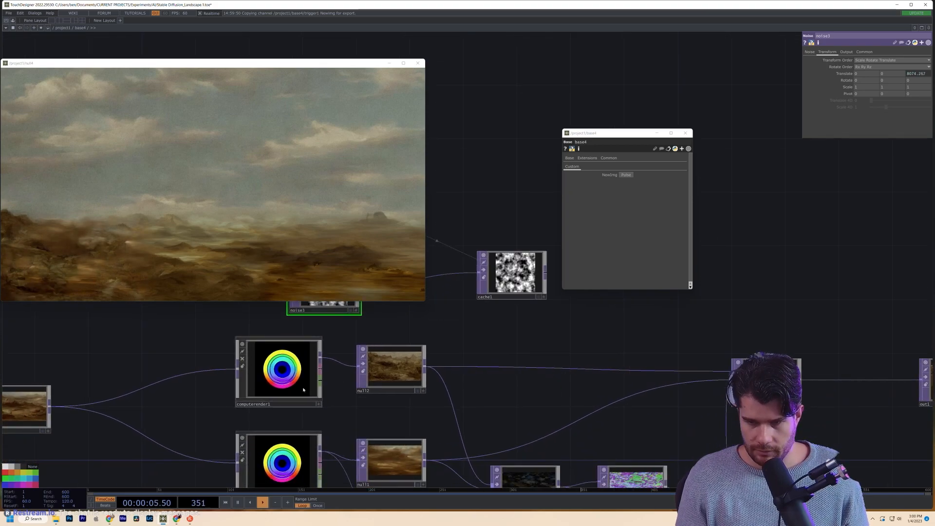
pyautogui.press('Tab')
pyautogui.click(453, 270)
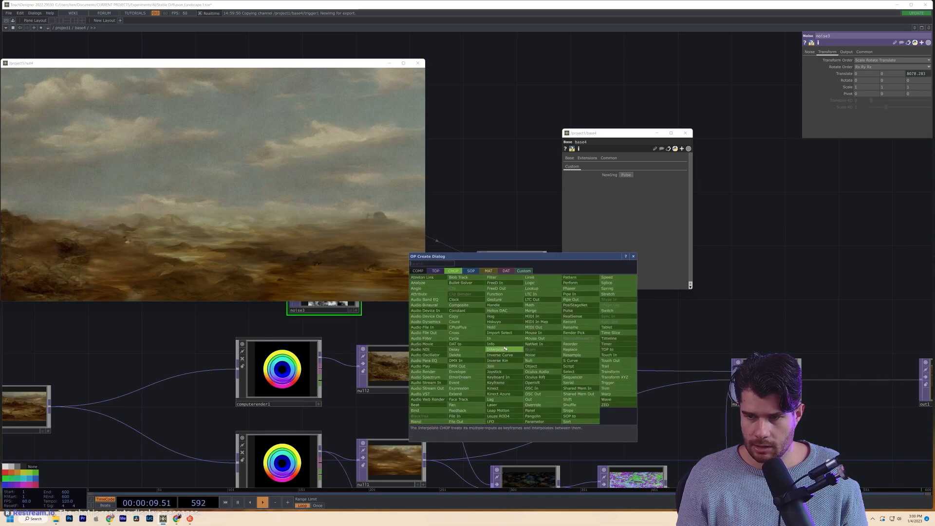
pyautogui.click(529, 361)
pyautogui.click(525, 329)
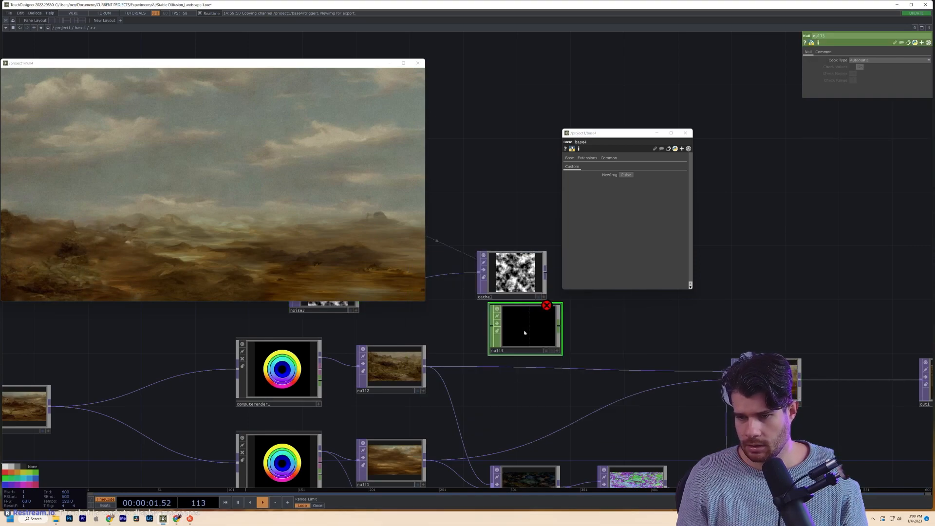
pyautogui.moveTo(320, 381); pyautogui.dragTo(516, 327)
# - Rearrange cache1, noise3 and null1, placing the null beside computerender1
pyautogui.moveTo(614, 329); pyautogui.dragTo(595, 416)
pyautogui.moveTo(503, 365); pyautogui.dragTo(625, 325)
pyautogui.moveTo(325, 379); pyautogui.dragTo(459, 338)
pyautogui.click(460, 338)
pyautogui.moveTo(506, 414); pyautogui.dragTo(345, 374)
# - Generate a new image from computerender1
pyautogui.click(257, 457)
pyautogui.moveTo(459, 364); pyautogui.dragTo(489, 331)
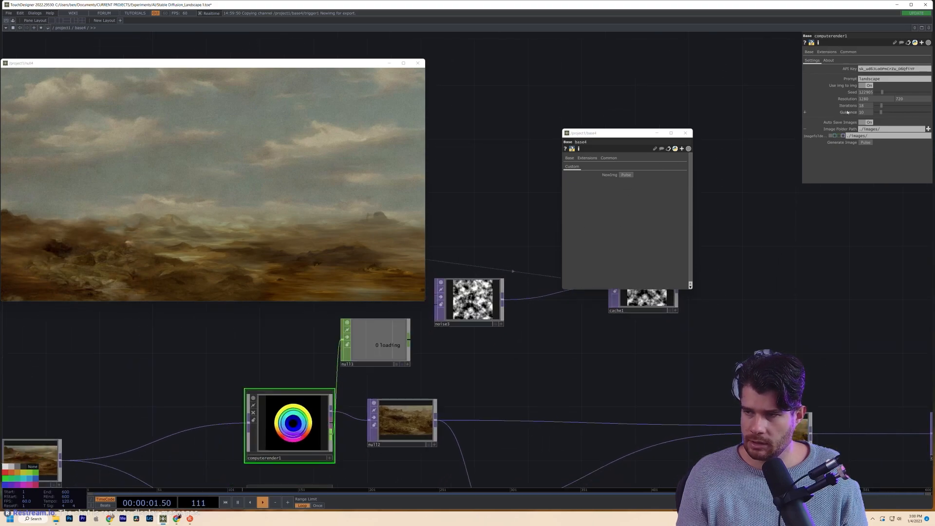
pyautogui.click(869, 143)
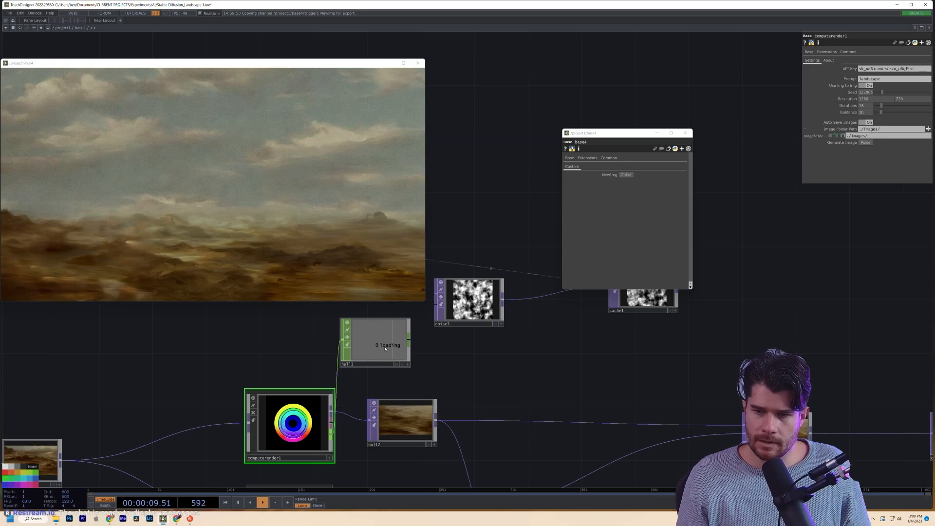
# - Delete the temporary noise3 operator
pyautogui.click(490, 302)
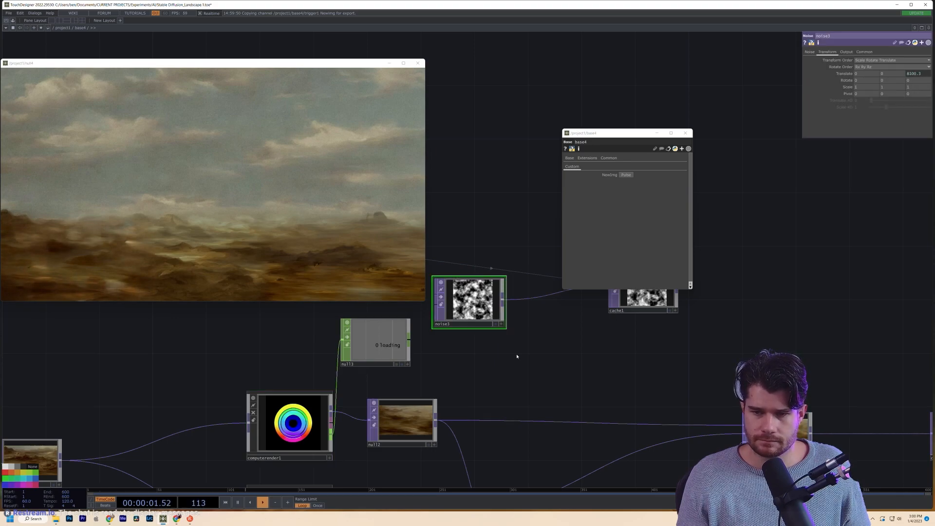
pyautogui.moveTo(515, 354); pyautogui.dragTo(524, 366)
pyautogui.moveTo(458, 302); pyautogui.dragTo(498, 315)
pyautogui.moveTo(614, 356); pyautogui.dragTo(601, 393)
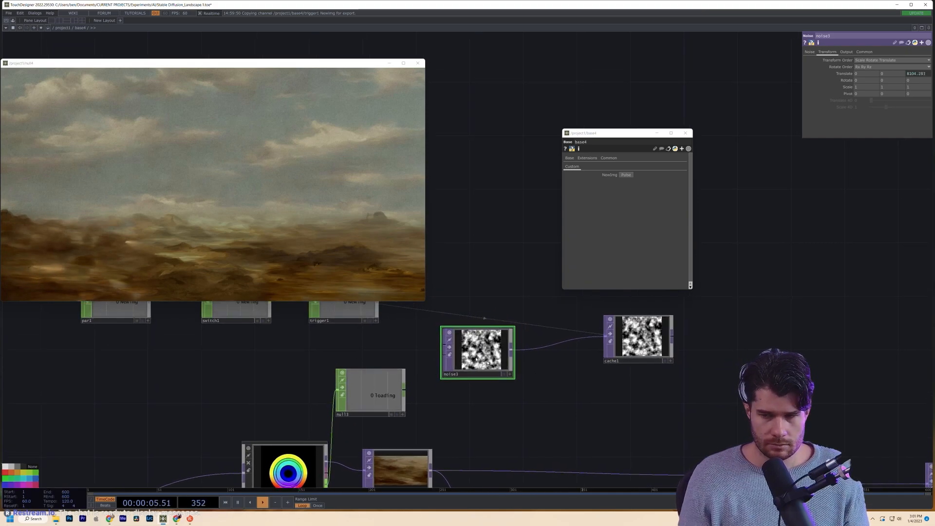
pyautogui.press('Delete')
# - Tidy cache1, trigger1 and switch1 into a row near computerender1
pyautogui.moveTo(625, 341); pyautogui.dragTo(599, 260)
pyautogui.moveTo(590, 370); pyautogui.dragTo(731, 448)
pyautogui.moveTo(495, 395); pyautogui.dragTo(616, 368)
pyautogui.moveTo(380, 370); pyautogui.dragTo(514, 343)
pyautogui.moveTo(632, 354); pyautogui.dragTo(618, 354)
pyautogui.moveTo(637, 466); pyautogui.dragTo(475, 418)
pyautogui.scroll(-3, 509, 396)
# - Move computerender1 left, connect null2's image into cache1, and reposition cache1 lower left
pyautogui.moveTo(328, 439); pyautogui.dragTo(280, 439)
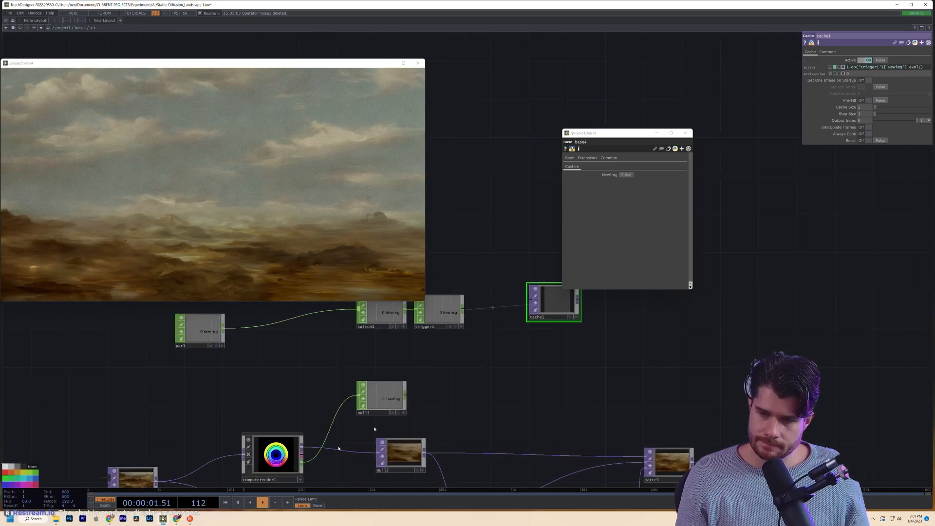
pyautogui.click(404, 386)
pyautogui.scroll(5, 390, 396)
pyautogui.scroll(-5, 389, 396)
pyautogui.moveTo(542, 304); pyautogui.dragTo(543, 330)
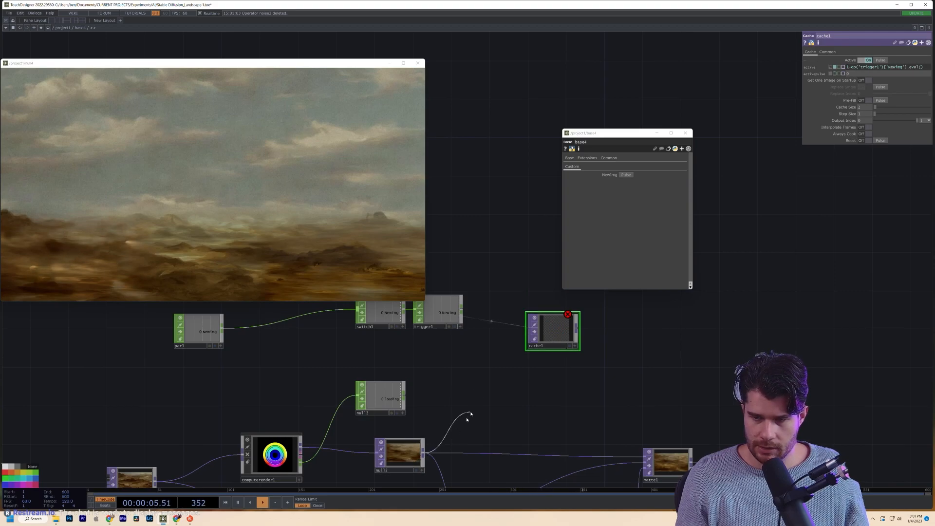
pyautogui.click(529, 329)
pyautogui.moveTo(540, 325); pyautogui.dragTo(475, 421)
pyautogui.moveTo(567, 395); pyautogui.dragTo(483, 377)
# - Add a Switch operator by mistake, then delete the unwanted switch2
pyautogui.press('Tab')
pyautogui.write('sw')
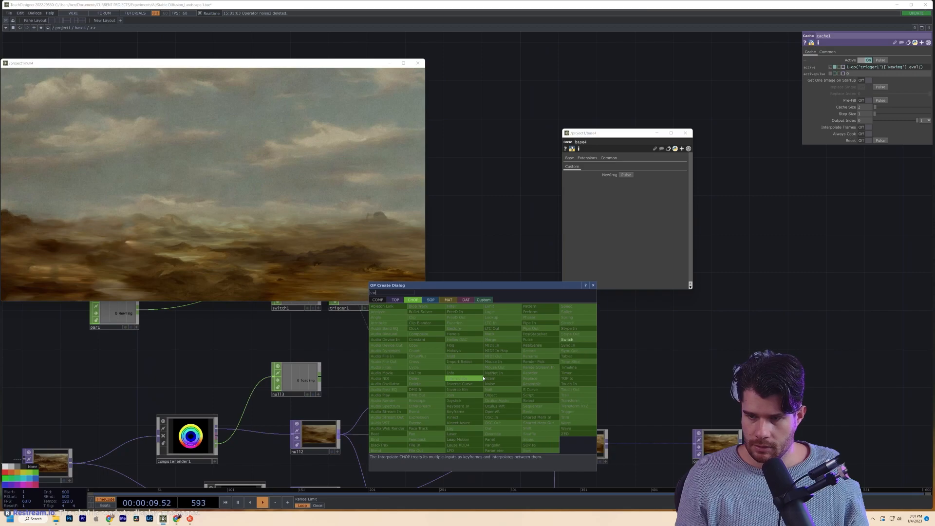
pyautogui.click(567, 339)
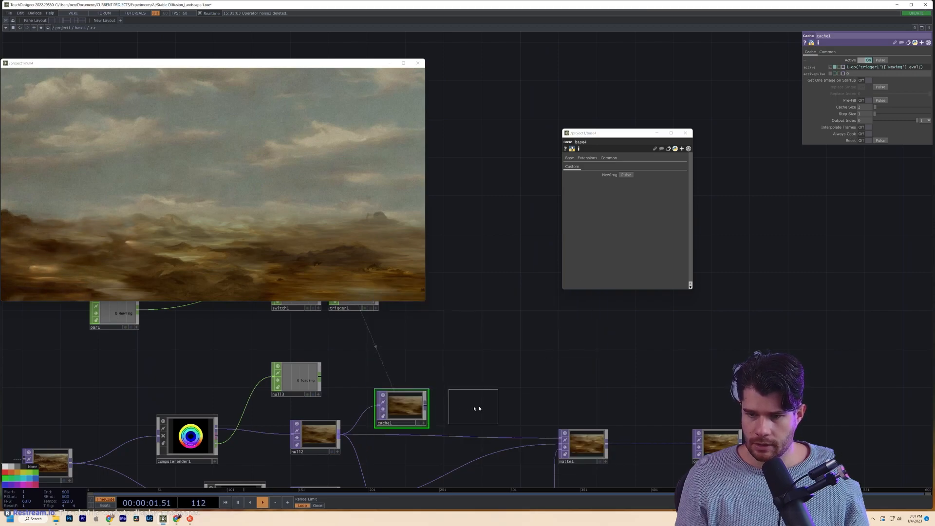
pyautogui.click(490, 416)
pyautogui.press('Delete')
# - Add a Cross TOP, cross1, and wire cache1 and null2 into its two inputs
pyautogui.press('Tab')
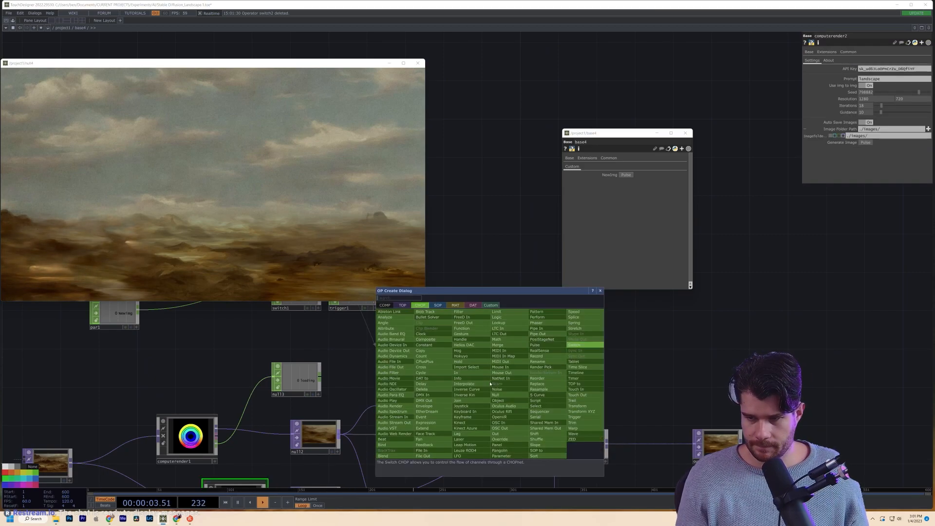
pyautogui.click(403, 306)
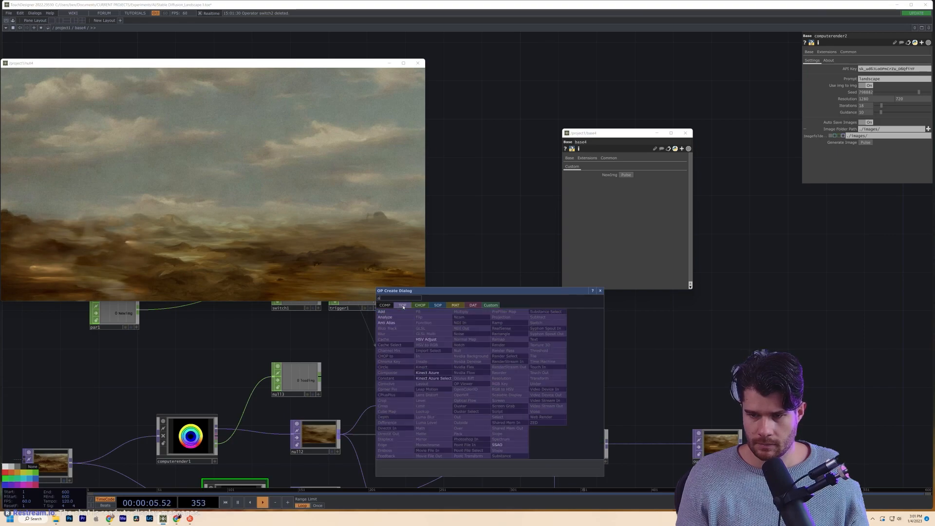
pyautogui.press('BackSpace')
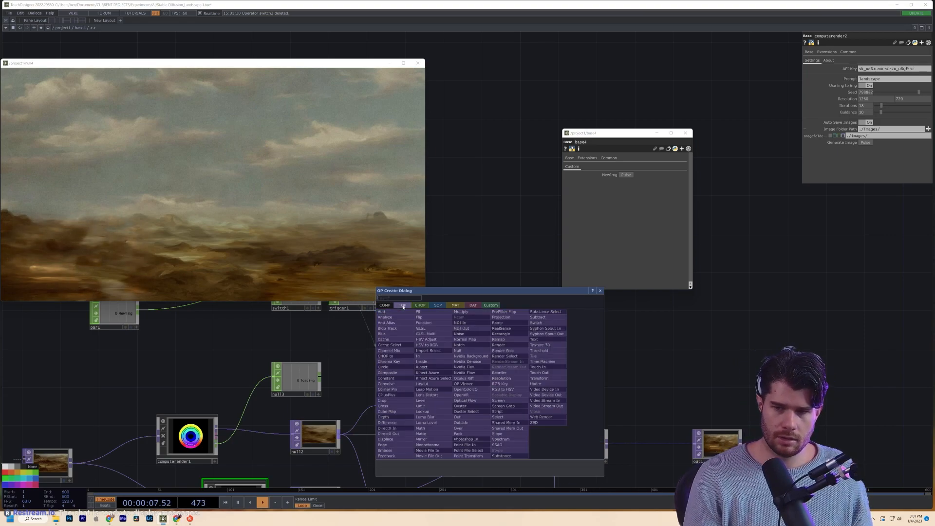
pyautogui.write('cr')
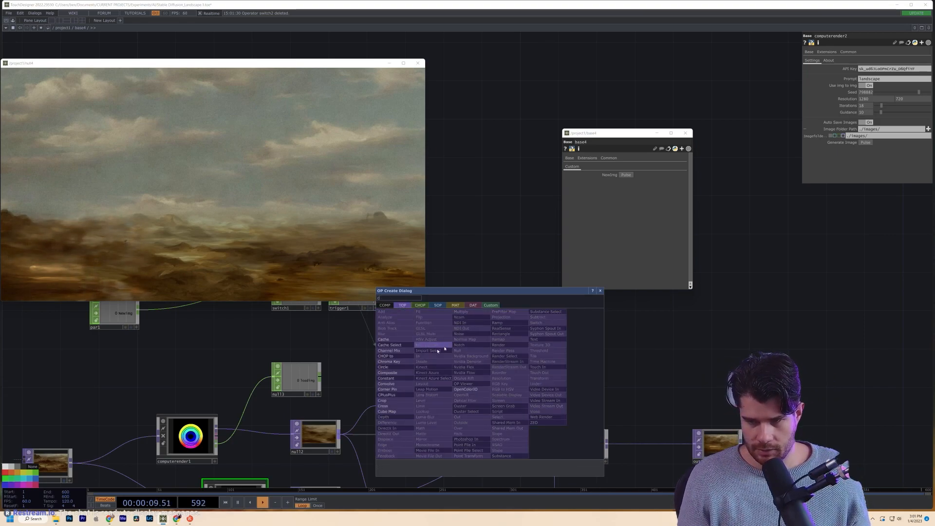
pyautogui.click(383, 405)
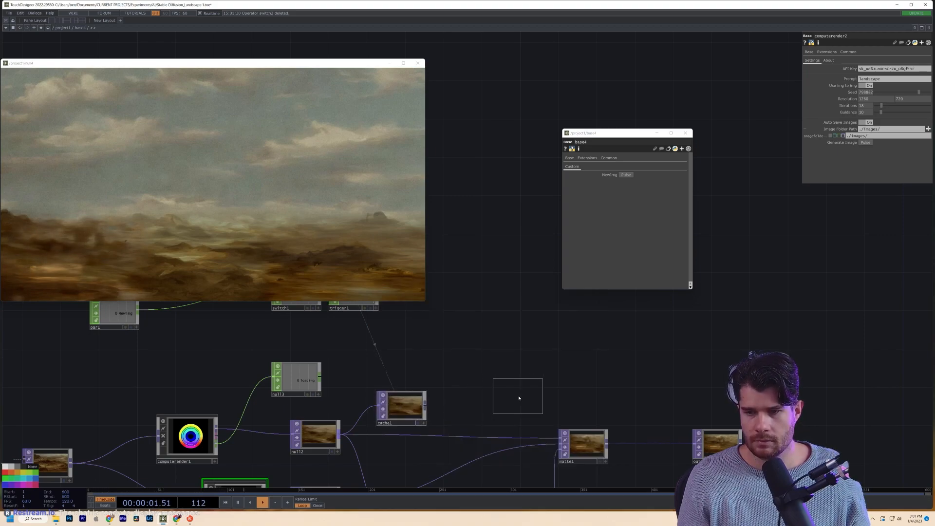
pyautogui.click(516, 396)
pyautogui.moveTo(416, 414); pyautogui.dragTo(485, 395)
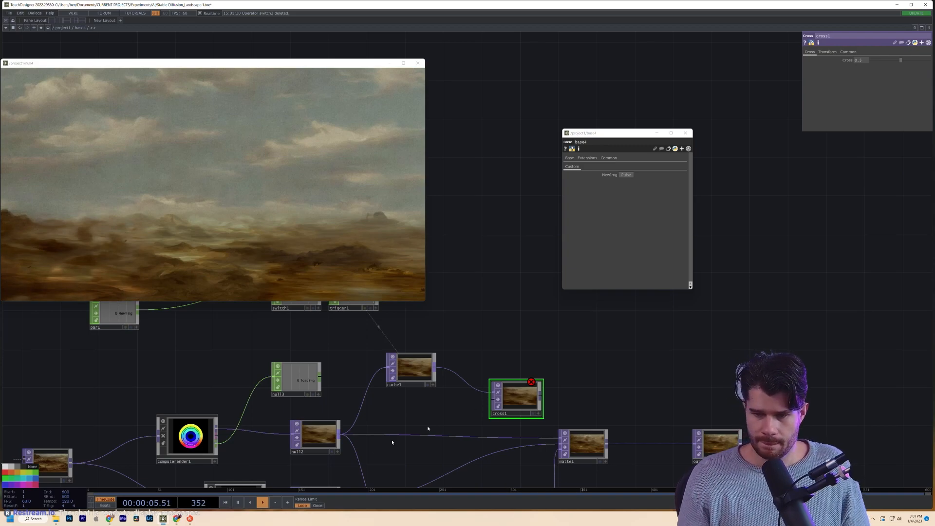
pyautogui.moveTo(340, 439); pyautogui.dragTo(417, 419)
pyautogui.moveTo(486, 400); pyautogui.dragTo(489, 399)
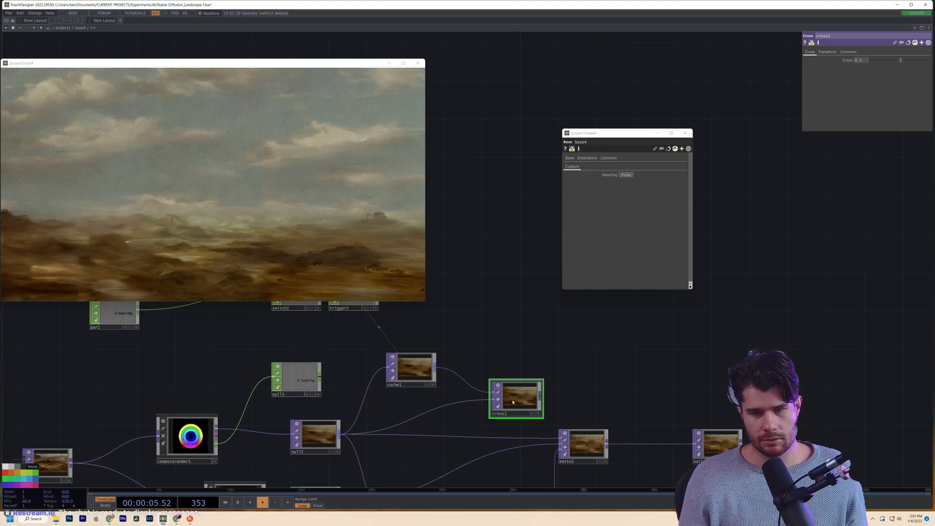
pyautogui.moveTo(527, 364); pyautogui.dragTo(468, 387)
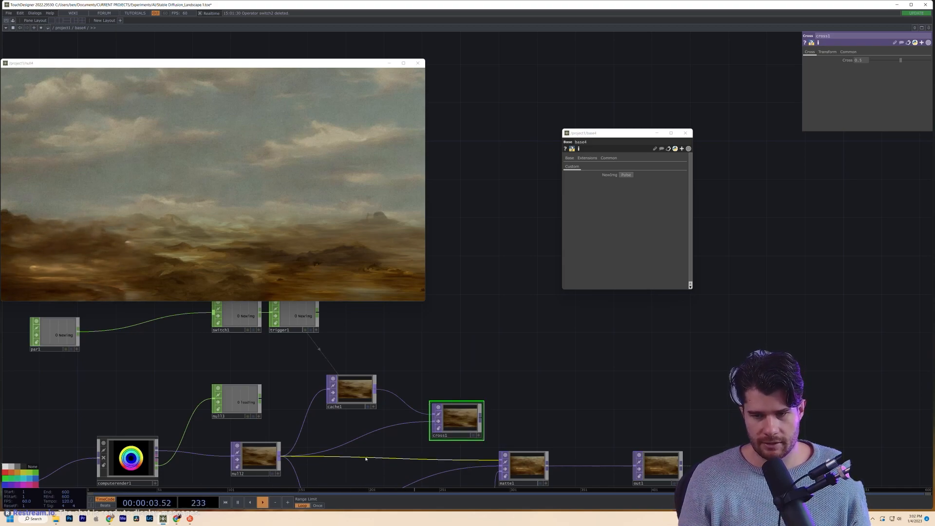
# - Move cross1 near cache1 and shift out1, matte1, comp1, noise2, displace1 and noise1 right
pyautogui.moveTo(358, 394); pyautogui.dragTo(350, 374)
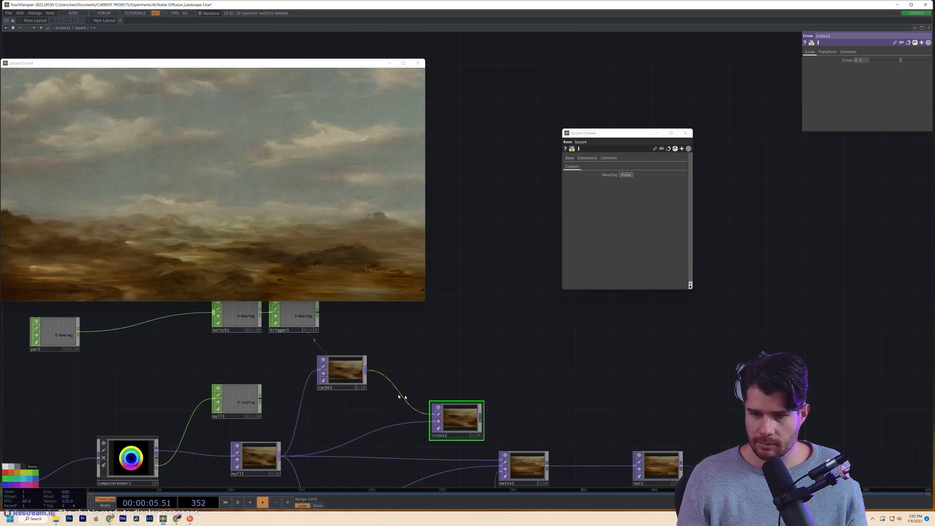
pyautogui.moveTo(459, 419); pyautogui.dragTo(409, 329)
pyautogui.scroll(-1, 461, 391)
pyautogui.scroll(-3, 409, 330)
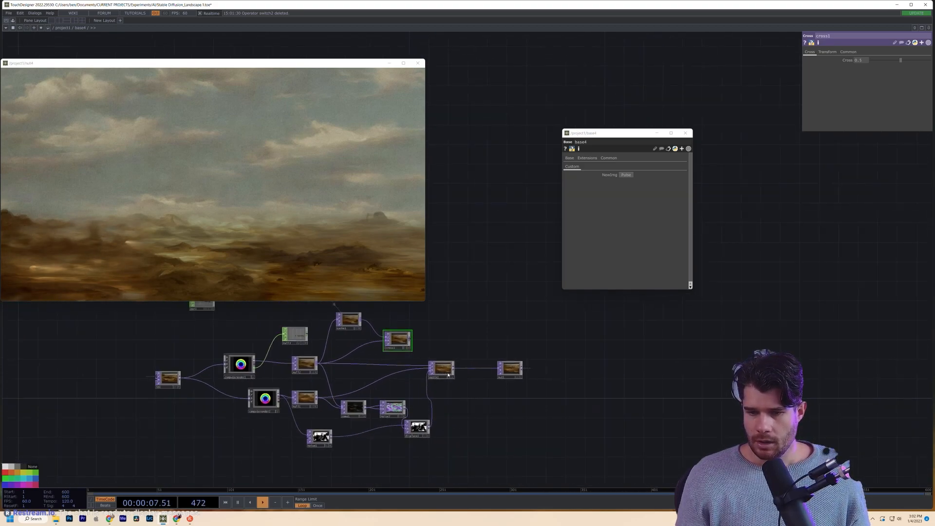
pyautogui.moveTo(511, 370); pyautogui.dragTo(649, 370)
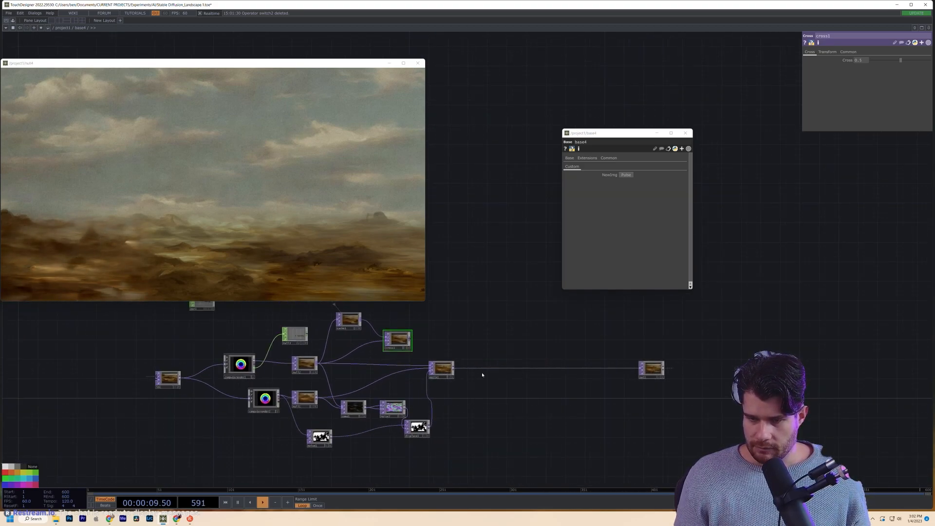
pyautogui.moveTo(444, 373); pyautogui.dragTo(573, 373)
pyautogui.moveTo(345, 395)
pyautogui.mouseDown(button='right')
pyautogui.moveTo(459, 447)
pyautogui.moveTo(462, 458)
pyautogui.mouseUp(button='right')
pyautogui.moveTo(416, 428); pyautogui.dragTo(553, 438)
pyautogui.moveTo(314, 441); pyautogui.dragTo(450, 459)
# - Move null3 up-left and place par1 next to switch1
pyautogui.scroll(4, 342, 426)
pyautogui.moveTo(341, 426); pyautogui.dragTo(337, 442)
pyautogui.moveTo(391, 386)
pyautogui.mouseDown()
pyautogui.moveTo(382, 405)
pyautogui.moveTo(352, 390)
pyautogui.moveTo(319, 463)
pyautogui.mouseUp()
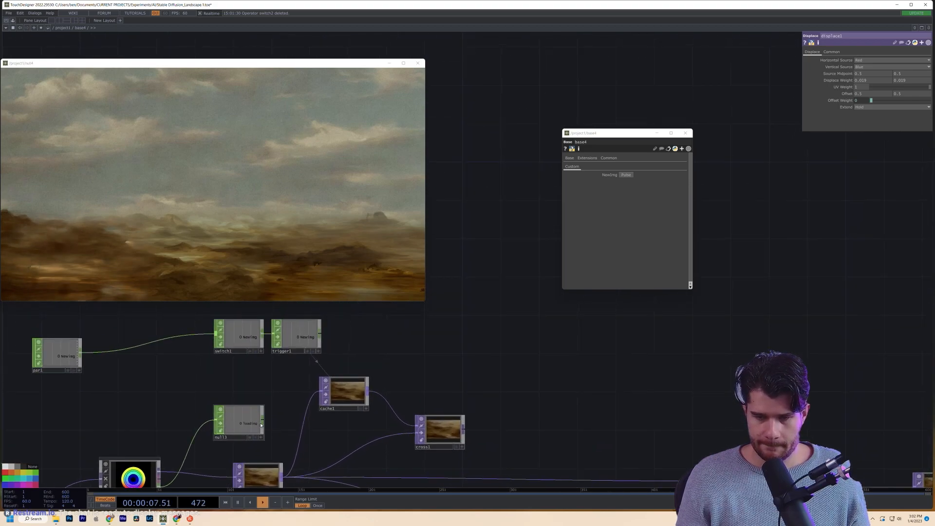
pyautogui.moveTo(261, 425); pyautogui.dragTo(203, 397)
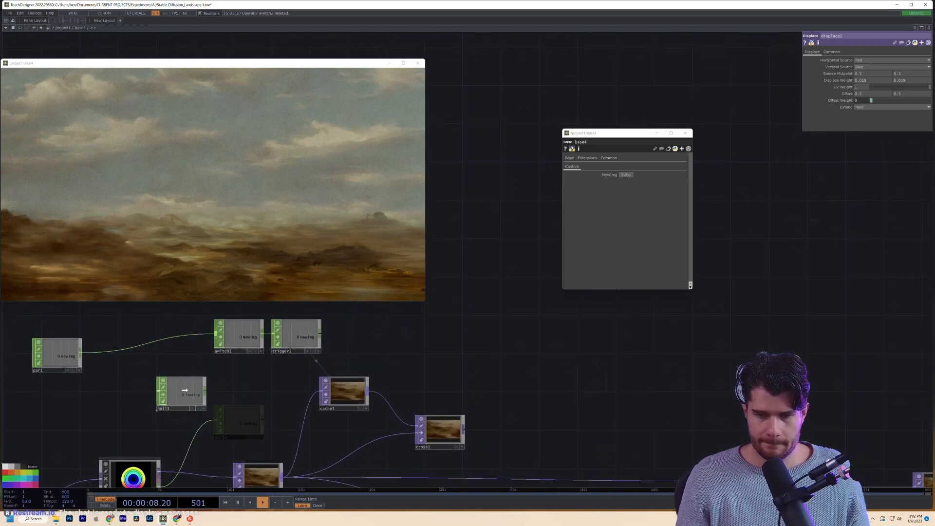
pyautogui.click(439, 429)
pyautogui.scroll(-3, 115, 408)
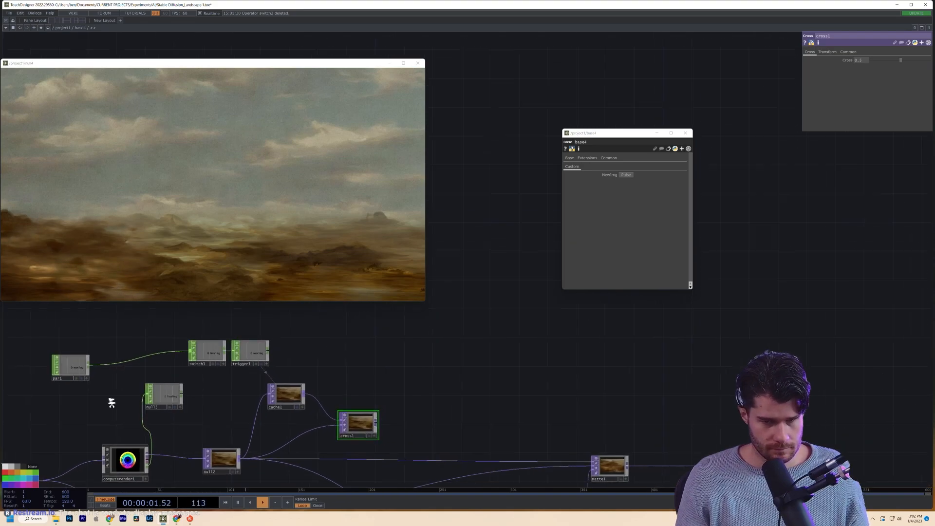
pyautogui.moveTo(76, 371); pyautogui.dragTo(94, 359)
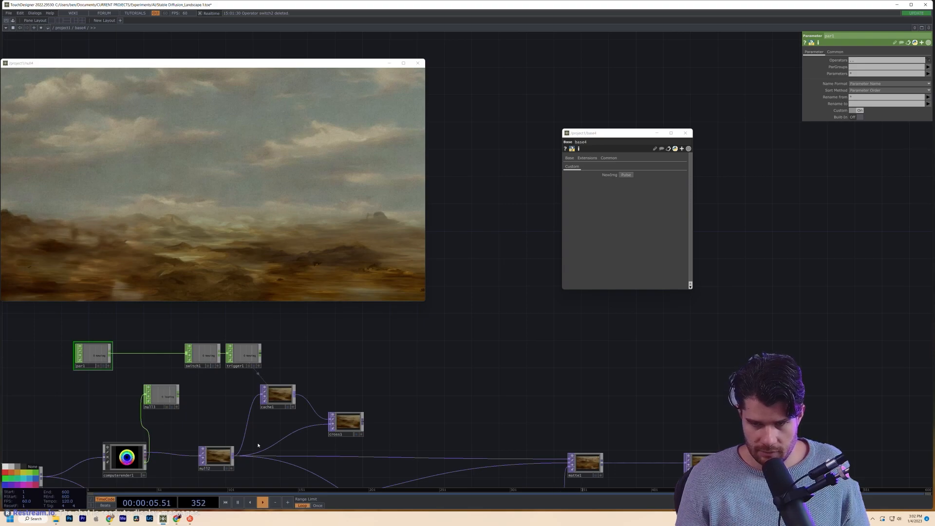
pyautogui.click(348, 422)
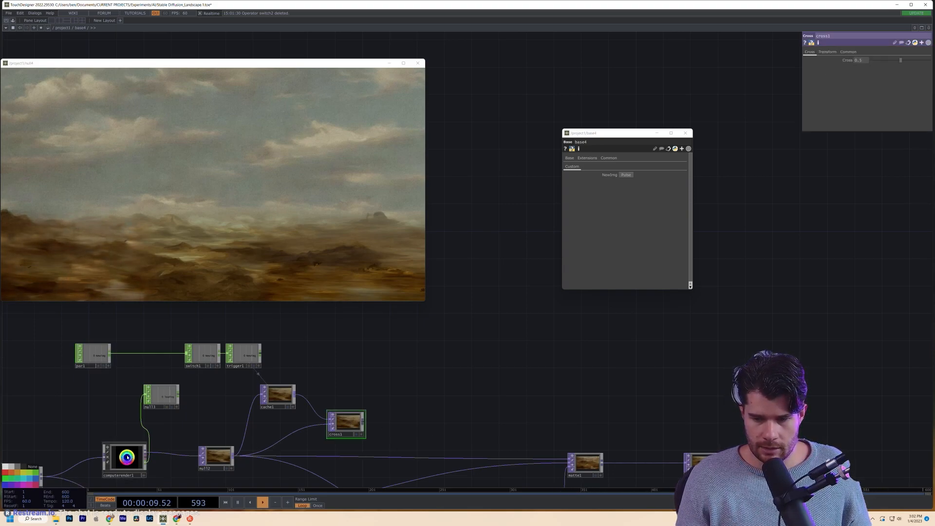
pyautogui.click(93, 351)
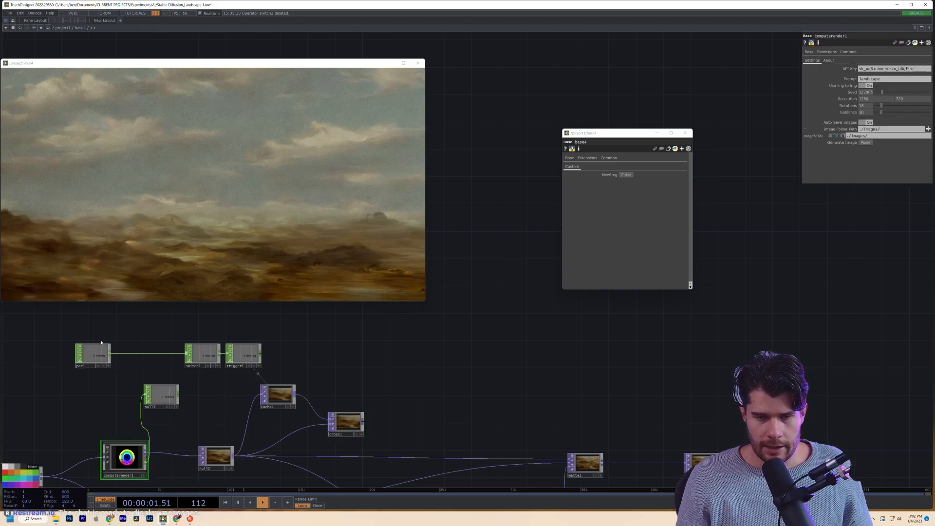
# - Request a new image from base4 and move cross1 further right of cache1
pyautogui.click(625, 178)
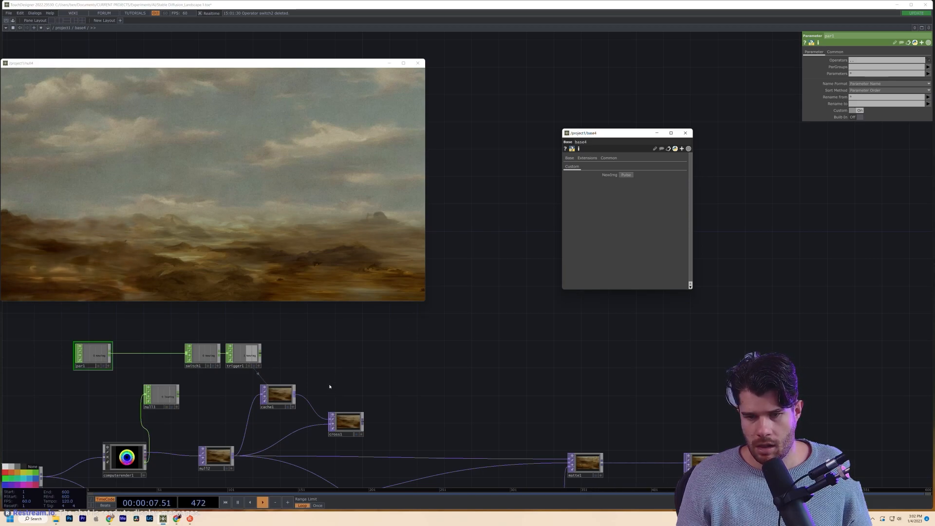
pyautogui.moveTo(341, 420); pyautogui.dragTo(376, 414)
pyautogui.scroll(3, 275, 395)
pyautogui.click(275, 395)
pyautogui.click(431, 424)
pyautogui.moveTo(312, 426); pyautogui.dragTo(389, 413)
pyautogui.moveTo(188, 401); pyautogui.dragTo(274, 402)
# - Insert a Constant TOP, constant1, on the wire before cache1 and make it pure red
pyautogui.rightClick(392, 404)
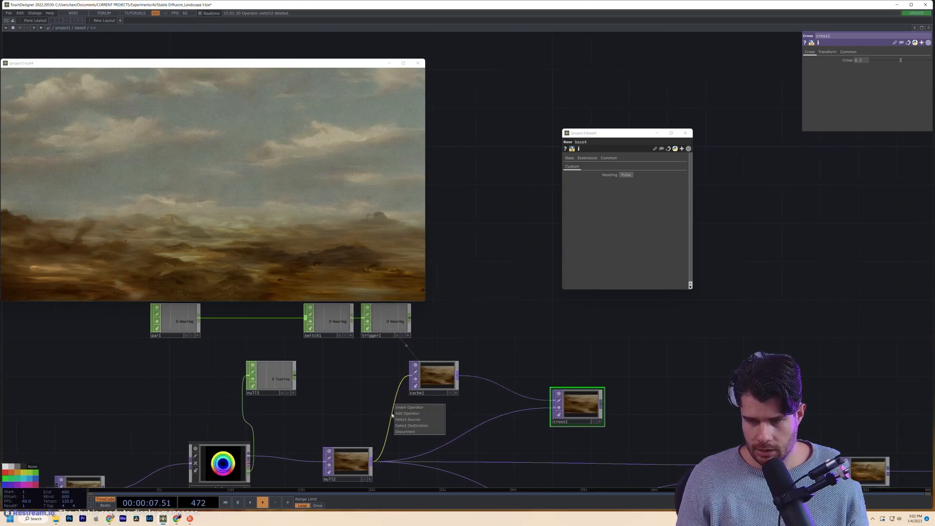
pyautogui.click(395, 411)
pyautogui.write('bl')
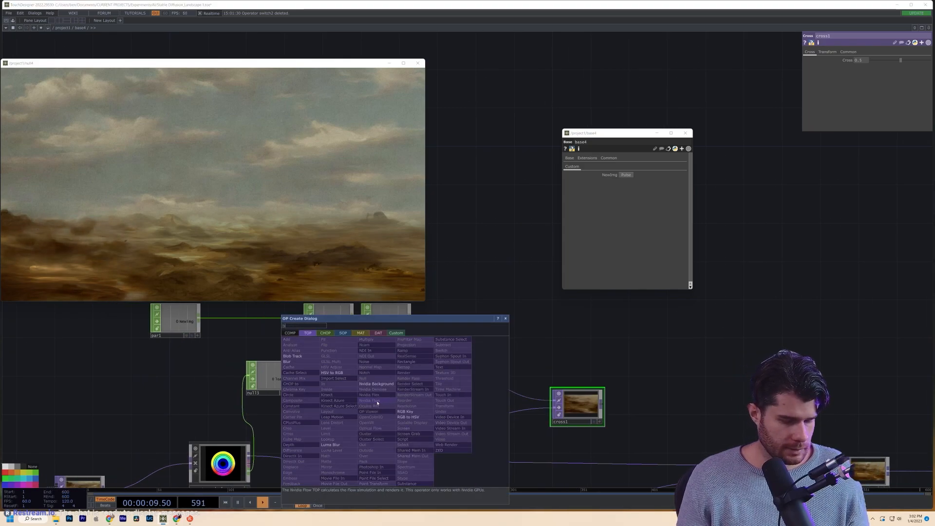
pyautogui.press('BackSpace')
pyautogui.press('BackSpace')
pyautogui.write('c')
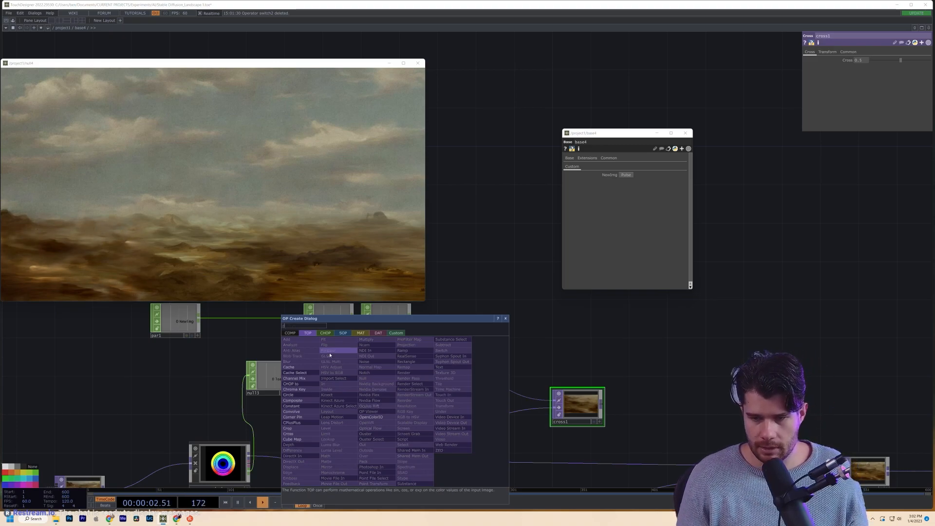
pyautogui.click(294, 405)
pyautogui.click(341, 405)
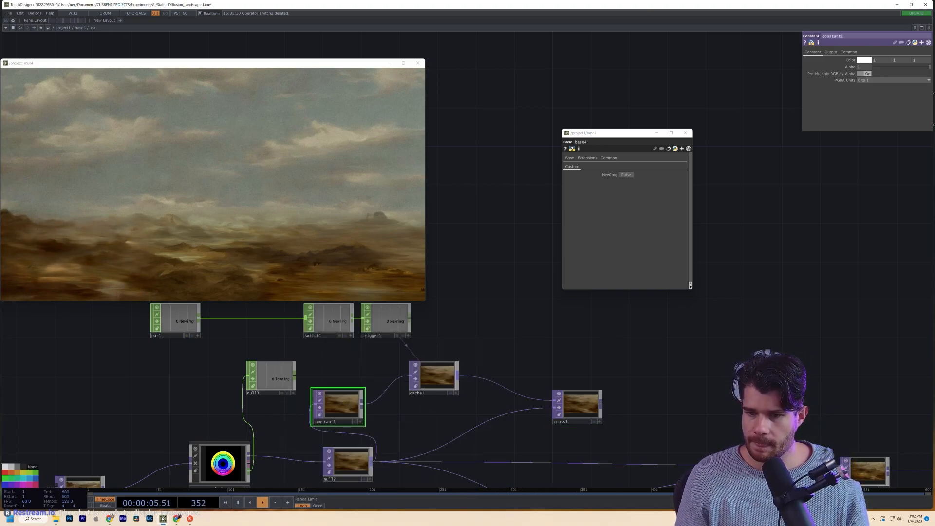
pyautogui.click(867, 60)
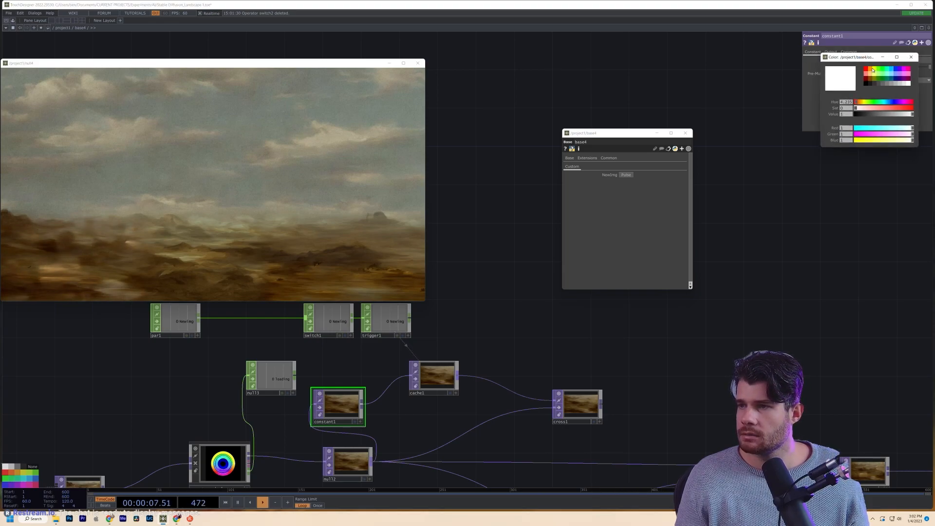
pyautogui.click(874, 70)
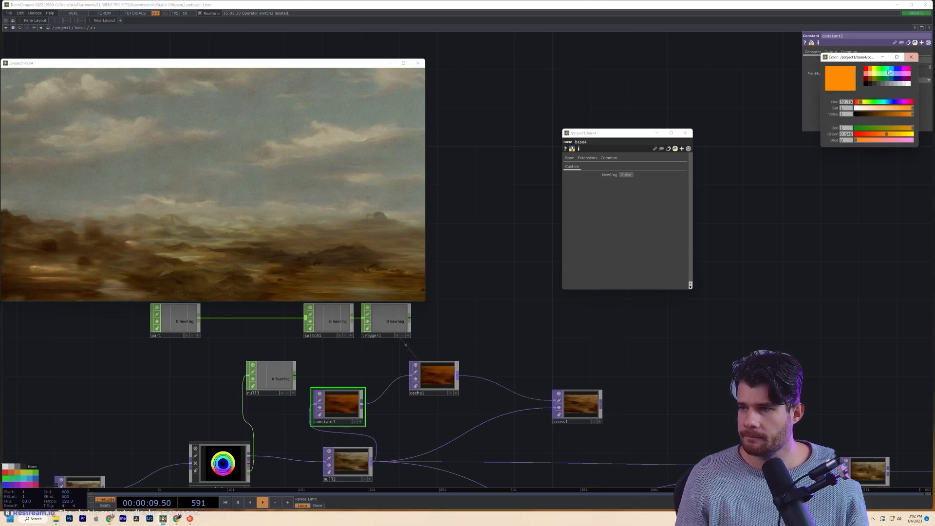
pyautogui.click(865, 69)
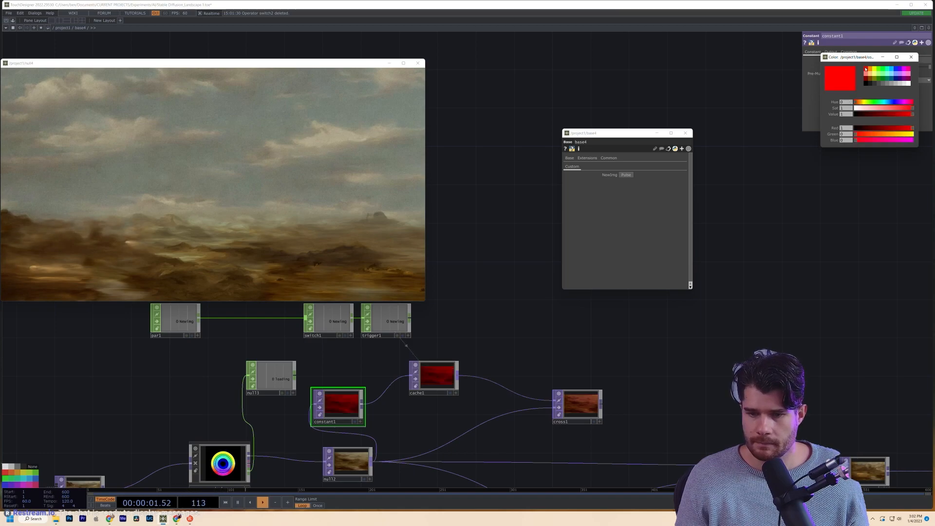
# - Close the floating base4 window and lower cross1's Cross blend from 0.5 to 0.218
pyautogui.click(685, 133)
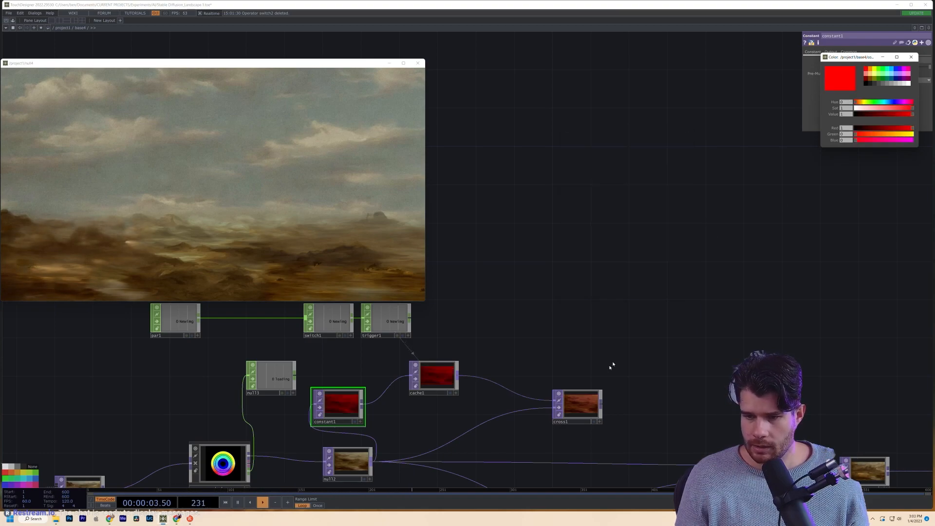
pyautogui.click(584, 404)
pyautogui.scroll(2, 547, 355)
pyautogui.scroll(-2, 546, 355)
pyautogui.click(449, 345)
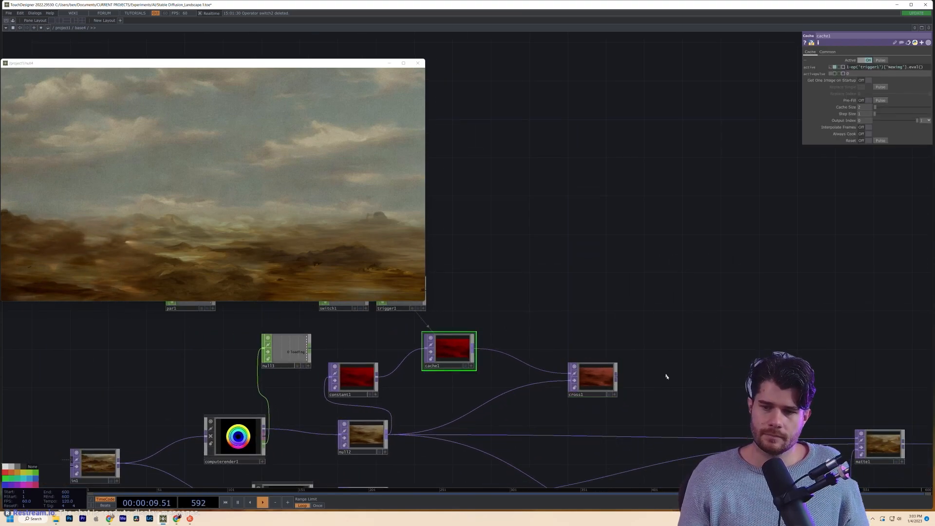
pyautogui.click(612, 391)
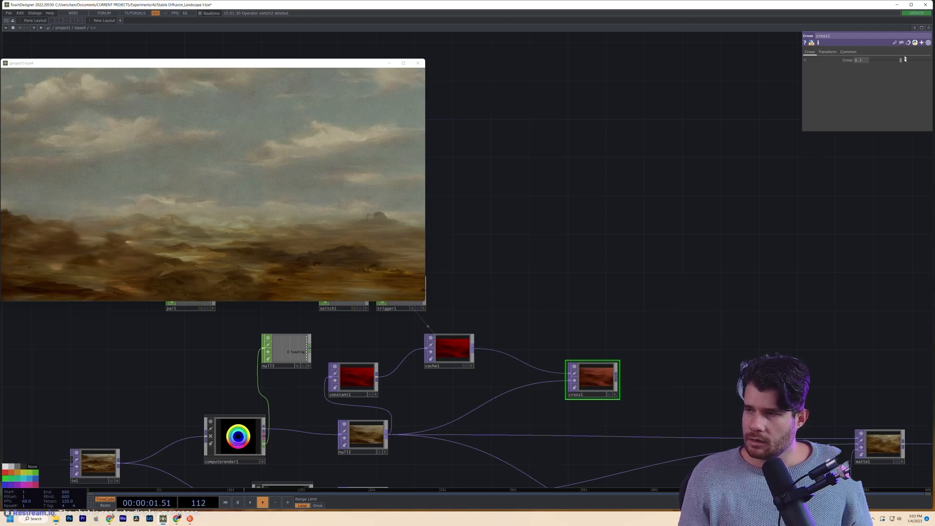
pyautogui.moveTo(898, 63); pyautogui.dragTo(886, 62)
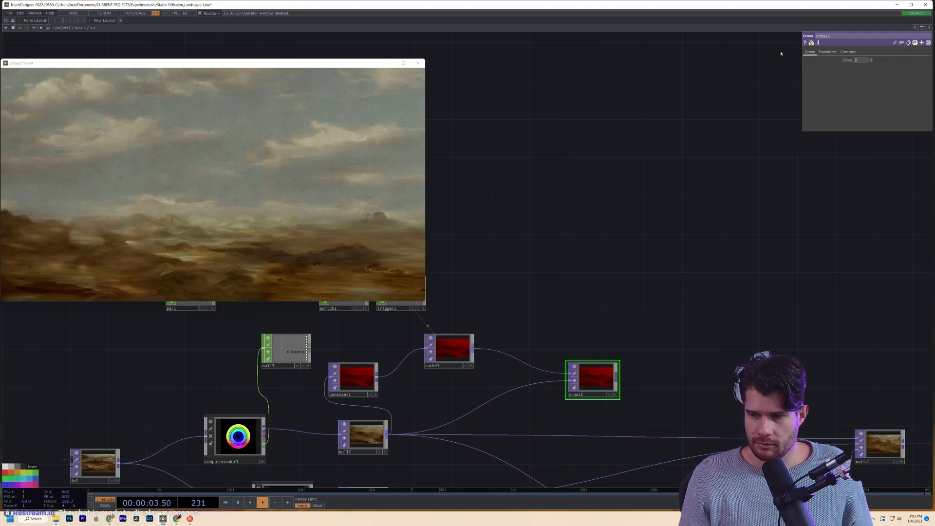
# - Select par1, switch1 and trigger1 and move them up-left together
pyautogui.moveTo(662, 209); pyautogui.dragTo(722, 239)
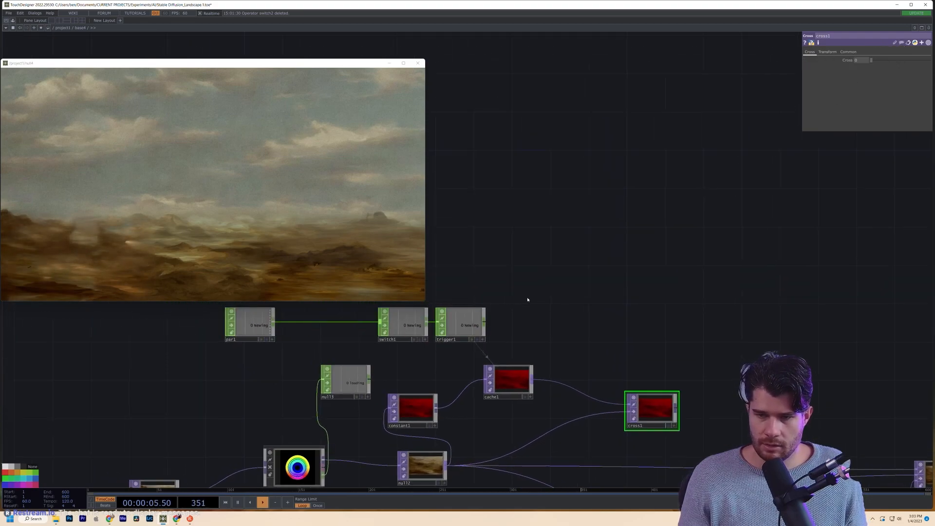
pyautogui.moveTo(527, 300); pyautogui.dragTo(634, 322)
pyautogui.moveTo(281, 349); pyautogui.dragTo(566, 349, button='right')
pyautogui.moveTo(566, 349); pyautogui.dragTo(548, 321)
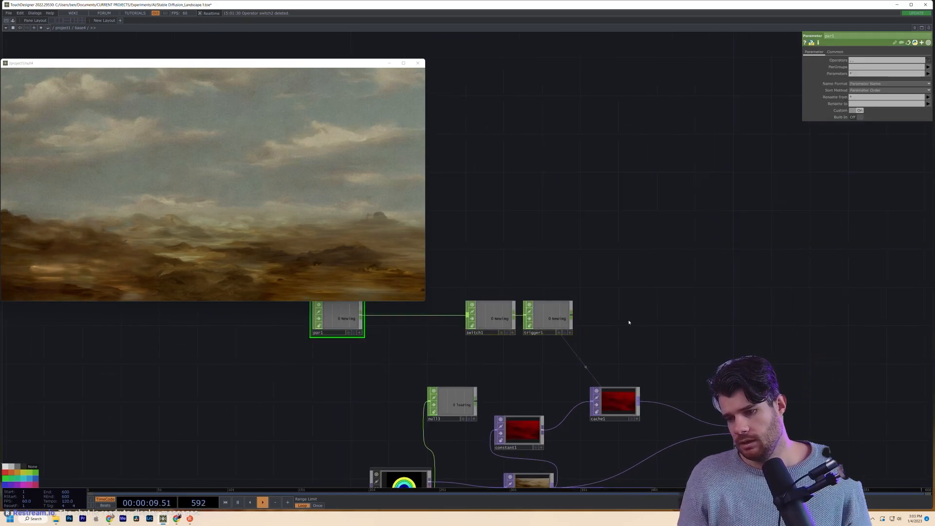
pyautogui.moveTo(650, 326); pyautogui.dragTo(616, 305)
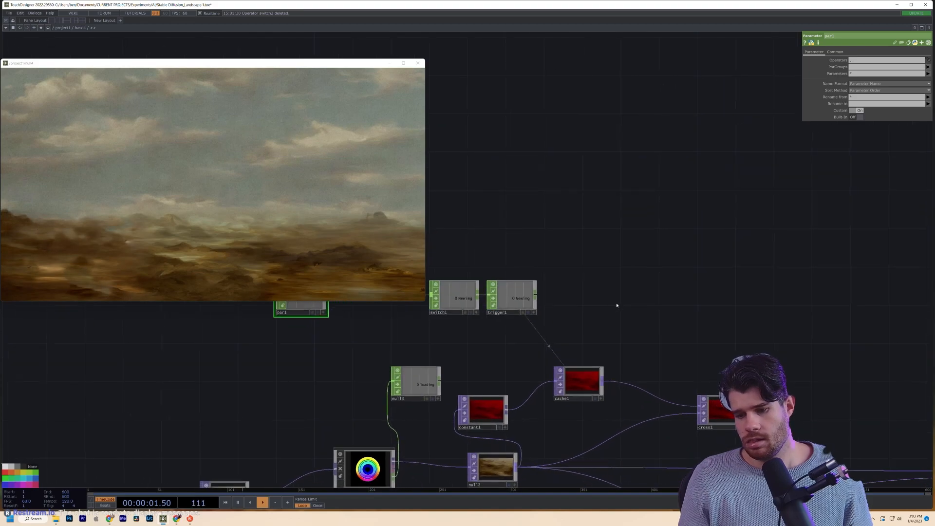
pyautogui.moveTo(575, 264); pyautogui.dragTo(586, 280)
pyautogui.press('Tab')
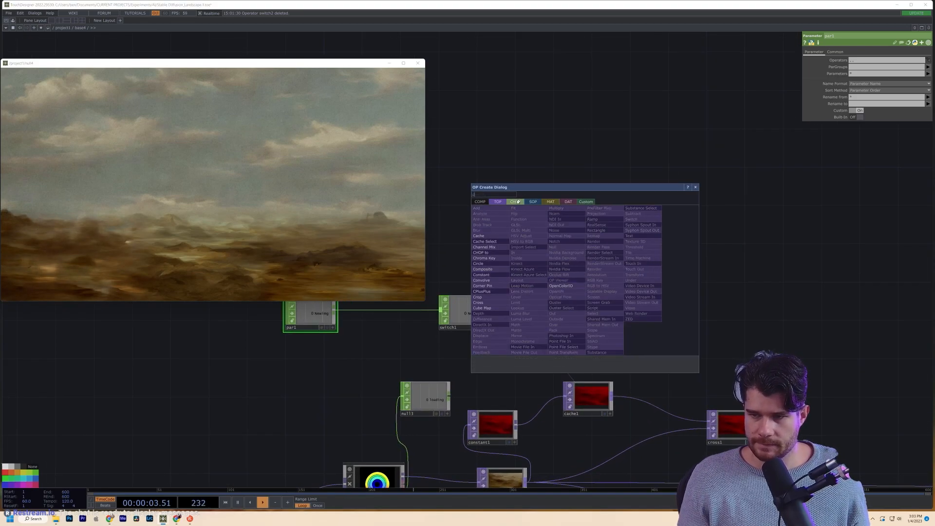
# - Add a Count CHOP, count1, positioned directly above trigger1
pyautogui.click(531, 276)
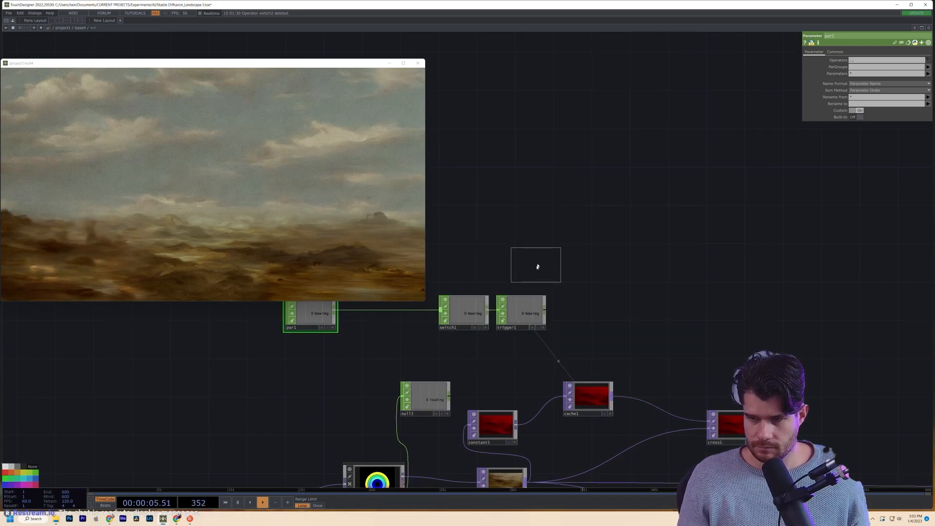
pyautogui.click(521, 272)
pyautogui.moveTo(521, 320); pyautogui.dragTo(597, 320)
pyautogui.moveTo(521, 272); pyautogui.dragTo(597, 273)
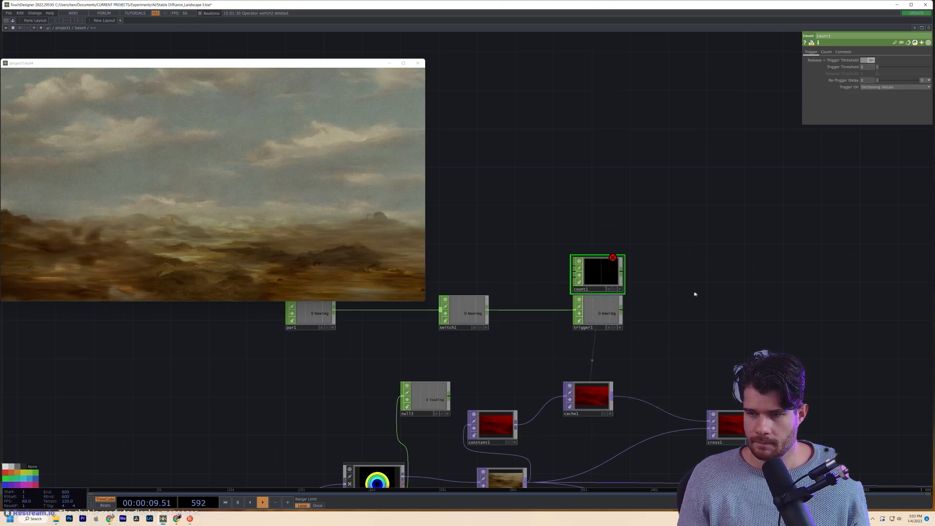
pyautogui.moveTo(309, 327); pyautogui.dragTo(378, 326)
pyautogui.moveTo(386, 356); pyautogui.dragTo(286, 367)
# - Wire switch1 into count1, then disconnect it and review count1's counting parameters
pyautogui.moveTo(388, 322); pyautogui.dragTo(464, 275)
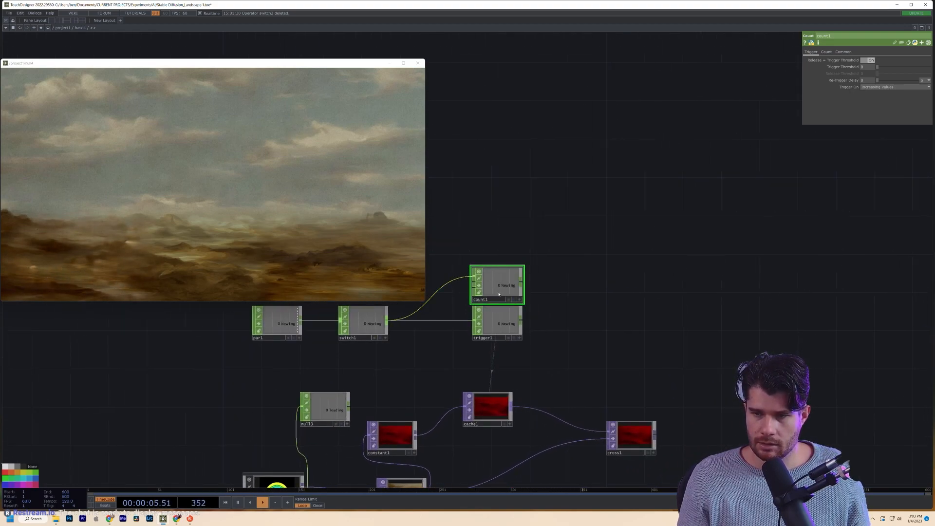
pyautogui.rightClick(442, 287)
pyautogui.click(436, 289)
pyautogui.rightClick(436, 292)
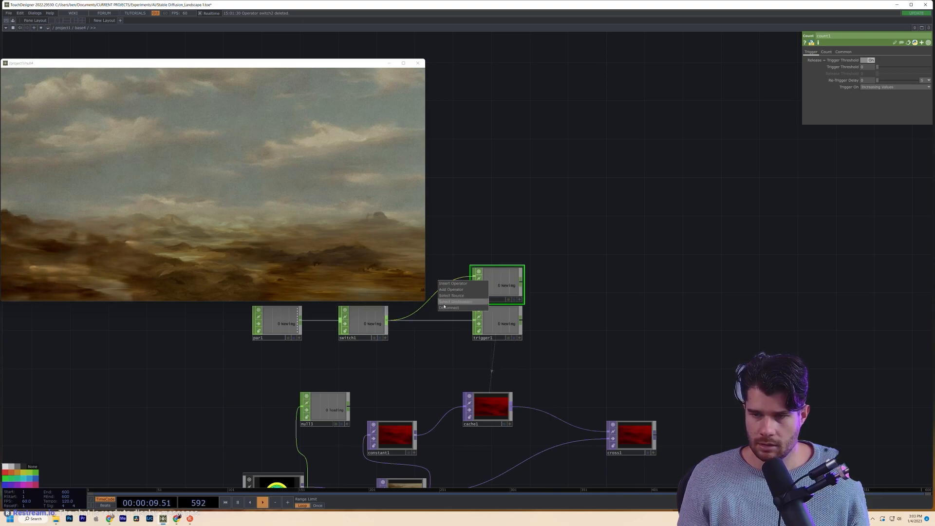
pyautogui.click(445, 308)
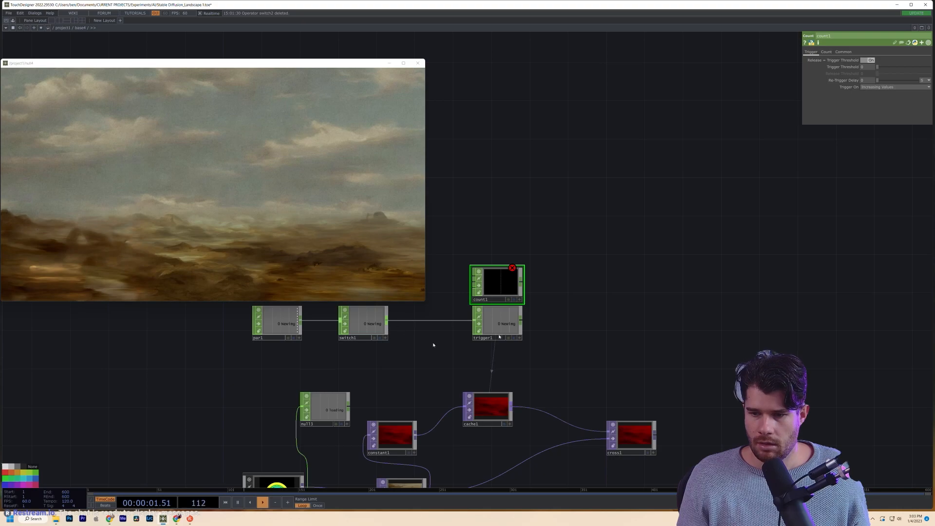
pyautogui.click(827, 52)
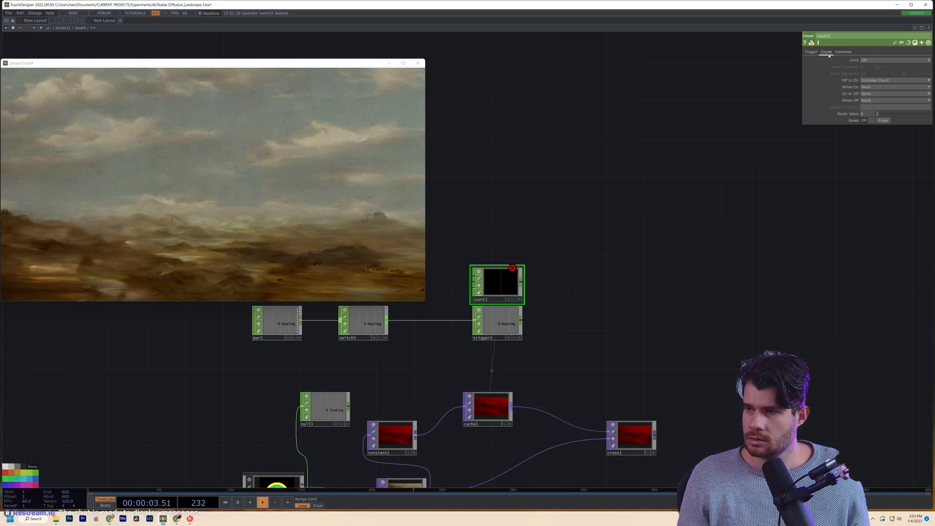
# - Start inserting an operator into the switch1–trigger1 wire, searching for 'n'
pyautogui.rightClick(429, 320)
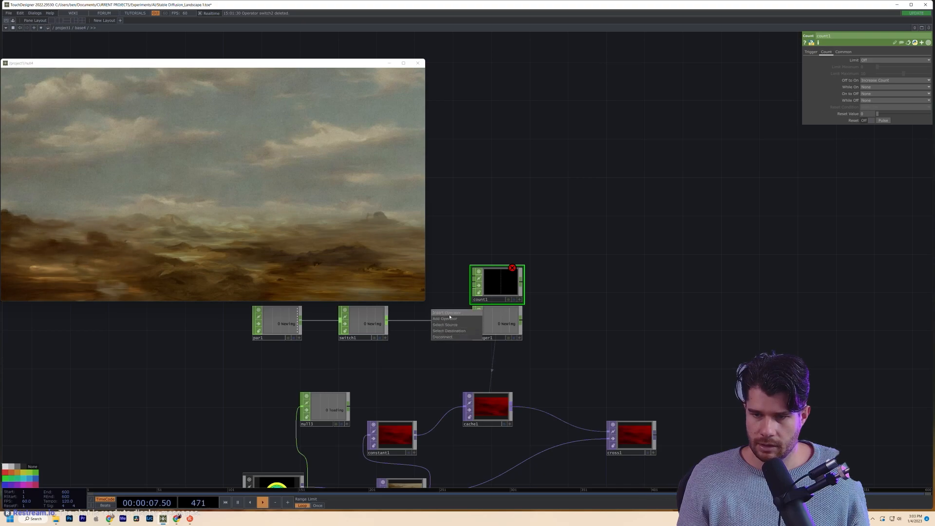
pyautogui.click(449, 316)
pyautogui.write('n')
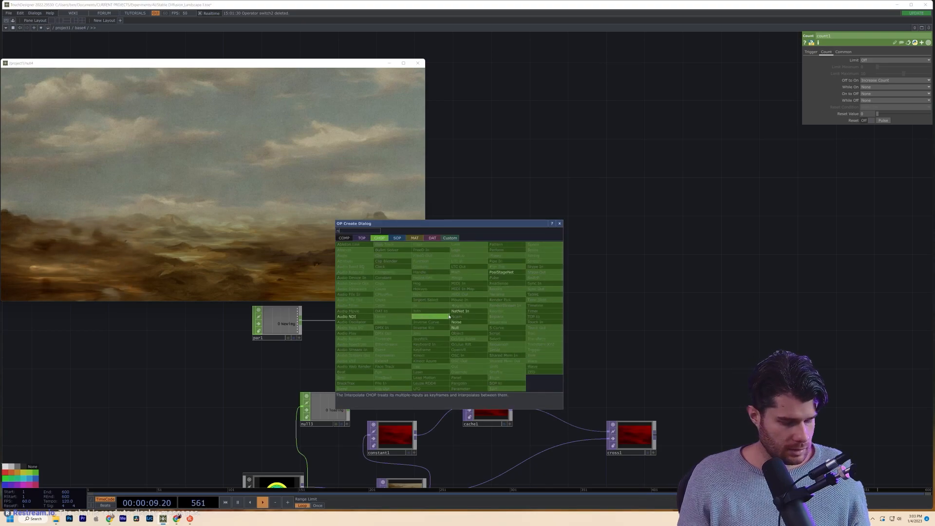
# - Insert a Null CHOP, null4, between switch1 and trigger1 and line up par1, switch1 and null4
pyautogui.click(461, 330)
pyautogui.click(420, 323)
pyautogui.moveTo(261, 325); pyautogui.dragTo(128, 335)
pyautogui.moveTo(363, 327); pyautogui.dragTo(219, 336)
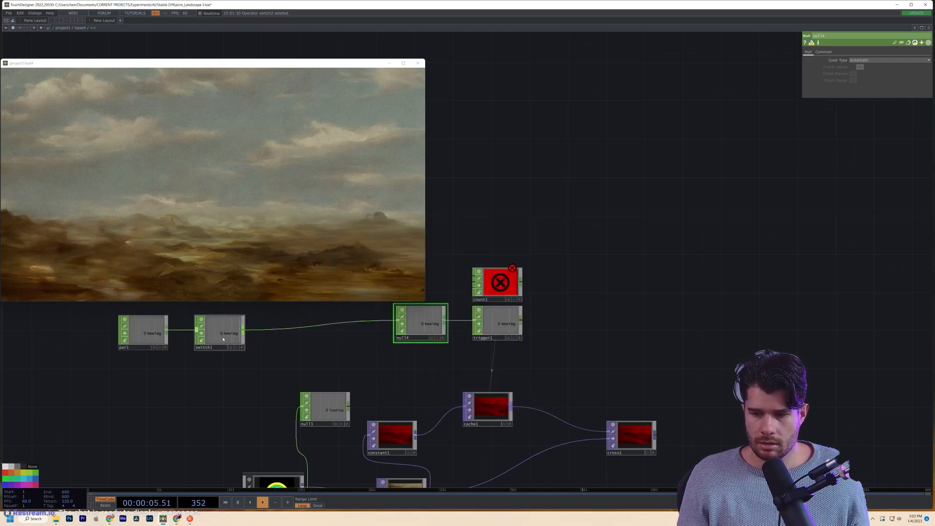
pyautogui.moveTo(97, 65); pyautogui.dragTo(98, 37)
pyautogui.moveTo(414, 323); pyautogui.dragTo(300, 333)
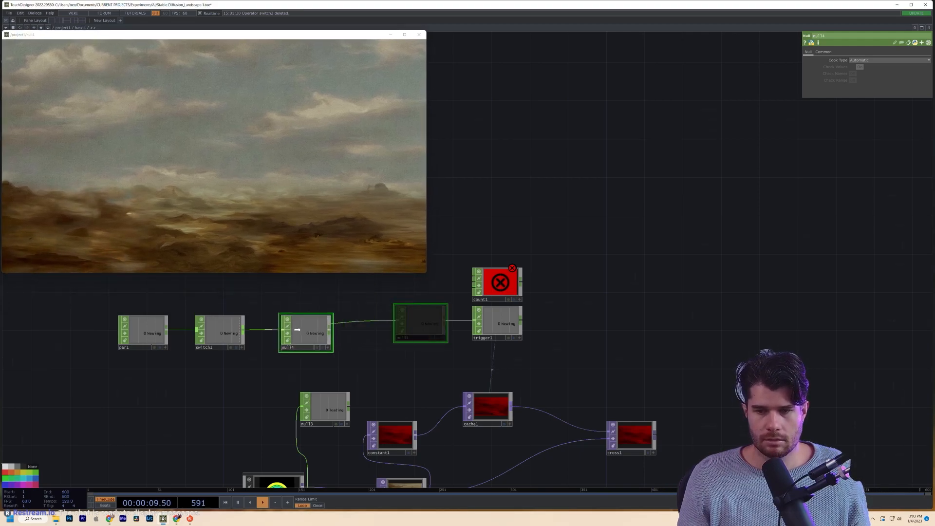
pyautogui.moveTo(360, 322); pyautogui.dragTo(349, 350)
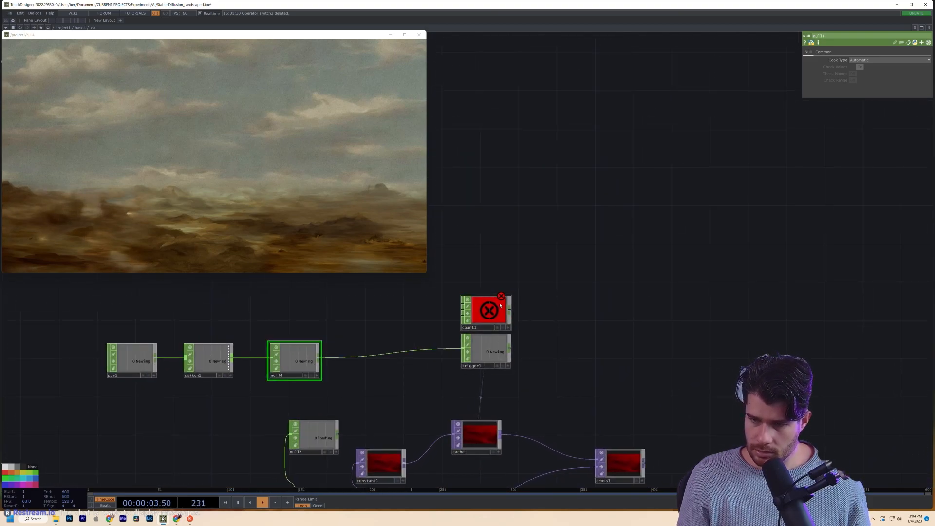
pyautogui.moveTo(499, 306); pyautogui.dragTo(412, 315)
# - Export null4's Newimg channel to count1's Reset parameter
pyautogui.moveTo(319, 358); pyautogui.dragTo(358, 337)
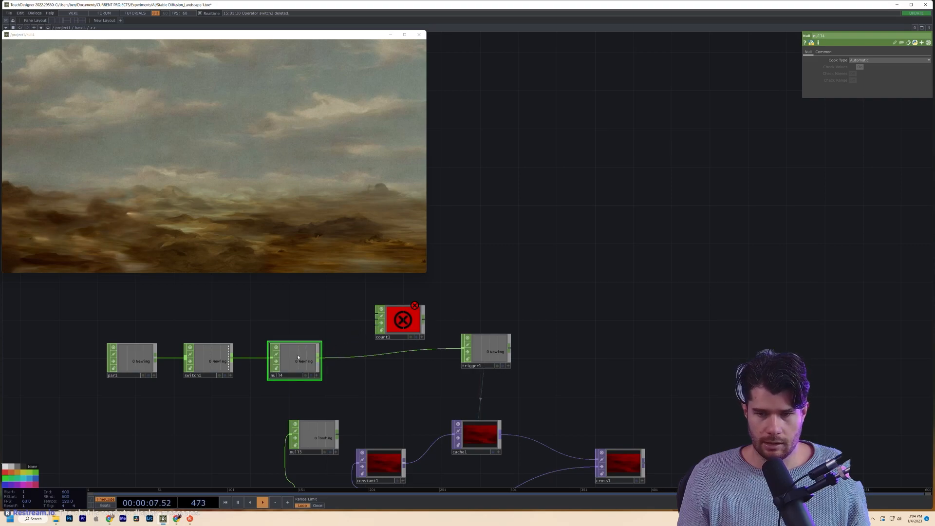
pyautogui.click(409, 322)
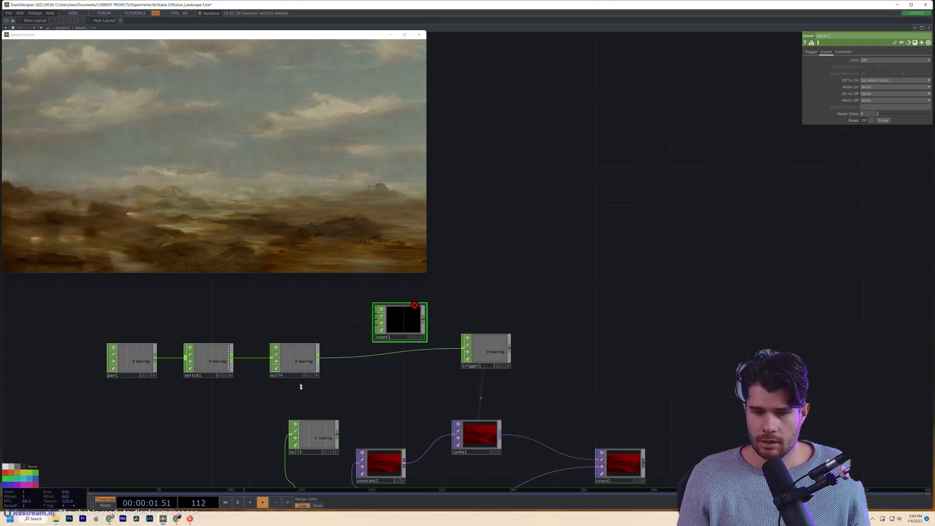
pyautogui.moveTo(299, 361); pyautogui.dragTo(855, 173)
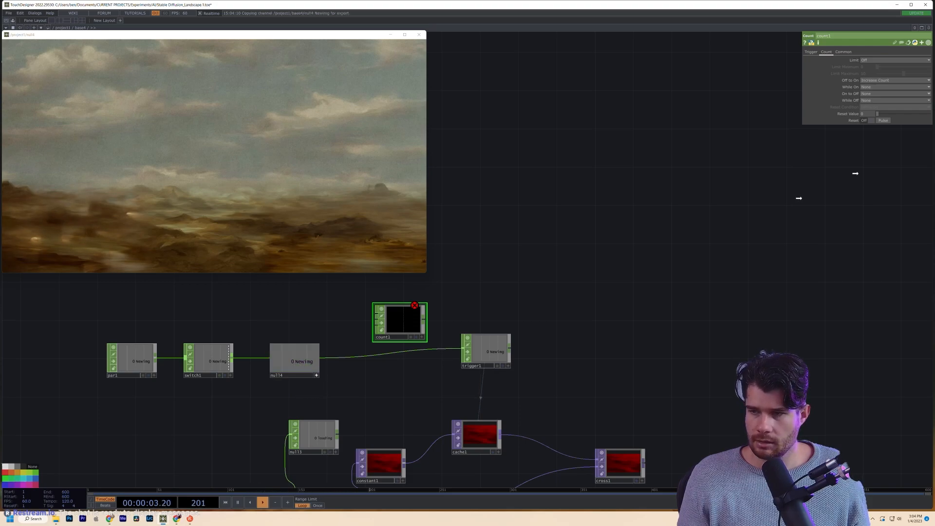
pyautogui.moveTo(887, 122); pyautogui.dragTo(887, 121)
pyautogui.click(890, 121)
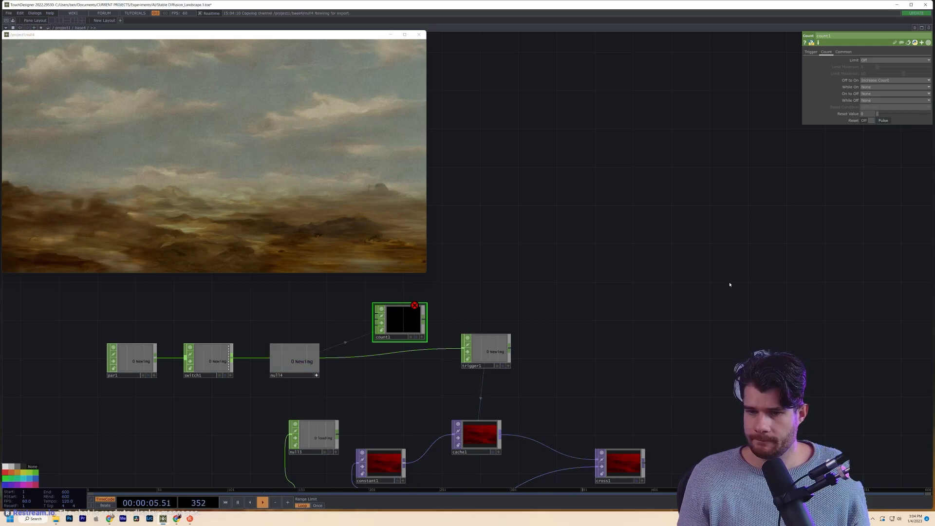
# - Preview count1's output and reposition count1 and trigger1
pyautogui.click(422, 337)
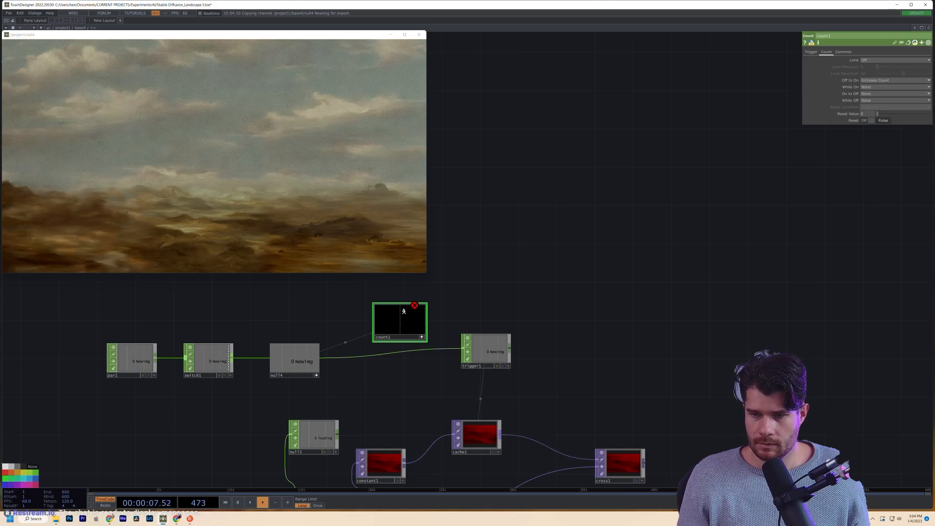
pyautogui.moveTo(418, 335); pyautogui.dragTo(419, 316)
pyautogui.moveTo(488, 352); pyautogui.dragTo(545, 368)
pyautogui.moveTo(489, 326); pyautogui.dragTo(509, 320)
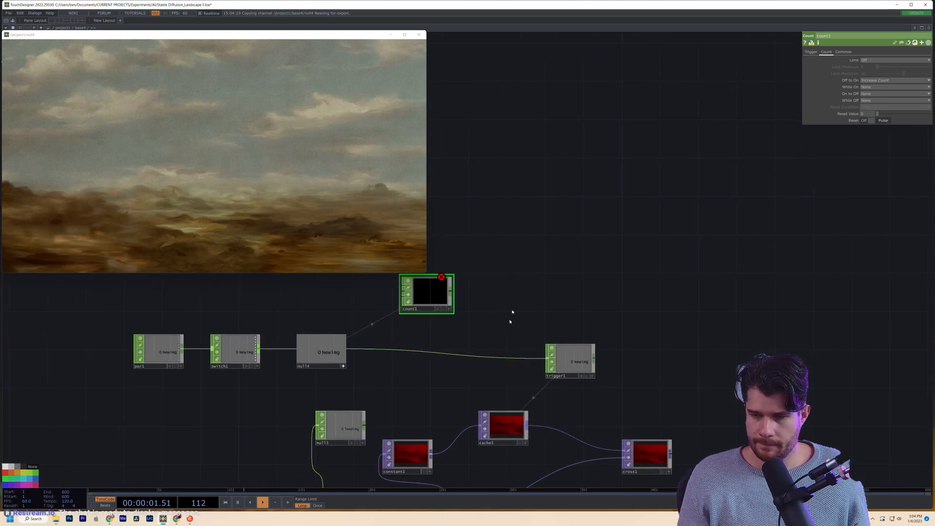
pyautogui.press('Tab')
pyautogui.write('fi')
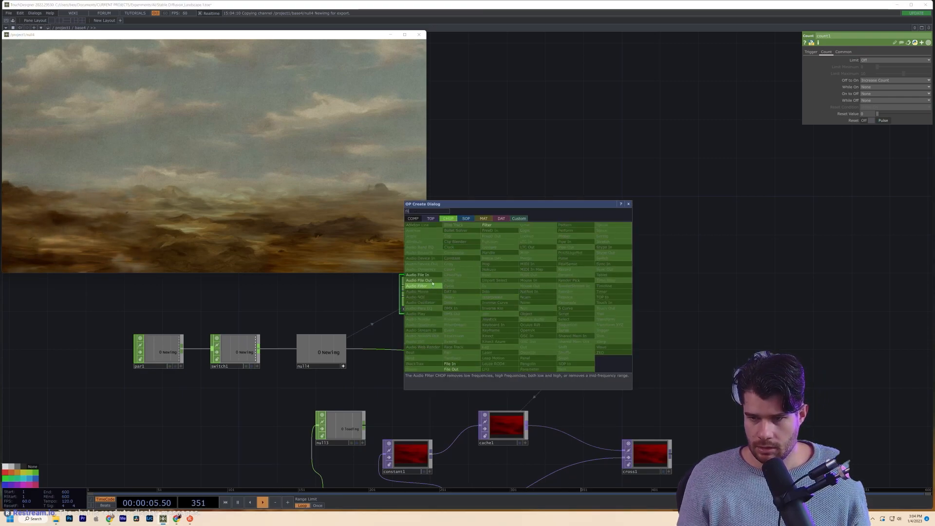
# - Add a Filter CHOP, filter1, to the right of count1 and feed count1 into it
pyautogui.click(482, 224)
pyautogui.click(532, 289)
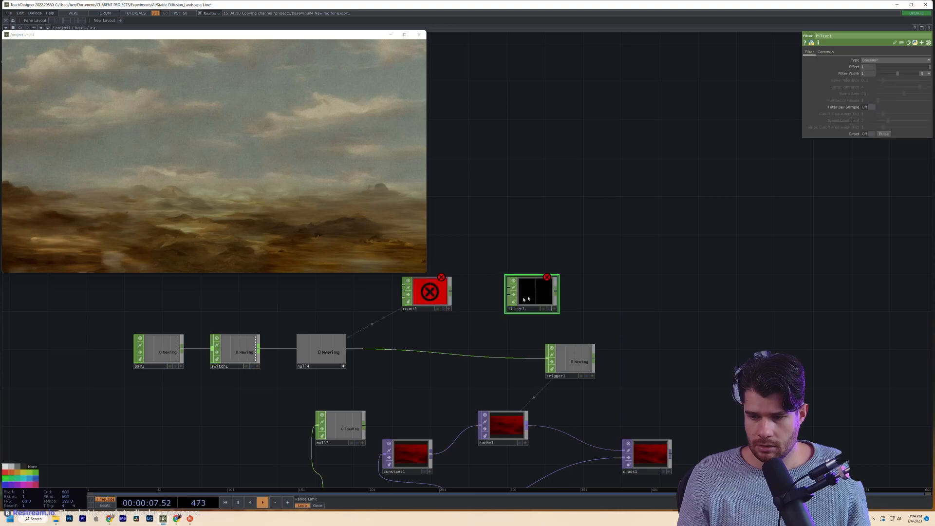
pyautogui.moveTo(451, 291); pyautogui.dragTo(512, 289)
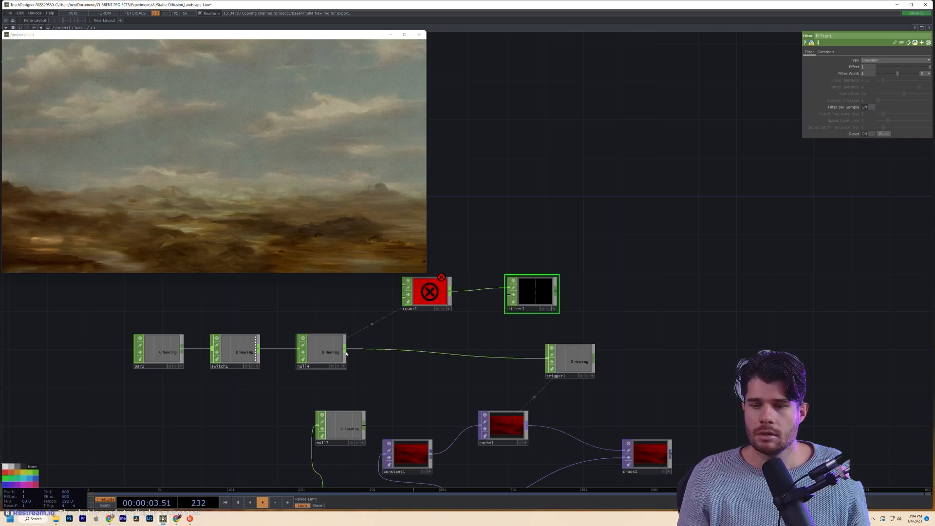
pyautogui.click(431, 294)
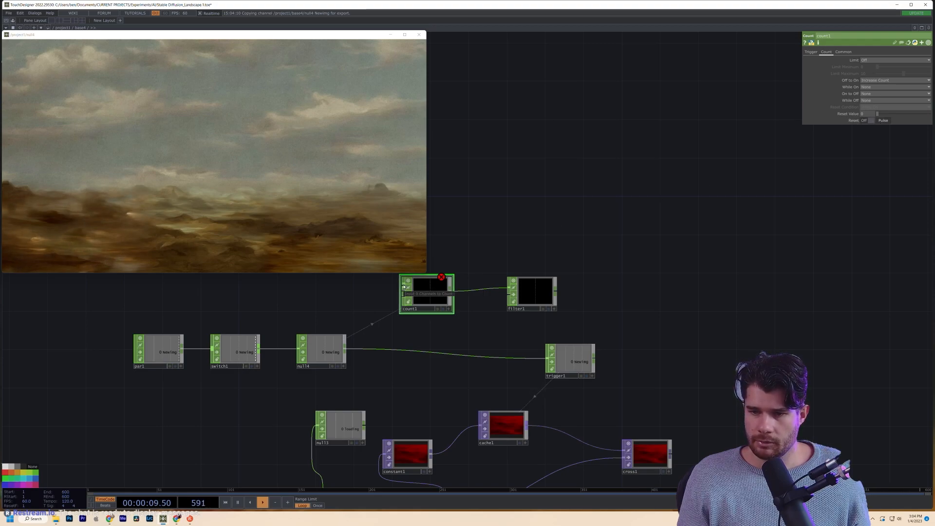
# - Move null3 left and add a Logic CHOP, logic1, fed by null3
pyautogui.moveTo(426, 407); pyautogui.dragTo(415, 361)
pyautogui.scroll(-2, 427, 309)
pyautogui.moveTo(362, 369); pyautogui.dragTo(321, 362)
pyautogui.press('Tab')
pyautogui.write('la')
pyautogui.click(402, 299)
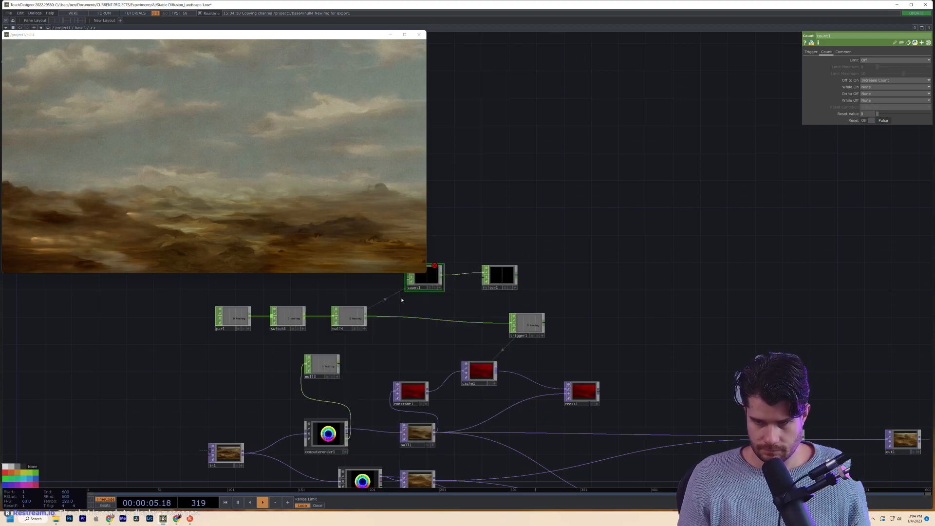
pyautogui.click(372, 363)
pyautogui.scroll(2, 360, 365)
pyautogui.moveTo(331, 367); pyautogui.dragTo(347, 364)
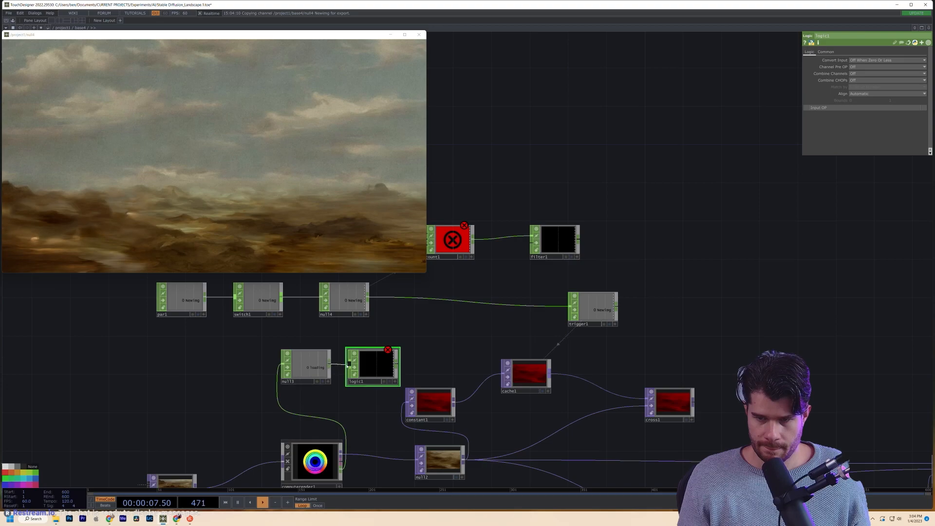
# - Generate a new image from computerender1, then delete logic1
pyautogui.scroll(2, 308, 372)
pyautogui.scroll(-4, 292, 373)
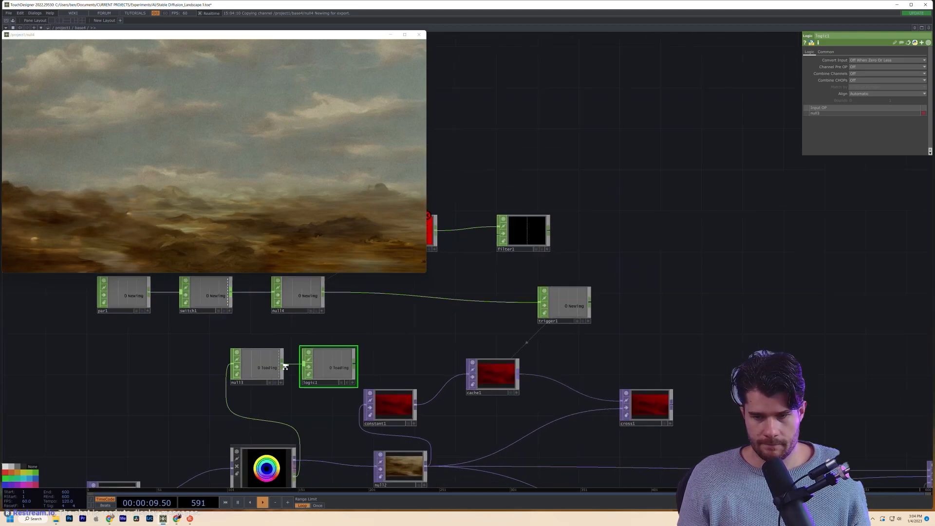
pyautogui.click(265, 460)
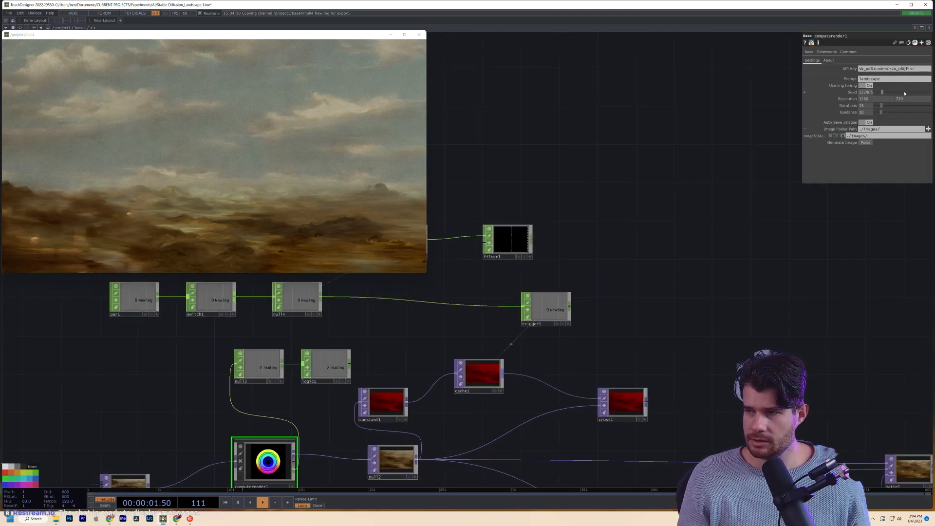
pyautogui.click(865, 145)
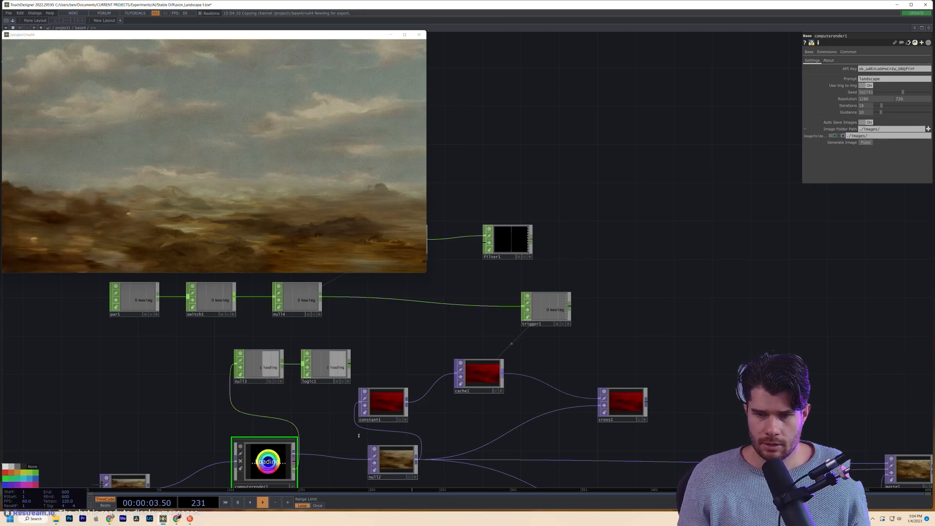
pyautogui.click(327, 359)
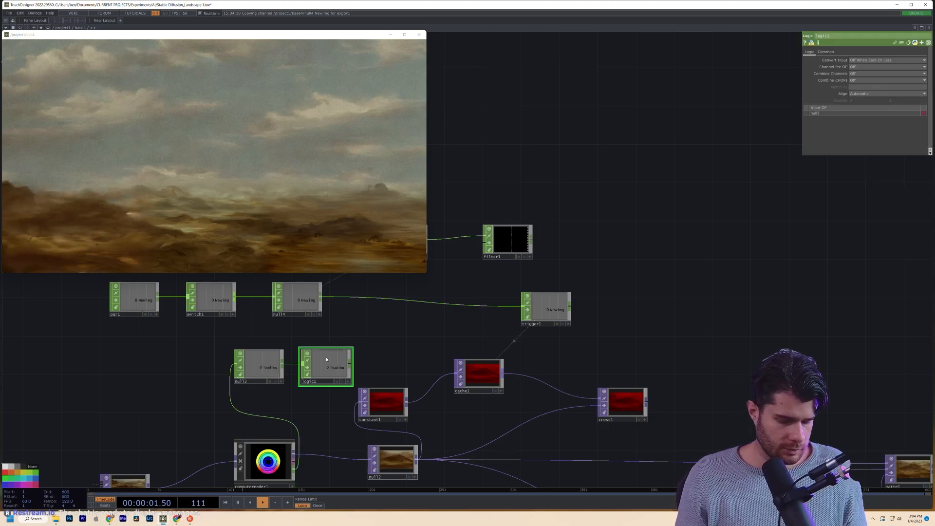
pyautogui.press('Delete')
pyautogui.press('Tab')
# - Add a Math CHOP, math1, after null3 and set its To Range to 1, 0
pyautogui.write('nul')
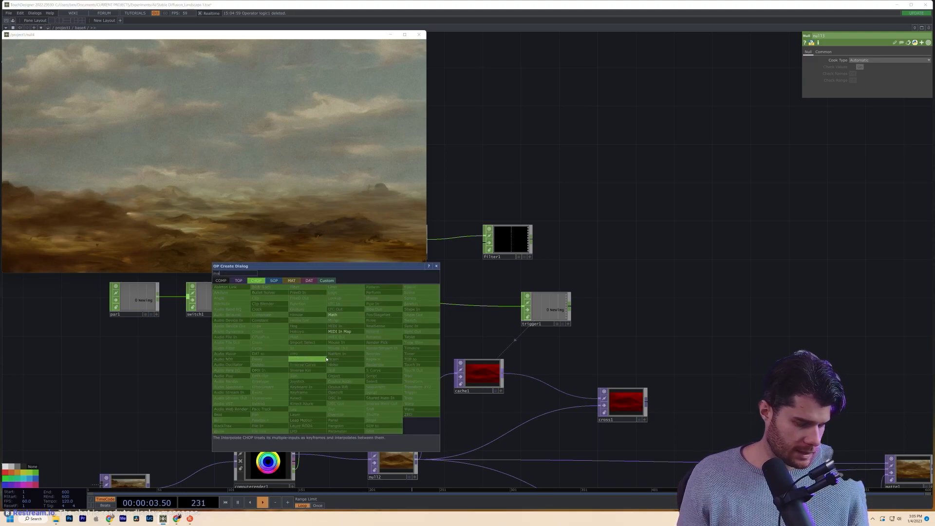
pyautogui.click(334, 315)
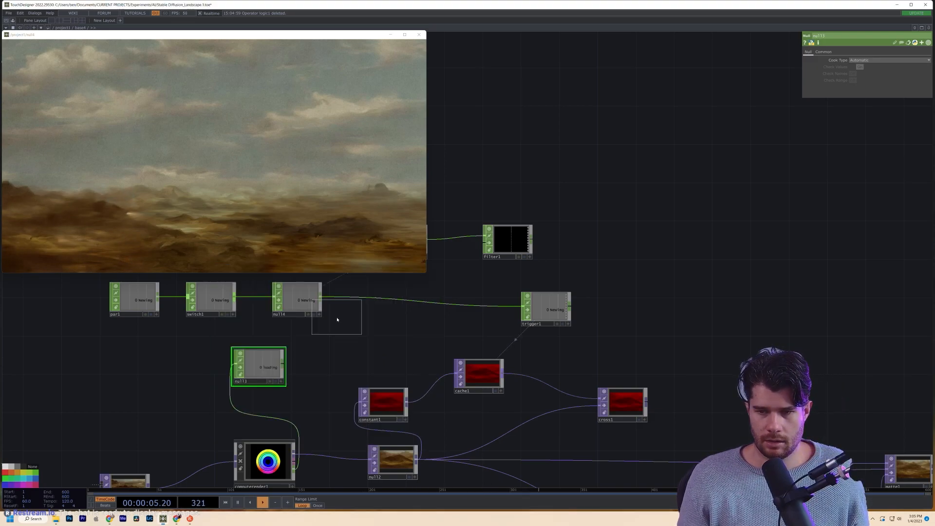
pyautogui.click(334, 367)
pyautogui.moveTo(293, 368); pyautogui.dragTo(331, 366)
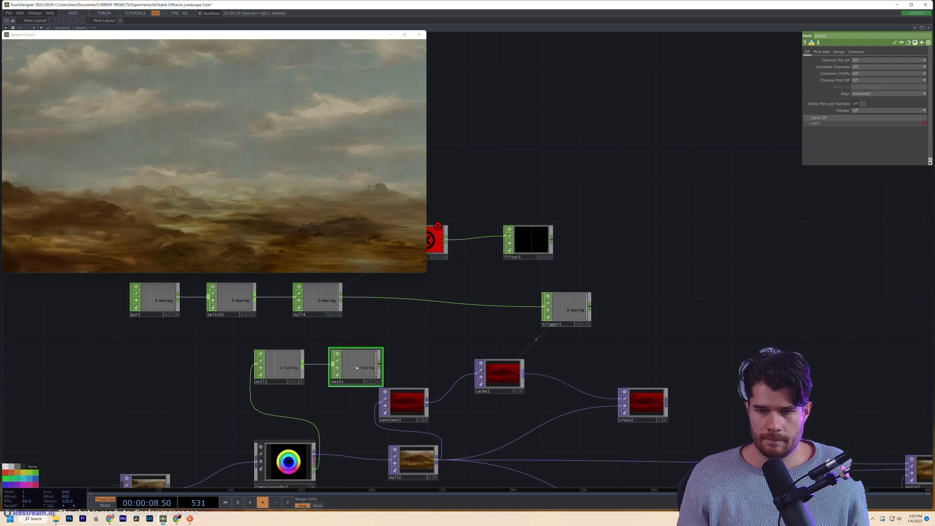
pyautogui.click(838, 52)
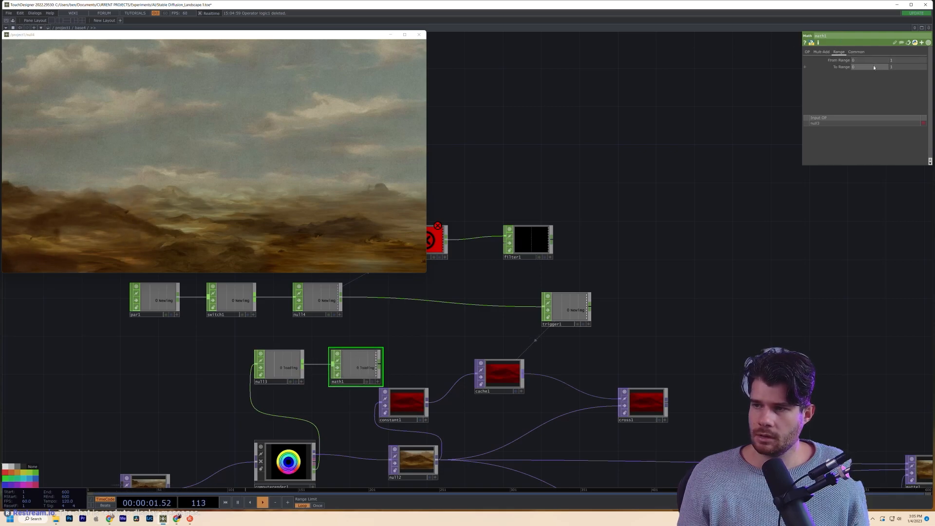
pyautogui.click(908, 67)
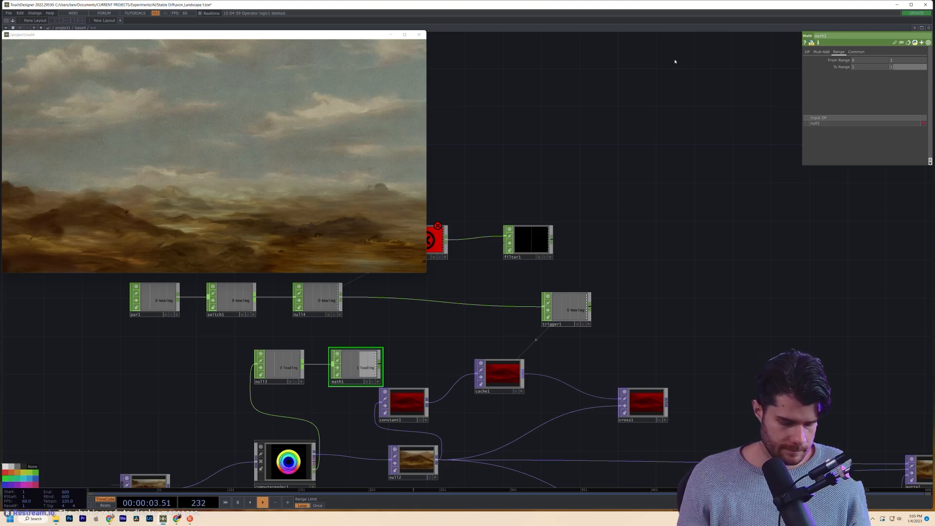
pyautogui.write('0')
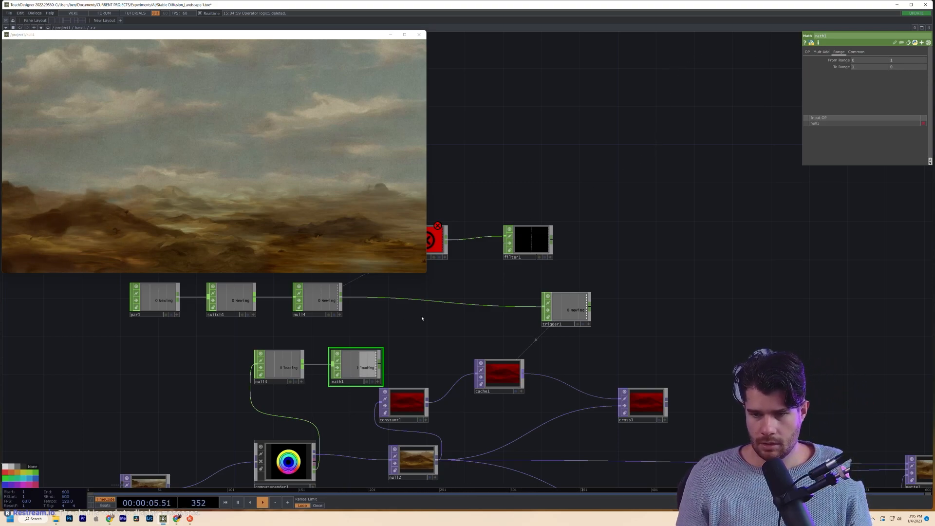
# - Wire math1's output into count1
pyautogui.moveTo(424, 317); pyautogui.dragTo(476, 323)
pyautogui.click(440, 383)
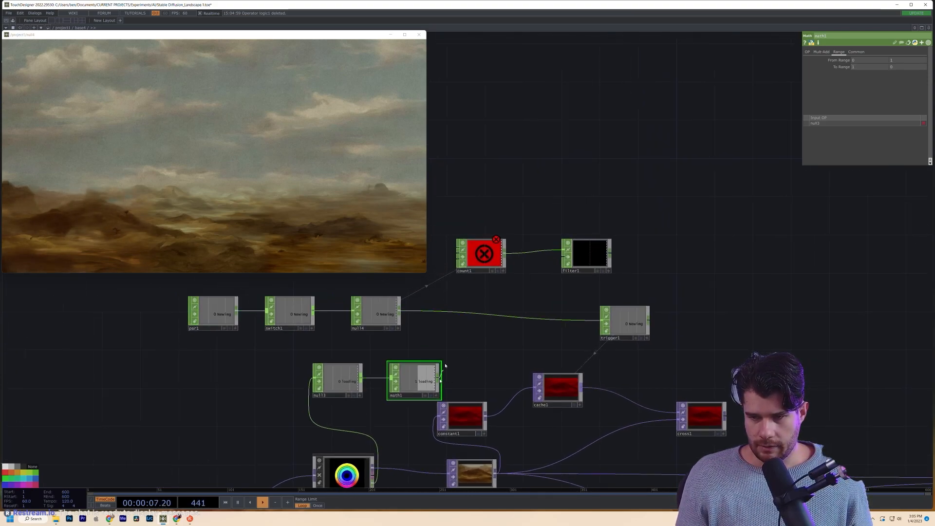
pyautogui.click(457, 253)
pyautogui.moveTo(509, 294); pyautogui.dragTo(510, 318)
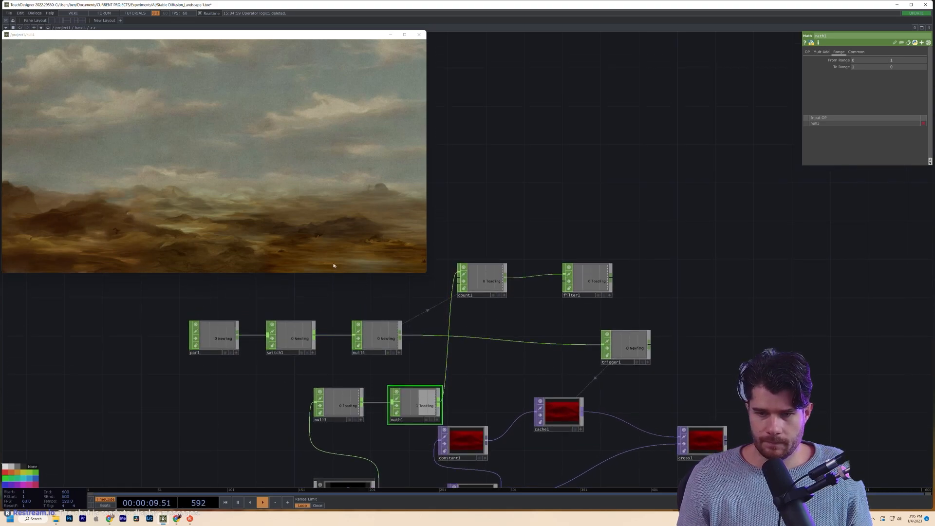
# - Move par1 further left and shift switch1 left toward it
pyautogui.click(211, 334)
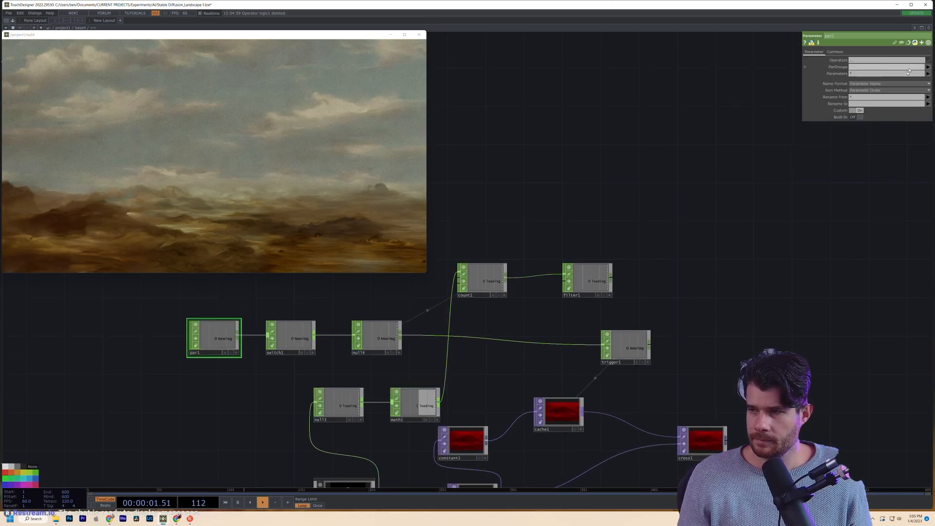
pyautogui.moveTo(211, 336); pyautogui.dragTo(145, 335)
pyautogui.click(344, 469)
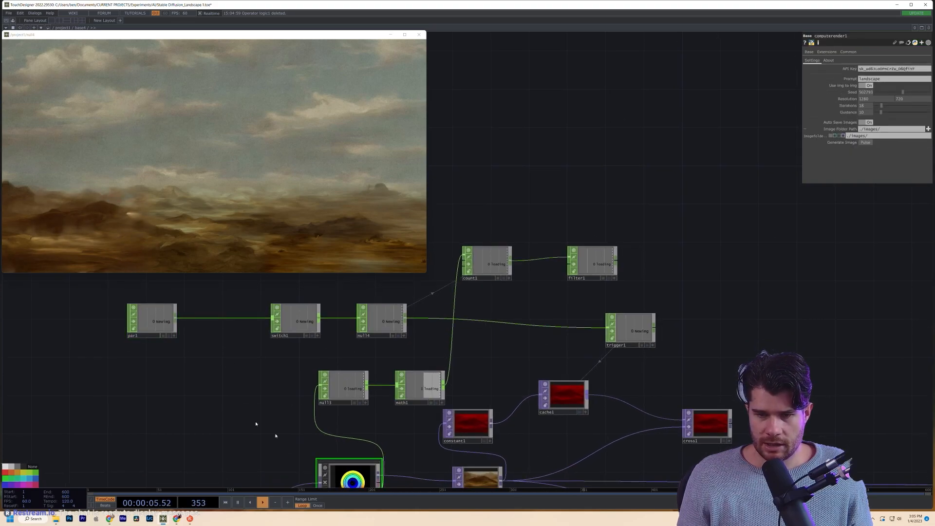
pyautogui.moveTo(306, 321); pyautogui.dragTo(247, 322)
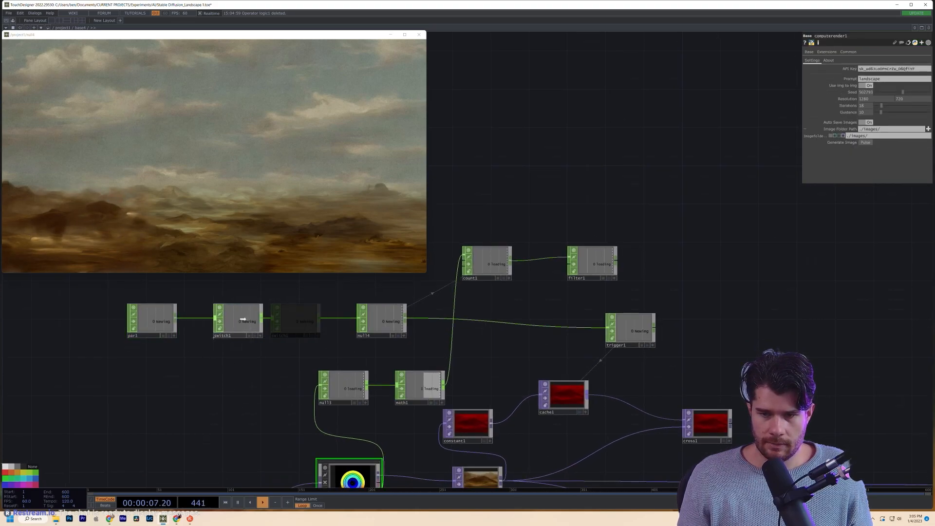
# - Make null4's viewer interactive and link its Newimg channel to computerender1
pyautogui.click(385, 323)
pyautogui.moveTo(412, 346); pyautogui.dragTo(866, 142)
pyautogui.click(379, 317)
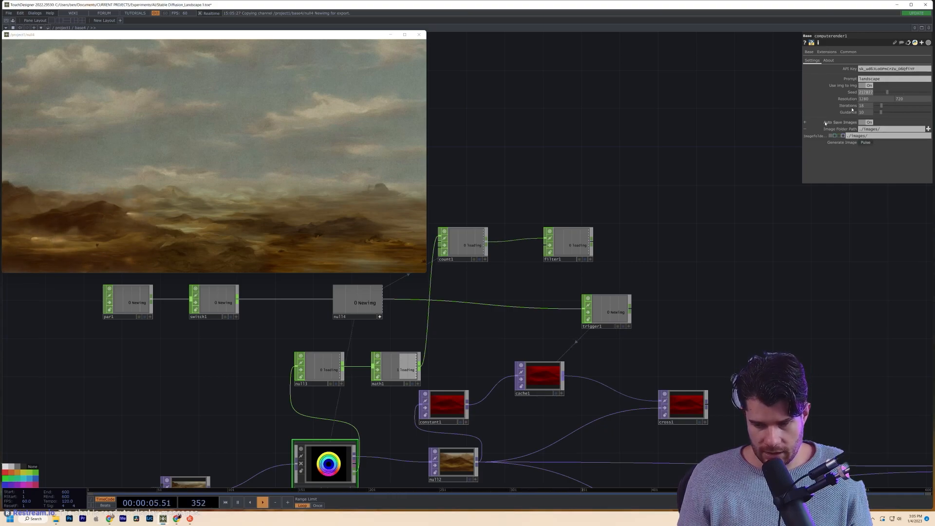
pyautogui.moveTo(555, 204); pyautogui.dragTo(588, 204)
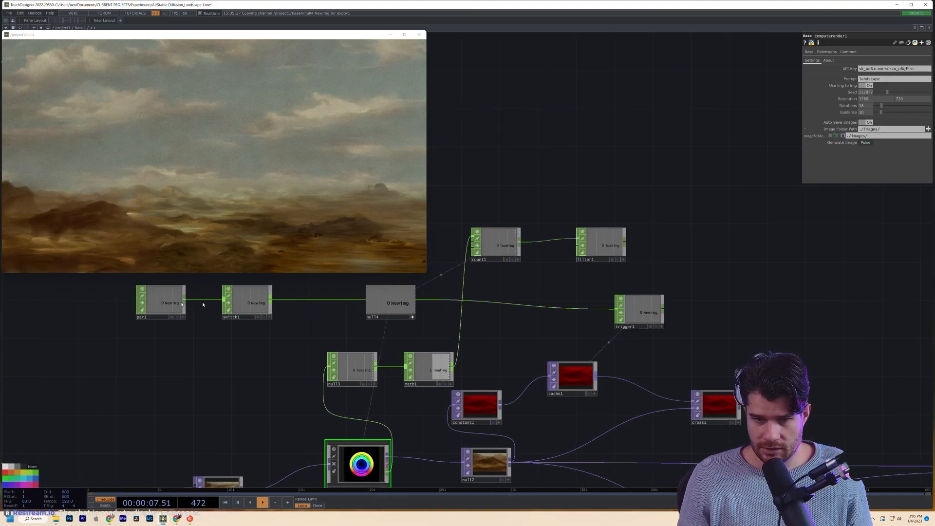
pyautogui.click(160, 302)
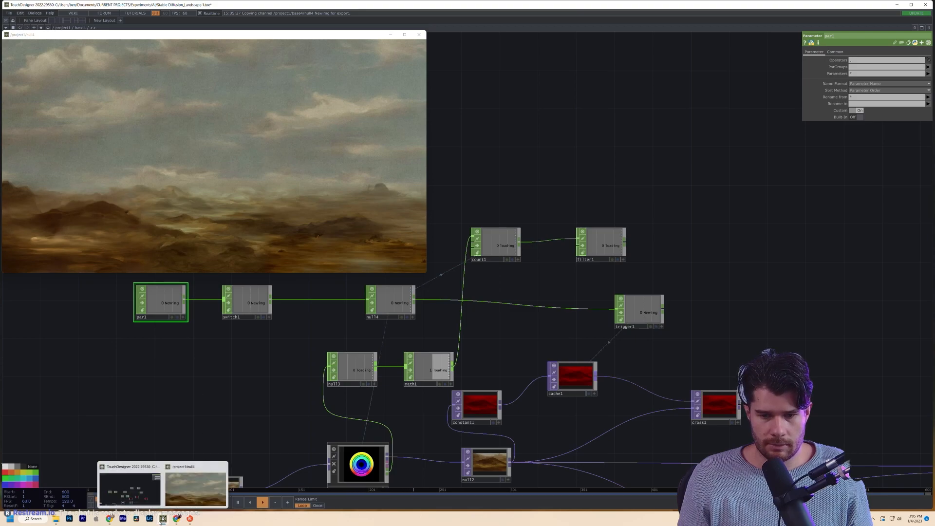
# - Open base4's parameters in a floating window on the right and pulse NewImg
pyautogui.rightClick(82, 29)
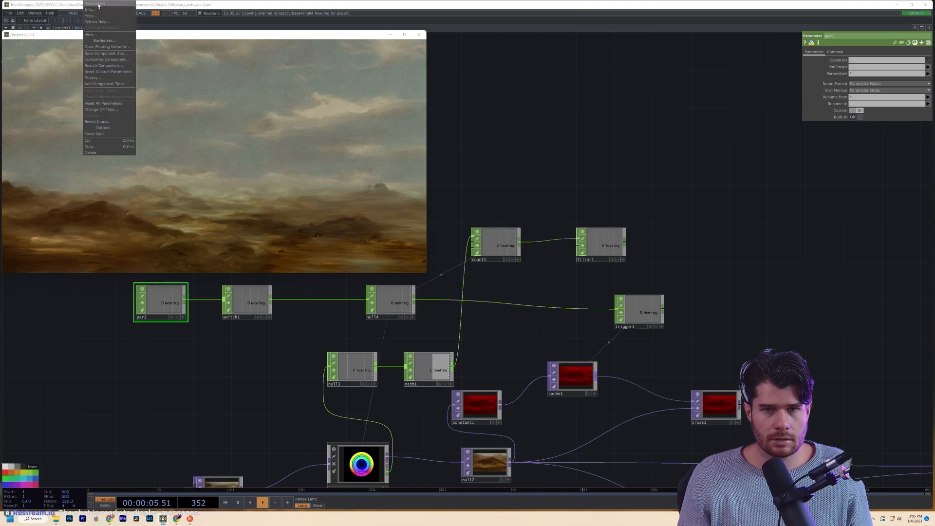
pyautogui.click(97, 7)
pyautogui.moveTo(77, 8); pyautogui.dragTo(808, 179)
pyautogui.click(828, 218)
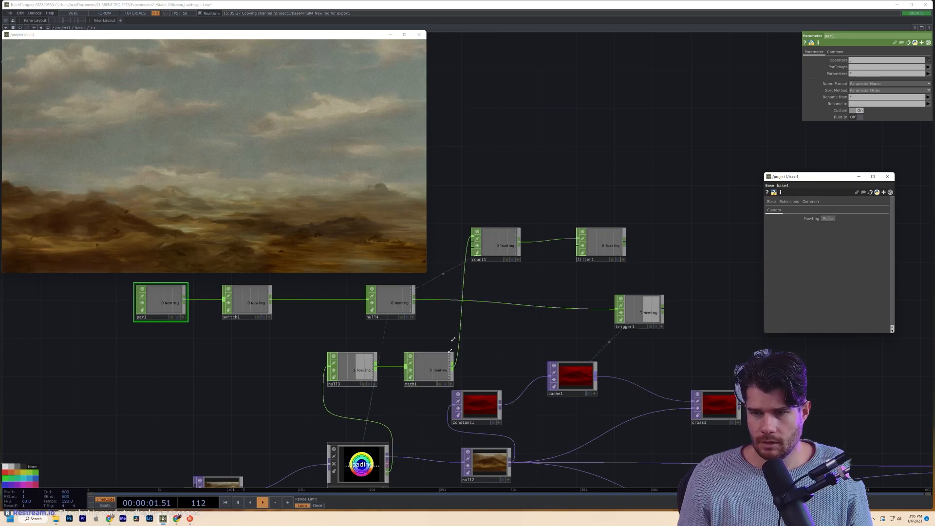
# - Move filter1 above trigger1 and reference null4's Newimg channel in filter1's Reset
pyautogui.click(612, 254)
pyautogui.moveTo(663, 258); pyautogui.dragTo(611, 257)
pyautogui.moveTo(550, 245); pyautogui.dragTo(569, 245)
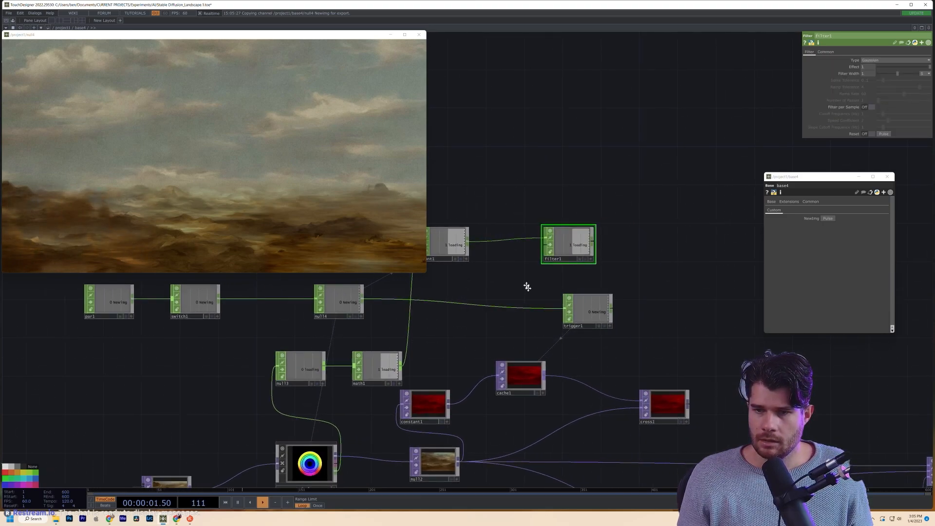
pyautogui.moveTo(526, 285); pyautogui.dragTo(537, 305)
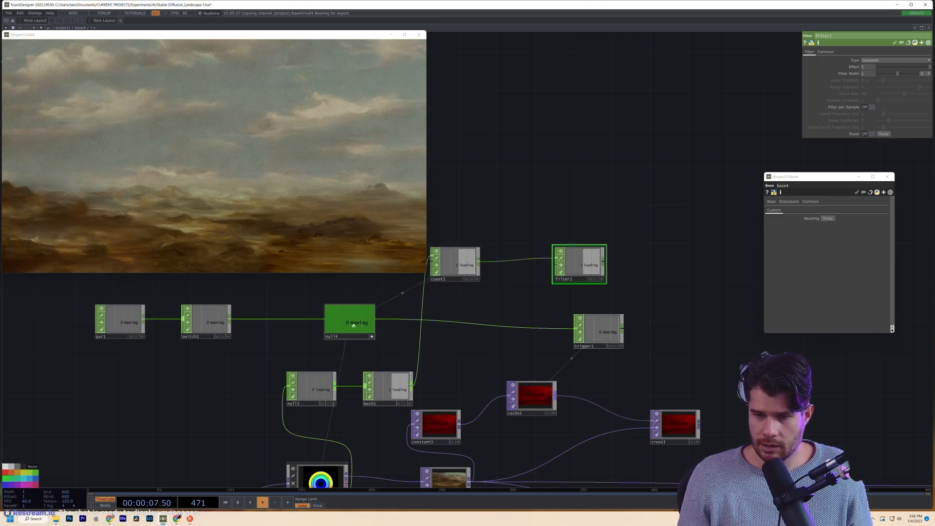
pyautogui.moveTo(870, 136); pyautogui.dragTo(871, 134)
pyautogui.click(872, 134)
# - Turn off null4's viewer and add a Null CHOP, null5, after filter1
pyautogui.click(371, 337)
pyautogui.moveTo(632, 270); pyautogui.dragTo(603, 270)
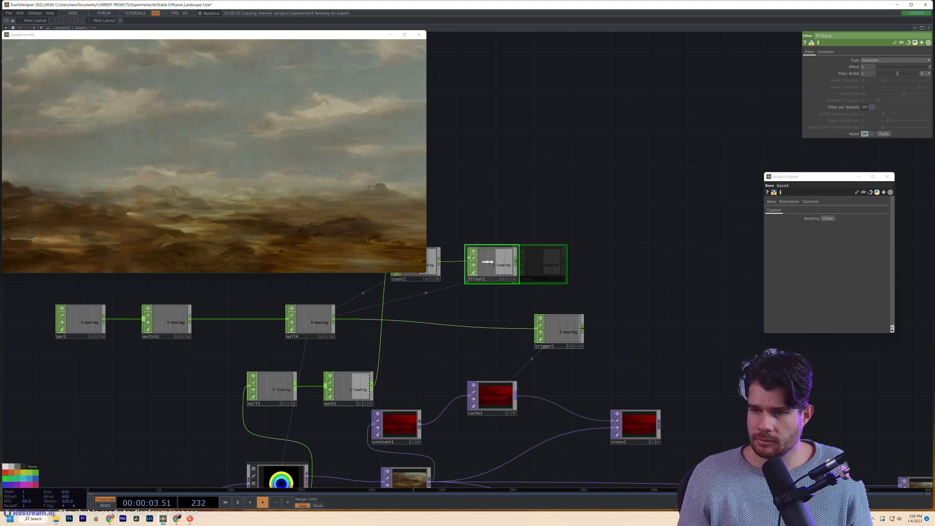
pyautogui.press('Tab')
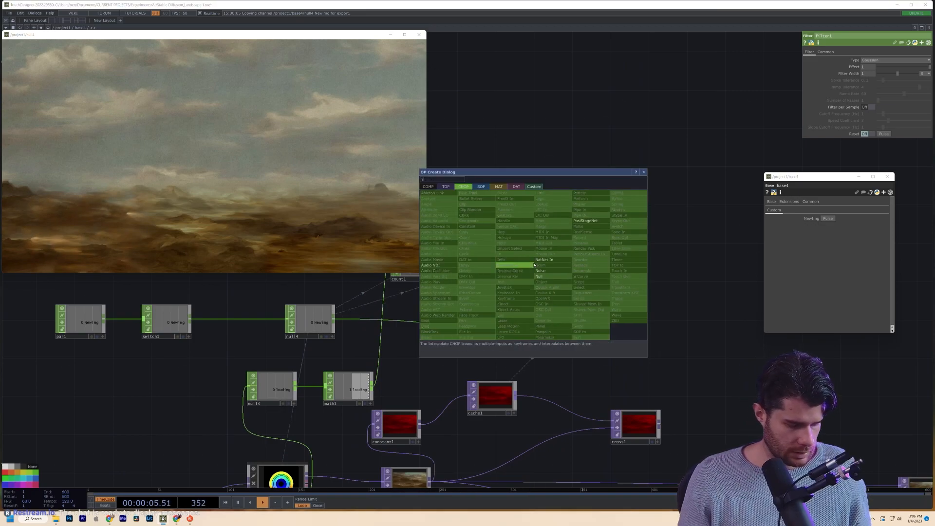
pyautogui.click(550, 276)
pyautogui.click(569, 266)
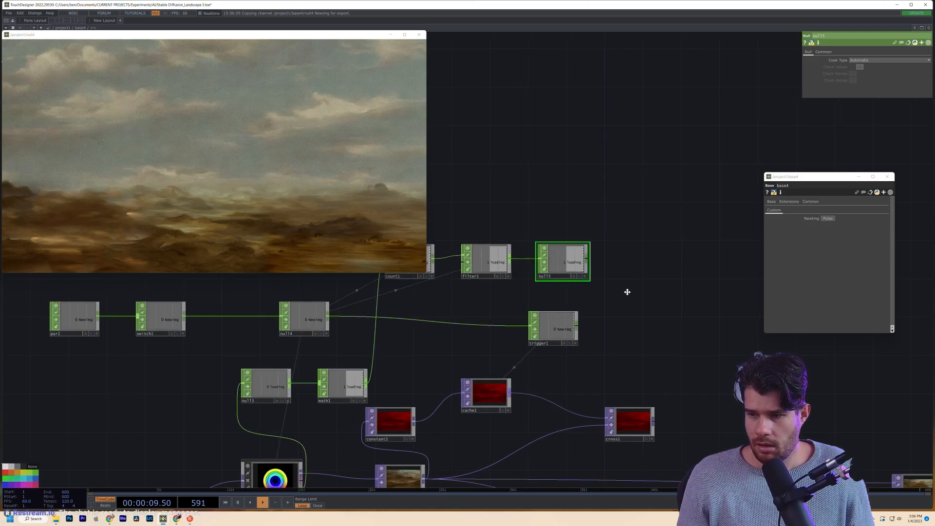
# - Reference null5's channel in cross1's Cross parameter, currently 1
pyautogui.click(623, 409)
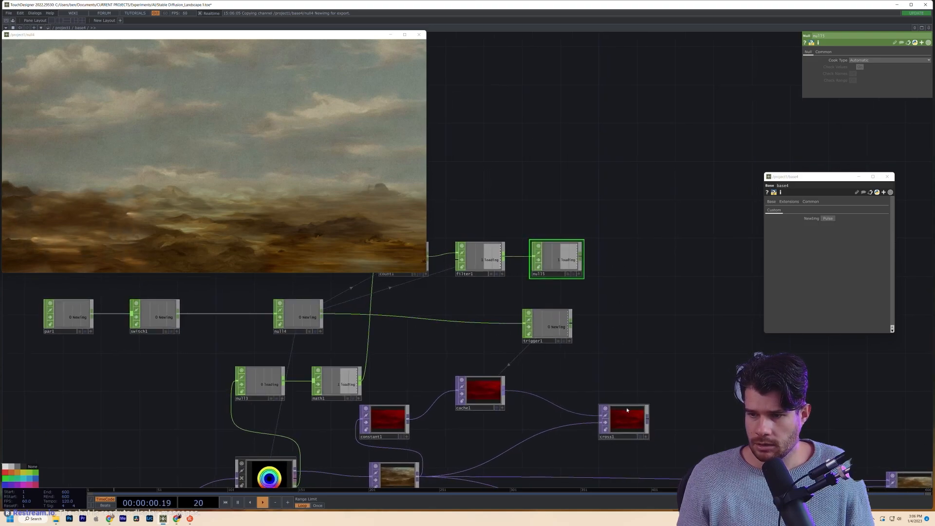
pyautogui.click(579, 275)
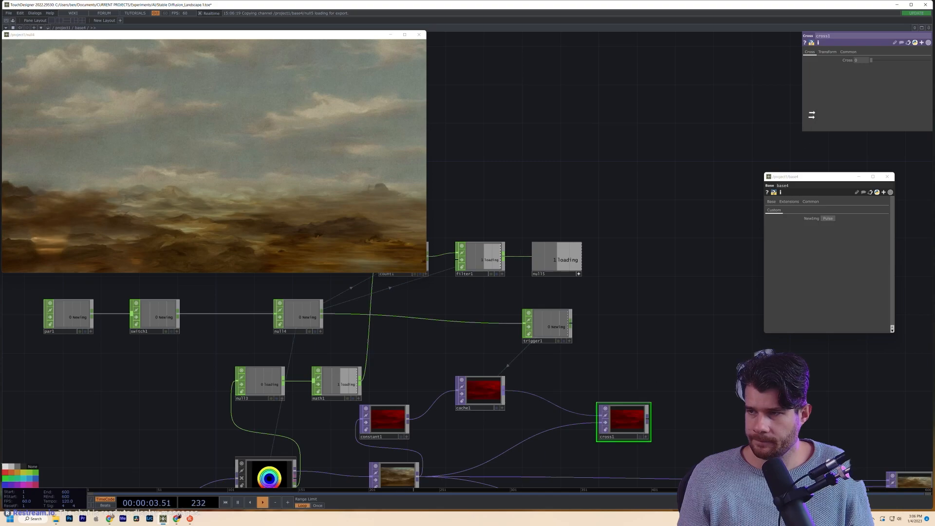
pyautogui.moveTo(862, 59); pyautogui.dragTo(863, 59)
pyautogui.click(865, 58)
pyautogui.moveTo(735, 169); pyautogui.dragTo(784, 100)
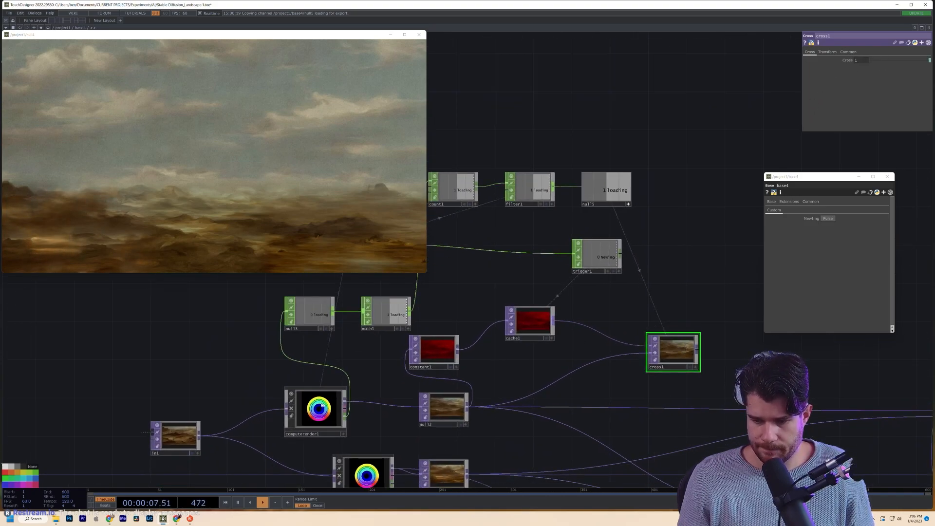
pyautogui.click(301, 399)
pyautogui.moveTo(287, 380); pyautogui.dragTo(285, 403)
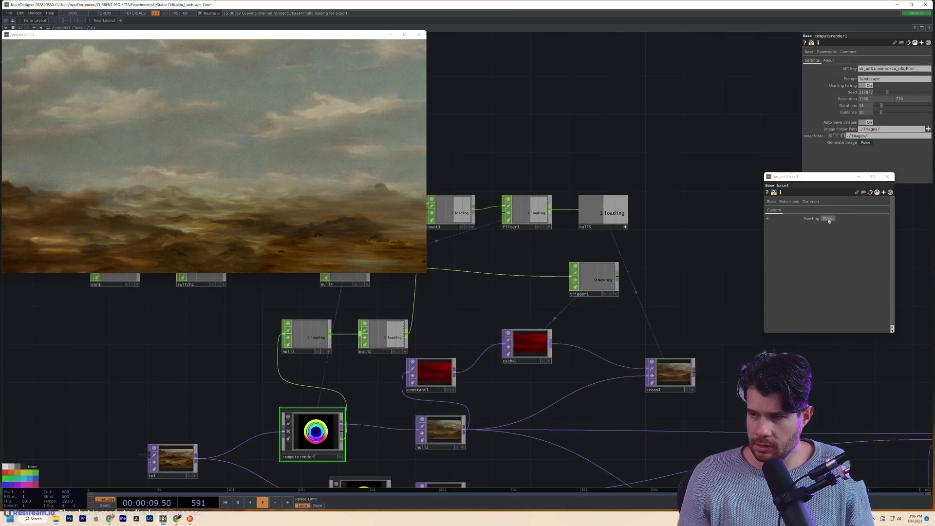
# - Request a new generated image and turn off null5's interactive viewer
pyautogui.moveTo(697, 166); pyautogui.dragTo(716, 234)
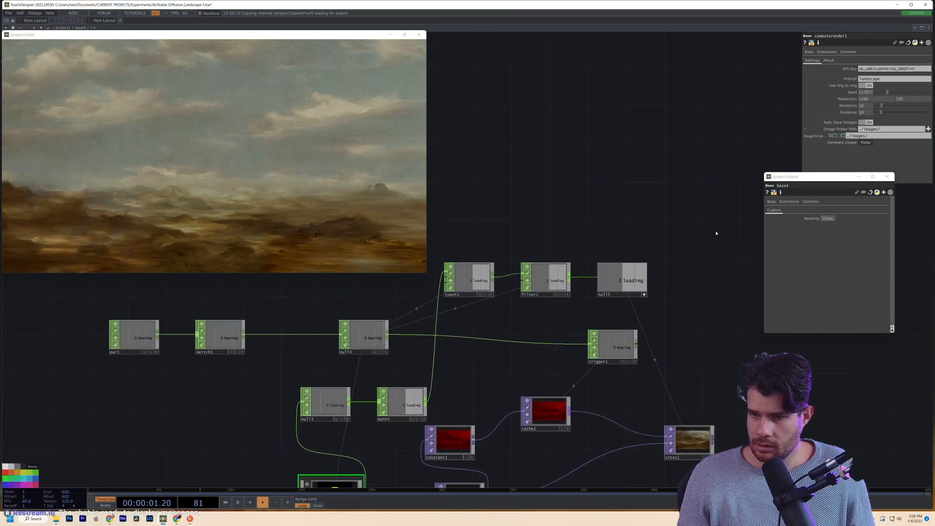
pyautogui.click(829, 218)
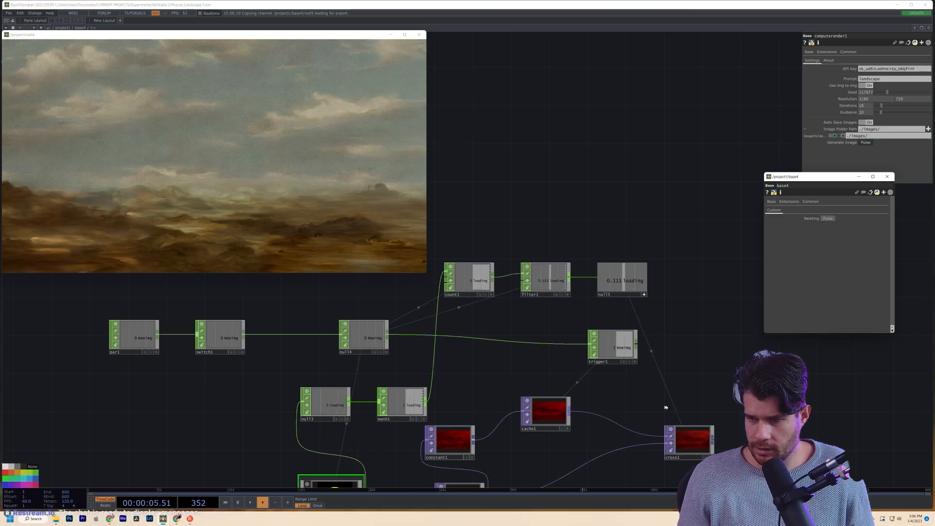
pyautogui.moveTo(675, 337); pyautogui.dragTo(679, 281)
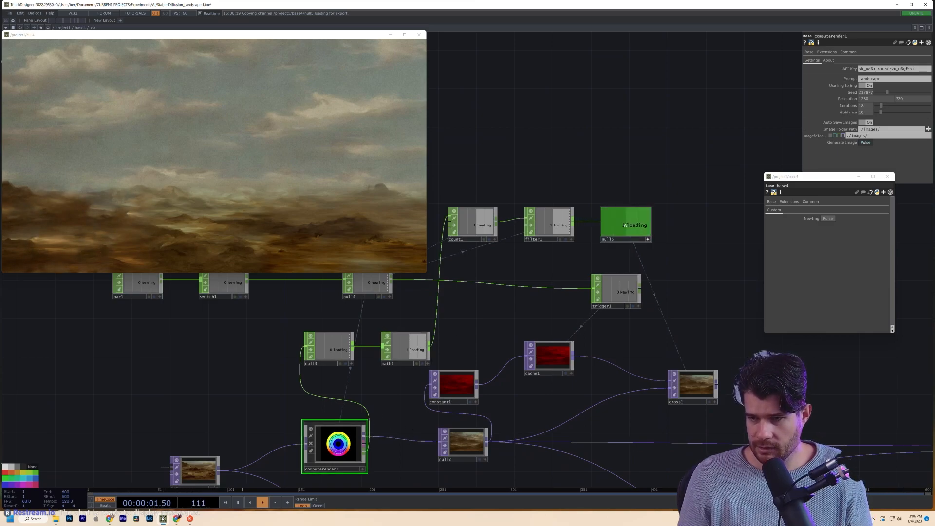
pyautogui.click(648, 239)
# - Enter 5 in filter1's filter settings
pyautogui.moveTo(531, 315); pyautogui.dragTo(592, 413)
pyautogui.click(609, 320)
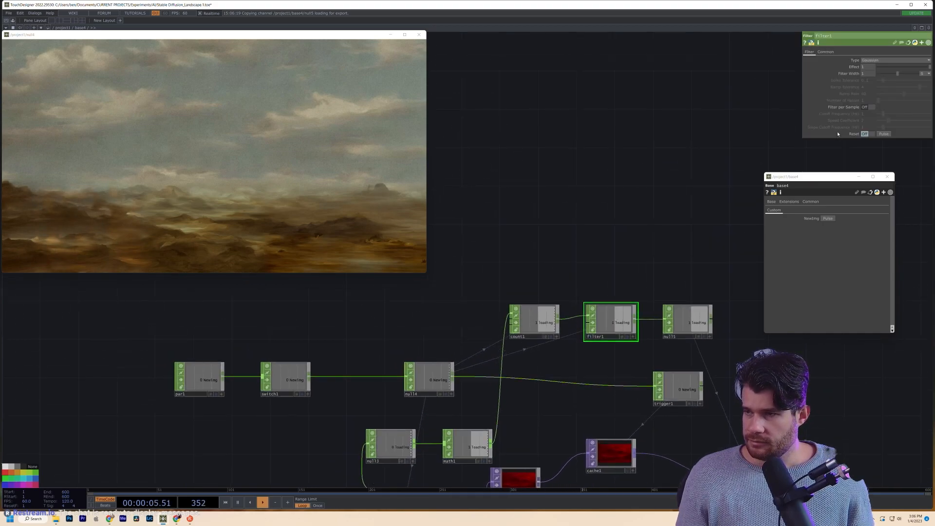
pyautogui.write('5')
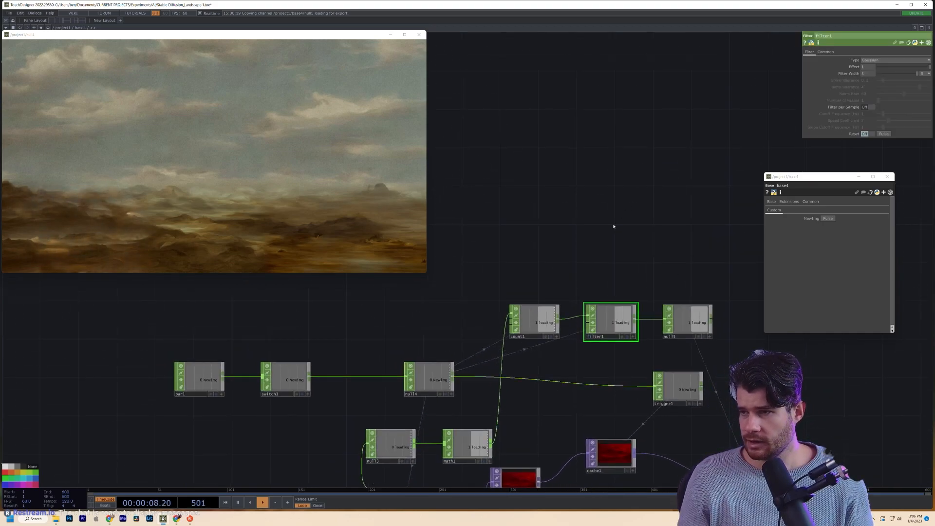
pyautogui.moveTo(613, 225); pyautogui.dragTo(582, 133)
pyautogui.scroll(-3, 582, 133)
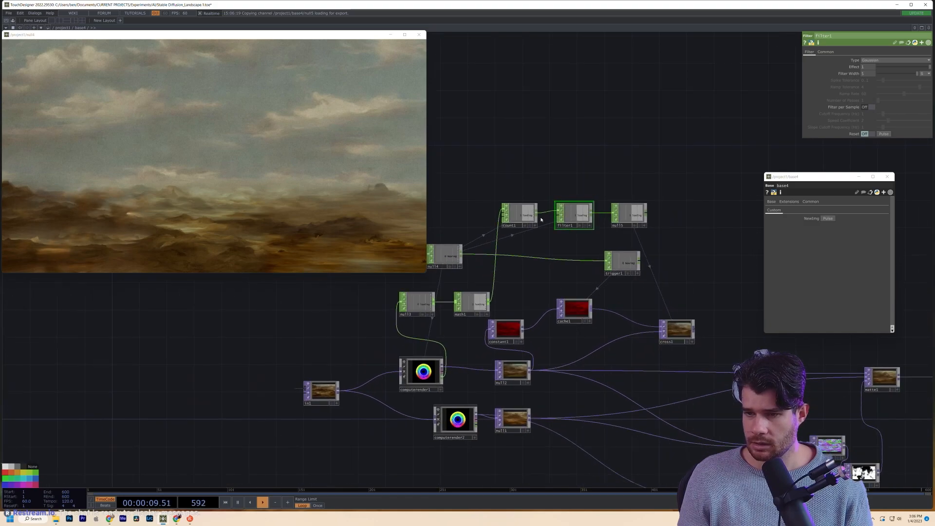
pyautogui.moveTo(560, 250); pyautogui.dragTo(574, 270)
# - Set trigger1's Peak Length to 15
pyautogui.moveTo(649, 286); pyautogui.dragTo(663, 286)
pyautogui.moveTo(866, 87); pyautogui.dragTo(654, 88)
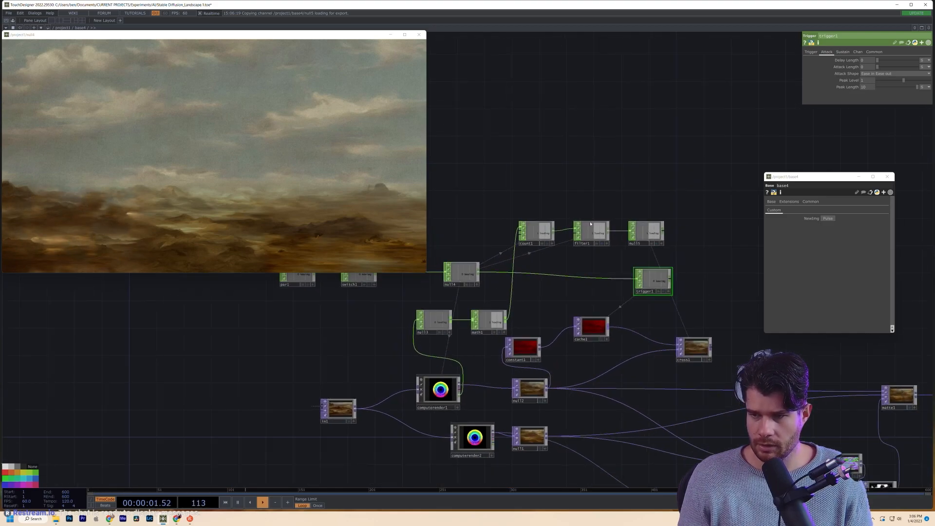
pyautogui.scroll(-2, 590, 223)
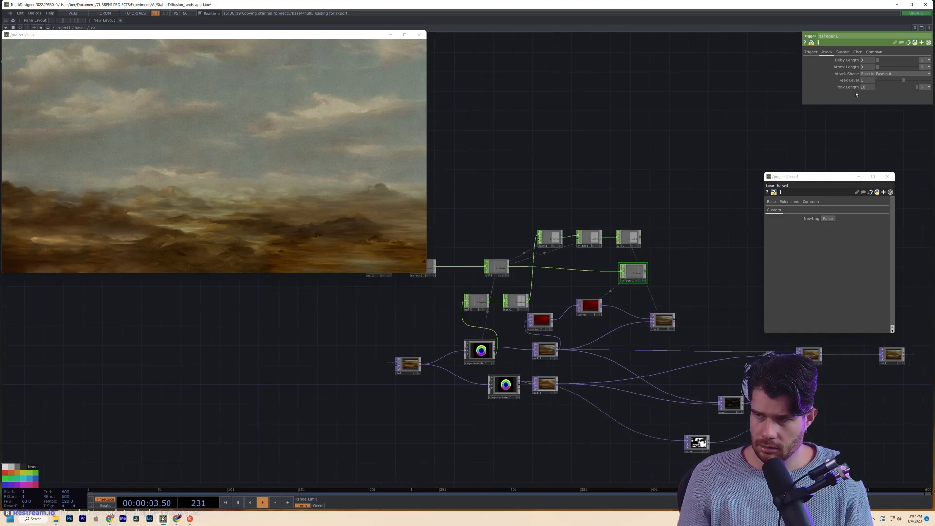
pyautogui.moveTo(867, 87); pyautogui.dragTo(745, 87)
pyautogui.write('15')
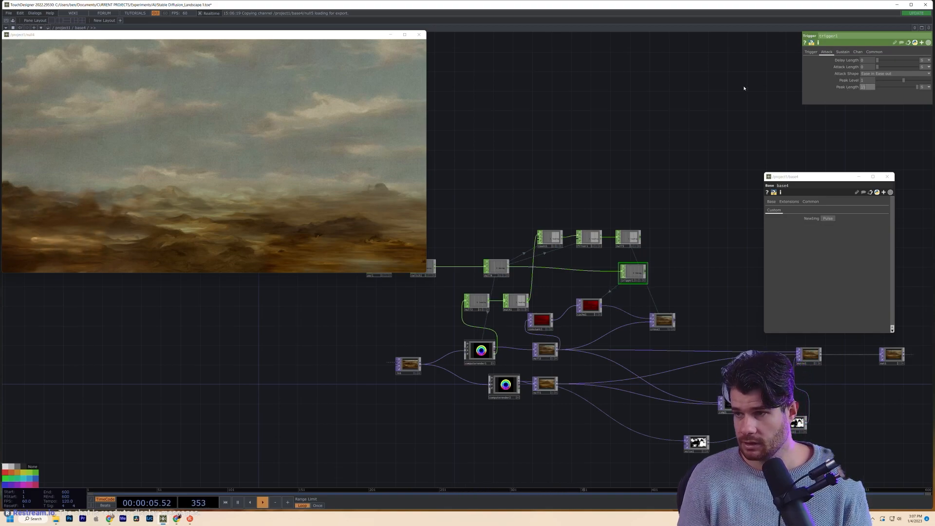
# - Nudge computerender1 and computerender2 into alignment
pyautogui.moveTo(480, 350); pyautogui.dragTo(495, 351)
pyautogui.moveTo(500, 387); pyautogui.dragTo(485, 387)
pyautogui.moveTo(492, 351); pyautogui.dragTo(481, 351)
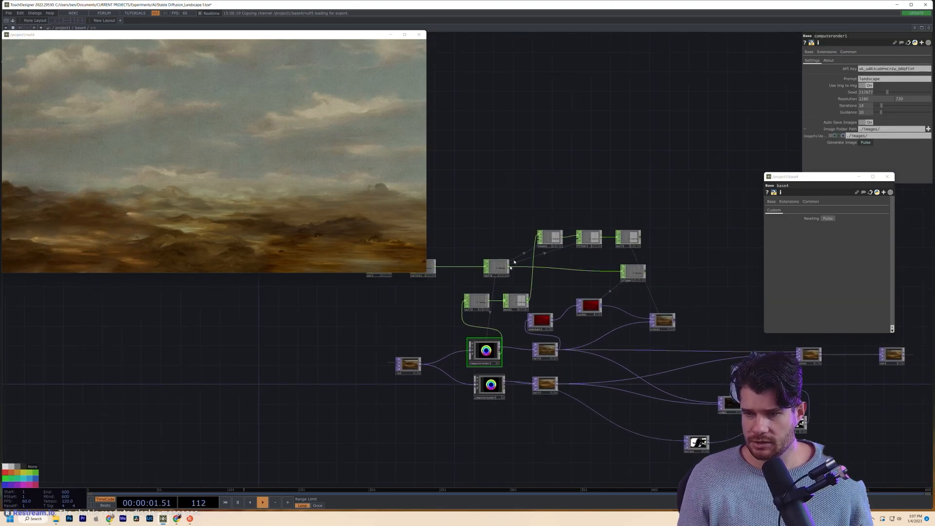
# - Bring up the operator create list, filtering it with 'c' for CHOPs
pyautogui.rightClick(490, 301)
pyautogui.click(522, 317)
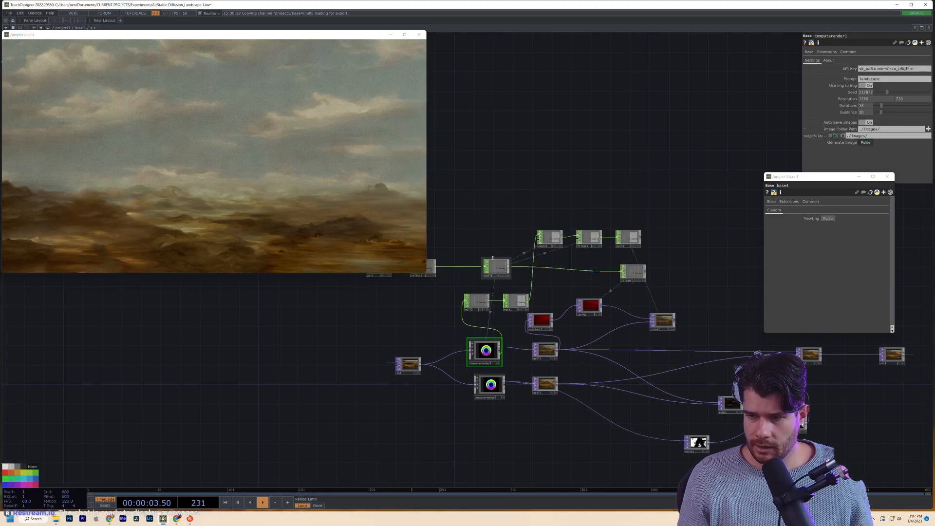
pyautogui.press('Tab')
pyautogui.write('c')
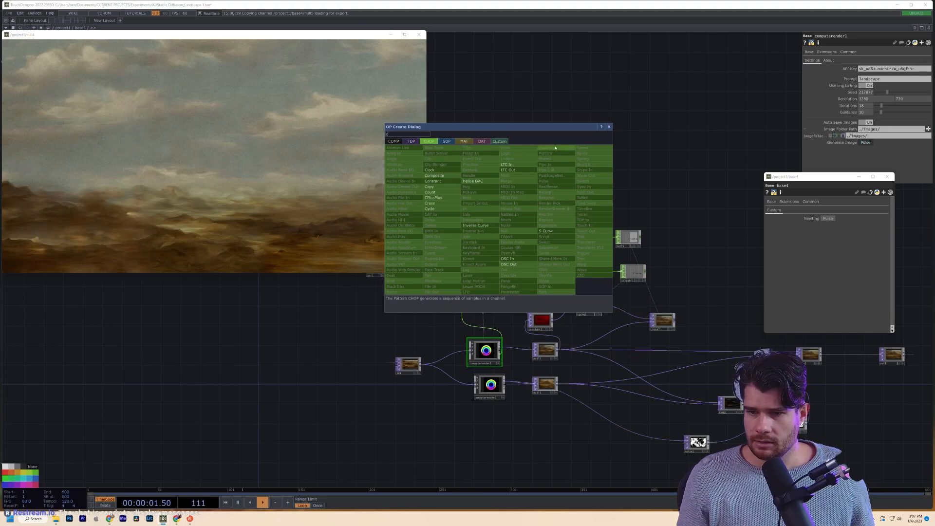
# - Add a Pattern CHOP, pattern1, of type Random Non-Repeating Integers with Length 1
pyautogui.click(545, 148)
pyautogui.click(509, 201)
pyautogui.scroll(3, 533, 198)
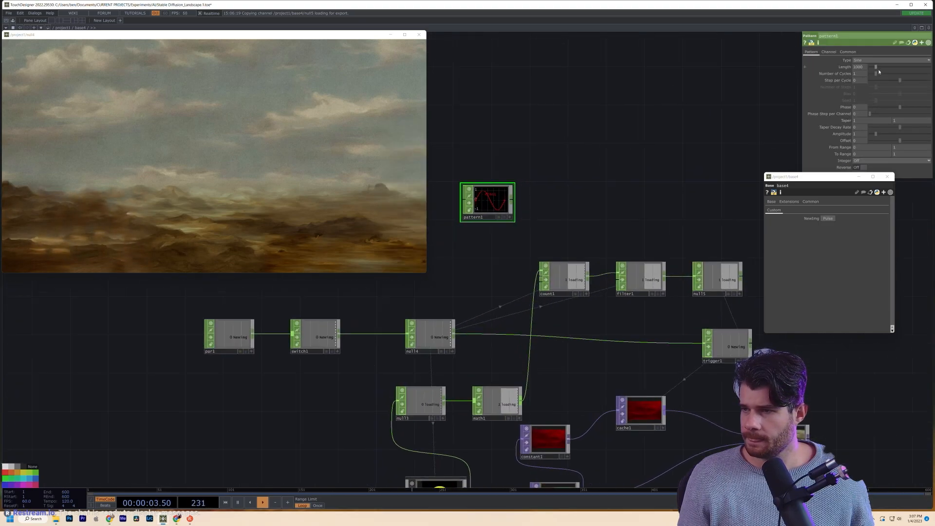
pyautogui.click(879, 60)
pyautogui.click(877, 127)
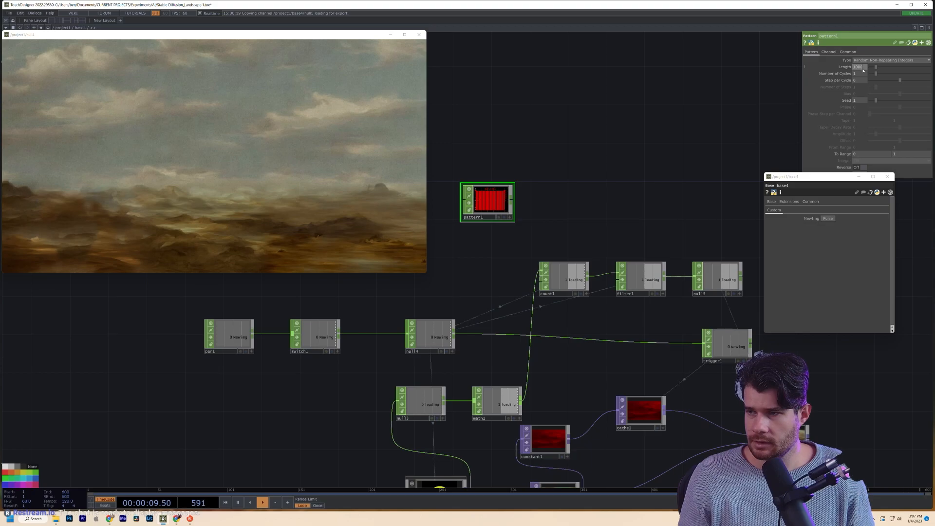
pyautogui.write('10001')
pyautogui.press('Return')
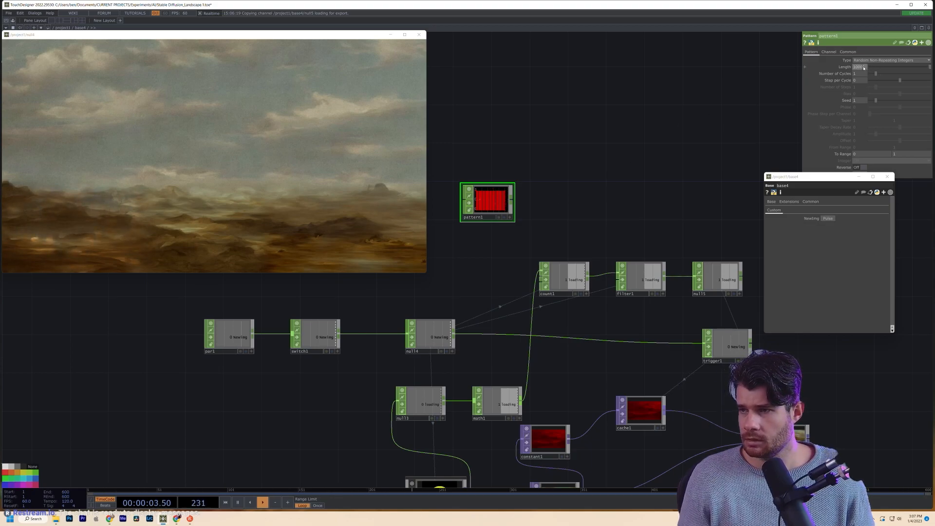
pyautogui.write('1')
pyautogui.press('Return')
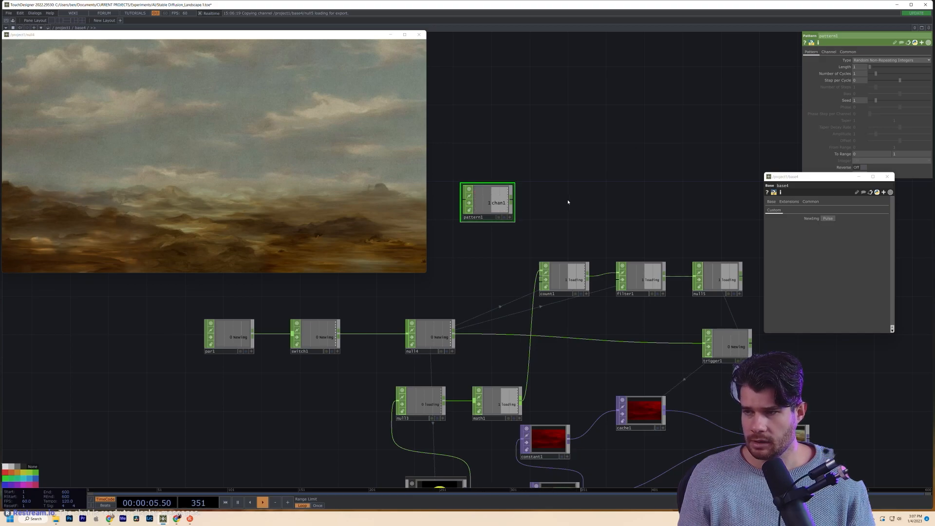
# - Set pattern1's To Range upper limit to 100000
pyautogui.moveTo(567, 202); pyautogui.dragTo(599, 160)
pyautogui.moveTo(825, 179); pyautogui.dragTo(870, 234)
pyautogui.click(861, 173)
pyautogui.click(861, 174)
pyautogui.click(900, 152)
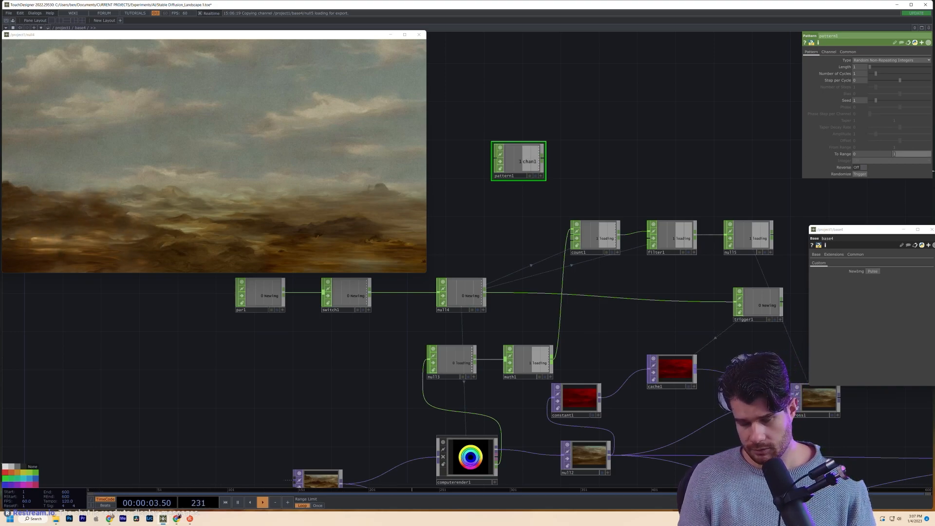
pyautogui.write('100000')
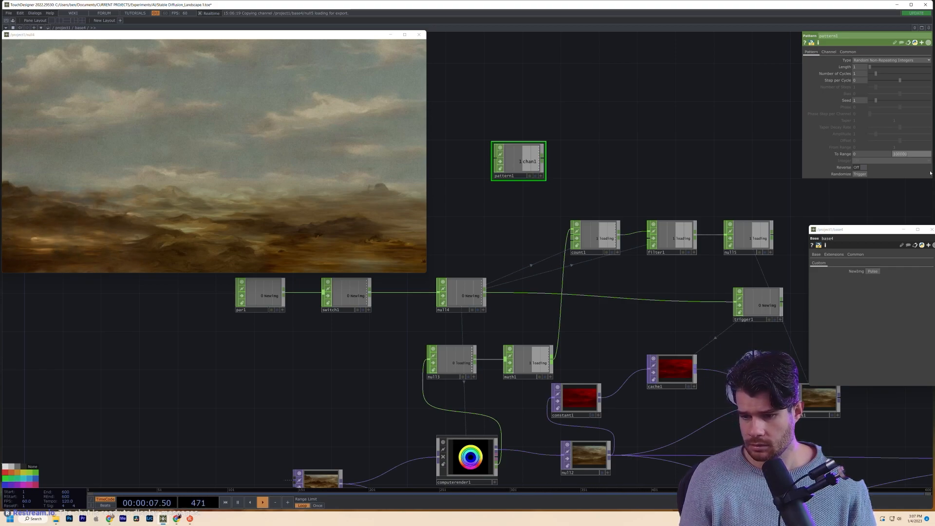
pyautogui.press('Return')
# - Randomize pattern1 repeatedly until it settles on 28677
pyautogui.click(466, 457)
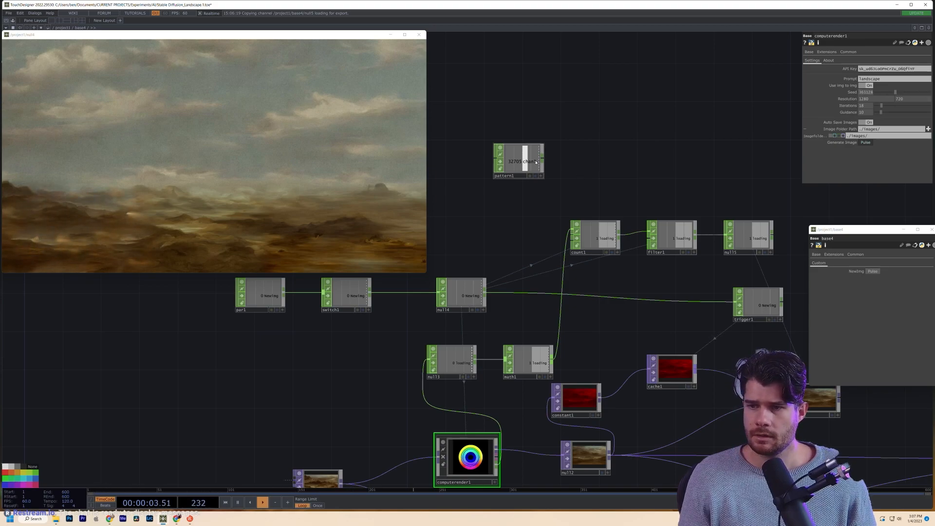
pyautogui.click(517, 161)
pyautogui.click(860, 174)
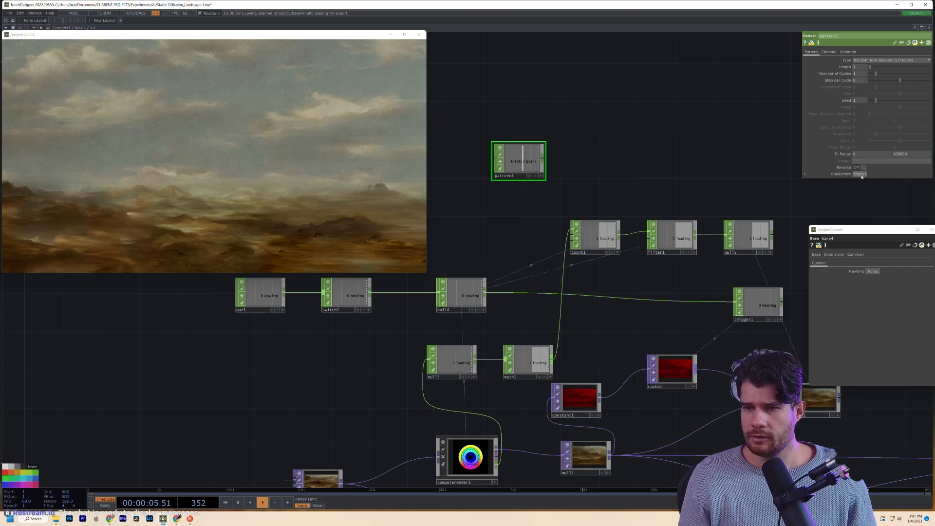
pyautogui.click(861, 175)
pyautogui.click(860, 174)
pyautogui.click(860, 174)
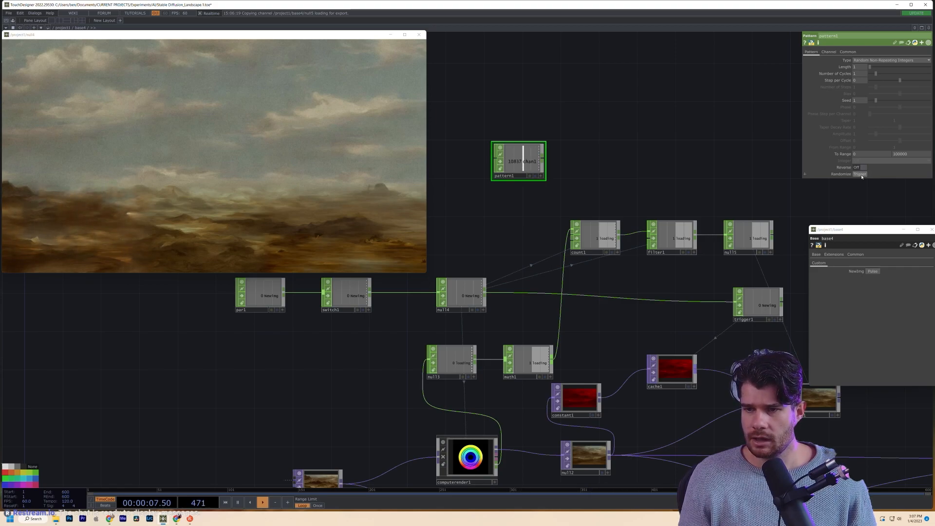
pyautogui.click(861, 174)
pyautogui.click(861, 174)
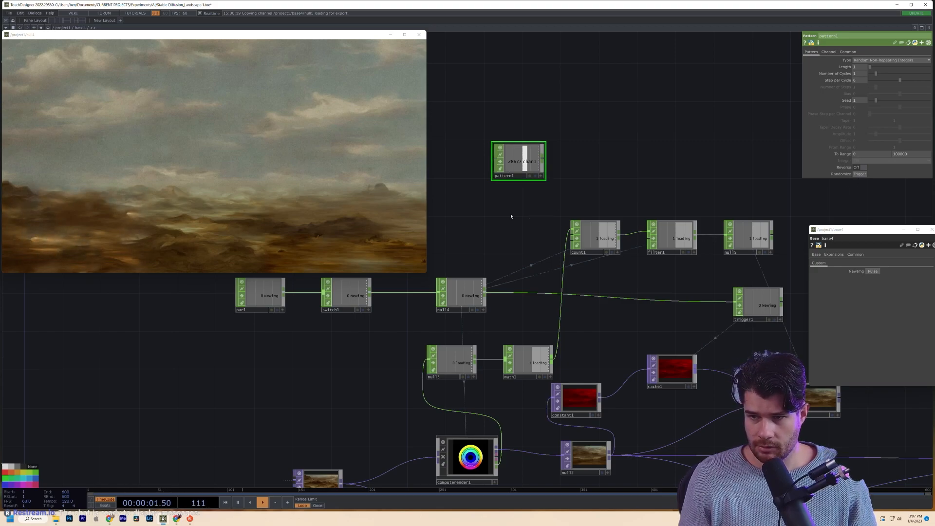
pyautogui.moveTo(460, 292); pyautogui.dragTo(449, 292)
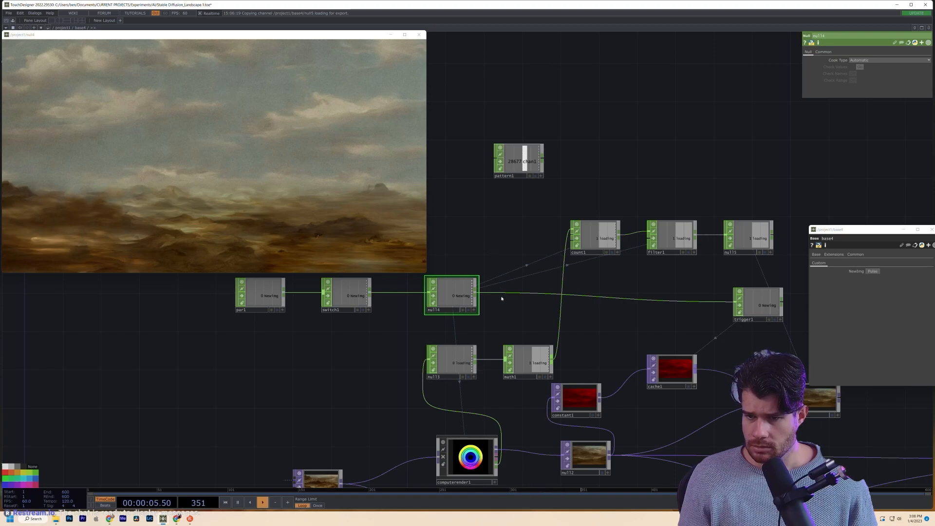
# - Place pattern1 above count1 and feed it into a new Null CHOP, null6
pyautogui.moveTo(526, 158); pyautogui.dragTo(496, 196)
pyautogui.press('Tab')
pyautogui.write('nul')
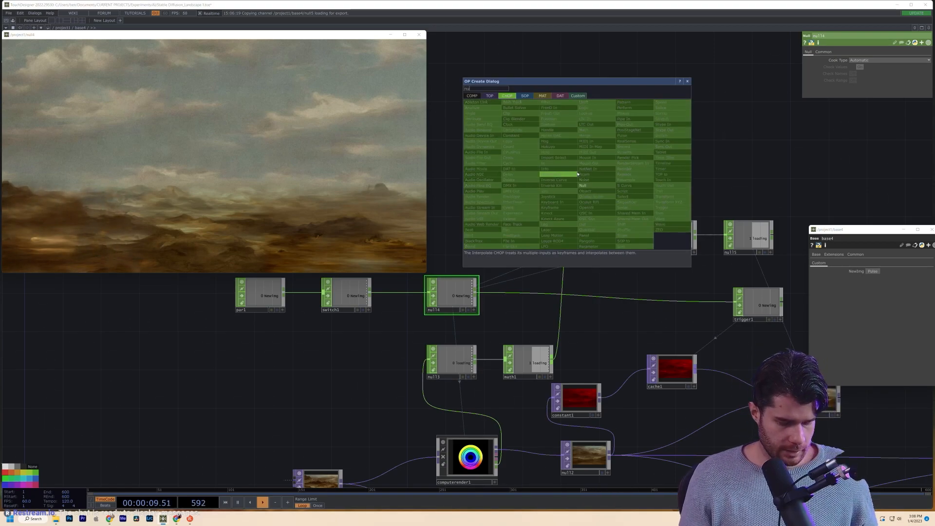
pyautogui.click(582, 186)
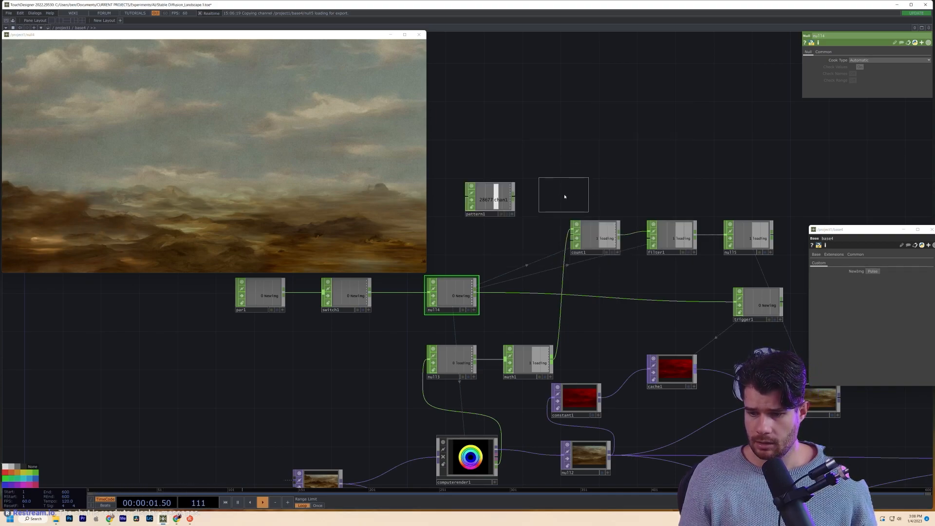
pyautogui.click(564, 196)
pyautogui.moveTo(542, 197); pyautogui.dragTo(475, 205)
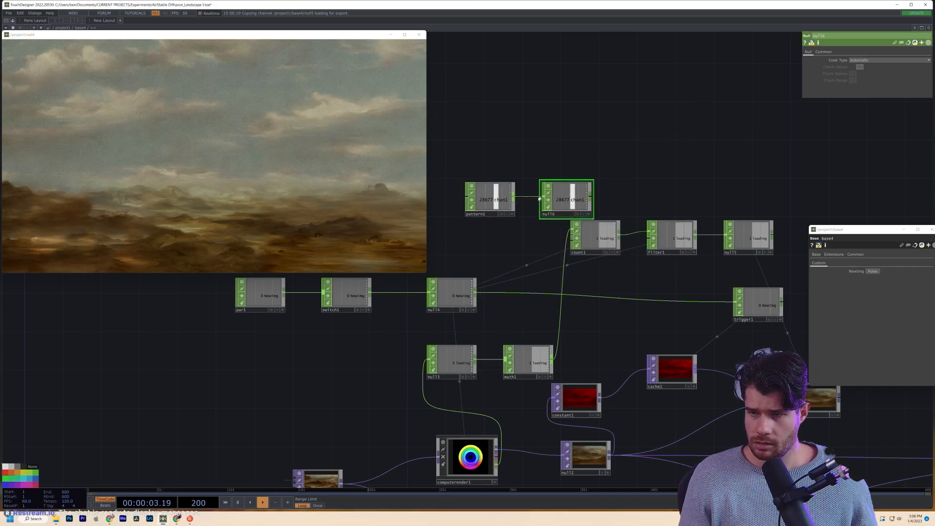
pyautogui.click(474, 205)
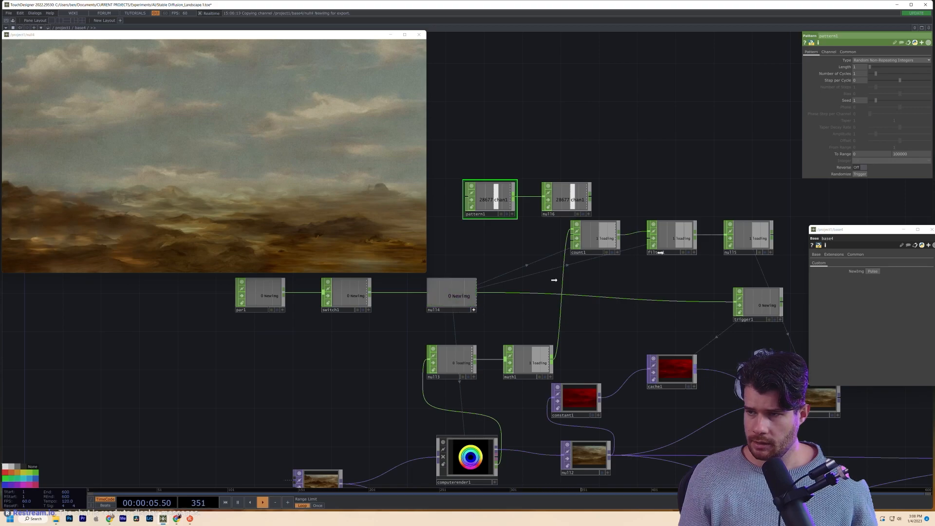
pyautogui.click(860, 174)
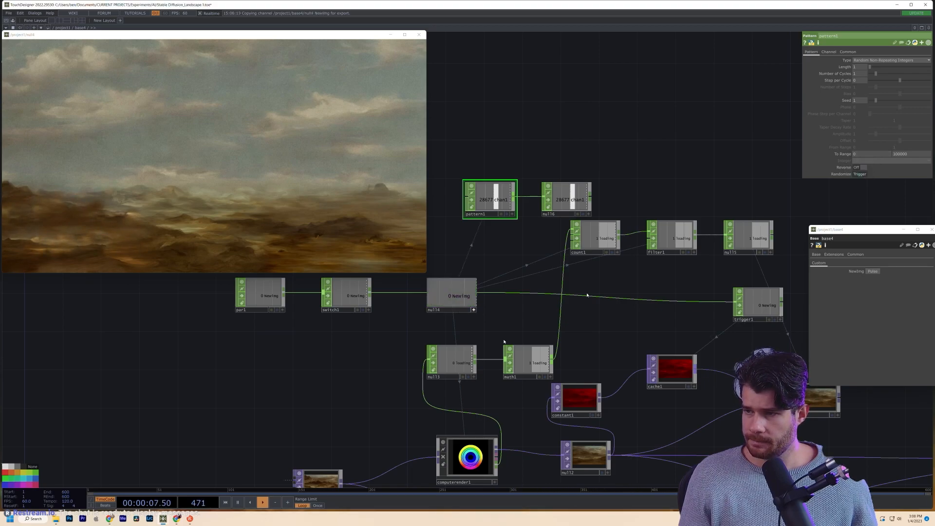
# - Turn off null4's live preview and select the red constant1 node
pyautogui.click(474, 311)
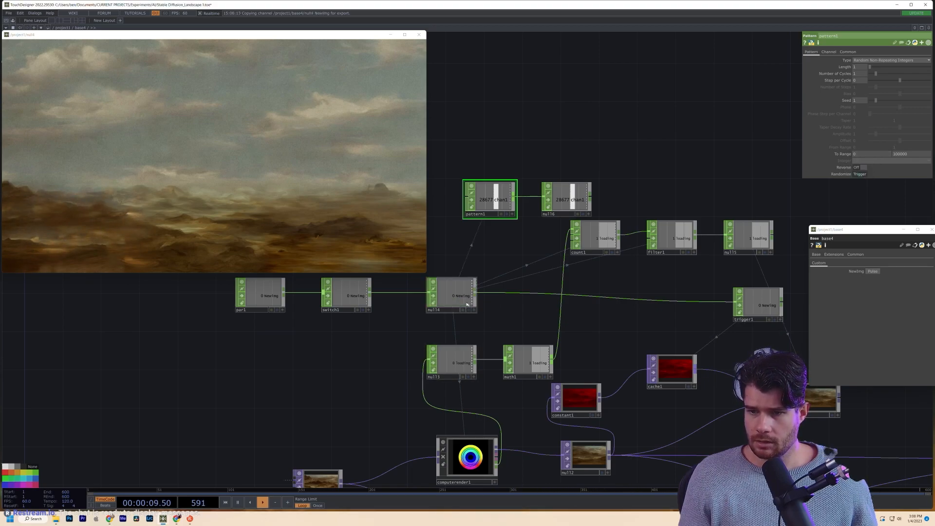
pyautogui.click(471, 306)
pyautogui.moveTo(635, 304); pyautogui.dragTo(576, 279)
pyautogui.click(528, 434)
pyautogui.click(526, 382)
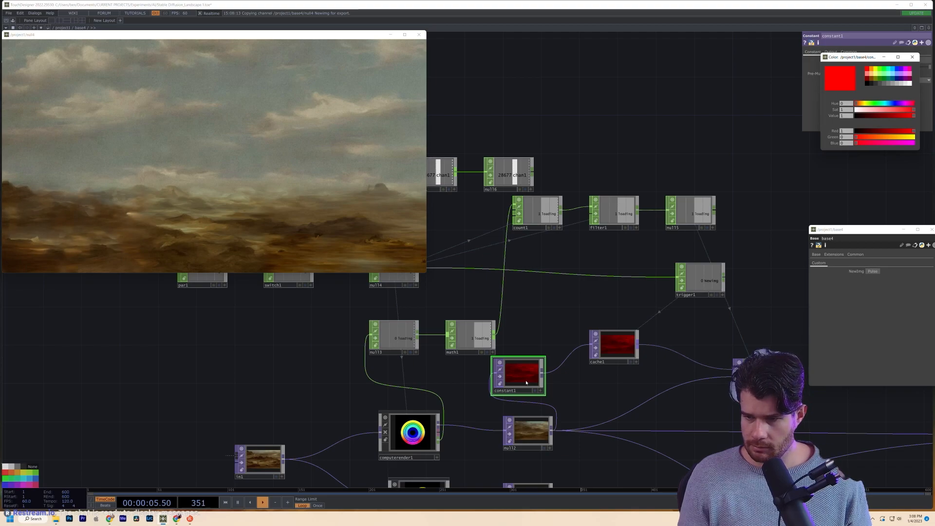
# - Delete the red constant1 node
pyautogui.press('Delete')
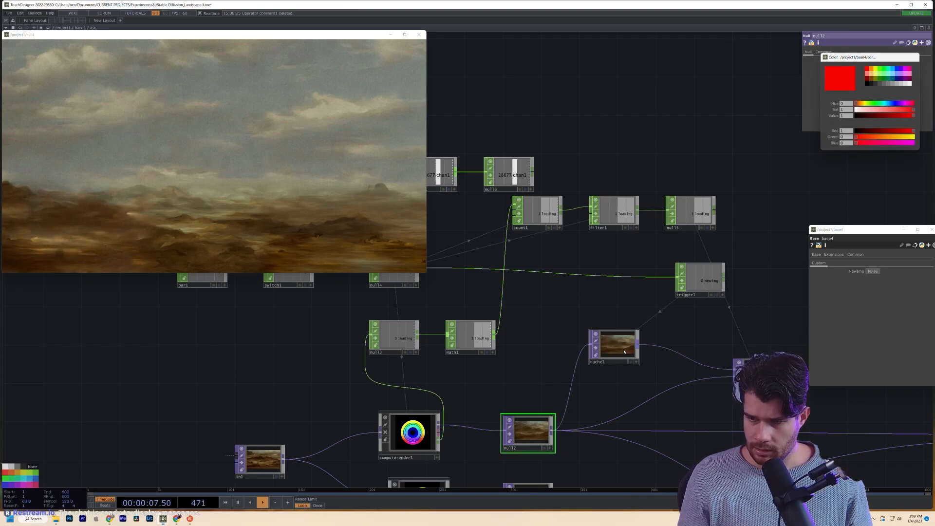
pyautogui.scroll(6, 605, 340)
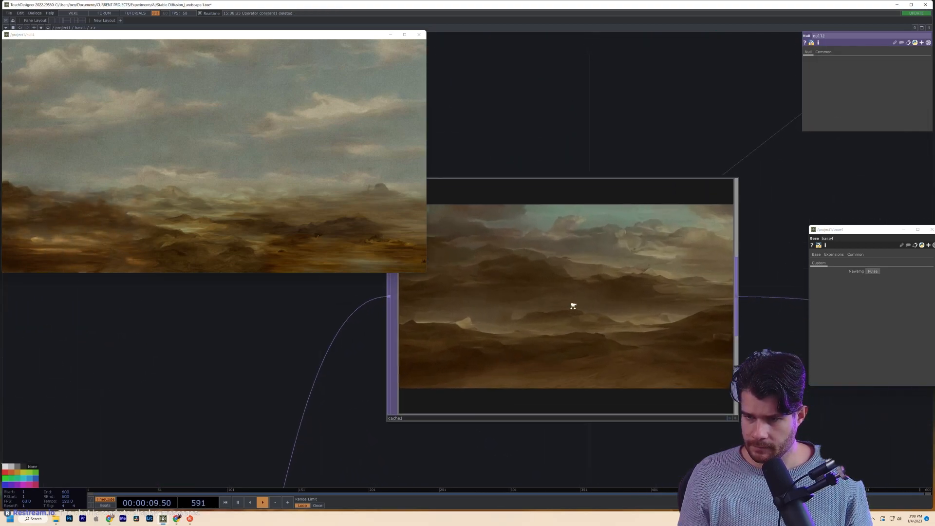
pyautogui.scroll(-3, 573, 310)
pyautogui.moveTo(563, 398); pyautogui.dragTo(397, 306)
pyautogui.scroll(-3, 396, 306)
pyautogui.scroll(-2, 397, 306)
# - Open a floating viewer of cross1's output and move it to the upper right
pyautogui.moveTo(615, 282); pyautogui.dragTo(598, 292)
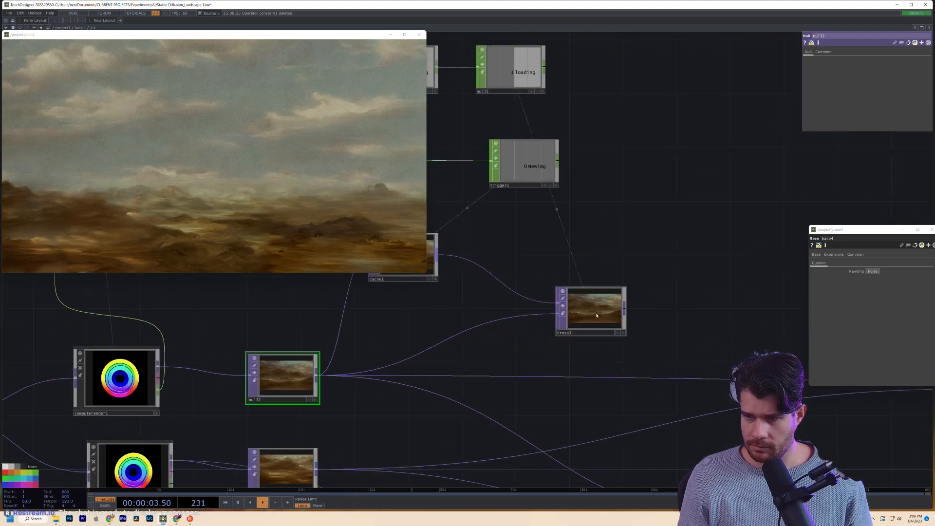
pyautogui.rightClick(598, 292)
pyautogui.click(609, 315)
pyautogui.moveTo(585, 207); pyautogui.dragTo(624, 51)
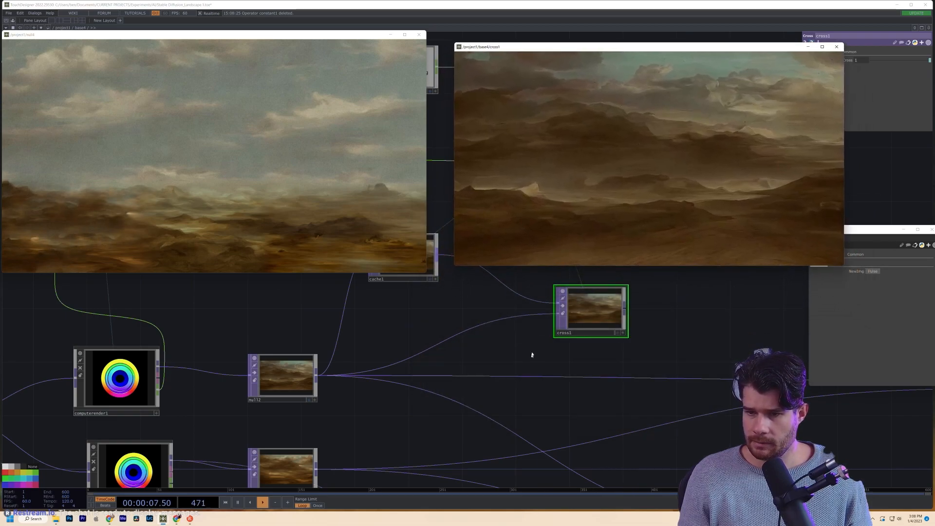
pyautogui.moveTo(564, 345); pyautogui.dragTo(563, 357)
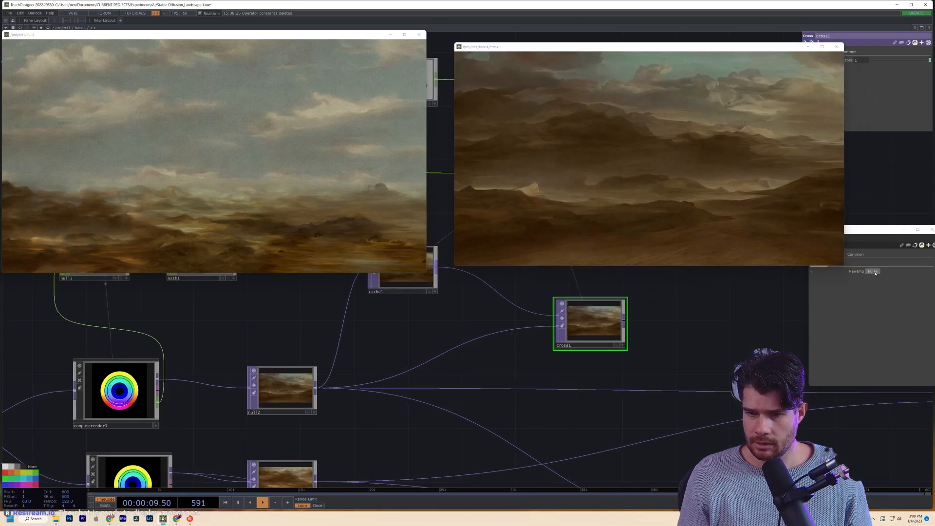
# - Fire two new-image requests from base4's NewImg pulse
pyautogui.click(872, 271)
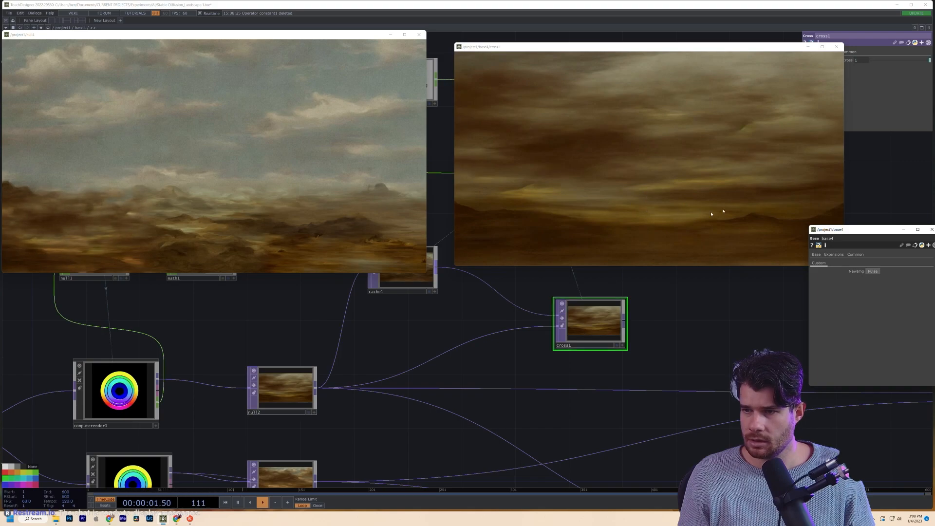
pyautogui.moveTo(430, 340); pyautogui.dragTo(413, 357)
pyautogui.scroll(-2, 413, 357)
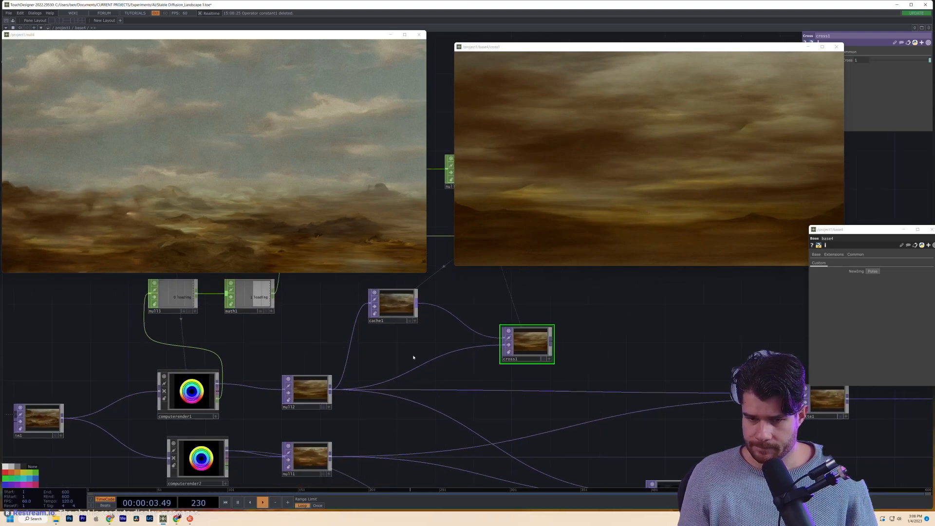
pyautogui.click(194, 398)
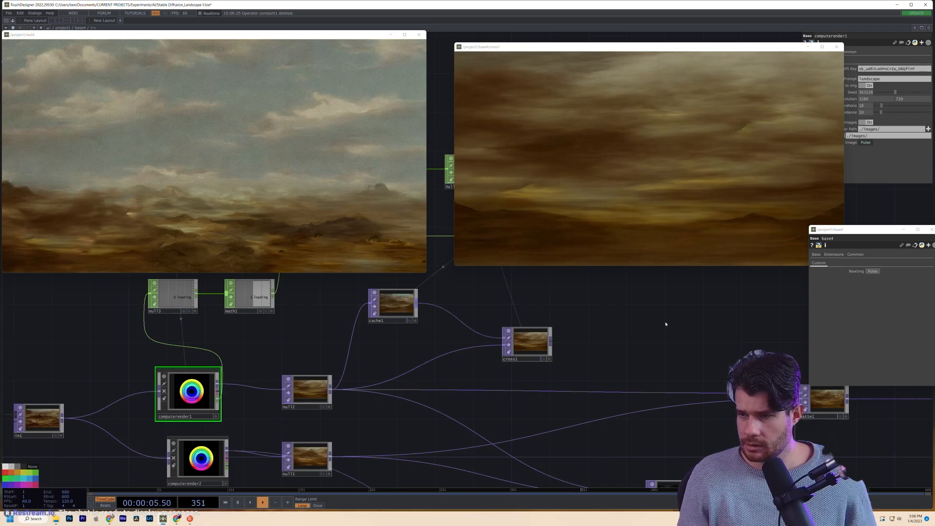
pyautogui.click(873, 271)
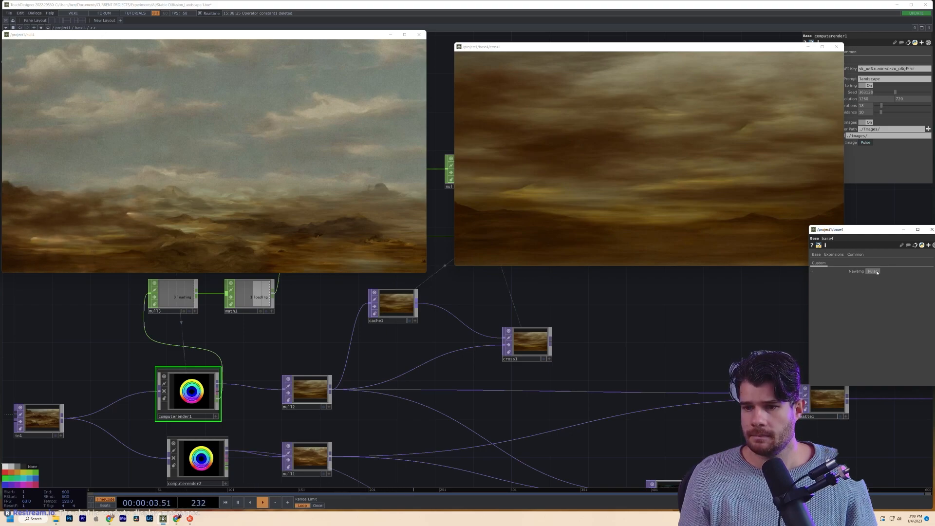
# - Reference null6's chan1 random value in computerender1's Seed parameter
pyautogui.moveTo(323, 327); pyautogui.dragTo(392, 408)
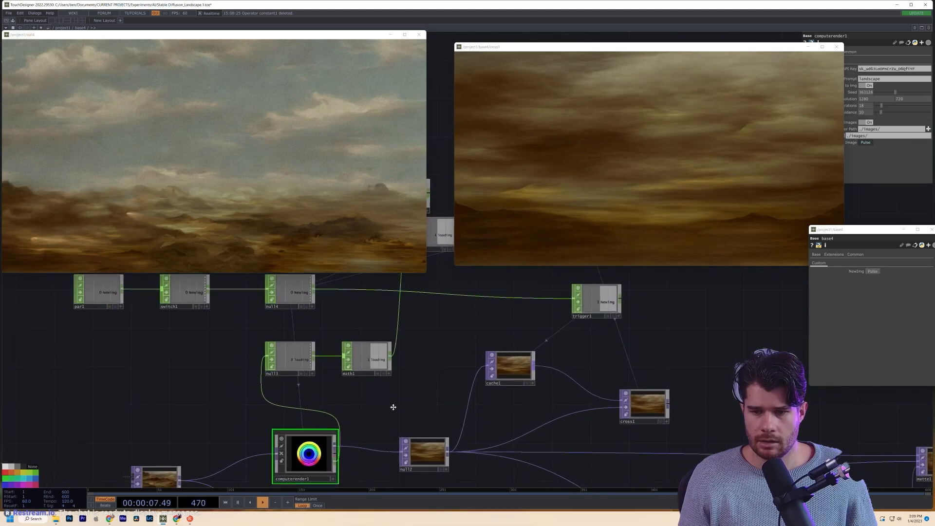
pyautogui.scroll(-3, 392, 397)
pyautogui.moveTo(365, 343); pyautogui.dragTo(261, 394)
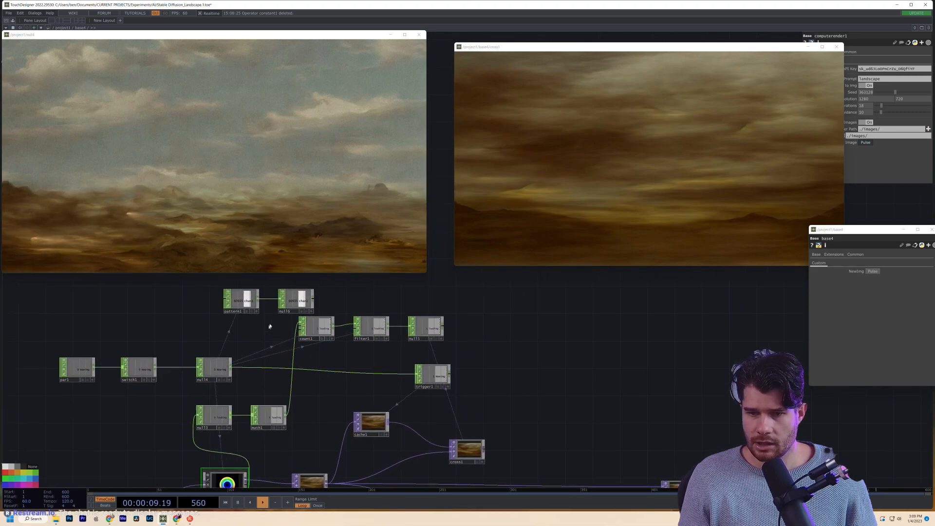
pyautogui.click(305, 304)
pyautogui.moveTo(238, 488); pyautogui.dragTo(265, 458)
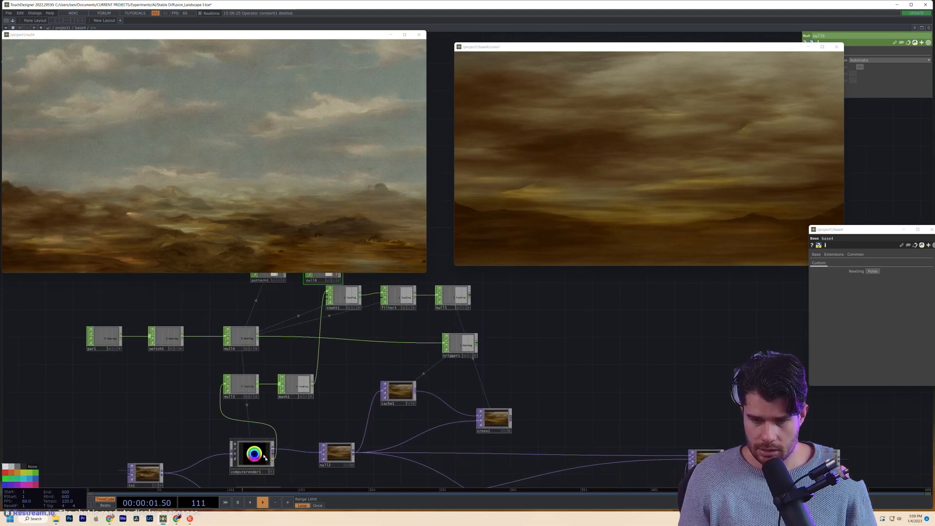
pyautogui.click(265, 458)
pyautogui.moveTo(322, 289); pyautogui.dragTo(865, 92)
pyautogui.click(396, 346)
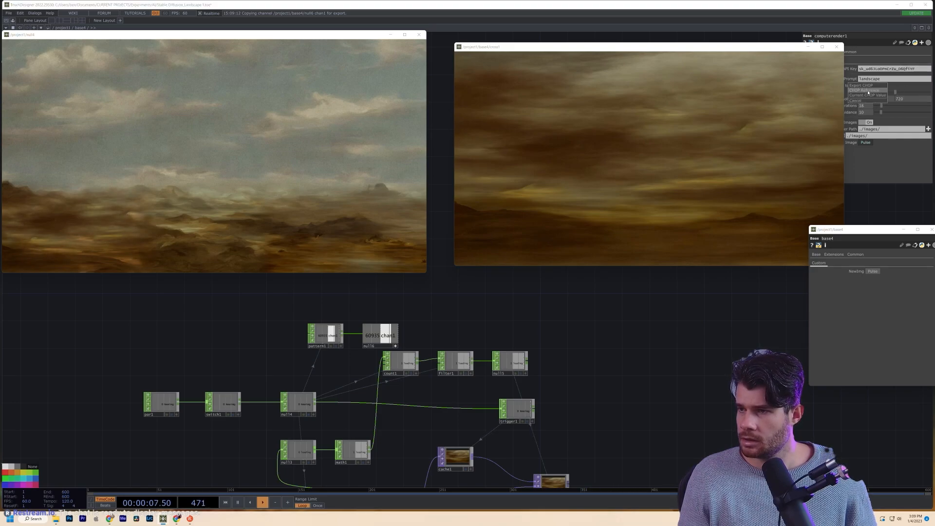
pyautogui.scroll(-3, 672, 275)
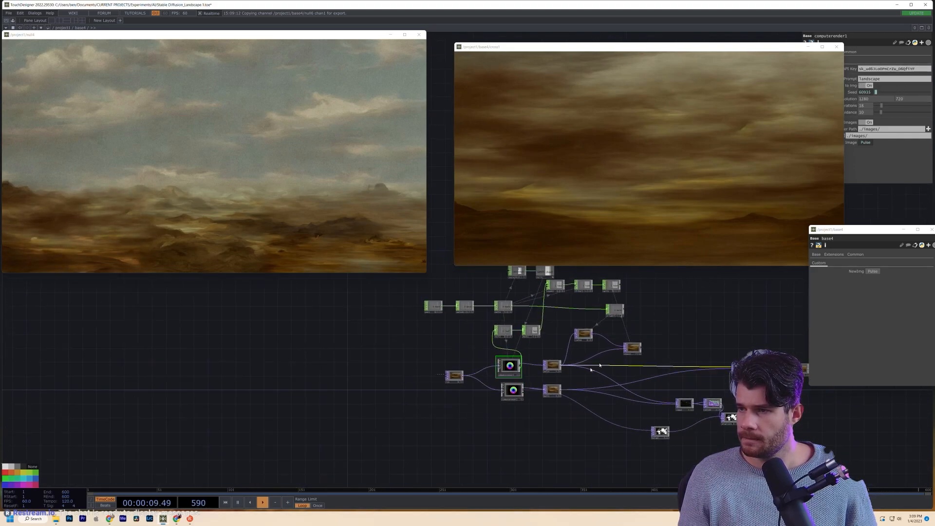
pyautogui.scroll(3, 746, 324)
pyautogui.scroll(3, 466, 364)
pyautogui.moveTo(467, 364); pyautogui.dragTo(341, 427)
# - Generate a new image with a fresh seed and align base4, base5 and base6 in a neat column
pyautogui.click(872, 271)
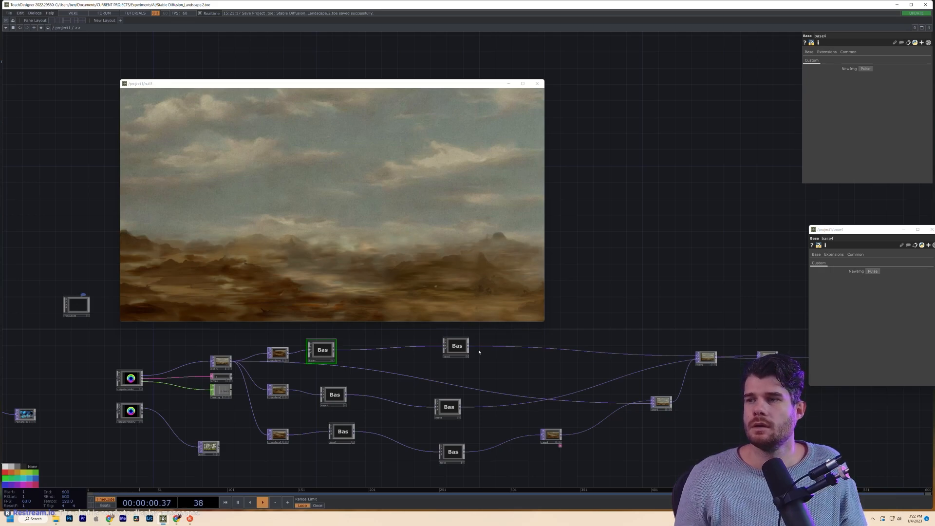
pyautogui.moveTo(321, 352); pyautogui.dragTo(330, 351)
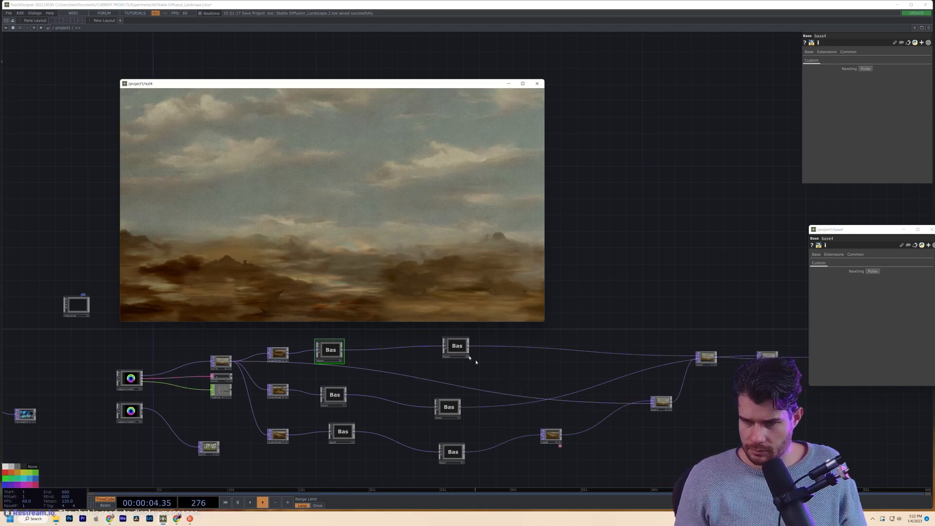
pyautogui.moveTo(342, 431); pyautogui.dragTo(326, 432)
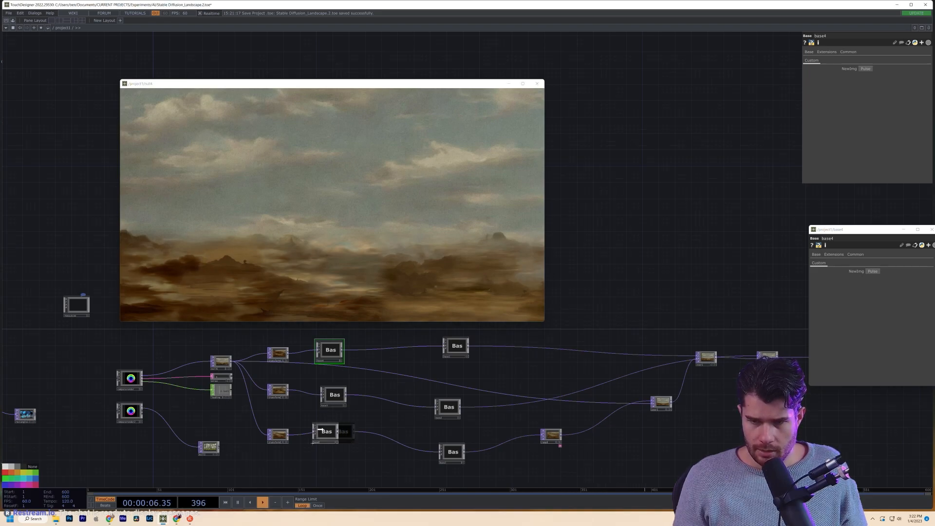
pyautogui.moveTo(331, 395); pyautogui.dragTo(323, 399)
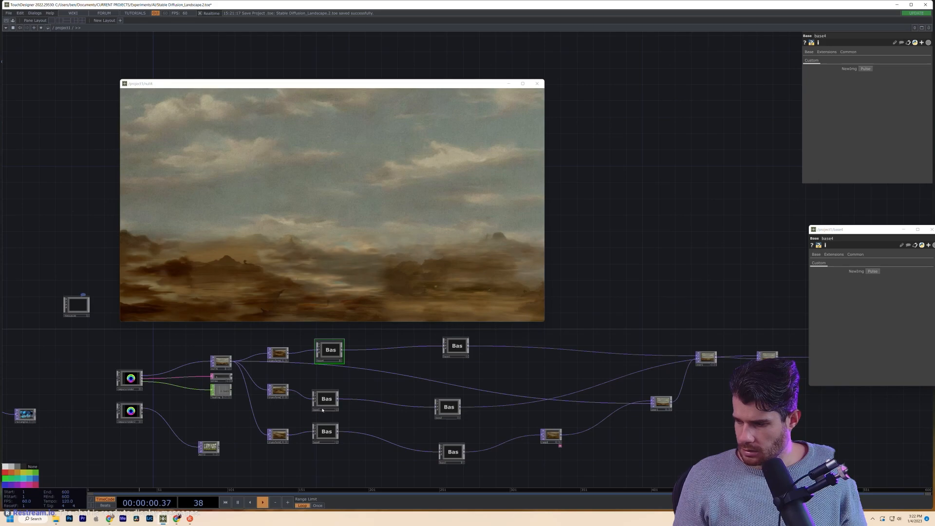
pyautogui.moveTo(330, 350)
pyautogui.mouseDown()
pyautogui.moveTo(328, 371)
pyautogui.moveTo(326, 362)
pyautogui.mouseUp()
pyautogui.scroll(3, 330, 377)
pyautogui.scroll(-3, 330, 378)
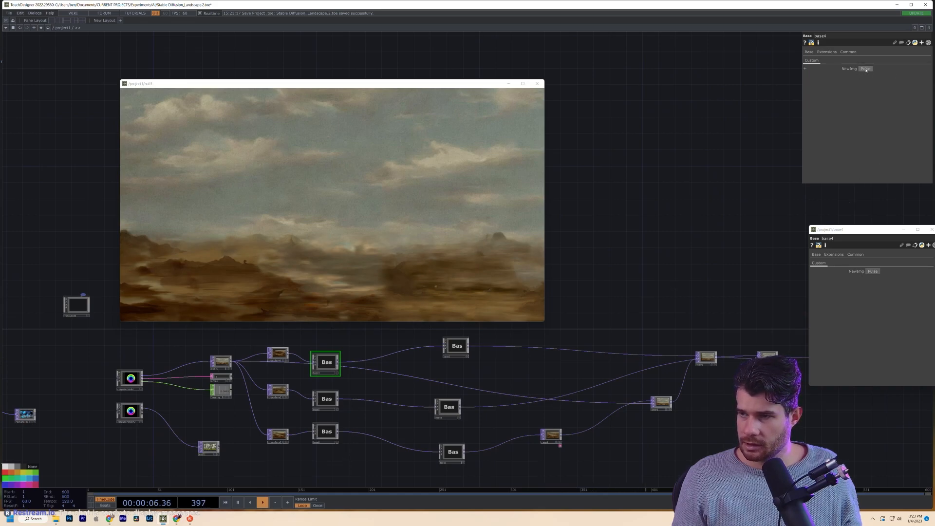
# - Check the base5 and base6 settings and close the floating base4 parameter window
pyautogui.click(334, 397)
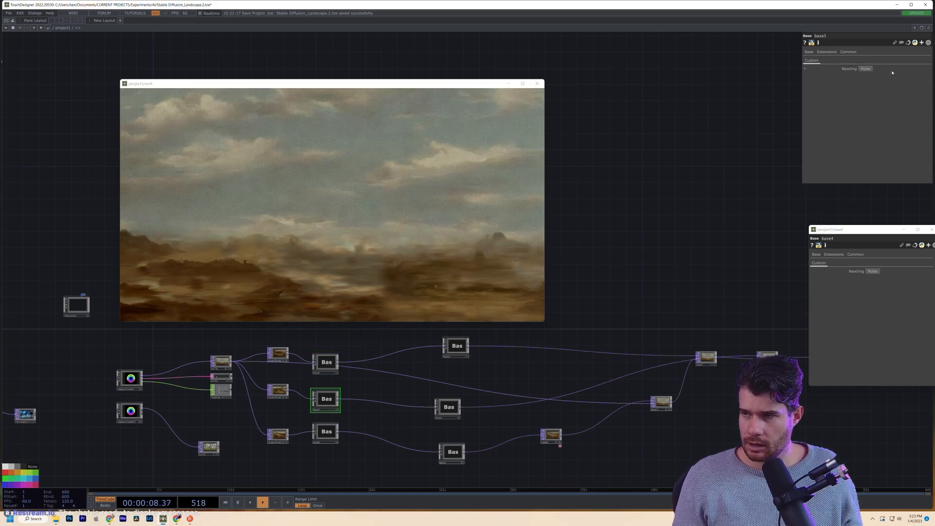
pyautogui.click(321, 435)
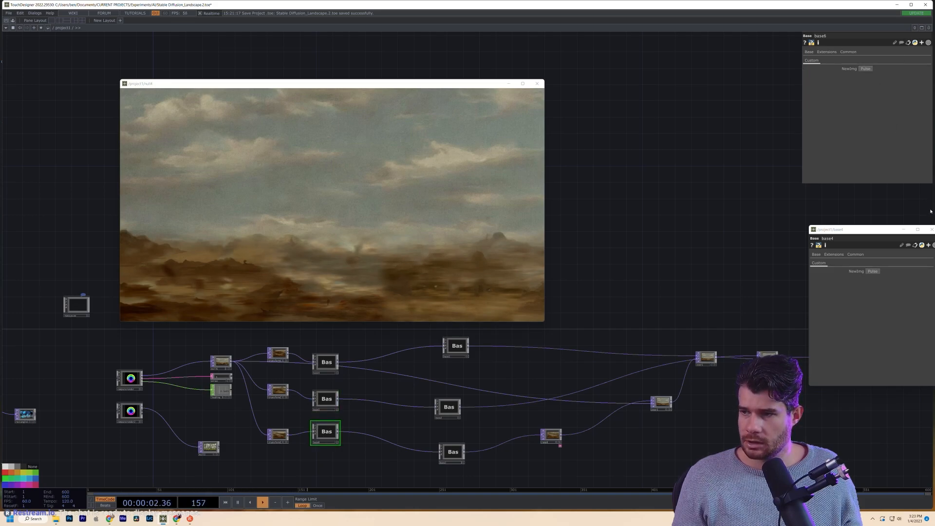
pyautogui.moveTo(894, 226); pyautogui.dragTo(737, 232)
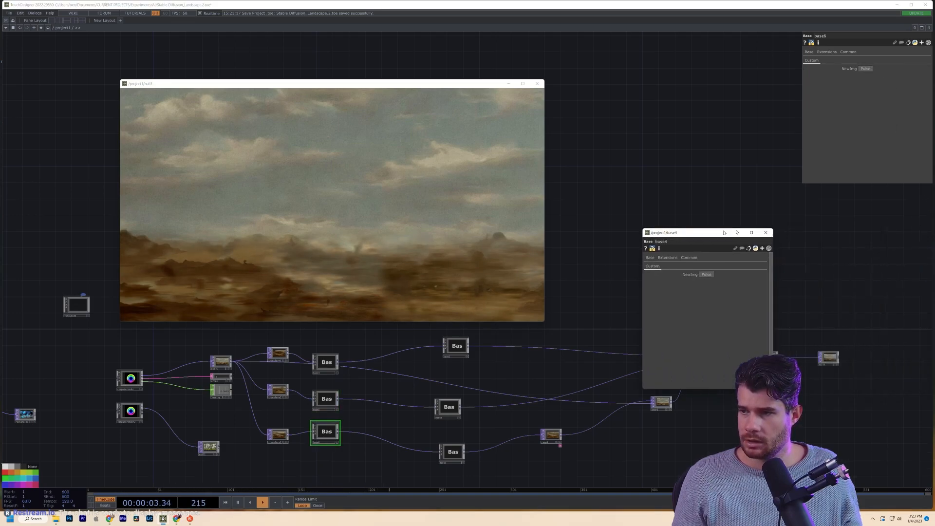
pyautogui.click(765, 233)
pyautogui.moveTo(701, 238); pyautogui.dragTo(878, 258)
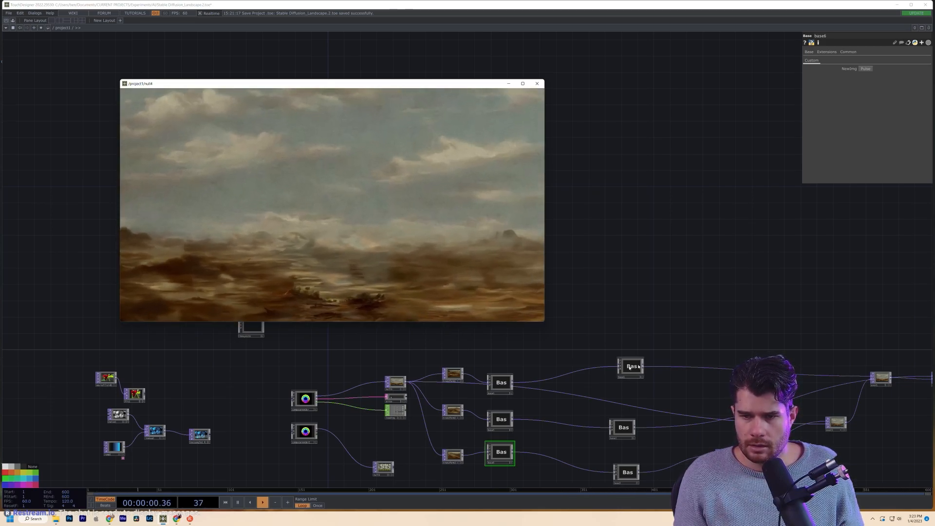
pyautogui.scroll(5, 575, 349)
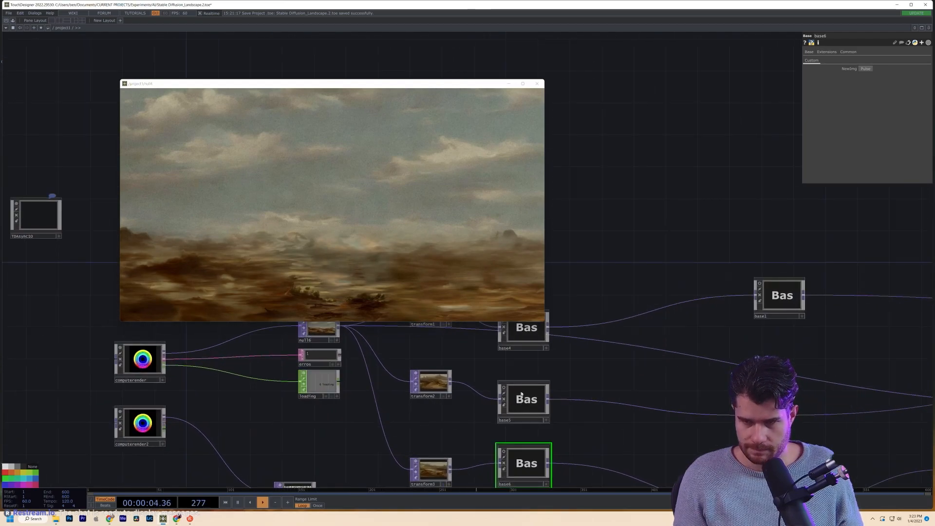
pyautogui.moveTo(582, 430); pyautogui.dragTo(438, 384)
pyautogui.scroll(-2, 438, 384)
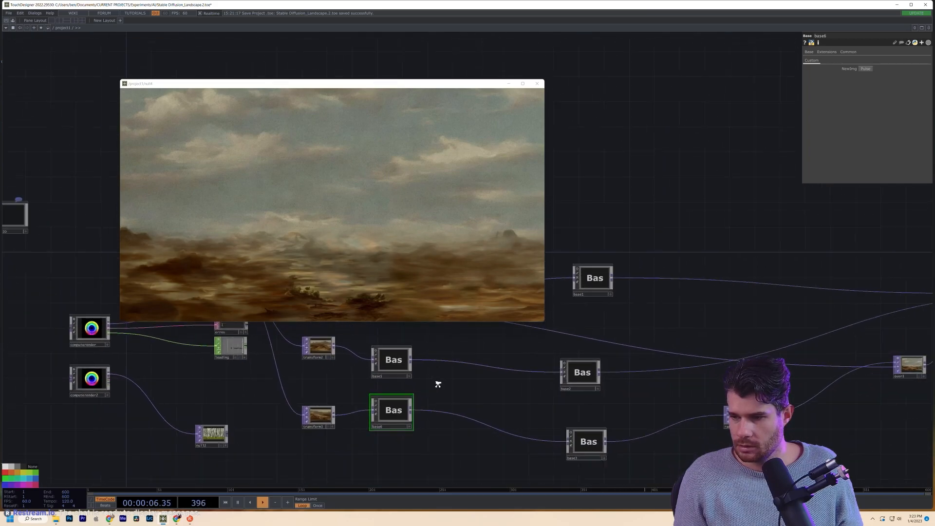
pyautogui.scroll(-2, 438, 384)
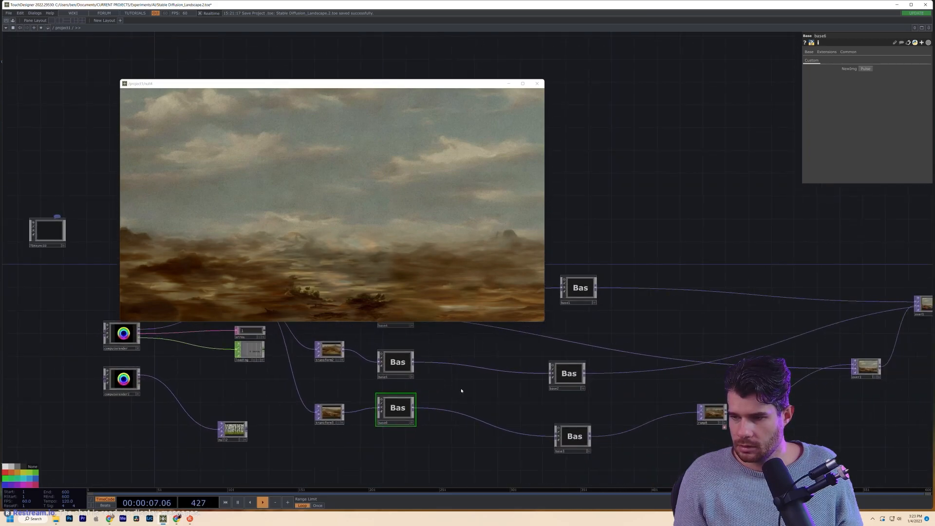
# - Inside base6, open a viewer for matte1 and place it beside the null4 output
pyautogui.doubleClick(403, 408)
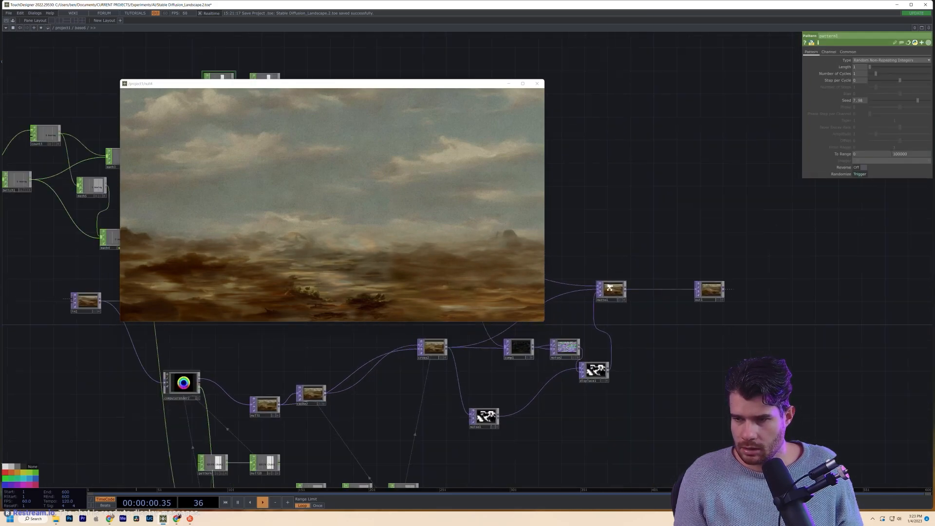
pyautogui.scroll(10, 610, 287)
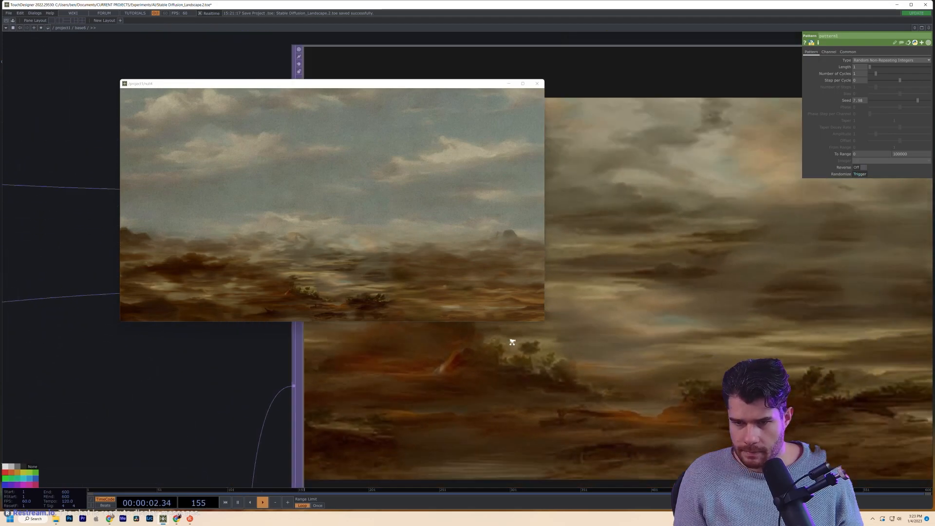
pyautogui.scroll(-6, 512, 342)
pyautogui.rightClick(560, 351)
pyautogui.click(564, 350)
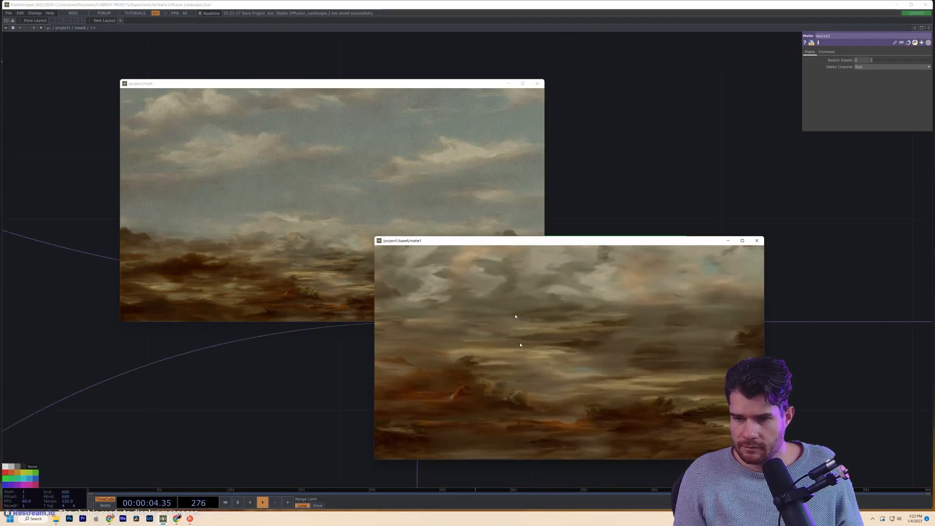
pyautogui.moveTo(564, 244); pyautogui.dragTo(742, 102)
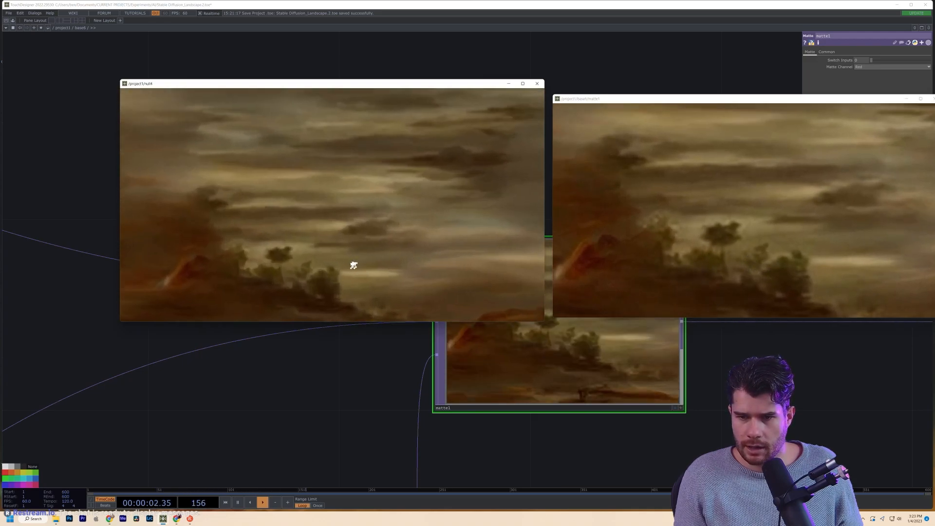
# - Zoom in to compare the matte1 blend with null4, then close the null4 viewer
pyautogui.click(273, 224)
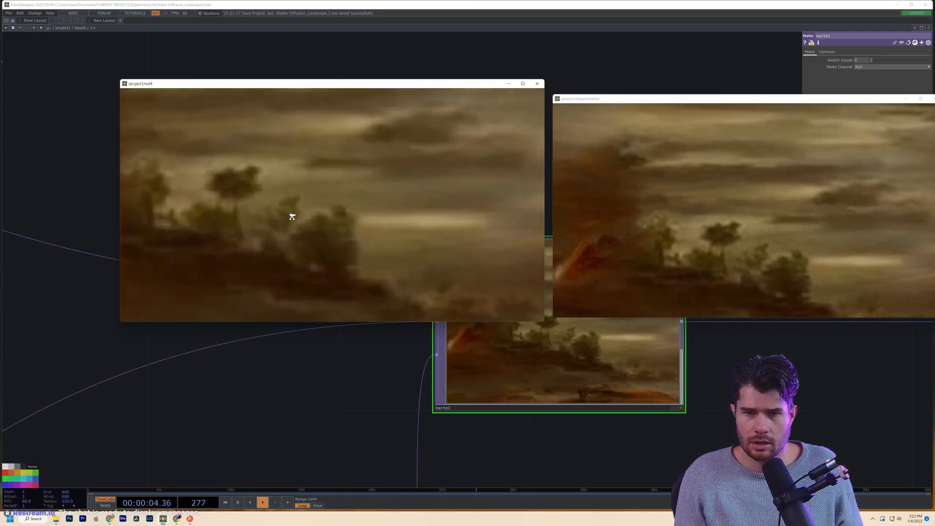
pyautogui.click(723, 236)
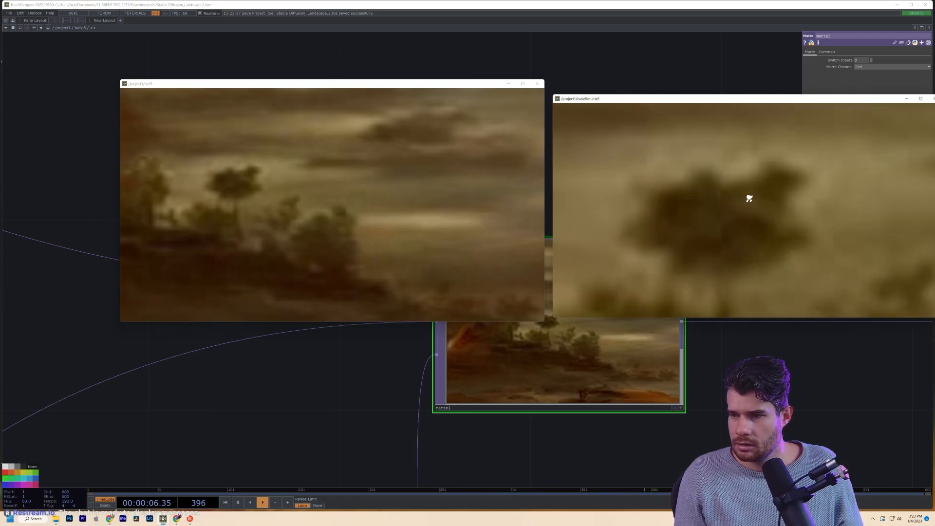
pyautogui.moveTo(230, 184); pyautogui.dragTo(261, 149, button='middle')
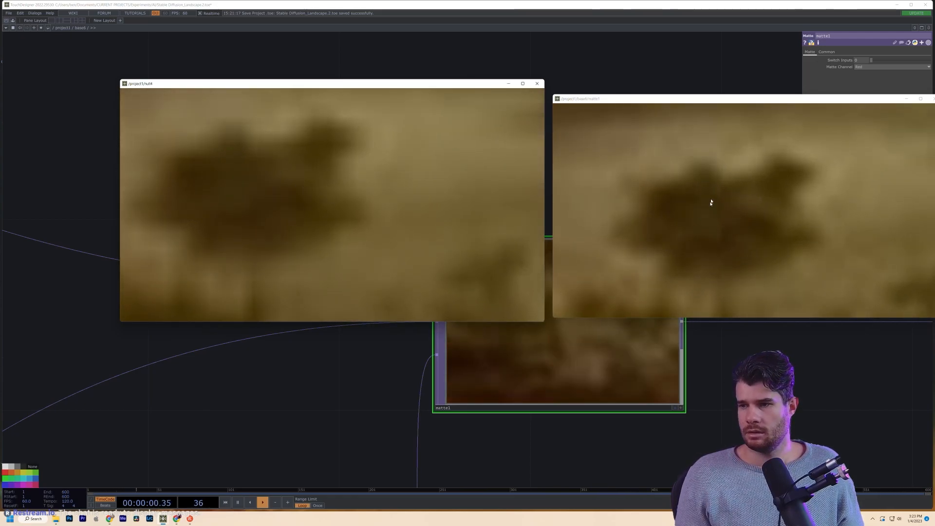
pyautogui.click(701, 229)
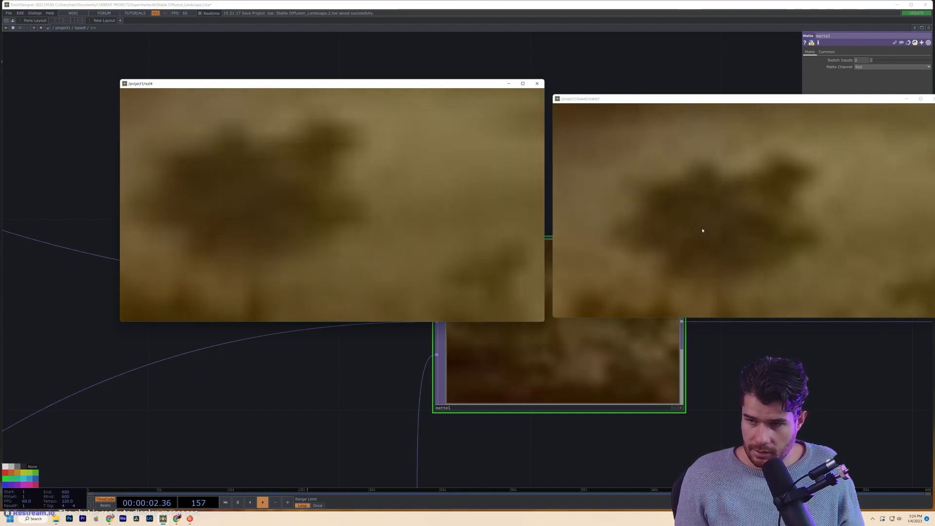
pyautogui.click(412, 213)
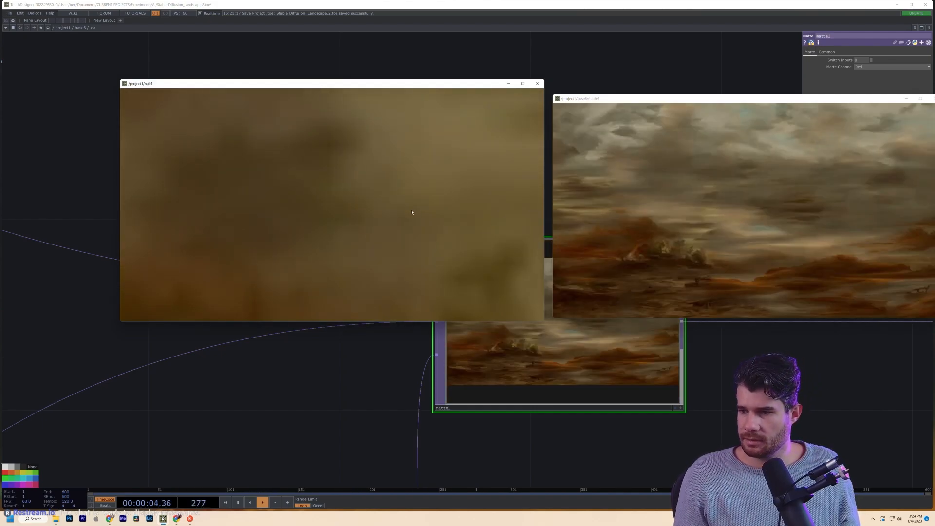
pyautogui.scroll(-5, 311, 390)
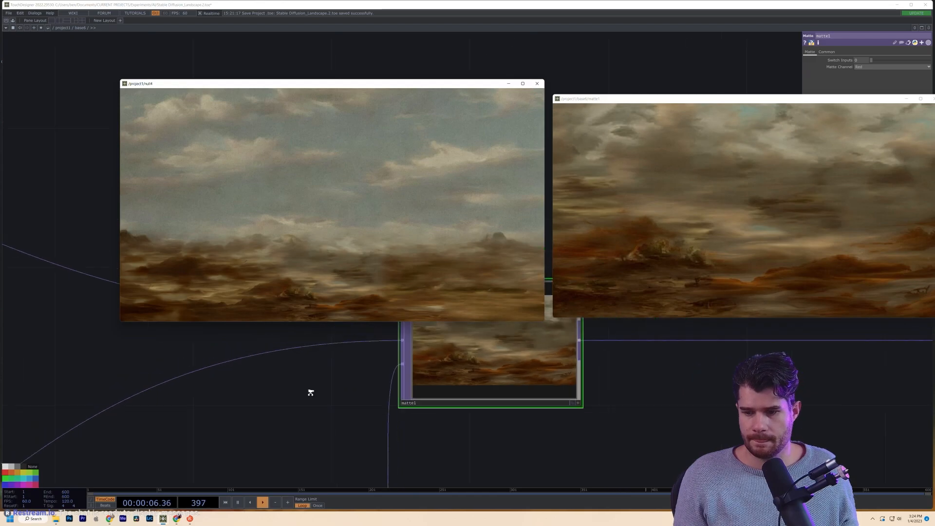
pyautogui.click(539, 83)
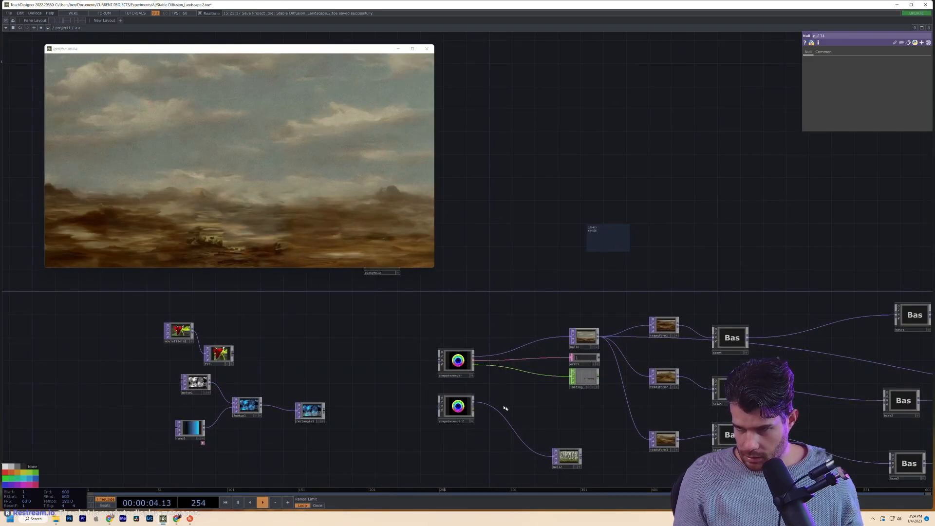
# - Copy the seed 223463 from the text note
pyautogui.click(458, 361)
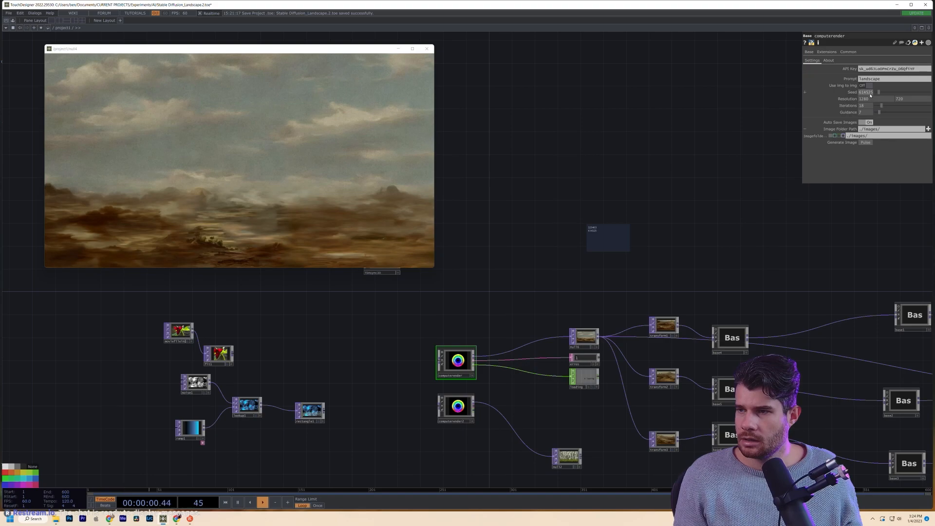
pyautogui.scroll(4, 605, 240)
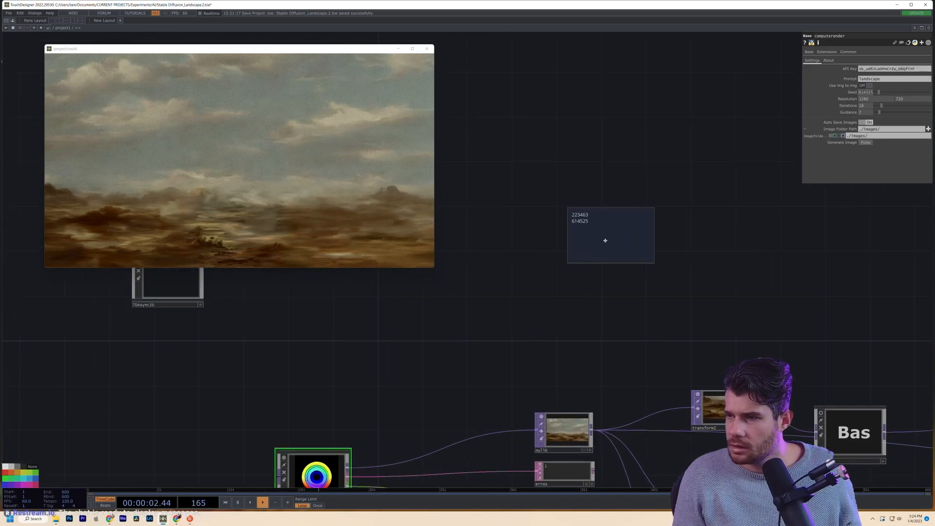
pyautogui.scroll(-4, 605, 240)
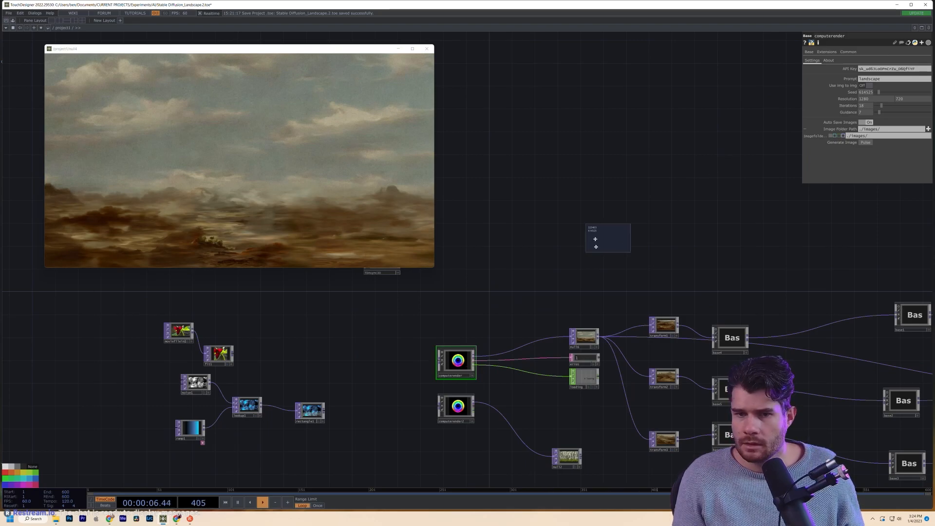
pyautogui.scroll(3, 595, 219)
pyautogui.scroll(1, 595, 220)
pyautogui.doubleClick(605, 235)
pyautogui.moveTo(605, 235); pyautogui.dragTo(538, 234)
pyautogui.hotkey('ctrl', 'c')
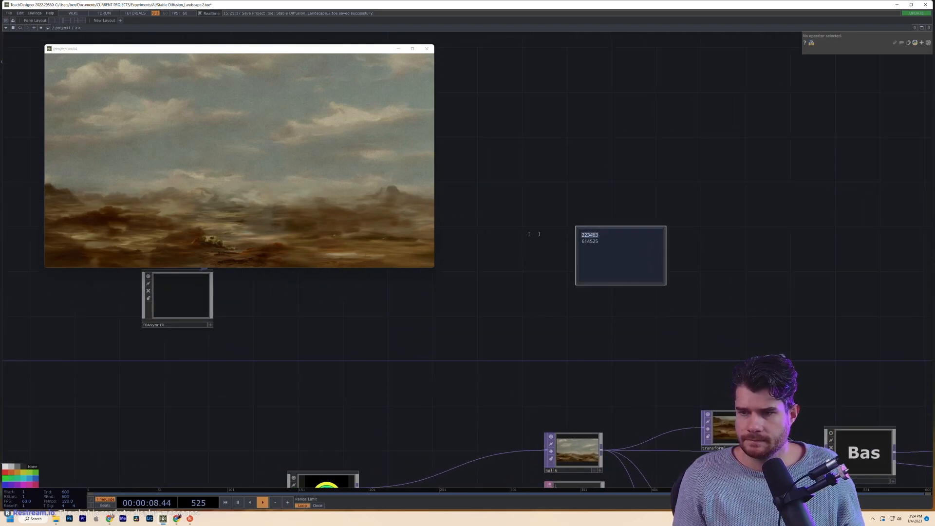
# - Paste 223463 into computerender's Seed parameter and generate a new image
pyautogui.moveTo(491, 339); pyautogui.dragTo(504, 327)
pyautogui.scroll(-2, 504, 327)
pyautogui.click(409, 423)
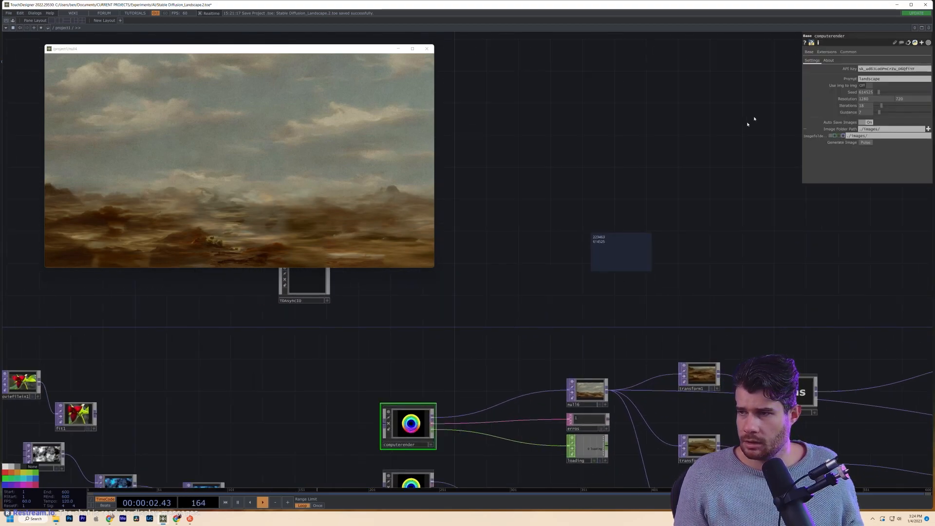
pyautogui.click(868, 93)
pyautogui.hotkey('ctrl', 'v')
pyautogui.press('Return')
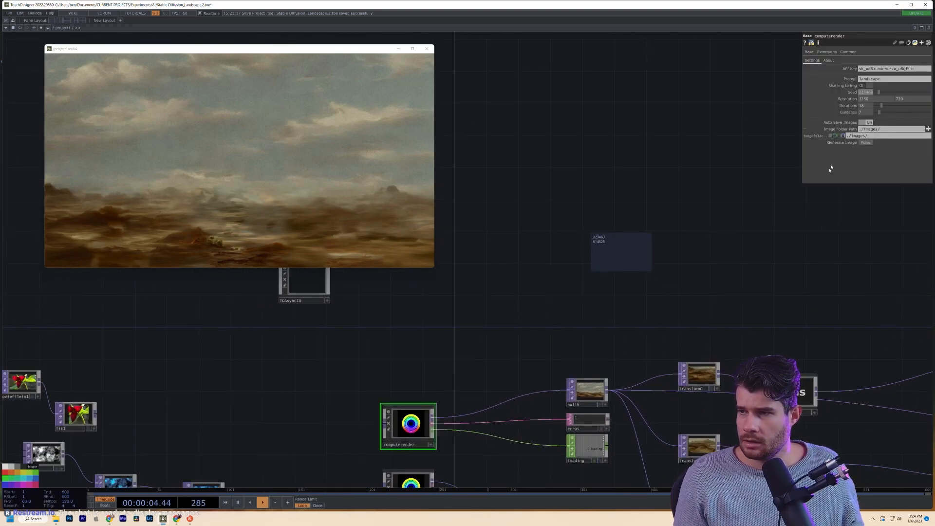
pyautogui.click(869, 143)
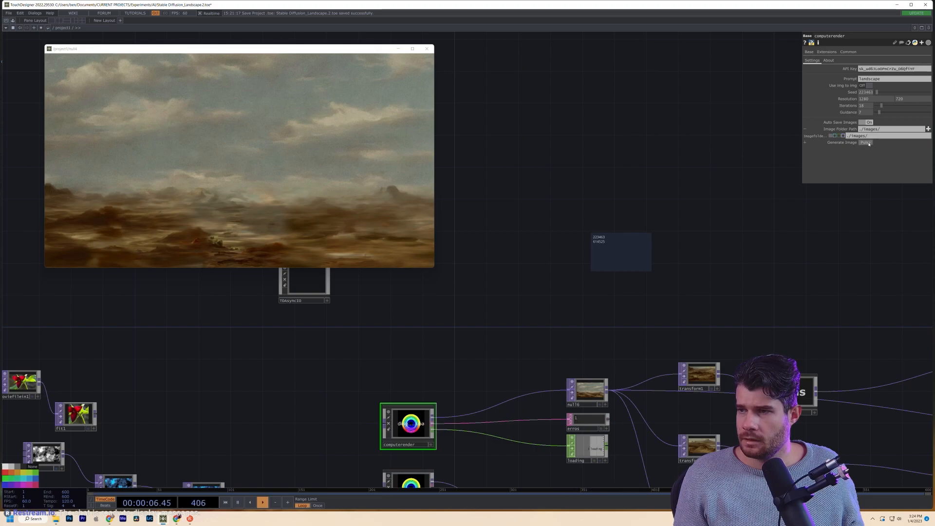
pyautogui.moveTo(808, 236); pyautogui.dragTo(708, 221)
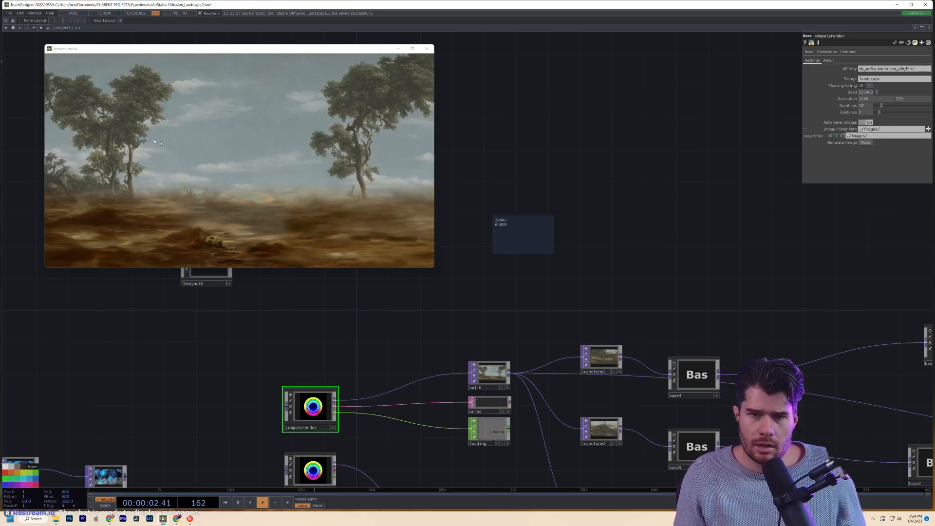
pyautogui.moveTo(513, 256); pyautogui.dragTo(462, 250)
# - Trigger NewImg on base4 and base5 so they take in the new generated image
pyautogui.press('h')
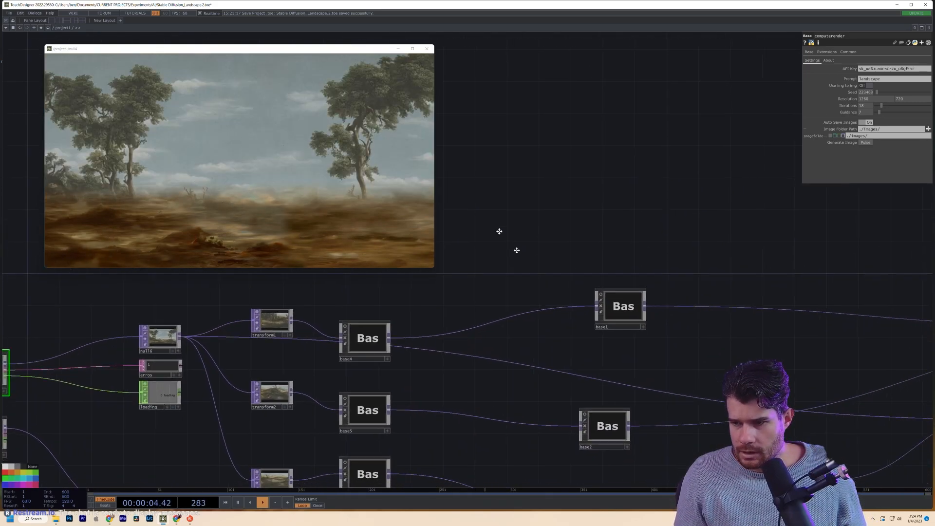
pyautogui.click(592, 293)
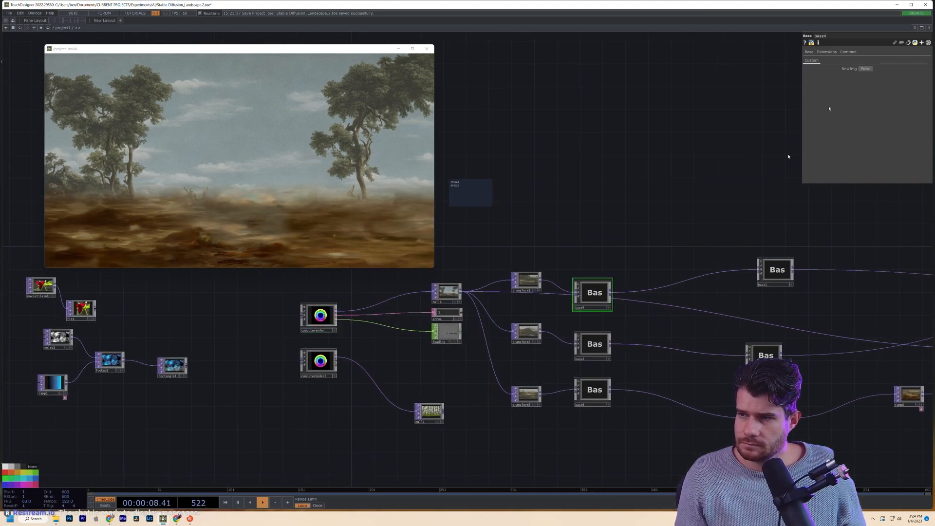
pyautogui.click(600, 342)
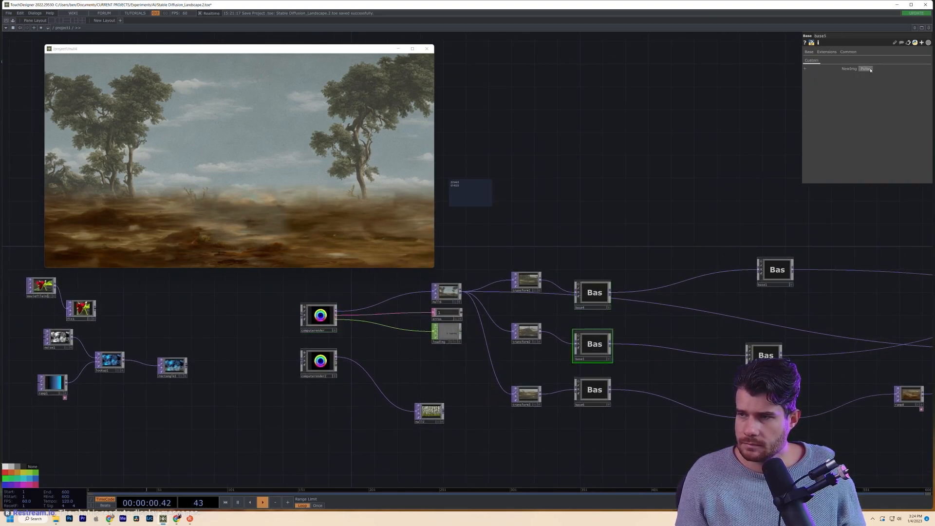
pyautogui.click(603, 388)
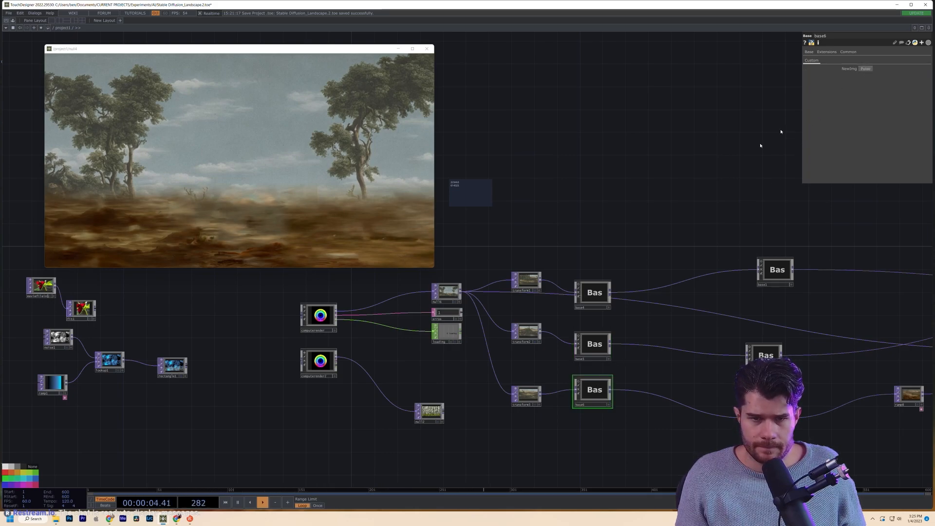
pyautogui.click(600, 293)
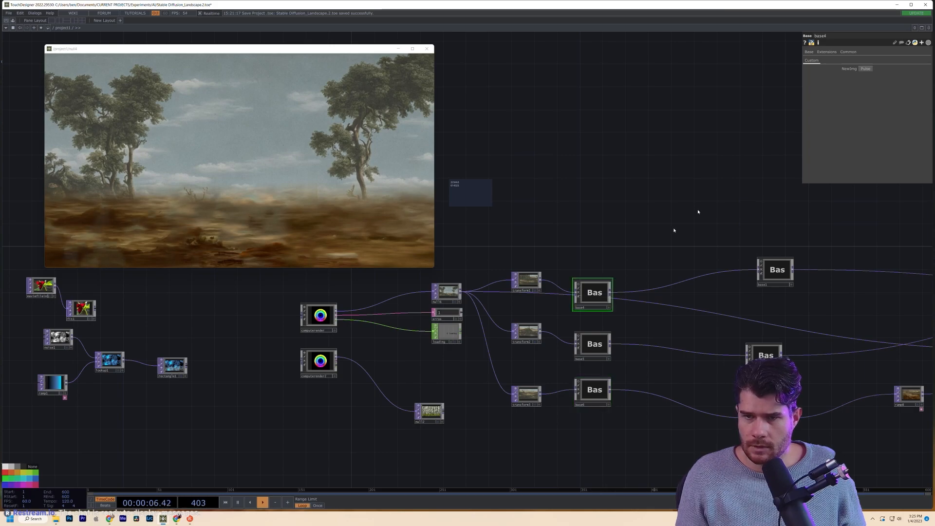
pyautogui.click(867, 69)
pyautogui.click(597, 343)
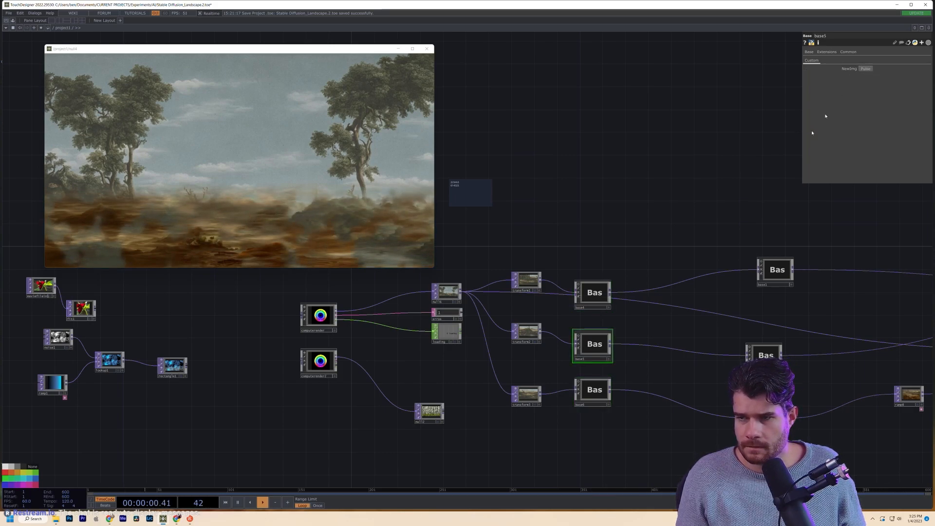
pyautogui.click(862, 71)
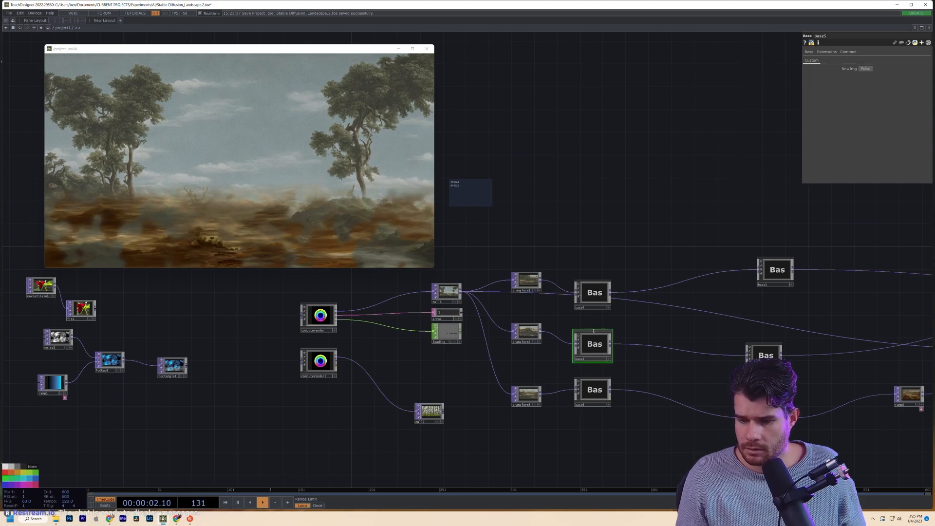
pyautogui.click(589, 387)
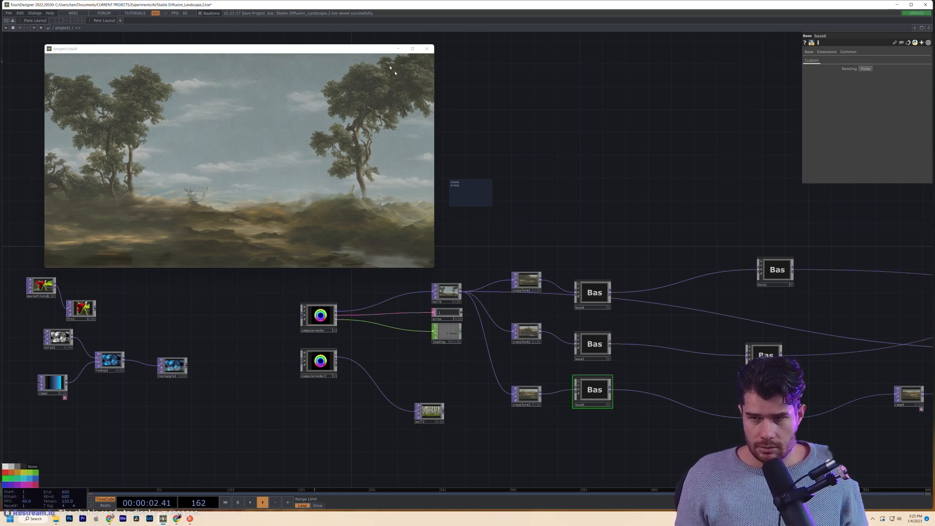
# - Show the null4 output painting full screen and inspect the misty hills
pyautogui.click(413, 52)
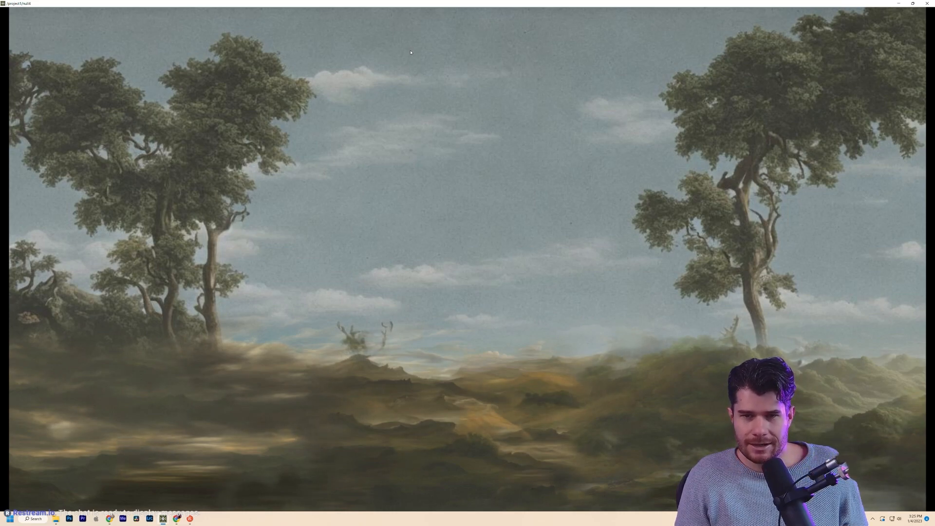
pyautogui.scroll(4, 856, 429)
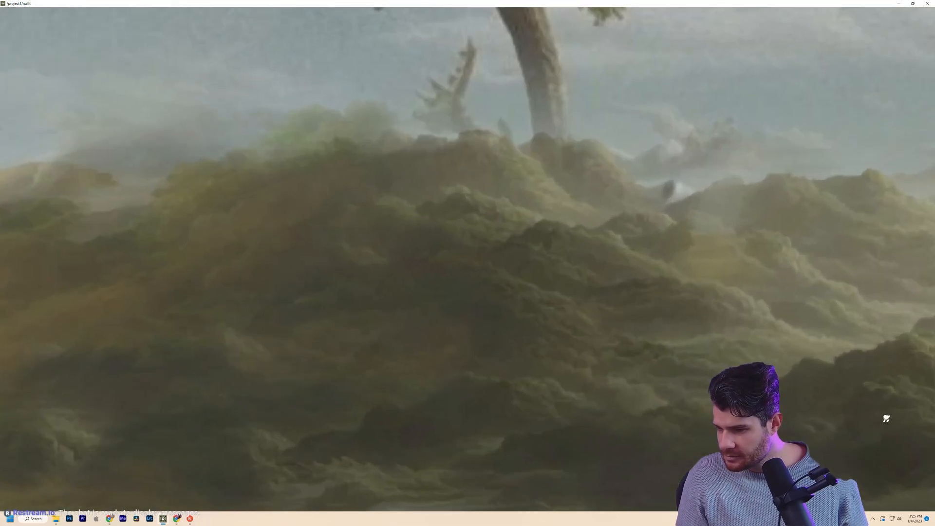
pyautogui.moveTo(778, 410); pyautogui.dragTo(751, 302)
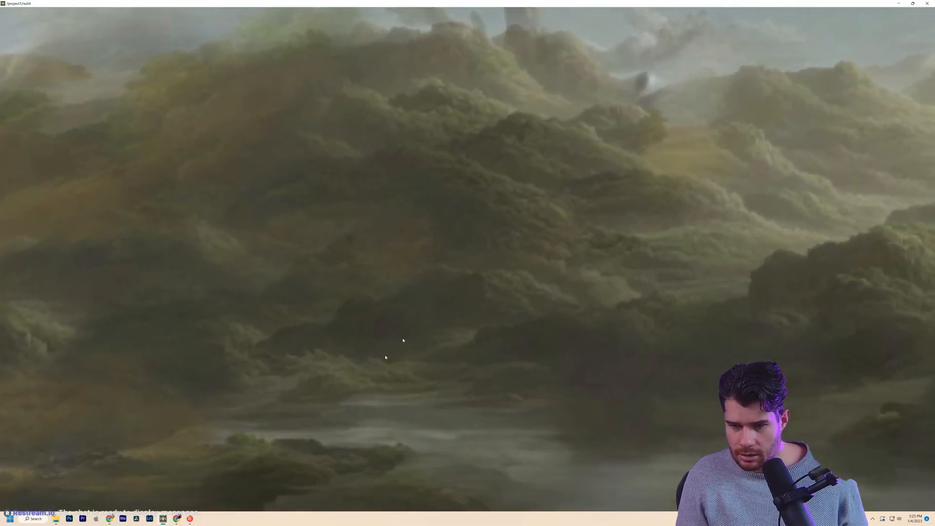
pyautogui.scroll(-5, 450, 296)
pyautogui.moveTo(333, 249); pyautogui.dragTo(407, 308)
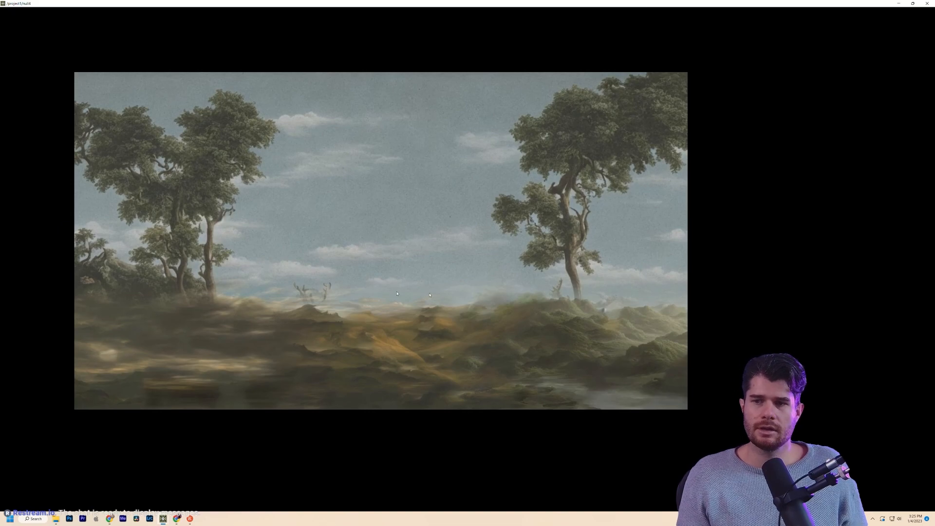
# - Close the full-screen output viewer and bring computerender back into view
pyautogui.click(926, 3)
pyautogui.moveTo(777, 231); pyautogui.dragTo(407, 267)
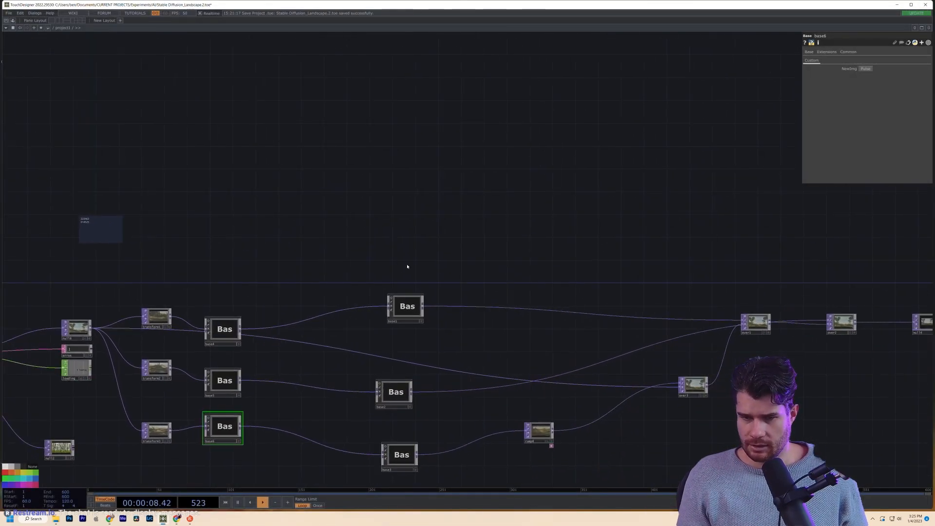
pyautogui.moveTo(316, 250); pyautogui.dragTo(260, 253)
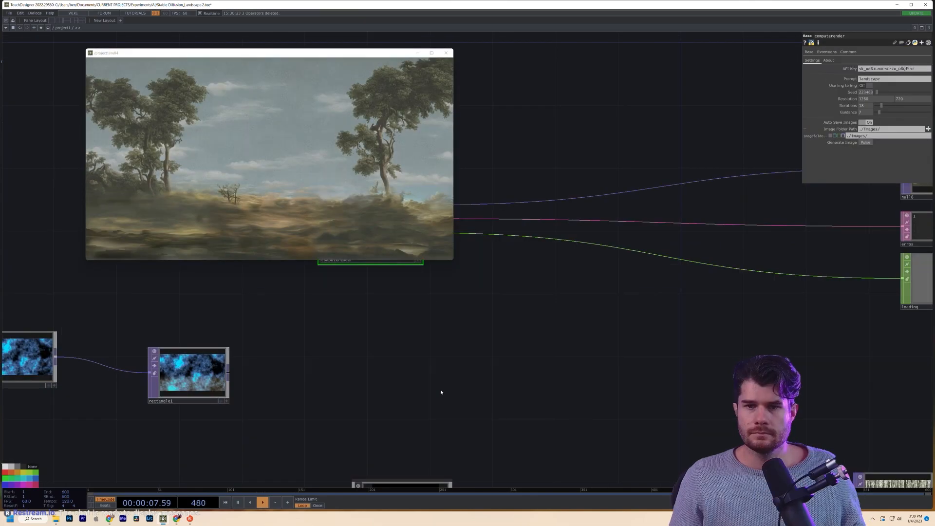
pyautogui.moveTo(440, 390); pyautogui.dragTo(382, 441)
pyautogui.moveTo(335, 383); pyautogui.dragTo(341, 412)
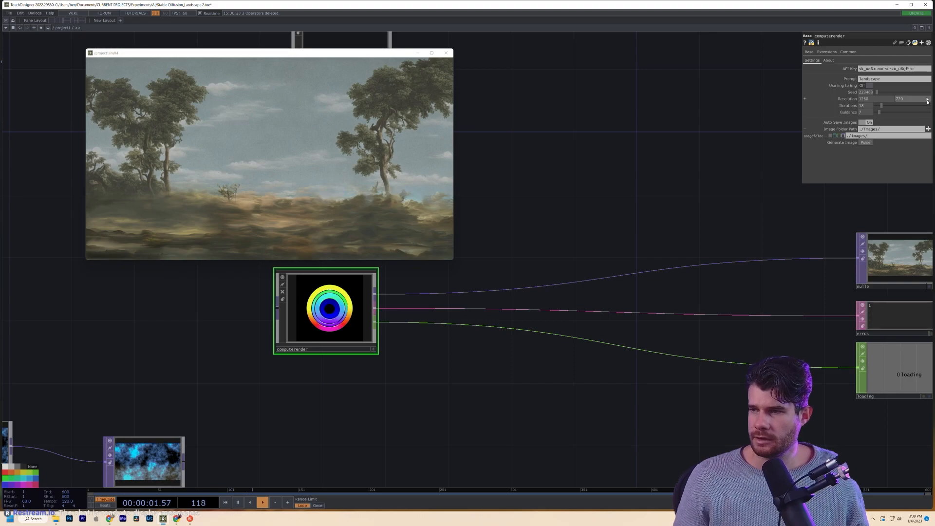
# - Change computerender's prompt to 'landscape ocean storm' and generate an image
pyautogui.click(881, 80)
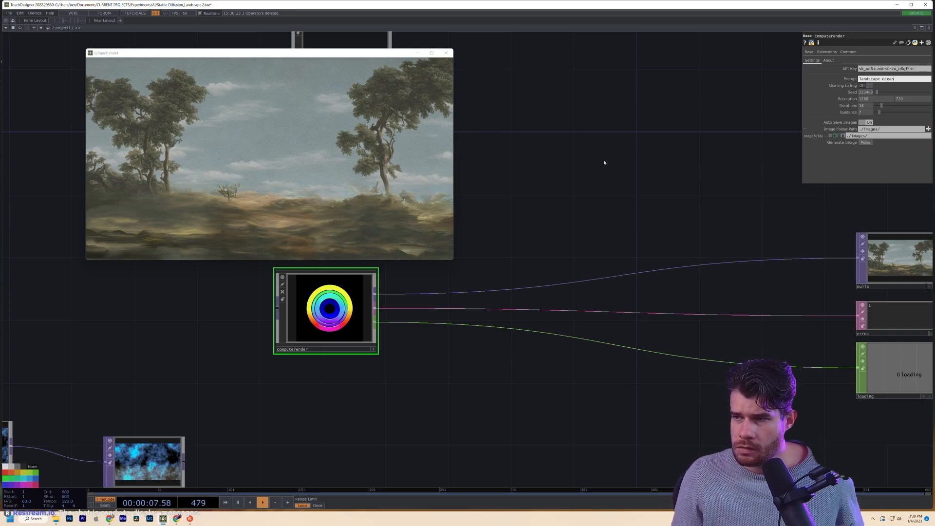
pyautogui.moveTo(611, 178); pyautogui.dragTo(611, 202)
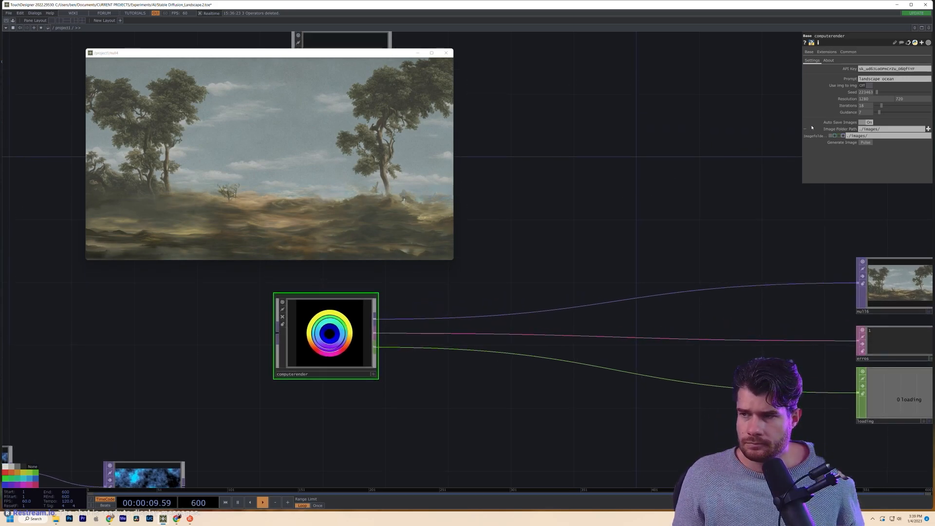
pyautogui.click(917, 79)
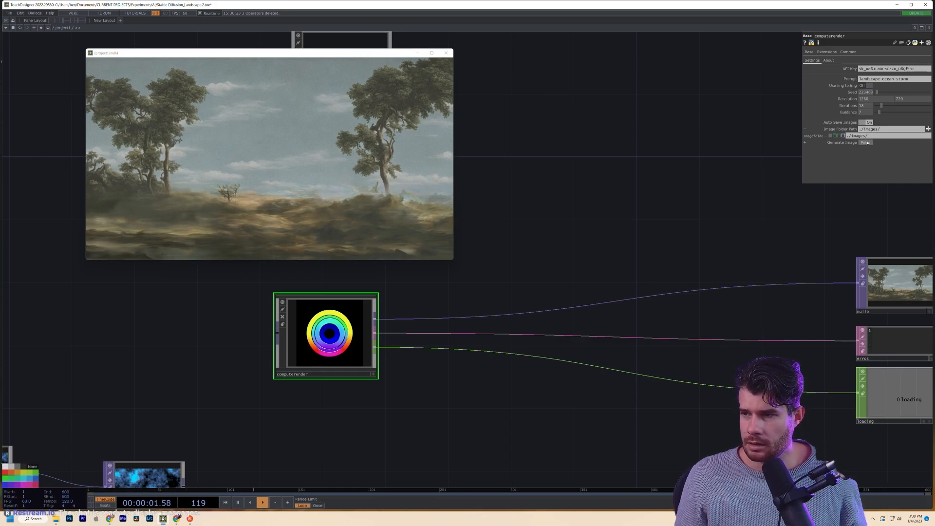
pyautogui.click(866, 142)
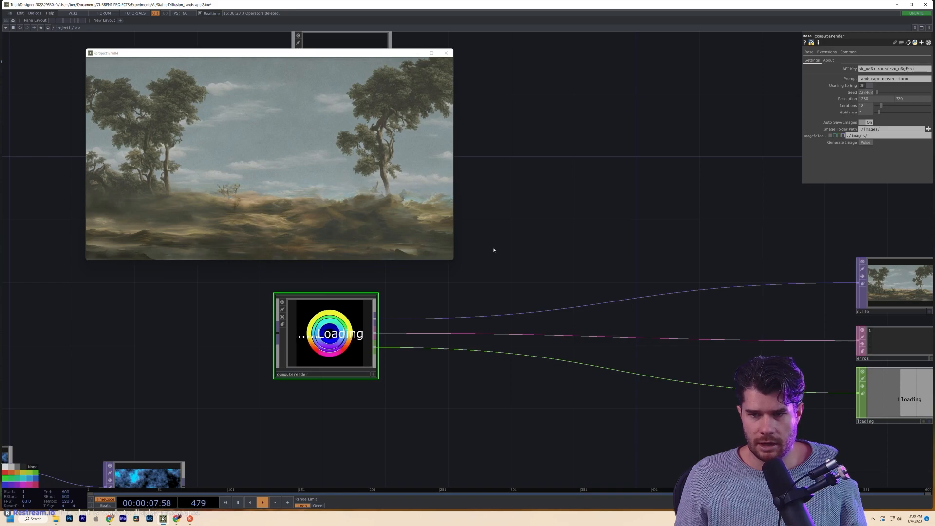
# - Regenerate the stormy ocean image with seed 301676 and check the result in null16
pyautogui.moveTo(526, 281); pyautogui.dragTo(231, 323)
pyautogui.scroll(7, 612, 337)
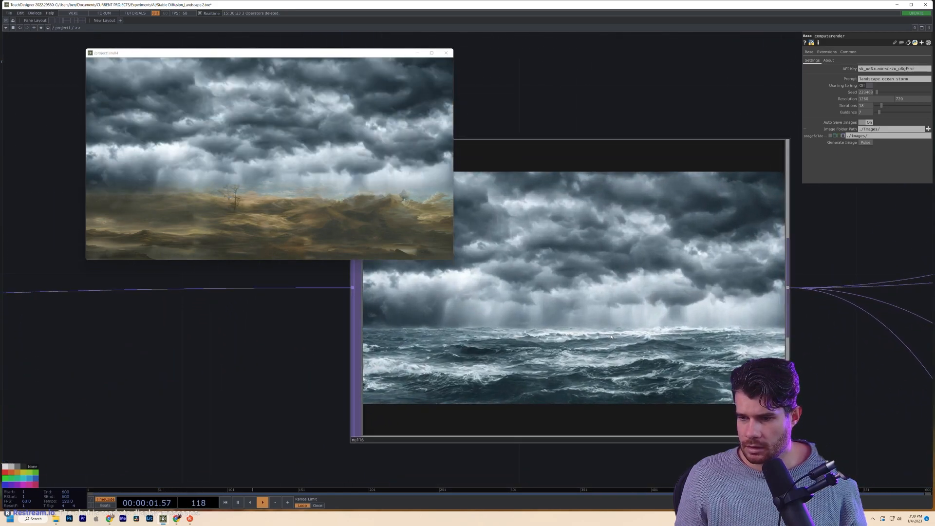
pyautogui.scroll(-3, 507, 294)
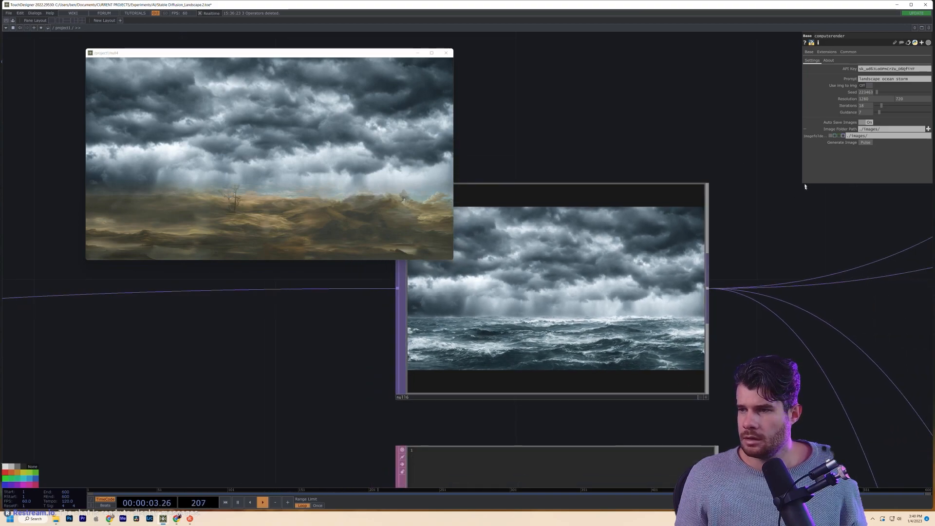
pyautogui.click(893, 92)
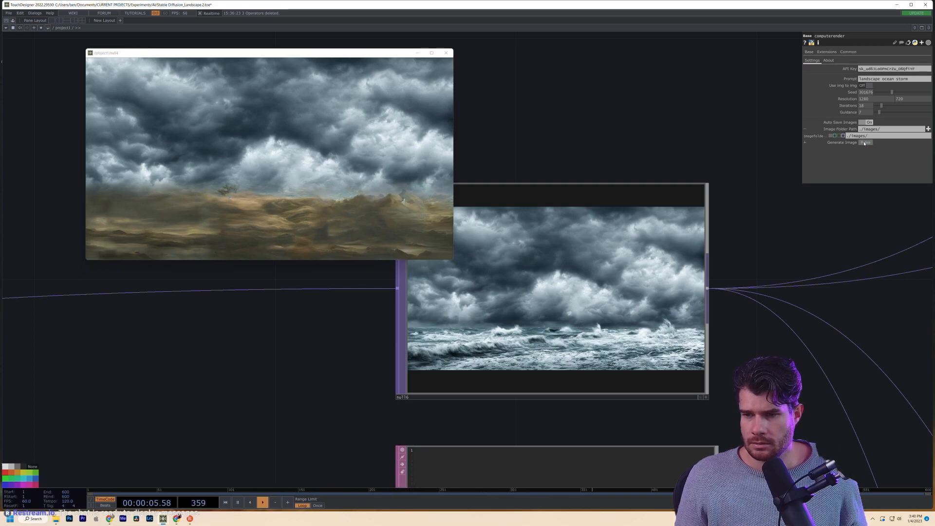
pyautogui.scroll(5, 564, 325)
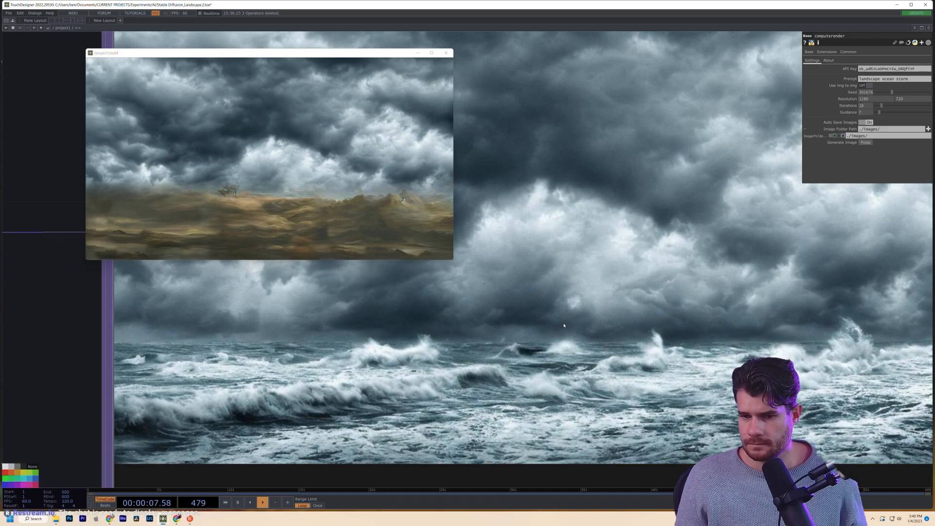
pyautogui.scroll(-5, 565, 325)
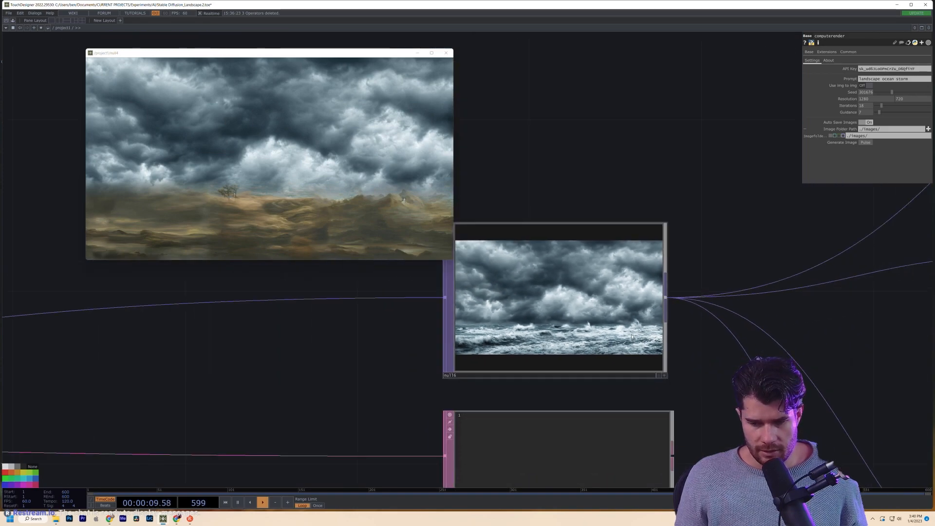
pyautogui.scroll(-5, 631, 338)
pyautogui.moveTo(693, 251); pyautogui.dragTo(575, 370)
pyautogui.scroll(-5, 575, 370)
# - Pulse NewImg on base4, base5 and base6 so the output blends into the ocean storm
pyautogui.moveTo(611, 336); pyautogui.dragTo(549, 273)
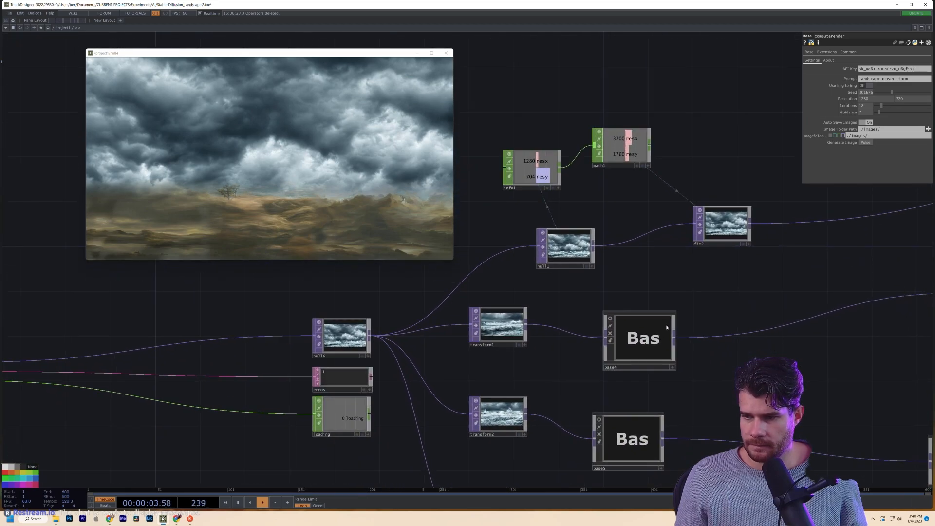
pyautogui.click(666, 326)
pyautogui.click(632, 438)
pyautogui.click(866, 69)
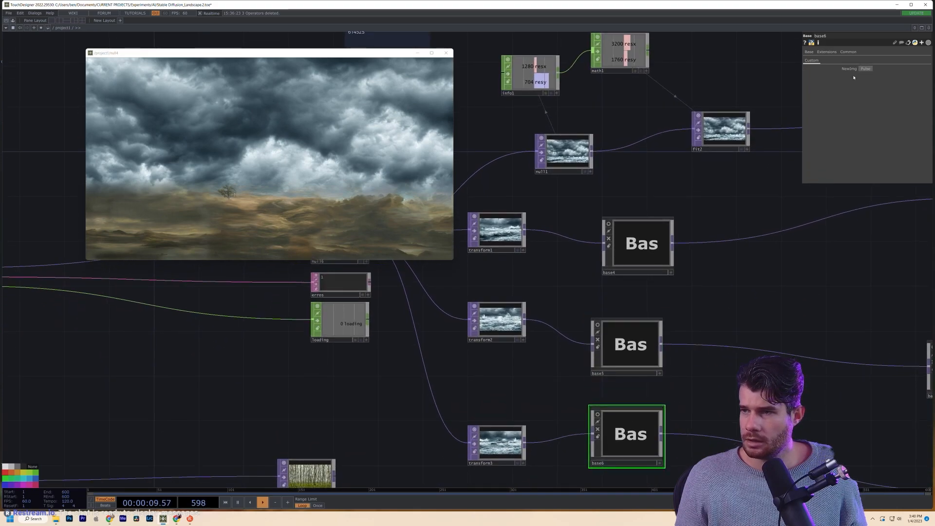
pyautogui.click(659, 244)
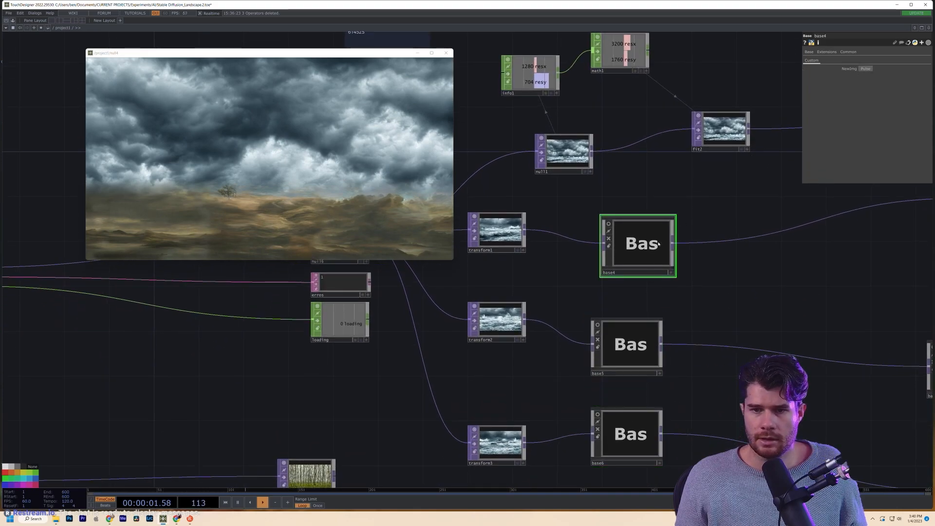
pyautogui.click(866, 69)
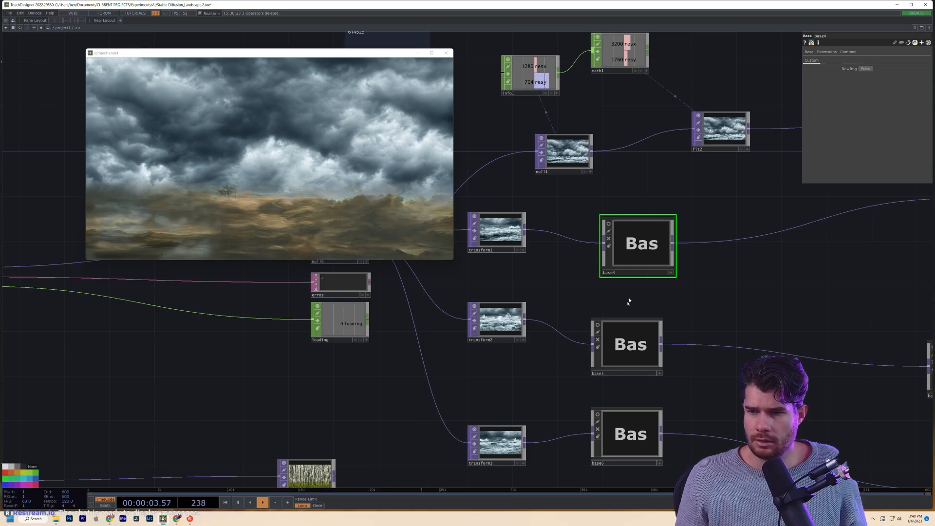
pyautogui.click(628, 350)
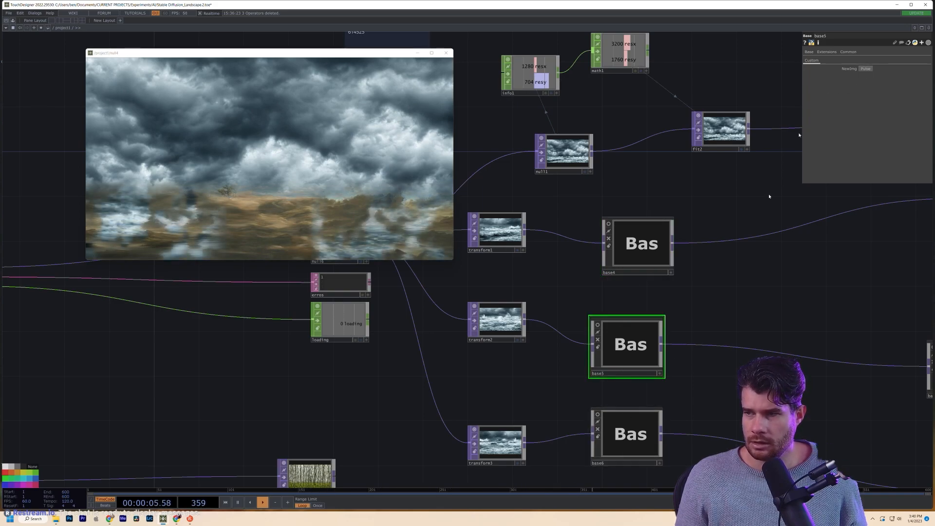
pyautogui.click(867, 69)
pyautogui.click(637, 411)
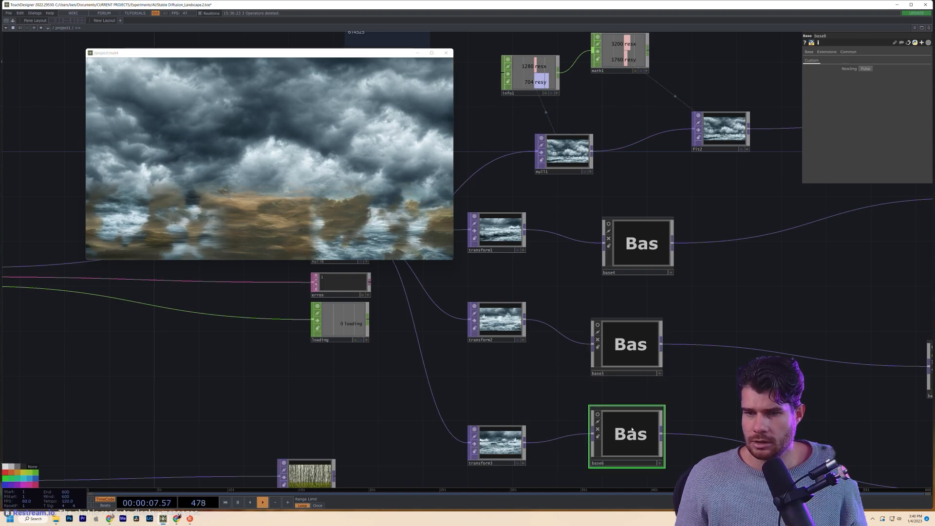
pyautogui.click(866, 69)
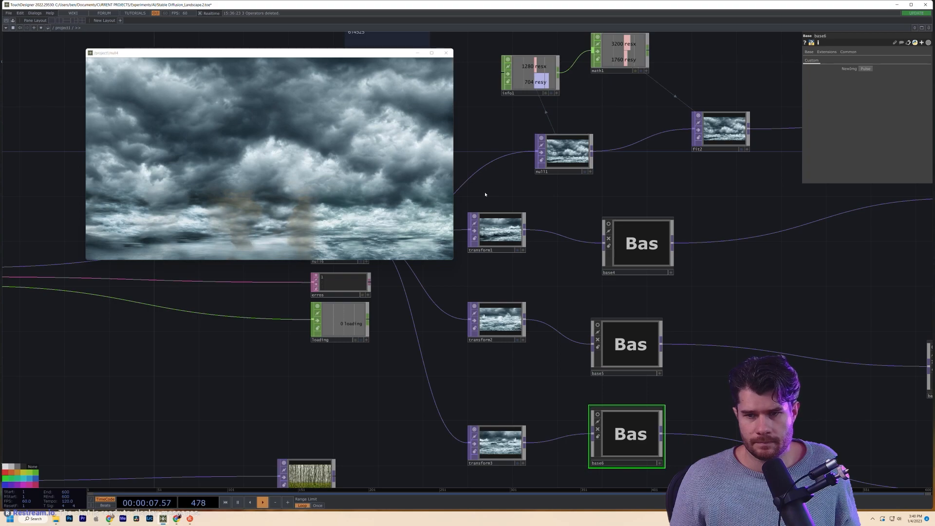
pyautogui.moveTo(78, 361); pyautogui.dragTo(519, 471)
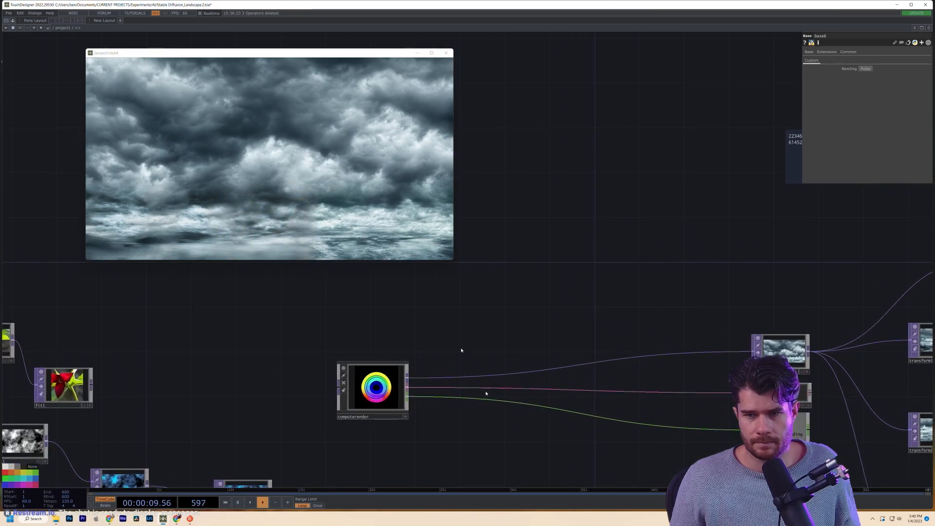
# - Enlarge the preview viewer window by dragging its corner
pyautogui.moveTo(448, 260); pyautogui.dragTo(539, 306)
pyautogui.moveTo(476, 334); pyautogui.dragTo(664, 317)
pyautogui.scroll(-2, 661, 312)
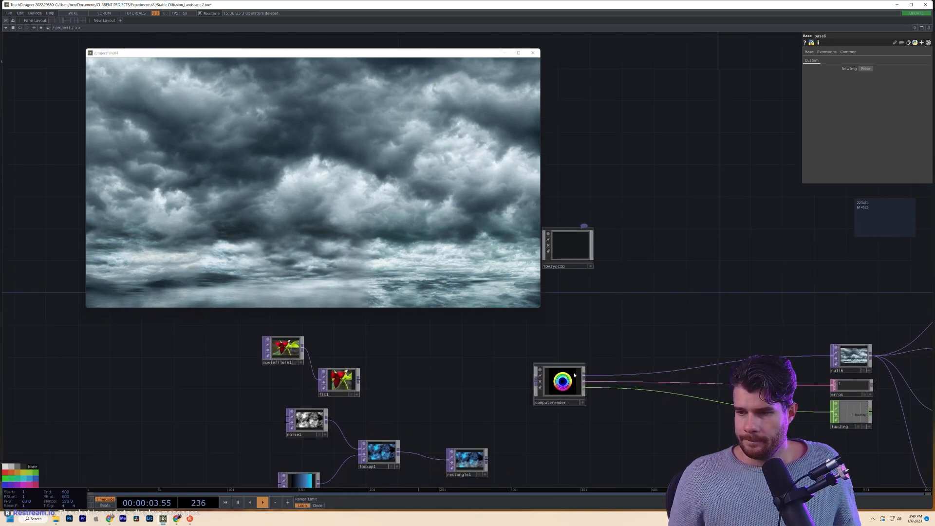
# - Set computerender's seed to 782123 and generate a darker storm image
pyautogui.click(560, 382)
pyautogui.scroll(3, 584, 409)
pyautogui.moveTo(631, 330); pyautogui.dragTo(356, 330)
pyautogui.scroll(3, 694, 341)
pyautogui.click(882, 92)
pyautogui.click(866, 142)
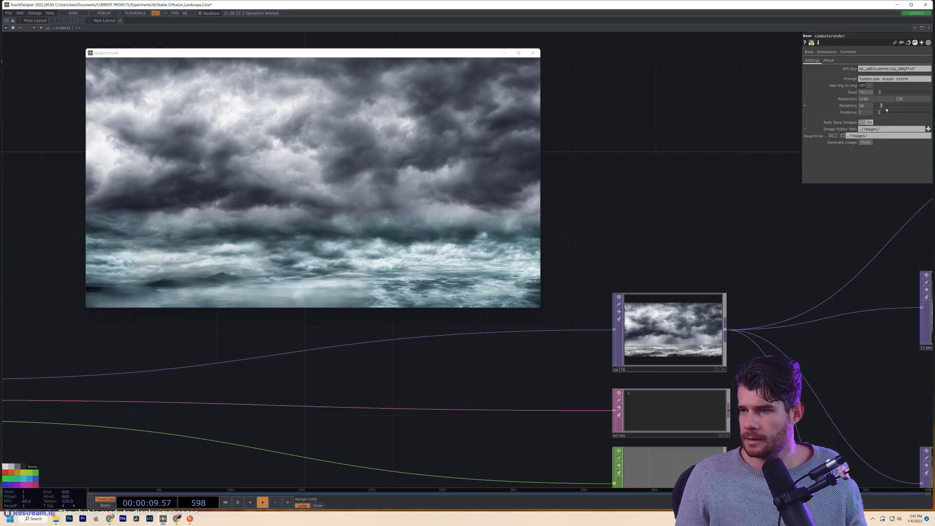
# - Change the prompt to 'landscape painting ocean storm' and generate an image
pyautogui.click(885, 78)
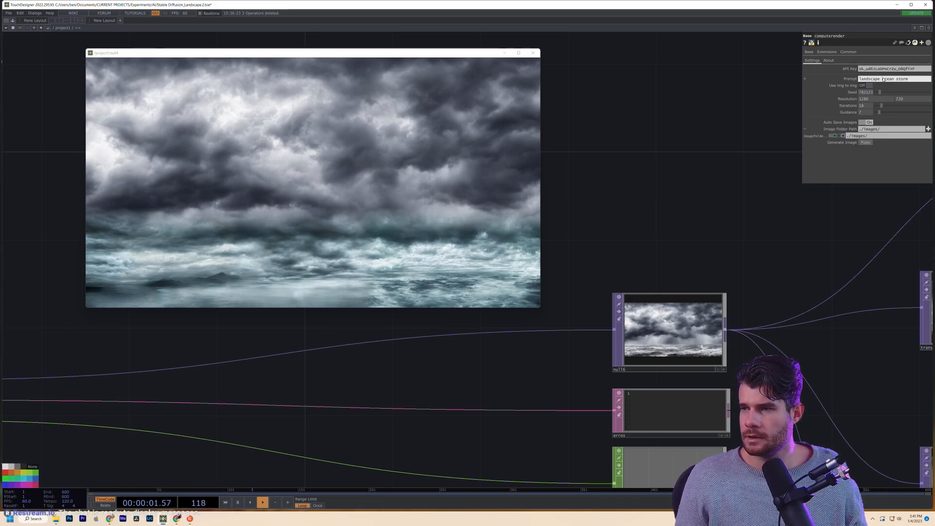
pyautogui.write('painting')
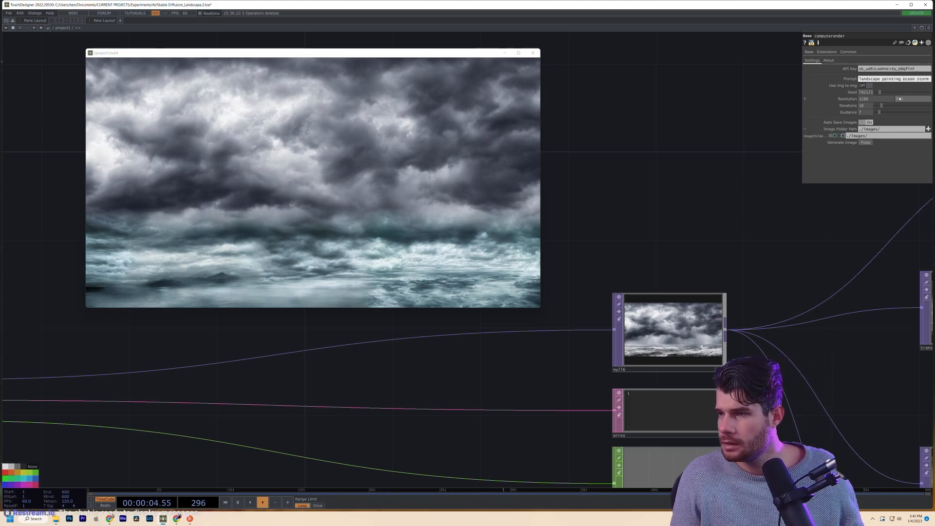
pyautogui.click(862, 143)
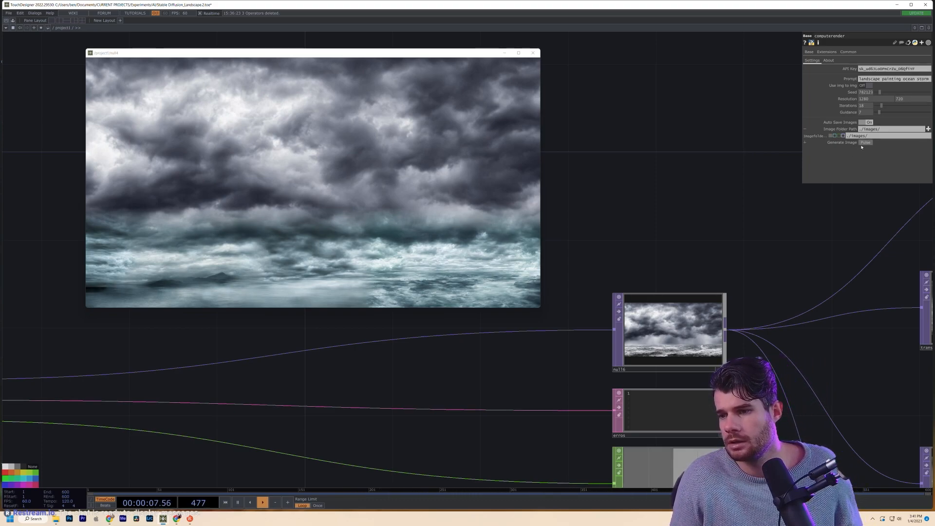
# - Pick another seed value and generate a new painted stormy-wave image
pyautogui.scroll(5, 735, 335)
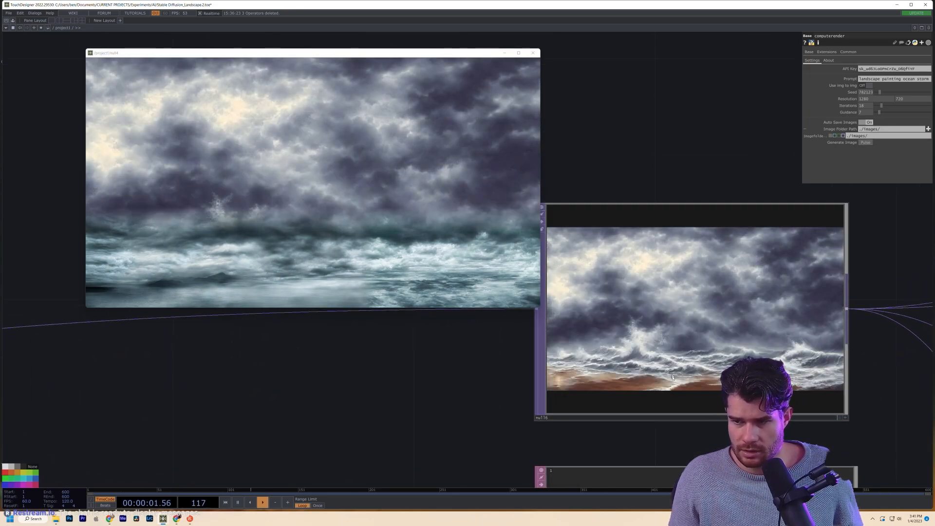
pyautogui.scroll(8, 726, 364)
pyautogui.scroll(-5, 726, 364)
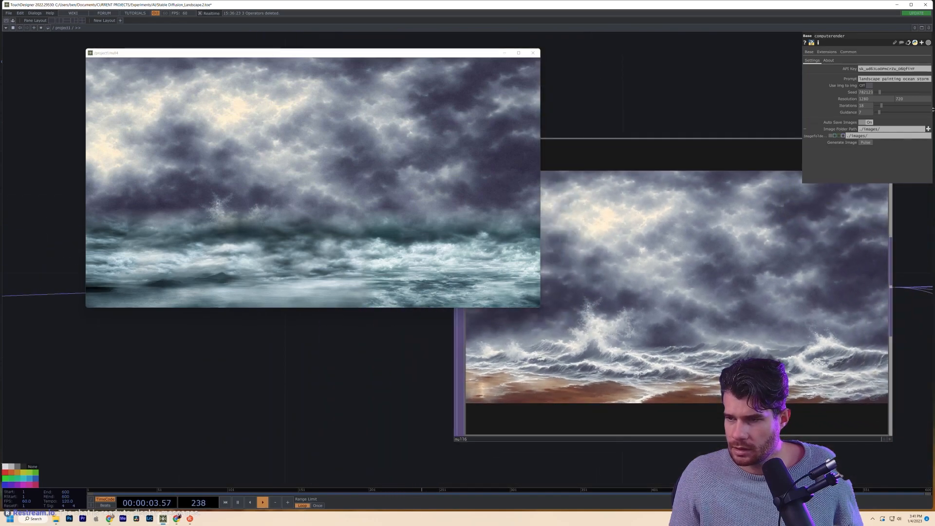
pyautogui.click(912, 92)
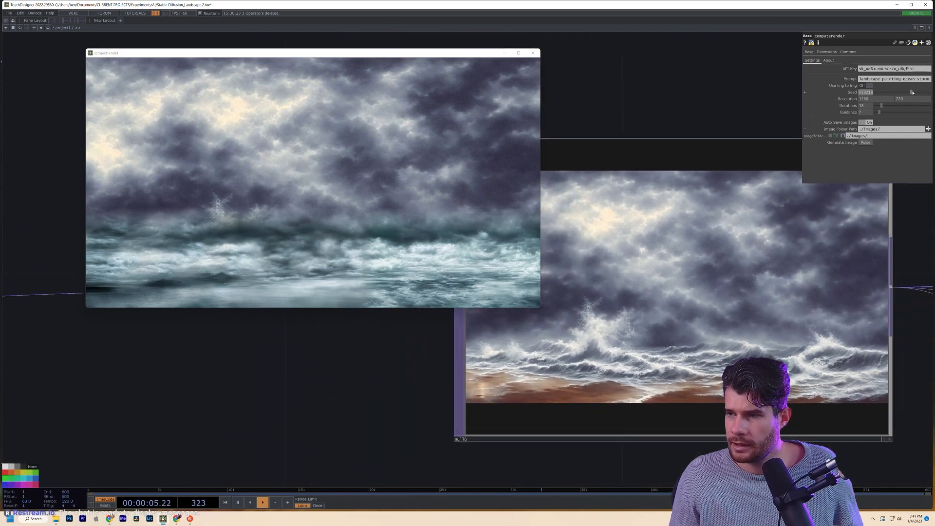
pyautogui.click(866, 142)
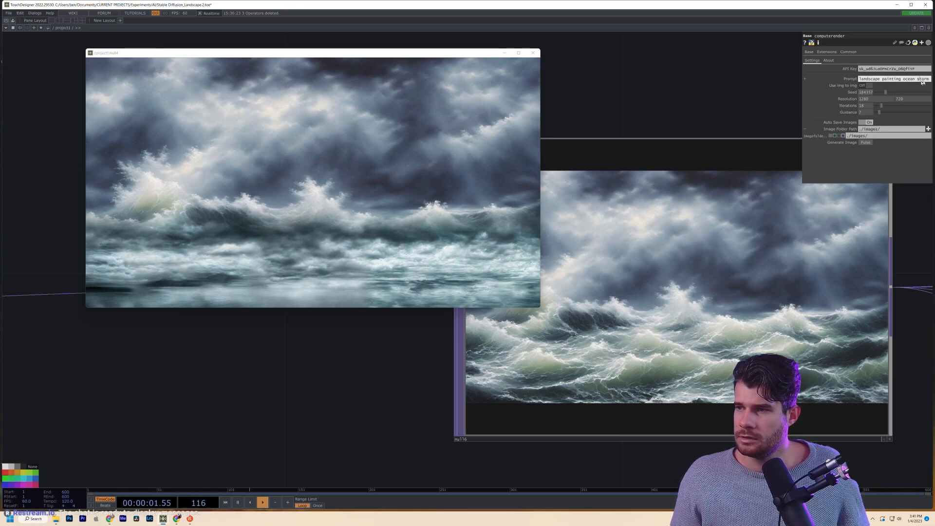
# - Append 'rocks shore' to the prompt, generate the image, and inspect it in null16
pyautogui.write('r')
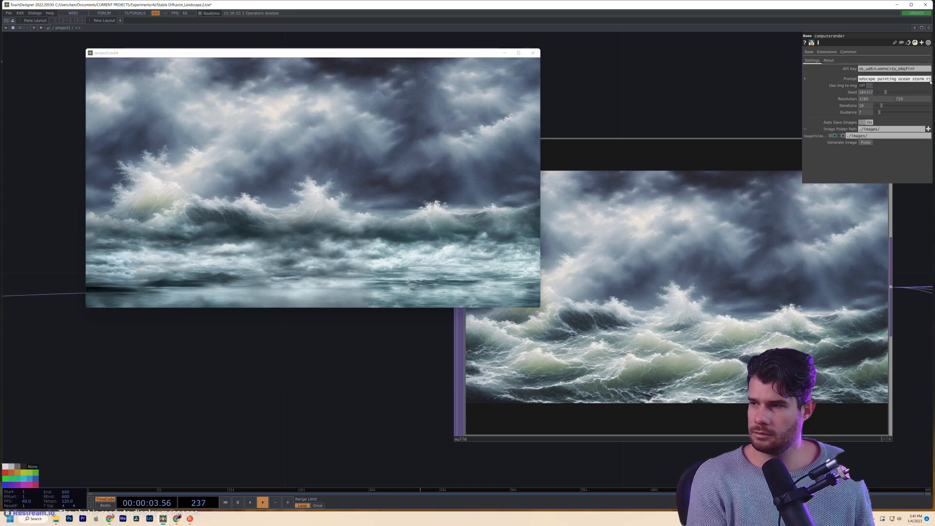
pyautogui.write('icj===')
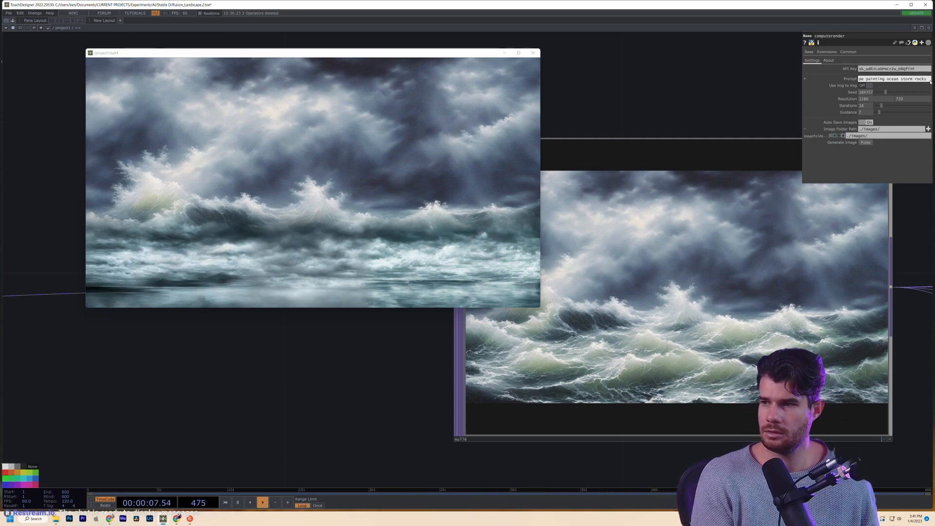
pyautogui.write('shore')
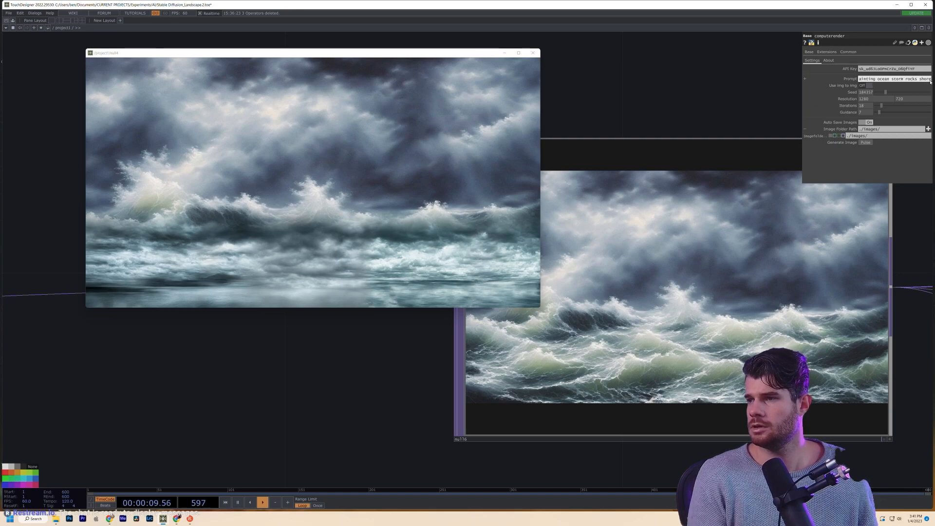
pyautogui.click(866, 142)
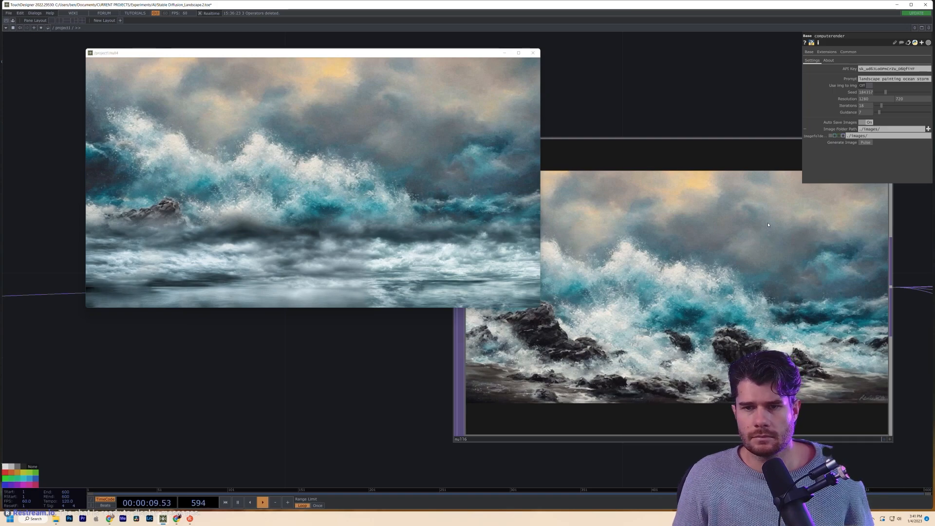
pyautogui.scroll(4, 845, 447)
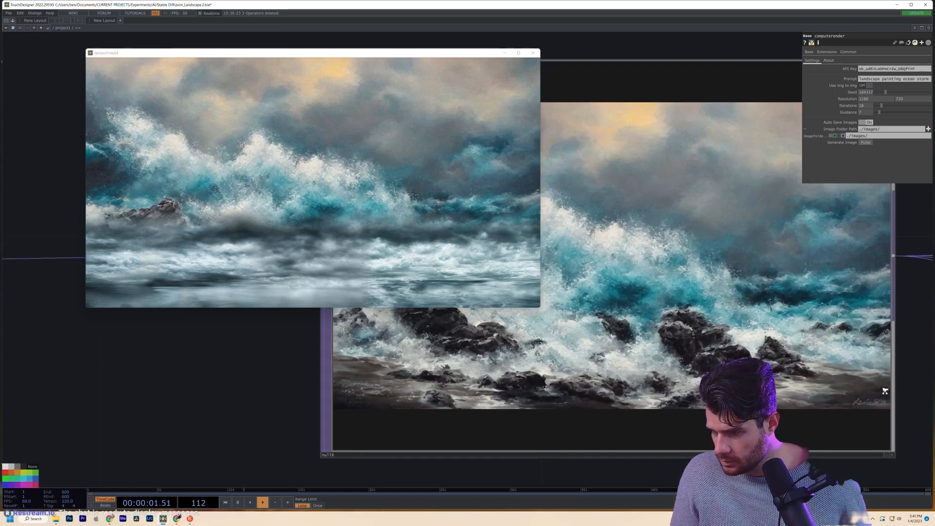
pyautogui.scroll(-5, 845, 447)
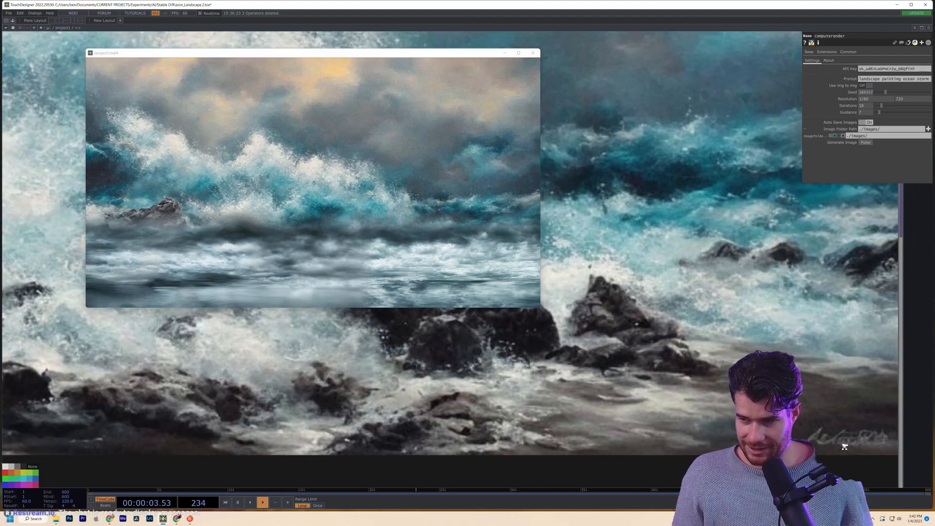
pyautogui.scroll(2, 702, 369)
pyautogui.scroll(-3, 702, 369)
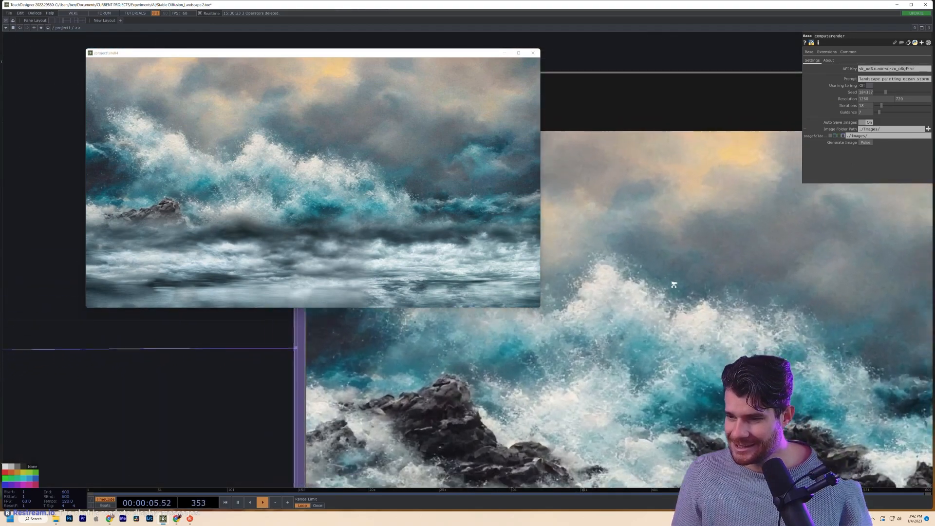
pyautogui.scroll(-2, 728, 336)
pyautogui.moveTo(782, 338); pyautogui.dragTo(502, 330)
pyautogui.moveTo(609, 362); pyautogui.dragTo(547, 395)
# - Inspect the parameters of base4, base5 and base6 in turn
pyautogui.moveTo(706, 312); pyautogui.dragTo(591, 310)
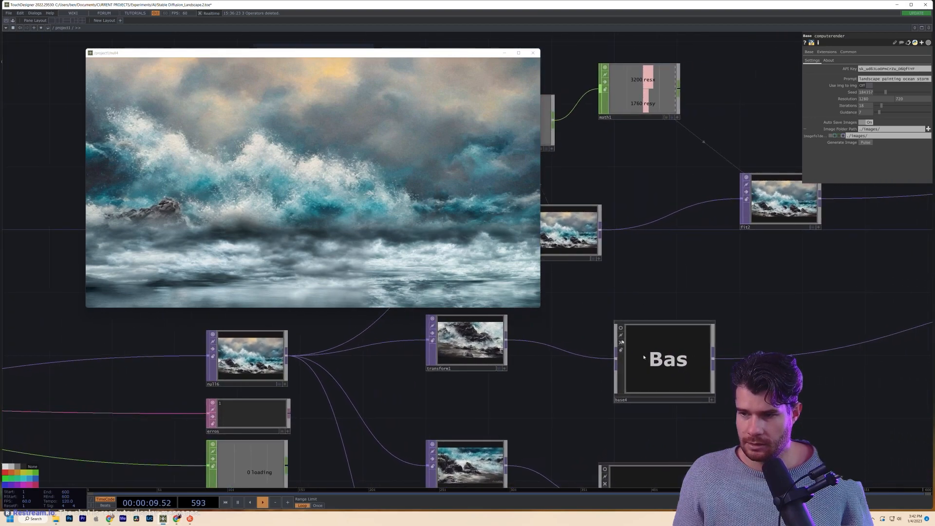
pyautogui.click(664, 362)
pyautogui.moveTo(779, 417); pyautogui.dragTo(805, 137)
pyautogui.click(647, 392)
pyautogui.click(673, 375)
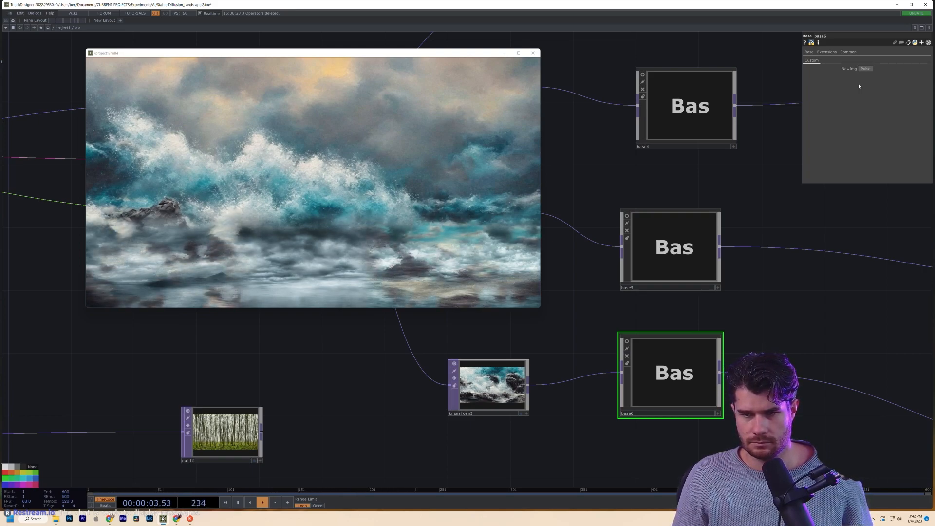
# - Pulse NewImg on base4, then bring up base5 and base6 to refresh their rocky wave images
pyautogui.moveTo(765, 169); pyautogui.dragTo(762, 225)
pyautogui.click(722, 158)
pyautogui.click(863, 69)
pyautogui.click(671, 311)
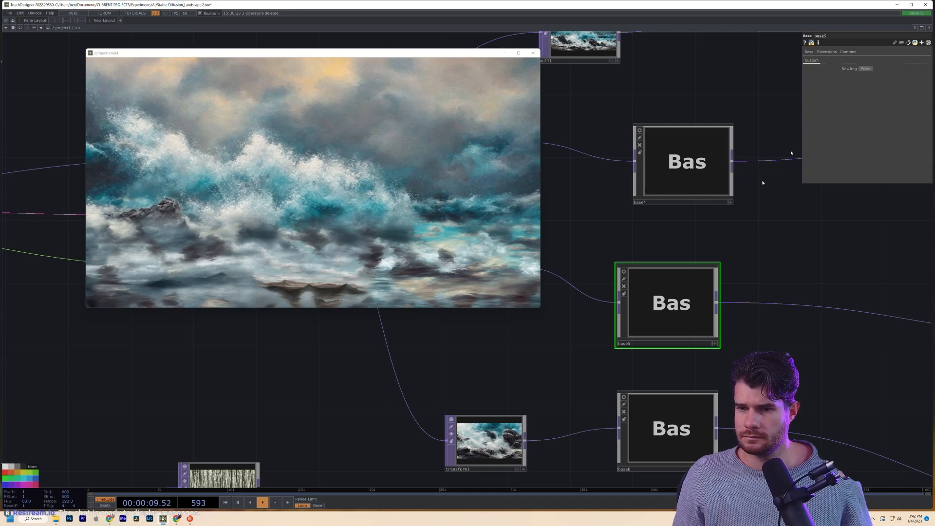
pyautogui.click(657, 427)
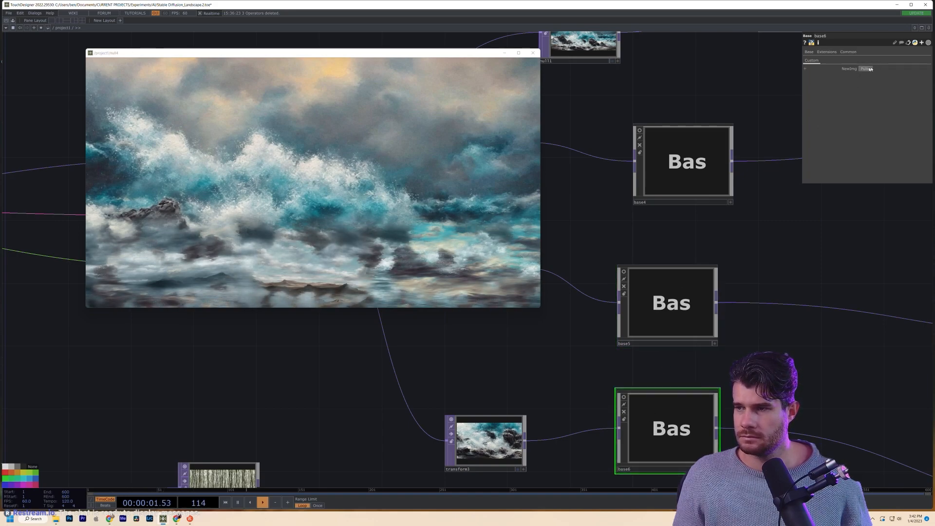
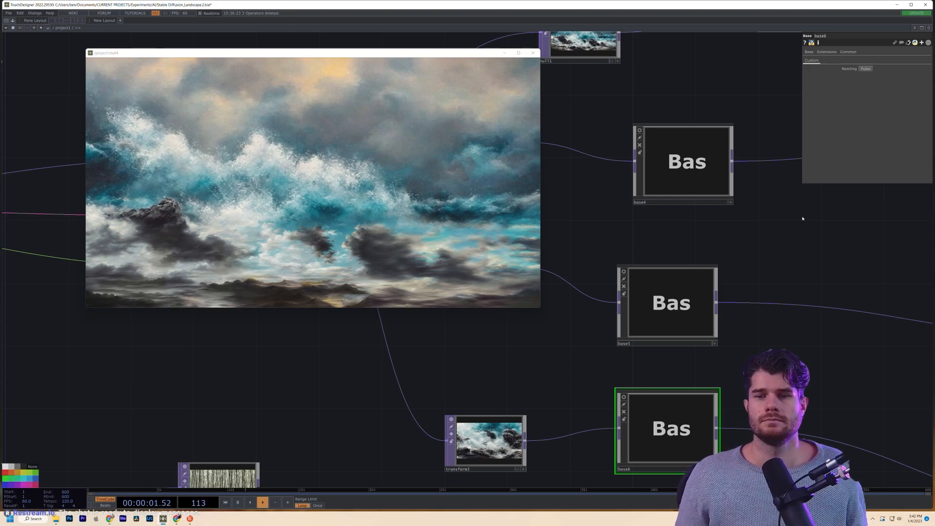
# - Pan to null4 and drag it up-left to clear space on its right
pyautogui.scroll(-5, 797, 236)
pyautogui.moveTo(691, 270); pyautogui.dragTo(417, 295)
pyautogui.moveTo(770, 291); pyautogui.dragTo(410, 386)
pyautogui.scroll(3, 653, 285)
pyautogui.moveTo(651, 287); pyautogui.dragTo(680, 319)
pyautogui.scroll(3, 789, 313)
# - Add a Movie File Out TOP, moviefileout1, and wire null4 into it
pyautogui.press('Tab')
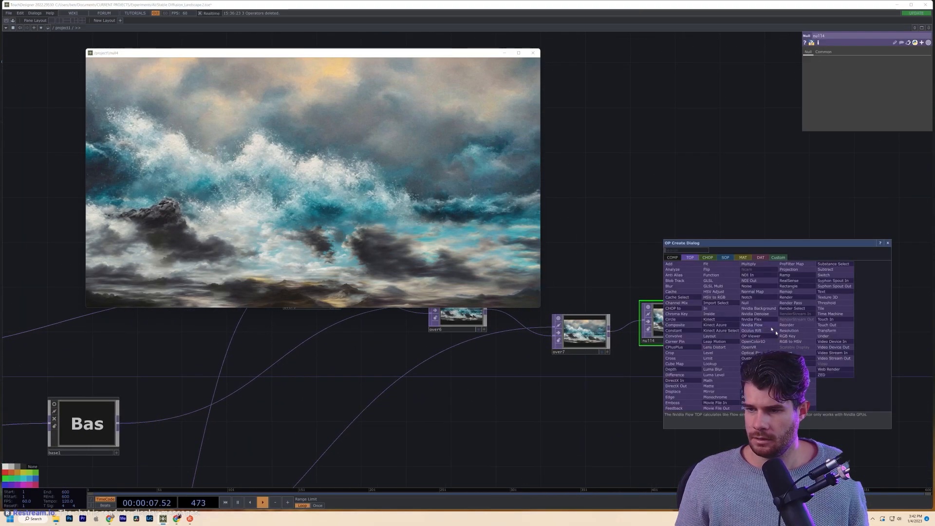
pyautogui.write('mo')
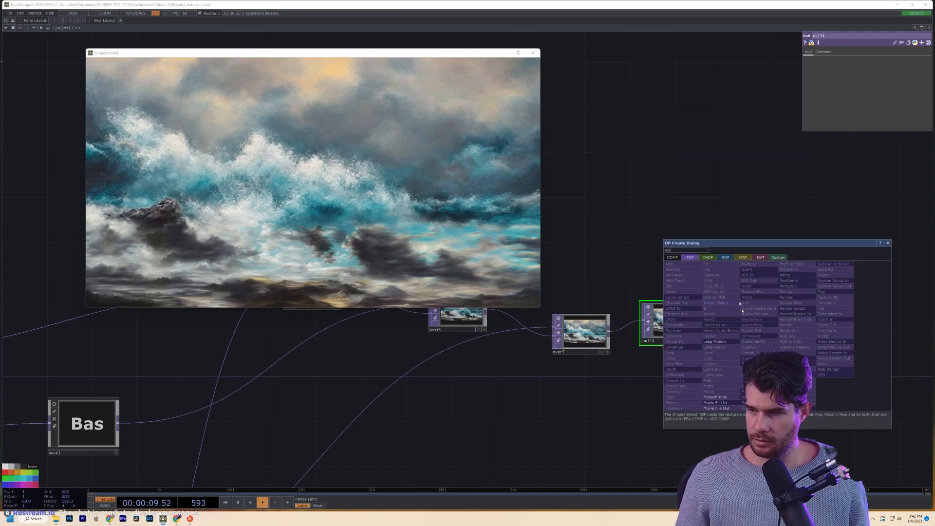
pyautogui.click(717, 408)
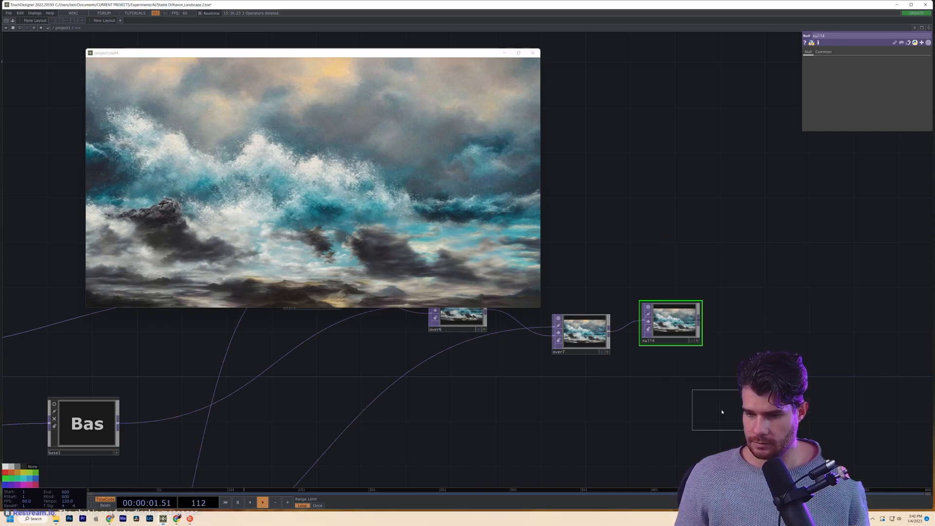
pyautogui.click(772, 334)
pyautogui.moveTo(699, 320); pyautogui.dragTo(758, 326)
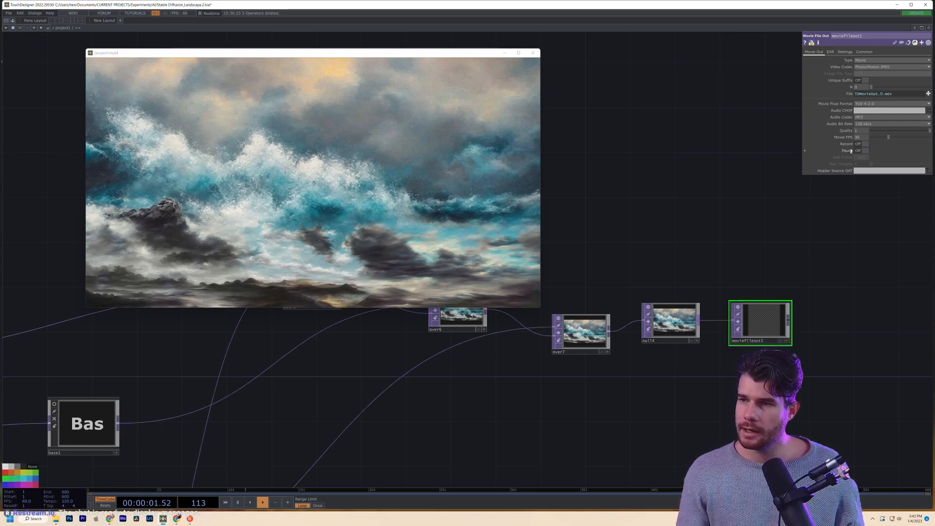
# - Set moviefileout1 to Image type, JPEG file type, with Unique Suffix on
pyautogui.click(875, 60)
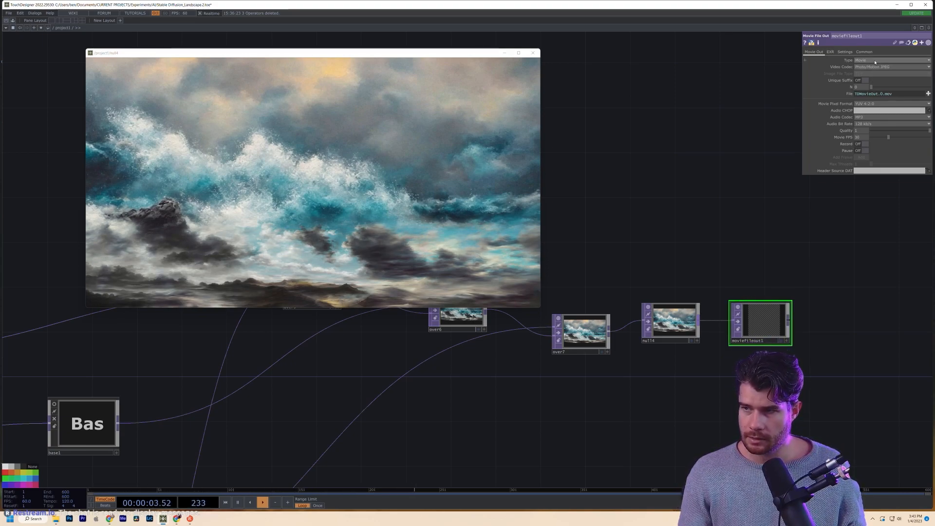
pyautogui.click(876, 73)
pyautogui.click(876, 73)
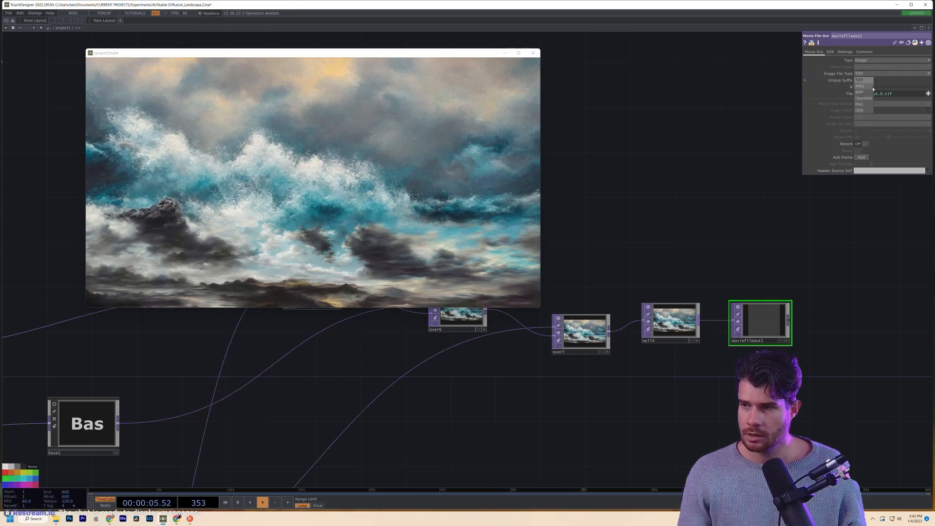
pyautogui.click(861, 86)
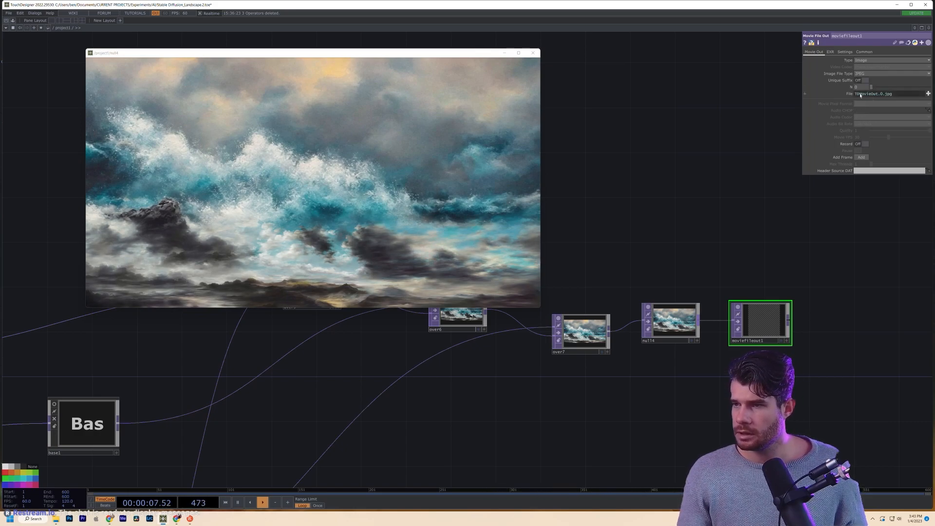
pyautogui.click(860, 80)
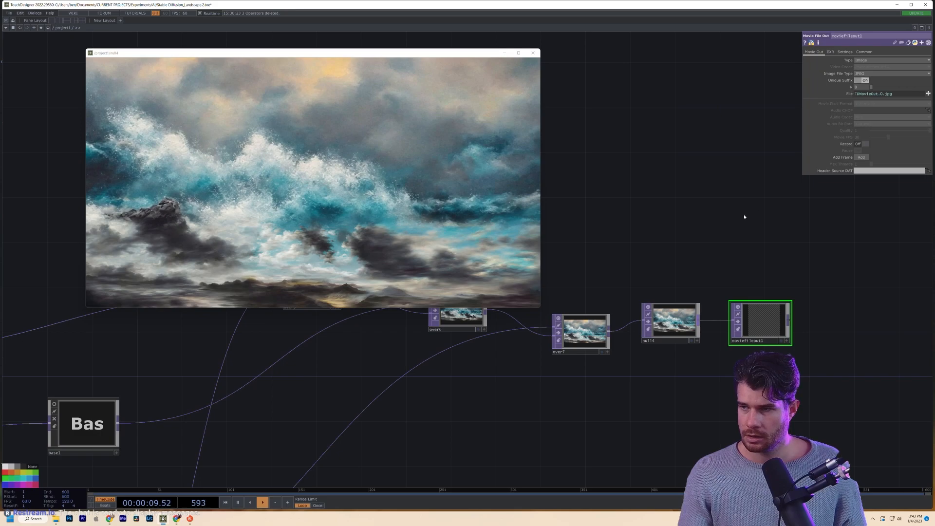
pyautogui.press('Tab')
# - Add a Keyboard In CHOP, keyboardin1, from the CHOP operators
pyautogui.write('key')
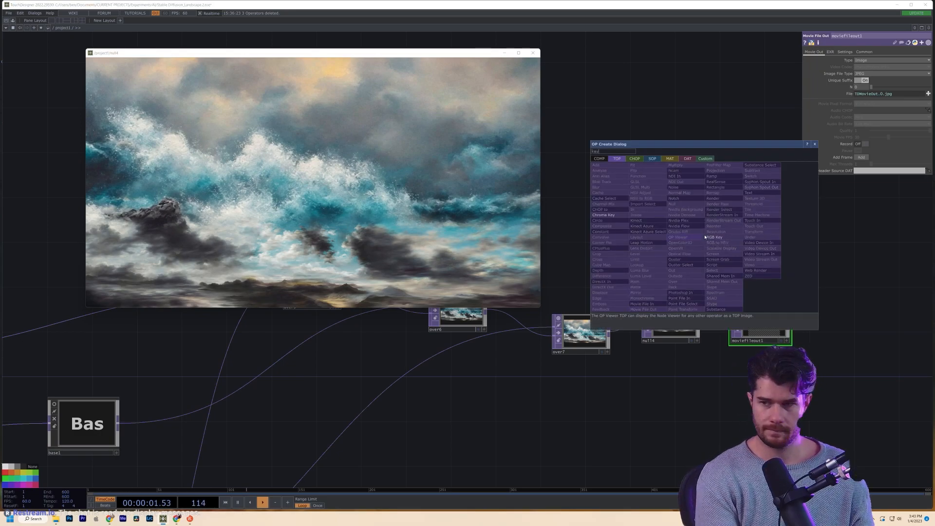
pyautogui.click(634, 158)
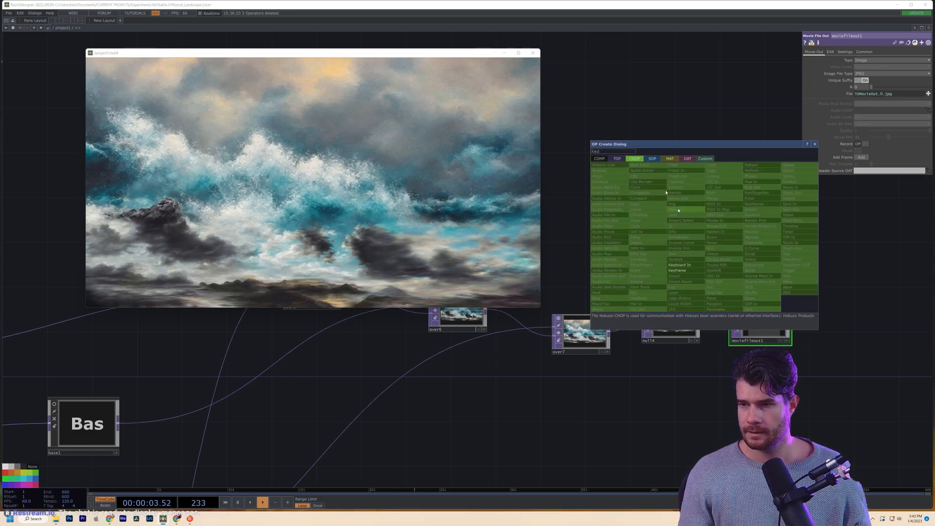
pyautogui.click(681, 264)
pyautogui.click(693, 200)
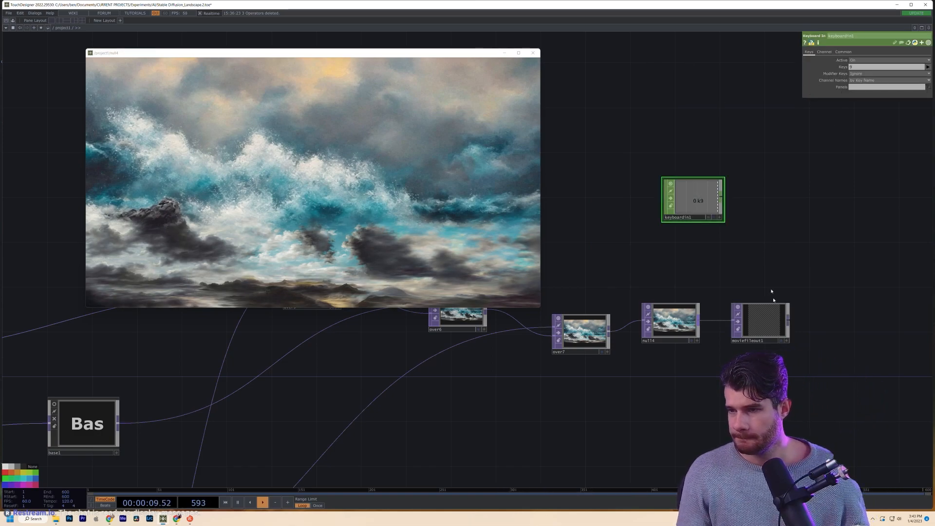
# - Export keyboardin1's k9 channel to moviefileout1's Record parameter
pyautogui.click(760, 322)
pyautogui.moveTo(696, 200); pyautogui.dragTo(919, 113)
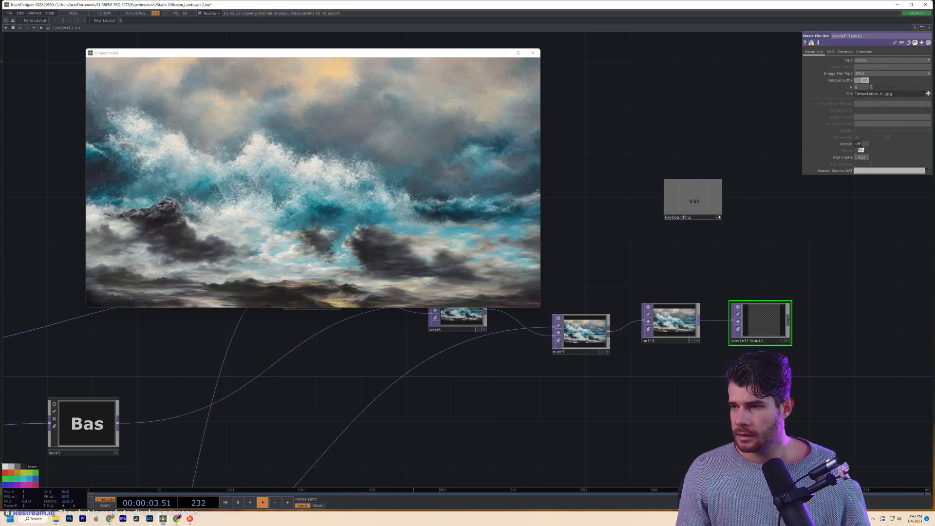
pyautogui.moveTo(861, 144); pyautogui.dragTo(859, 144)
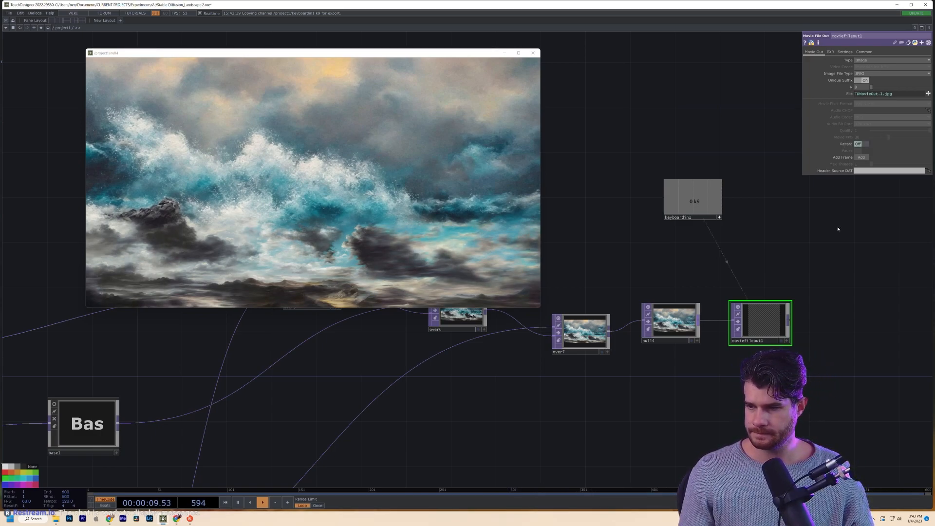
# - Set computerender's Seed to 770949 and generate a new ocean storm image
pyautogui.middleClick(674, 319)
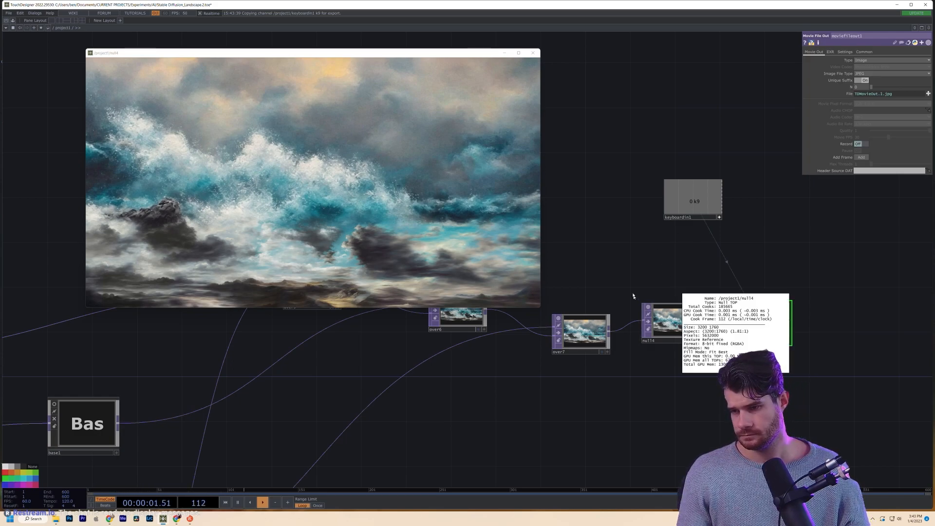
pyautogui.moveTo(566, 297); pyautogui.dragTo(626, 326)
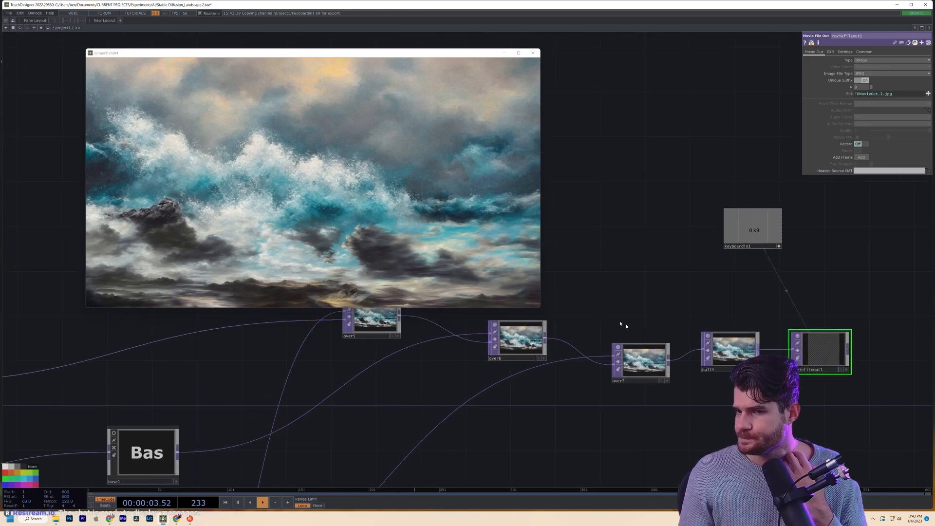
pyautogui.moveTo(326, 406); pyautogui.dragTo(728, 328)
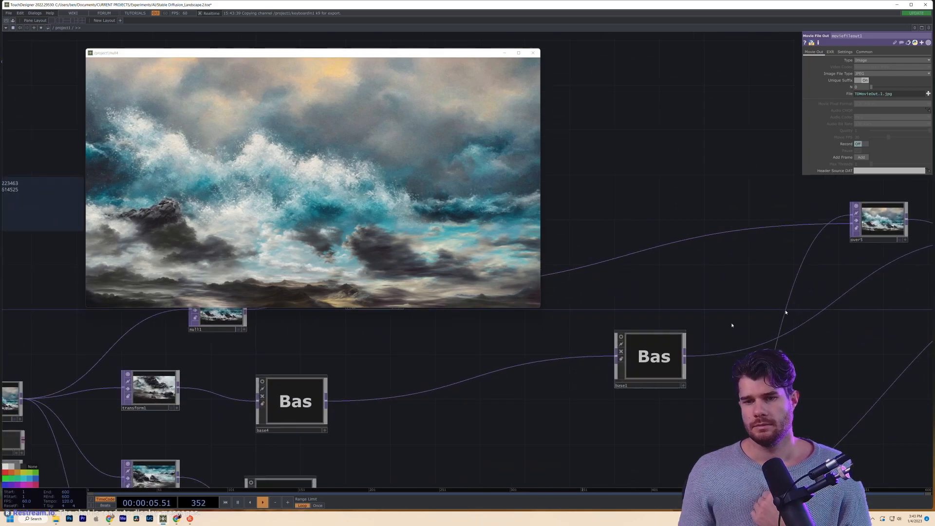
pyautogui.moveTo(491, 388); pyautogui.dragTo(704, 369)
pyautogui.moveTo(444, 370); pyautogui.dragTo(546, 349)
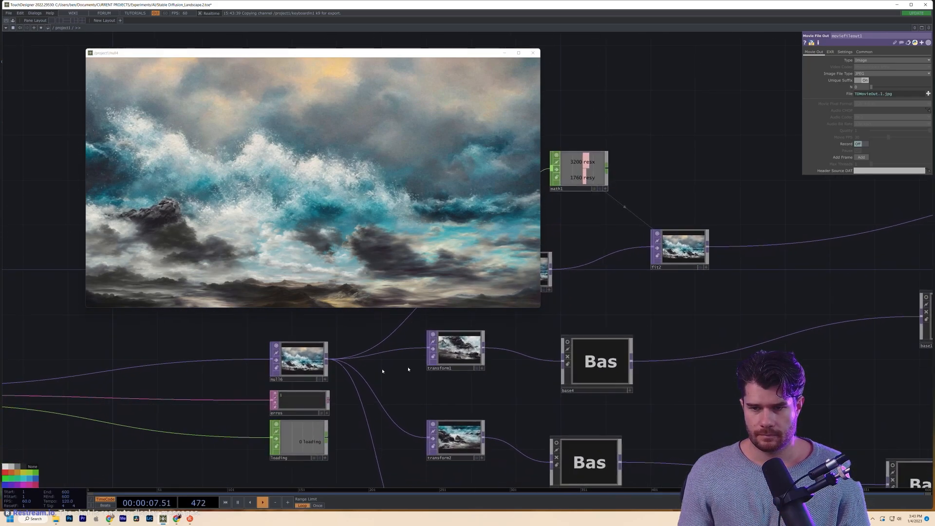
pyautogui.moveTo(255, 357); pyautogui.dragTo(739, 352)
pyautogui.click(319, 391)
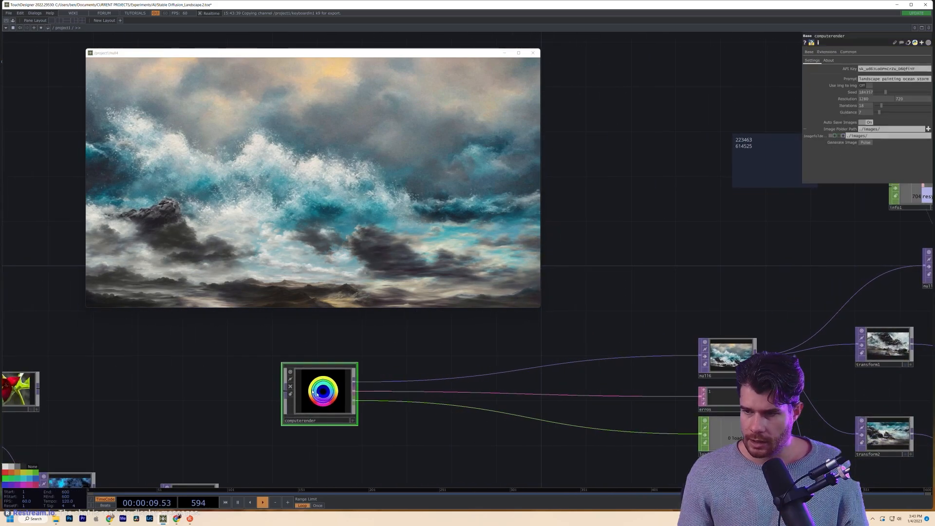
pyautogui.scroll(5, 814, 343)
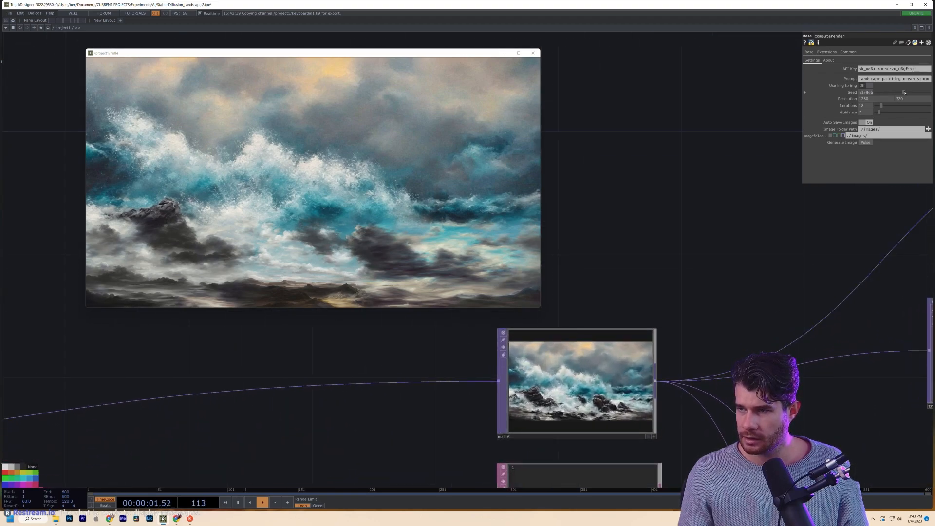
pyautogui.scroll(5, 660, 393)
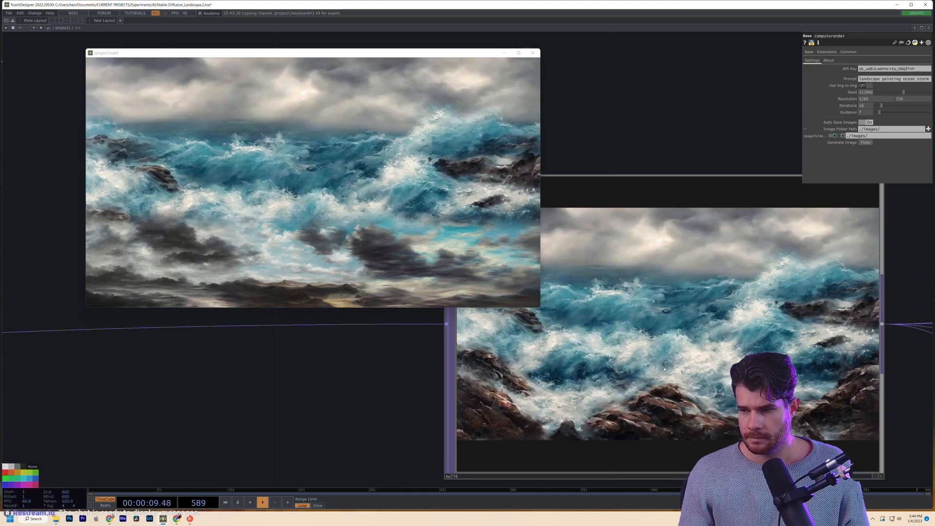
pyautogui.scroll(2, 664, 369)
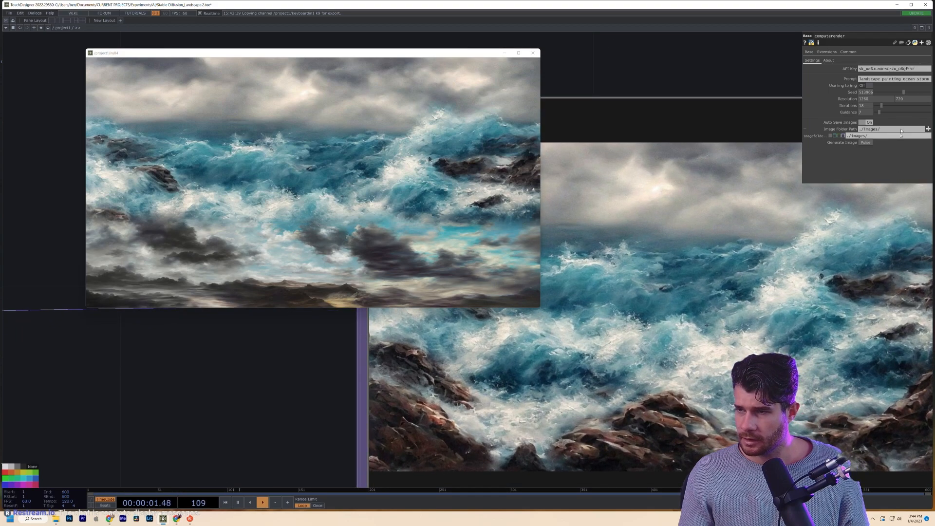
pyautogui.click(917, 92)
pyautogui.click(866, 142)
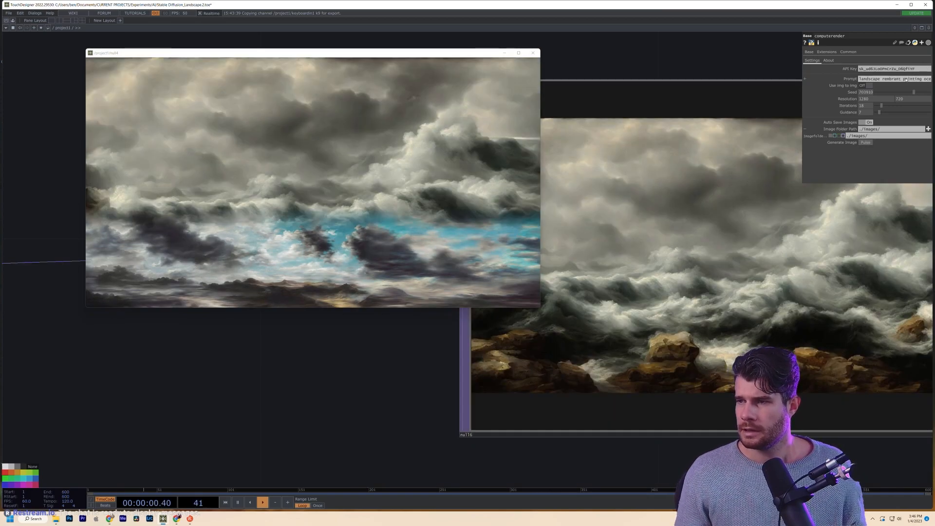
# - Replace the word 'painting' at the end of the prompt with 'high'
pyautogui.click(906, 80)
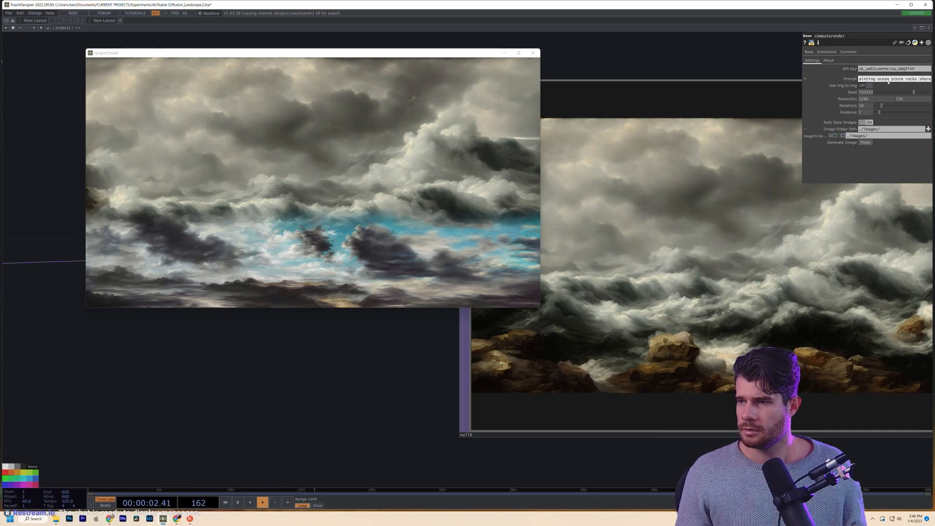
pyautogui.moveTo(876, 79)
pyautogui.mouseDown()
pyautogui.moveTo(852, 80)
pyautogui.moveTo(920, 82)
pyautogui.mouseUp()
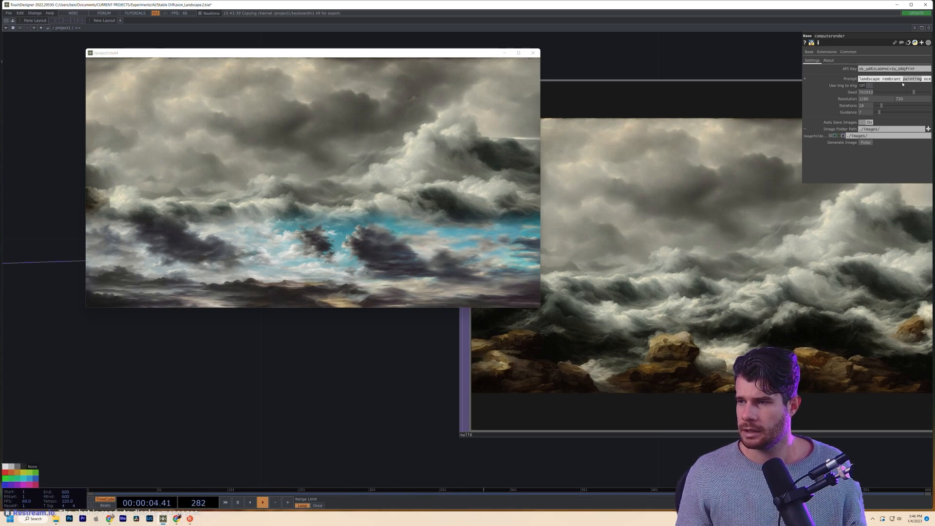
pyautogui.write('High')
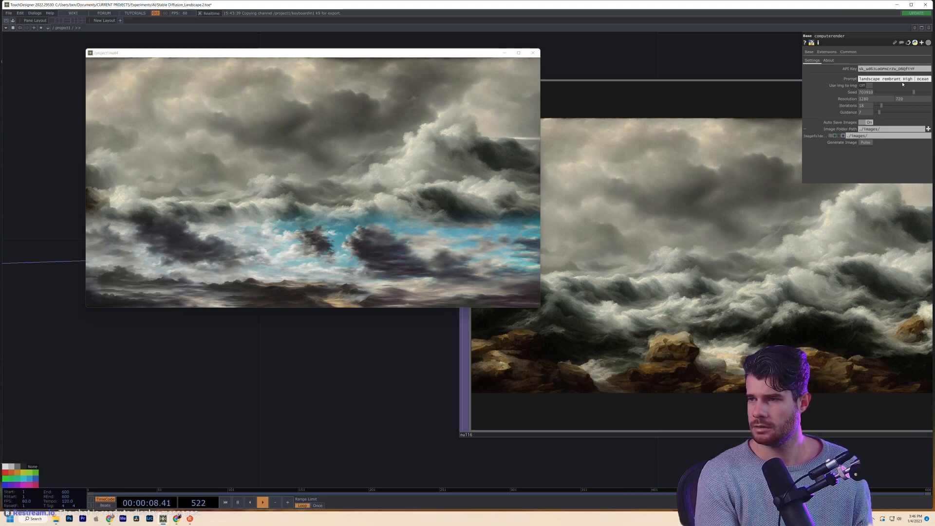
pyautogui.press('BackSpace')
pyautogui.write('h')
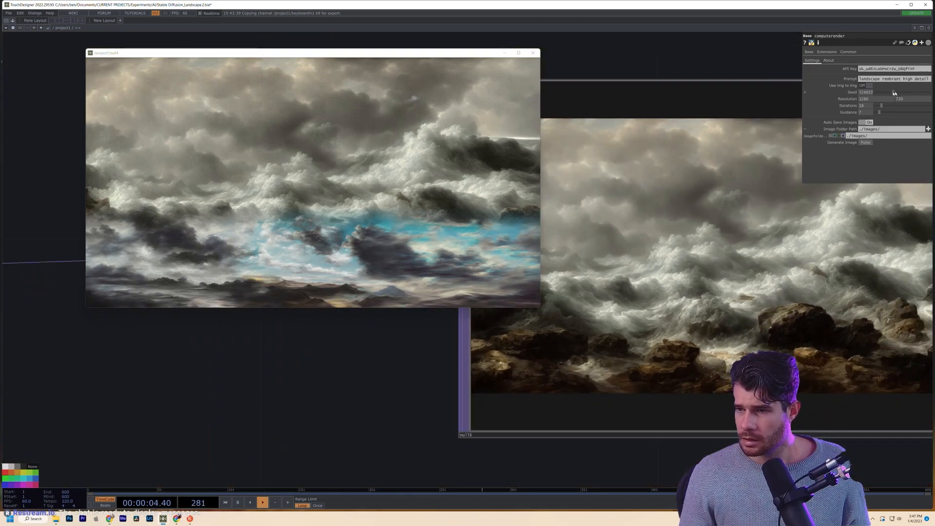
# - Lower the Seed and generate a new stormy seascape with rocky shore
pyautogui.moveTo(894, 93); pyautogui.dragTo(885, 100)
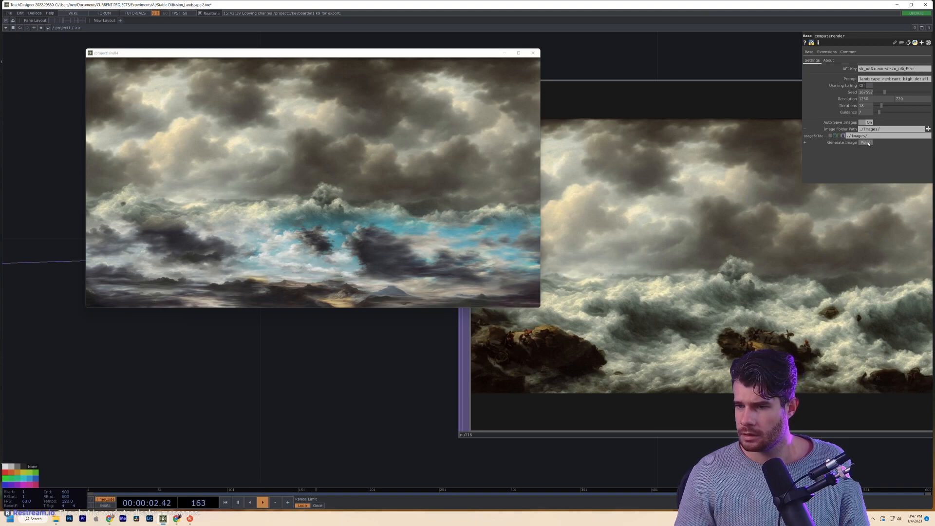
pyautogui.scroll(5, 535, 343)
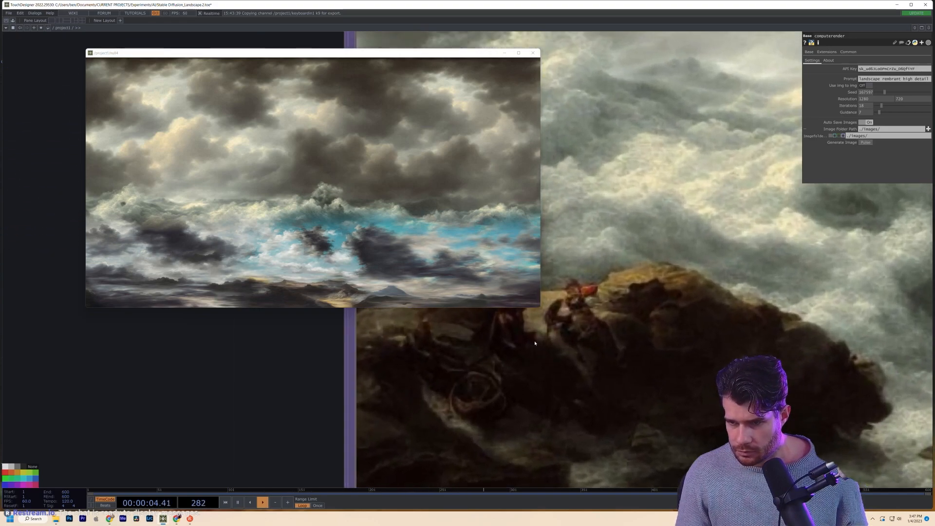
pyautogui.scroll(-4, 535, 344)
pyautogui.scroll(-5, 618, 344)
pyautogui.scroll(5, 804, 344)
pyautogui.scroll(-6, 746, 342)
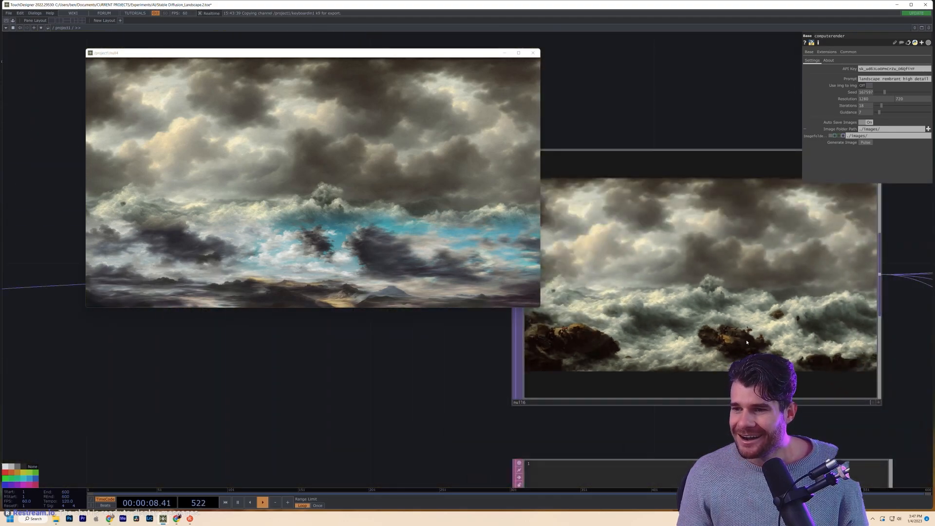
pyautogui.click(870, 143)
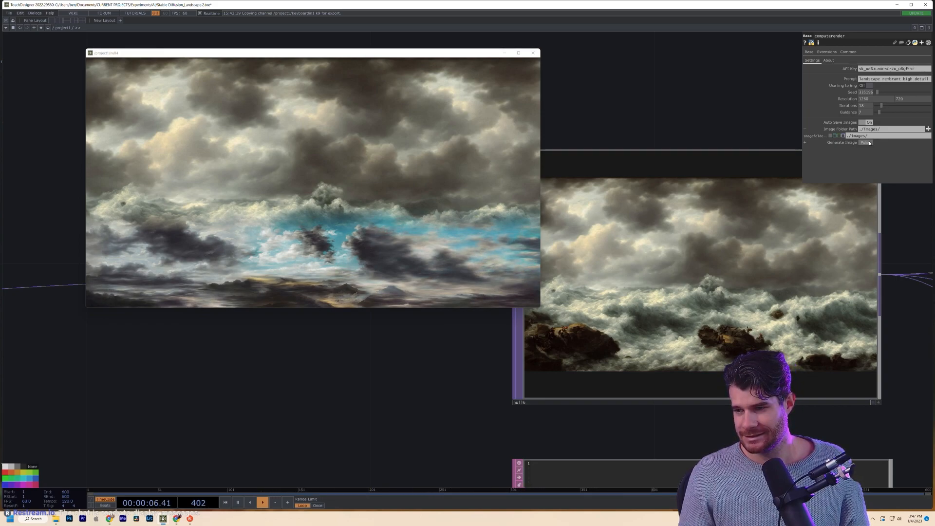
pyautogui.scroll(5, 635, 324)
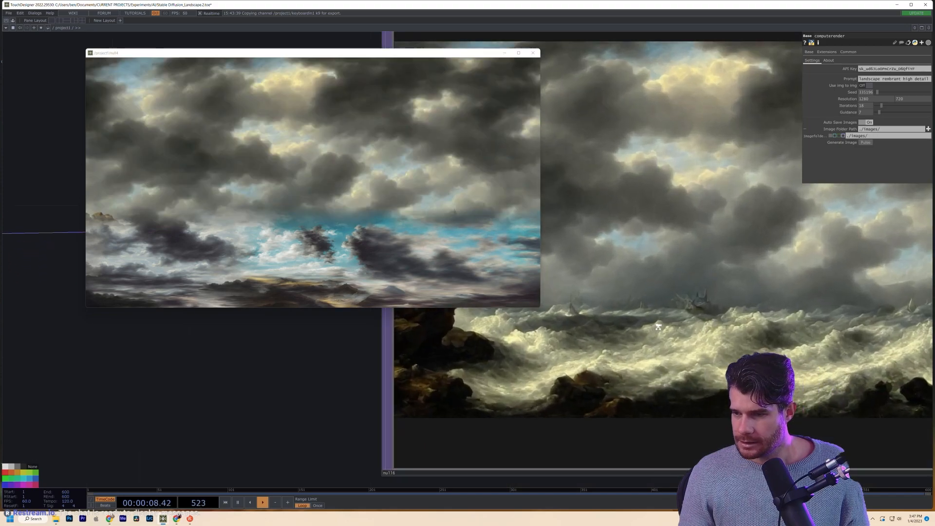
pyautogui.scroll(-5, 635, 324)
# - Select base4, then computerender, to review their generation settings
pyautogui.scroll(-5, 586, 320)
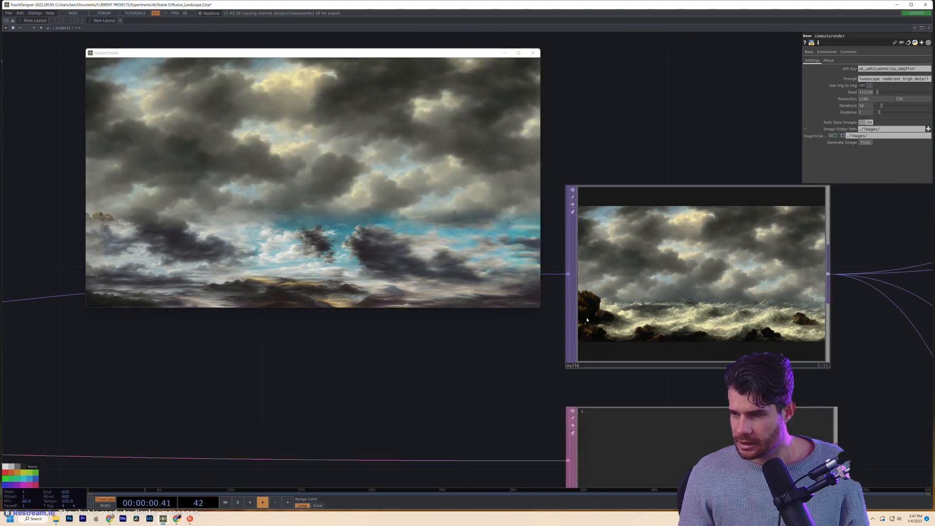
pyautogui.scroll(-5, 580, 196)
pyautogui.moveTo(751, 267); pyautogui.dragTo(732, 355)
pyautogui.click(746, 346)
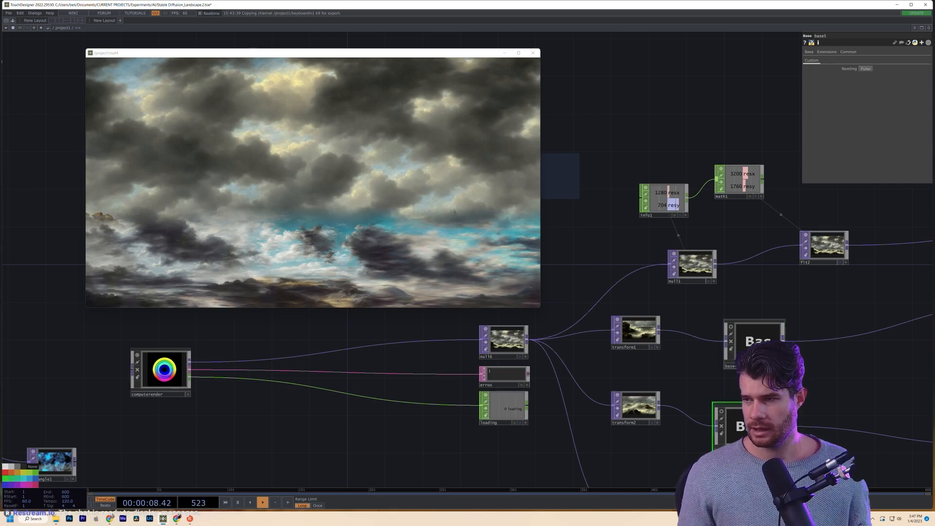
pyautogui.click(493, 335)
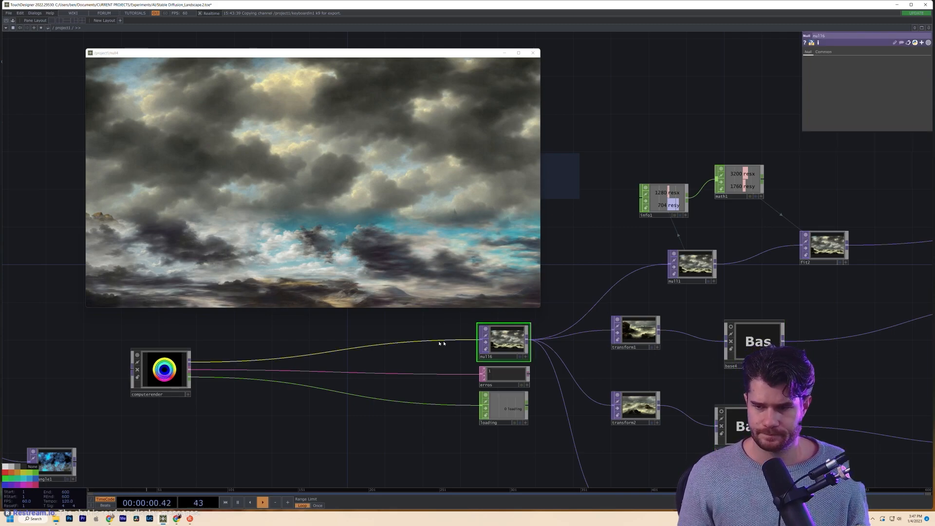
pyautogui.scroll(4, 482, 339)
pyautogui.scroll(-2, 480, 337)
pyautogui.moveTo(63, 341); pyautogui.dragTo(306, 351)
pyautogui.click(281, 379)
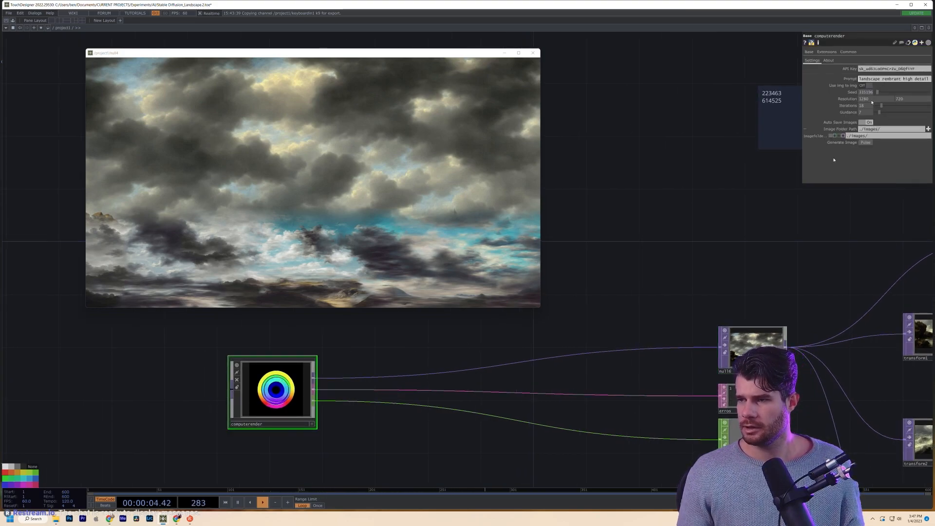
# - Enter base4 and bring up computerender1's parameters
pyautogui.moveTo(714, 273); pyautogui.dragTo(510, 286)
pyautogui.moveTo(576, 274)
pyautogui.mouseDown()
pyautogui.moveTo(738, 263)
pyautogui.moveTo(561, 281)
pyautogui.mouseUp()
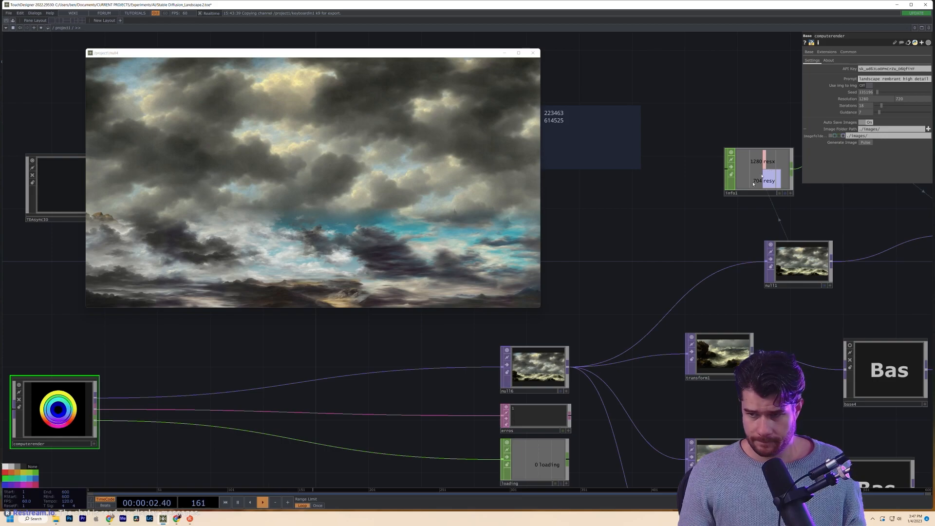
pyautogui.moveTo(694, 215); pyautogui.dragTo(679, 212)
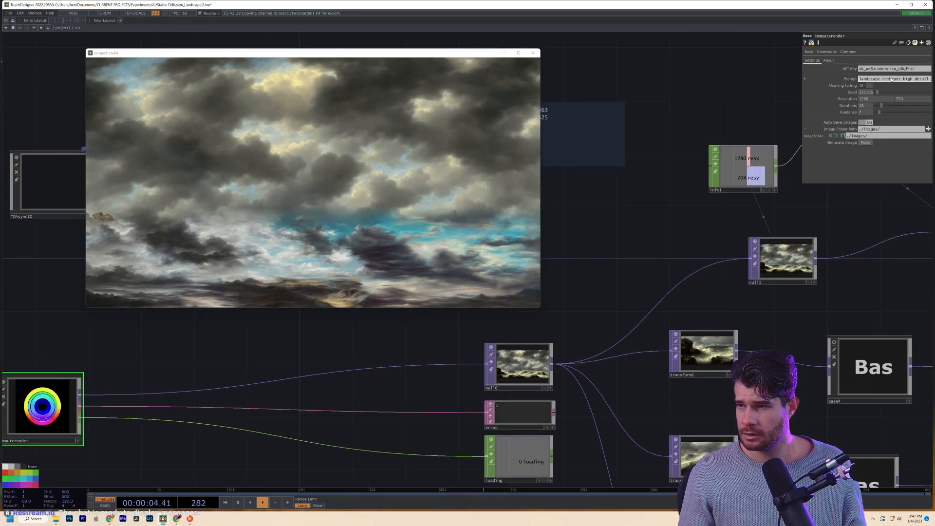
pyautogui.doubleClick(874, 368)
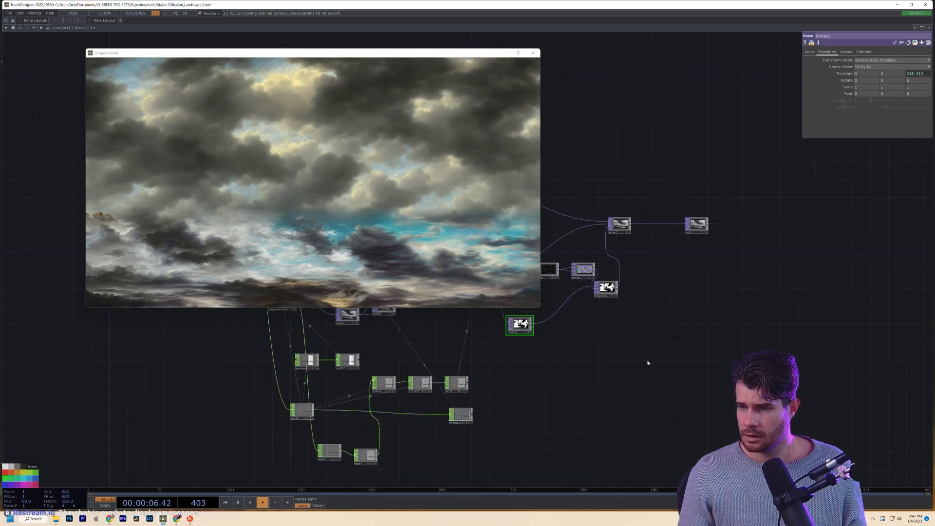
pyautogui.moveTo(647, 364); pyautogui.dragTo(887, 390)
pyautogui.moveTo(686, 306); pyautogui.dragTo(826, 345)
pyautogui.scroll(4, 699, 313)
pyautogui.doubleClick(675, 296)
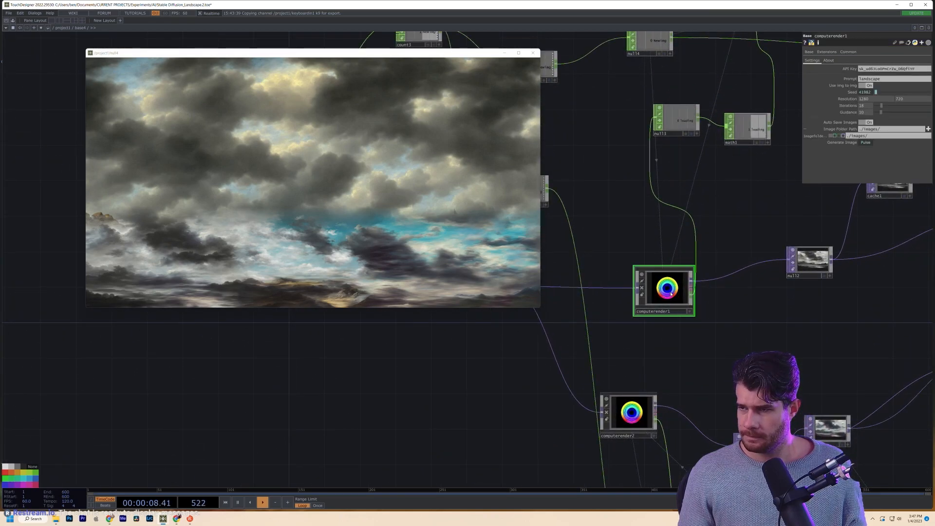
pyautogui.scroll(-5, 554, 342)
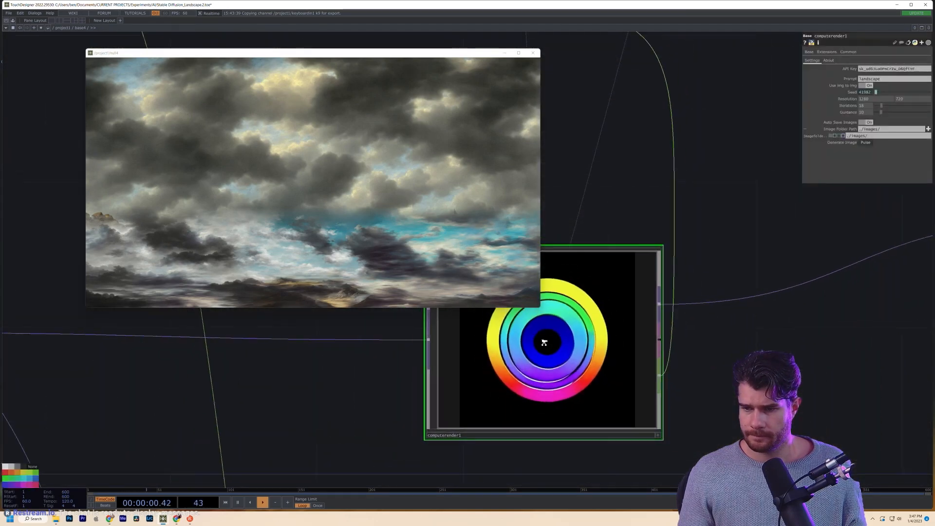
# - Change computerender1's prompt to 'high detail ocean storm rocks shore painting'
pyautogui.click(886, 81)
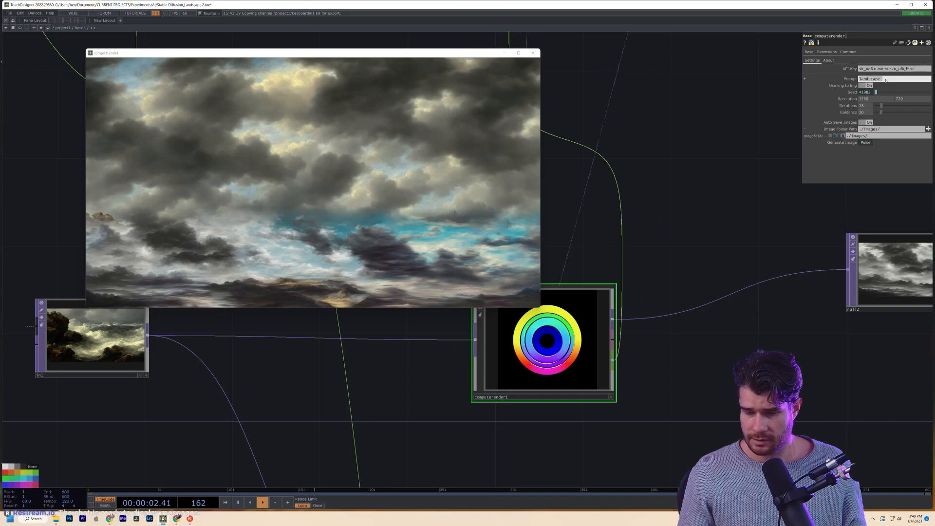
pyautogui.write('detail ocean storm rocks shore')
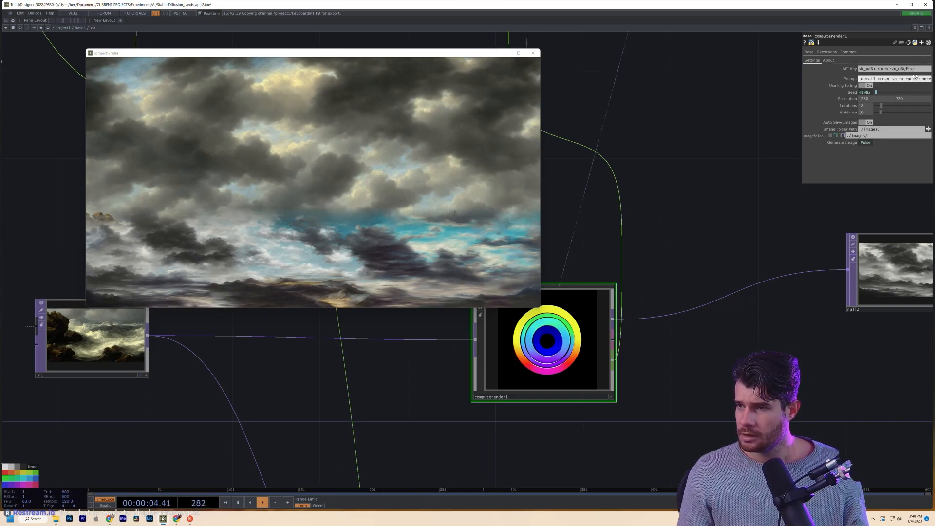
pyautogui.press('Return')
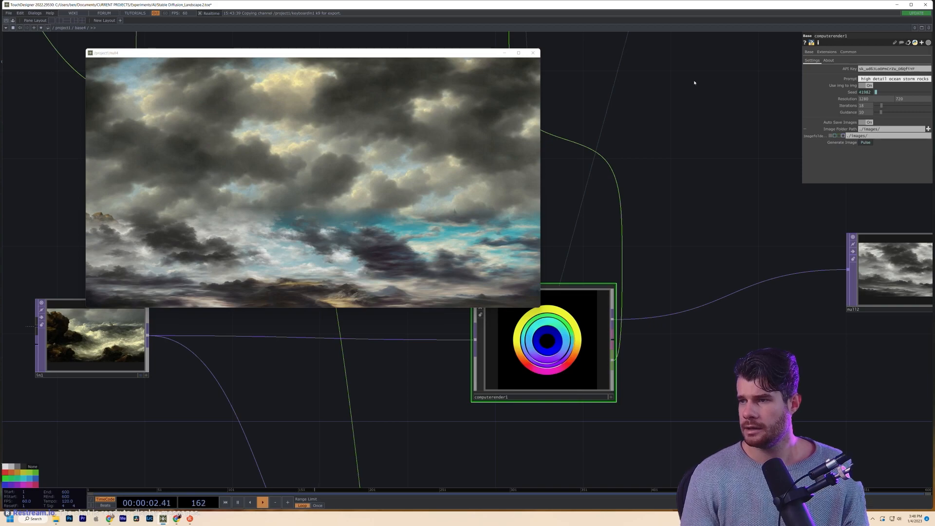
pyautogui.press('Delete')
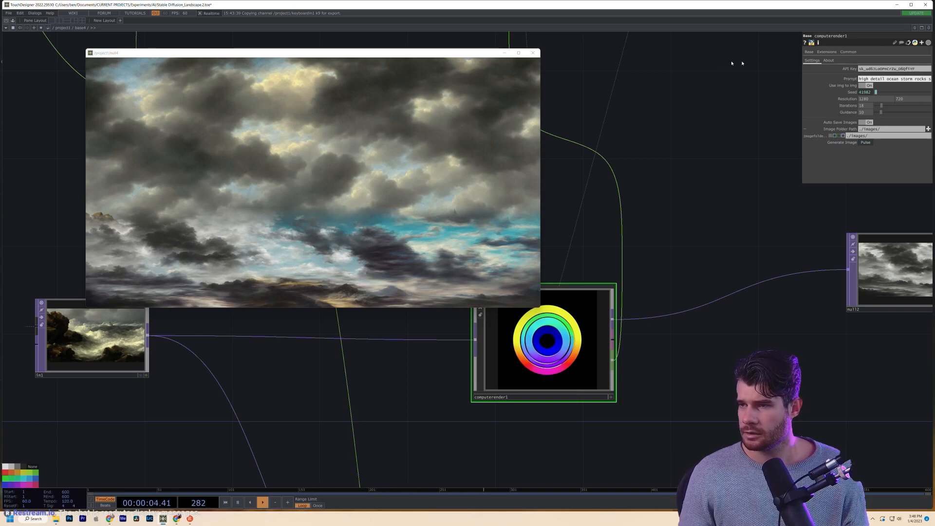
pyautogui.moveTo(915, 79); pyautogui.dragTo(930, 79)
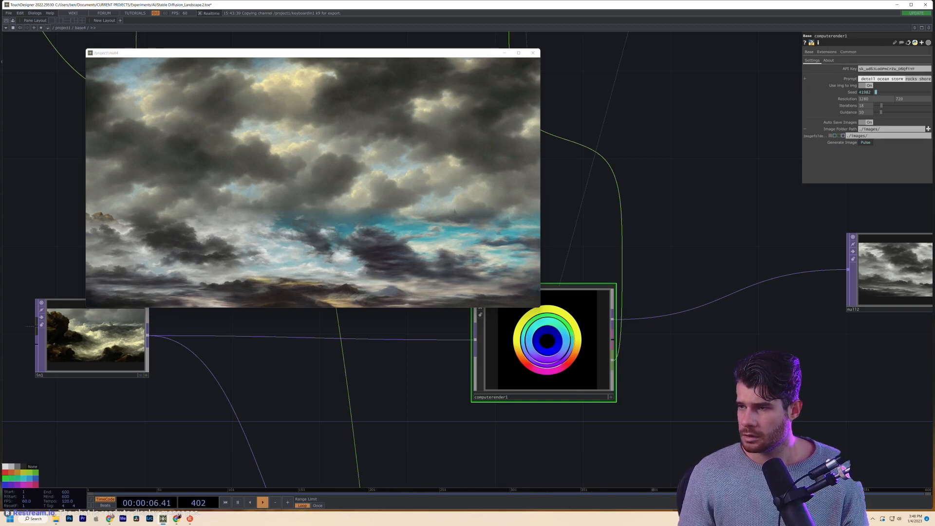
pyautogui.click(930, 80)
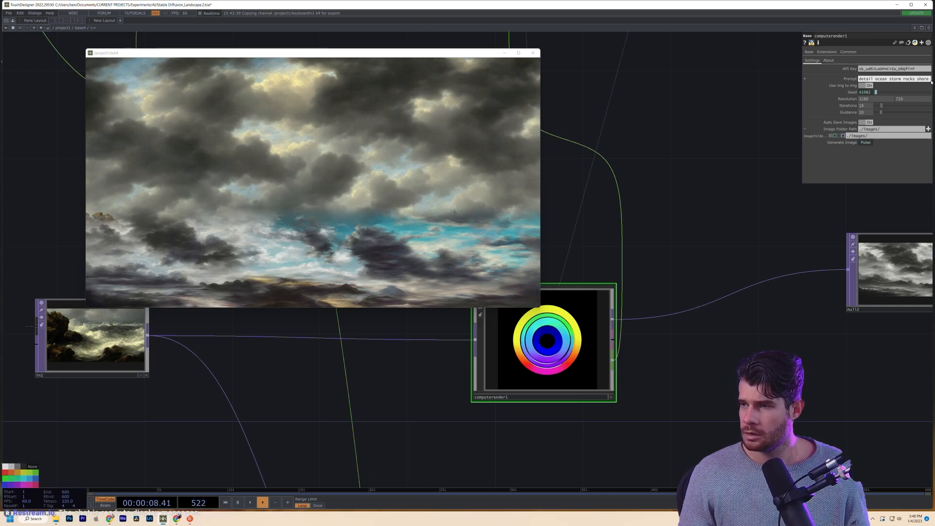
pyautogui.write('painting')
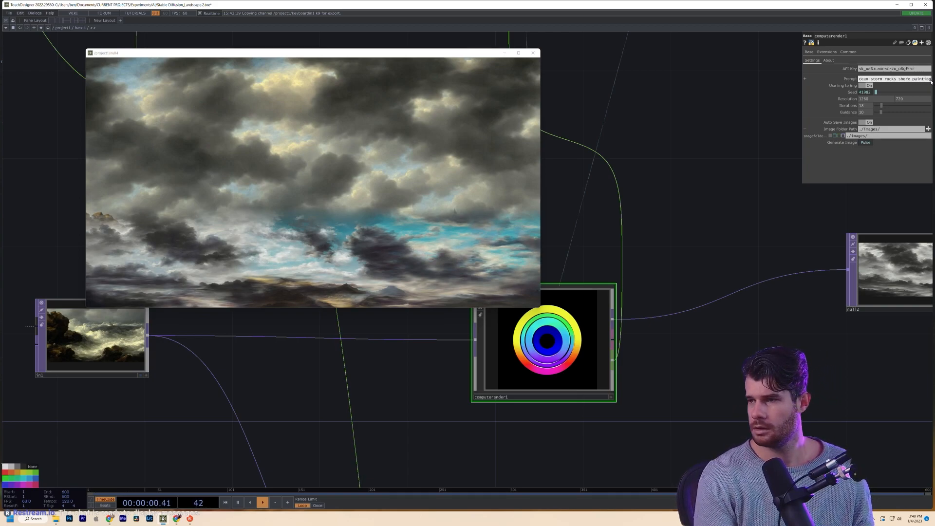
pyautogui.press('Return')
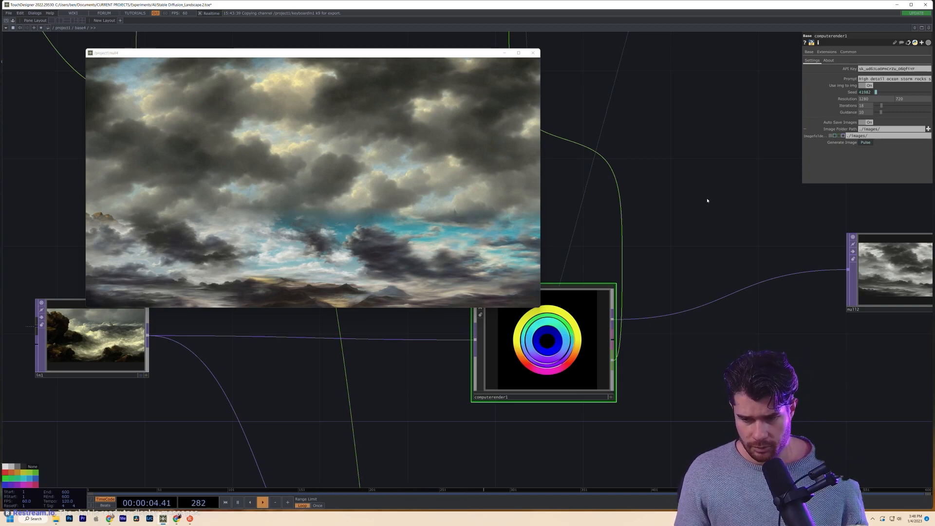
# - Select computerender2 to check its prompt
pyautogui.scroll(-2, 706, 199)
pyautogui.scroll(-3, 487, 392)
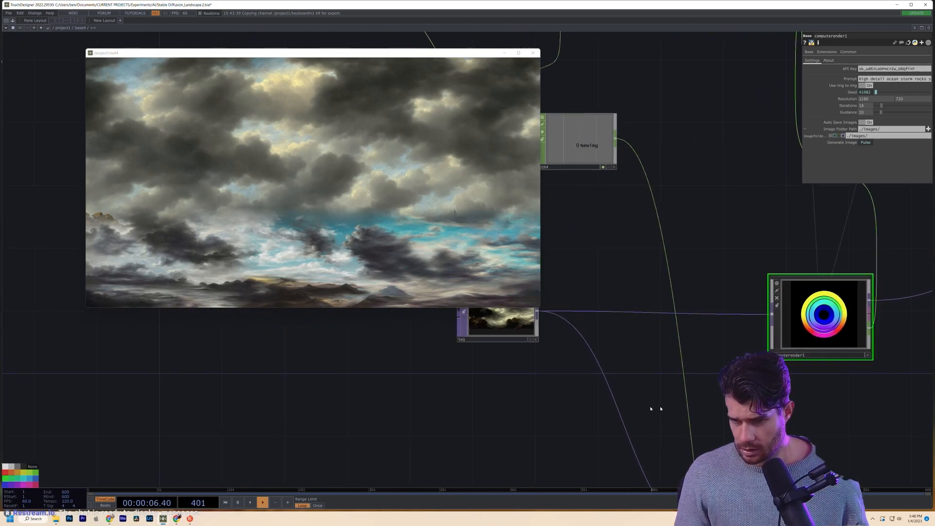
pyautogui.scroll(3, 635, 421)
pyautogui.click(627, 452)
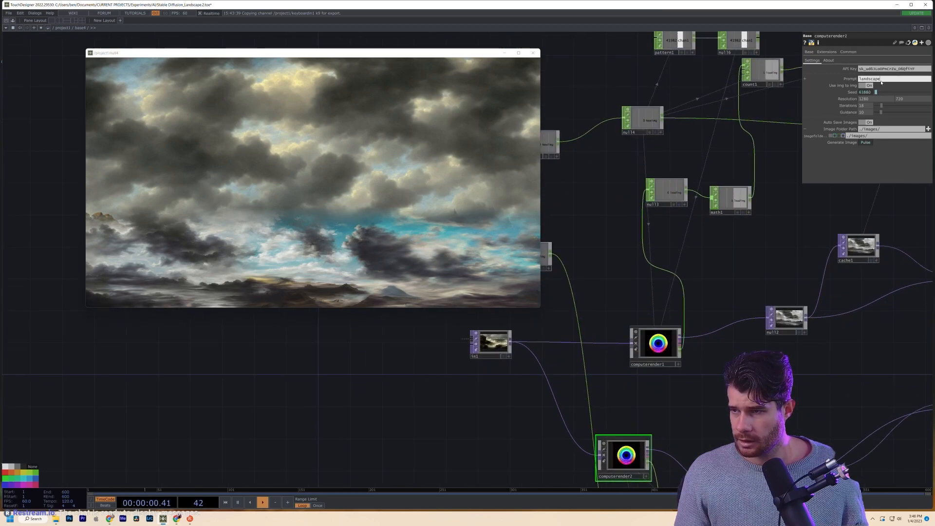
# - Trigger a new image on base6
pyautogui.scroll(-5, 716, 295)
pyautogui.scroll(-3, 716, 294)
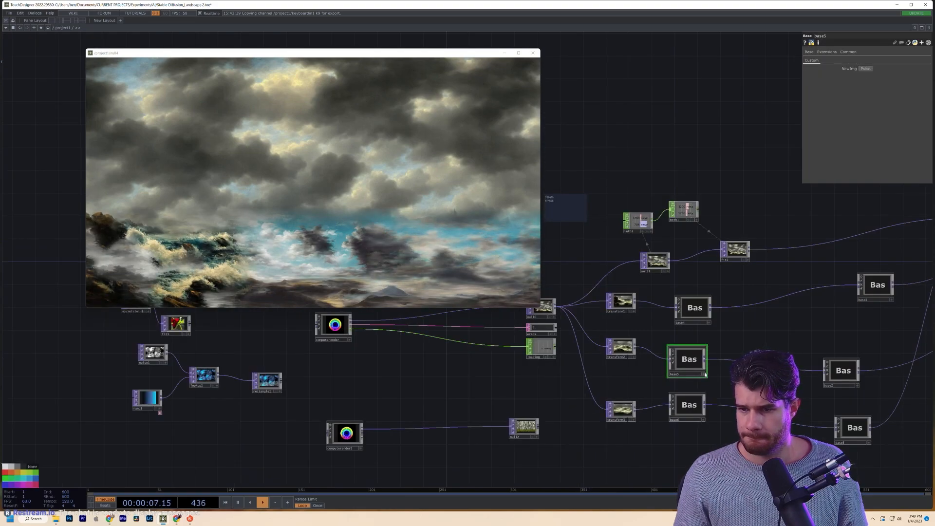
pyautogui.click(697, 404)
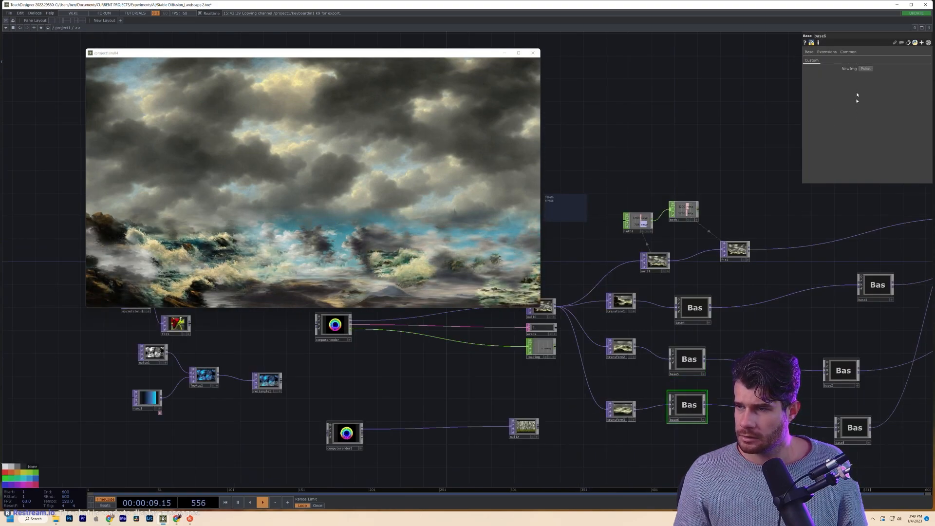
pyautogui.click(865, 69)
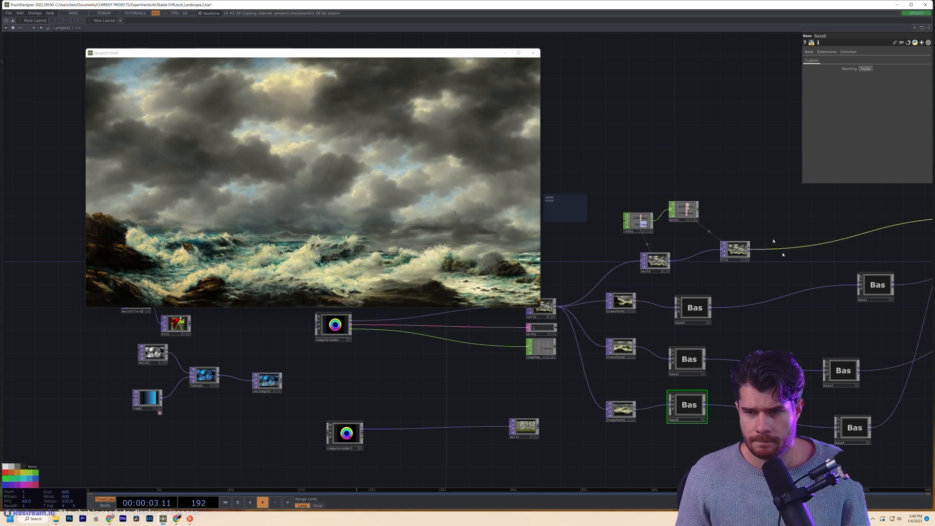
# - Dive into base4 and pan toward its output nodes
pyautogui.scroll(3, 779, 251)
pyautogui.click(653, 321)
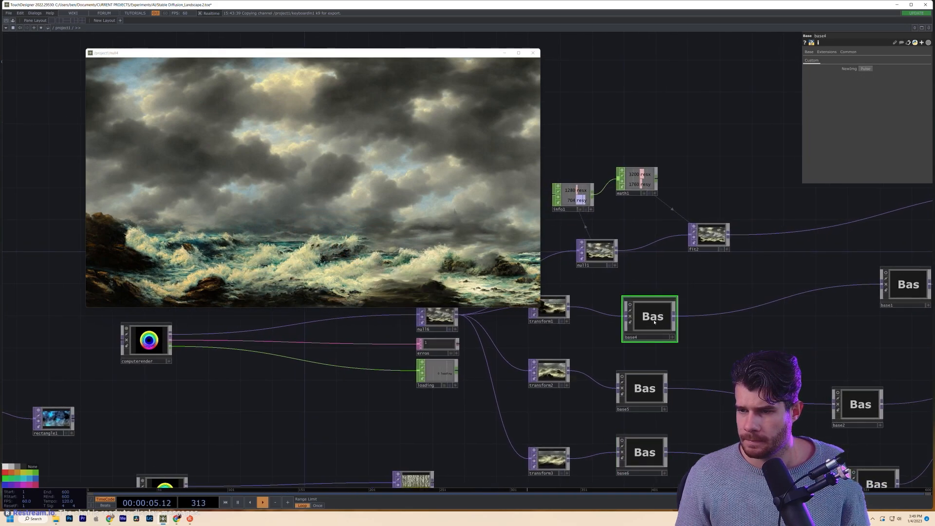
pyautogui.press('i')
pyautogui.moveTo(720, 309); pyautogui.dragTo(883, 376)
pyautogui.moveTo(542, 306); pyautogui.dragTo(676, 306)
pyautogui.scroll(6, 677, 307)
pyautogui.scroll(-1, 694, 403)
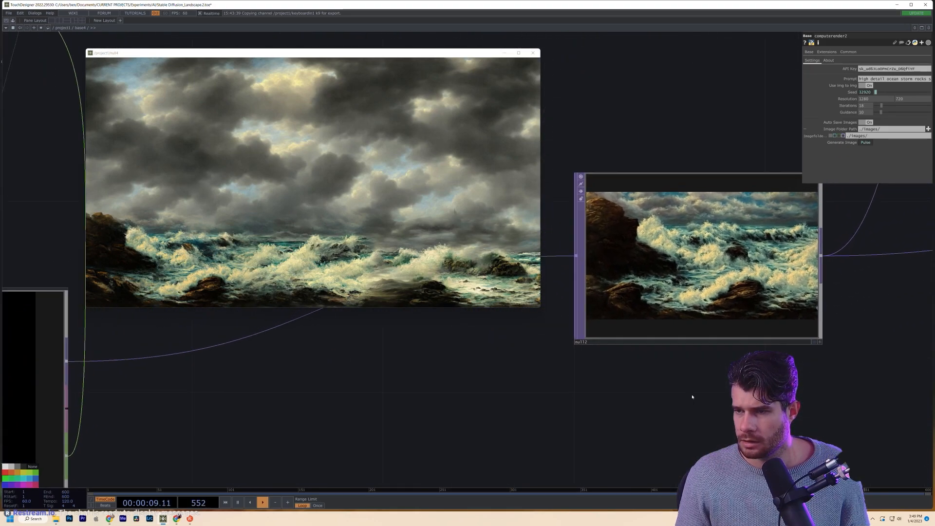
pyautogui.scroll(3, 694, 402)
pyautogui.scroll(-6, 677, 342)
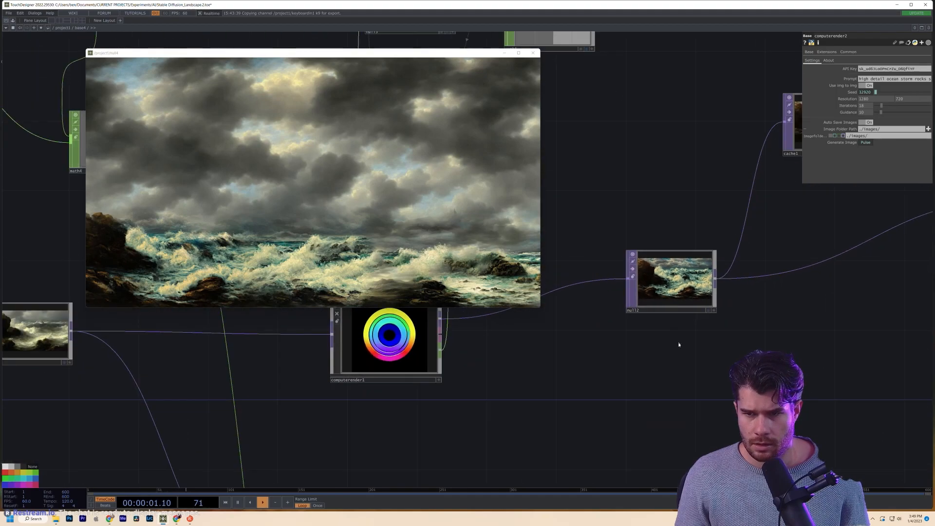
# - Return to base4 and dive into it again to show computerender2's settings
pyautogui.moveTo(676, 333); pyautogui.dragTo(649, 167)
pyautogui.scroll(-4, 649, 167)
pyautogui.scroll(7, 650, 295)
pyautogui.scroll(5, 674, 300)
pyautogui.scroll(-12, 706, 308)
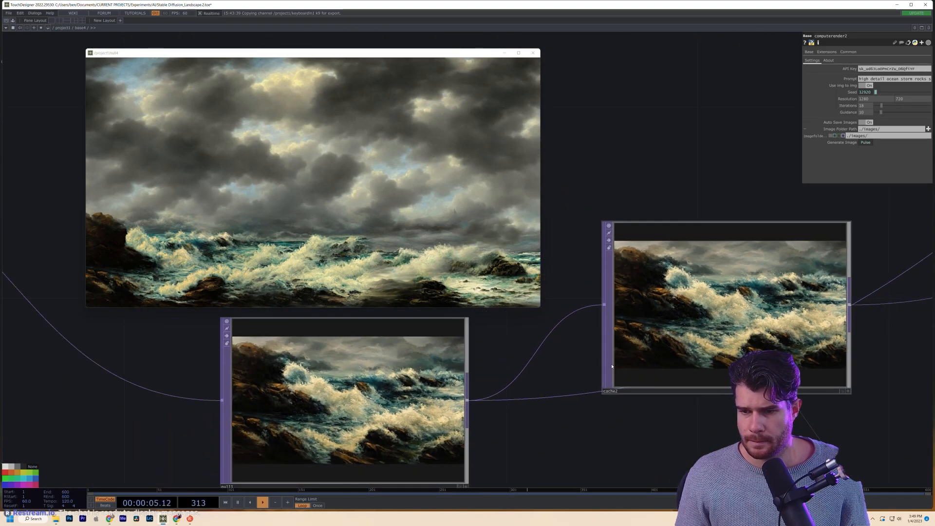
pyautogui.scroll(-10, 612, 366)
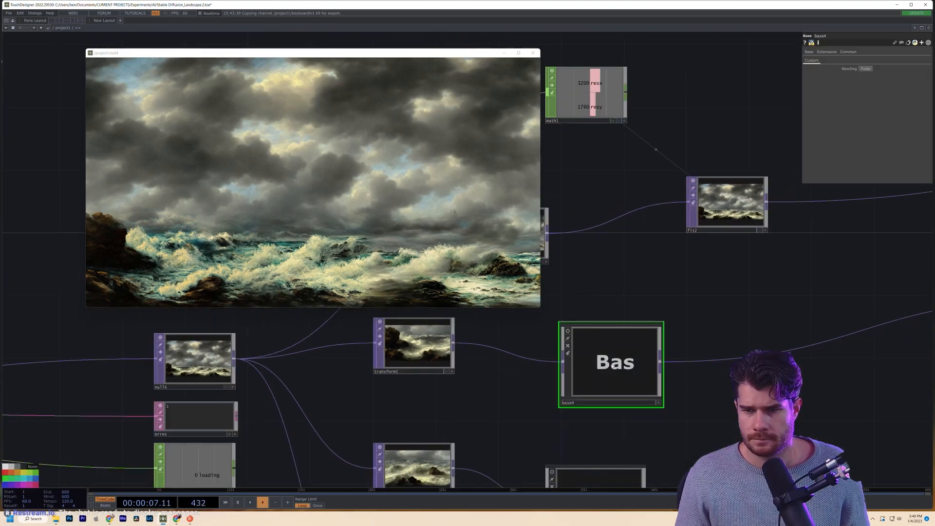
pyautogui.scroll(6, 612, 366)
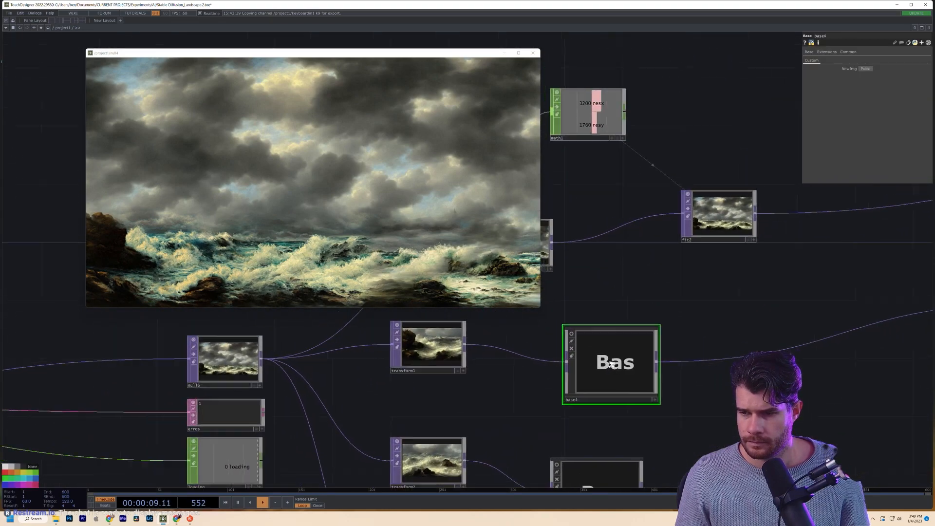
pyautogui.scroll(-3, 612, 366)
pyautogui.moveTo(661, 371); pyautogui.dragTo(669, 330)
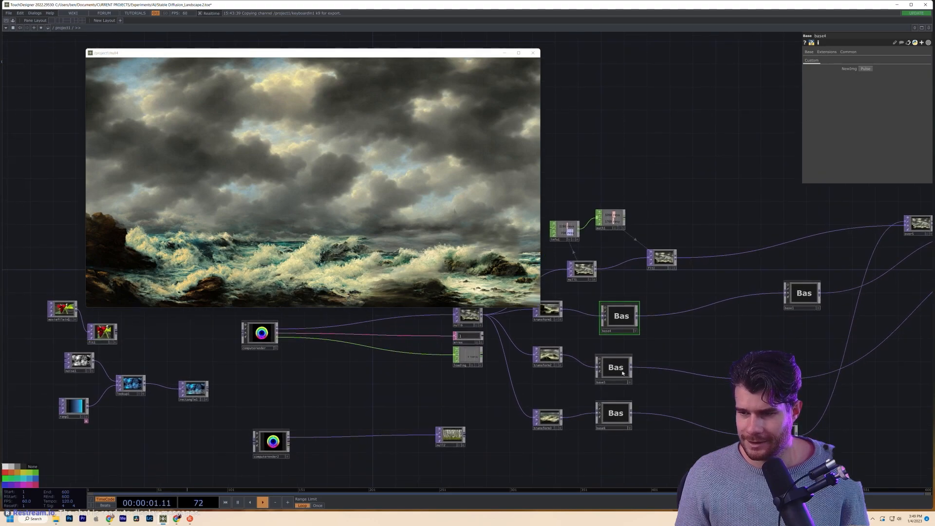
pyautogui.press('i')
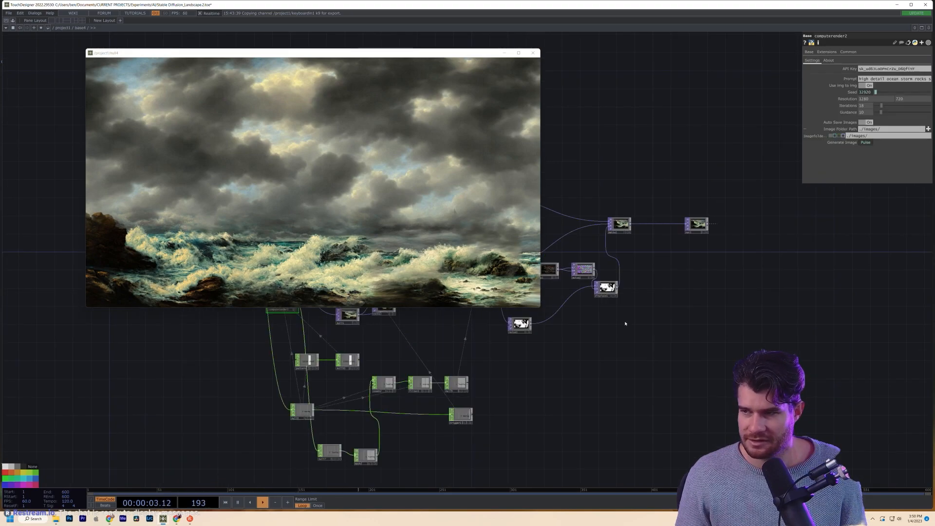
# - Append 'shipwreck' to computerender2's prompt
pyautogui.click(914, 80)
pyautogui.click(923, 79)
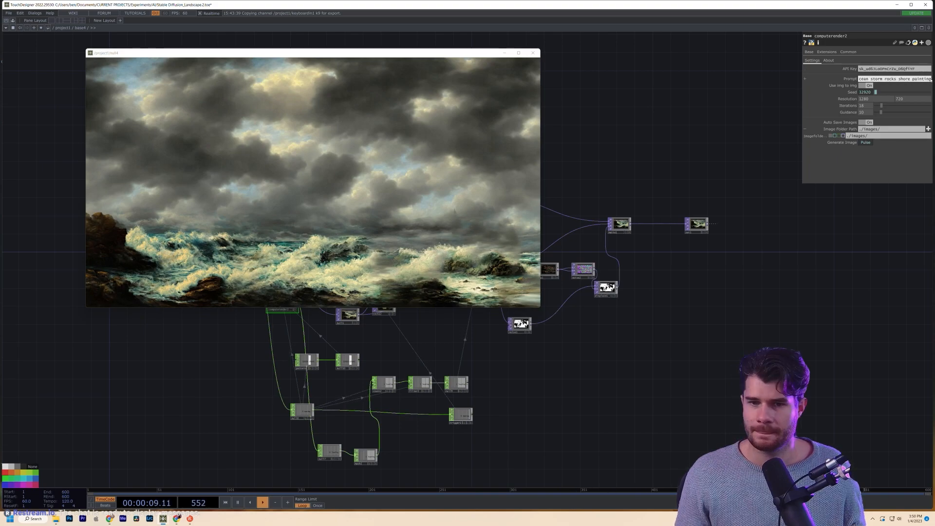
pyautogui.write('shipwreck')
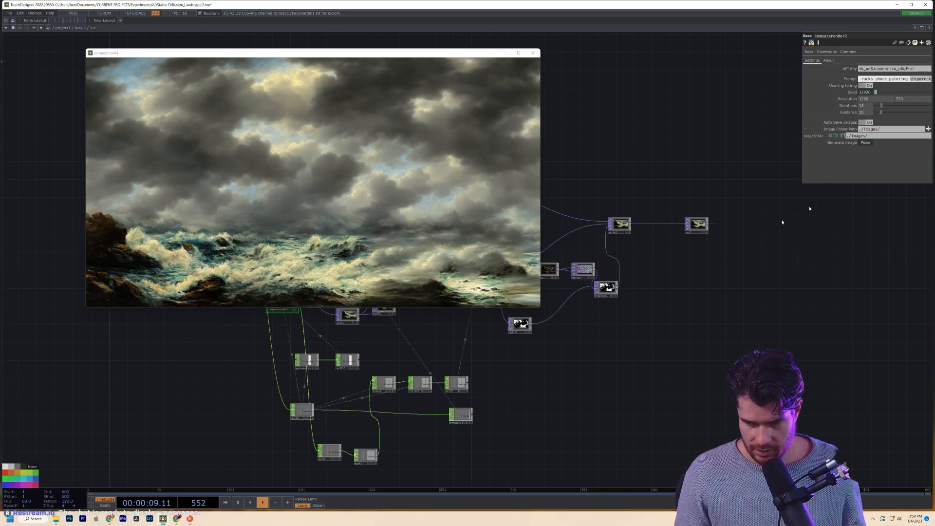
# - Select computerender1 and append 'shipwreck' to its prompt too
pyautogui.scroll(-6, 570, 372)
pyautogui.scroll(-3, 741, 334)
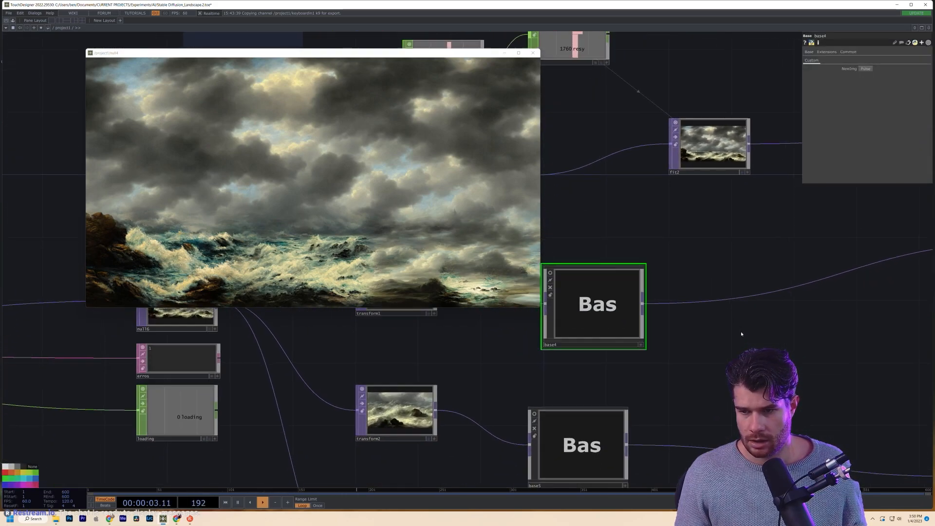
pyautogui.scroll(5, 669, 312)
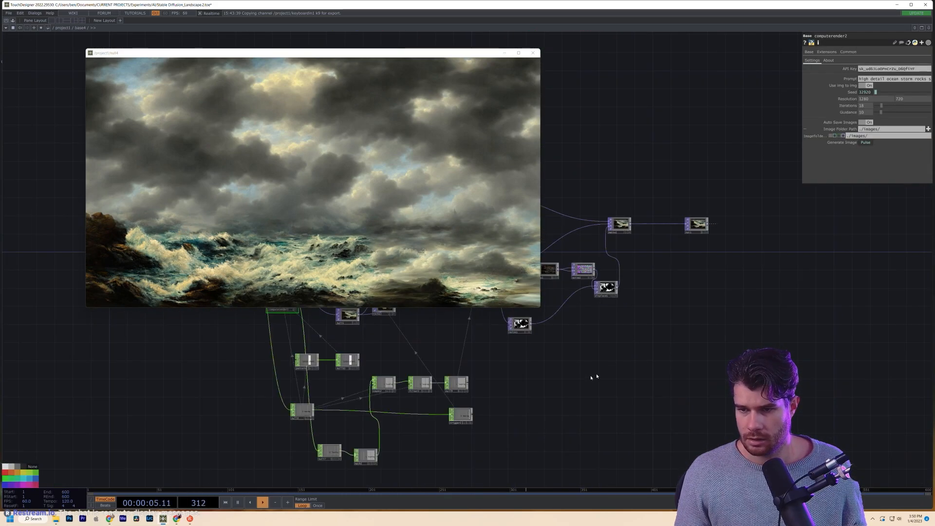
pyautogui.click(646, 281)
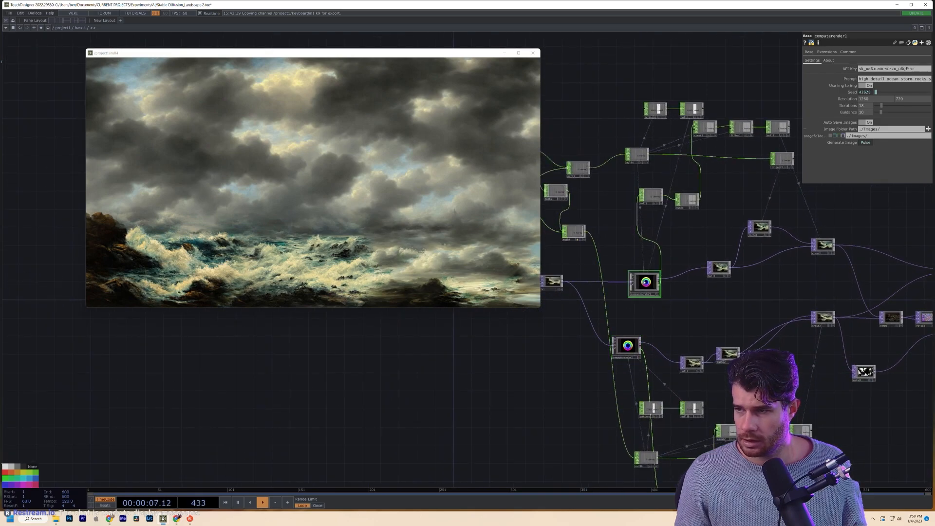
pyautogui.moveTo(919, 79); pyautogui.dragTo(932, 79)
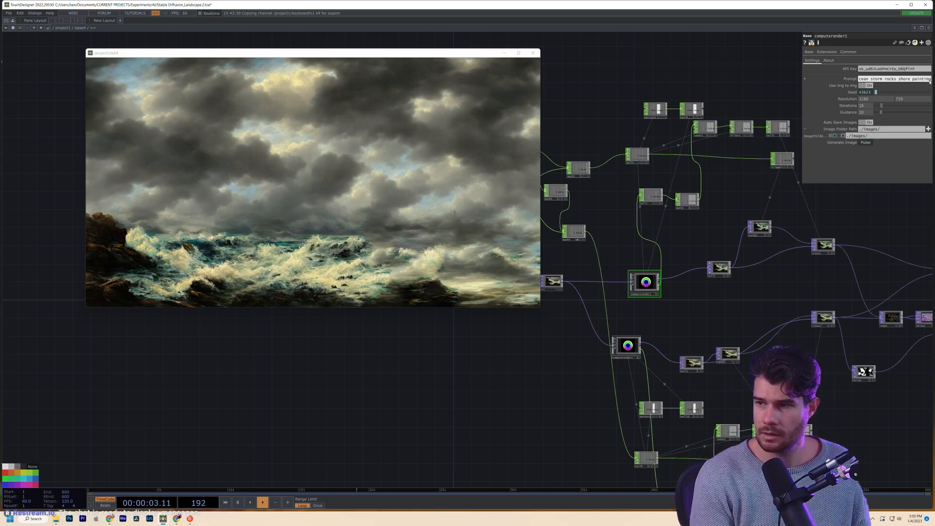
pyautogui.write('shipwreck')
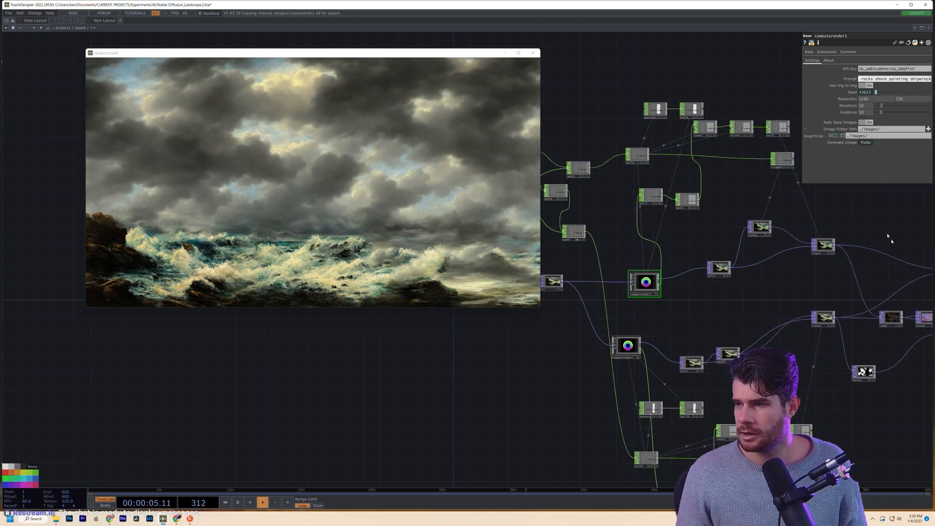
pyautogui.write('u')
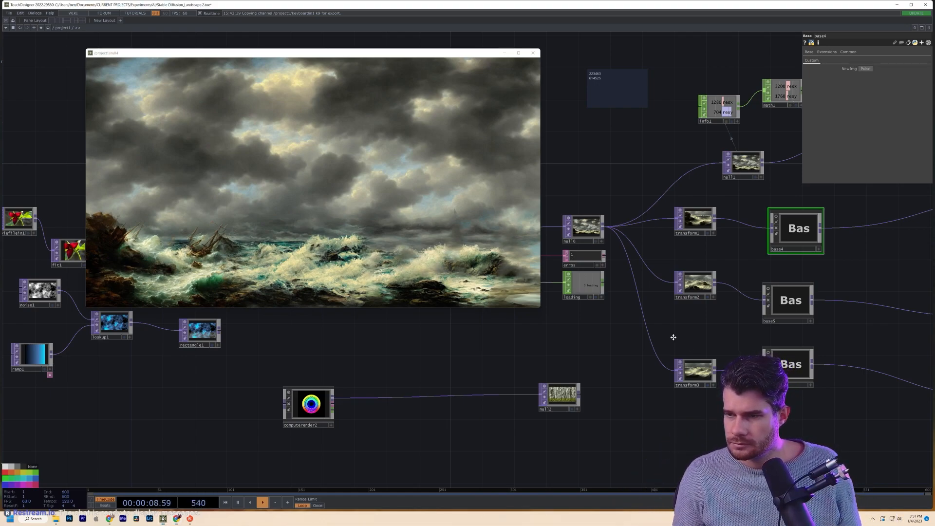
# - Enter base4 and select its null2 image output
pyautogui.moveTo(679, 334); pyautogui.dragTo(565, 404)
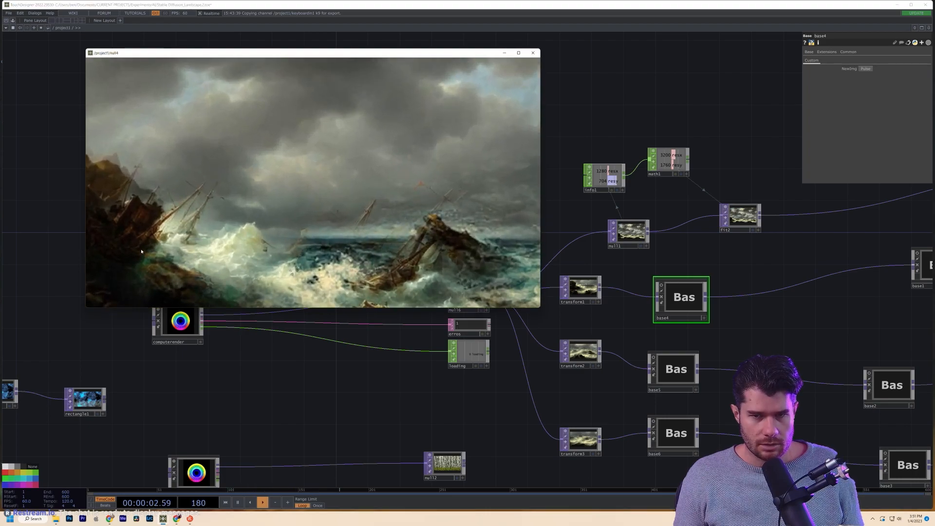
pyautogui.doubleClick(683, 296)
pyautogui.moveTo(680, 376); pyautogui.dragTo(934, 436)
pyautogui.scroll(10, 554, 423)
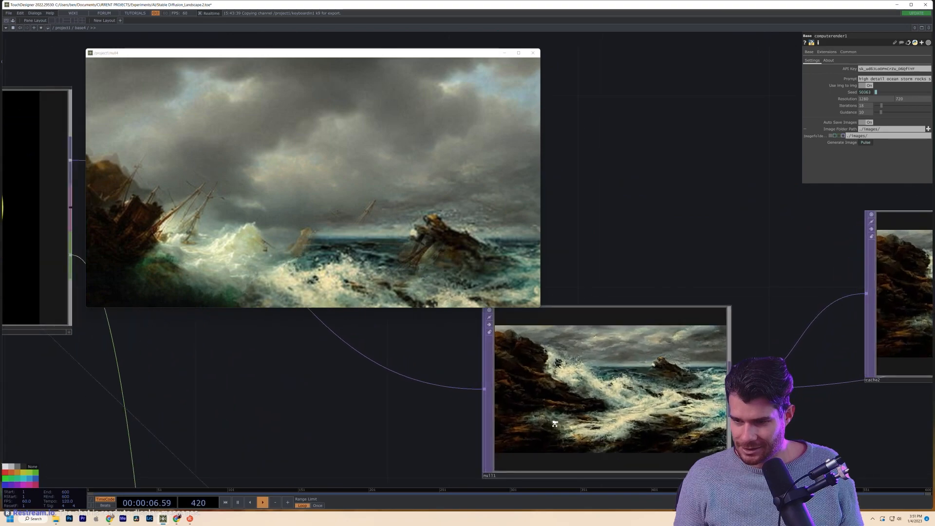
pyautogui.scroll(-8, 555, 424)
pyautogui.scroll(4, 611, 338)
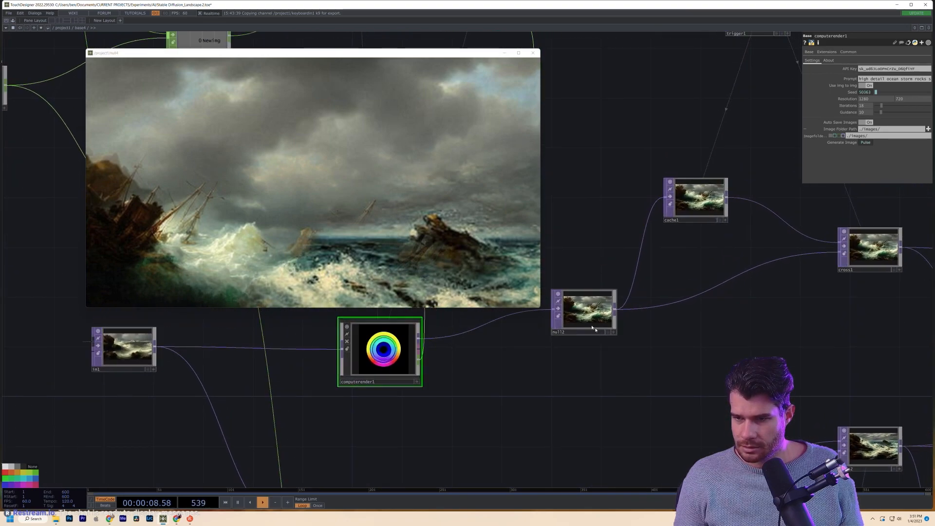
pyautogui.click(585, 318)
pyautogui.scroll(6, 575, 321)
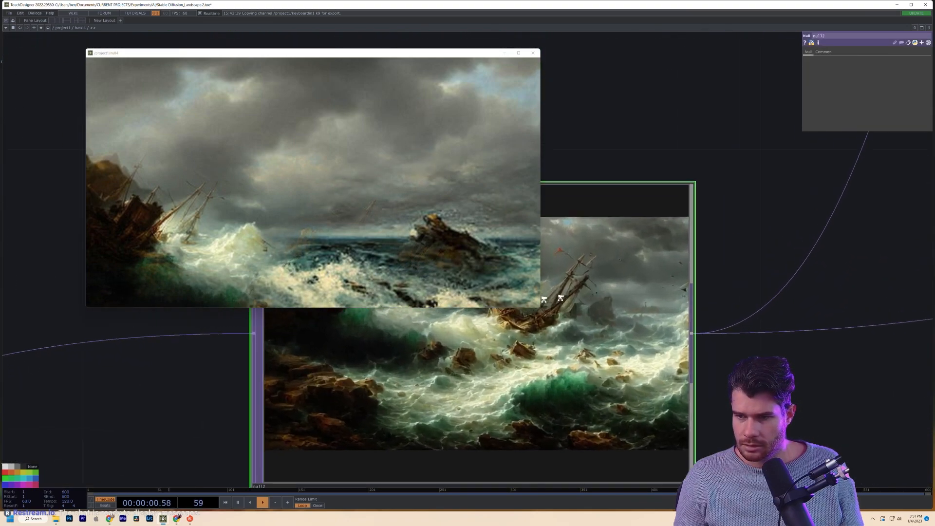
pyautogui.scroll(-3, 540, 325)
pyautogui.moveTo(644, 209); pyautogui.dragTo(742, 237)
pyautogui.scroll(8, 591, 365)
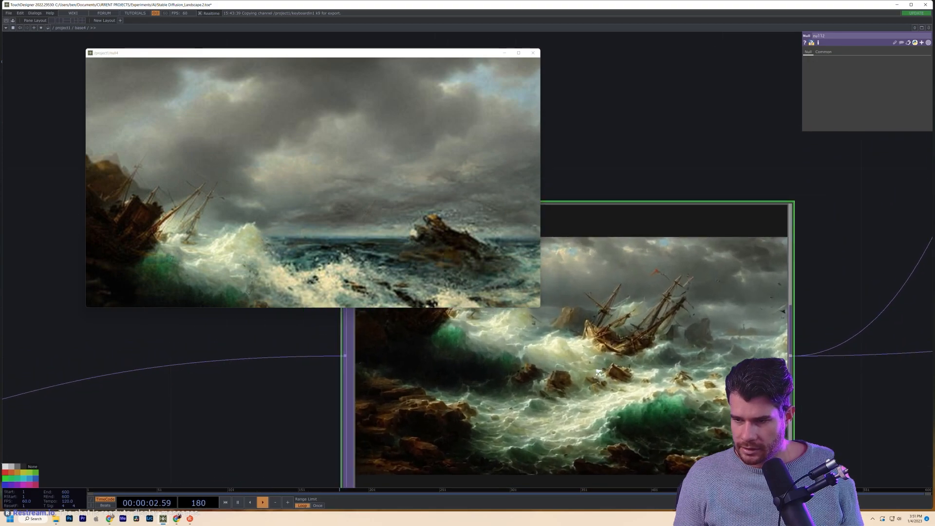
pyautogui.scroll(-6, 701, 354)
# - View null2's shipwreck image in a floating viewer, then close the viewer
pyautogui.rightClick(689, 319)
pyautogui.click(698, 351)
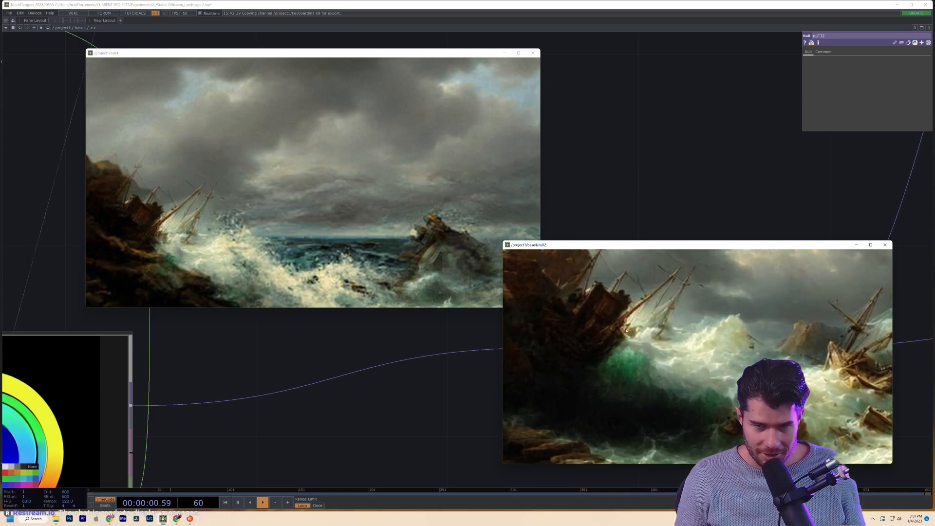
pyautogui.scroll(-5, 630, 335)
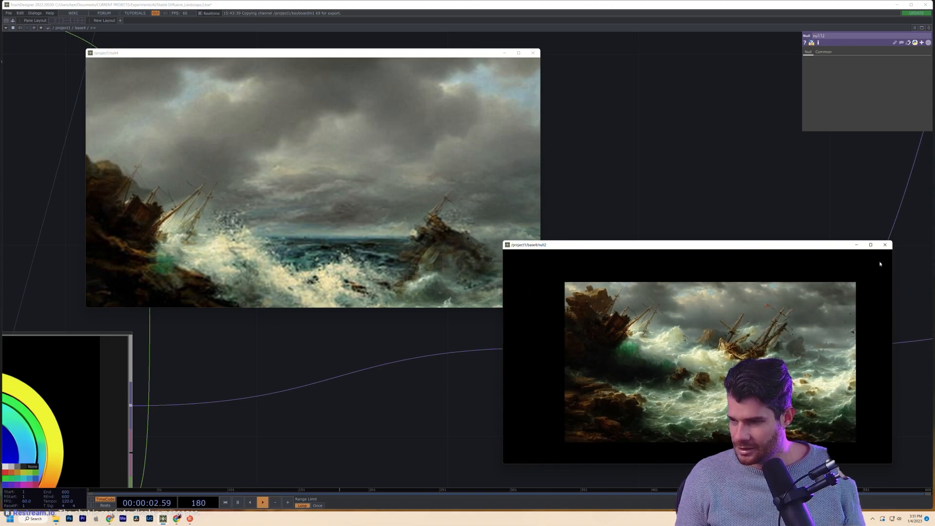
pyautogui.click(884, 244)
# - Reposition the network and zoom in on null1 to inspect its storm image
pyautogui.scroll(-6, 644, 390)
pyautogui.scroll(-5, 643, 403)
pyautogui.scroll(5, 597, 388)
pyautogui.moveTo(606, 480); pyautogui.dragTo(604, 353)
pyautogui.scroll(3, 649, 392)
pyautogui.scroll(-3, 649, 395)
pyautogui.moveTo(647, 391); pyautogui.dragTo(657, 363)
pyautogui.scroll(-3, 657, 364)
pyautogui.scroll(3, 622, 457)
pyautogui.scroll(-1, 622, 457)
pyautogui.moveTo(622, 455); pyautogui.dragTo(639, 402)
pyautogui.scroll(-5, 638, 325)
pyautogui.scroll(5, 641, 346)
pyautogui.scroll(-2, 641, 346)
pyautogui.moveTo(643, 252); pyautogui.dragTo(615, 361)
pyautogui.scroll(8, 606, 352)
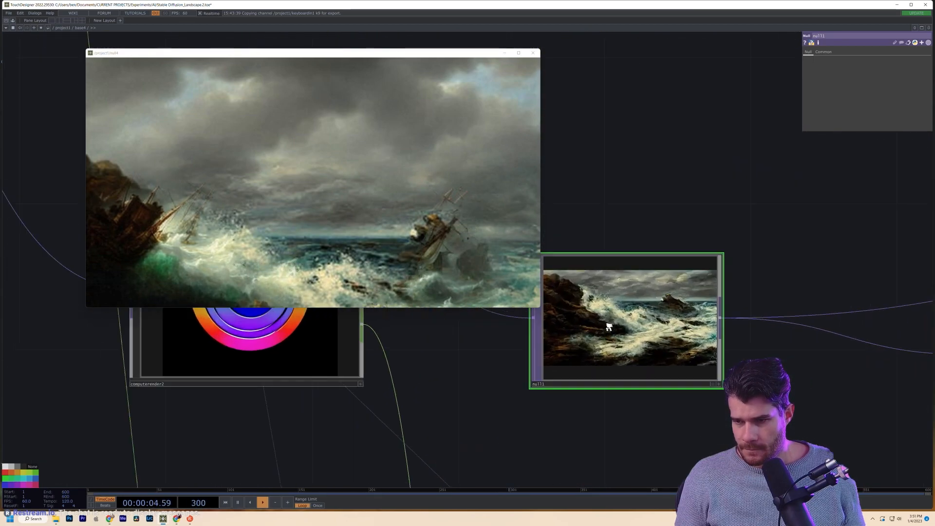
# - Select computerender2 and bring up its prompt text
pyautogui.scroll(-6, 601, 350)
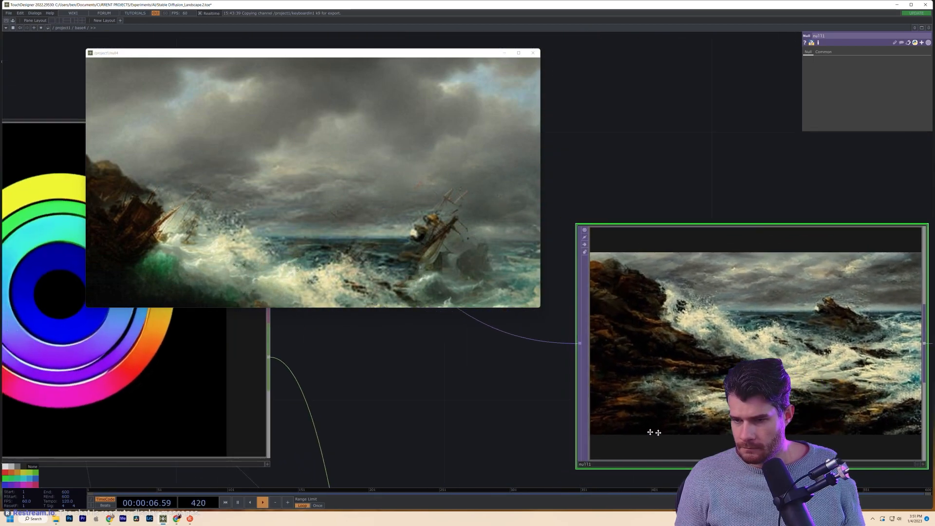
pyautogui.click(459, 407)
pyautogui.click(895, 79)
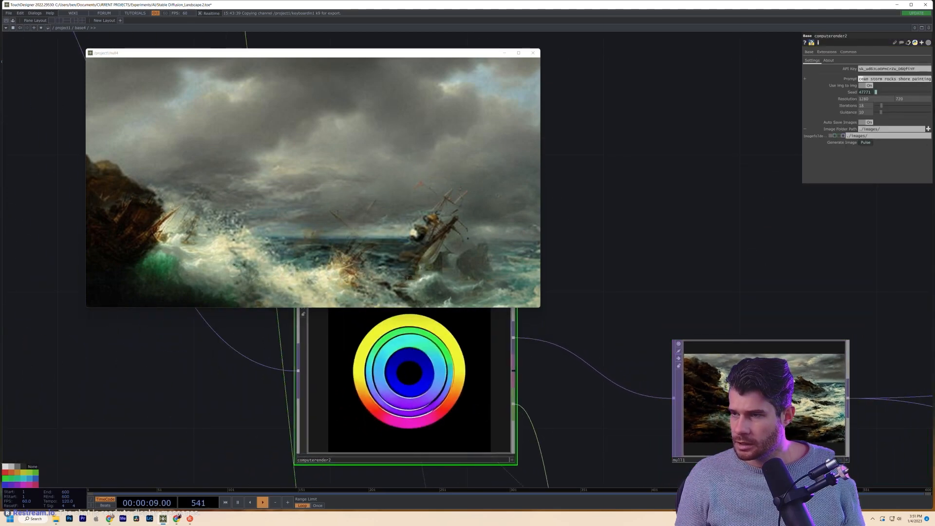
pyautogui.scroll(-8, 561, 358)
pyautogui.moveTo(568, 348); pyautogui.dragTo(614, 355)
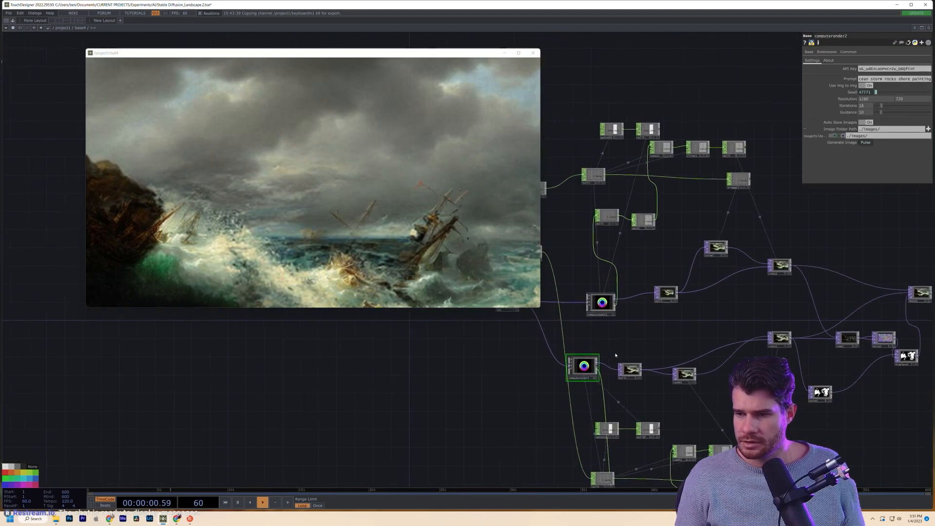
pyautogui.scroll(6, 608, 351)
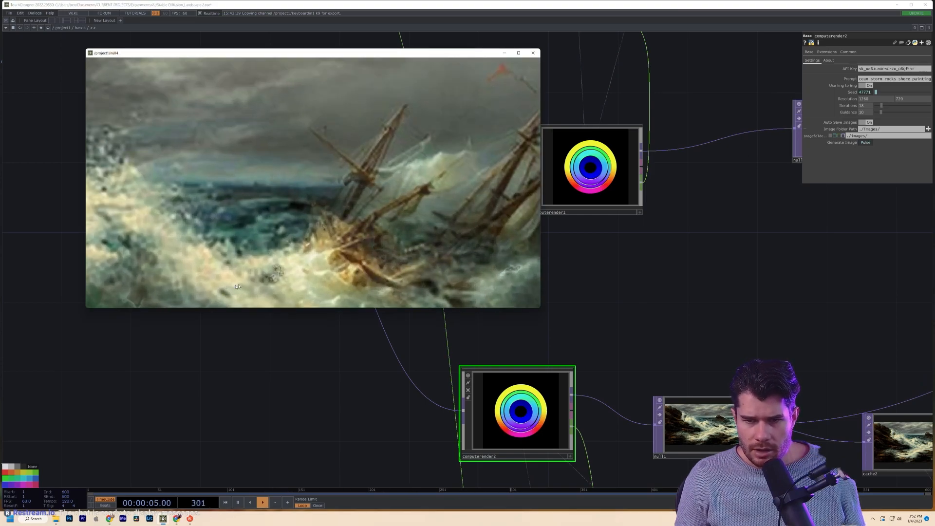
# - Pan across the network past noise1 and displace1 to the cross2 crossfade
pyautogui.moveTo(681, 370); pyautogui.dragTo(604, 341)
pyautogui.scroll(5, 606, 411)
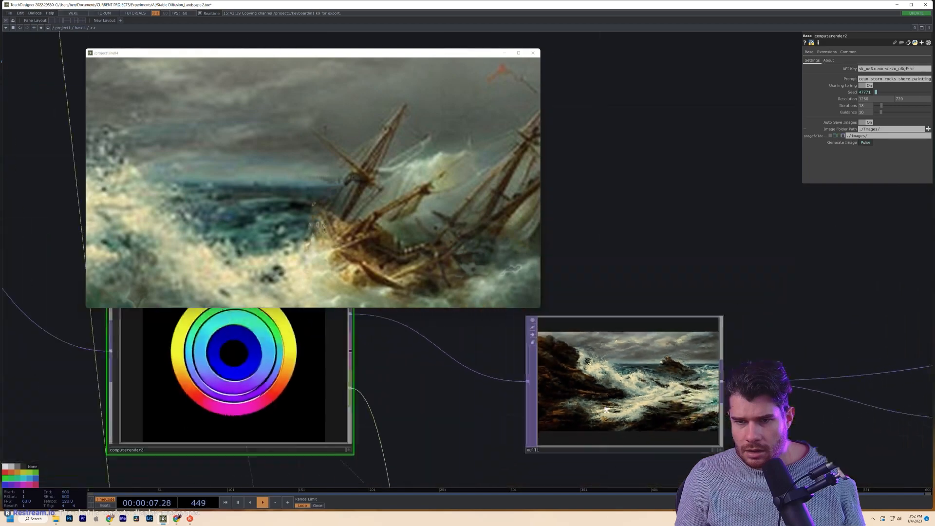
pyautogui.scroll(-5, 606, 410)
pyautogui.moveTo(671, 328); pyautogui.dragTo(438, 285)
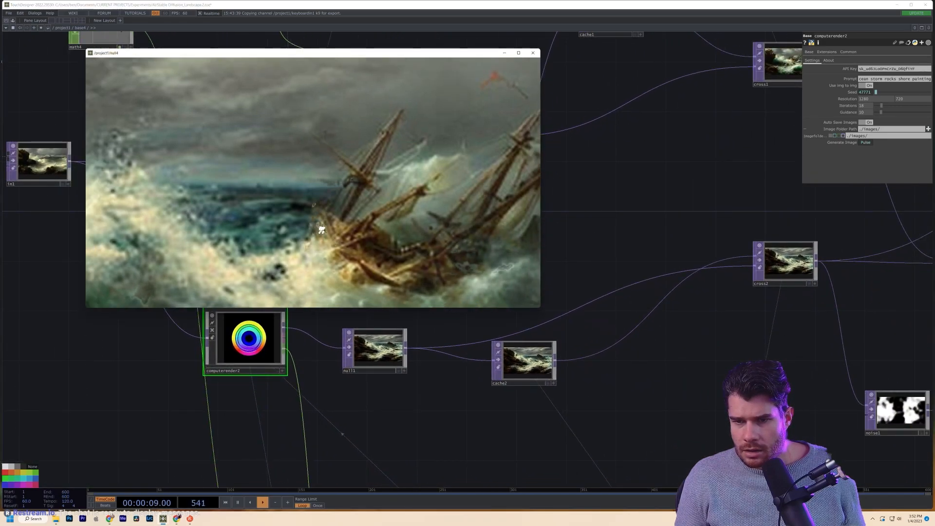
pyautogui.moveTo(903, 437); pyautogui.dragTo(606, 428)
pyautogui.scroll(8, 606, 422)
pyautogui.moveTo(518, 309); pyautogui.dragTo(326, 470)
pyautogui.moveTo(550, 321); pyautogui.dragTo(348, 459)
pyautogui.moveTo(489, 312); pyautogui.dragTo(96, 355)
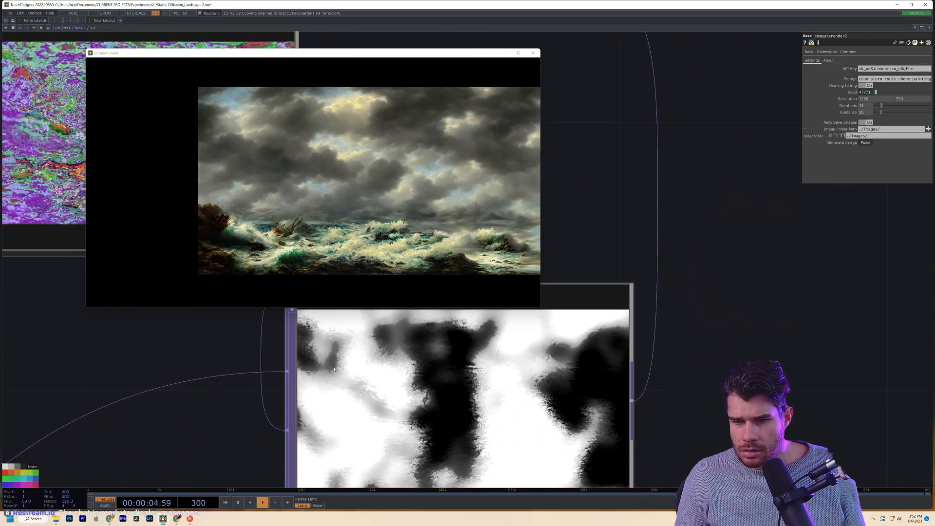
pyautogui.scroll(5, 577, 362)
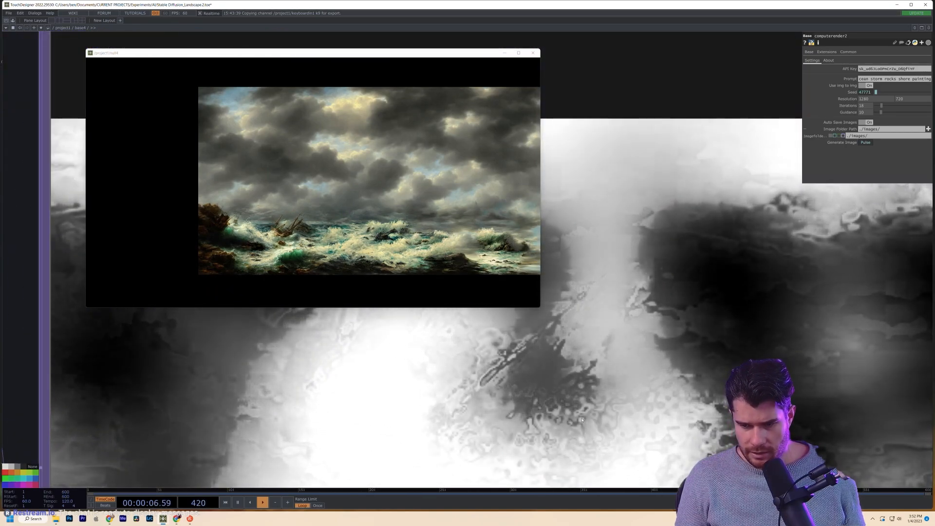
pyautogui.scroll(-3, 565, 415)
pyautogui.scroll(-10, 566, 414)
pyautogui.moveTo(336, 424); pyautogui.dragTo(875, 411)
# - Fit the null4 output image to its viewer and shift moviefileout1 further right
pyautogui.click(425, 225)
pyautogui.press('h')
pyautogui.moveTo(24, 431); pyautogui.dragTo(562, 382)
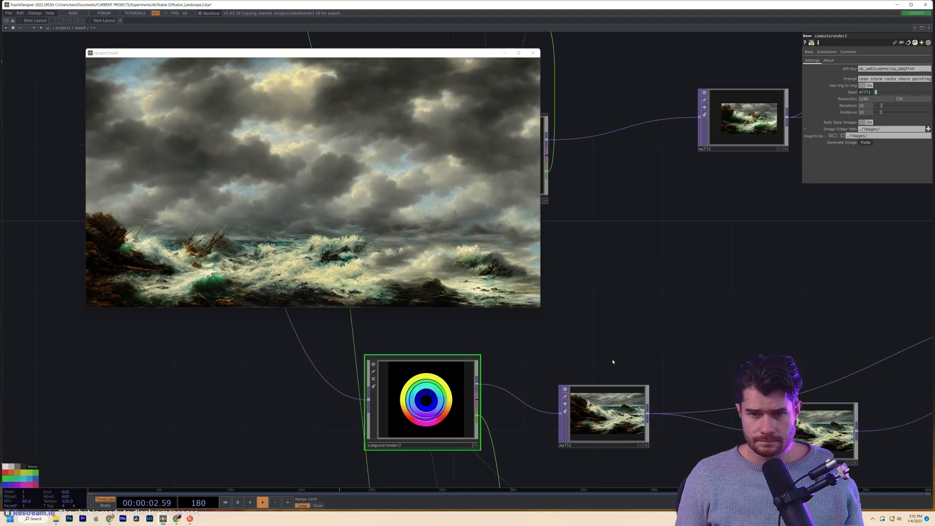
pyautogui.scroll(-10, 471, 386)
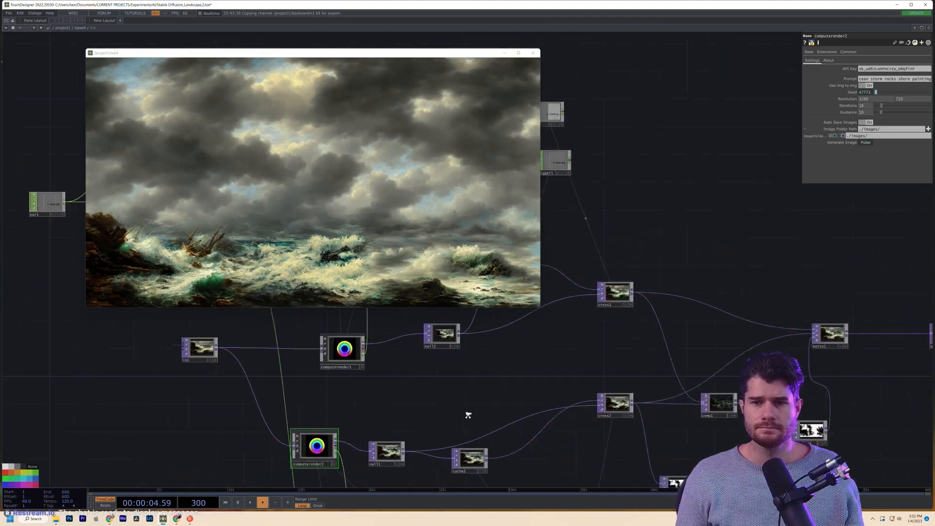
pyautogui.scroll(-10, 467, 414)
pyautogui.moveTo(783, 413); pyautogui.dragTo(538, 418)
pyautogui.scroll(2, 629, 379)
pyautogui.moveTo(574, 359); pyautogui.dragTo(592, 361)
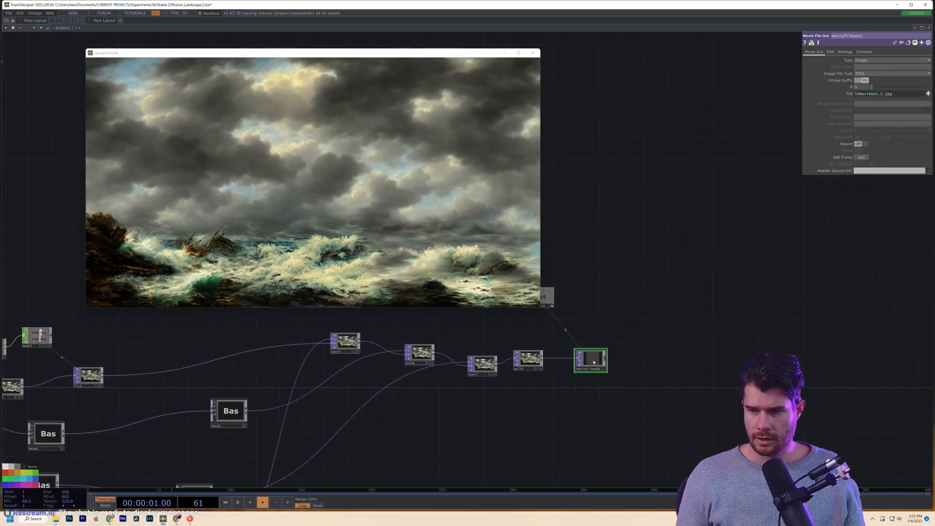
# - Inside base5, compare the computerender1 and computerender2 parameters
pyautogui.moveTo(510, 423); pyautogui.dragTo(870, 274)
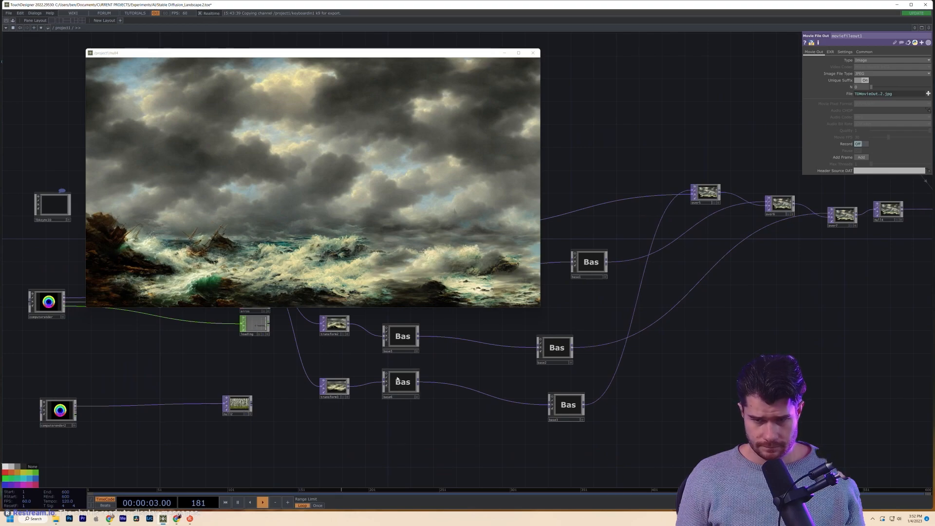
pyautogui.moveTo(403, 423); pyautogui.dragTo(407, 445)
pyautogui.doubleClick(407, 359)
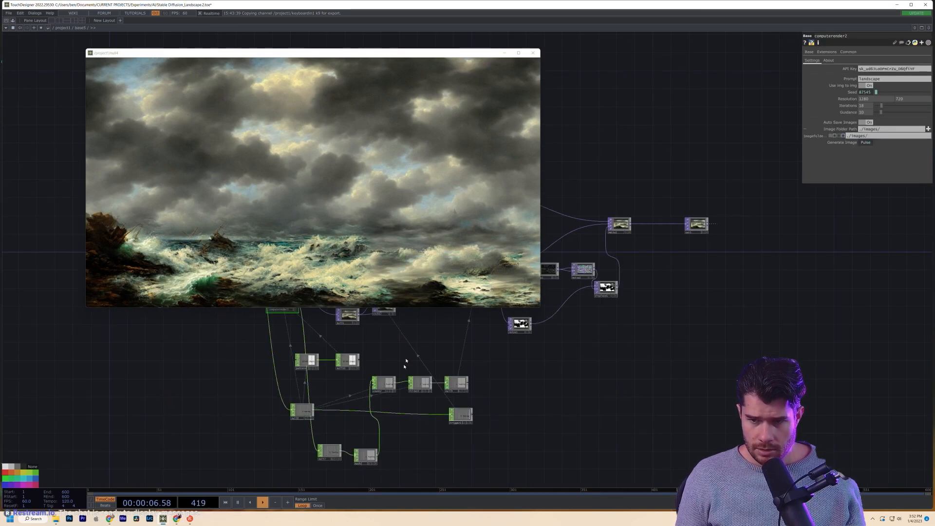
pyautogui.scroll(10, 391, 350)
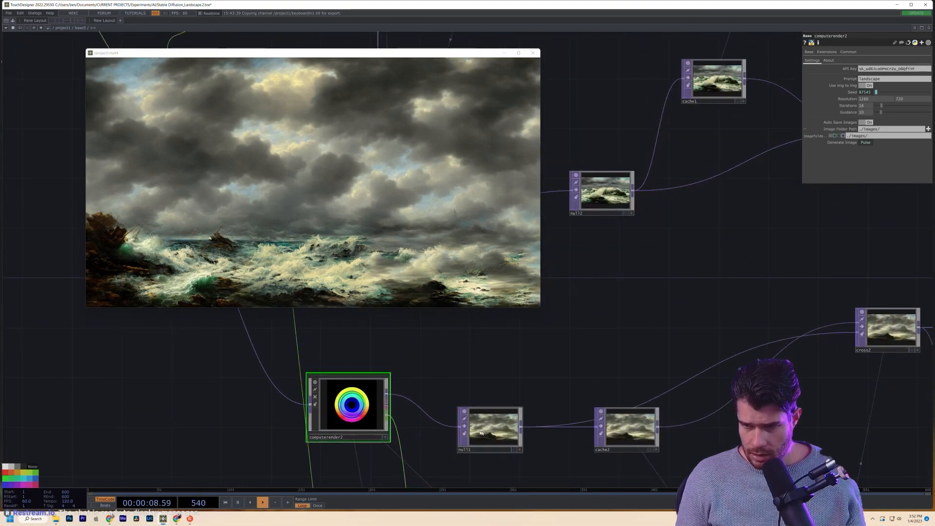
pyautogui.scroll(-6, 484, 434)
pyautogui.scroll(3, 354, 418)
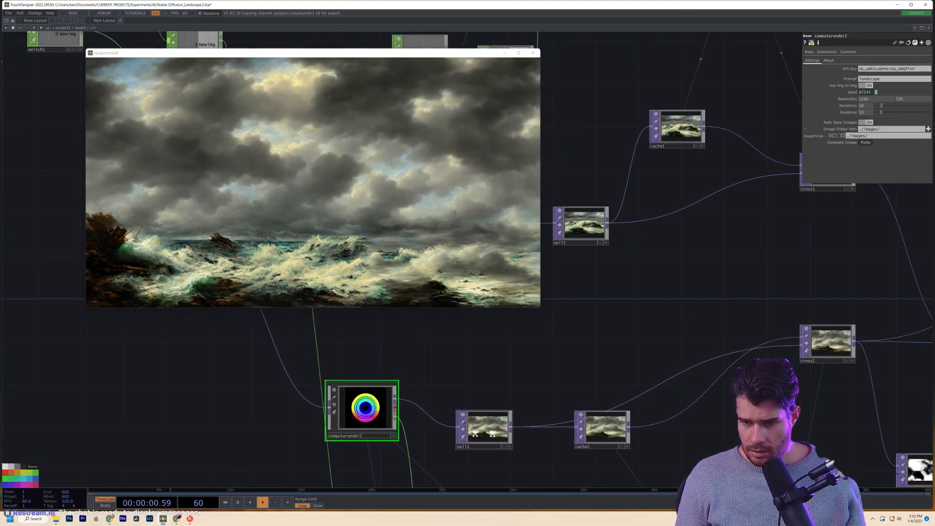
pyautogui.moveTo(487, 378); pyautogui.dragTo(799, 405)
pyautogui.click(706, 272)
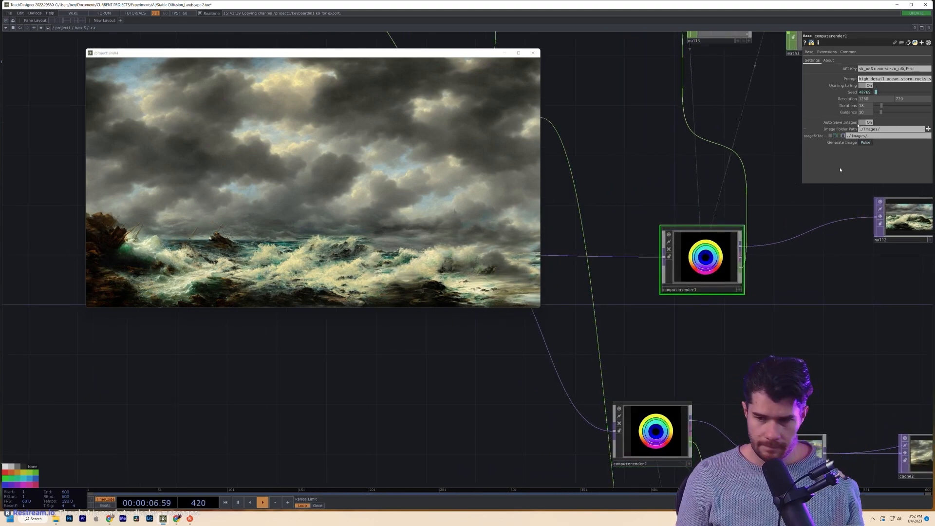
pyautogui.click(674, 453)
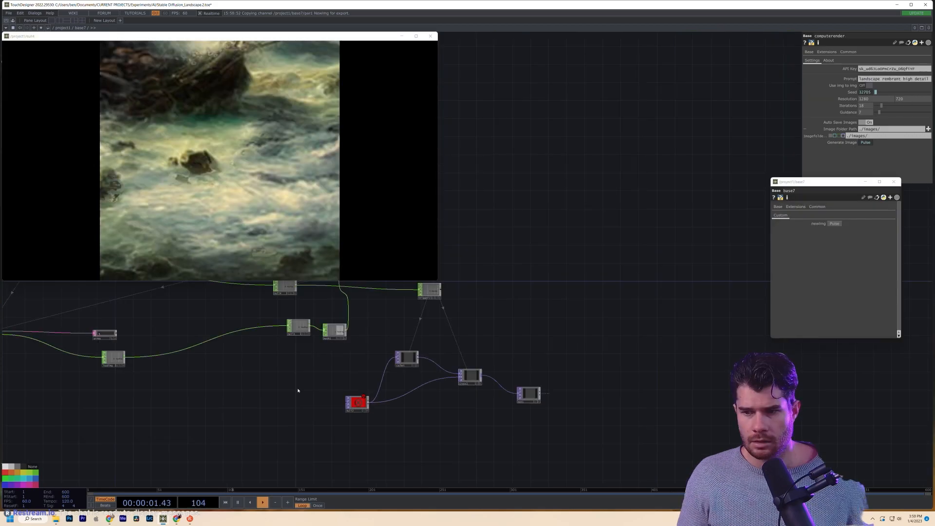
pyautogui.scroll(-3, 407, 428)
# - Wire the computerender output into the red null12 node
pyautogui.moveTo(407, 429); pyautogui.dragTo(426, 434)
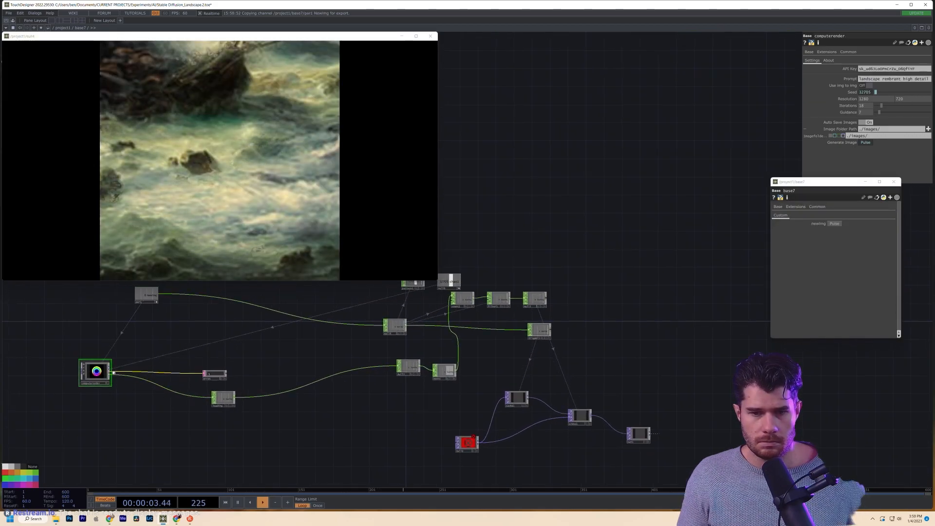
pyautogui.moveTo(113, 373); pyautogui.dragTo(453, 448)
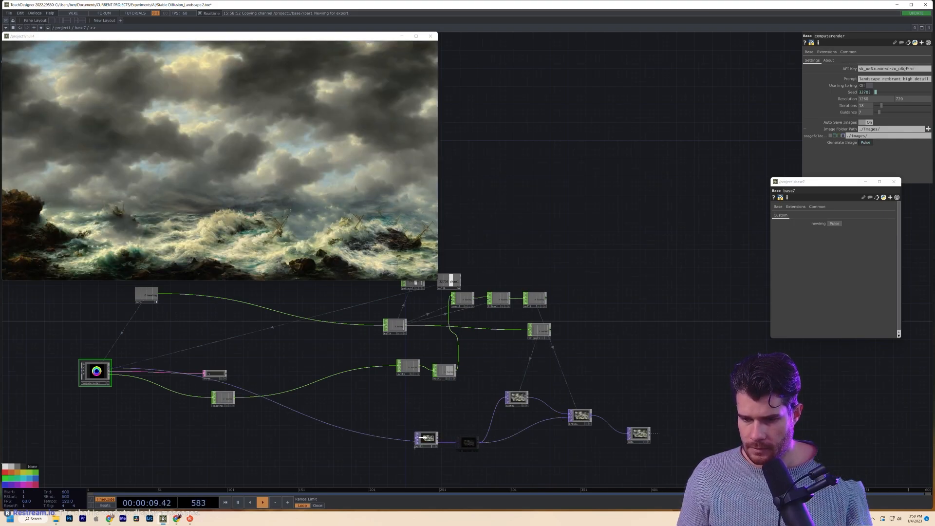
pyautogui.scroll(5, 549, 436)
pyautogui.moveTo(466, 443); pyautogui.dragTo(410, 422)
pyautogui.moveTo(643, 358); pyautogui.dragTo(737, 359)
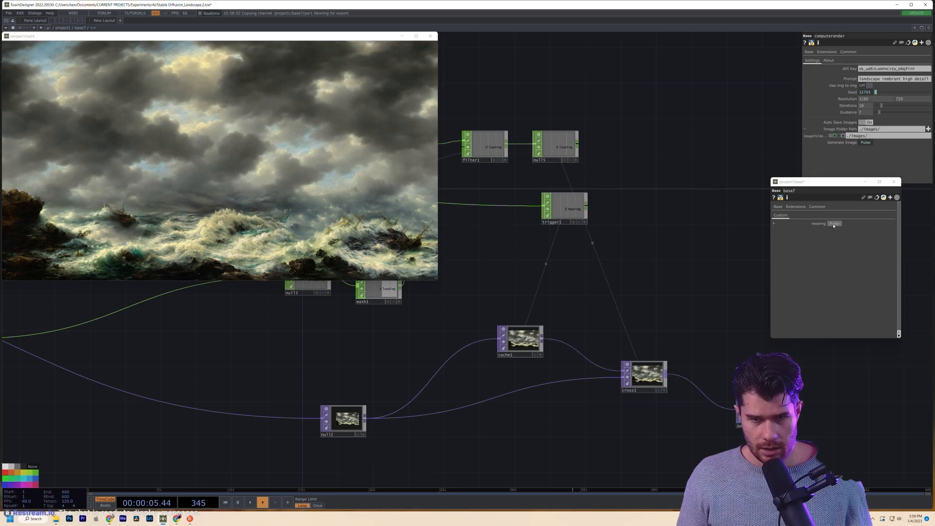
pyautogui.scroll(8, 344, 437)
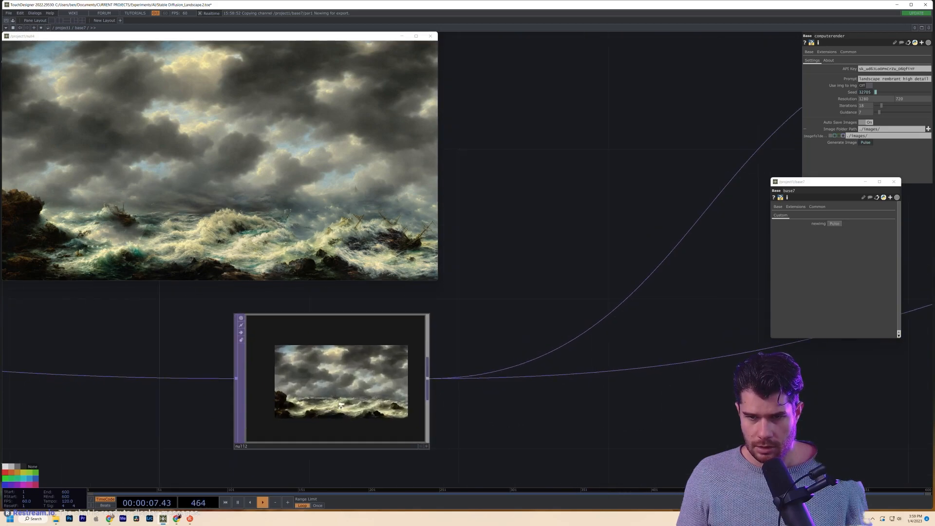
# - Inspect and refit null12's preview image, then show null12's settings
pyautogui.moveTo(542, 468); pyautogui.dragTo(563, 462)
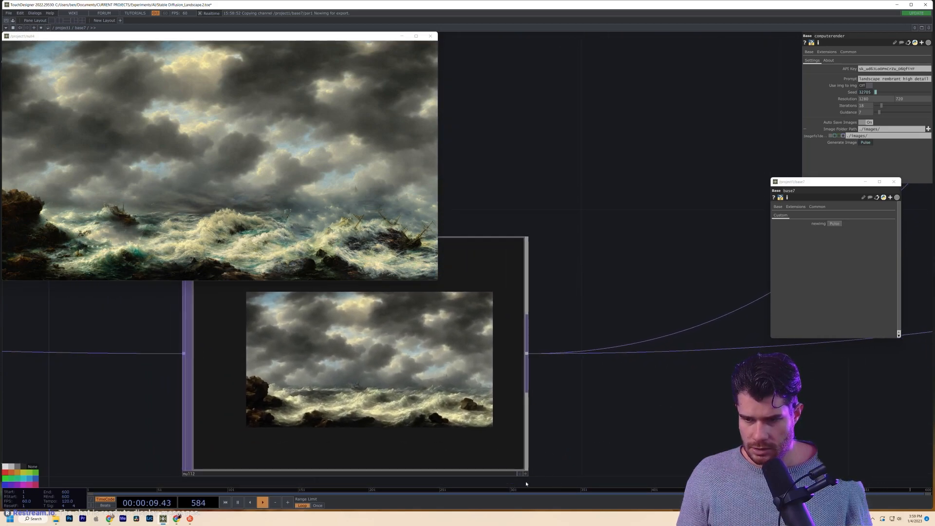
pyautogui.click(526, 473)
pyautogui.moveTo(401, 388); pyautogui.dragTo(395, 398)
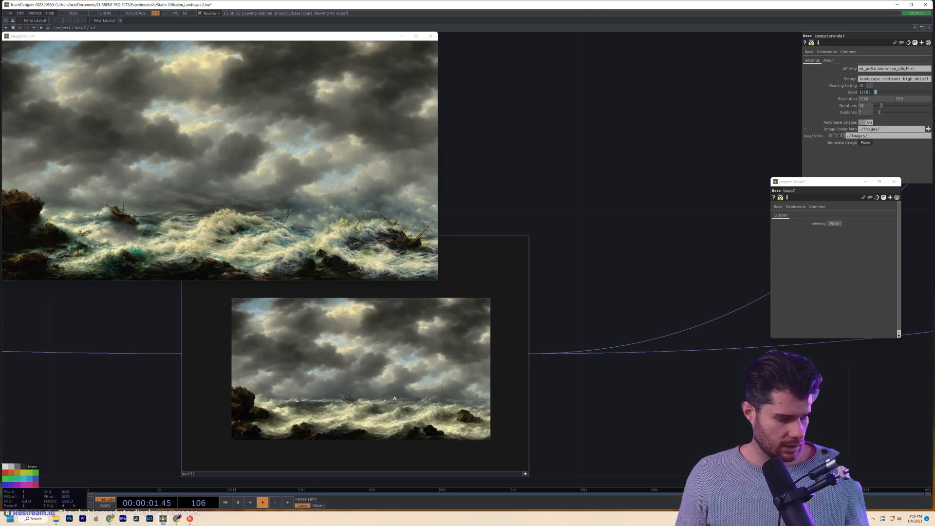
pyautogui.press('h')
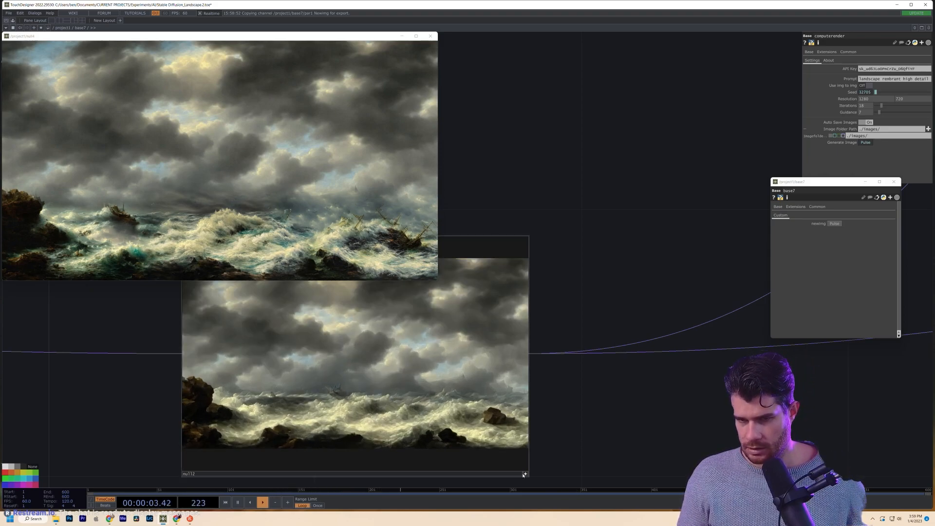
pyautogui.click(524, 474)
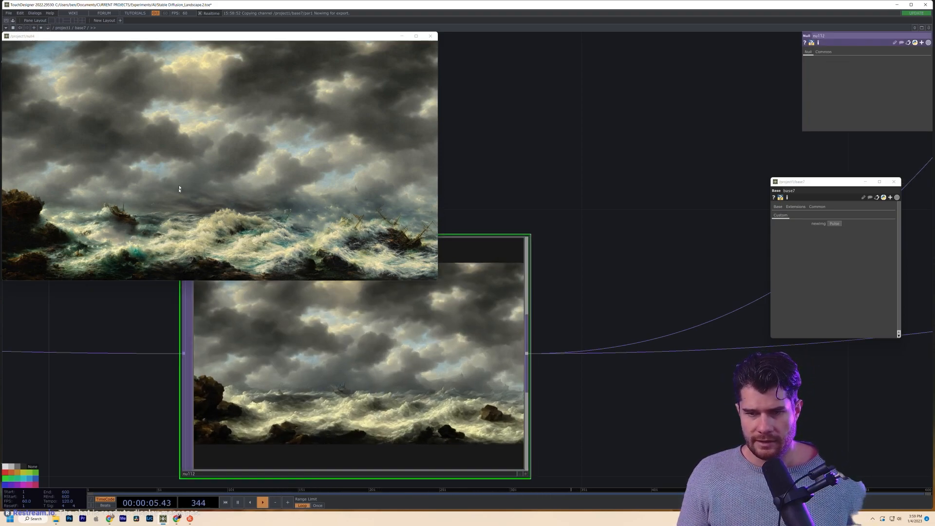
# - Pan over cache1, cross1 and the Newimg node to check their images
pyautogui.scroll(3, 306, 395)
pyautogui.scroll(-5, 336, 419)
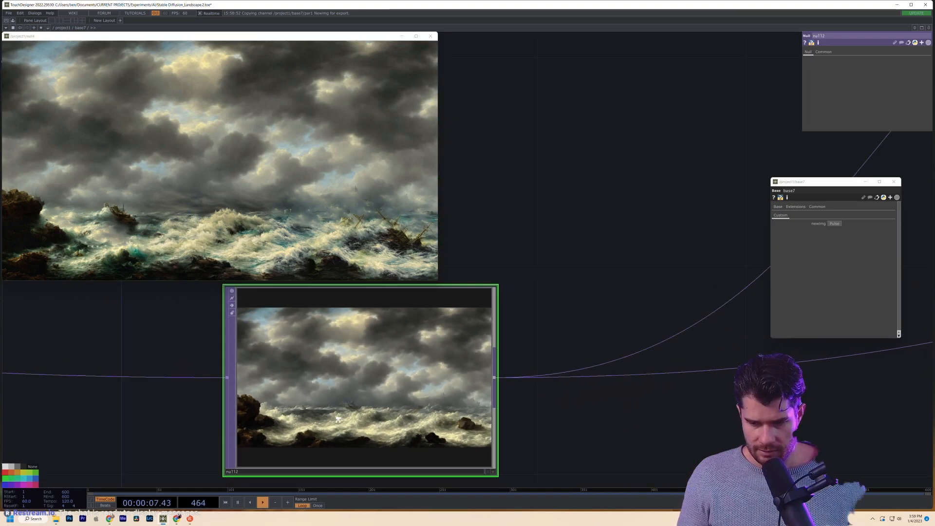
pyautogui.scroll(2, 338, 418)
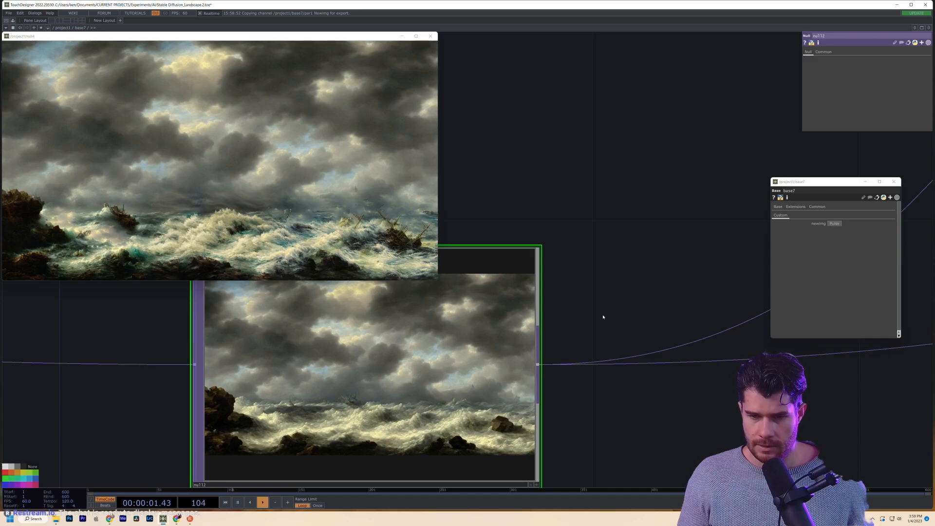
pyautogui.scroll(-5, 604, 316)
pyautogui.moveTo(679, 357); pyautogui.dragTo(435, 448)
pyautogui.moveTo(581, 404); pyautogui.dragTo(271, 424)
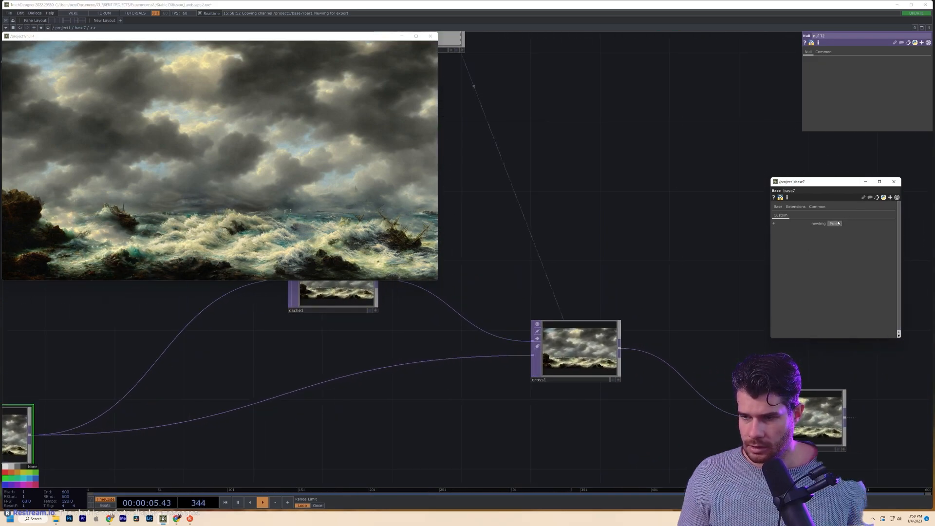
pyautogui.moveTo(636, 273); pyautogui.dragTo(687, 311)
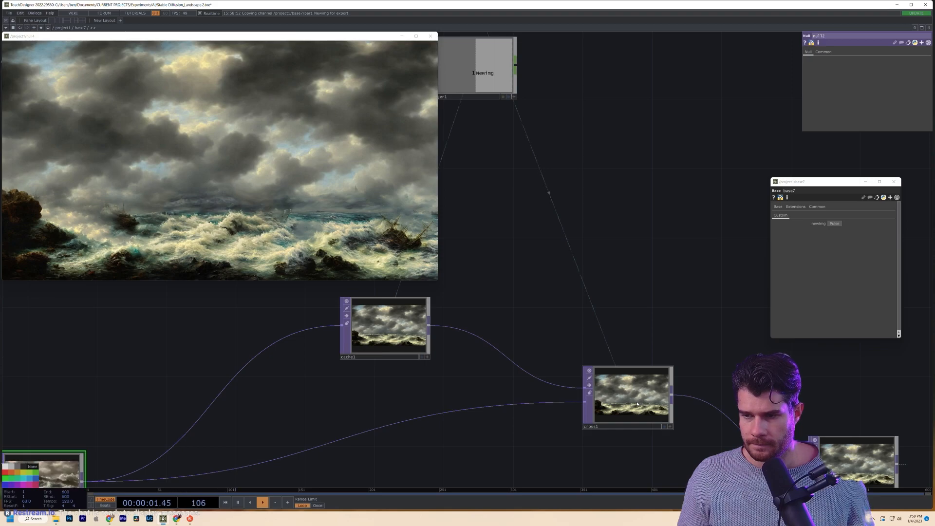
pyautogui.scroll(5, 637, 404)
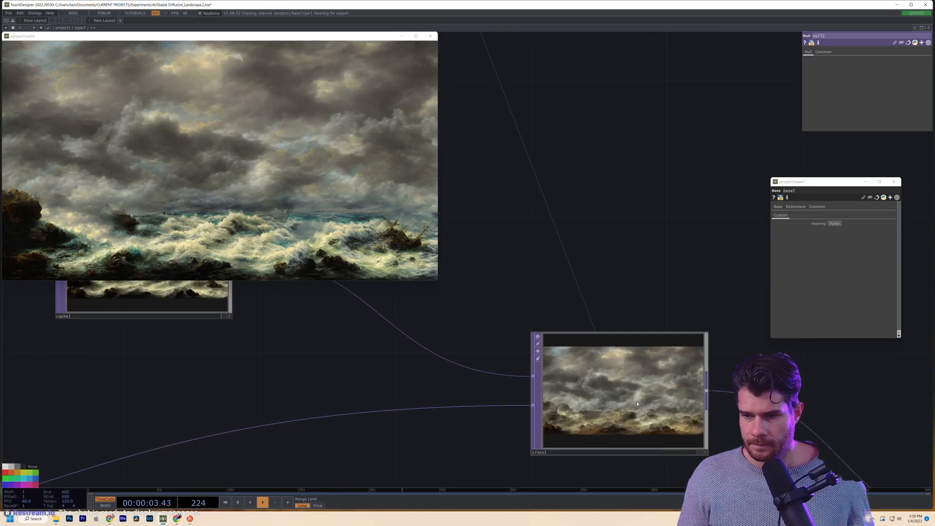
# - Look over math1, count1, filter1 and the upper control nodes inside base7
pyautogui.moveTo(143, 328); pyautogui.dragTo(617, 415)
pyautogui.scroll(-5, 617, 415)
pyautogui.moveTo(532, 248); pyautogui.dragTo(760, 303)
pyautogui.scroll(-1, 540, 362)
pyautogui.moveTo(540, 362); pyautogui.dragTo(593, 371)
pyautogui.moveTo(566, 387); pyautogui.dragTo(660, 273)
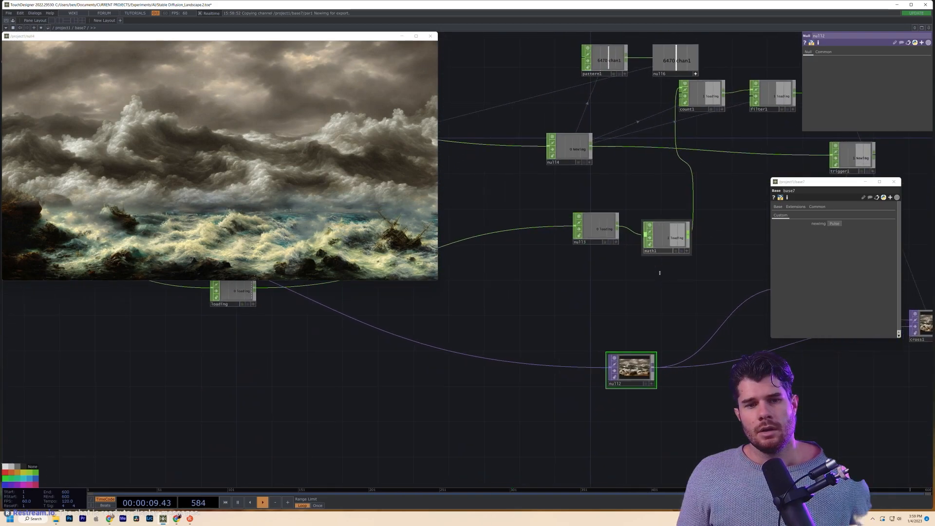
pyautogui.moveTo(609, 306); pyautogui.dragTo(498, 330)
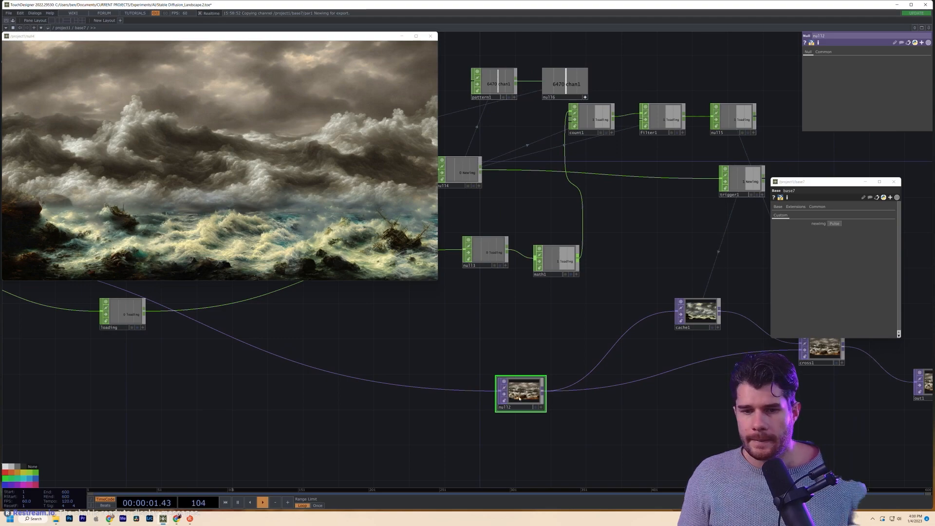
# - Move null12, cache1 and cross1 into a row with out1
pyautogui.moveTo(506, 395); pyautogui.dragTo(400, 395)
pyautogui.moveTo(670, 406); pyautogui.dragTo(578, 413)
pyautogui.moveTo(606, 320); pyautogui.dragTo(492, 321)
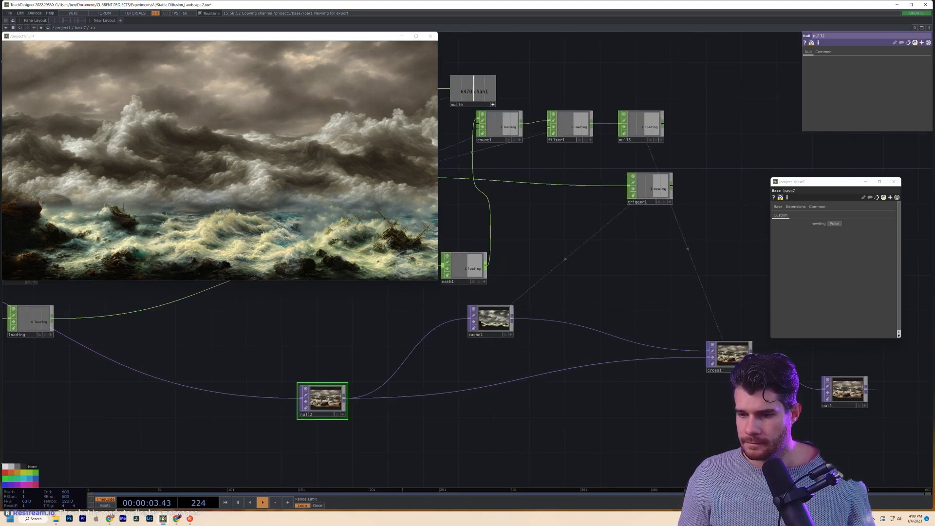
pyautogui.moveTo(731, 362); pyautogui.dragTo(714, 396)
pyautogui.scroll(6, 714, 396)
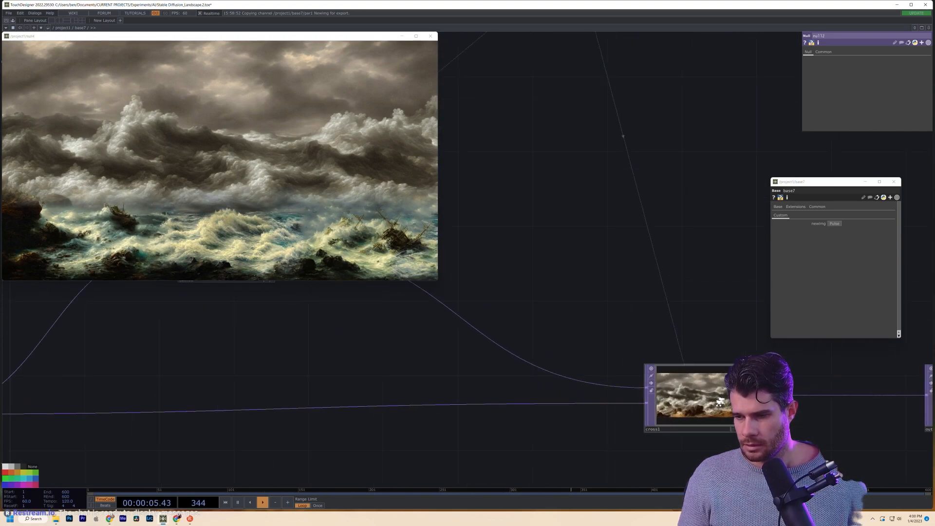
pyautogui.scroll(-12, 696, 421)
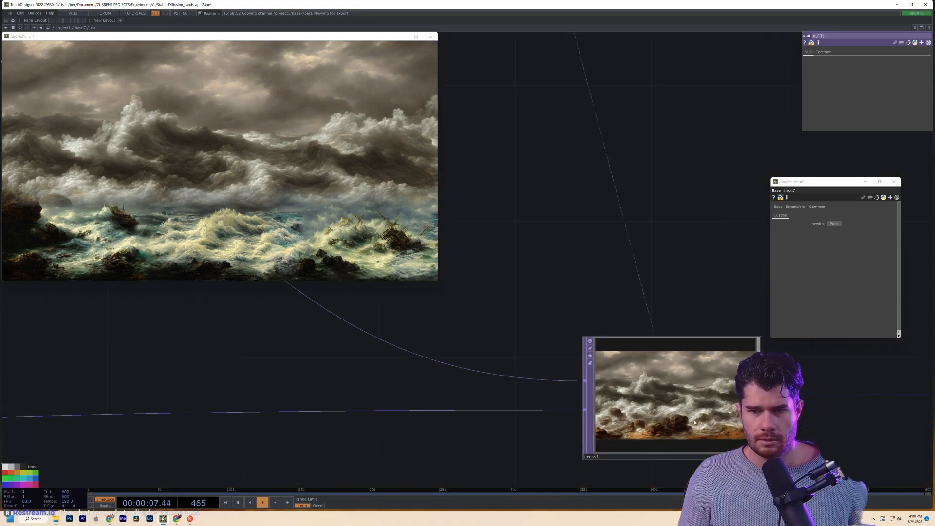
pyautogui.scroll(-10, 695, 422)
# - Return to project1 and line up the three base components
pyautogui.press('p')
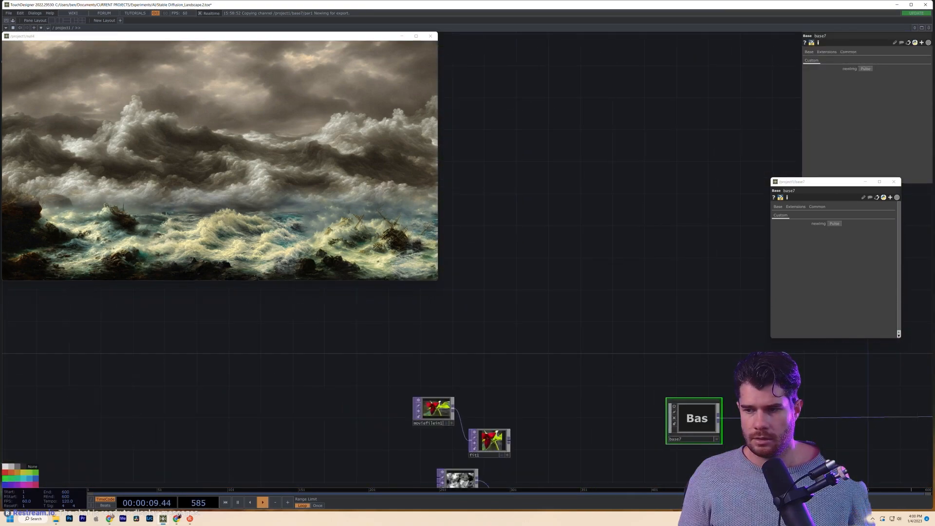
pyautogui.scroll(3, 667, 413)
pyautogui.moveTo(663, 358); pyautogui.dragTo(639, 379)
pyautogui.moveTo(637, 418); pyautogui.dragTo(647, 415)
pyautogui.moveTo(651, 459); pyautogui.dragTo(640, 410)
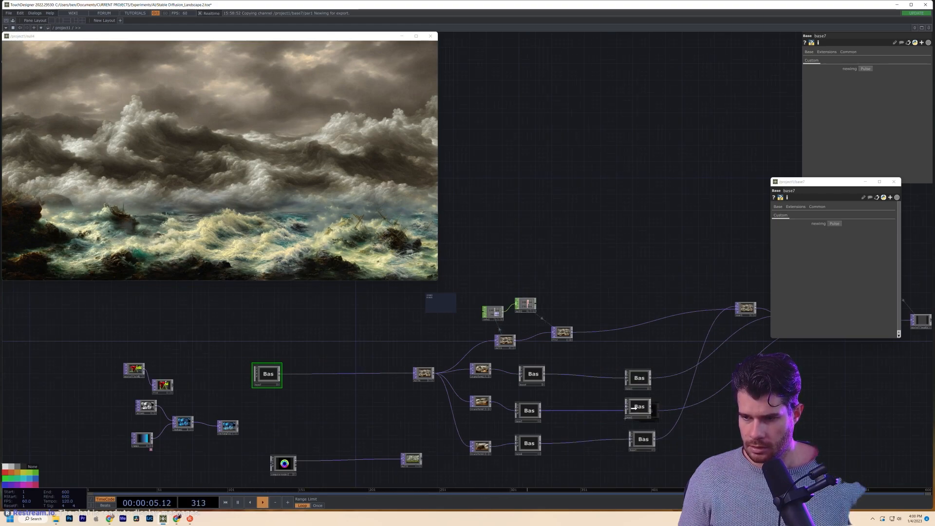
# - Create an LFO CHOP, lfo1, from the Tab menu and drop it below the base nodes
pyautogui.click(641, 382)
pyautogui.moveTo(742, 402); pyautogui.dragTo(685, 412)
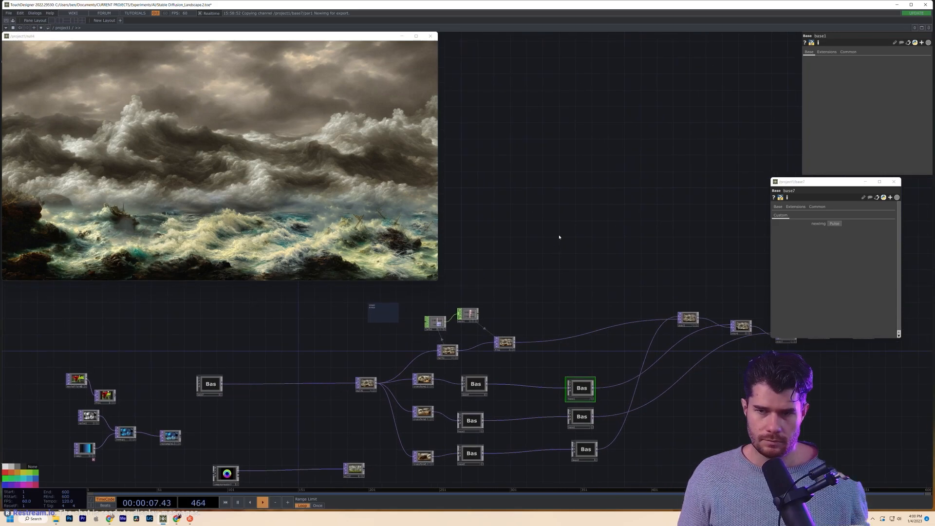
pyautogui.press('Tab')
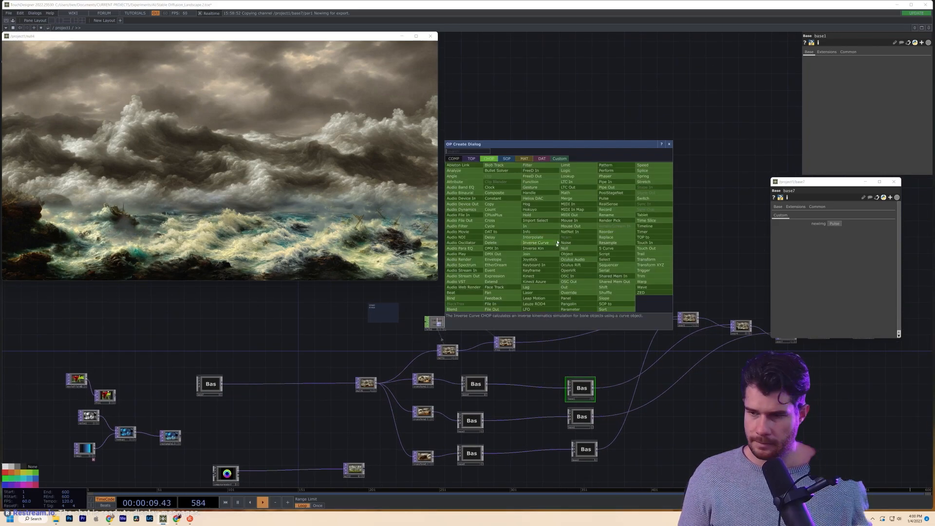
pyautogui.write('l')
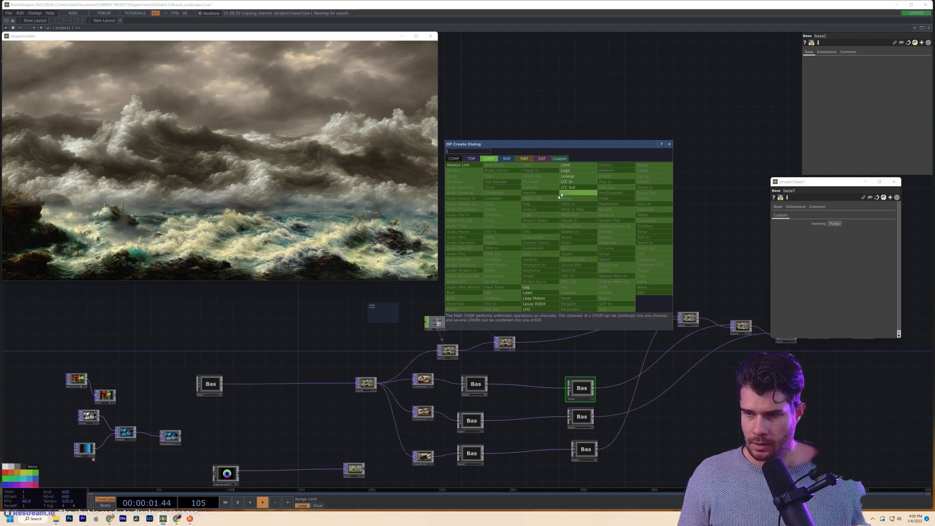
pyautogui.press('Down')
pyautogui.press('Down')
pyautogui.press('Down')
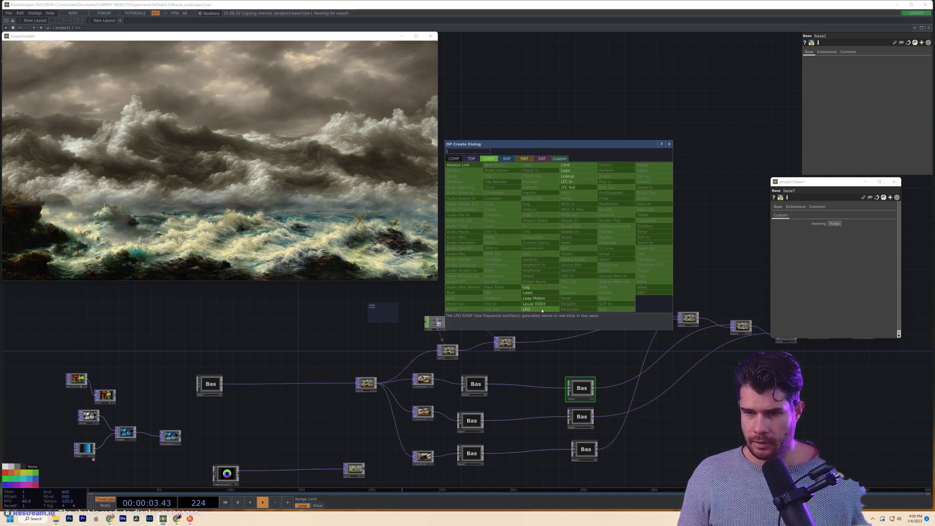
pyautogui.press('Return')
pyautogui.click(551, 239)
pyautogui.scroll(5, 537, 235)
pyautogui.moveTo(523, 224); pyautogui.dragTo(523, 301)
pyautogui.scroll(-3, 522, 301)
pyautogui.scroll(-2, 524, 299)
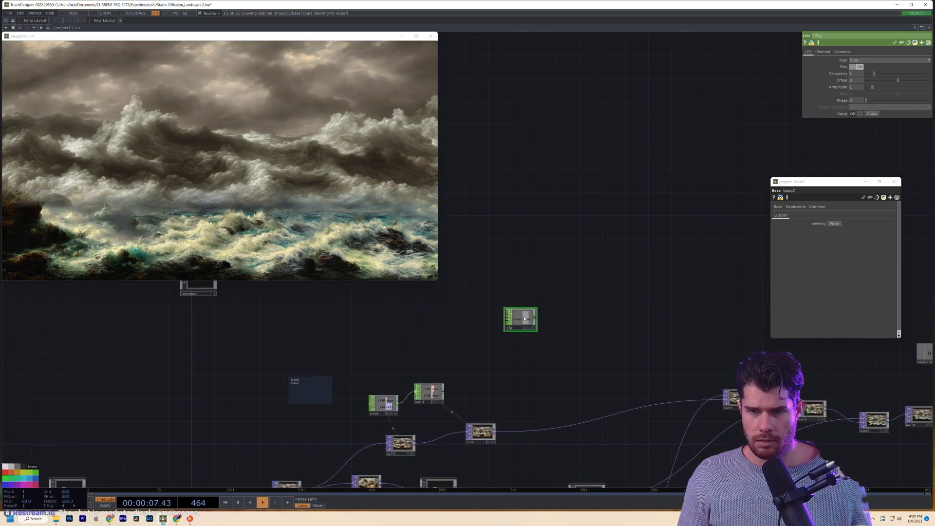
pyautogui.scroll(4, 529, 305)
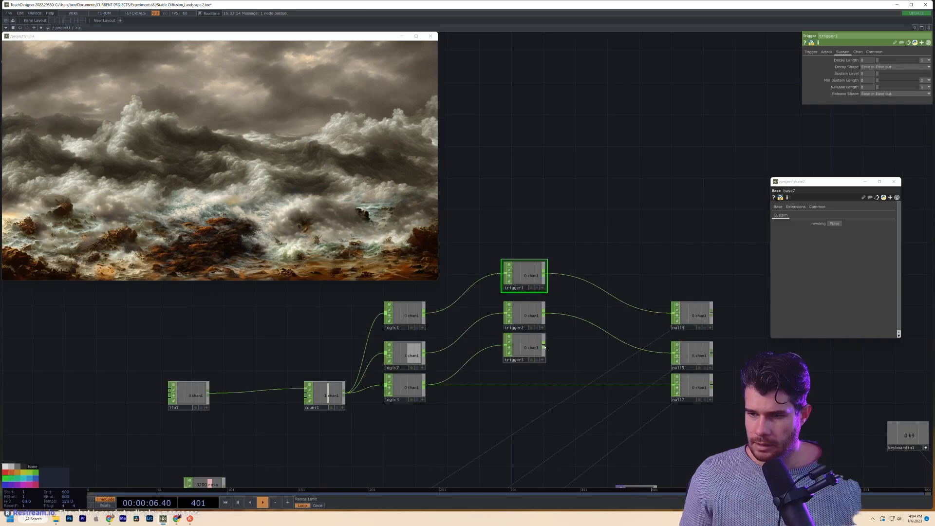
# - Connect trigger3 to null7, move the three triggers down, and show lfo1's parameters
pyautogui.moveTo(544, 347); pyautogui.dragTo(674, 387)
pyautogui.moveTo(533, 243); pyautogui.dragTo(552, 393, button='right')
pyautogui.moveTo(526, 347); pyautogui.dragTo(520, 376)
pyautogui.moveTo(292, 354); pyautogui.dragTo(351, 354)
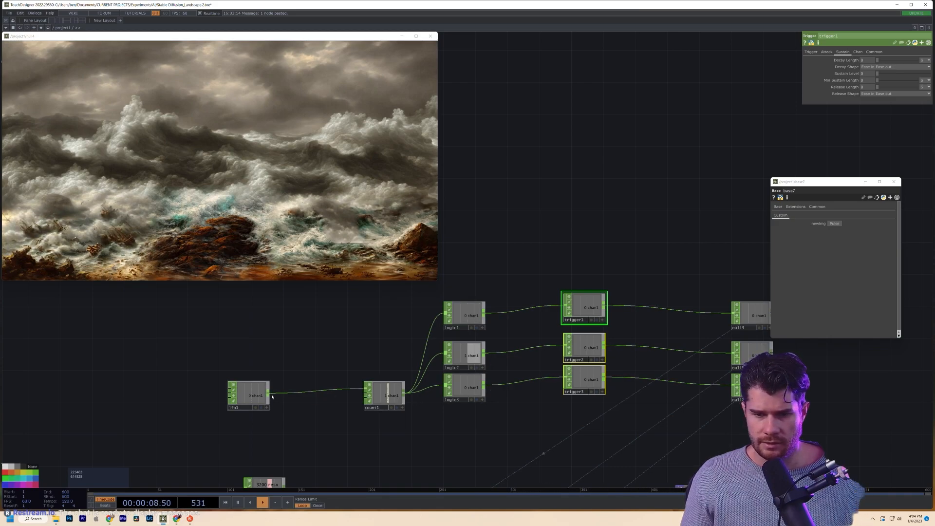
pyautogui.click(248, 394)
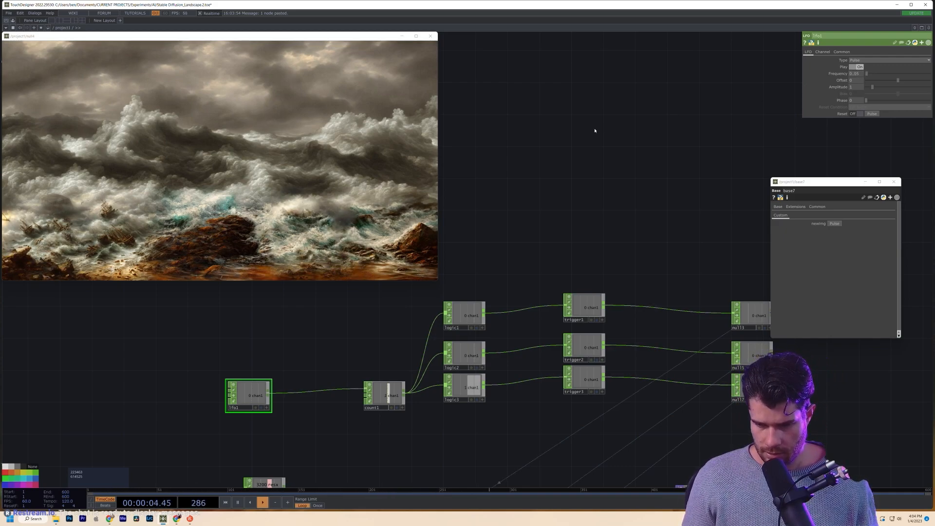
# - Enlarge the floating seascape preview, zoom into detail, then refit the full image
pyautogui.moveTo(438, 286); pyautogui.dragTo(566, 351)
pyautogui.moveTo(116, 319); pyautogui.dragTo(148, 281, button='middle')
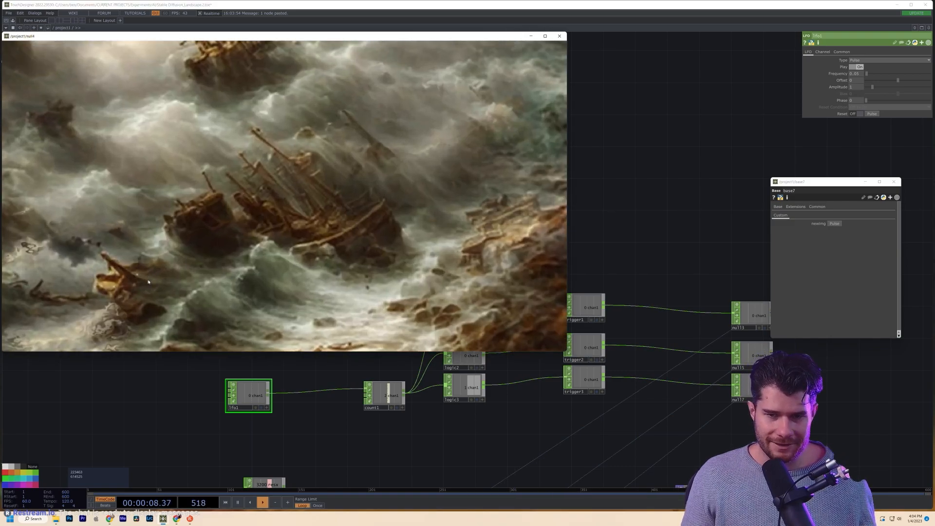
pyautogui.scroll(-5, 292, 176)
pyautogui.press('h')
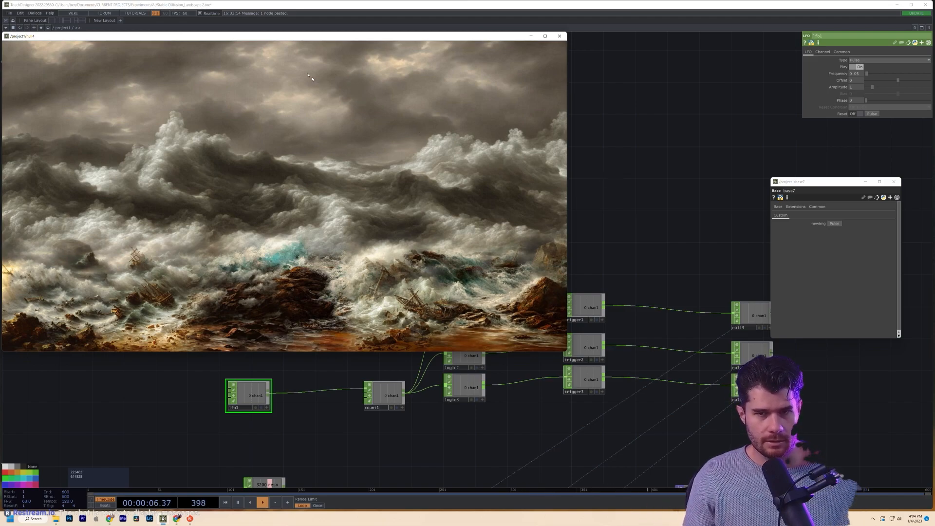
pyautogui.moveTo(268, 37)
pyautogui.mouseDown()
pyautogui.moveTo(277, 36)
pyautogui.moveTo(267, 33)
pyautogui.mouseUp()
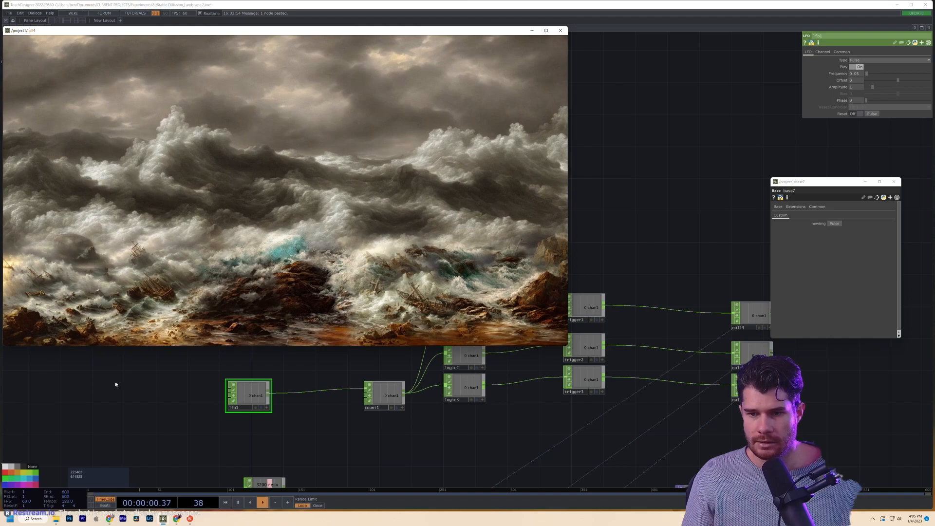
# - Pan the network and select base7 to show its settings
pyautogui.moveTo(116, 385); pyautogui.dragTo(620, 388)
pyautogui.scroll(-8, 623, 389)
pyautogui.scroll(1, 534, 405)
pyautogui.scroll(1, 534, 406)
pyautogui.moveTo(534, 405); pyautogui.dragTo(417, 422)
pyautogui.scroll(5, 362, 392)
pyautogui.click(492, 423)
pyautogui.scroll(7, 511, 422)
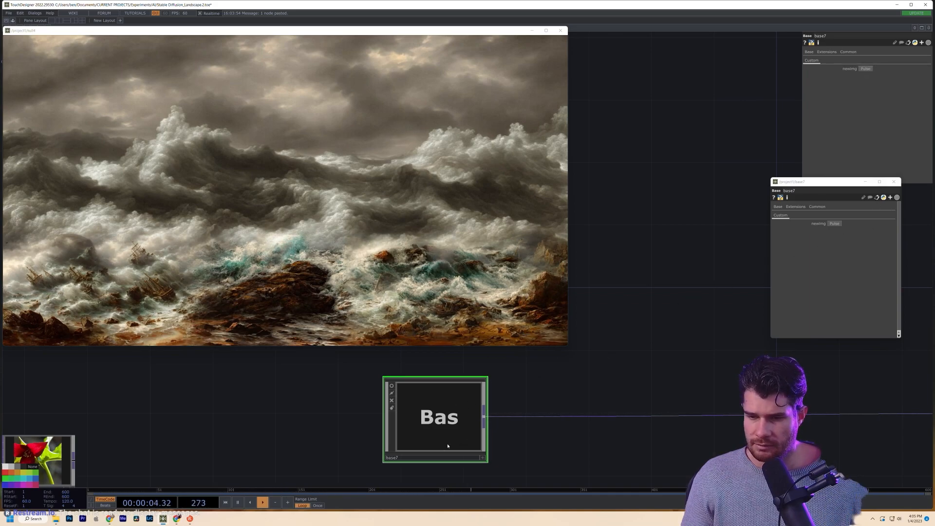
# - Dive into base7 with i and zoom toward its cross1 and out1 nodes
pyautogui.click(835, 223)
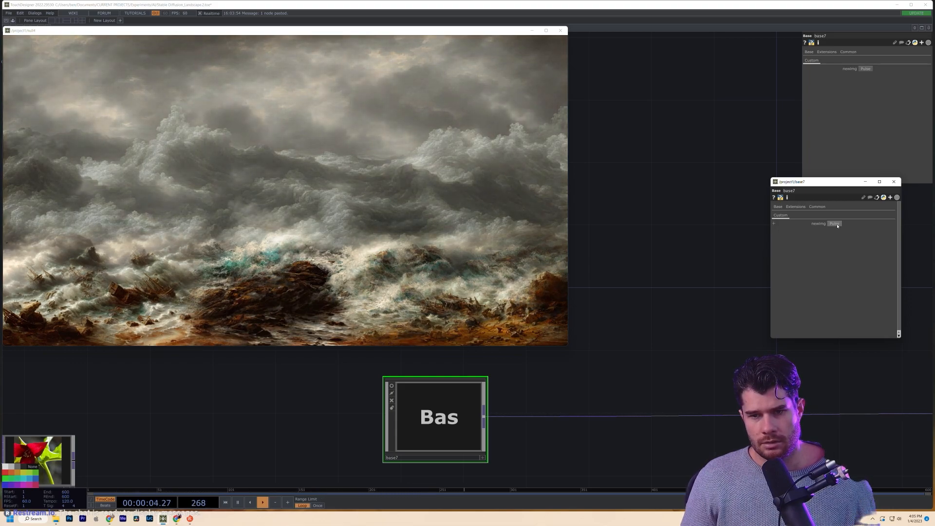
pyautogui.click(417, 413)
pyautogui.press('i')
pyautogui.moveTo(430, 417); pyautogui.dragTo(202, 446)
pyautogui.scroll(3, 447, 382)
pyautogui.moveTo(447, 382); pyautogui.dragTo(391, 387)
pyautogui.scroll(8, 309, 426)
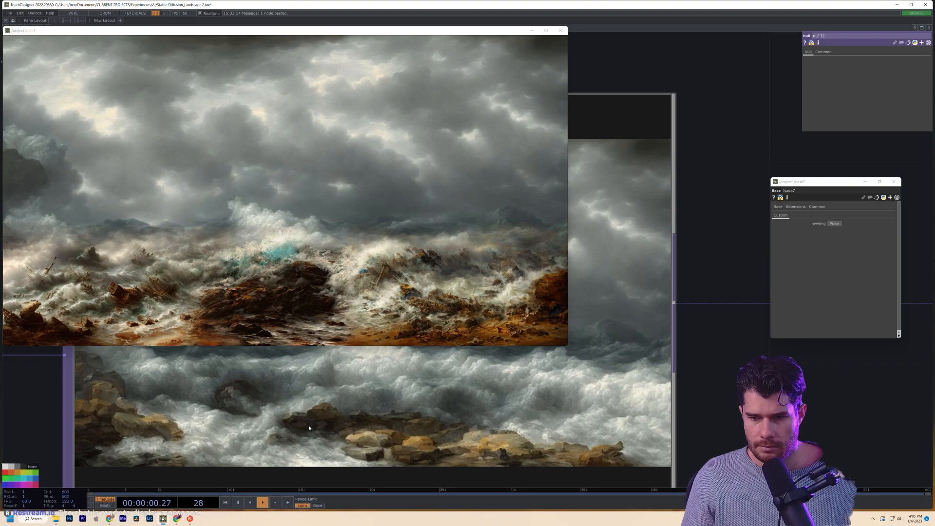
pyautogui.scroll(-4, 309, 426)
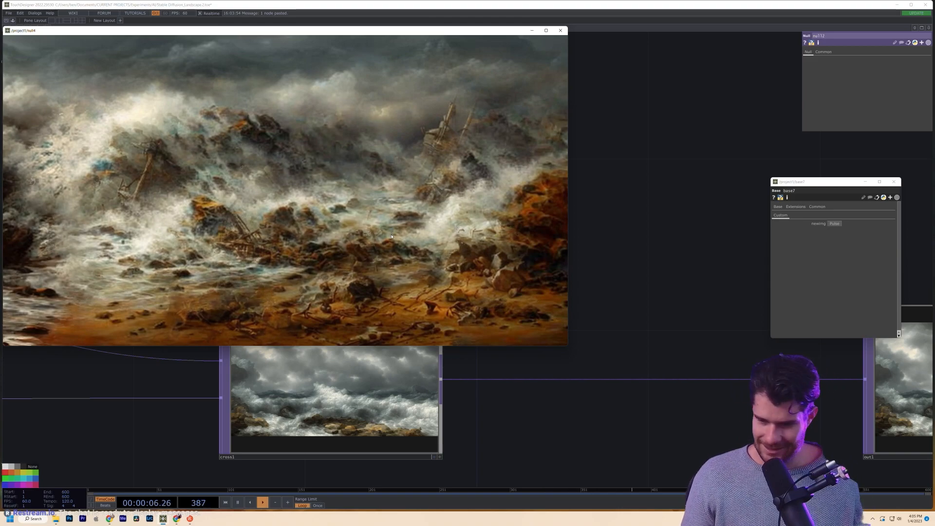
pyautogui.press('h')
# - Pan base7's network and shift the preview window to reveal cross1, out1 and upstream nodes
pyautogui.moveTo(533, 421); pyautogui.dragTo(684, 463)
pyautogui.scroll(-3, 684, 462)
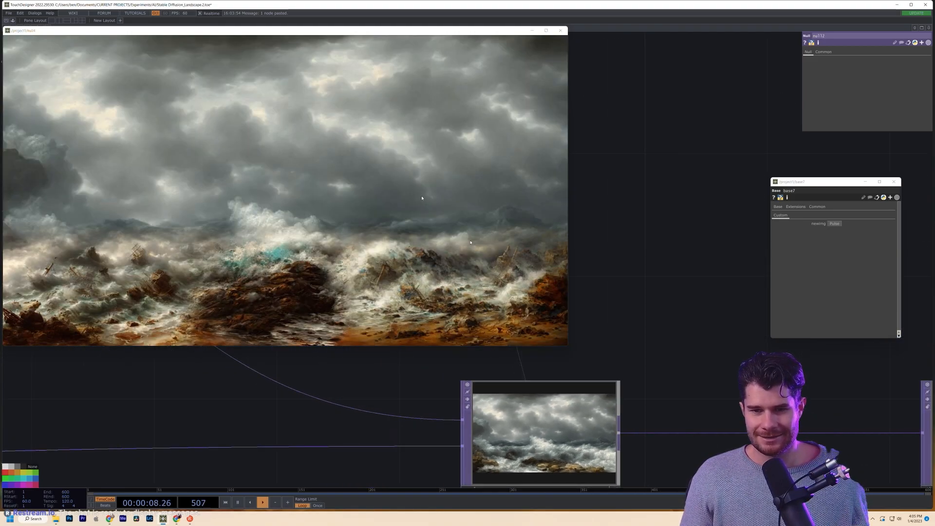
pyautogui.moveTo(204, 35); pyautogui.dragTo(282, 62)
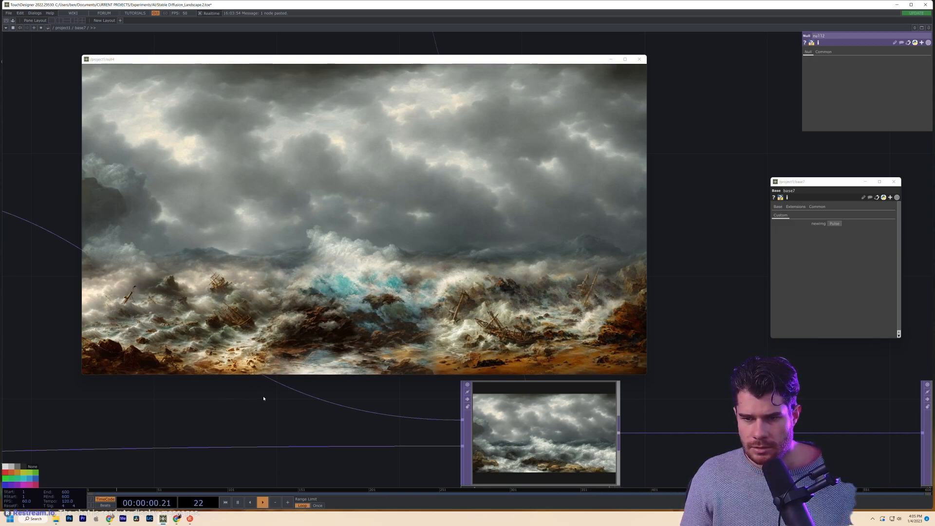
pyautogui.scroll(-3, 774, 406)
pyautogui.moveTo(766, 405); pyautogui.dragTo(682, 415)
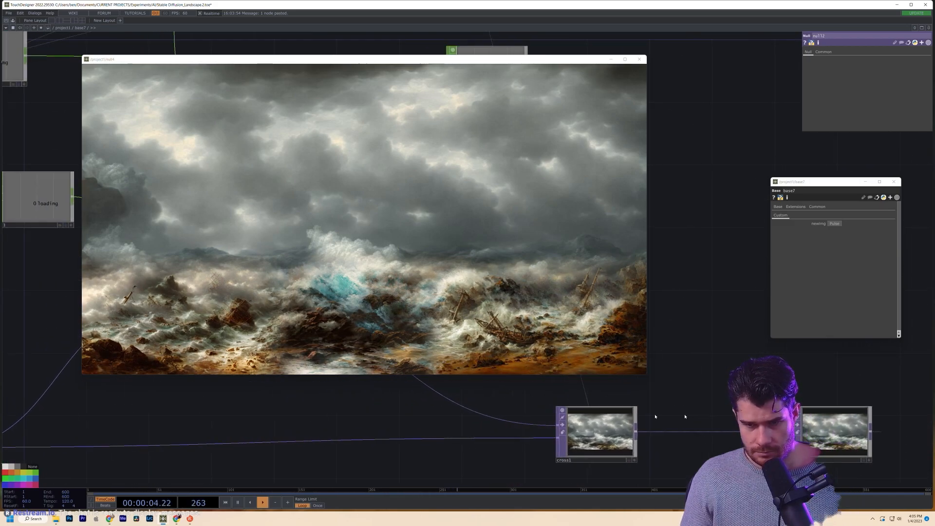
pyautogui.scroll(-3, 388, 415)
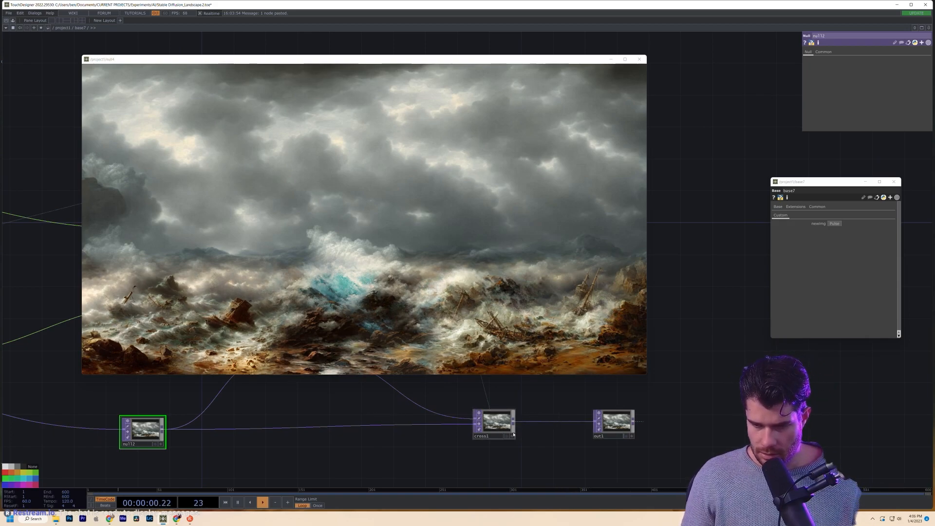
pyautogui.moveTo(358, 445); pyautogui.dragTo(438, 446)
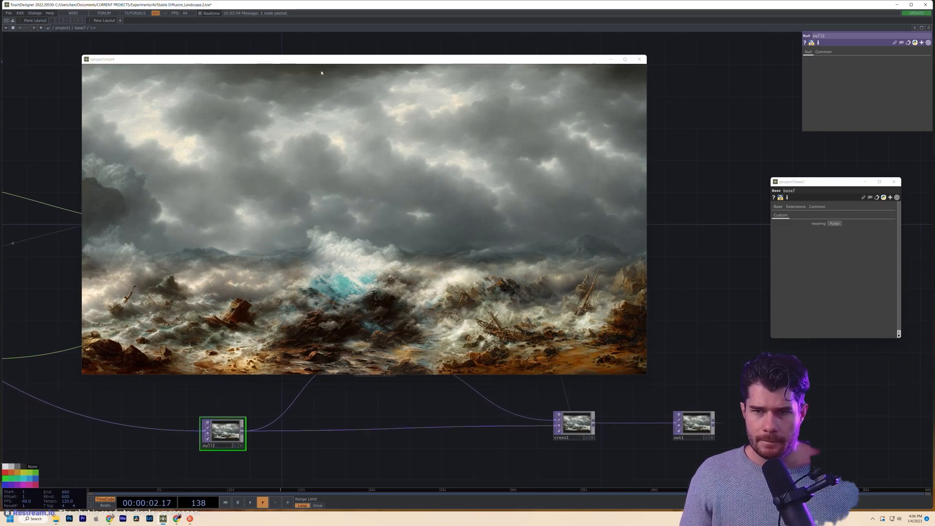
pyautogui.moveTo(321, 62); pyautogui.dragTo(244, 57)
pyautogui.moveTo(512, 400); pyautogui.dragTo(661, 427)
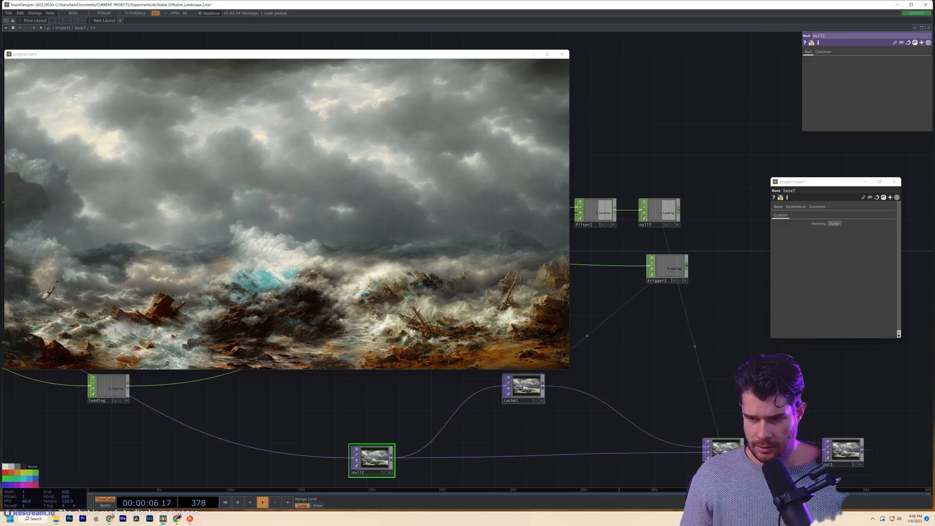
# - Inspect cache1's settings and trigger1's attack settings
pyautogui.click(523, 387)
pyautogui.moveTo(495, 421); pyautogui.dragTo(603, 408)
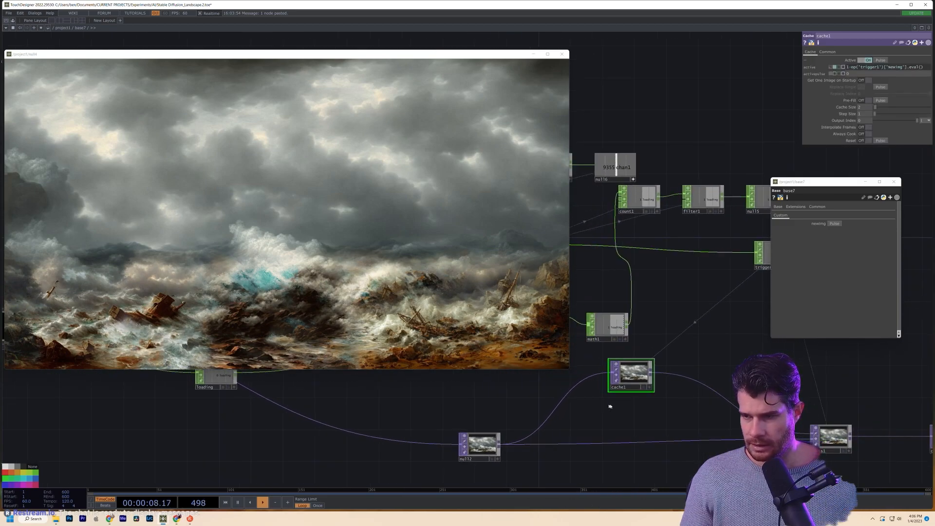
pyautogui.moveTo(702, 348); pyautogui.dragTo(549, 428)
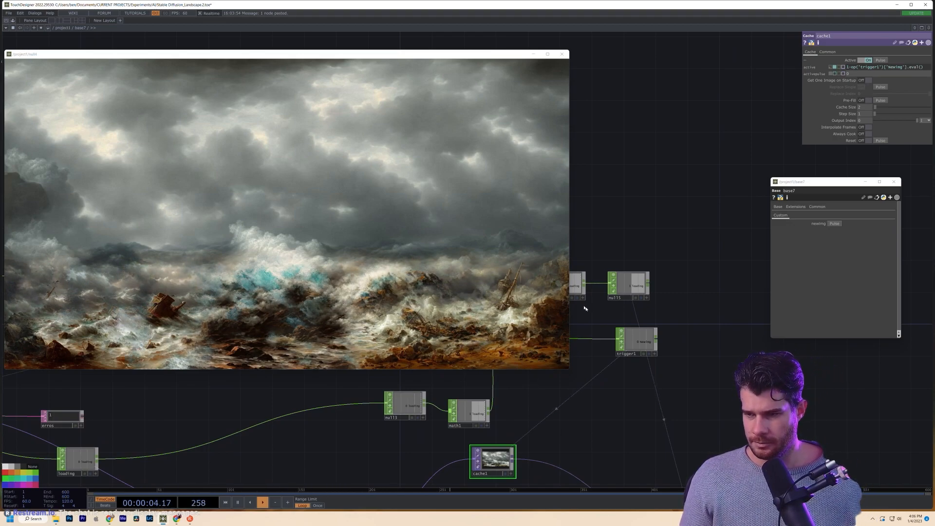
pyautogui.click(636, 341)
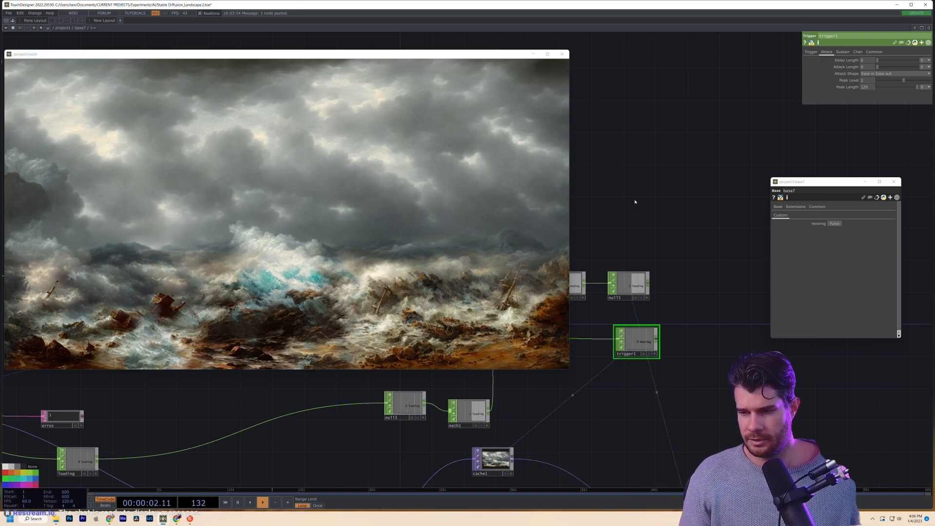
# - Move cross1 down-right away from null2 and centre the floating preview window
pyautogui.moveTo(669, 372); pyautogui.dragTo(657, 313)
pyautogui.scroll(-3, 694, 316)
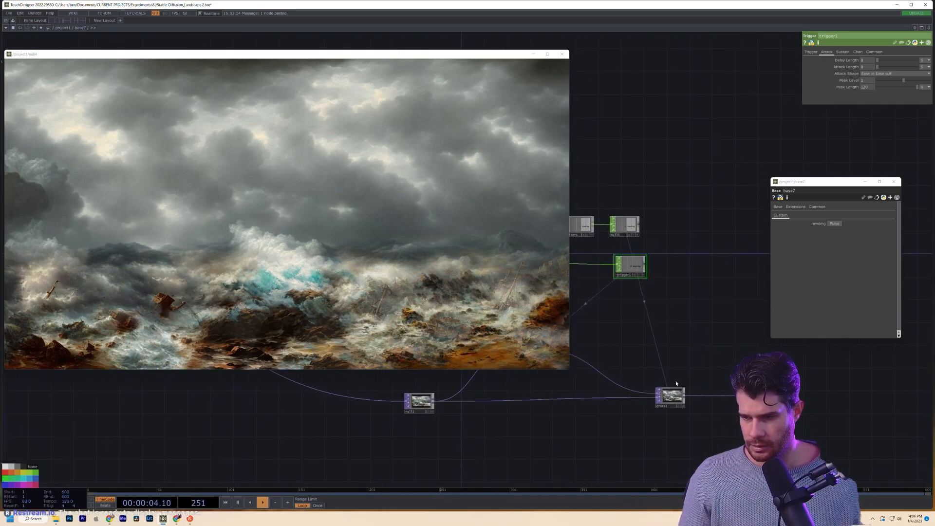
pyautogui.moveTo(670, 396); pyautogui.dragTo(709, 424)
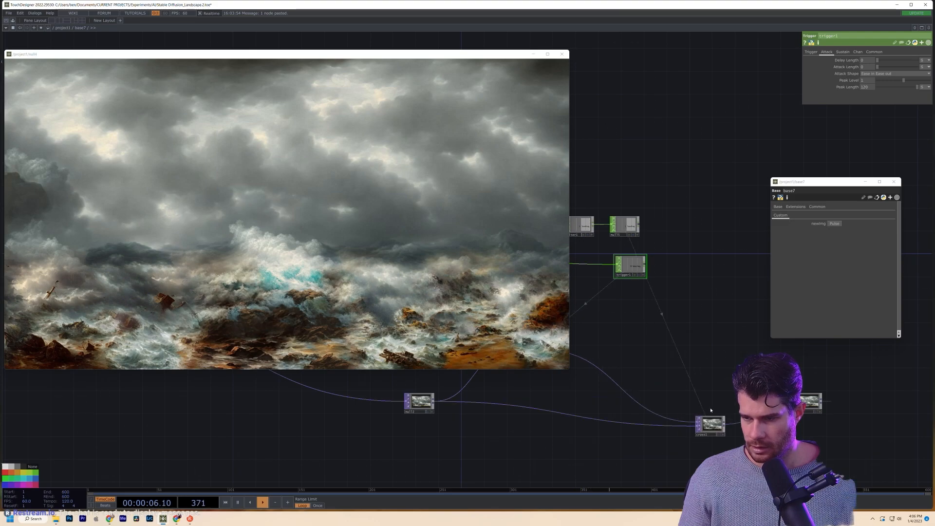
pyautogui.moveTo(707, 373); pyautogui.dragTo(736, 362)
pyautogui.scroll(-2, 736, 362)
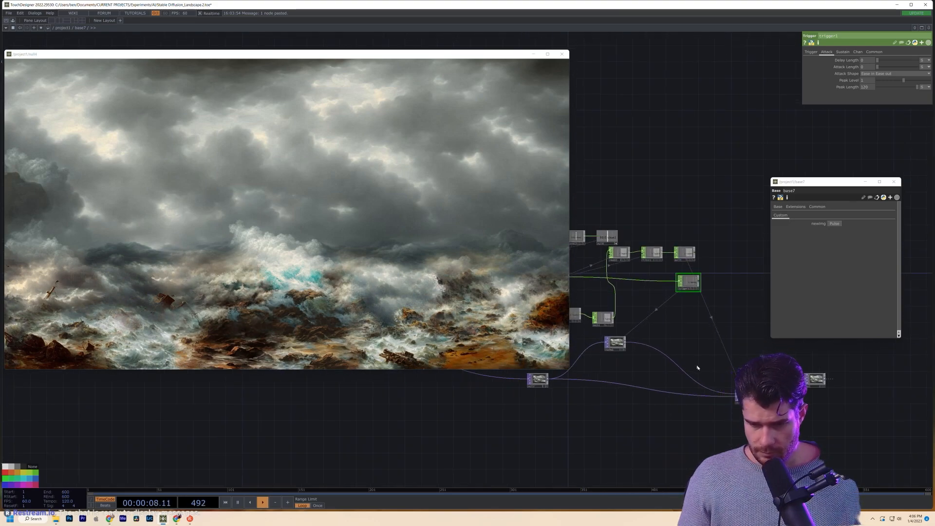
pyautogui.moveTo(38, 56); pyautogui.dragTo(155, 69)
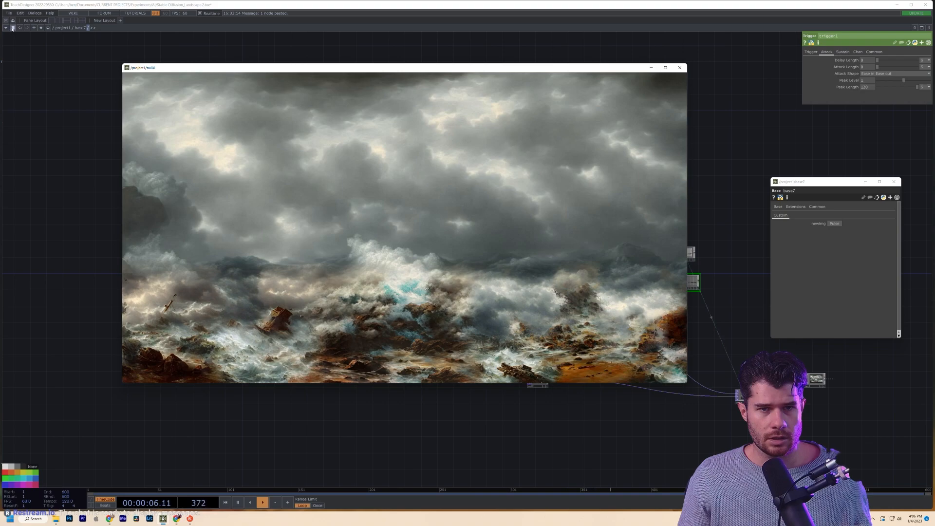
# - Open the component palette to the personal folder under My Components
pyautogui.click(5, 28)
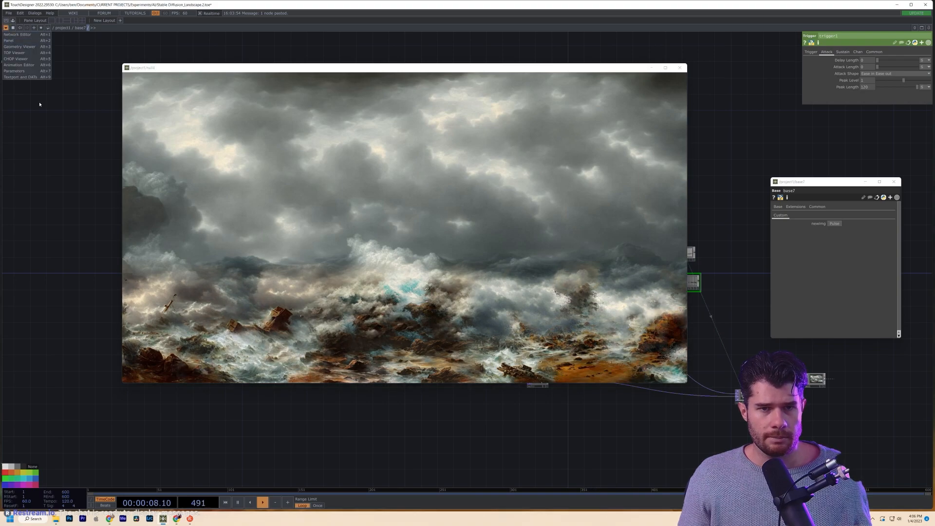
pyautogui.click(73, 91)
pyautogui.click(13, 21)
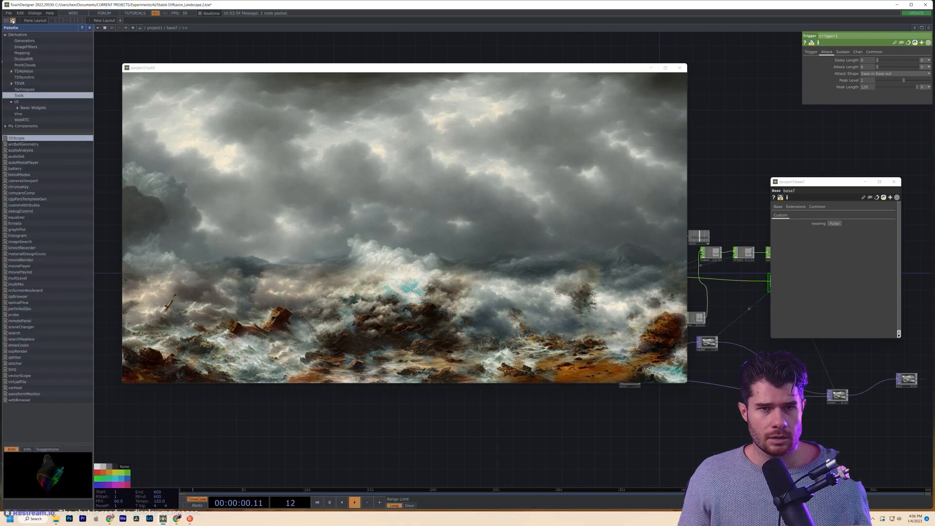
pyautogui.click(4, 125)
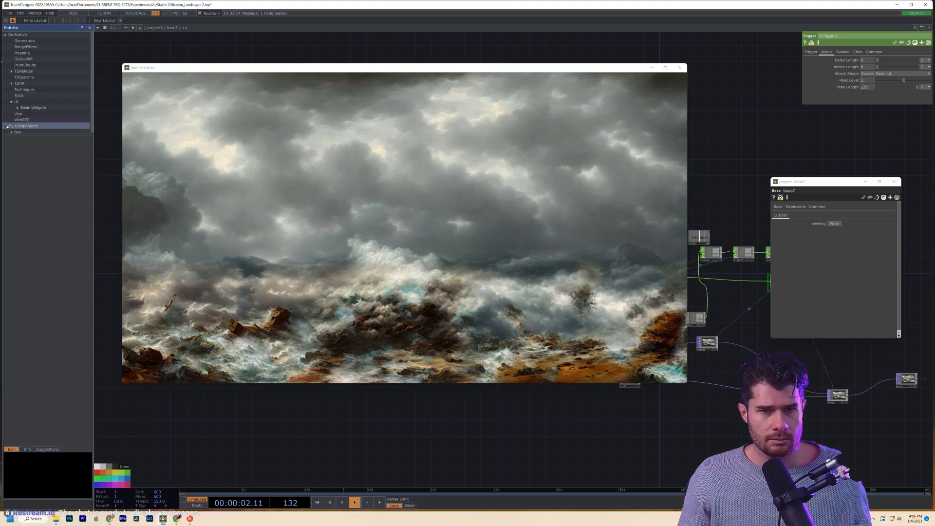
pyautogui.click(23, 132)
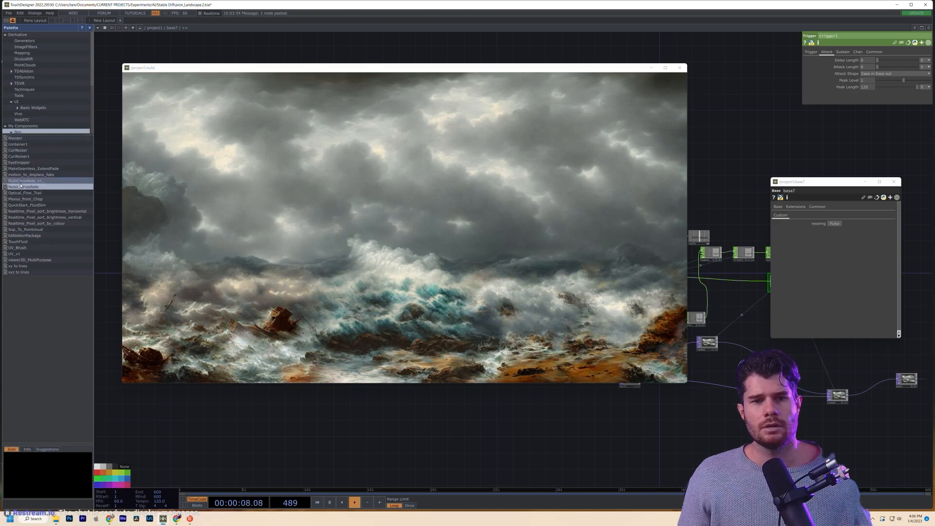
# - Add MultiCrossfade, replace it with Noise_Crossfade, and close the palette
pyautogui.moveTo(16, 182); pyautogui.dragTo(786, 421)
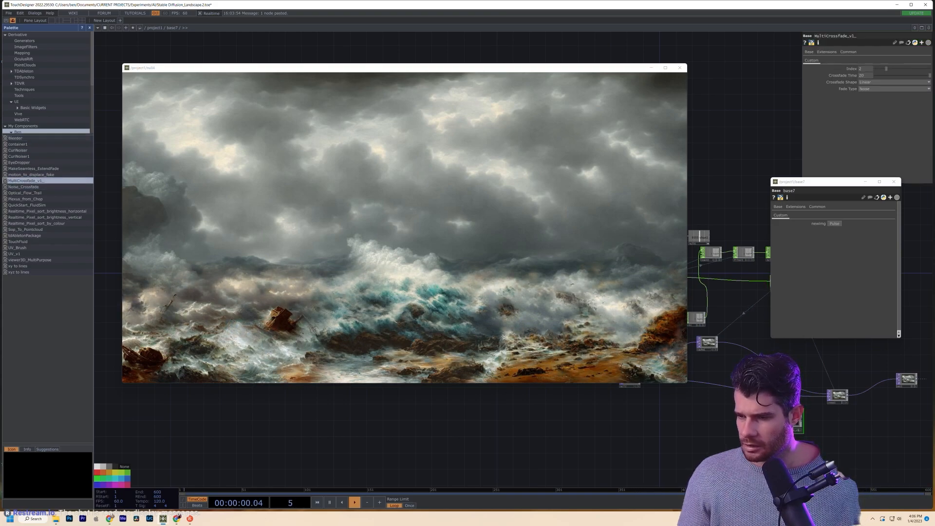
pyautogui.scroll(4, 747, 426)
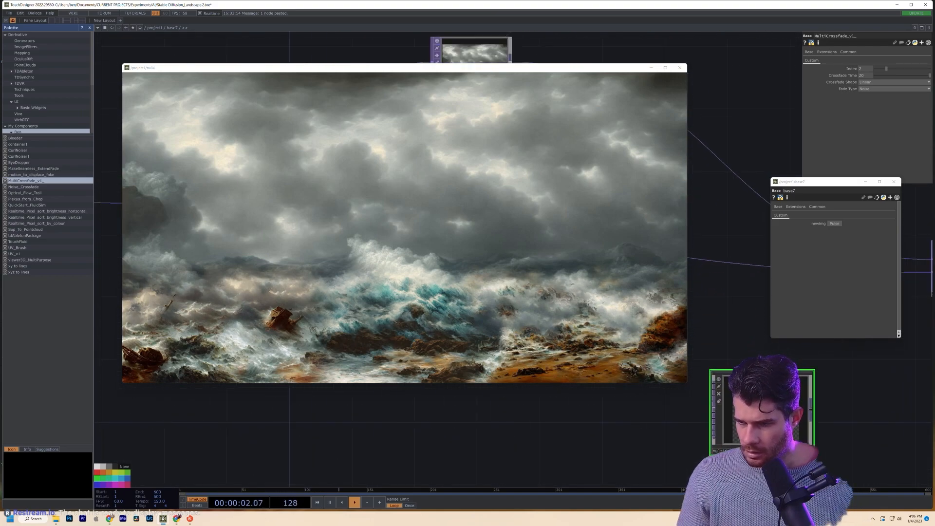
pyautogui.scroll(-4, 747, 426)
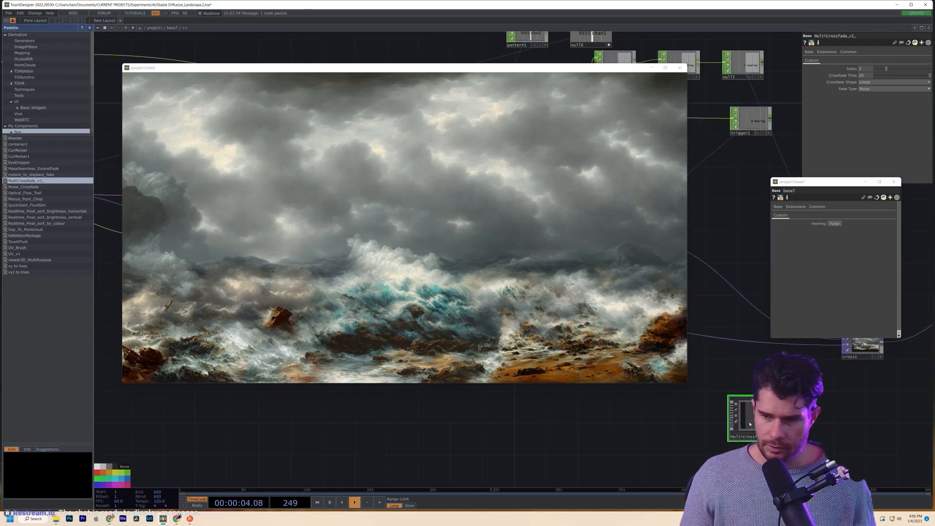
pyautogui.press('Delete')
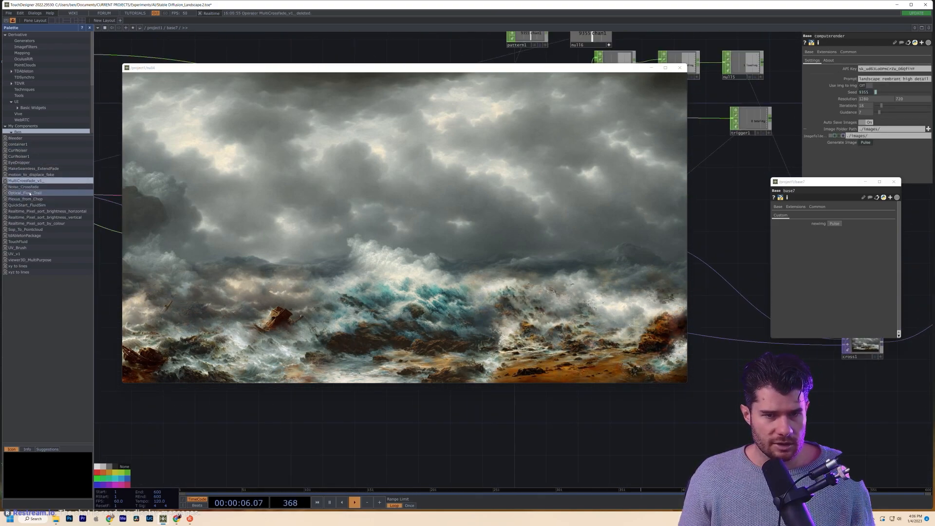
pyautogui.moveTo(20, 187); pyautogui.dragTo(731, 416)
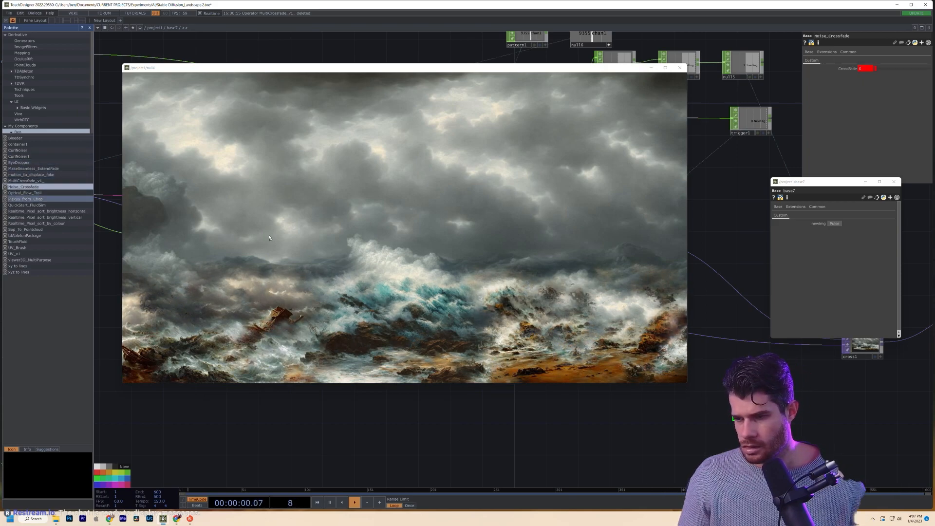
pyautogui.click(90, 27)
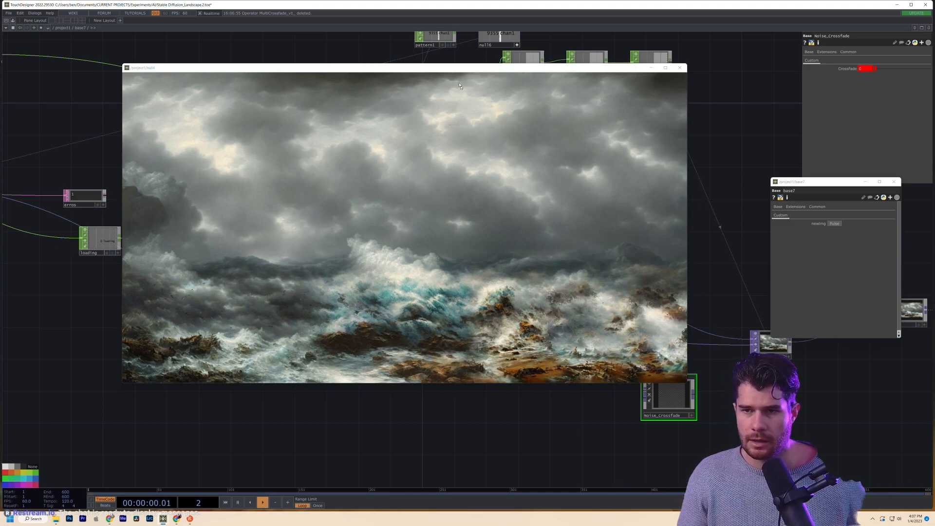
# - Move the null4 viewer window up-left, off the nodes
pyautogui.moveTo(459, 68); pyautogui.dragTo(367, 87)
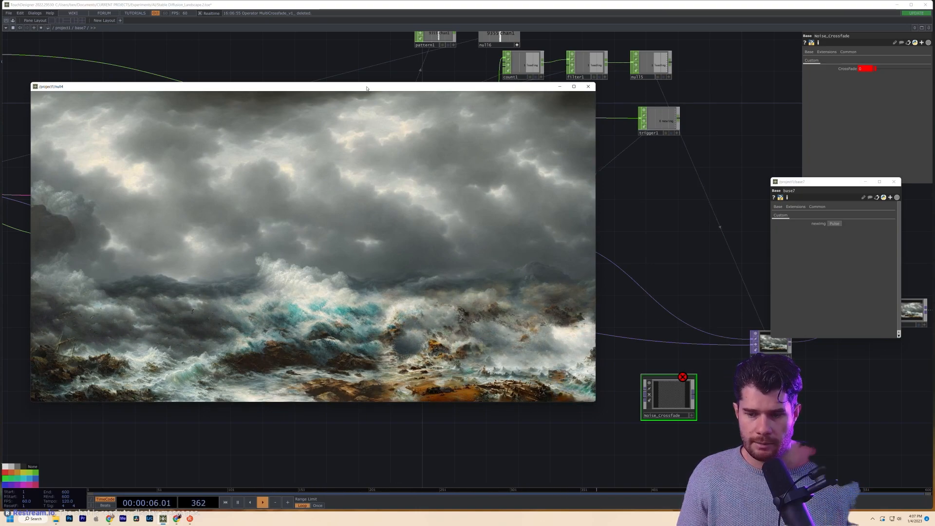
pyautogui.moveTo(367, 88); pyautogui.dragTo(351, 61)
pyautogui.scroll(-5, 664, 365)
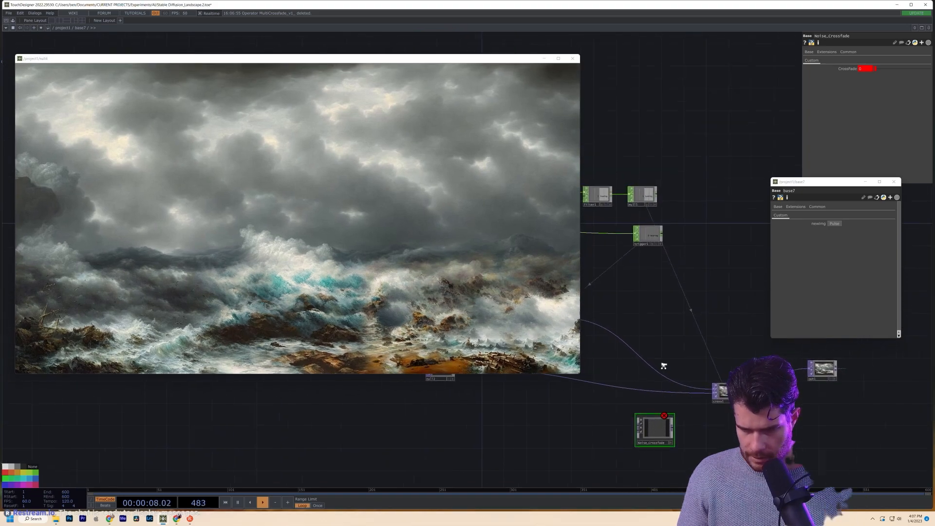
pyautogui.scroll(3, 690, 420)
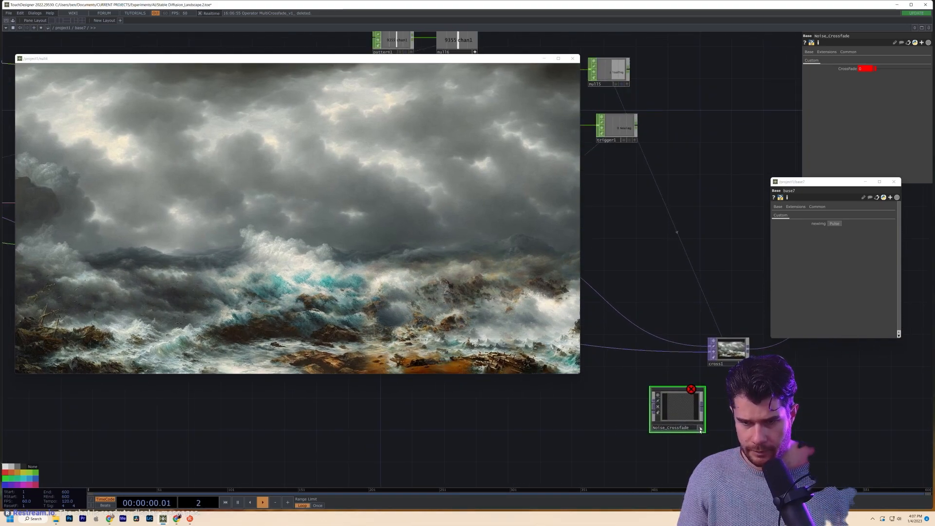
# - Place cross1 next to the Noise_Crossfade node
pyautogui.moveTo(726, 351); pyautogui.dragTo(655, 352)
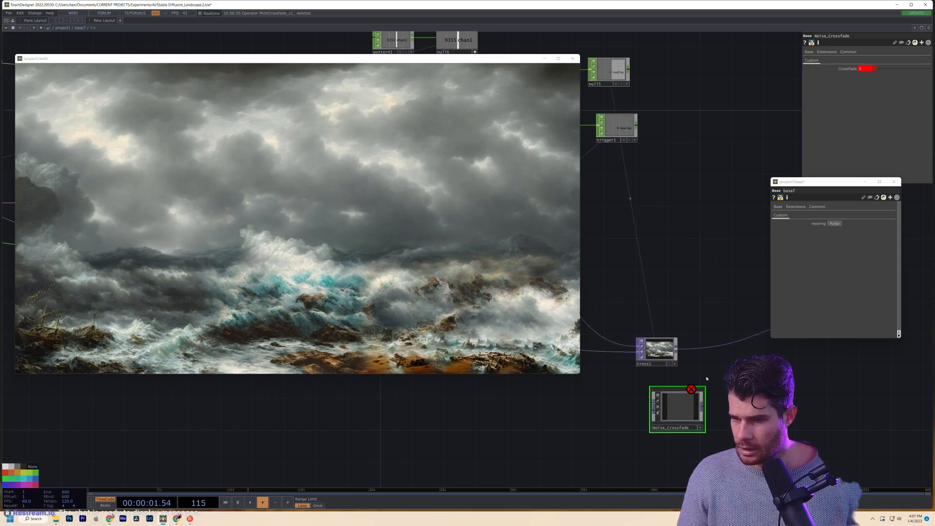
pyautogui.moveTo(703, 379); pyautogui.dragTo(817, 385)
pyautogui.scroll(-2, 816, 385)
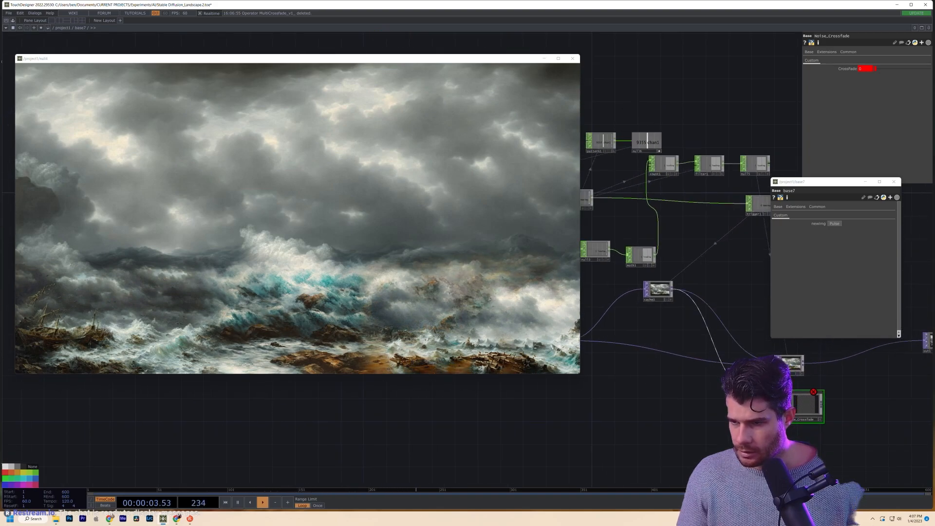
pyautogui.moveTo(590, 345); pyautogui.dragTo(673, 349)
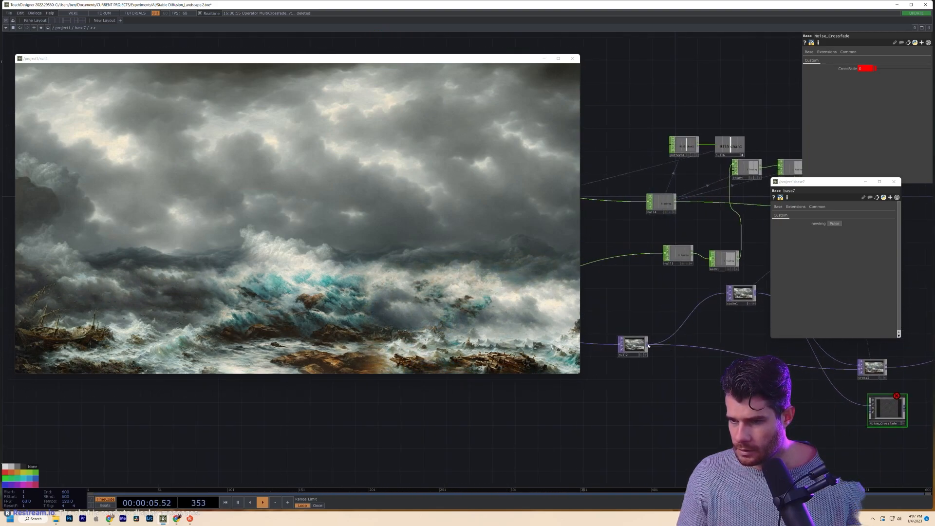
pyautogui.moveTo(864, 418); pyautogui.dragTo(777, 414)
pyautogui.scroll(6, 815, 402)
pyautogui.scroll(-3, 816, 402)
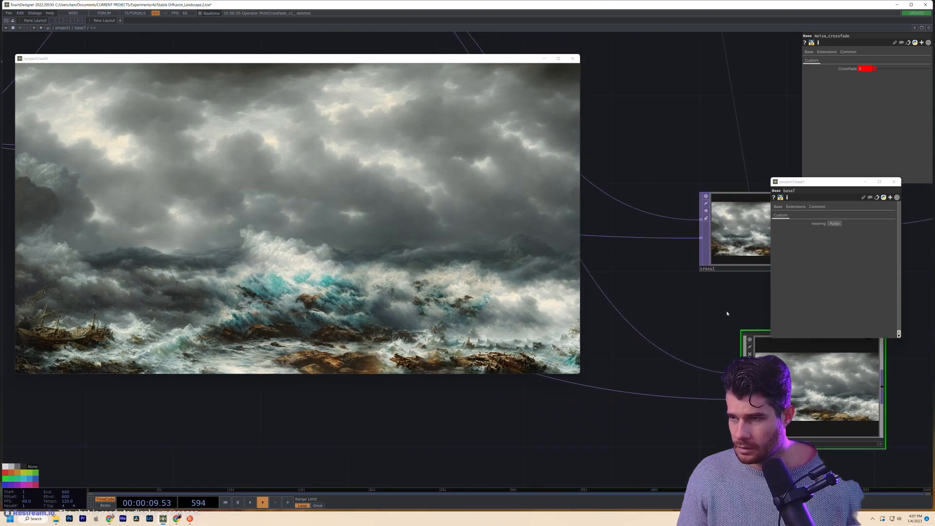
pyautogui.moveTo(726, 313); pyautogui.dragTo(640, 307)
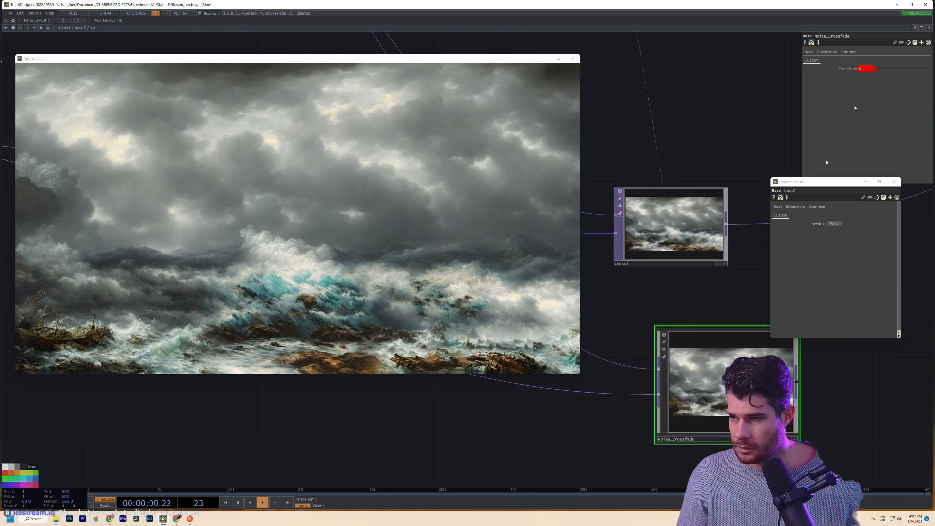
# - Expand Noise_Crossfade's CrossFade parameter, keep it constant, then bring filter1 into view
pyautogui.click(840, 69)
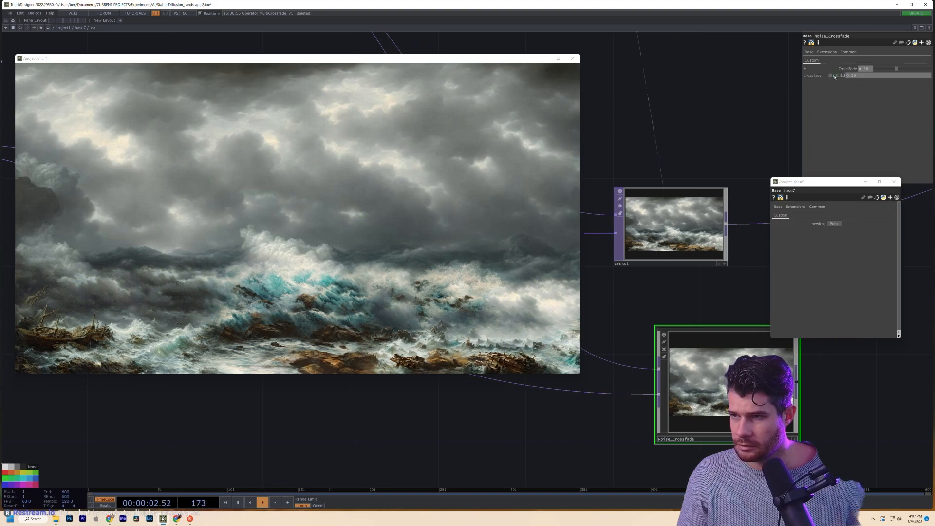
pyautogui.click(834, 77)
pyautogui.click(830, 76)
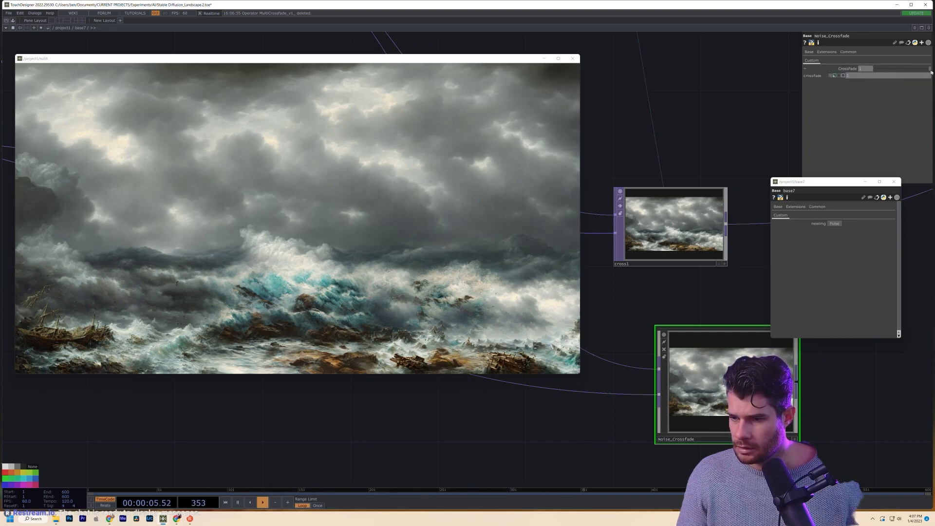
pyautogui.moveTo(735, 133); pyautogui.dragTo(752, 195)
pyautogui.scroll(-5, 724, 173)
pyautogui.moveTo(715, 159); pyautogui.dragTo(727, 291)
pyautogui.scroll(-5, 707, 309)
pyautogui.moveTo(658, 203); pyautogui.dragTo(674, 263)
# - Set filter1's Filter Width to 100
pyautogui.click(649, 197)
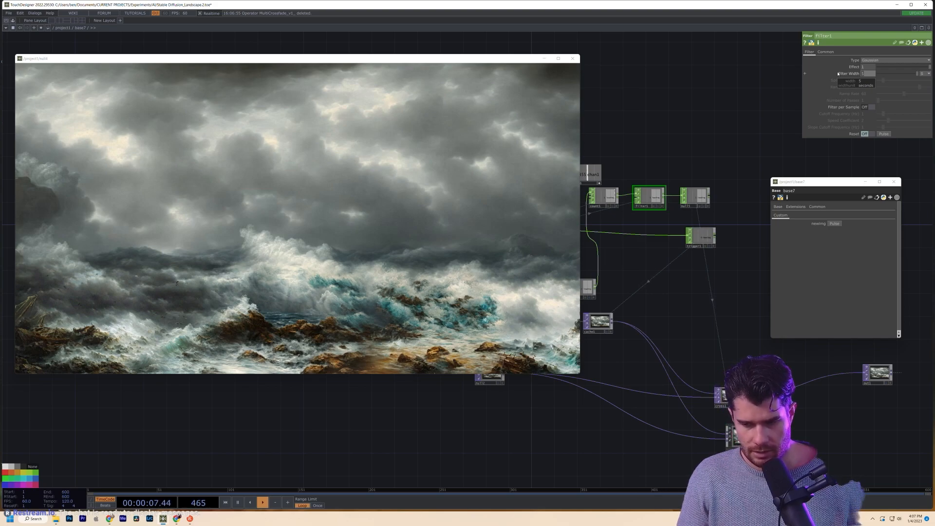
pyautogui.write('00')
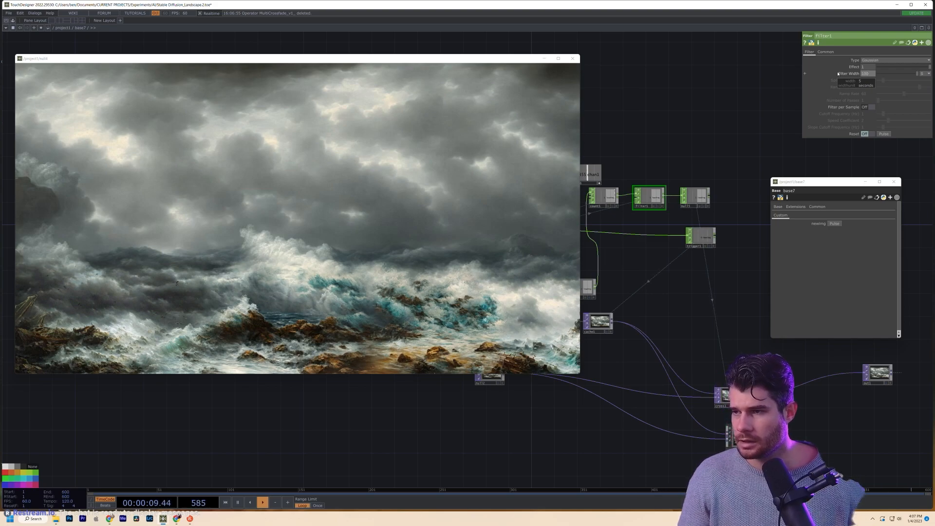
pyautogui.click(690, 150)
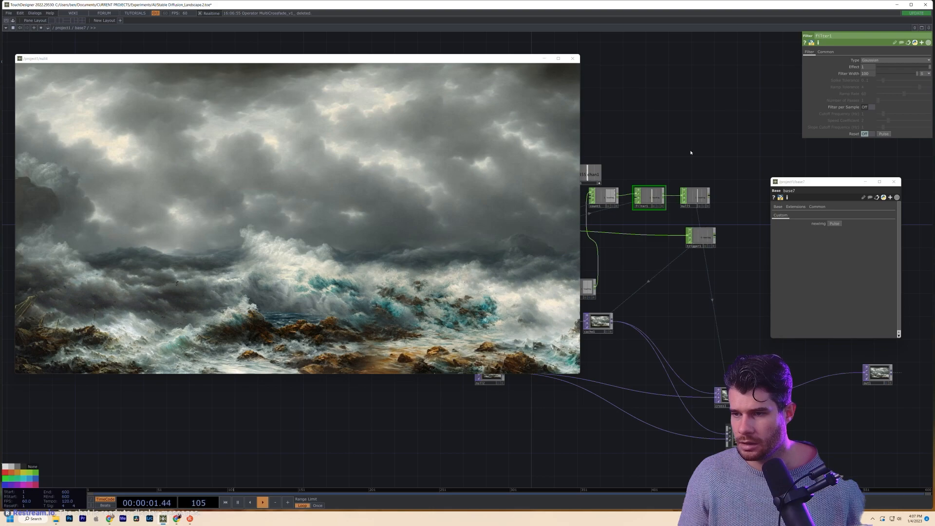
# - Link Noise_Crossfade's CrossFade to null5's loading channel and move it above cross1
pyautogui.click(740, 436)
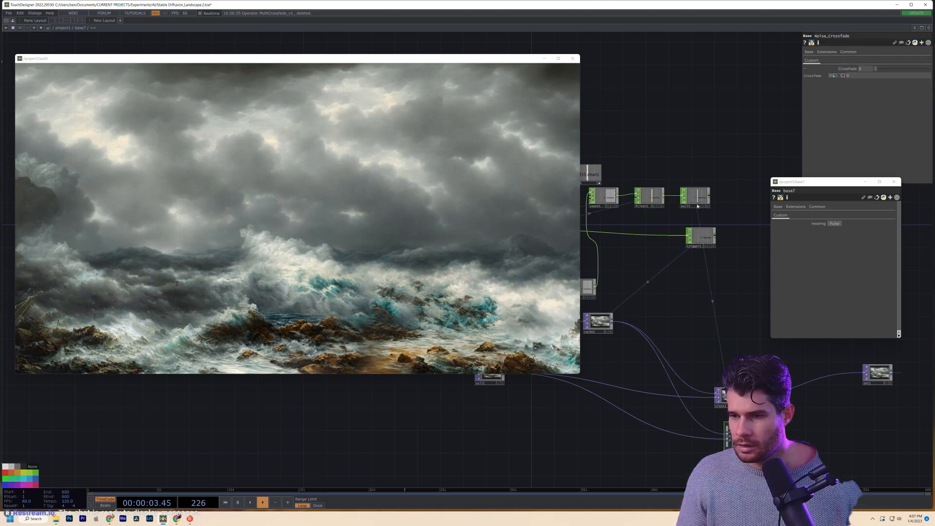
pyautogui.moveTo(707, 206); pyautogui.dragTo(866, 71)
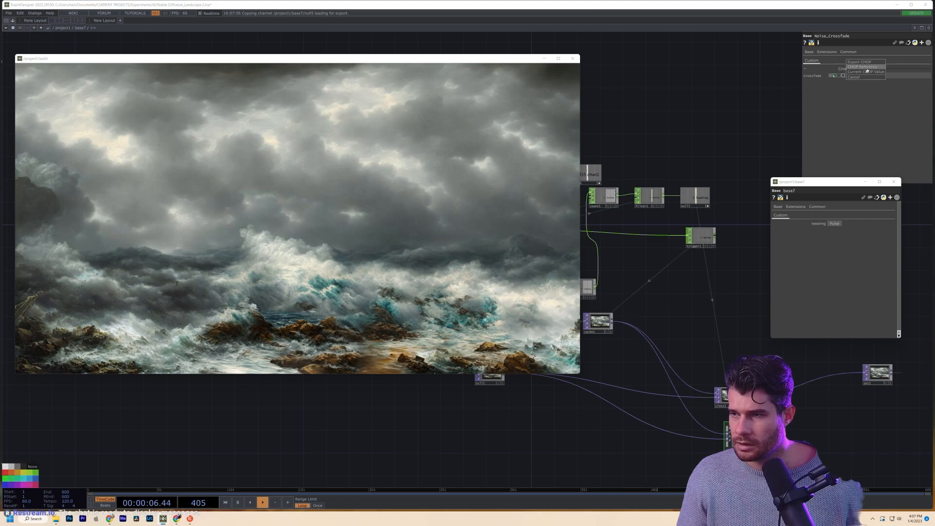
pyautogui.click(862, 67)
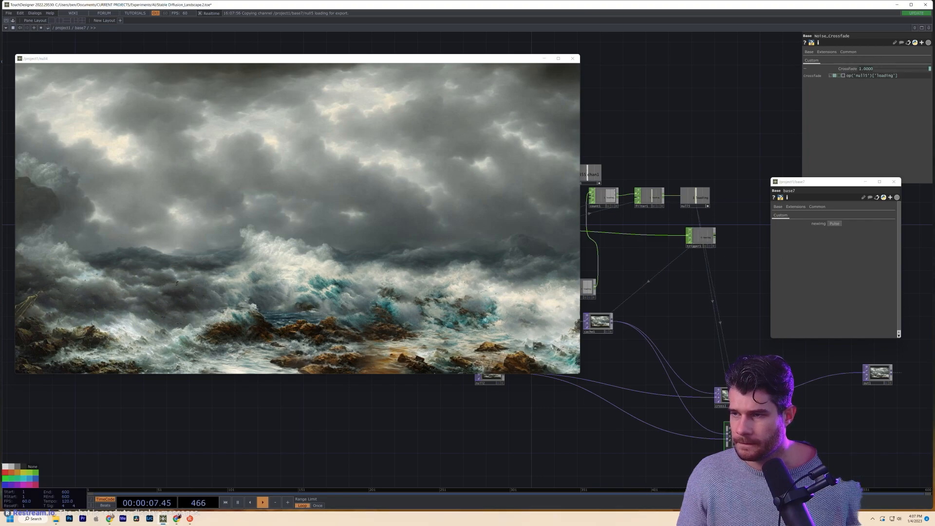
pyautogui.scroll(3, 778, 404)
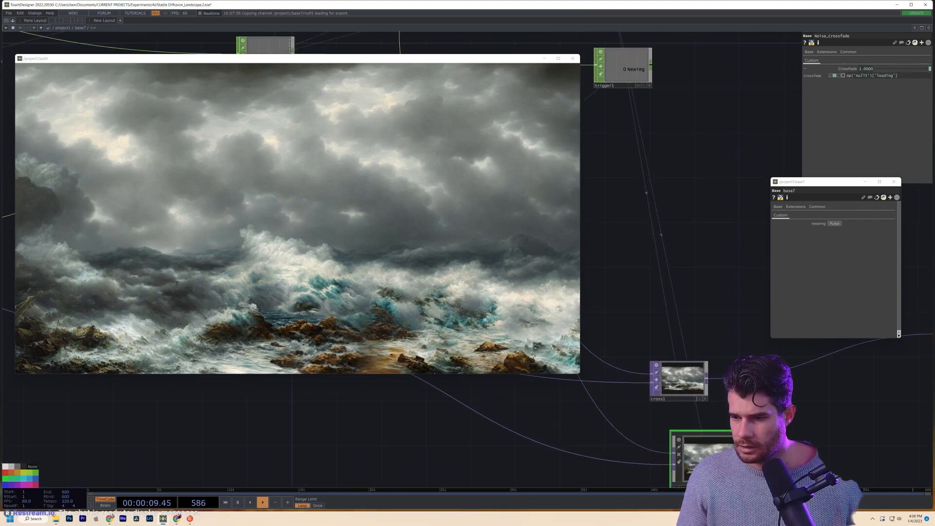
pyautogui.moveTo(701, 446); pyautogui.dragTo(679, 289)
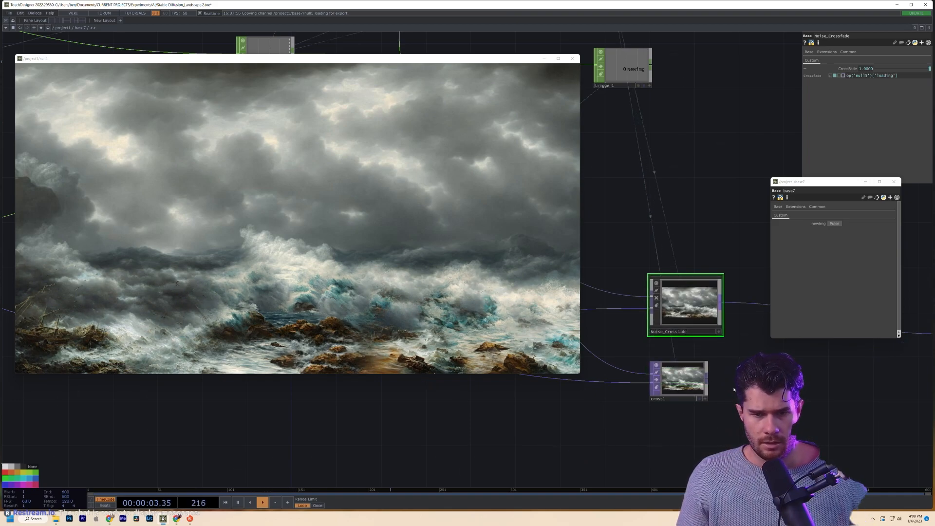
# - Inside Noise_Crossfade, add and then delete a blur operator, and inspect noise1
pyautogui.press('i')
pyautogui.click(659, 389)
pyautogui.press('Tab')
pyautogui.press('u')
pyautogui.scroll(-2, 682, 302)
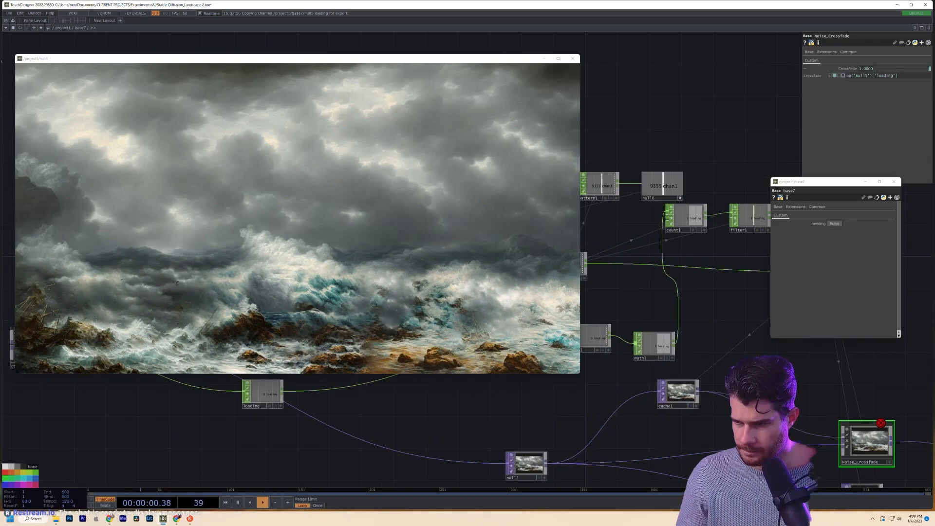
pyautogui.press('i')
pyautogui.scroll(3, 669, 331)
pyautogui.scroll(-4, 669, 340)
pyautogui.press('Tab')
pyautogui.click(402, 362)
pyautogui.scroll(4, 614, 384)
pyautogui.scroll(-3, 668, 416)
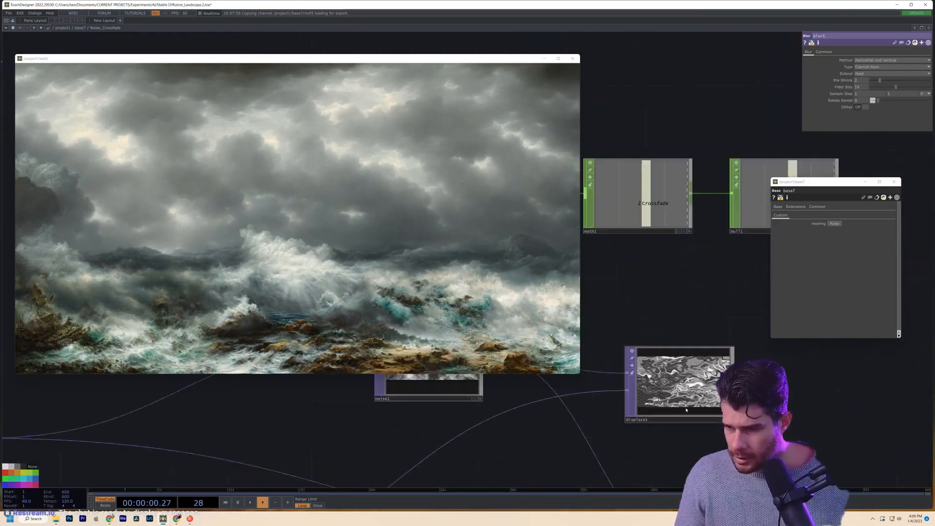
pyautogui.press('Delete')
pyautogui.click(668, 417)
pyautogui.scroll(3, 681, 370)
pyautogui.scroll(-3, 633, 312)
pyautogui.click(632, 380)
pyautogui.scroll(4, 633, 379)
# - Return to base7, resize the null4 viewer, and select filter1
pyautogui.press('u')
pyautogui.scroll(-4, 604, 421)
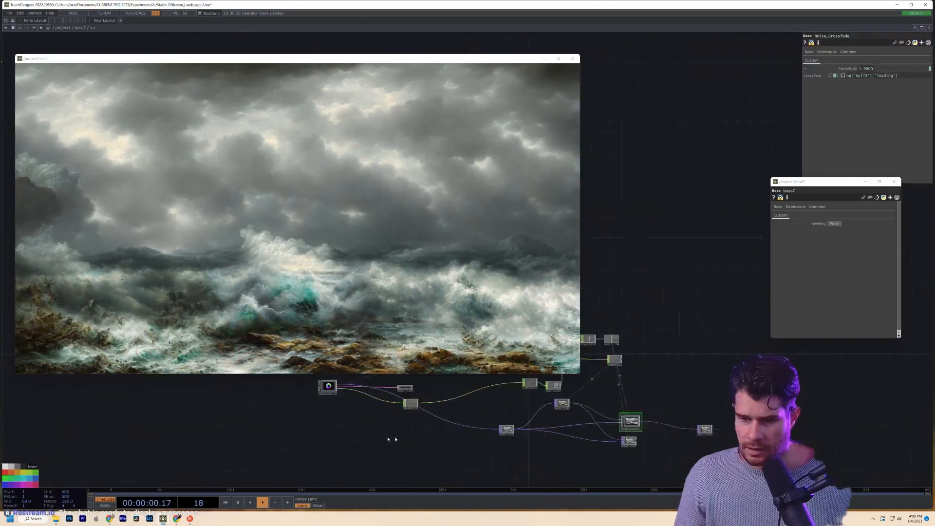
pyautogui.scroll(10, 649, 453)
pyautogui.scroll(-6, 647, 450)
pyautogui.scroll(6, 645, 423)
pyautogui.scroll(-8, 645, 423)
pyautogui.moveTo(581, 301); pyautogui.dragTo(386, 243)
pyautogui.click(442, 246)
pyautogui.moveTo(633, 370); pyautogui.dragTo(632, 307)
pyautogui.moveTo(387, 244); pyautogui.dragTo(641, 351)
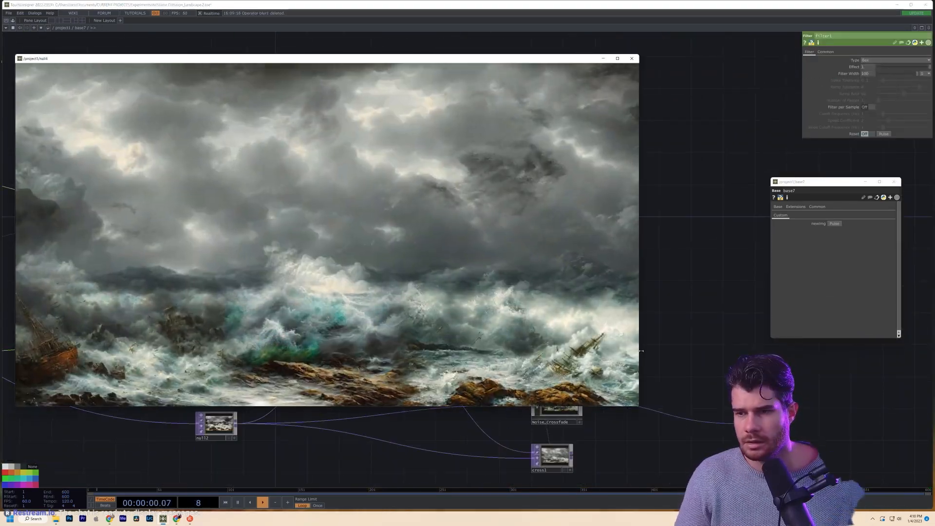
# - Nudge the null4 viewer and look over the Noise_Crossfade and base7 operators
pyautogui.moveTo(429, 59); pyautogui.dragTo(440, 53)
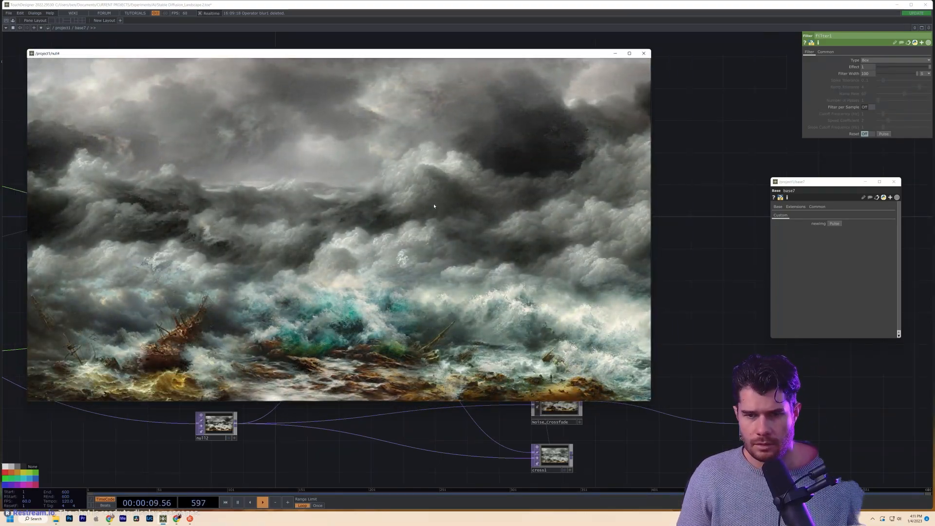
pyautogui.scroll(10, 557, 411)
pyautogui.scroll(3, 693, 419)
pyautogui.moveTo(714, 321); pyautogui.dragTo(811, 368)
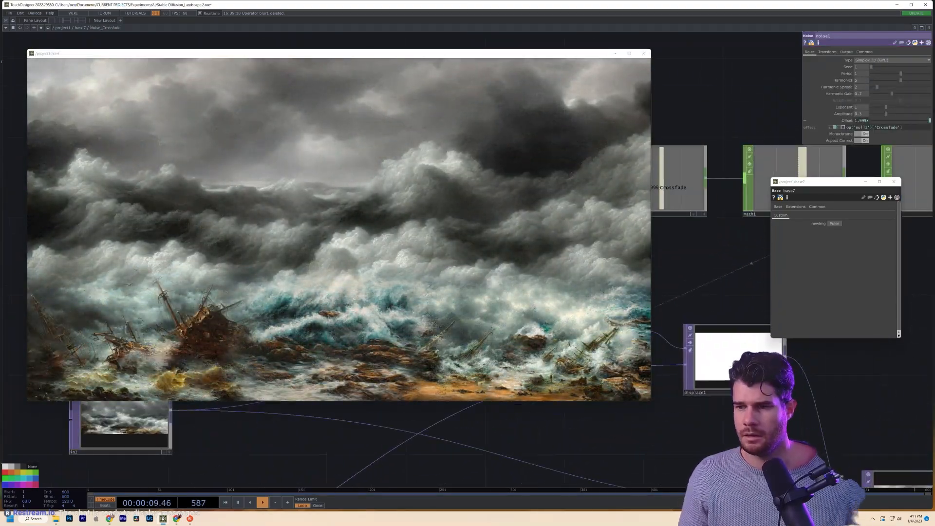
pyautogui.scroll(-5, 632, 486)
pyautogui.click(631, 449)
pyautogui.click(715, 354)
pyautogui.scroll(-5, 637, 461)
# - Zoom out to project1 and inspect computerender's prompt settings
pyautogui.click(296, 428)
pyautogui.scroll(4, 176, 454)
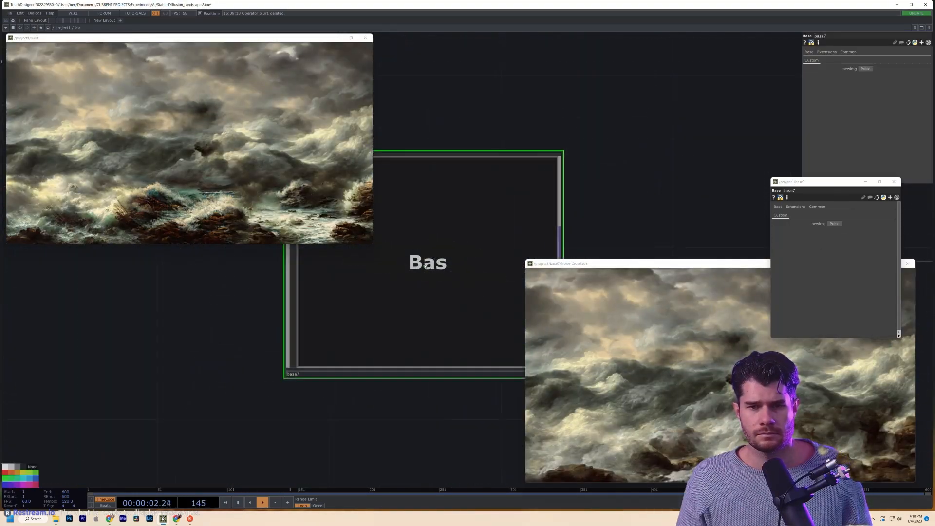
pyautogui.scroll(-5, 425, 265)
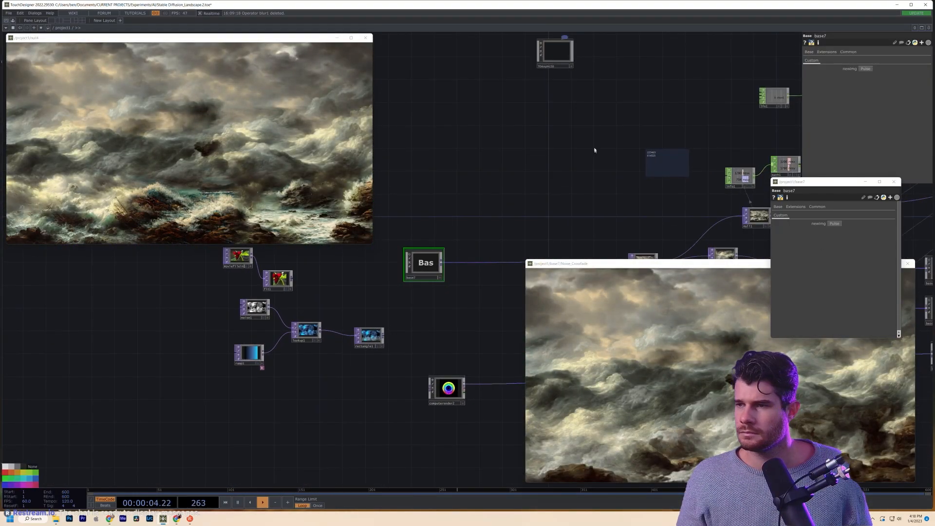
pyautogui.scroll(5, 407, 253)
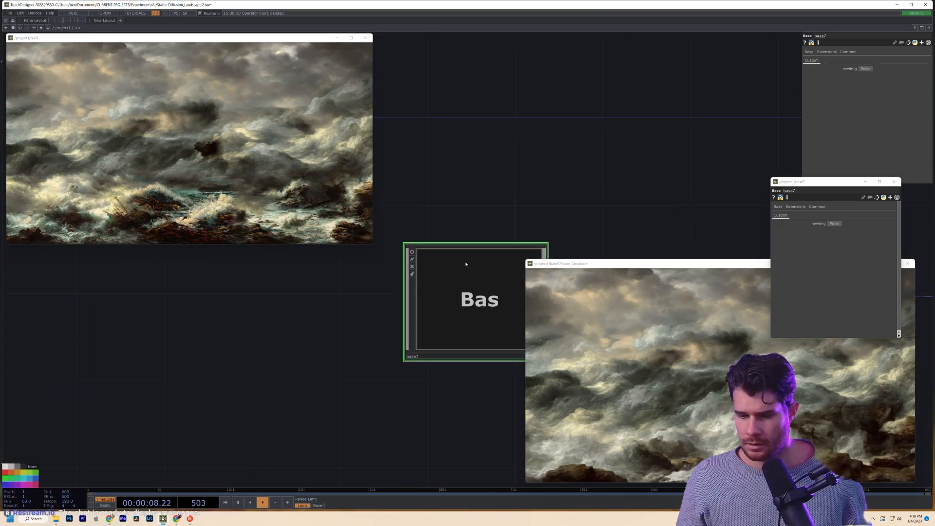
pyautogui.scroll(-5, 468, 271)
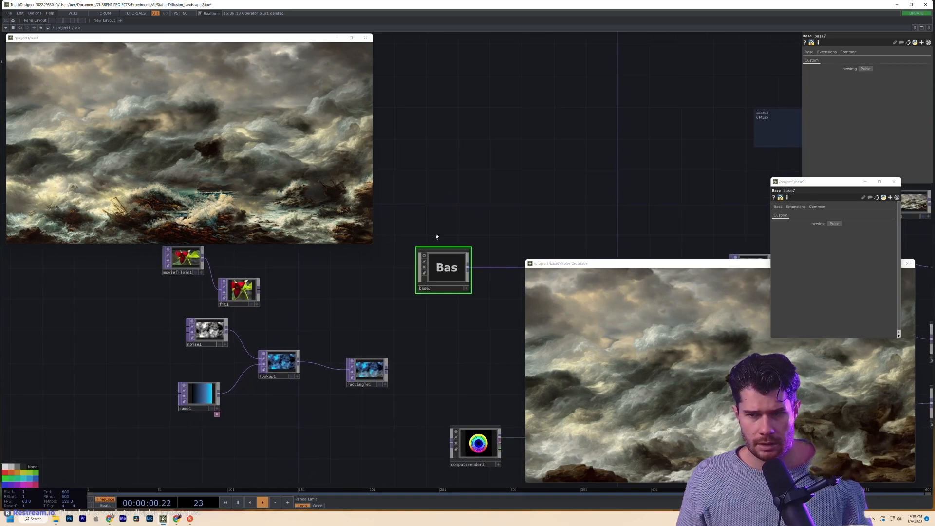
pyautogui.moveTo(445, 337); pyautogui.dragTo(352, 349)
pyautogui.scroll(5, 348, 289)
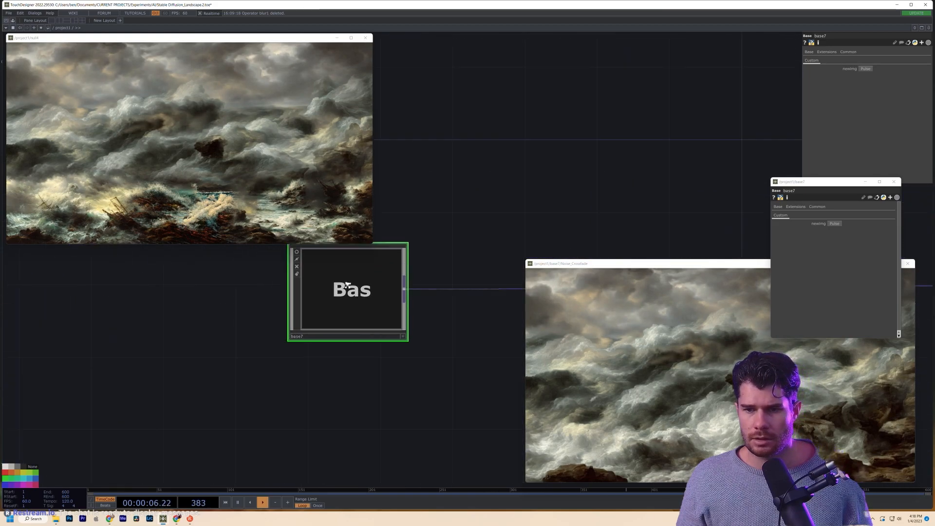
pyautogui.moveTo(313, 311); pyautogui.dragTo(336, 372)
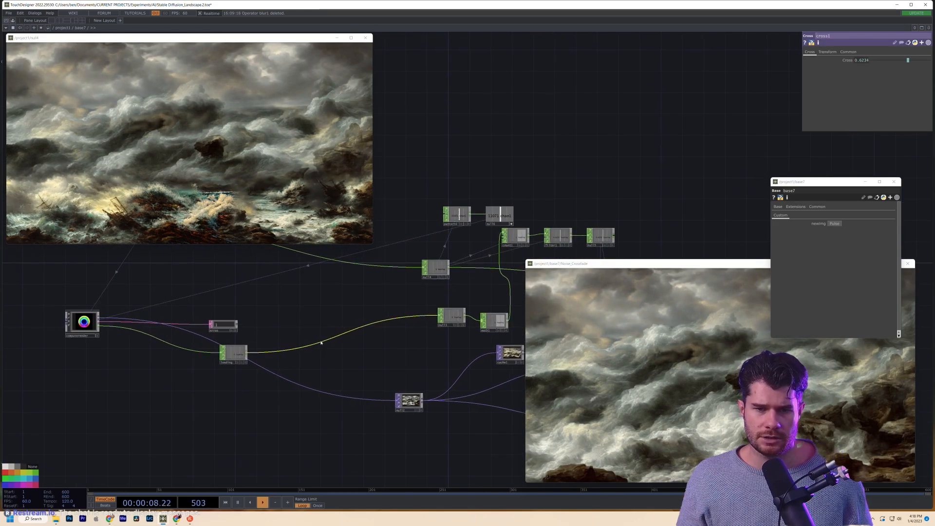
pyautogui.click(85, 323)
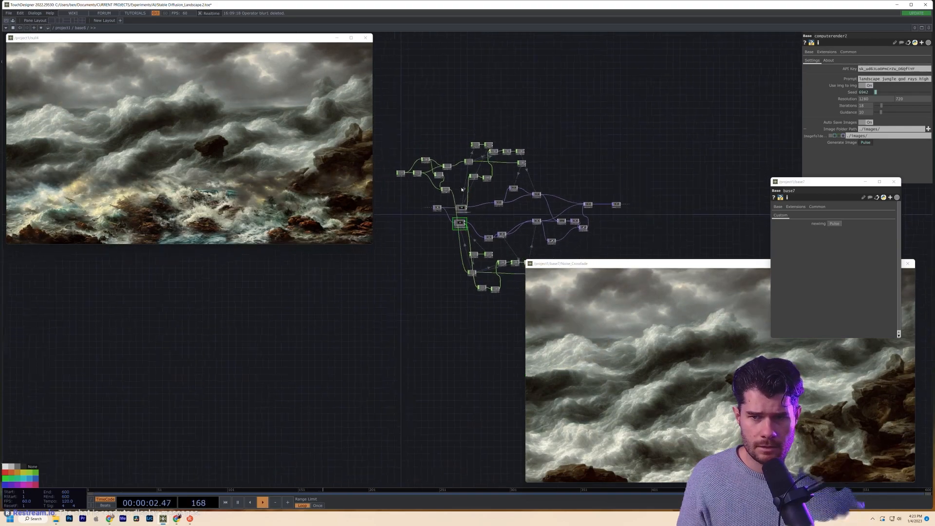
pyautogui.scroll(5, 459, 187)
pyautogui.scroll(-8, 460, 187)
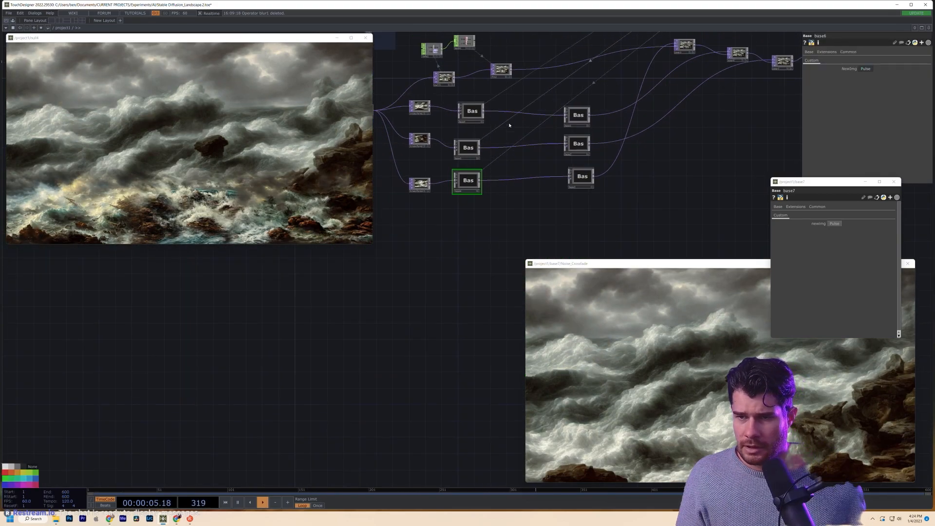
# - Enter base4 and frame null2's jungle god-rays image for inspection
pyautogui.moveTo(504, 129); pyautogui.dragTo(503, 159)
pyautogui.scroll(-4, 500, 161)
pyautogui.scroll(4, 501, 162)
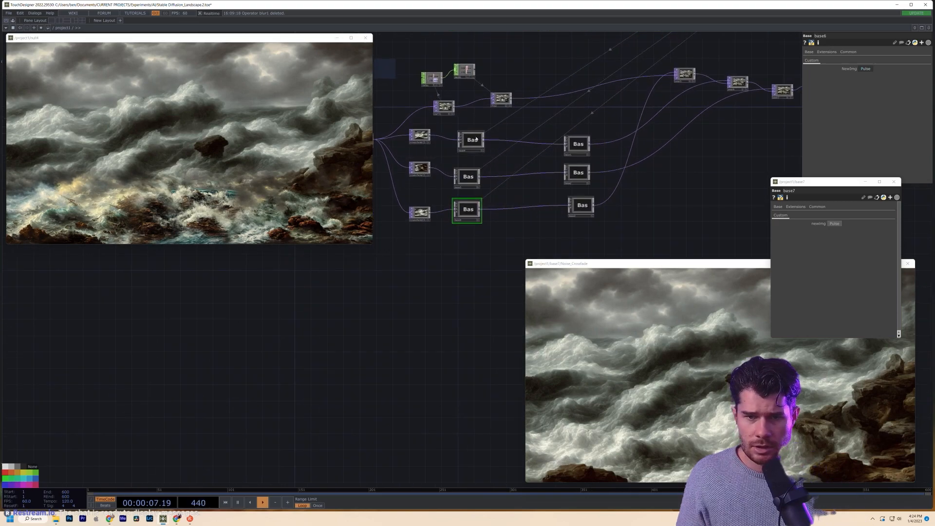
pyautogui.doubleClick(472, 139)
pyautogui.moveTo(432, 240); pyautogui.dragTo(542, 238)
pyautogui.scroll(10, 477, 222)
pyautogui.scroll(-10, 495, 211)
pyautogui.moveTo(420, 302); pyautogui.dragTo(439, 288)
pyautogui.moveTo(456, 203); pyautogui.dragTo(422, 307)
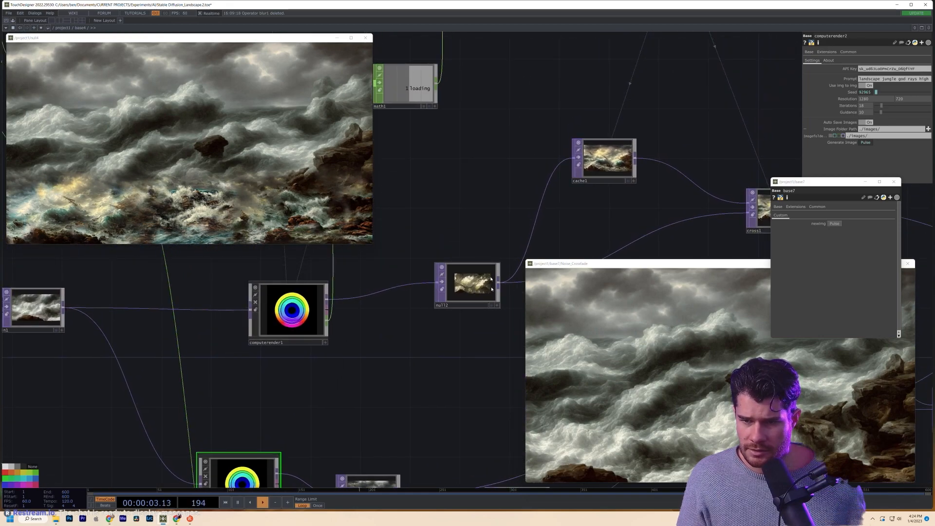
pyautogui.scroll(7, 488, 293)
pyautogui.scroll(4, 410, 289)
pyautogui.scroll(5, 459, 222)
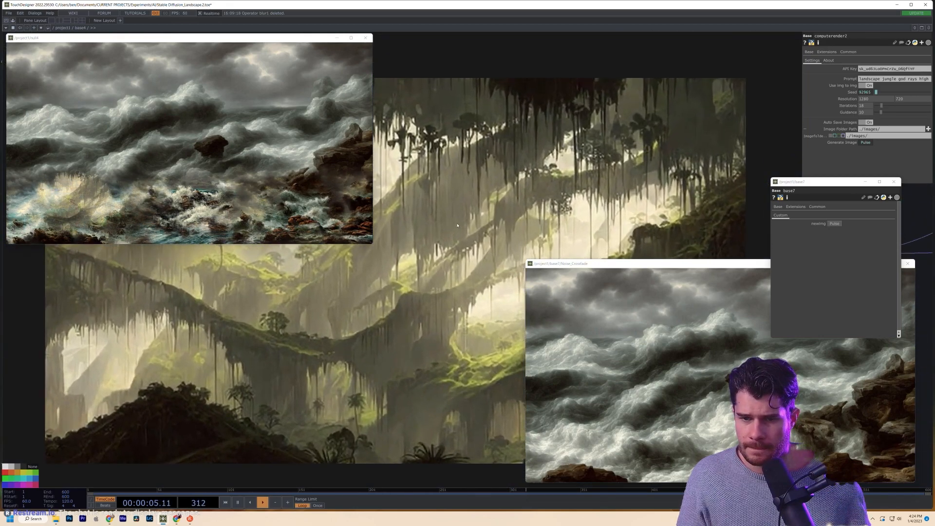
pyautogui.scroll(-5, 458, 221)
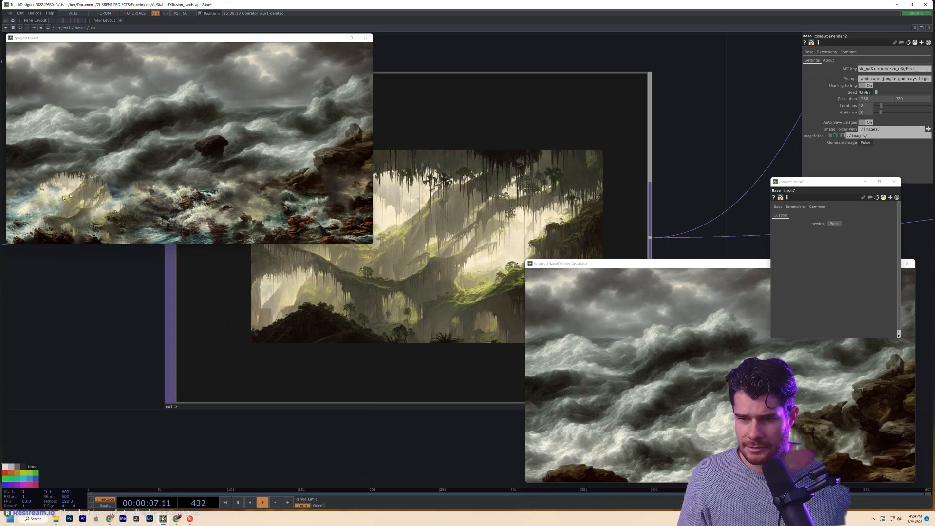
pyautogui.moveTo(115, 302); pyautogui.dragTo(81, 349)
pyautogui.moveTo(81, 348); pyautogui.dragTo(90, 339, button='middle')
pyautogui.scroll(-10, 90, 339)
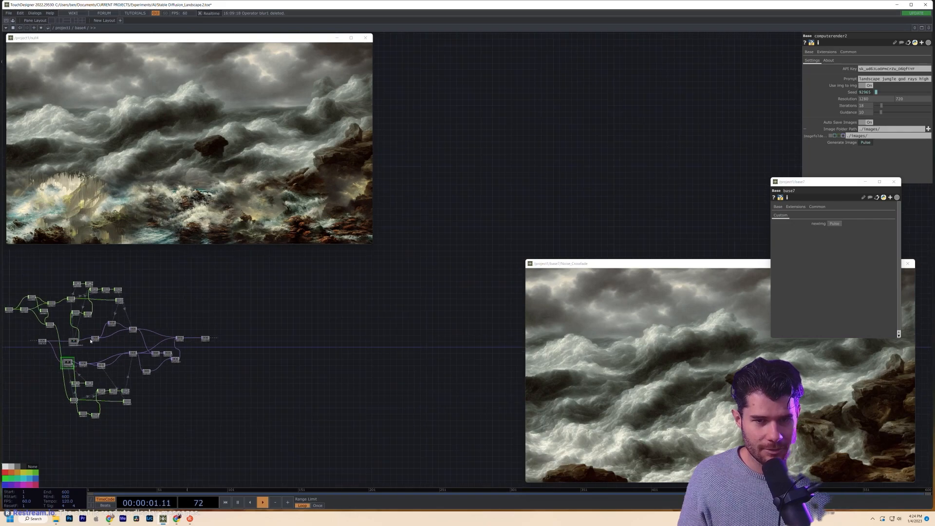
pyautogui.scroll(6, 89, 339)
pyautogui.scroll(-5, 90, 339)
# - Pan the /project1 network over to the base7 component
pyautogui.moveTo(288, 325); pyautogui.dragTo(540, 357)
pyautogui.scroll(-5, 276, 334)
pyautogui.scroll(5, 205, 339)
pyautogui.scroll(-6, 204, 340)
pyautogui.moveTo(214, 325); pyautogui.dragTo(535, 324)
pyautogui.scroll(5, 362, 376)
pyautogui.moveTo(403, 375); pyautogui.dragTo(284, 411)
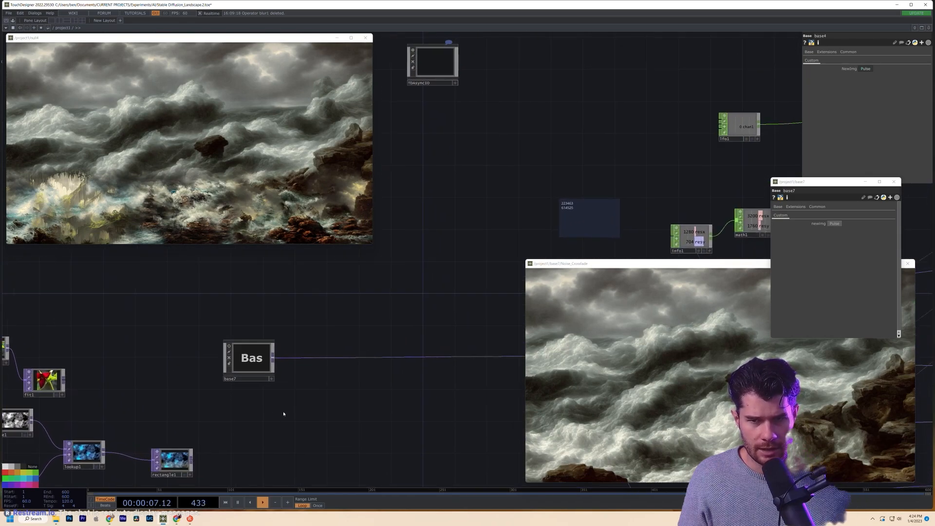
pyautogui.scroll(8, 250, 359)
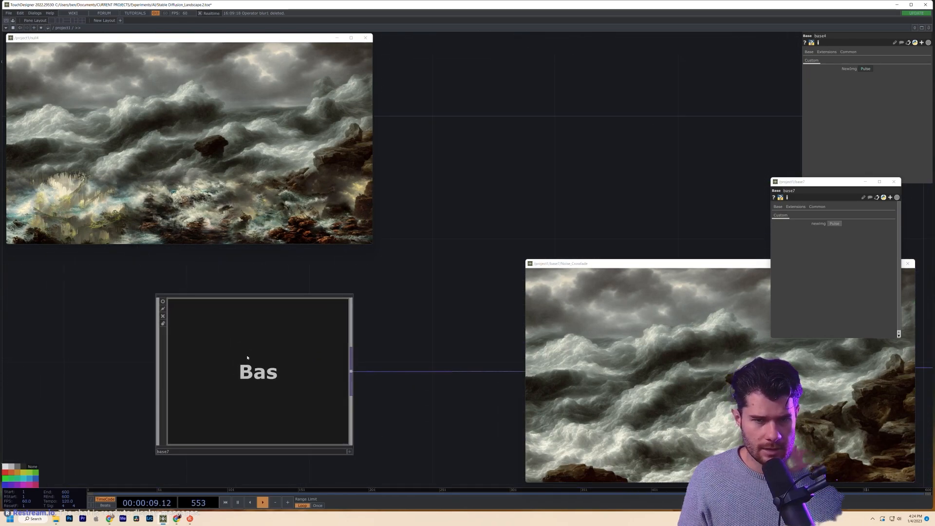
pyautogui.scroll(-4, 273, 347)
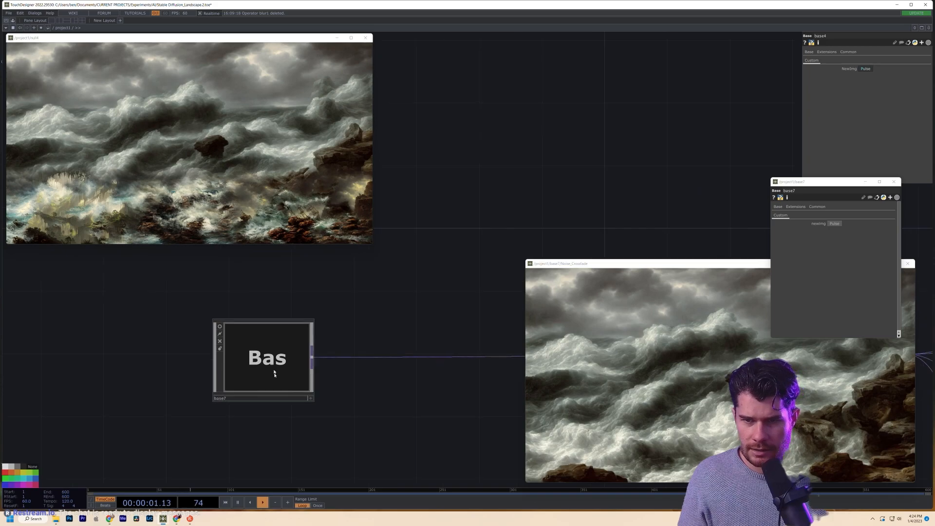
# - Enter base7 and pulse newImg to render a fresh jungle image with seed 70005
pyautogui.doubleClick(274, 372)
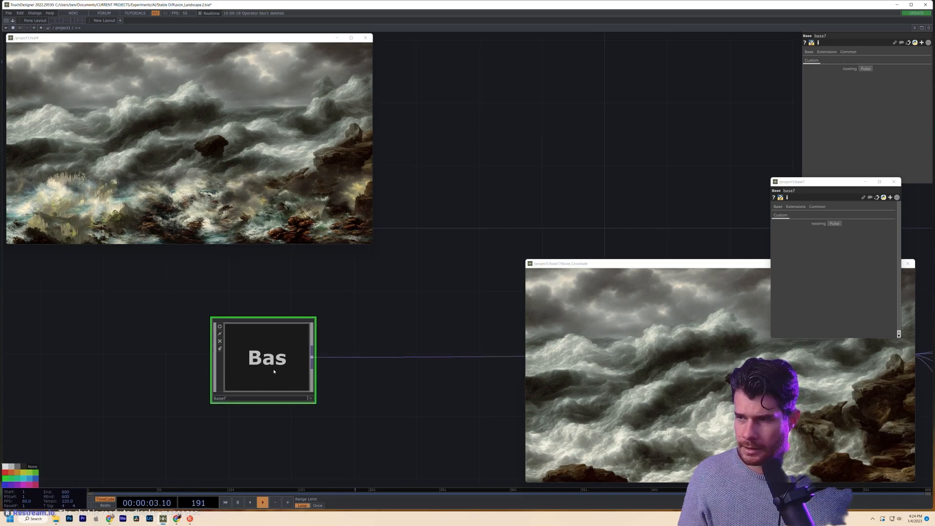
pyautogui.click(832, 226)
pyautogui.scroll(6, 395, 337)
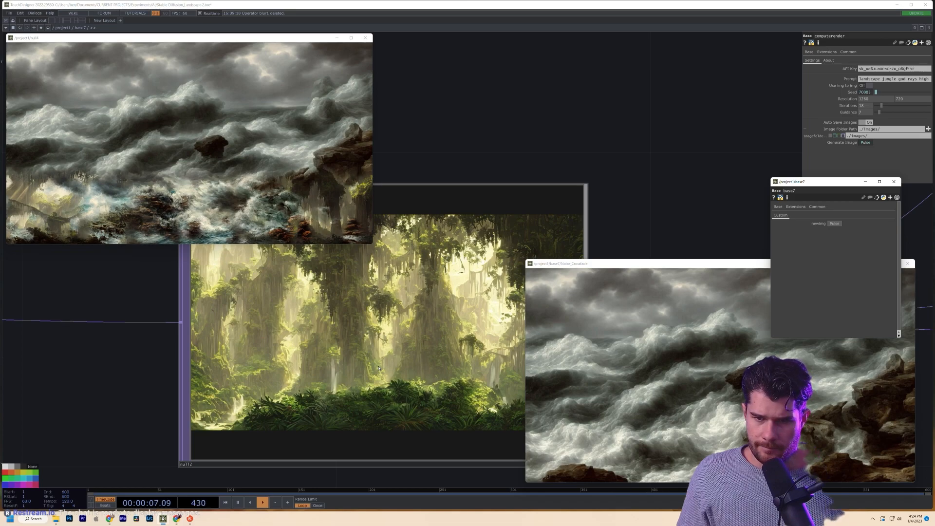
pyautogui.scroll(4, 289, 367)
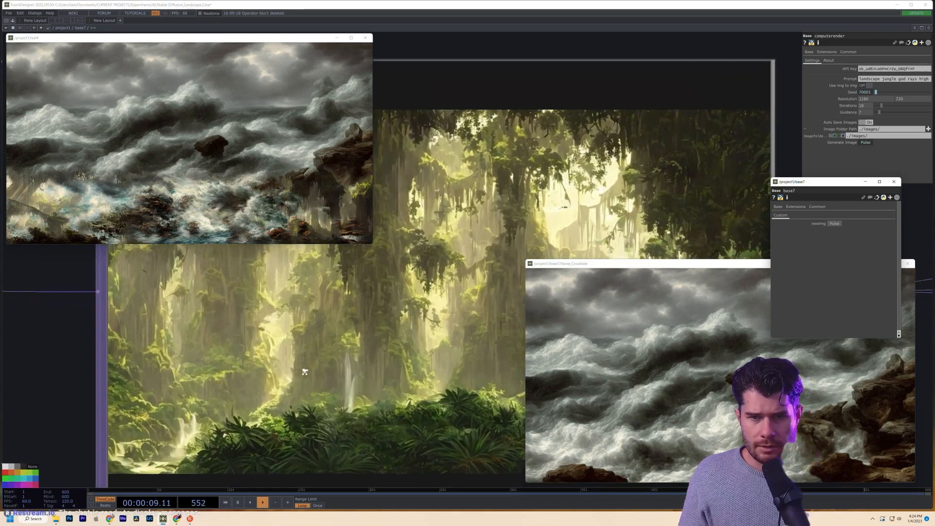
pyautogui.scroll(-4, 309, 381)
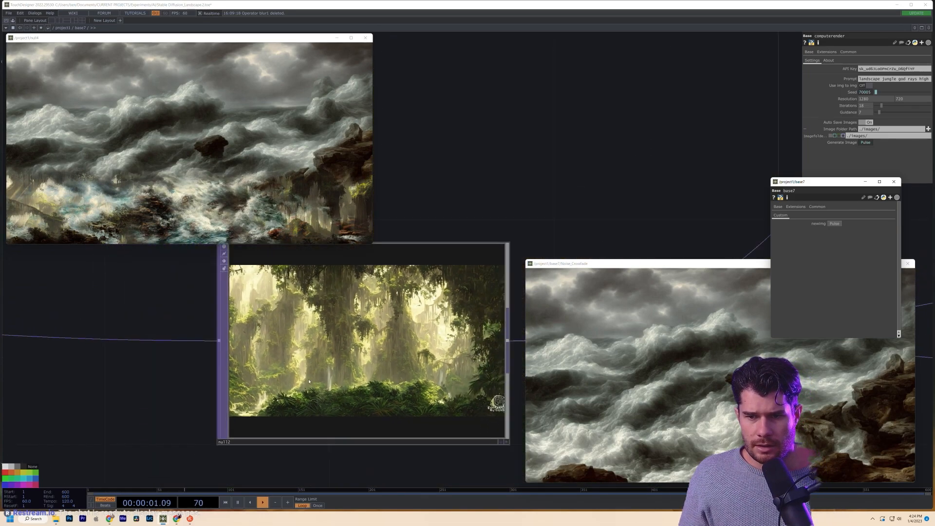
pyautogui.scroll(2, 373, 391)
pyautogui.scroll(-2, 373, 391)
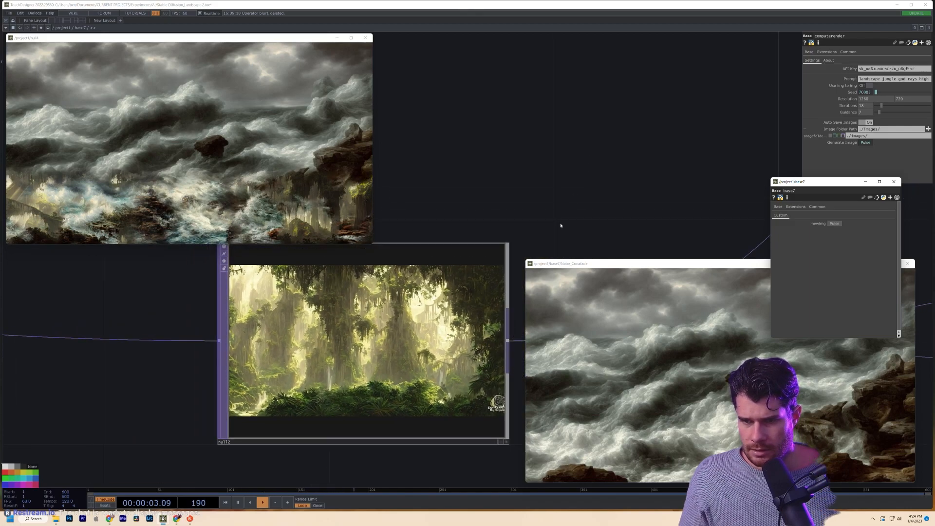
# - Move null12 out of view and enlarge the null4 crossfade viewer to fill most of the screen
pyautogui.moveTo(556, 209); pyautogui.dragTo(510, 205)
pyautogui.moveTo(338, 351); pyautogui.dragTo(327, 350)
pyautogui.scroll(3, 327, 350)
pyautogui.scroll(-3, 327, 351)
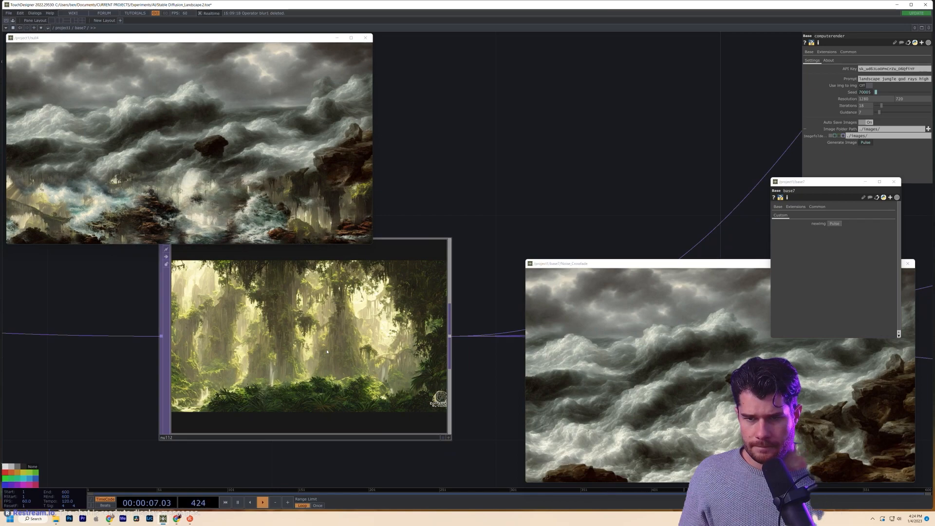
pyautogui.moveTo(422, 208); pyautogui.dragTo(223, 477)
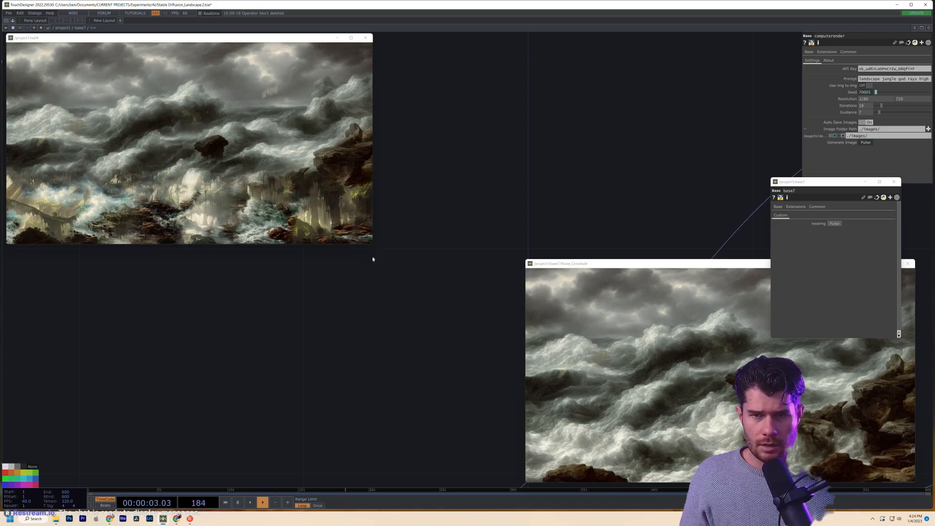
pyautogui.moveTo(370, 245); pyautogui.dragTo(654, 473)
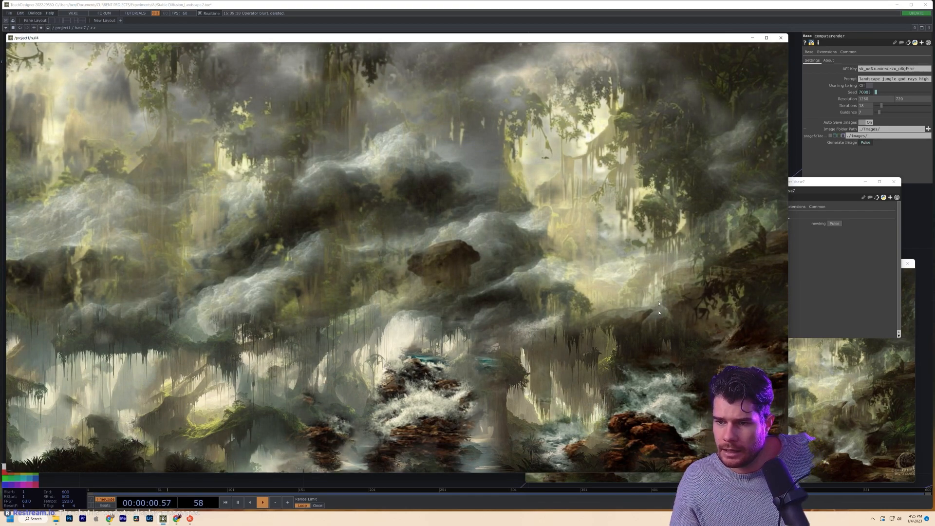
# - Shrink the null4 output viewer and reposition it by its title bar
pyautogui.click(372, 482)
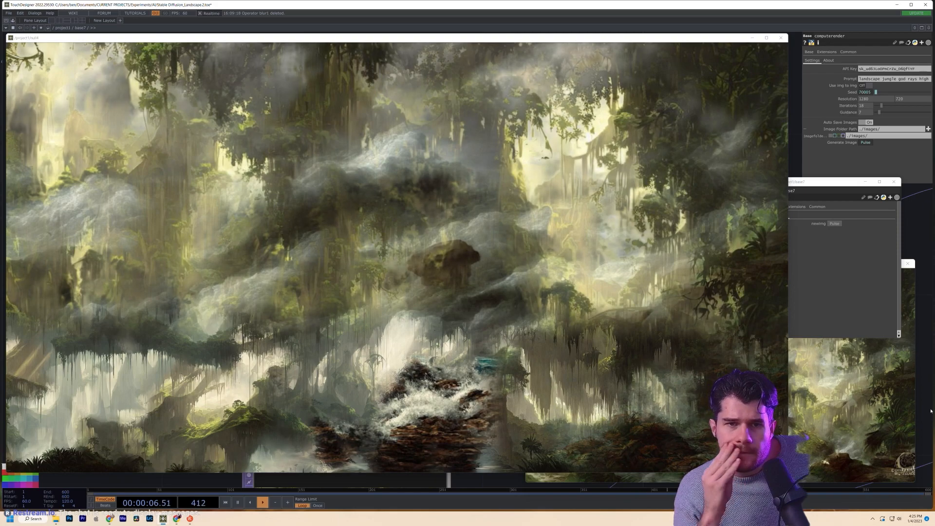
pyautogui.click(395, 396)
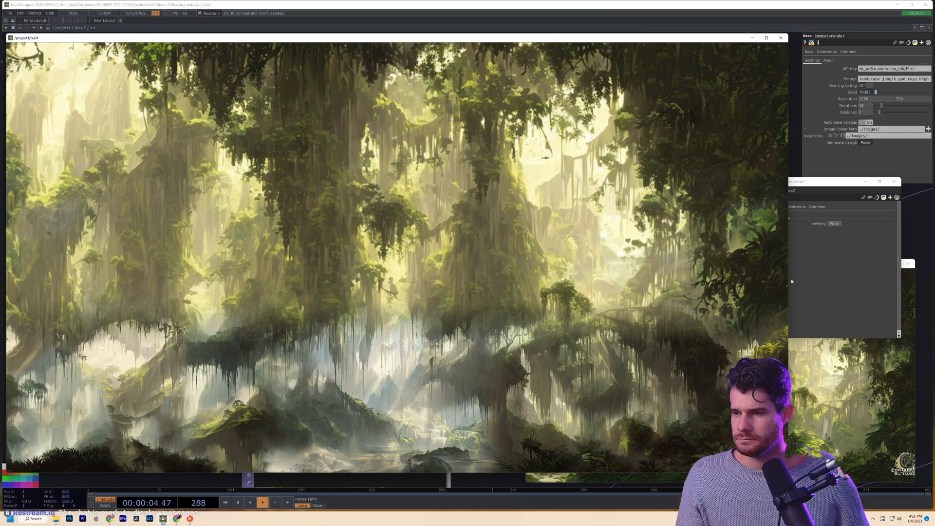
pyautogui.moveTo(792, 280); pyautogui.dragTo(626, 279)
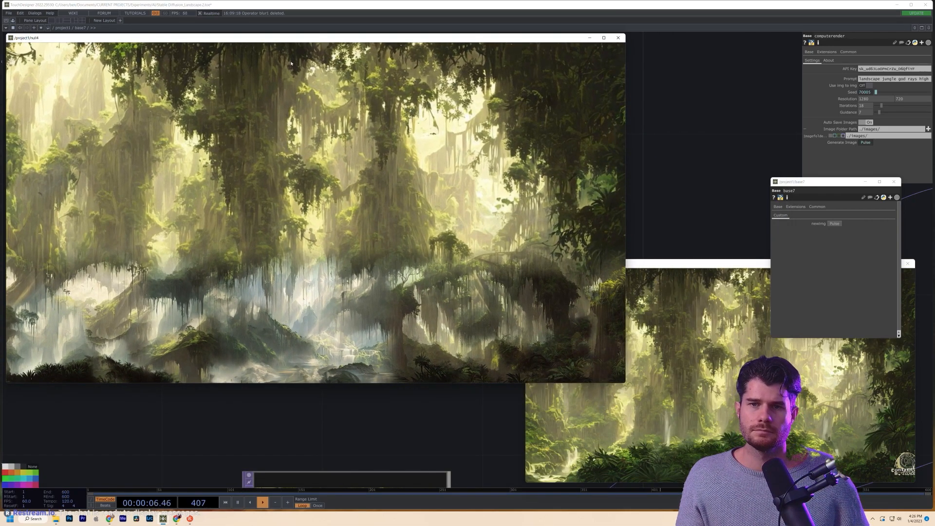
pyautogui.moveTo(277, 42); pyautogui.dragTo(314, 41)
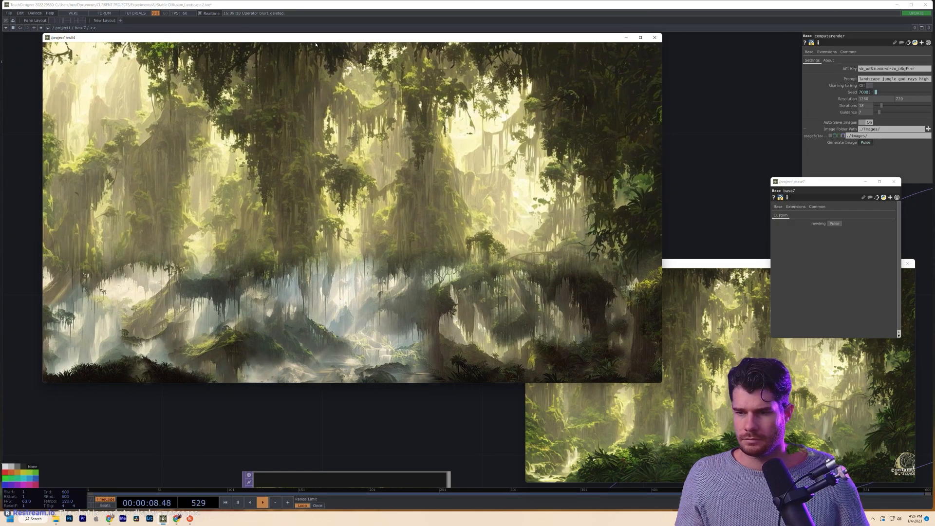
# - Pan and zoom the network past math1 to the computerender node
pyautogui.moveTo(460, 395); pyautogui.dragTo(403, 486)
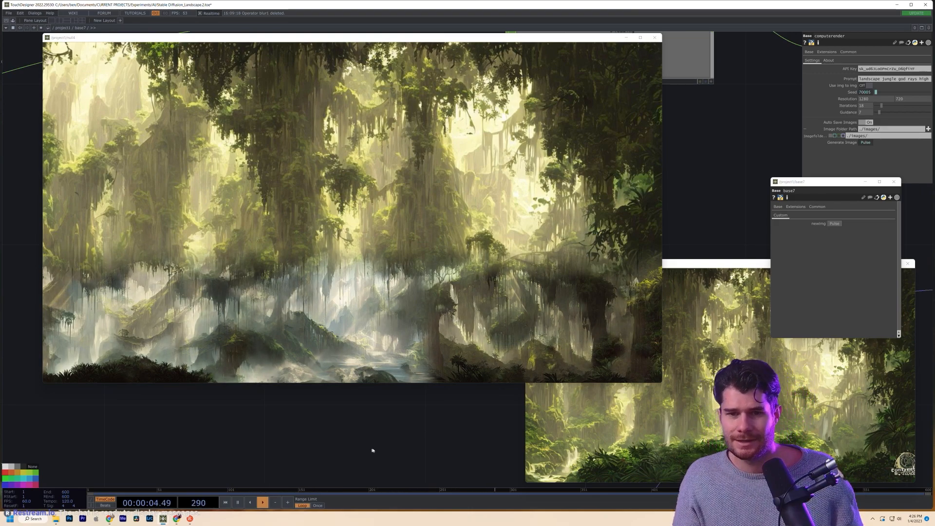
pyautogui.moveTo(372, 446); pyautogui.dragTo(316, 451)
pyautogui.scroll(-5, 316, 451)
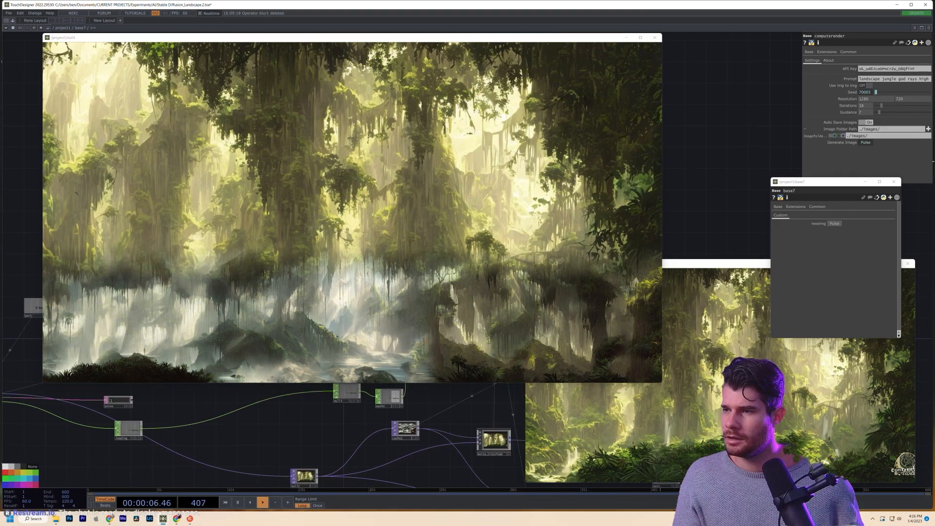
pyautogui.moveTo(310, 430); pyautogui.dragTo(445, 430)
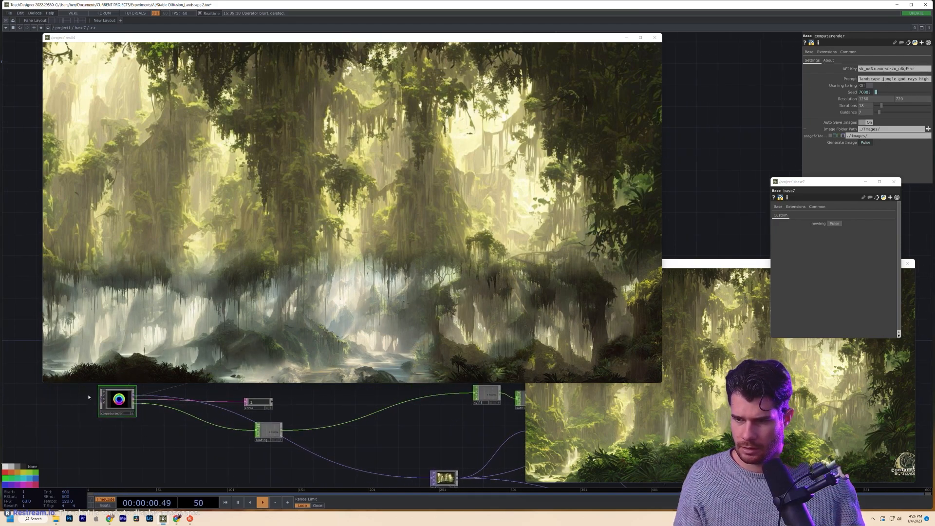
pyautogui.scroll(4, 89, 397)
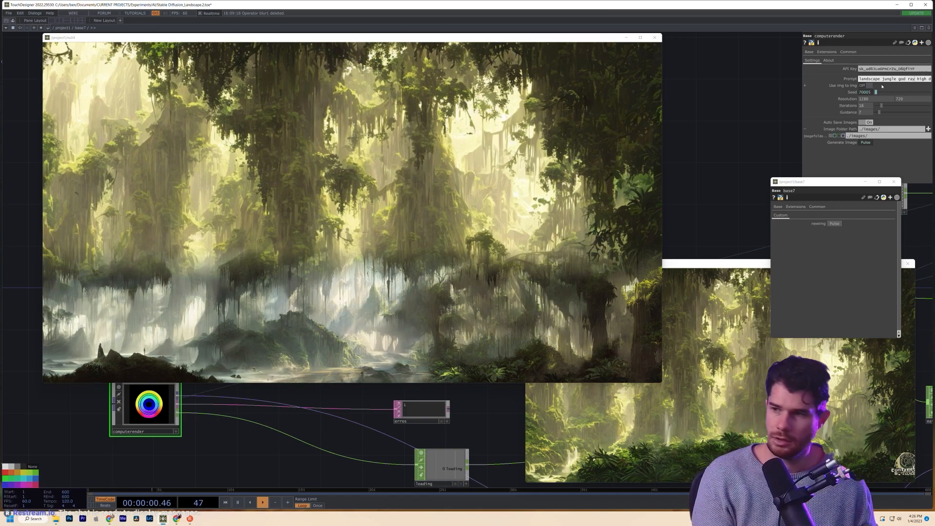
# - Replace 'god rays' with 'waterfall stream' in the prompt and pulse newImg for seed 40768
pyautogui.press('BackSpace')
pyautogui.press('BackSpace')
pyautogui.press('BackSpace')
pyautogui.press('BackSpace')
pyautogui.press('BackSpace')
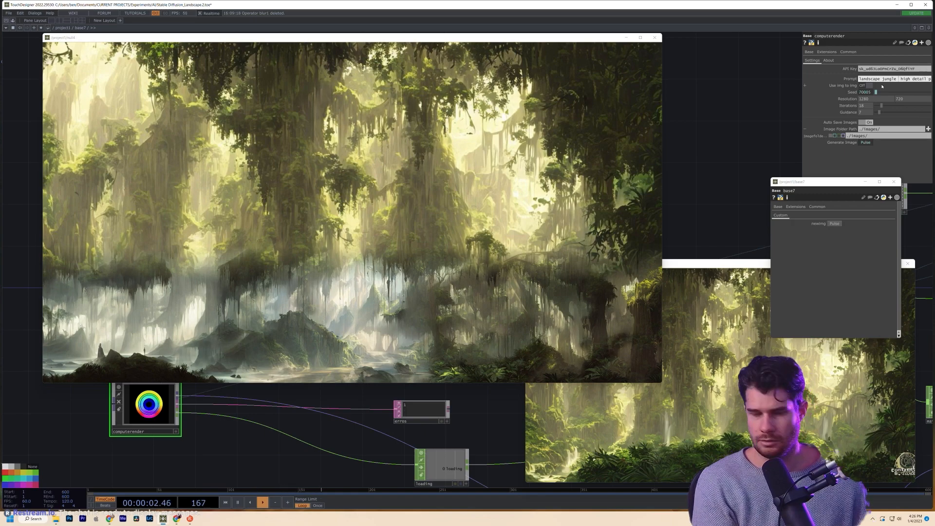
pyautogui.write('waterfall')
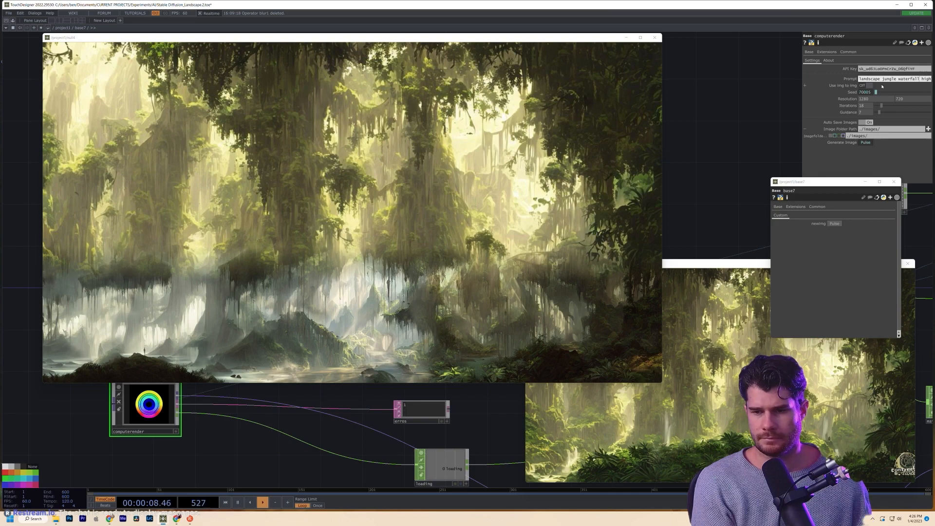
pyautogui.write('stream')
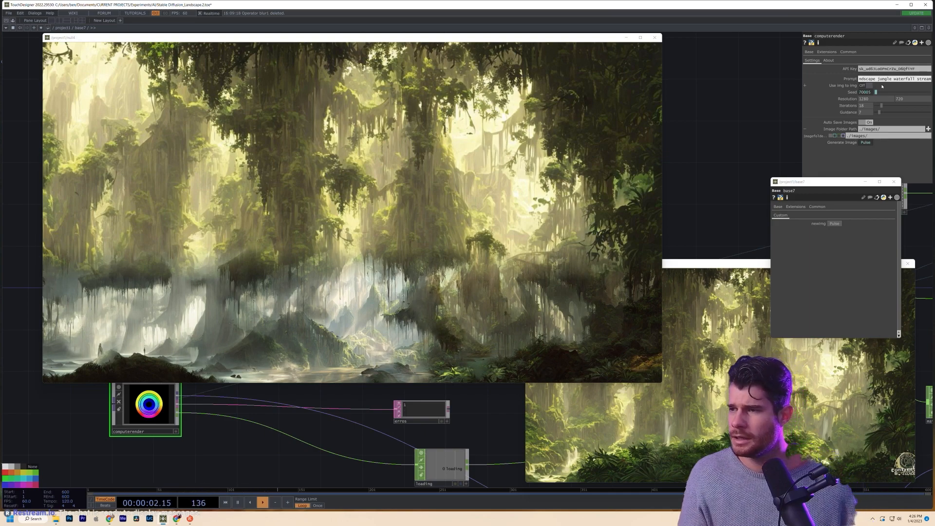
pyautogui.press('Return')
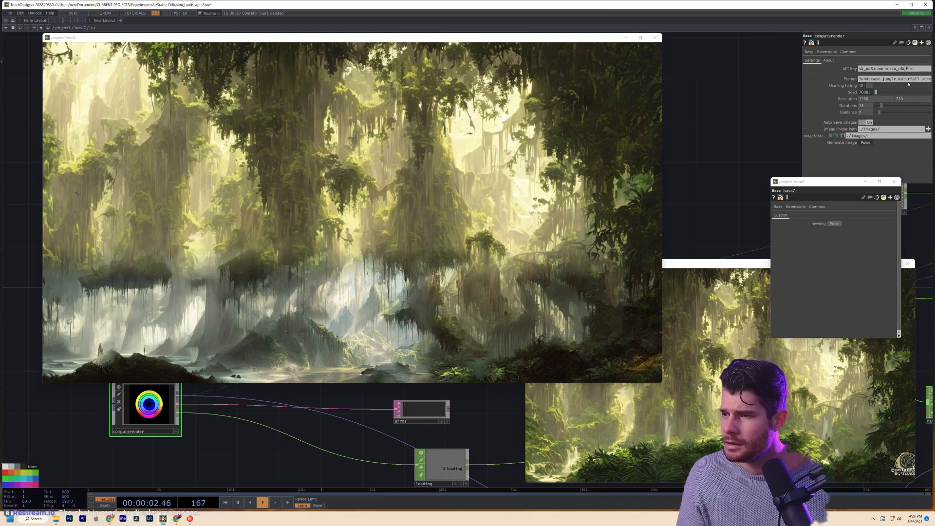
pyautogui.moveTo(906, 80); pyautogui.dragTo(932, 85)
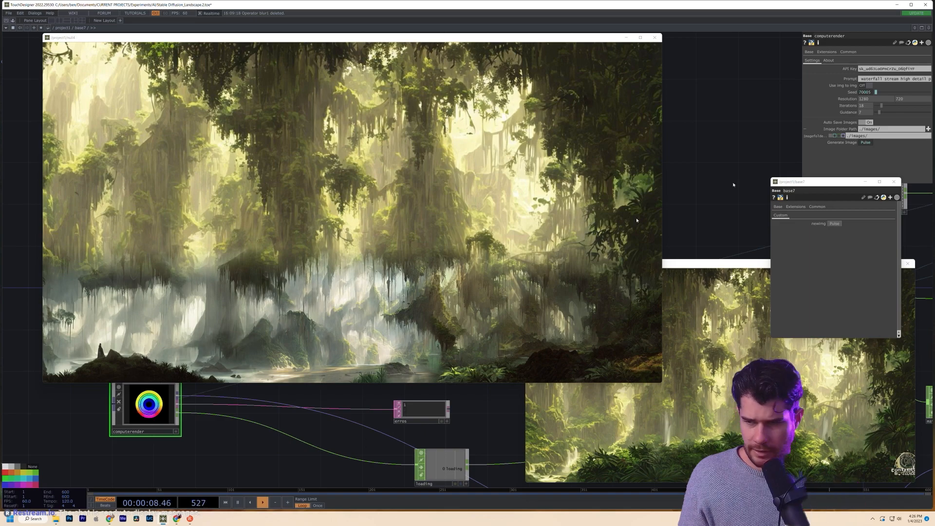
pyautogui.click(834, 224)
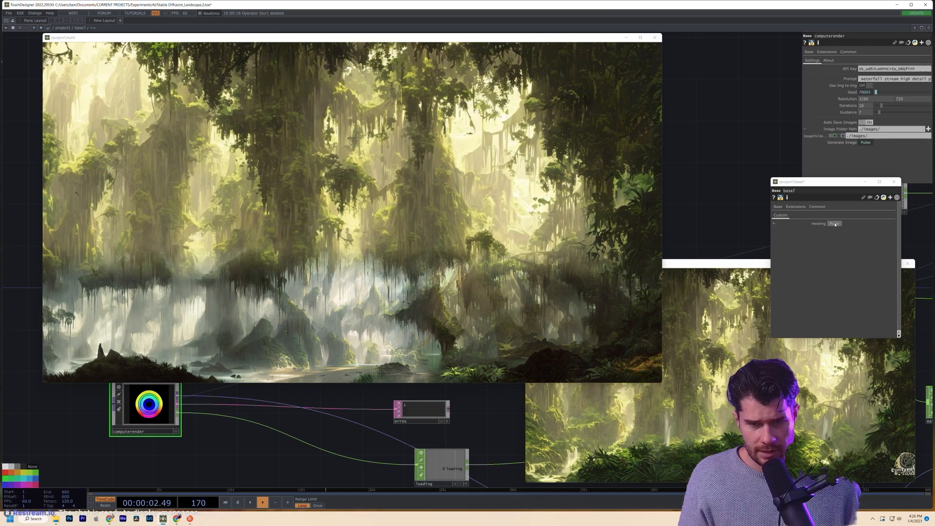
pyautogui.click(834, 224)
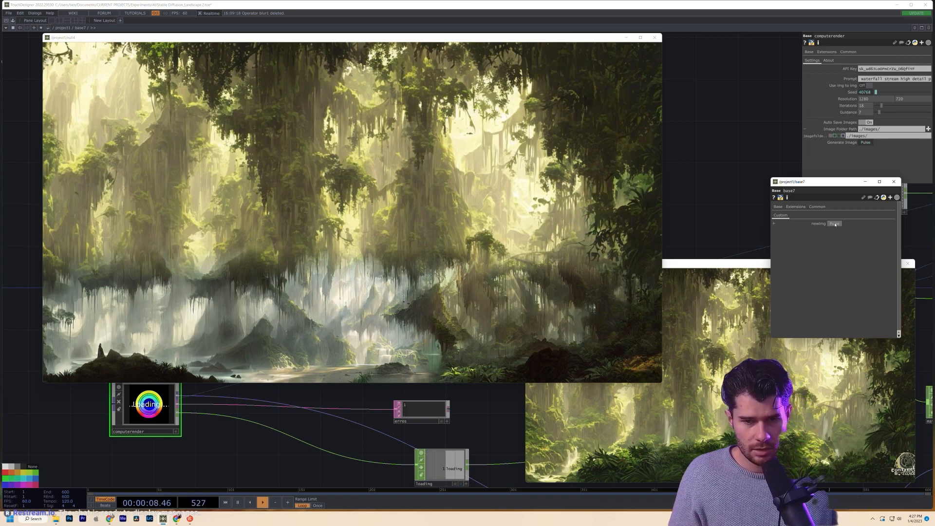
# - View null2's waterfall image in an enlarged floating viewer, then close it
pyautogui.moveTo(481, 436); pyautogui.dragTo(140, 303)
pyautogui.scroll(5, 440, 424)
pyautogui.click(440, 425)
pyautogui.rightClick(440, 425)
pyautogui.click(442, 424)
pyautogui.moveTo(460, 286); pyautogui.dragTo(301, 97)
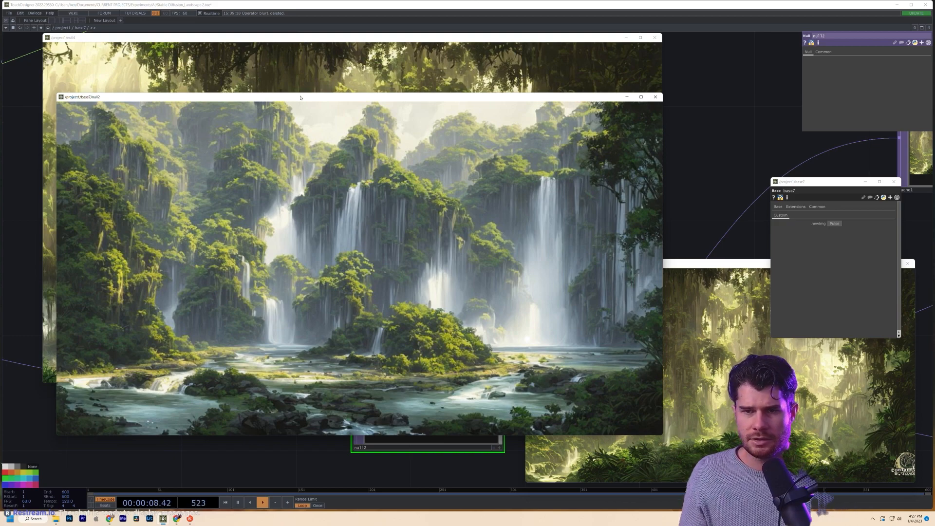
pyautogui.click(655, 97)
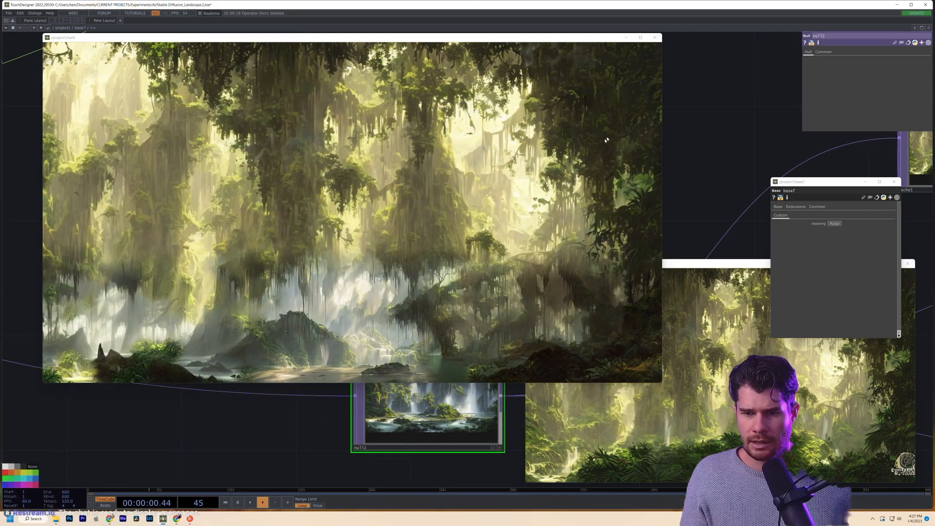
# - Zoom the null4 viewer to fit the cascading-waterfall output
pyautogui.scroll(-5, 331, 203)
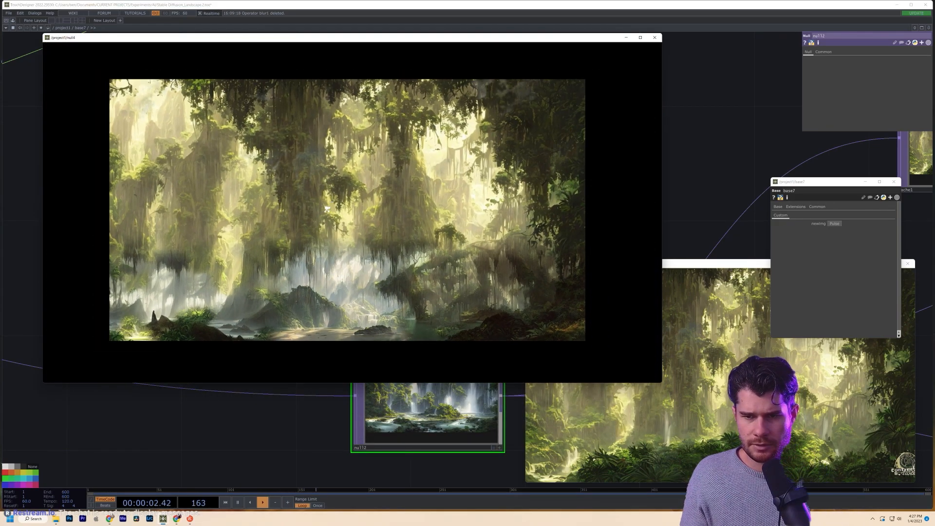
pyautogui.scroll(4, 331, 203)
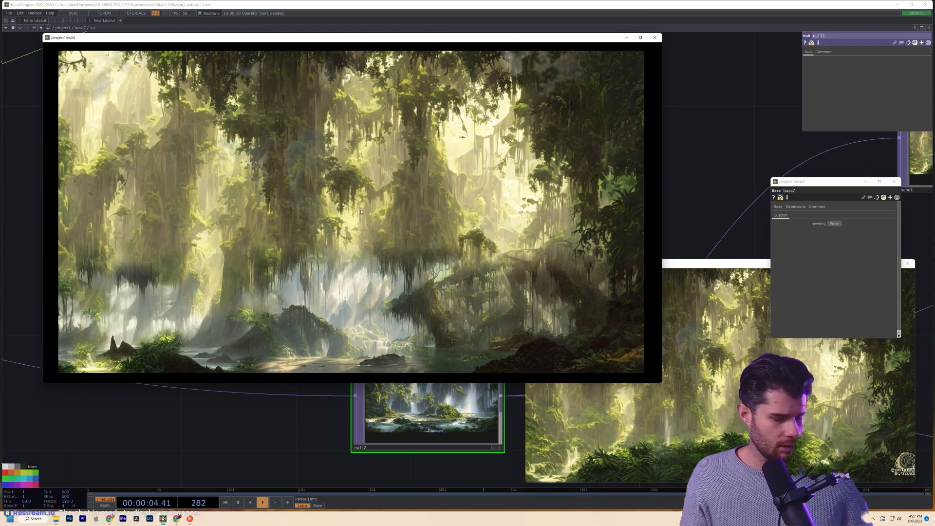
pyautogui.scroll(1, 361, 212)
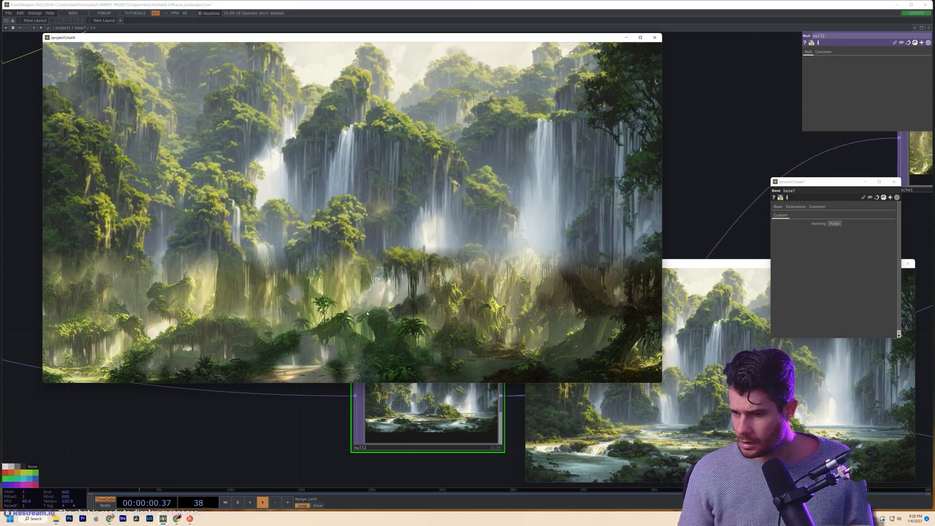
# - Place the Noise_Crossfade viewer beside the null4 viewer, with the network zoomed out behind
pyautogui.moveTo(712, 259); pyautogui.dragTo(730, 270)
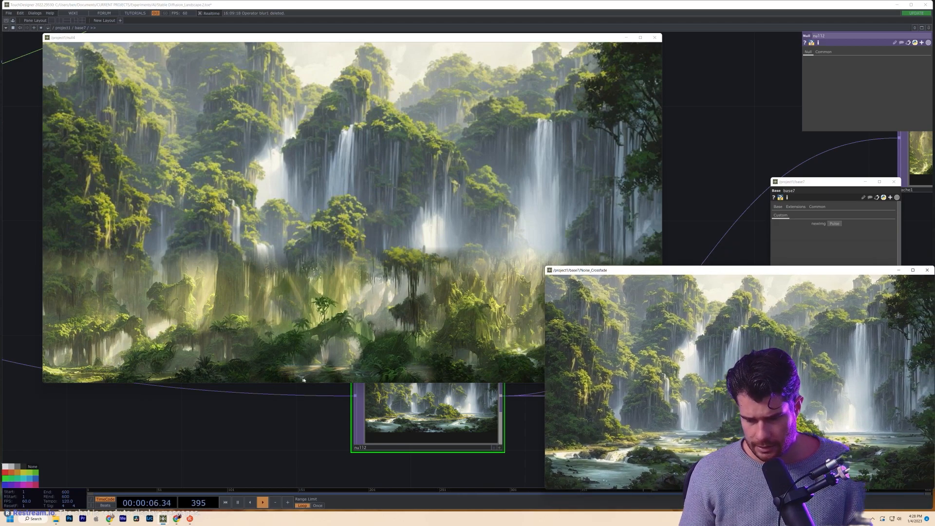
pyautogui.moveTo(755, 273)
pyautogui.mouseDown()
pyautogui.moveTo(658, 265)
pyautogui.moveTo(745, 264)
pyautogui.mouseUp()
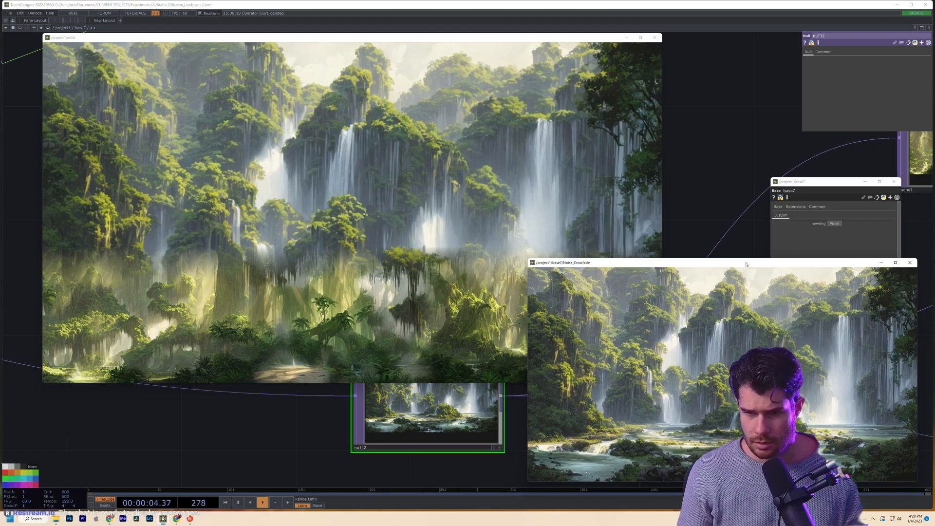
pyautogui.click(477, 258)
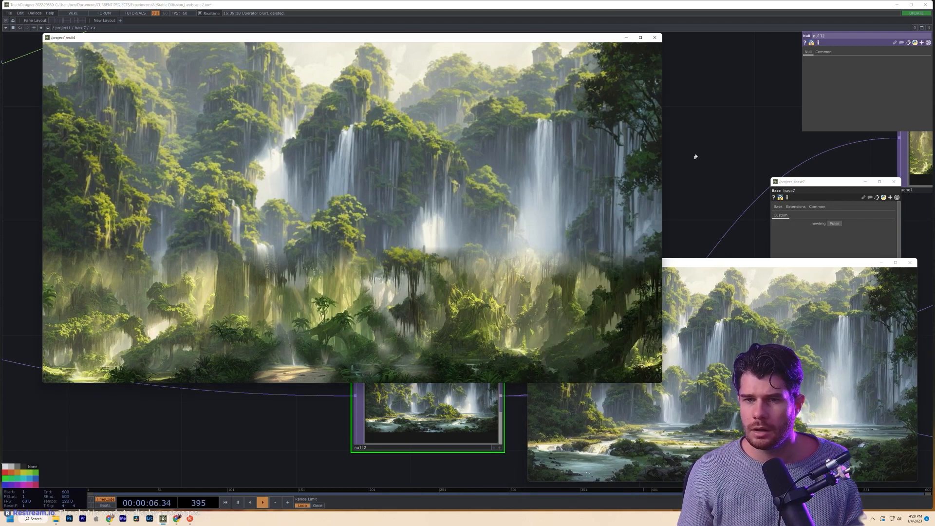
pyautogui.scroll(-6, 695, 155)
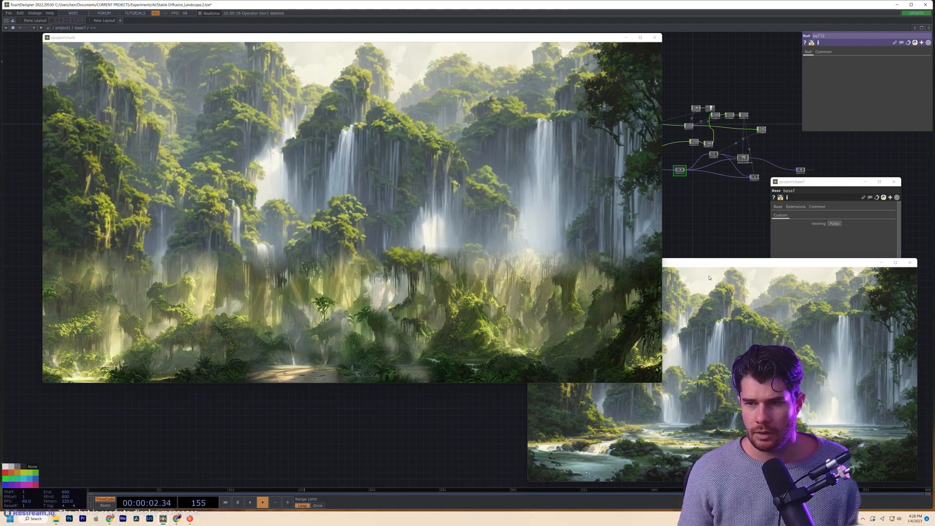
pyautogui.click(638, 221)
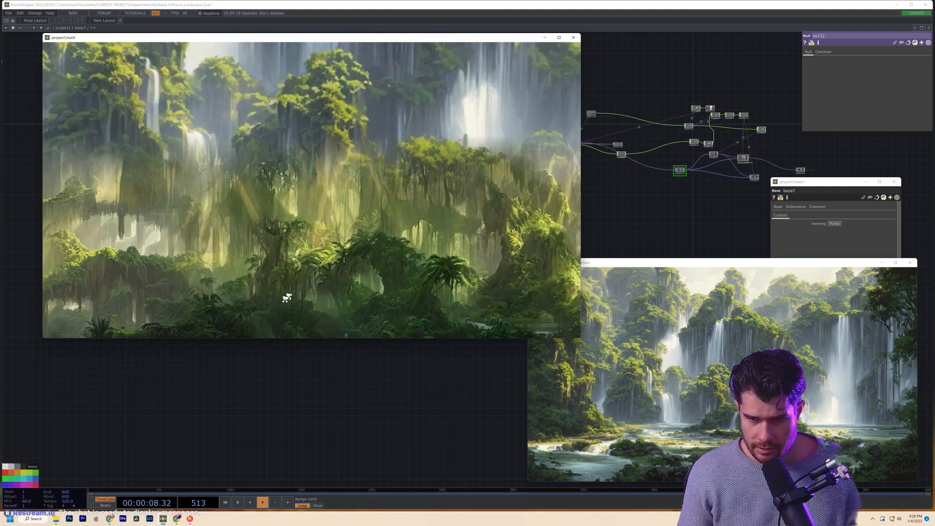
pyautogui.click(328, 212)
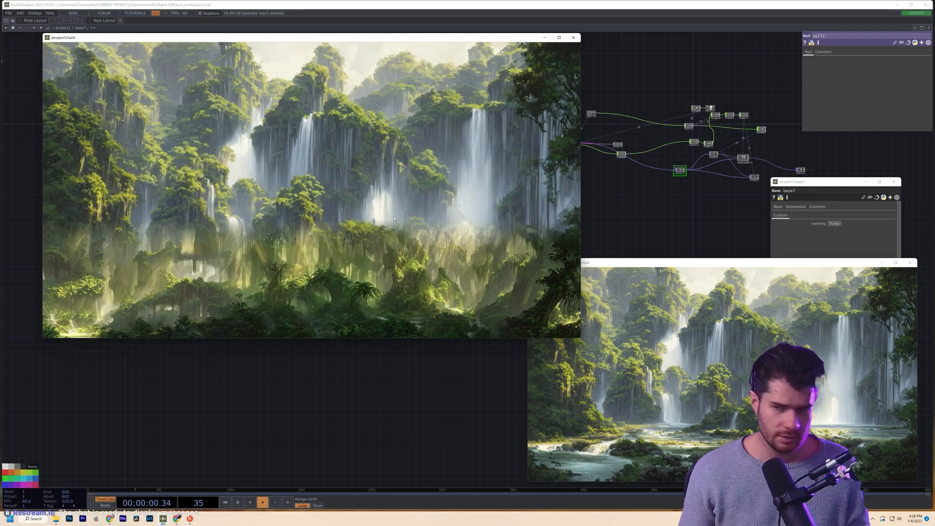
# - Close the Noise_Crossfade viewer and go up to /project1
pyautogui.moveTo(271, 37); pyautogui.dragTo(233, 40)
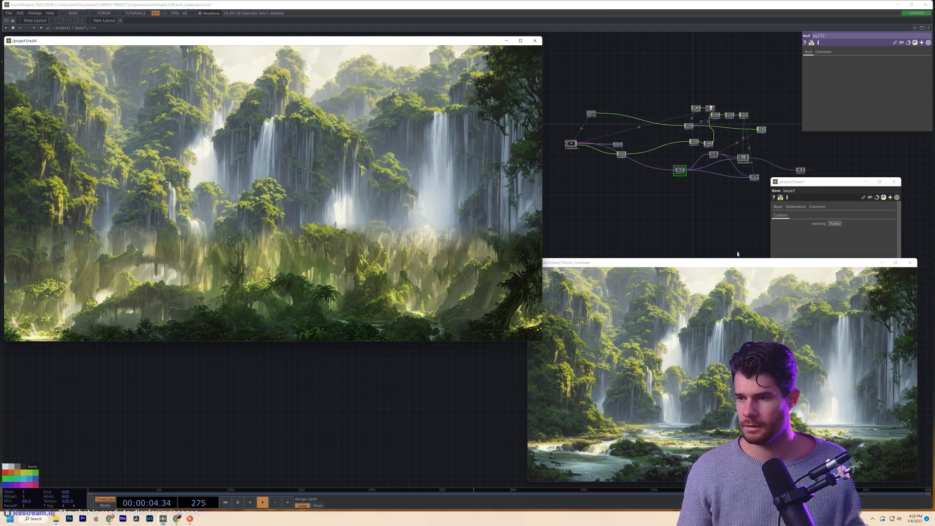
pyautogui.moveTo(593, 258); pyautogui.dragTo(594, 251)
pyautogui.click(909, 254)
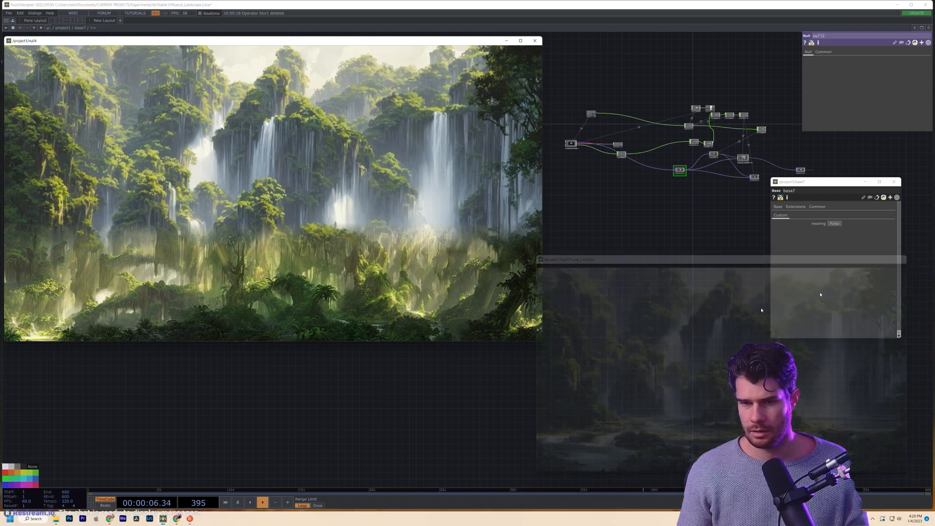
pyautogui.press('u')
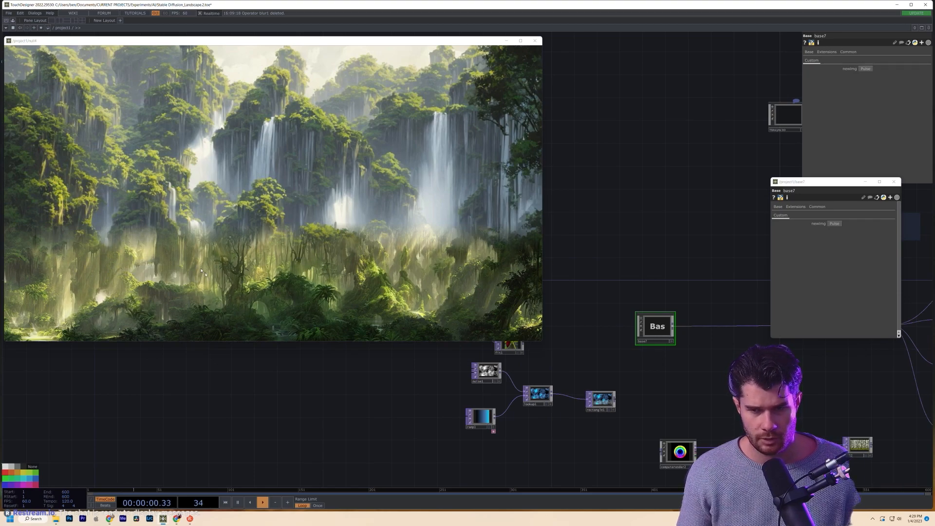
# - Briefly look inside base4 at computerender2, then return to /project1
pyautogui.moveTo(713, 371); pyautogui.dragTo(437, 404)
pyautogui.scroll(-3, 445, 409)
pyautogui.moveTo(739, 398); pyautogui.dragTo(707, 395)
pyautogui.scroll(2, 708, 395)
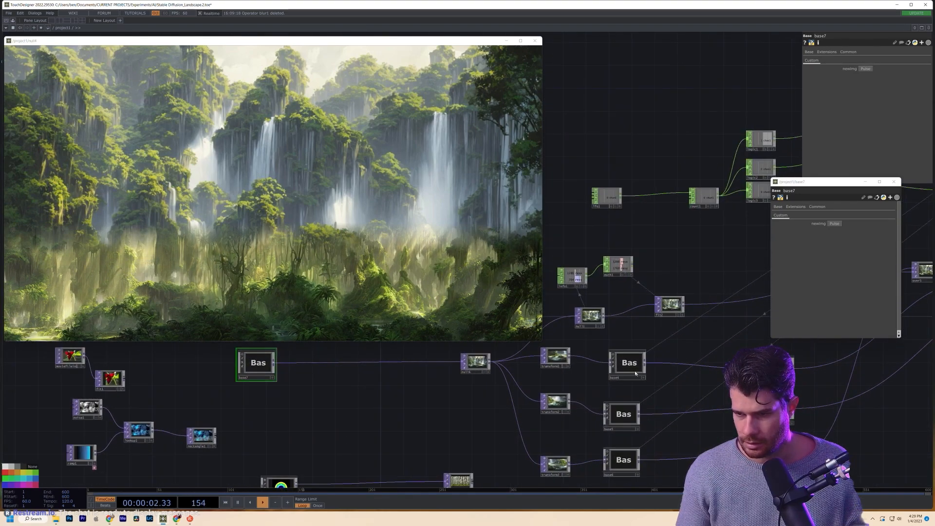
pyautogui.press('i')
pyautogui.moveTo(509, 396); pyautogui.dragTo(674, 443)
pyautogui.scroll(3, 481, 379)
pyautogui.moveTo(532, 386); pyautogui.dragTo(659, 432)
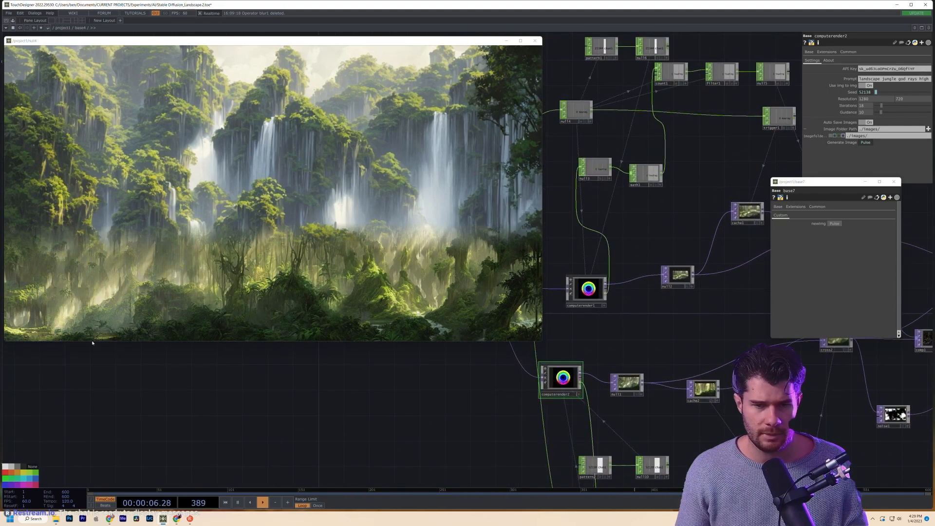
pyautogui.press('u')
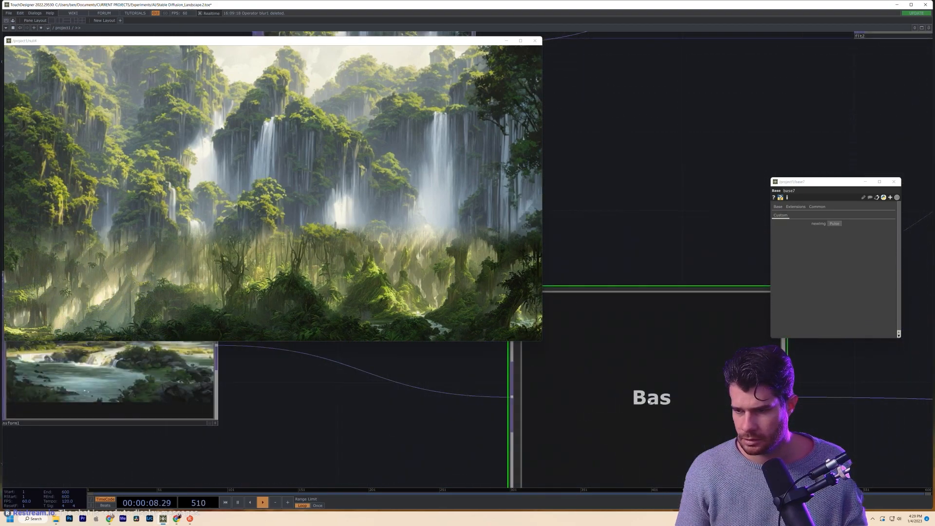
# - Inspect the settings of the over5 and over6 compositing nodes
pyautogui.moveTo(750, 425); pyautogui.dragTo(195, 385)
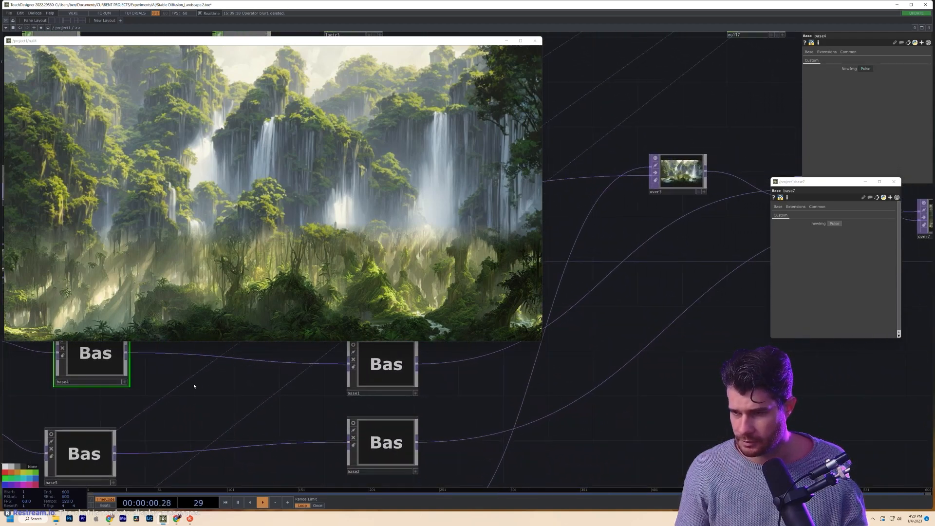
pyautogui.scroll(-2, 194, 384)
pyautogui.moveTo(550, 386); pyautogui.dragTo(689, 361)
pyautogui.click(675, 206)
pyautogui.moveTo(721, 322); pyautogui.dragTo(654, 390)
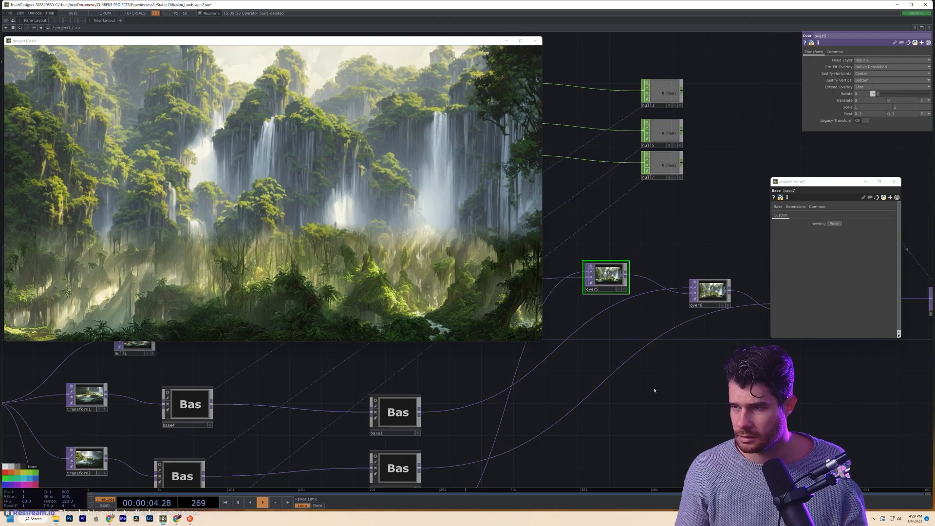
pyautogui.click(704, 290)
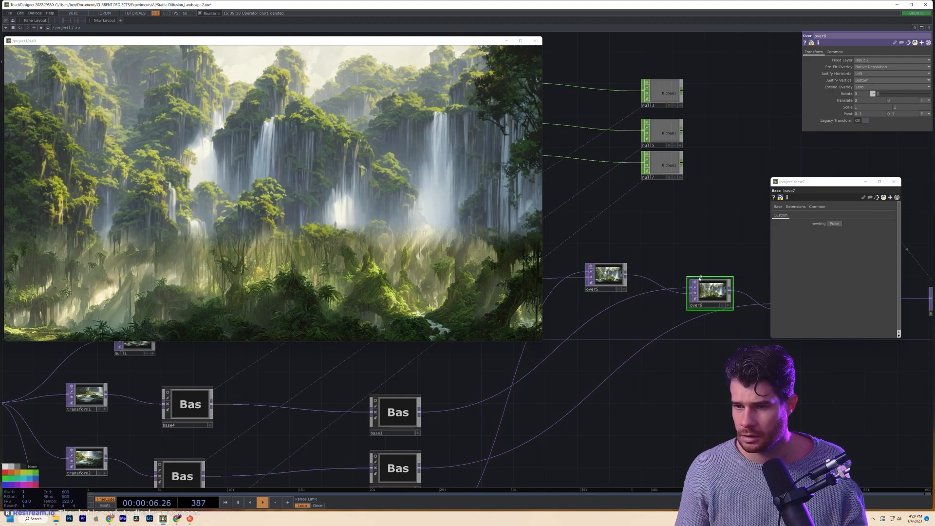
# - Enter base4 and bring up computerender1's prompt and seed settings
pyautogui.moveTo(682, 386); pyautogui.dragTo(519, 420)
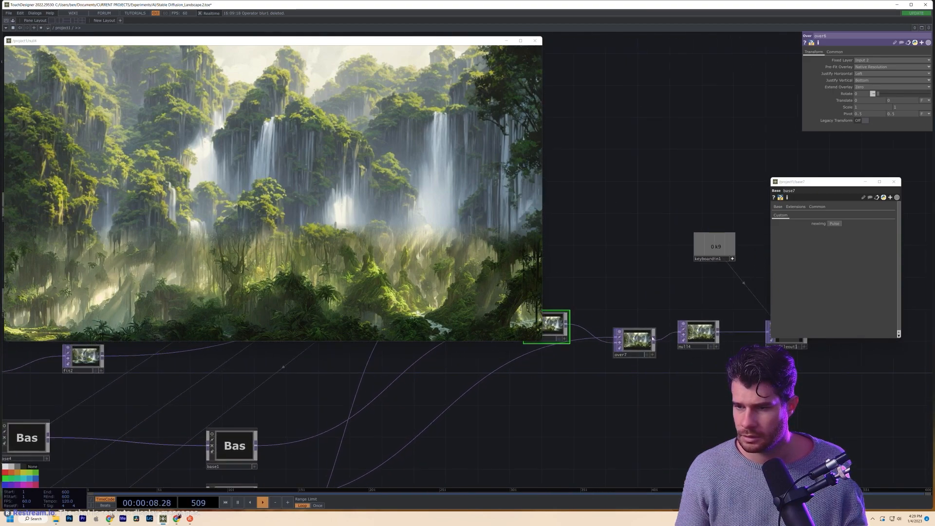
pyautogui.moveTo(530, 384); pyautogui.dragTo(776, 265)
pyautogui.moveTo(584, 398); pyautogui.dragTo(869, 410)
pyautogui.moveTo(635, 395); pyautogui.dragTo(797, 399)
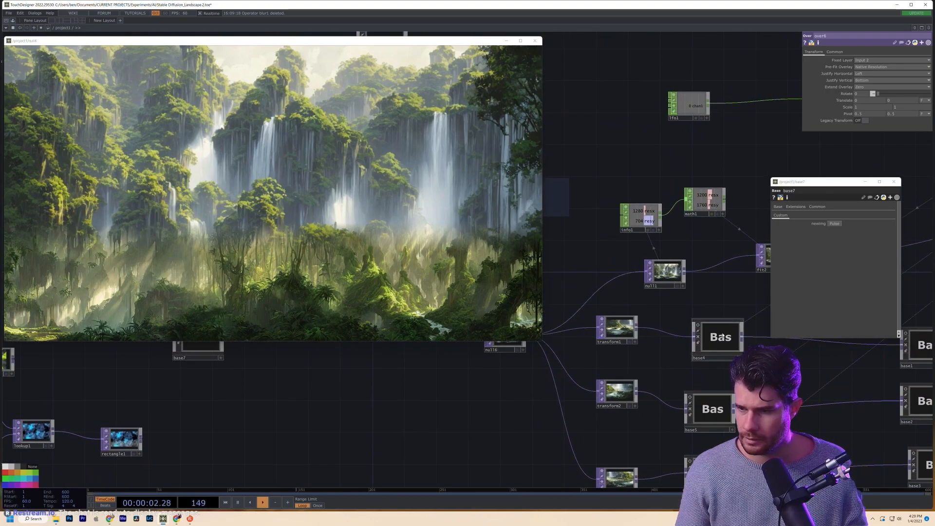
pyautogui.doubleClick(719, 337)
pyautogui.moveTo(621, 413); pyautogui.dragTo(748, 419)
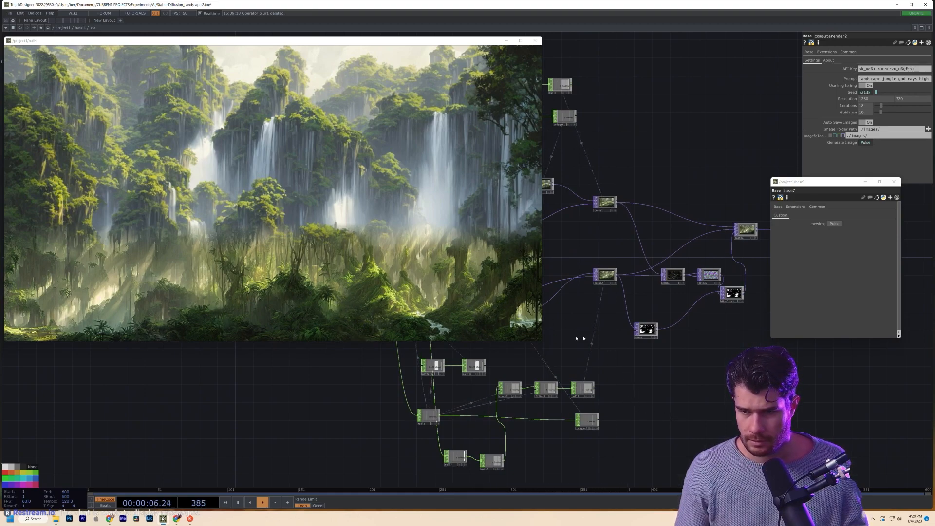
pyautogui.moveTo(593, 342); pyautogui.dragTo(665, 391)
pyautogui.scroll(2, 674, 340)
pyautogui.moveTo(633, 359); pyautogui.dragTo(835, 444)
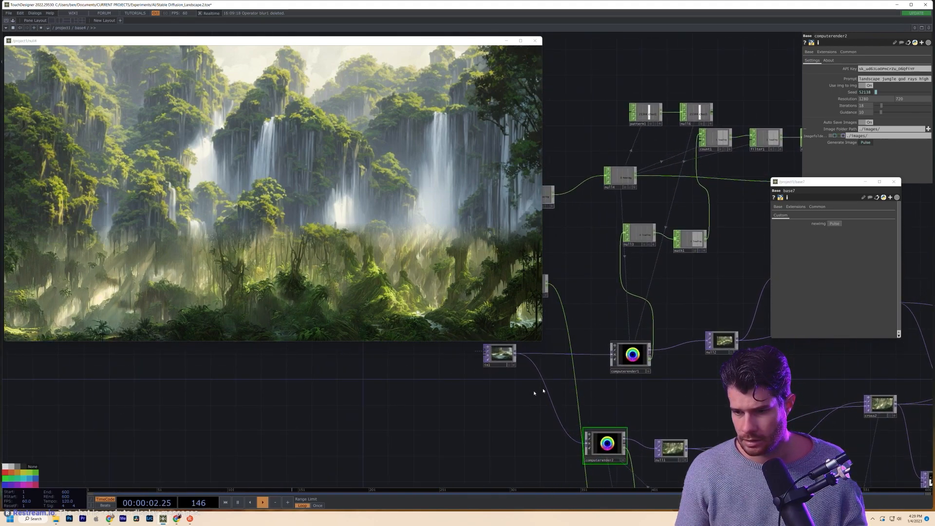
pyautogui.moveTo(502, 393); pyautogui.dragTo(533, 399)
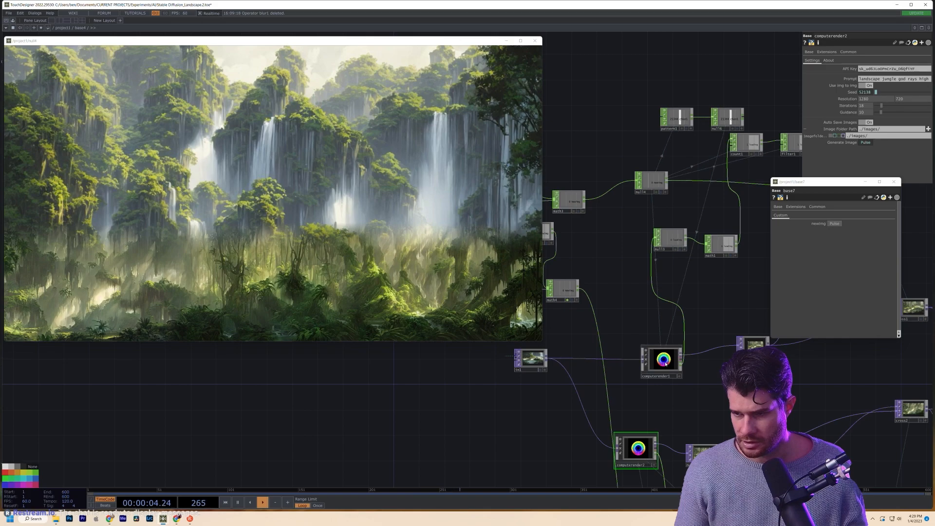
pyautogui.moveTo(665, 363); pyautogui.dragTo(645, 360)
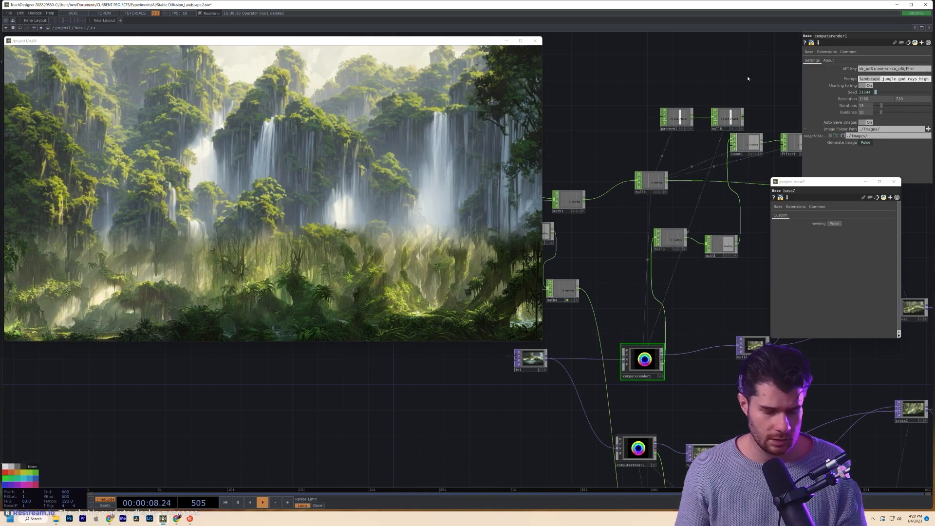
pyautogui.press('BackSpace')
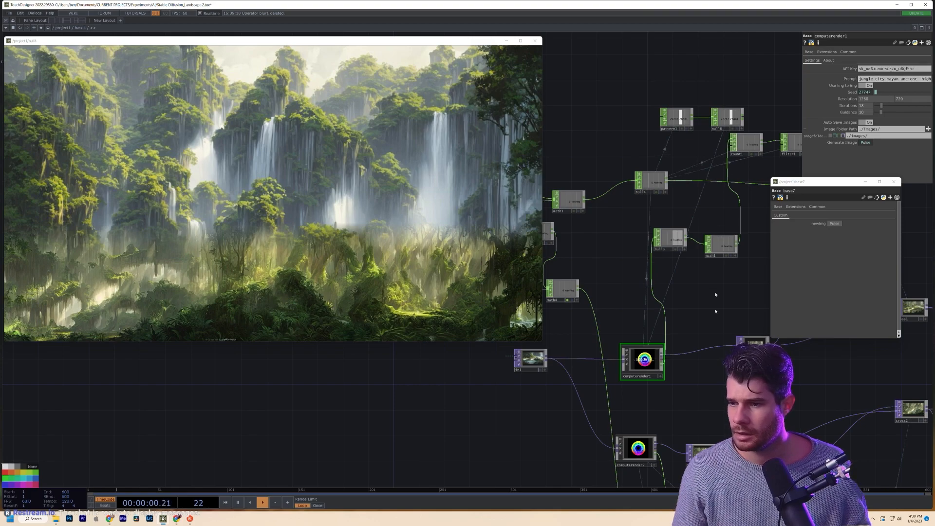
pyautogui.scroll(-3, 709, 343)
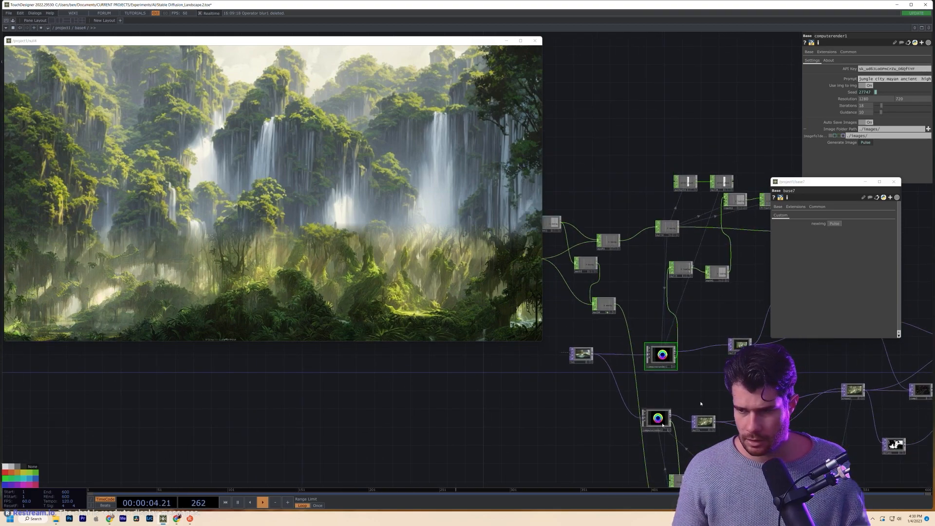
pyautogui.scroll(8, 662, 425)
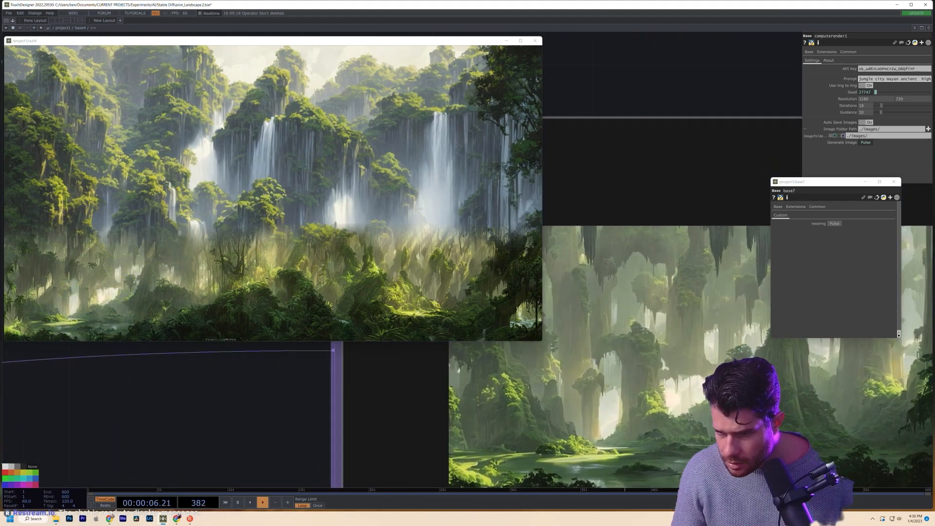
# - Paste the jungle city Mayan ancient prompt into computerender2, removing the double space
pyautogui.scroll(-5, 692, 305)
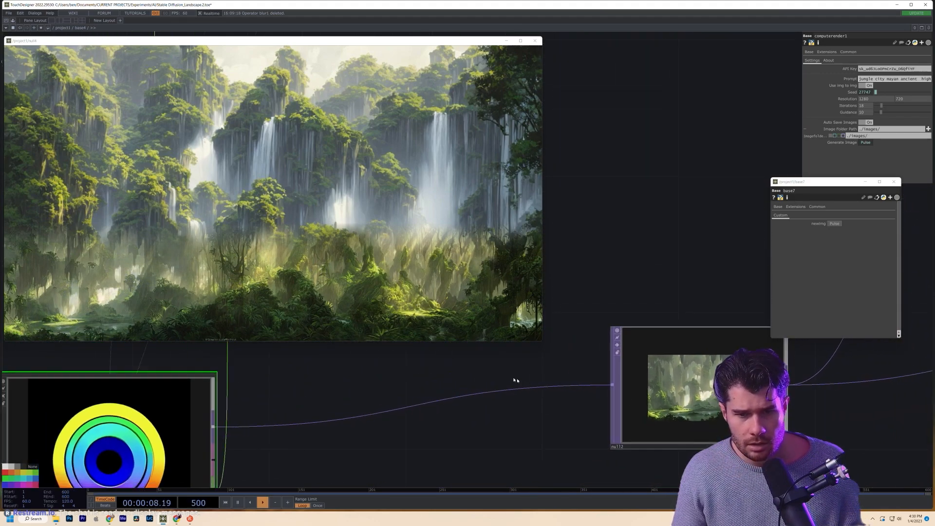
pyautogui.scroll(-4, 692, 304)
pyautogui.moveTo(625, 387); pyautogui.dragTo(691, 287)
pyautogui.click(494, 461)
pyautogui.click(876, 80)
pyautogui.hotkey('ctrl', 'a')
pyautogui.hotkey('ctrl', 'v')
pyautogui.click(743, 106)
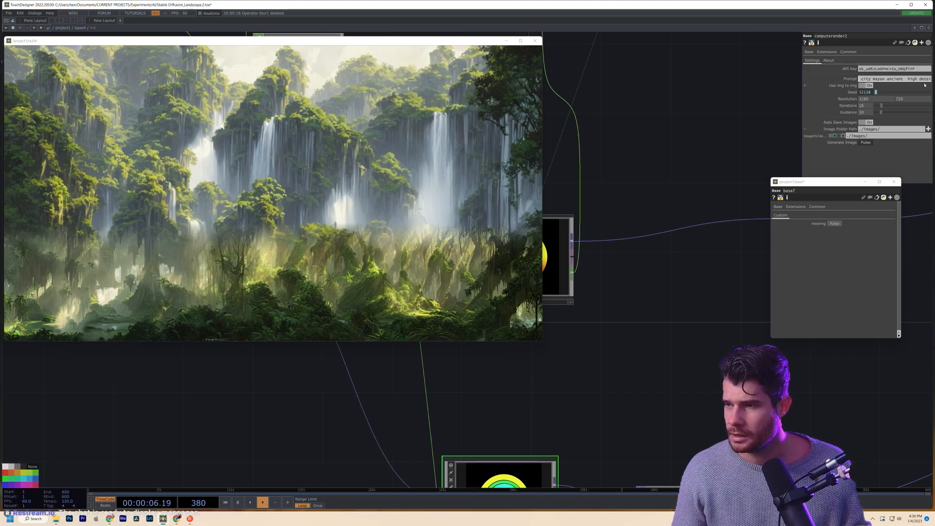
pyautogui.press('BackSpace')
# - Pan across the project network toward base7
pyautogui.moveTo(602, 372); pyautogui.dragTo(691, 443)
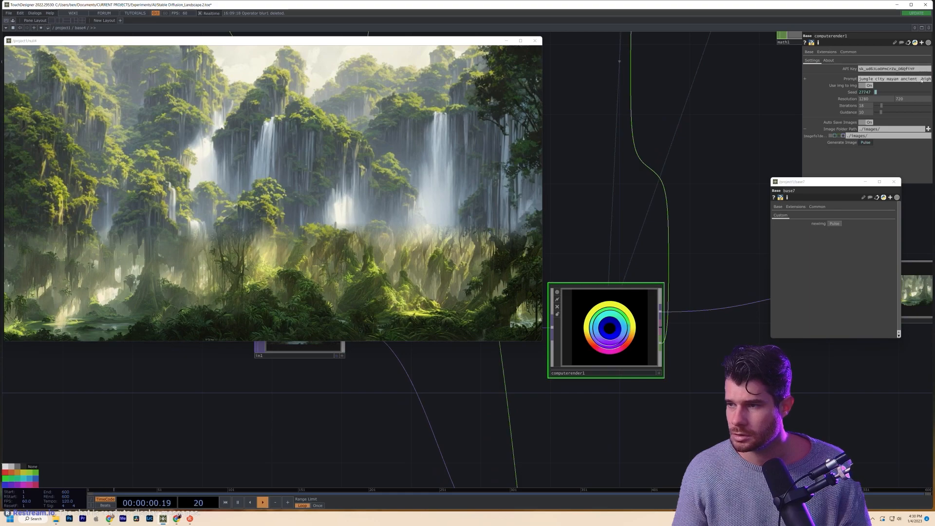
pyautogui.moveTo(736, 164); pyautogui.dragTo(723, 297)
pyautogui.moveTo(642, 186); pyautogui.dragTo(737, 307)
pyautogui.scroll(-3, 696, 332)
pyautogui.scroll(-10, 682, 350)
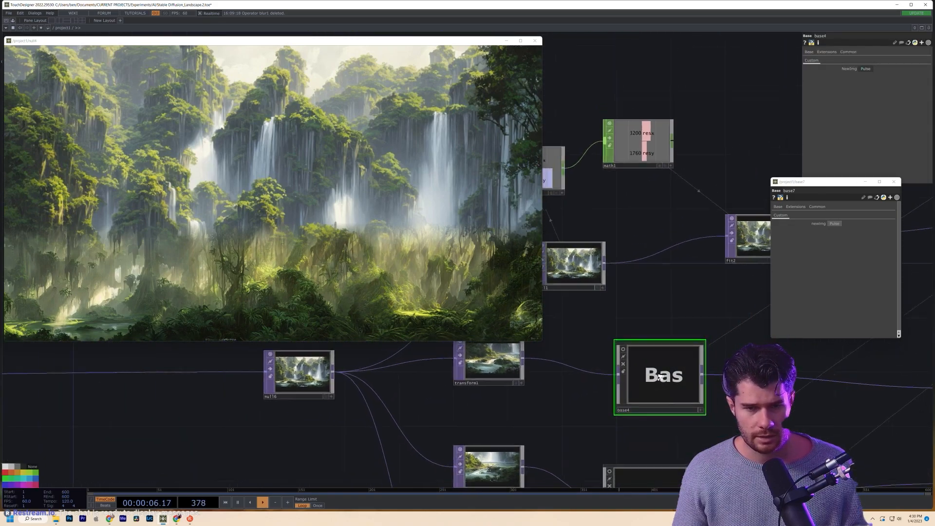
pyautogui.moveTo(667, 407); pyautogui.dragTo(739, 311)
pyautogui.moveTo(684, 404); pyautogui.dragTo(728, 401)
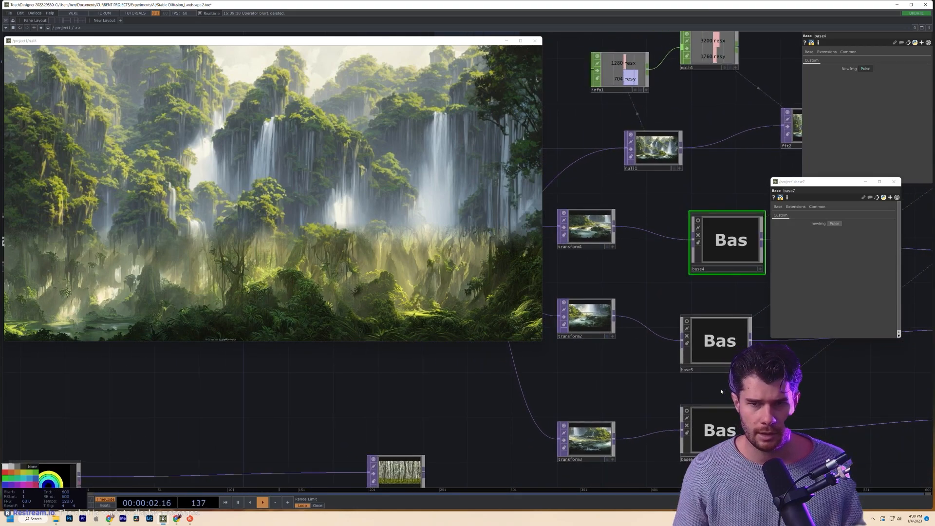
pyautogui.moveTo(519, 344); pyautogui.dragTo(826, 401)
pyautogui.scroll(-3, 439, 361)
pyautogui.moveTo(440, 361); pyautogui.dragTo(647, 388)
pyautogui.scroll(-1, 652, 388)
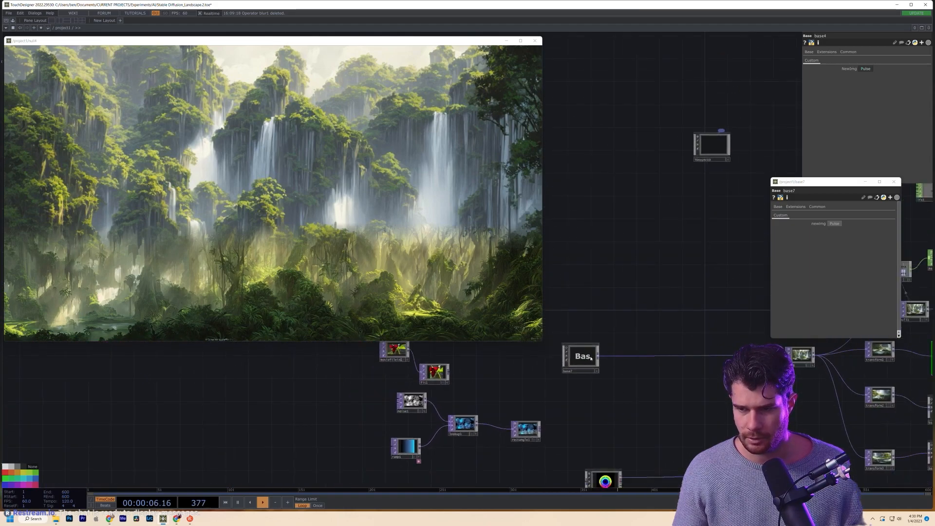
pyautogui.scroll(3, 590, 361)
# - Select base7's computerender, showing its 'landscape jungle waterfall' prompt and seed 40768
pyautogui.moveTo(411, 388); pyautogui.dragTo(677, 428)
pyautogui.moveTo(441, 423); pyautogui.dragTo(664, 460)
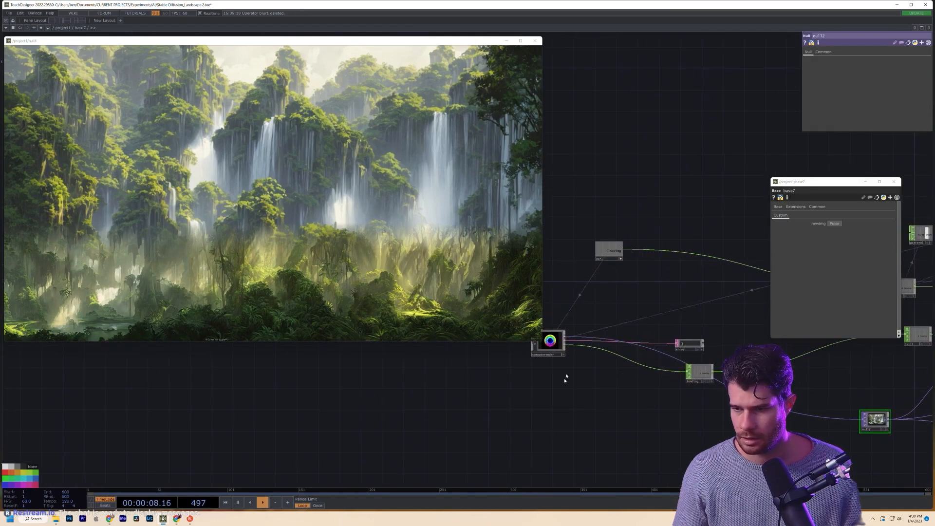
pyautogui.moveTo(565, 377); pyautogui.dragTo(628, 393)
pyautogui.click(609, 356)
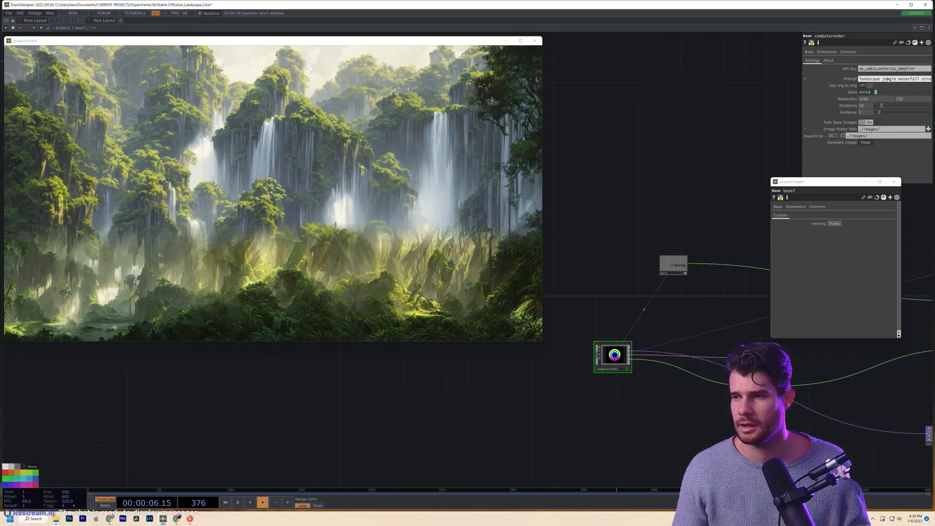
# - Go up to project1, enter base5, and select computerender1 with its 'landscape jungle god rays' prompt
pyautogui.press('u')
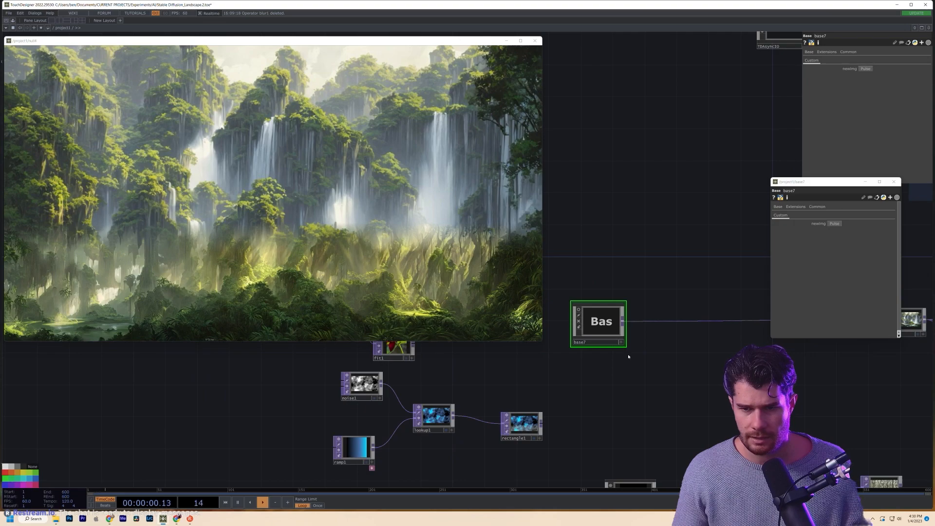
pyautogui.scroll(-3, 611, 377)
pyautogui.moveTo(639, 388)
pyautogui.mouseDown()
pyautogui.moveTo(612, 377)
pyautogui.moveTo(502, 385)
pyautogui.mouseUp()
pyautogui.moveTo(601, 382); pyautogui.dragTo(432, 391)
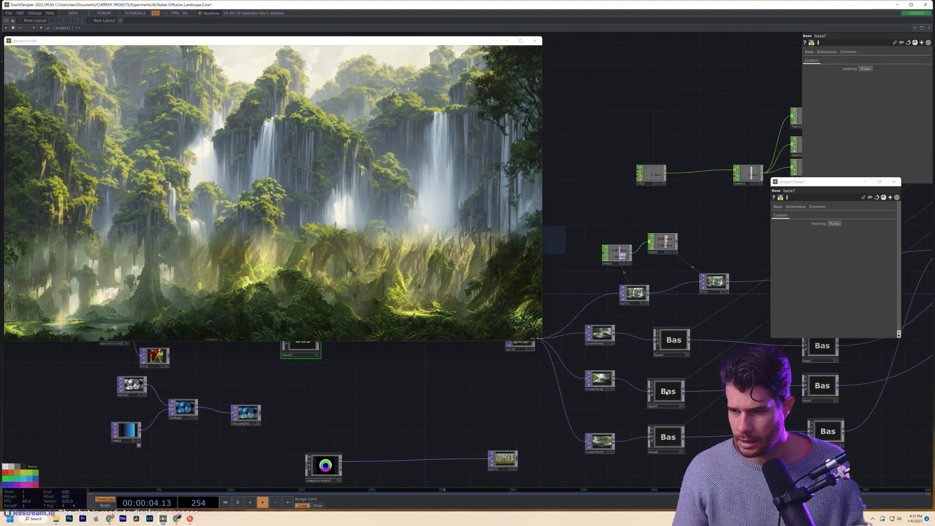
pyautogui.press('i')
pyautogui.press('u')
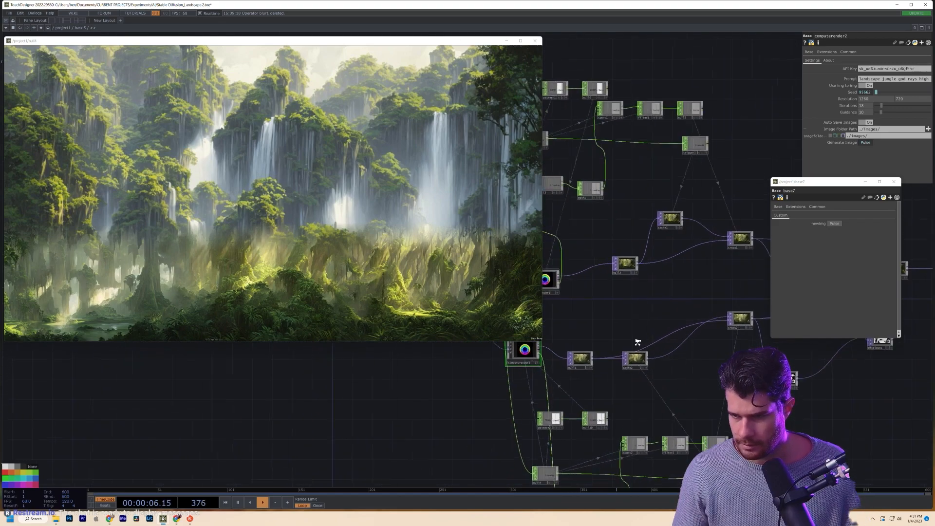
pyautogui.moveTo(651, 380); pyautogui.dragTo(746, 462)
pyautogui.click(674, 345)
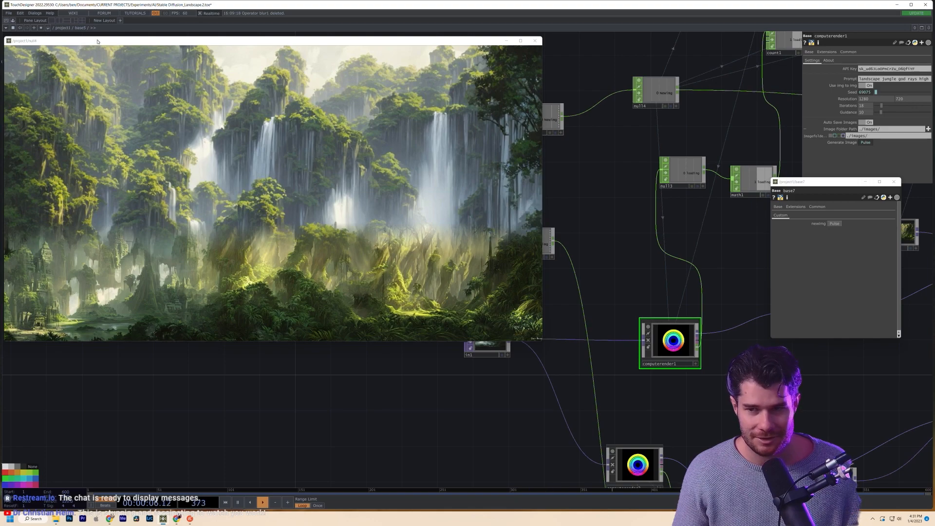
# - Move the null4 viewer slightly right and pan project1's network to locate base6
pyautogui.moveTo(97, 41); pyautogui.dragTo(128, 49)
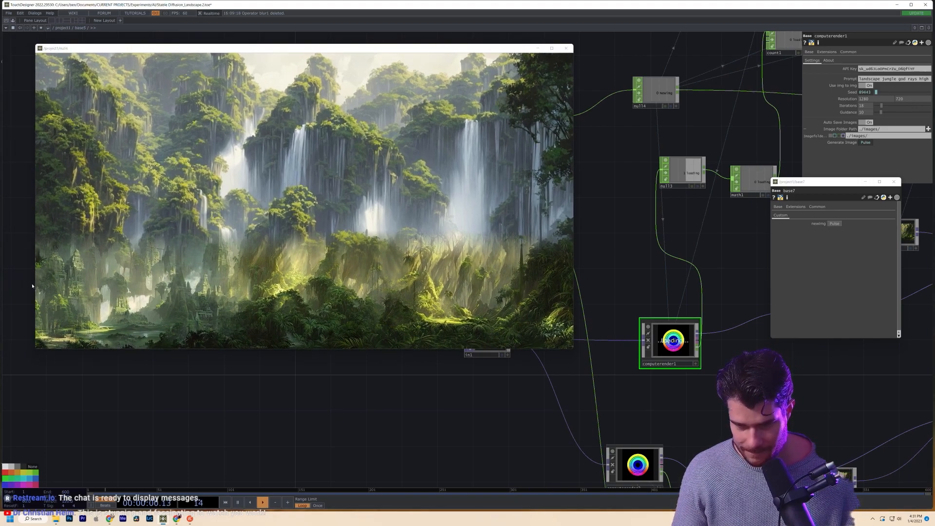
pyautogui.scroll(4, 32, 284)
pyautogui.scroll(6, 92, 269)
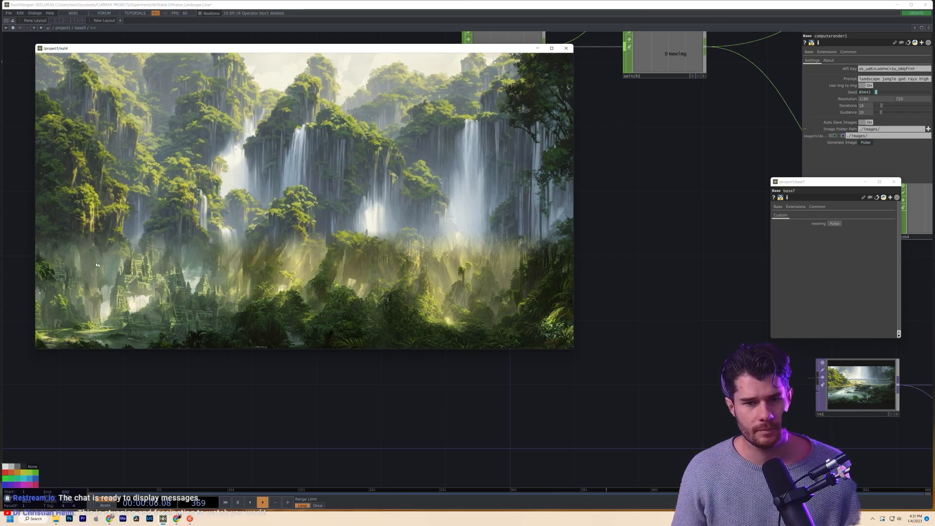
pyautogui.moveTo(642, 330)
pyautogui.mouseDown()
pyautogui.moveTo(393, 420)
pyautogui.moveTo(324, 427)
pyautogui.mouseUp()
pyautogui.moveTo(568, 401); pyautogui.dragTo(545, 367)
pyautogui.moveTo(627, 387); pyautogui.dragTo(695, 320)
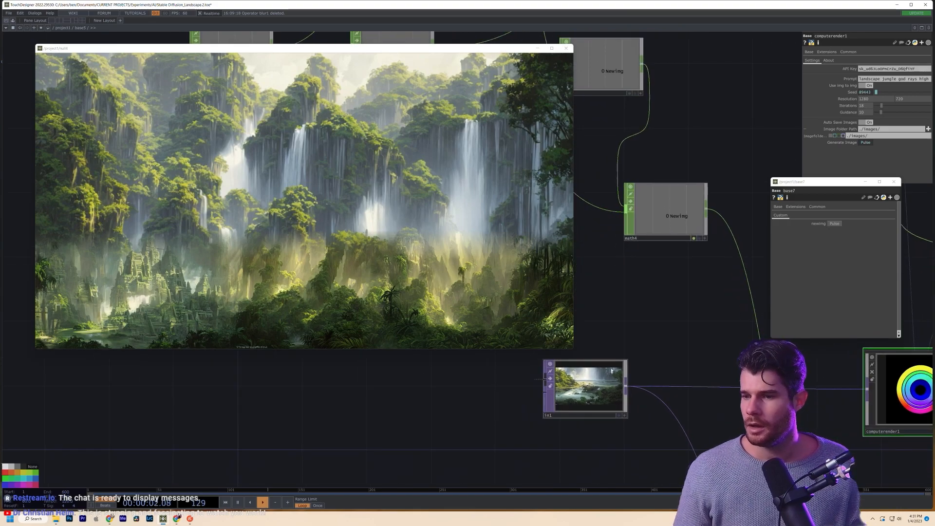
pyautogui.scroll(-3, 636, 356)
pyautogui.moveTo(622, 361); pyautogui.dragTo(599, 390)
pyautogui.scroll(-8, 598, 388)
pyautogui.scroll(-3, 598, 387)
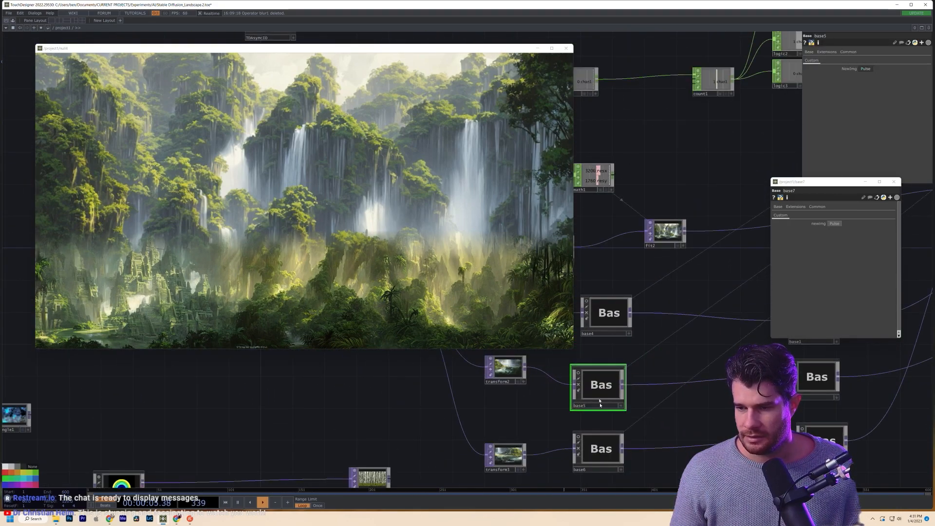
# - Enter base6 and bring its computerender nodes with the jungle god rays prompt into view
pyautogui.click(592, 456)
pyautogui.press('i')
pyautogui.moveTo(569, 426); pyautogui.dragTo(757, 424)
pyautogui.moveTo(696, 370); pyautogui.dragTo(785, 440)
pyautogui.moveTo(628, 351); pyautogui.dragTo(794, 403)
# - Replace computerender1's god rays prompt with the pasted 'jungle waterfall stream high d…' prompt
pyautogui.click(717, 354)
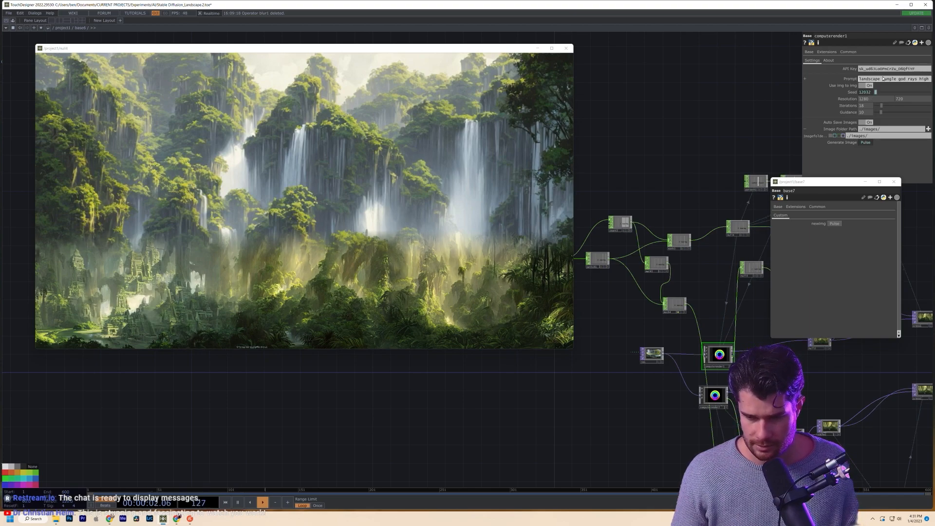
pyautogui.click(885, 80)
pyautogui.hotkey('ctrl', 'a')
pyautogui.hotkey('ctrl', 'v')
pyautogui.press('Return')
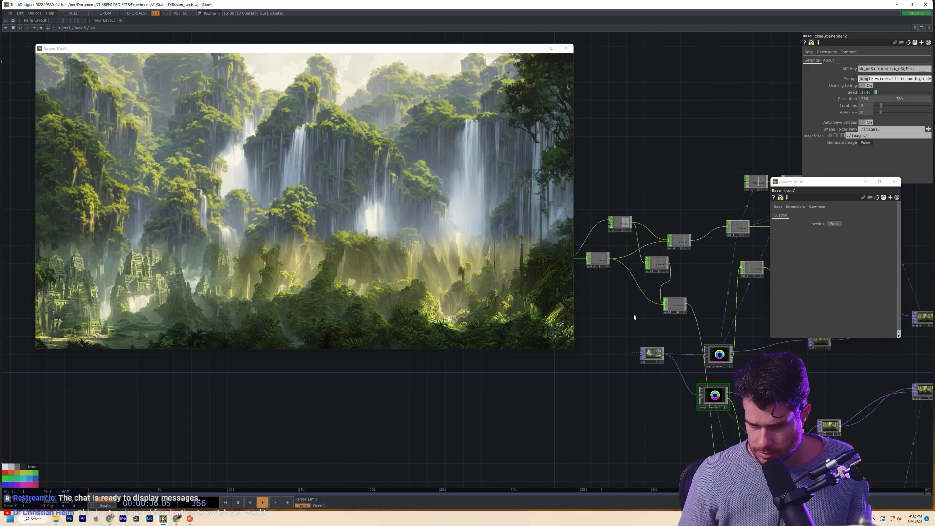
# - Pan to the two render nodes and compare computerender1 and computerender2 settings
pyautogui.scroll(3, 604, 382)
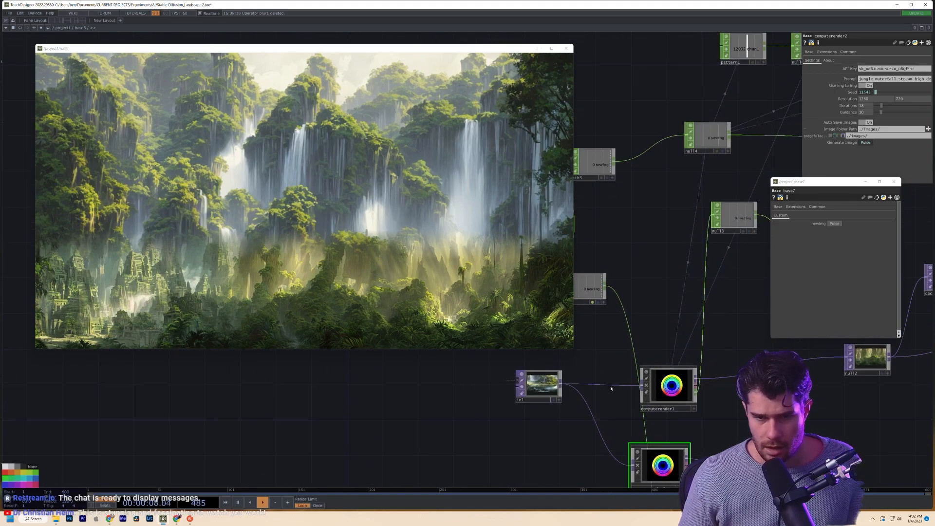
pyautogui.scroll(-2, 611, 388)
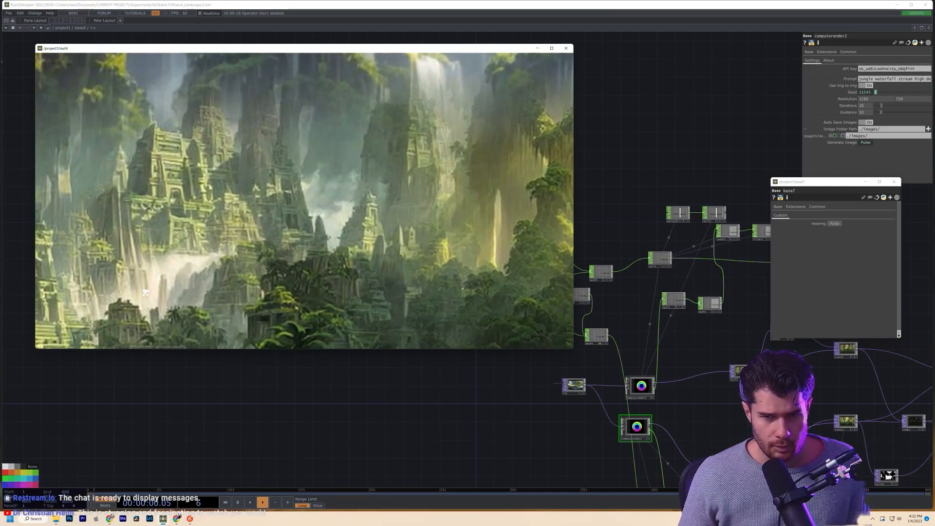
pyautogui.moveTo(201, 310); pyautogui.dragTo(200, 322)
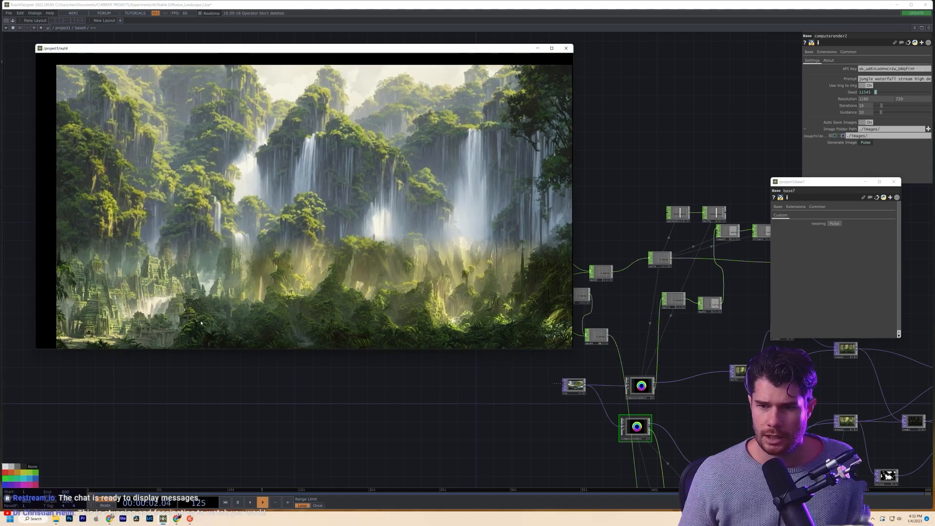
pyautogui.moveTo(454, 463); pyautogui.dragTo(395, 422)
pyautogui.scroll(2, 416, 413)
pyautogui.scroll(2, 418, 413)
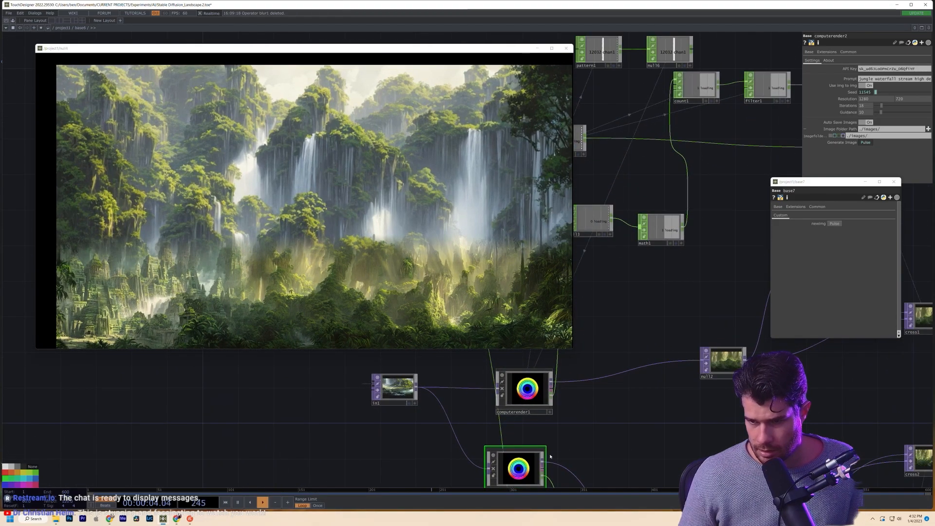
pyautogui.moveTo(607, 438); pyautogui.dragTo(691, 433)
pyautogui.click(608, 388)
pyautogui.click(592, 466)
# - Show transform1's Transform parameters in the parameter panel
pyautogui.scroll(-3, 593, 465)
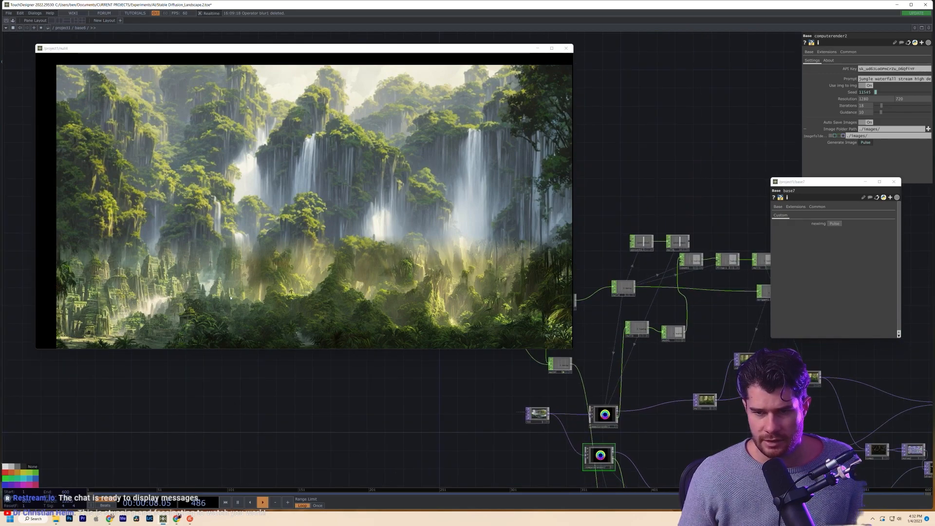
pyautogui.scroll(-8, 633, 433)
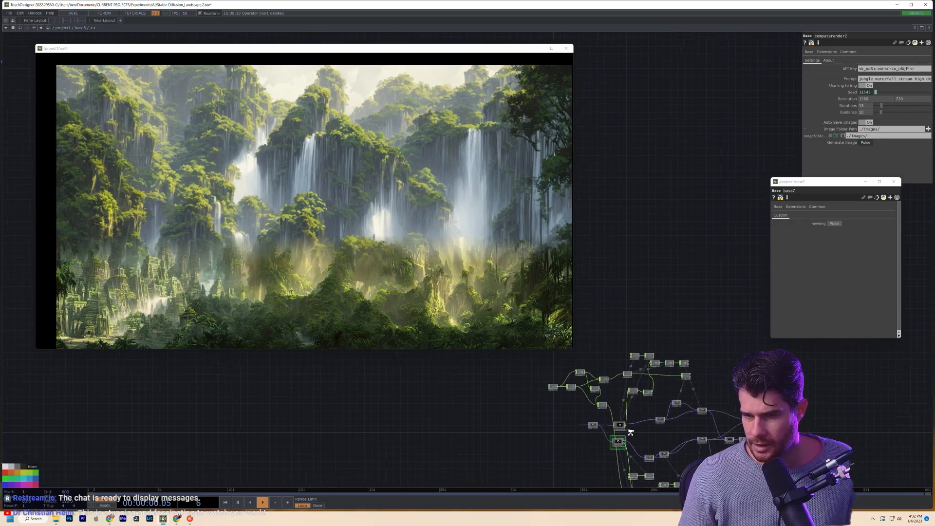
pyautogui.scroll(-4, 629, 432)
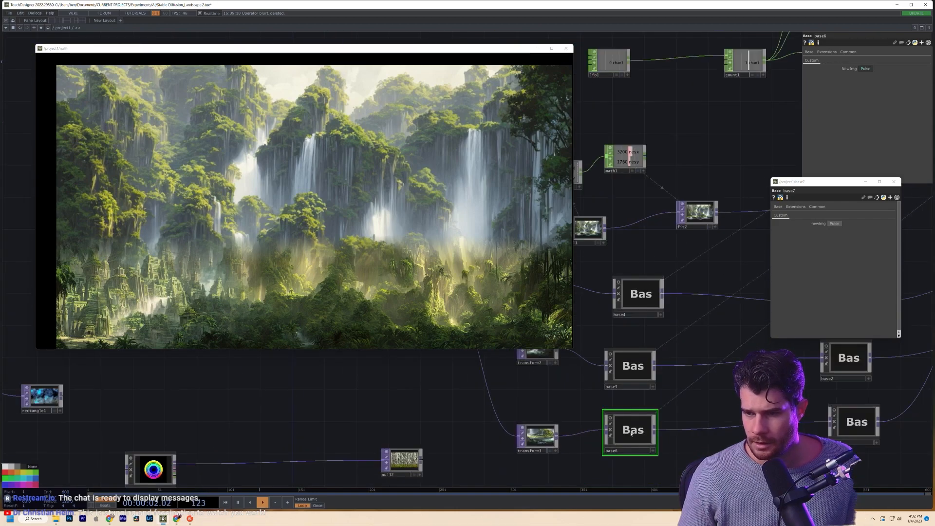
pyautogui.scroll(2, 630, 433)
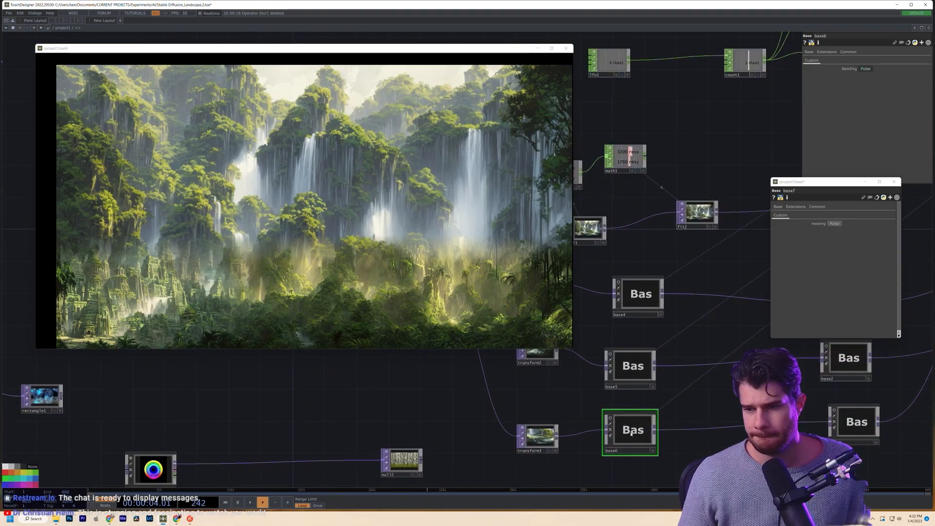
pyautogui.moveTo(715, 332); pyautogui.dragTo(753, 350)
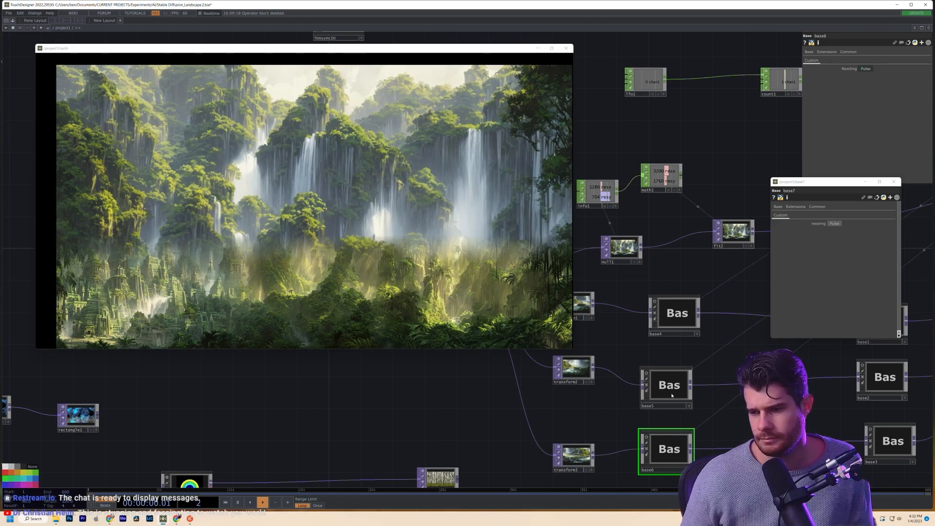
pyautogui.scroll(5, 584, 376)
pyautogui.scroll(5, 584, 376)
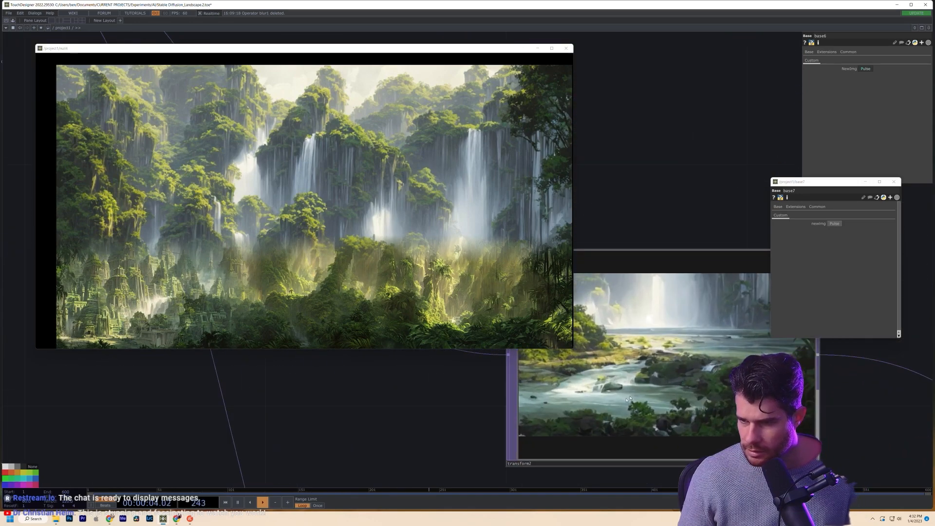
pyautogui.scroll(-5, 627, 399)
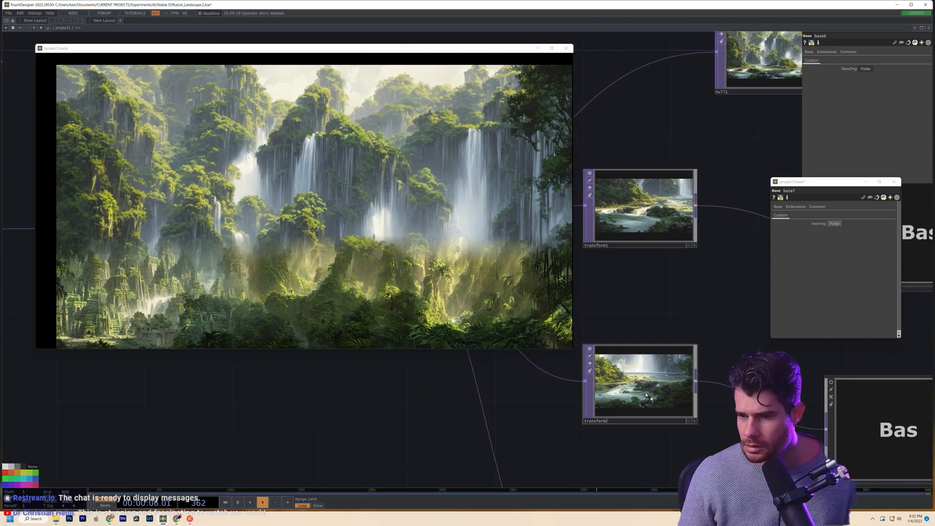
pyautogui.click(643, 242)
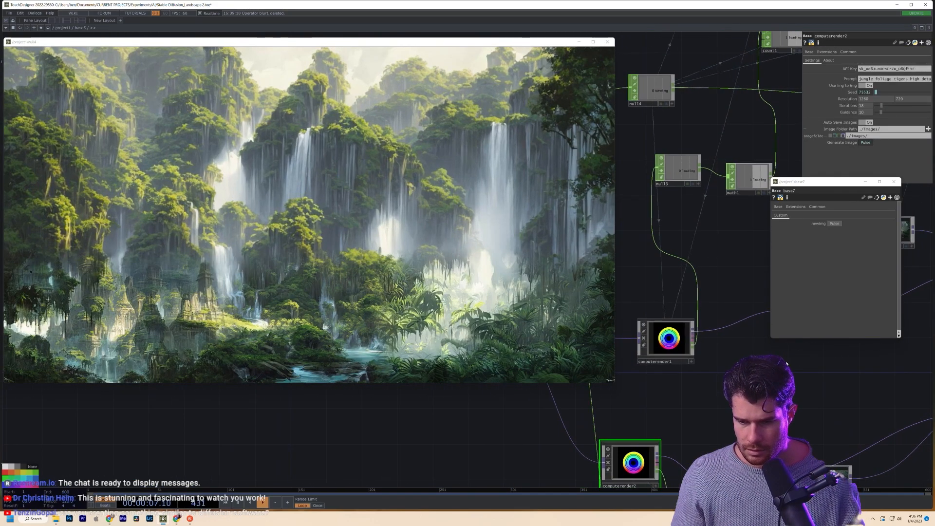
# - Inspect both render nodes' generation settings, then null2's output image and parameters
pyautogui.click(667, 341)
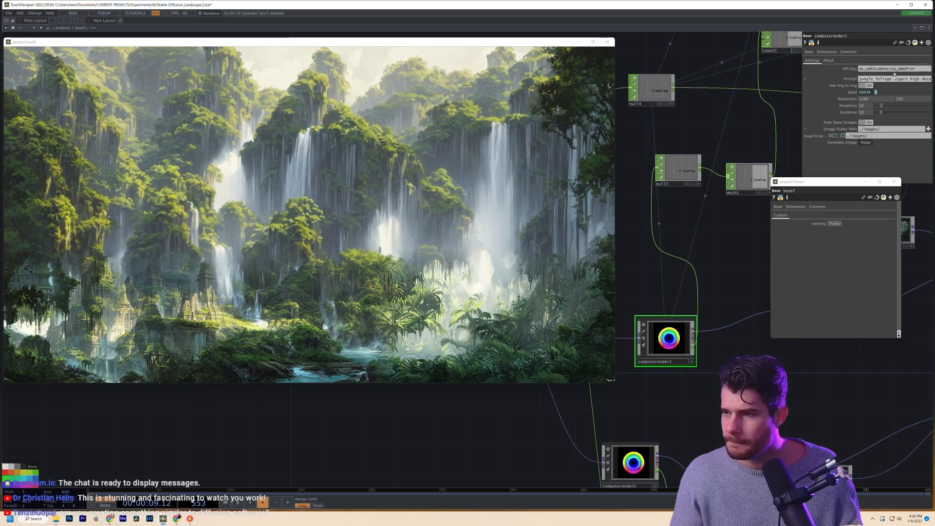
pyautogui.moveTo(651, 451); pyautogui.dragTo(666, 436)
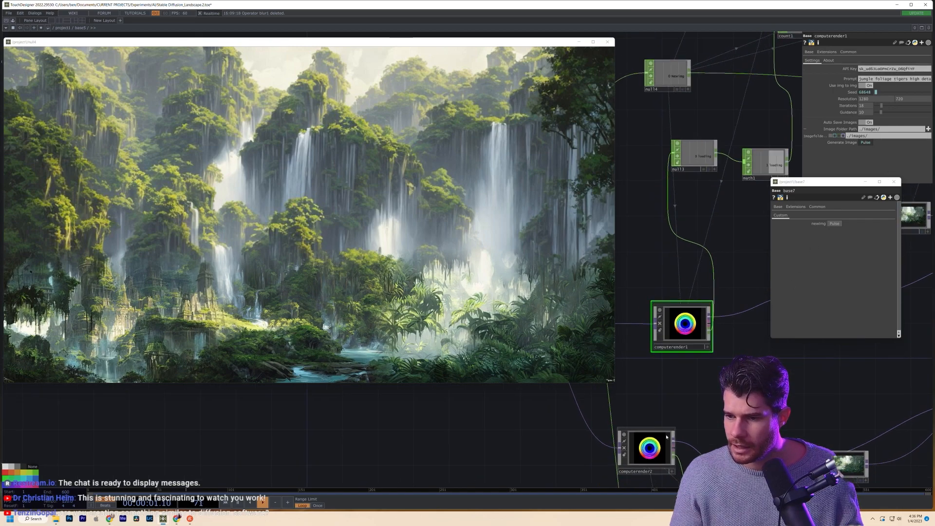
pyautogui.click(664, 442)
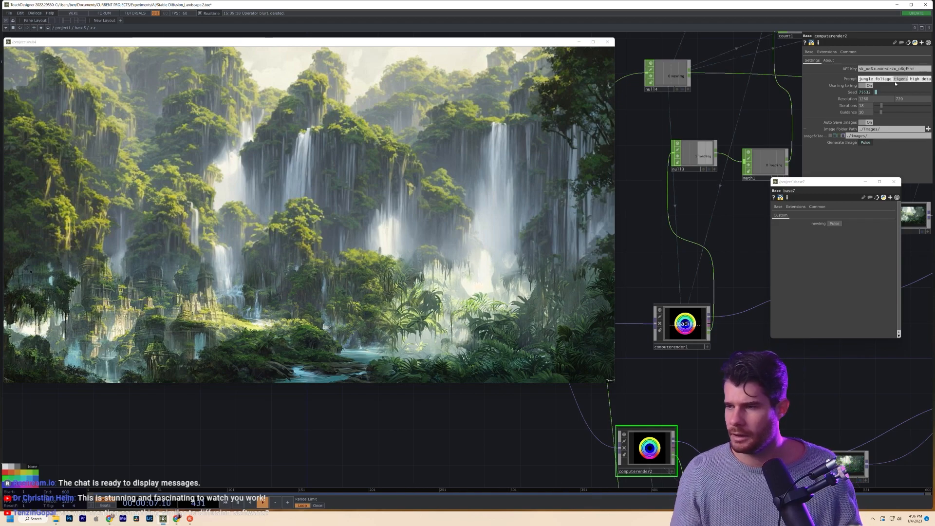
pyautogui.moveTo(794, 395); pyautogui.dragTo(655, 422)
pyautogui.scroll(10, 693, 322)
pyautogui.scroll(-2, 696, 385)
pyautogui.moveTo(580, 440); pyautogui.dragTo(617, 460)
pyautogui.moveTo(567, 431); pyautogui.dragTo(473, 413)
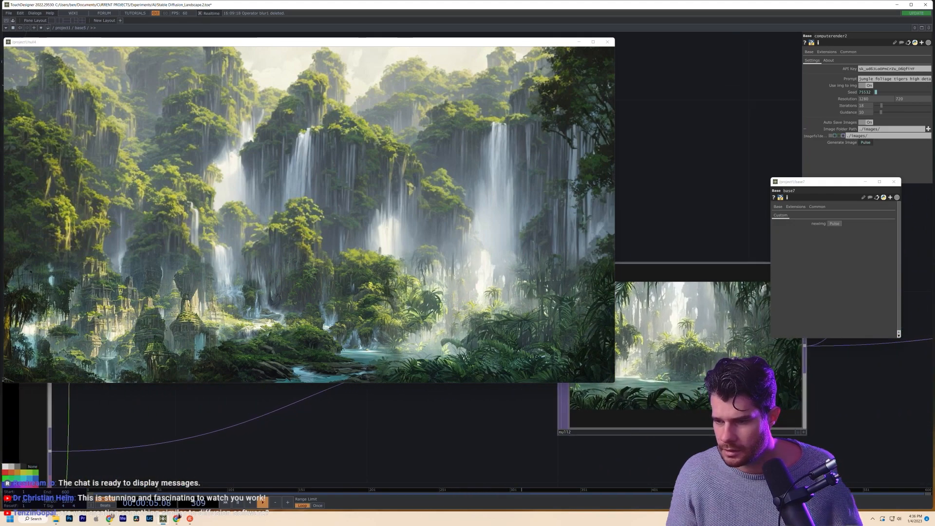
pyautogui.scroll(-3, 728, 374)
pyautogui.click(727, 373)
pyautogui.scroll(-5, 589, 414)
pyautogui.moveTo(584, 417); pyautogui.dragTo(854, 334)
# - Change the computerender prompt's 'tigers' to 'animals' and return up to project1
pyautogui.click(730, 324)
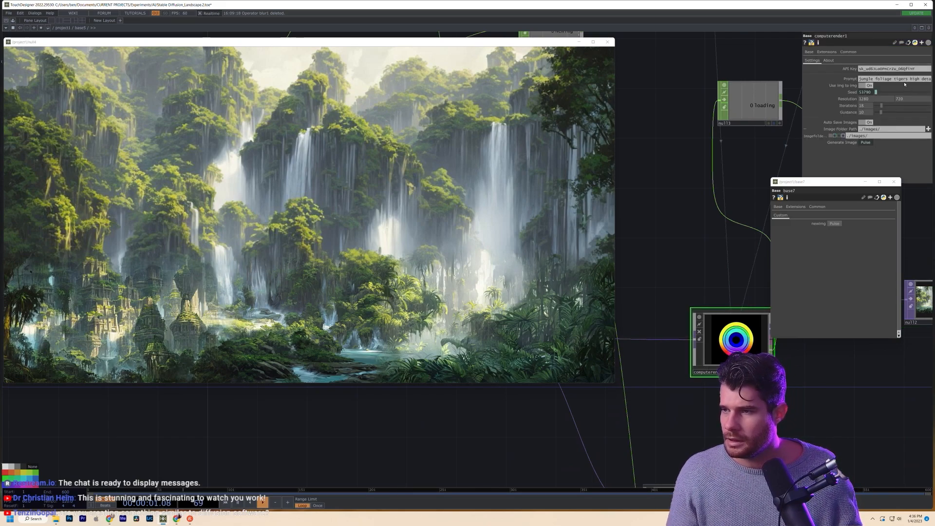
pyautogui.moveTo(908, 79); pyautogui.dragTo(897, 84)
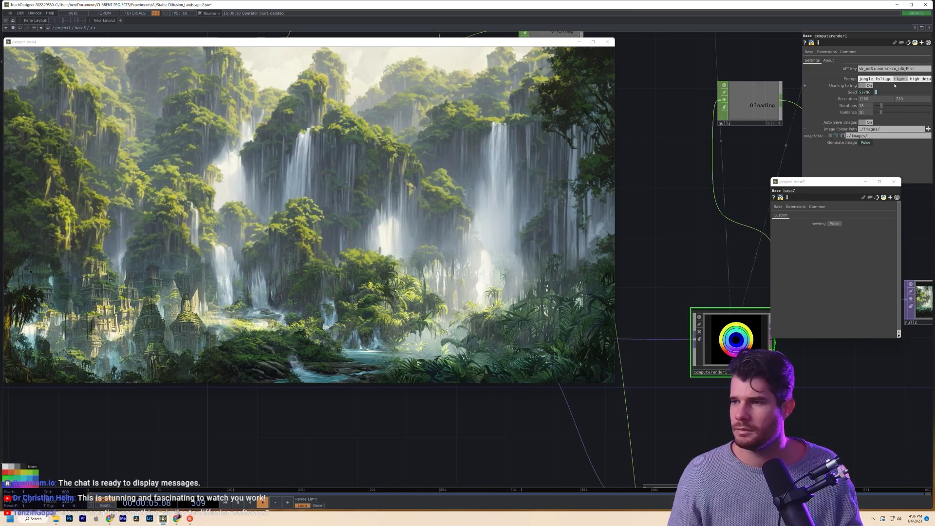
pyautogui.write('animal')
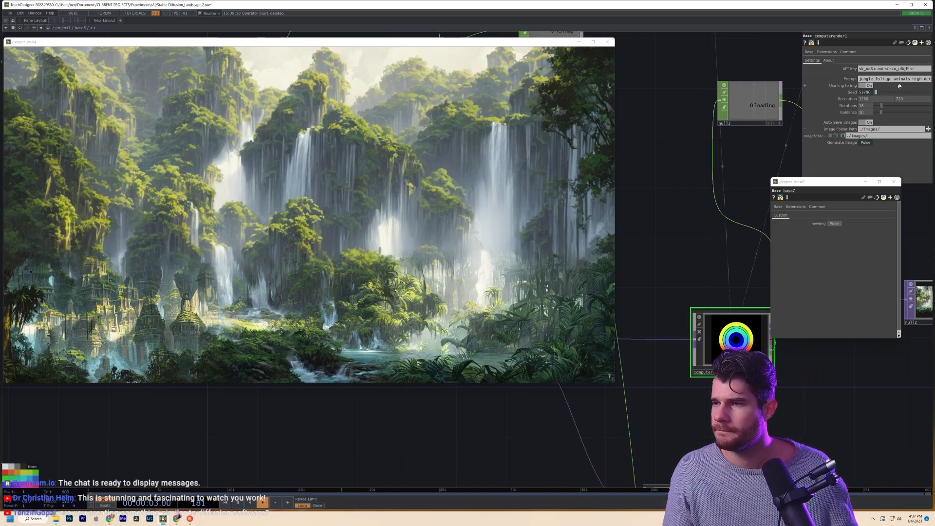
pyautogui.press('u')
pyautogui.moveTo(354, 419); pyautogui.dragTo(560, 437)
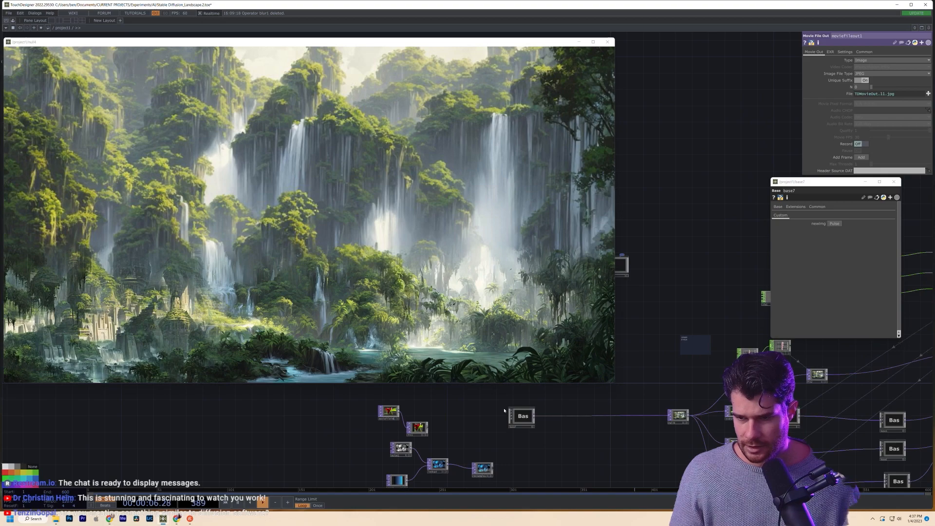
# - Enter base7, then its Noise_Crossfade component, and bring noise1 into view
pyautogui.doubleClick(523, 416)
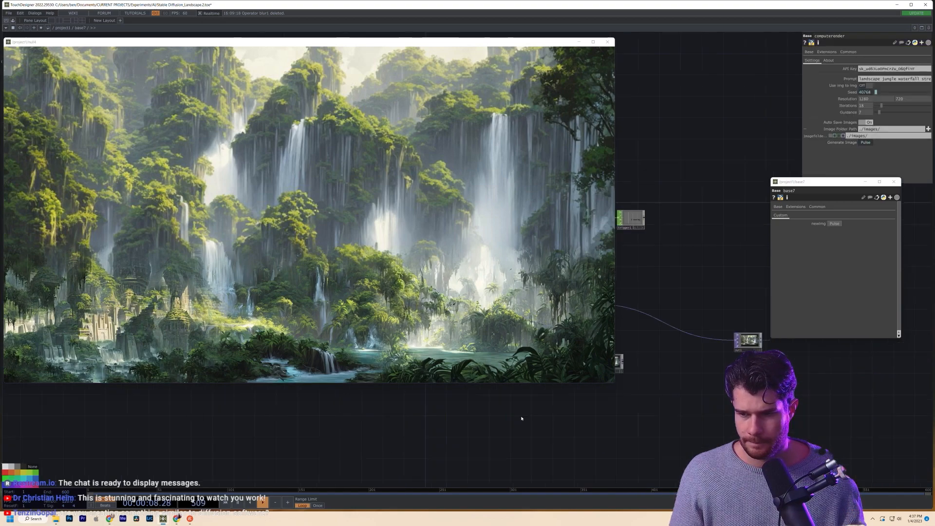
pyautogui.scroll(3, 725, 371)
pyautogui.moveTo(728, 352); pyautogui.dragTo(821, 427)
pyautogui.doubleClick(821, 427)
pyautogui.moveTo(317, 423); pyautogui.dragTo(609, 414)
pyautogui.scroll(4, 591, 409)
pyautogui.scroll(-2, 592, 411)
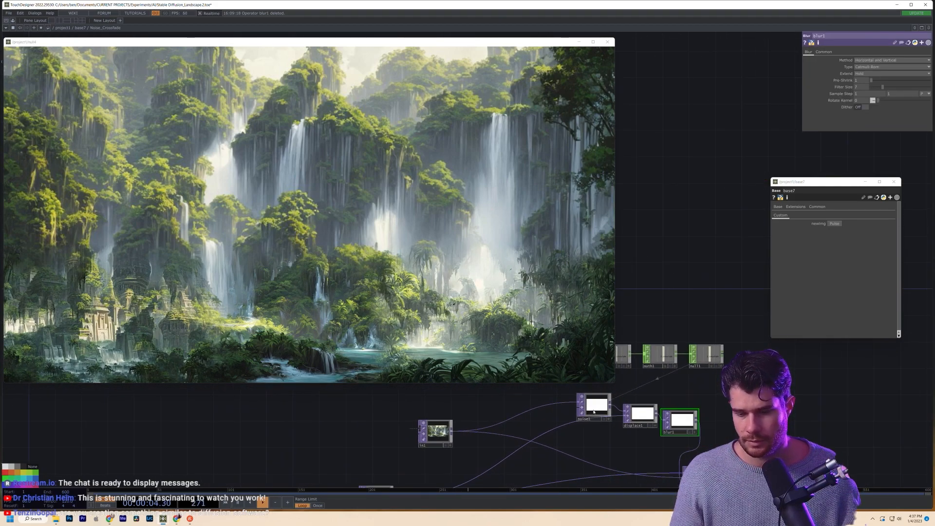
pyautogui.moveTo(707, 389); pyautogui.dragTo(777, 392)
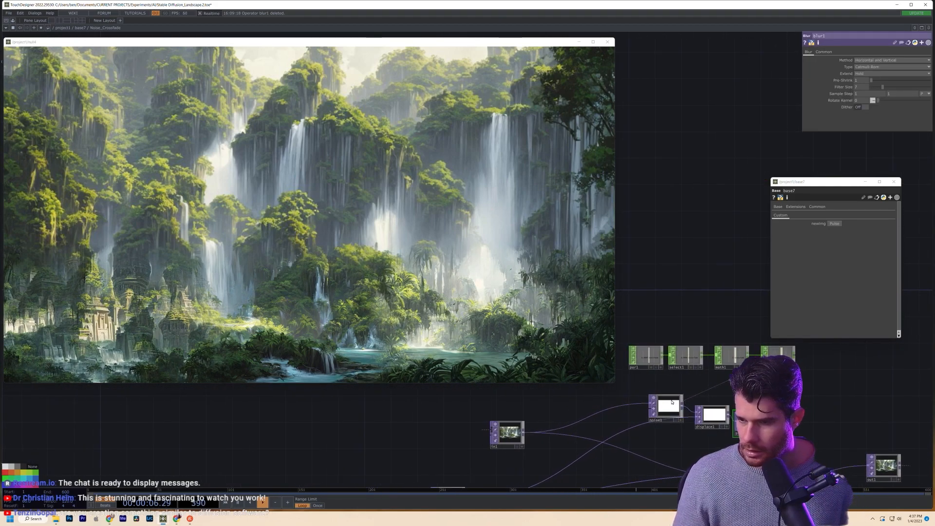
# - On noise1's Noise page, raise Harmonics from 3 to 5
pyautogui.click(668, 406)
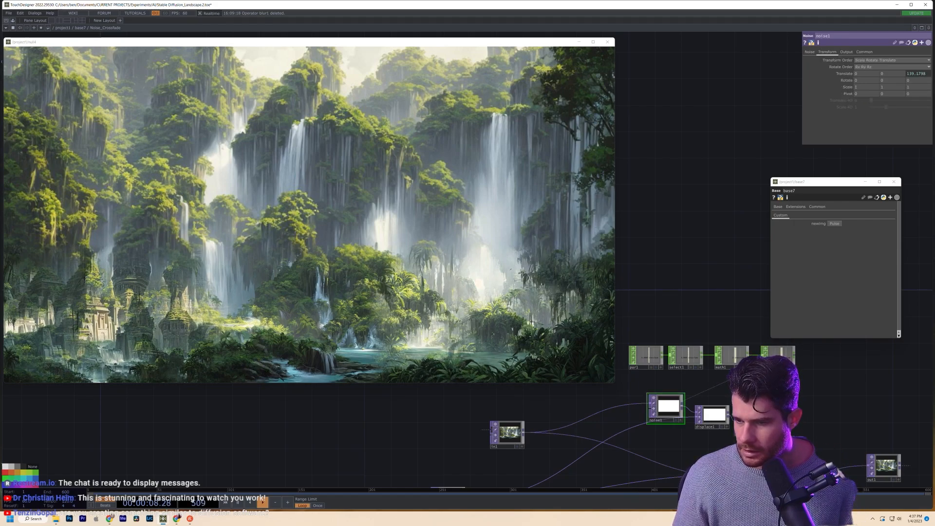
pyautogui.click(714, 418)
pyautogui.click(668, 410)
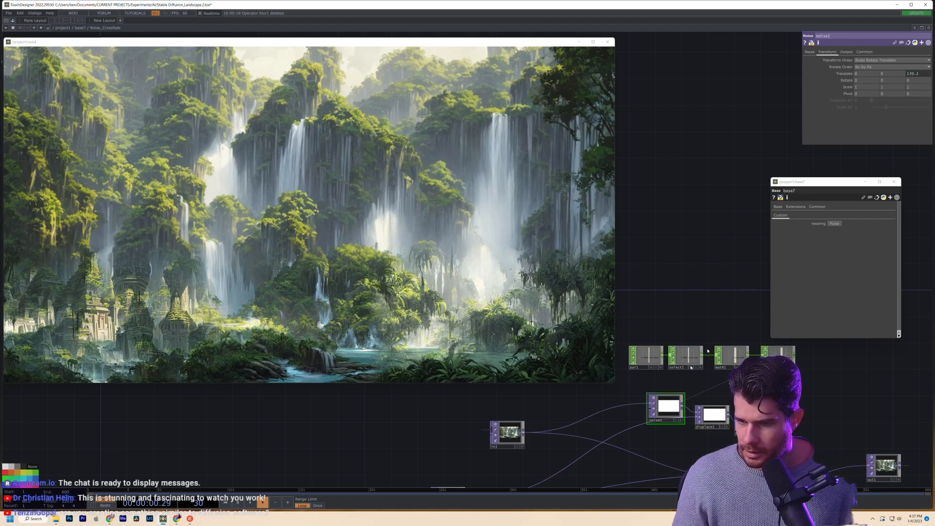
pyautogui.click(810, 52)
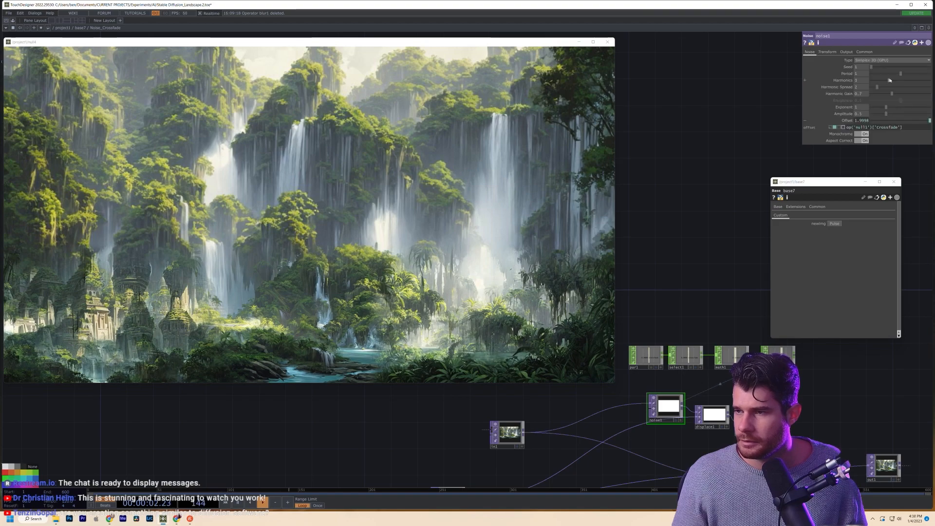
pyautogui.moveTo(895, 81); pyautogui.dragTo(901, 82)
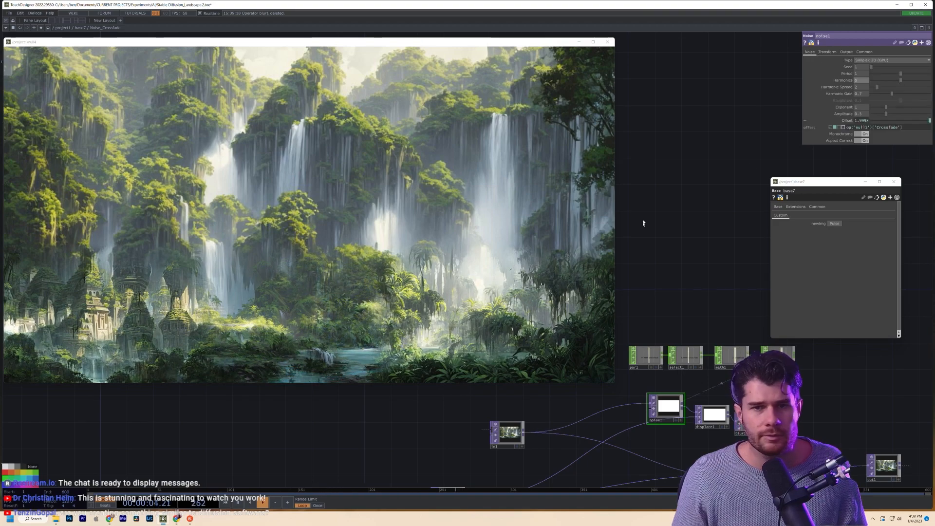
pyautogui.scroll(-6, 704, 224)
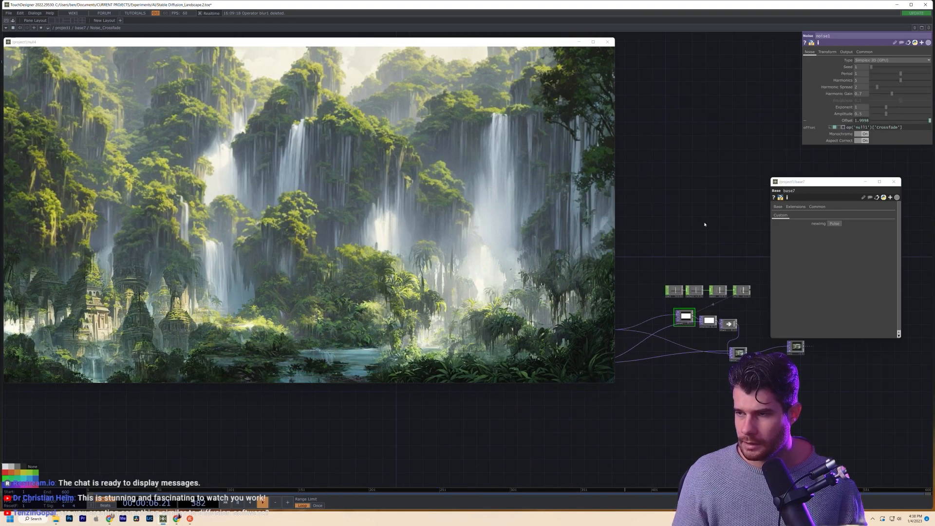
pyautogui.scroll(6, 705, 224)
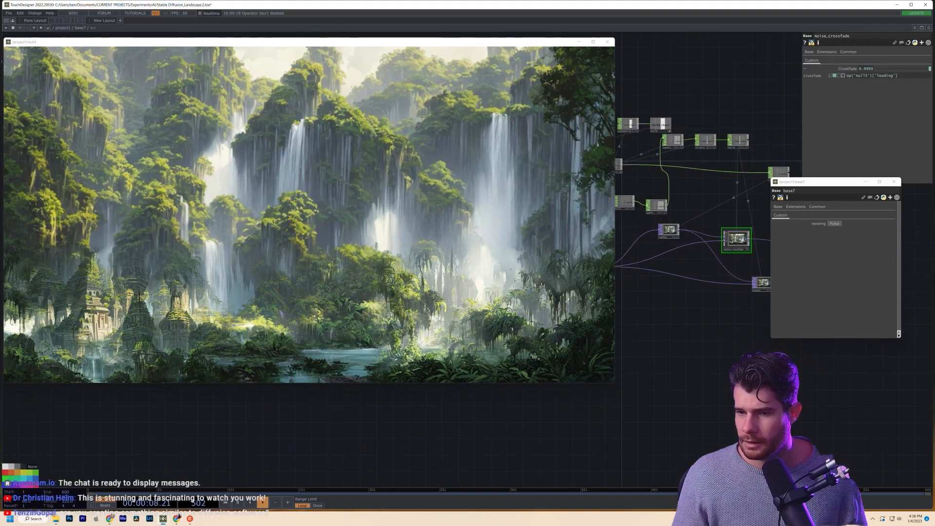
# - Pulse newImg to generate a new image and restart the noise crossfade
pyautogui.click(834, 224)
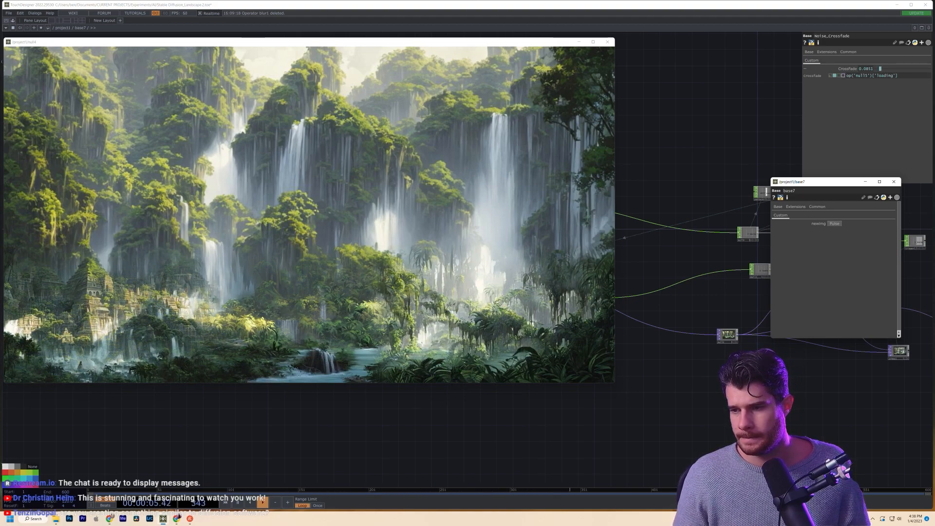
pyautogui.moveTo(649, 345); pyautogui.dragTo(796, 416)
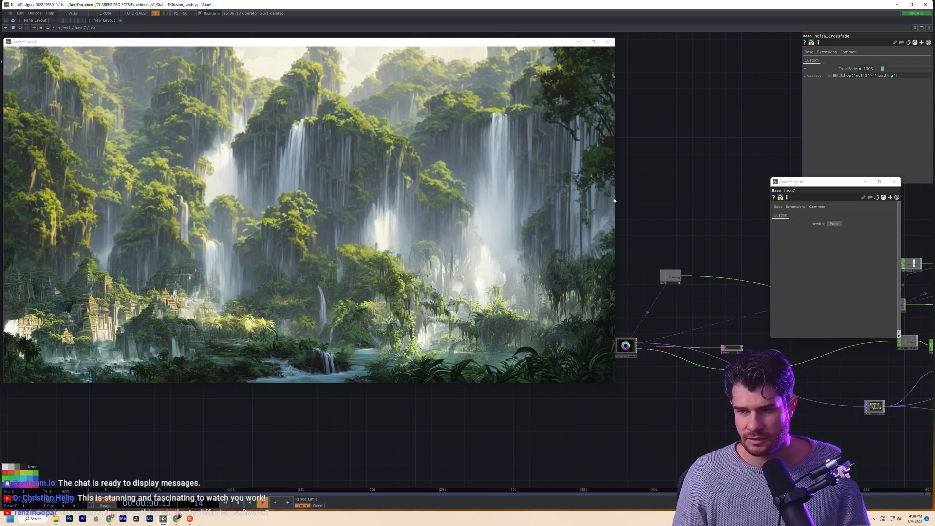
pyautogui.moveTo(611, 200); pyautogui.dragTo(578, 204)
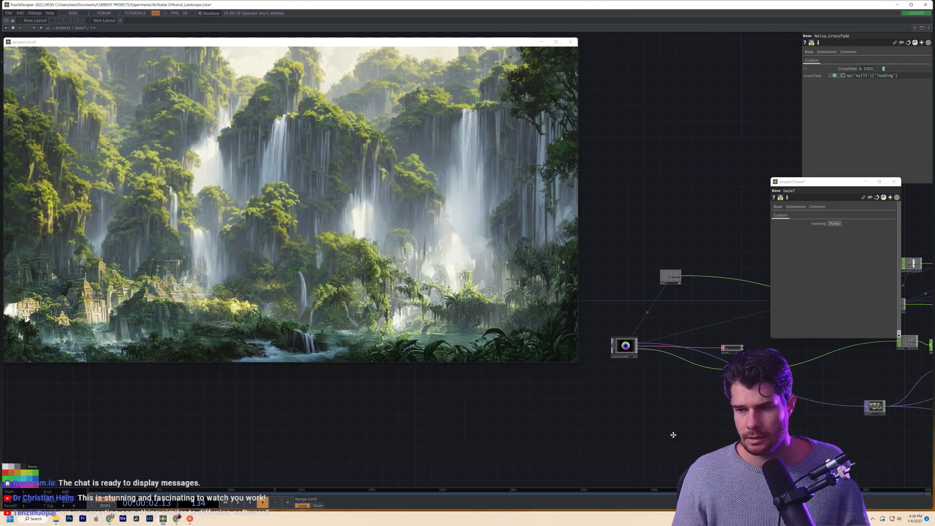
pyautogui.moveTo(638, 376); pyautogui.dragTo(619, 400)
pyautogui.moveTo(746, 363); pyautogui.dragTo(521, 377)
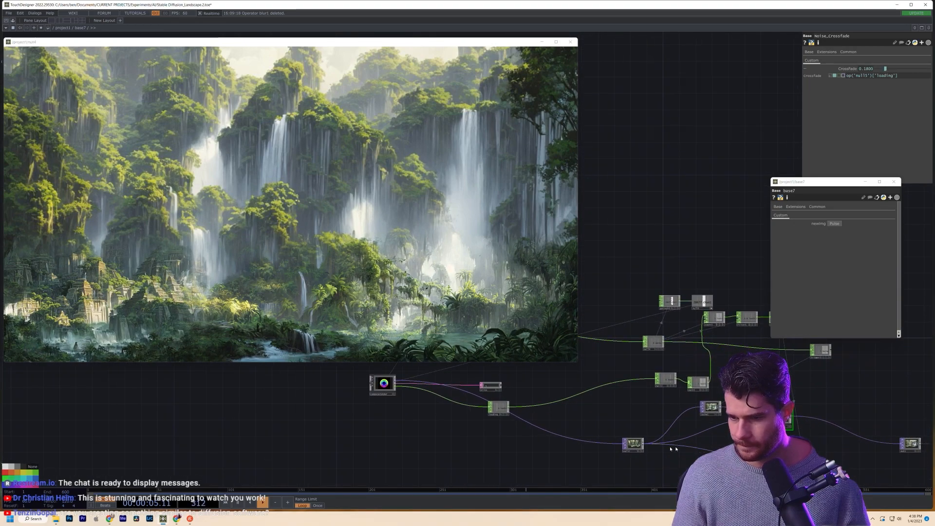
# - Watch the crossfade progress around null2, then zoom out toward /project1
pyautogui.scroll(8, 676, 449)
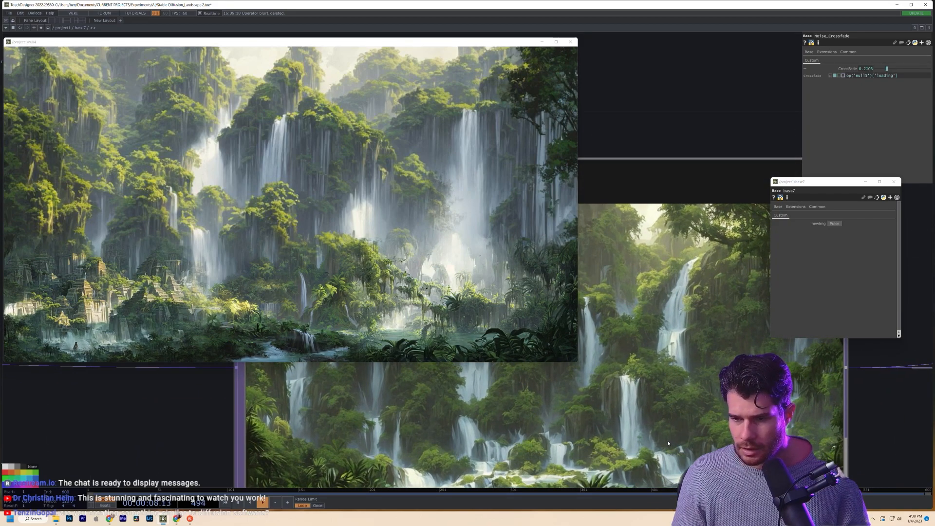
pyautogui.scroll(-6, 668, 443)
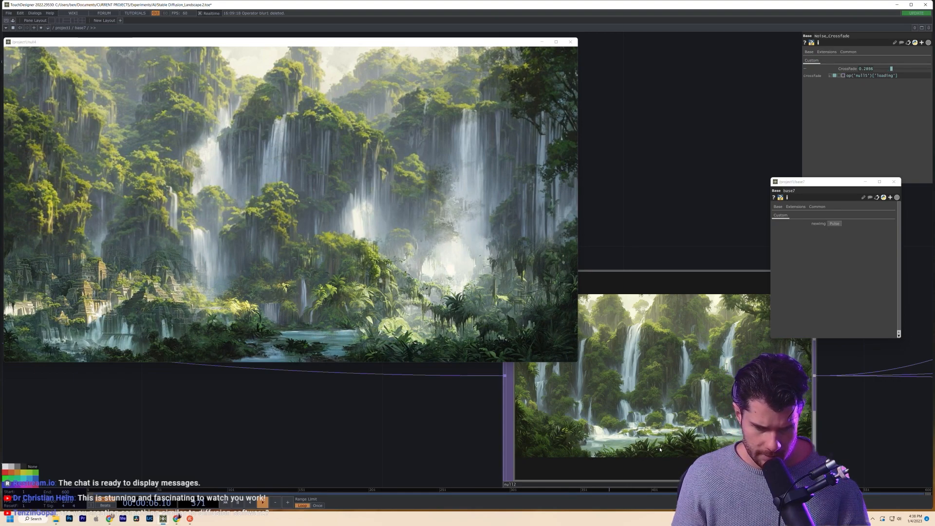
pyautogui.moveTo(334, 442); pyautogui.dragTo(365, 430)
pyautogui.scroll(5, 707, 429)
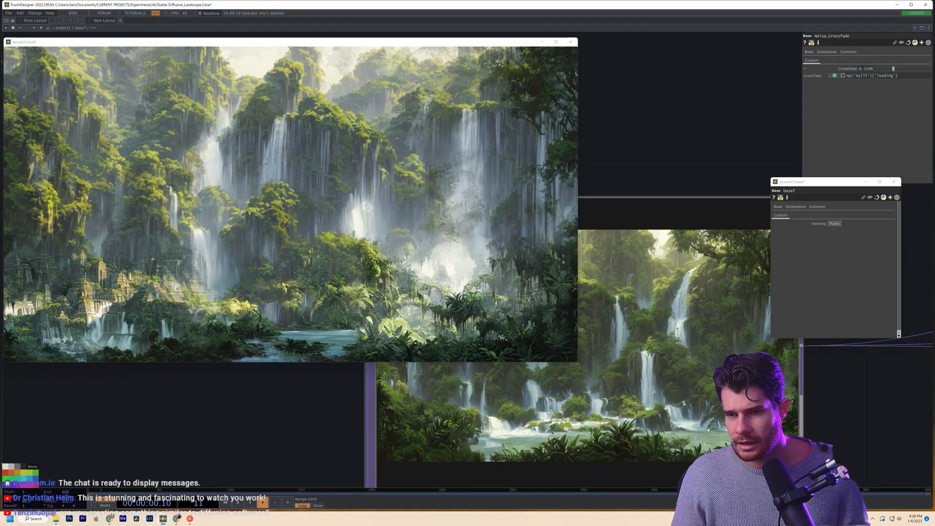
pyautogui.scroll(5, 511, 177)
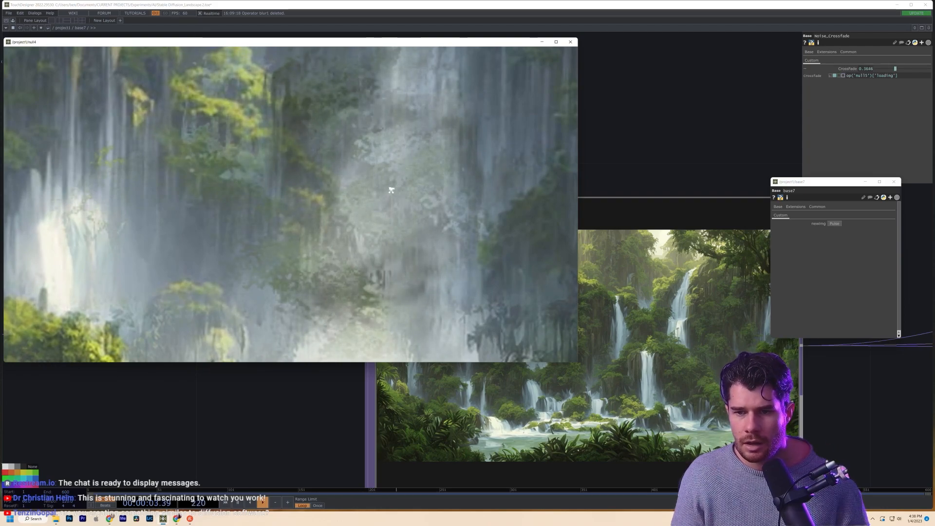
pyautogui.scroll(-5, 391, 190)
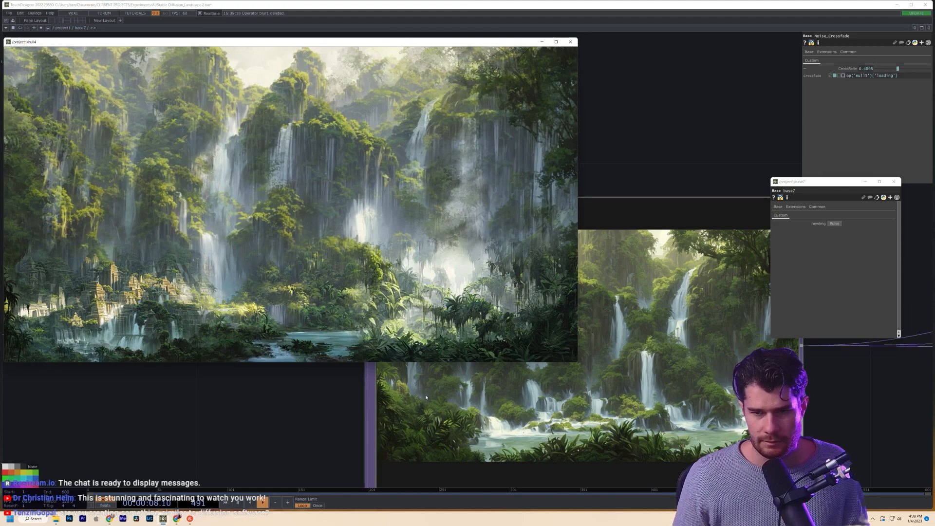
pyautogui.moveTo(278, 393); pyautogui.dragTo(415, 438)
pyautogui.scroll(-1, 381, 413)
pyautogui.scroll(-2, 382, 413)
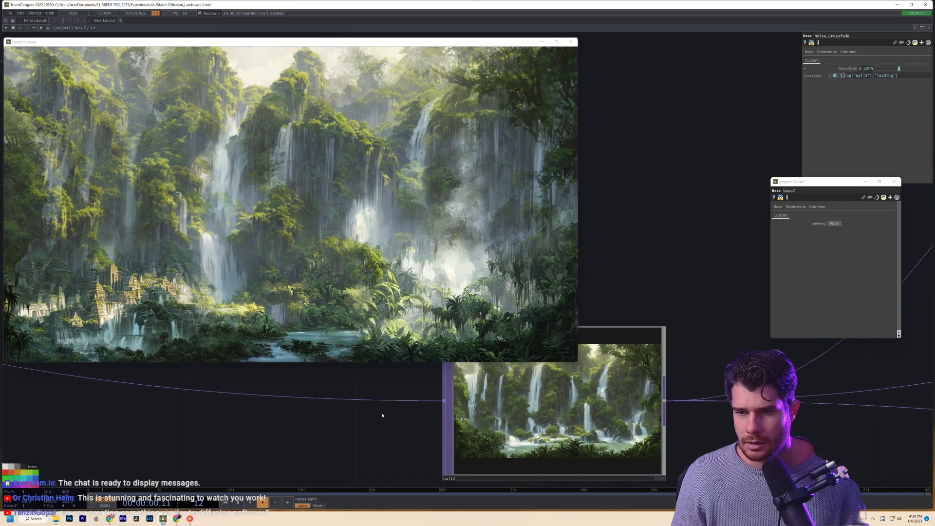
pyautogui.scroll(-5, 382, 413)
pyautogui.scroll(-3, 381, 414)
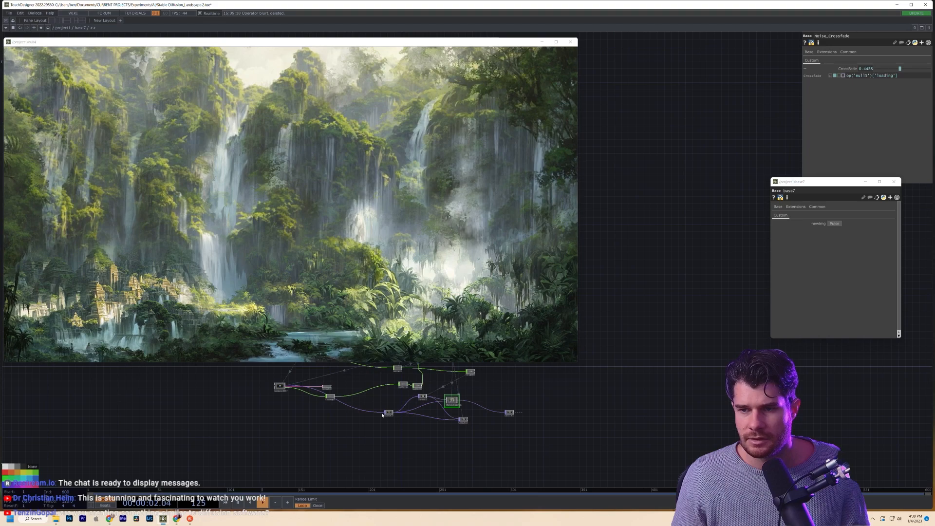
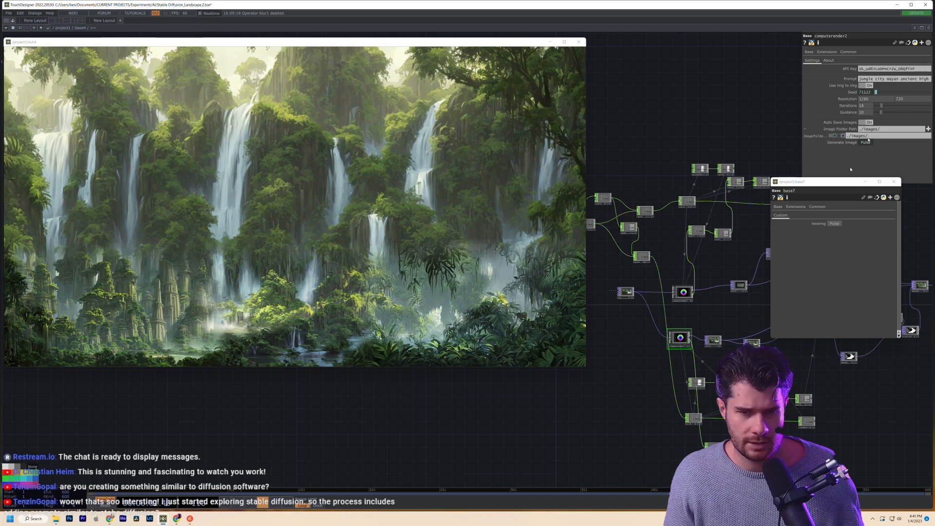
# - Enter the base6 component and center its render nodes
pyautogui.scroll(-6, 653, 358)
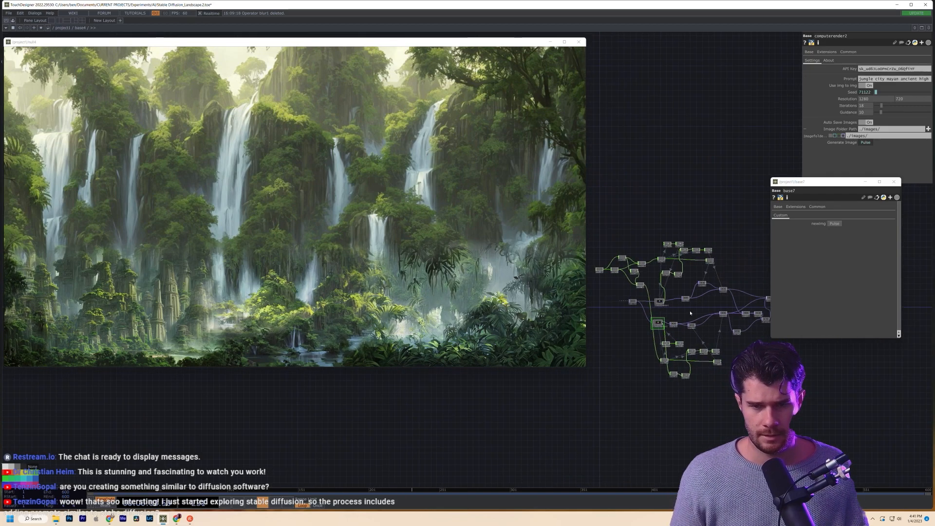
pyautogui.scroll(-5, 688, 312)
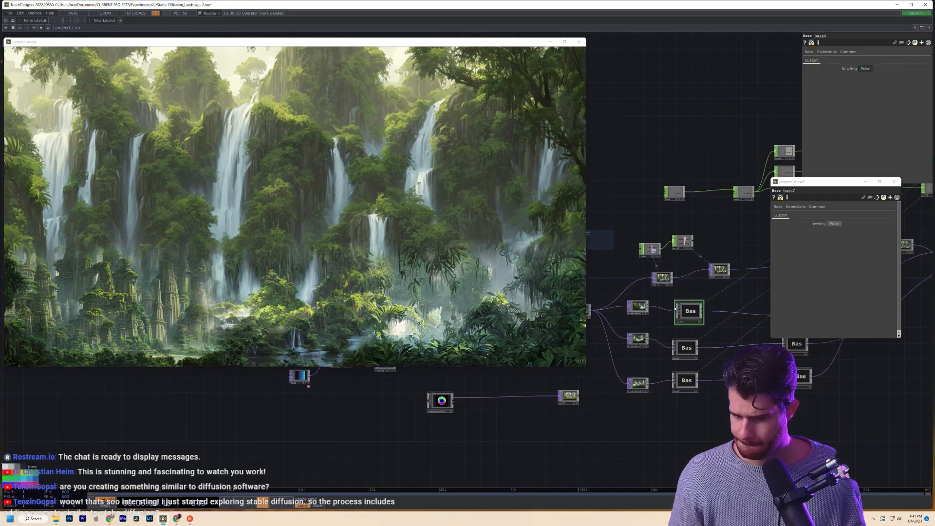
pyautogui.scroll(4, 672, 329)
pyautogui.scroll(-3, 671, 329)
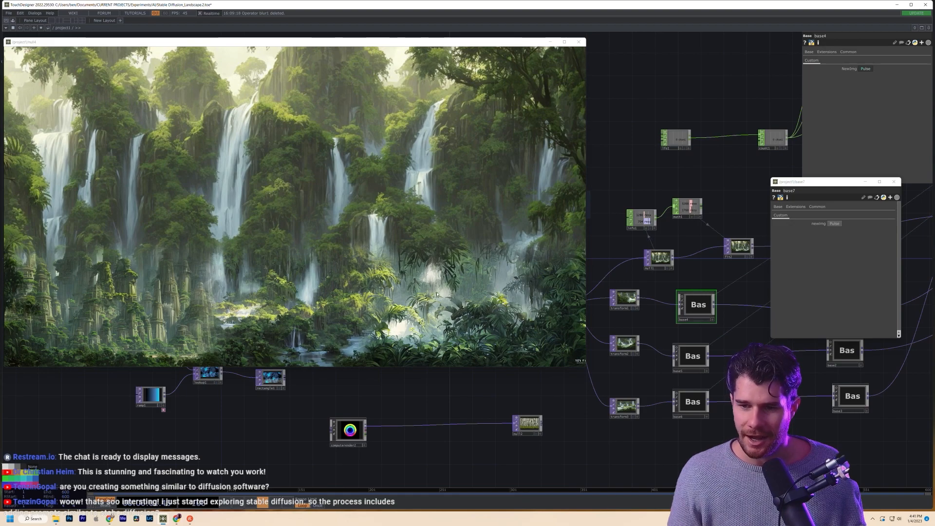
pyautogui.scroll(5, 688, 397)
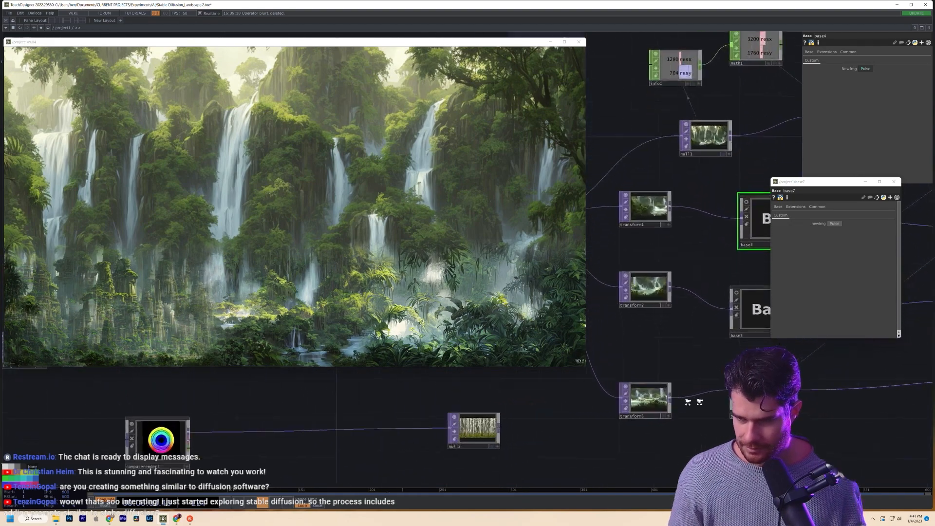
pyautogui.click(774, 392)
pyautogui.press('i')
pyautogui.moveTo(338, 376); pyautogui.dragTo(572, 411)
# - Inspect computerender1's prompt and seed next to computerender2 and the math nodes
pyautogui.scroll(2, 573, 406)
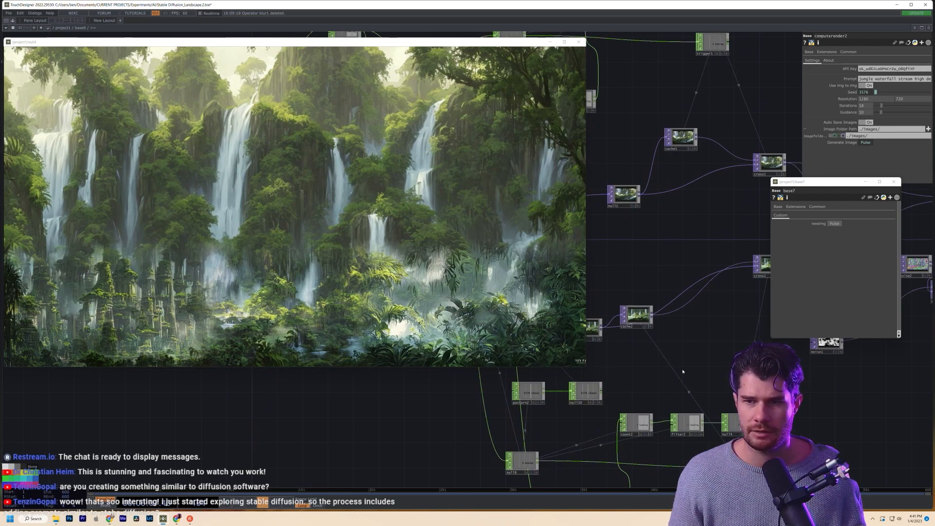
pyautogui.moveTo(682, 371); pyautogui.dragTo(801, 444)
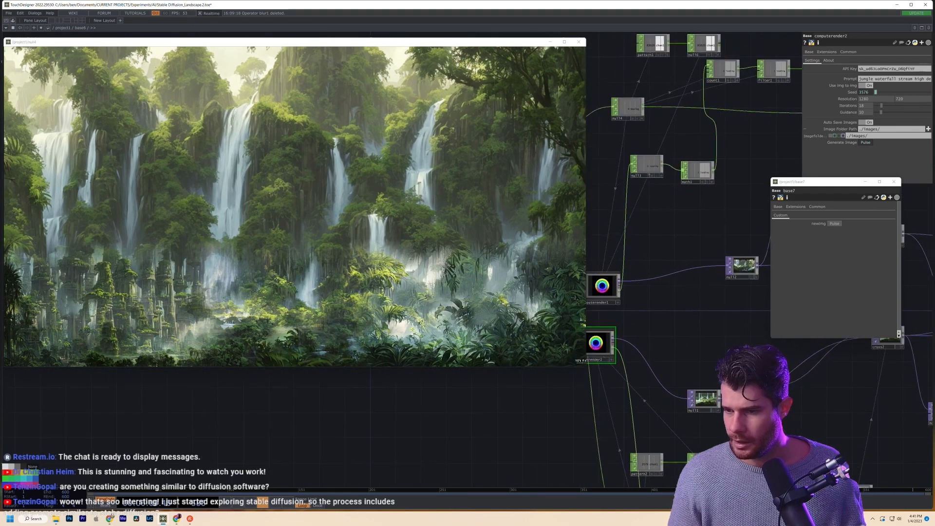
pyautogui.moveTo(621, 283); pyautogui.dragTo(710, 292)
pyautogui.click(709, 292)
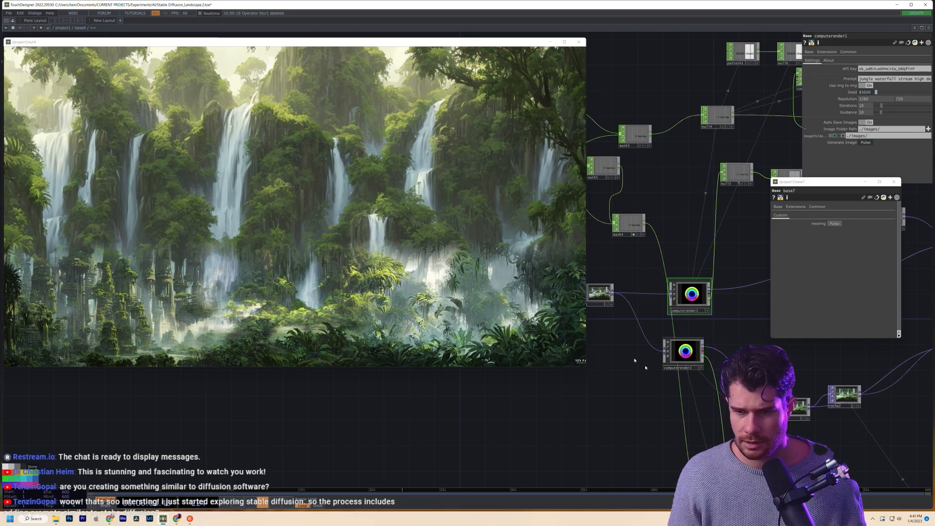
pyautogui.scroll(-10, 678, 375)
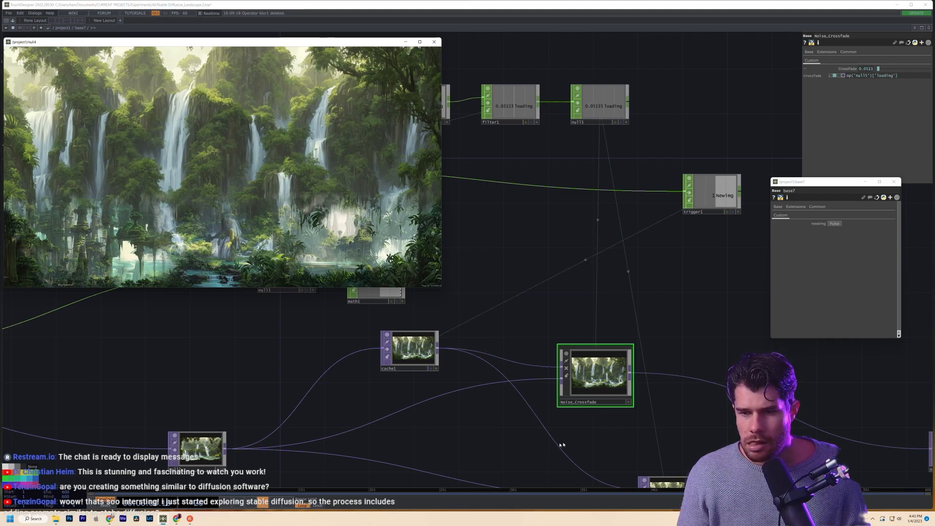
# - Check cross1 and the null2 crossfade output, then zoom back out
pyautogui.moveTo(520, 434); pyautogui.dragTo(550, 358)
pyautogui.moveTo(626, 386); pyautogui.dragTo(834, 402)
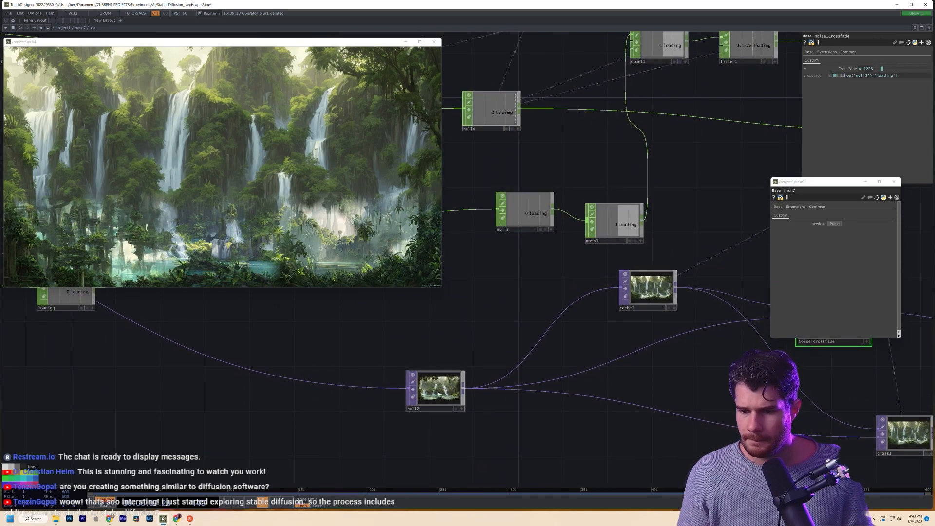
pyautogui.scroll(5, 449, 397)
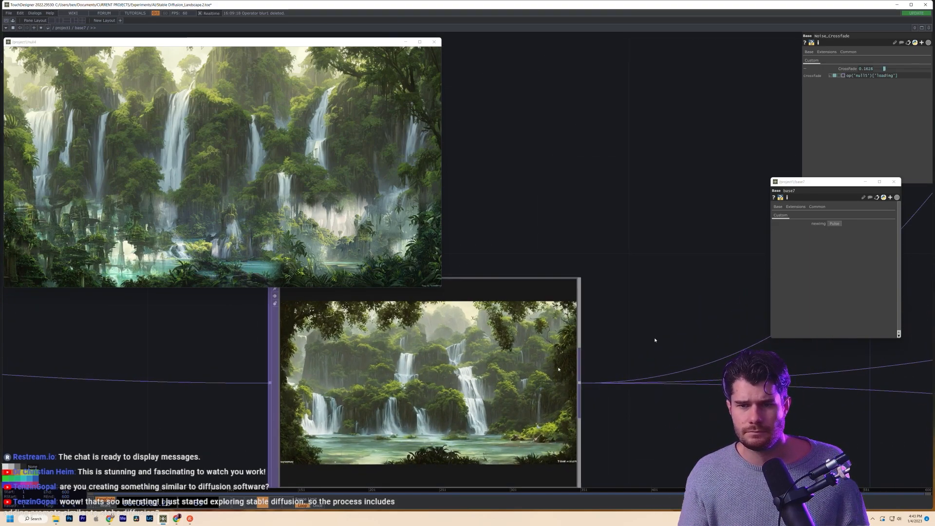
pyautogui.scroll(-6, 655, 275)
# - Zoom and pan the /project1 network to dive into base5's render nodes
pyautogui.scroll(-6, 655, 278)
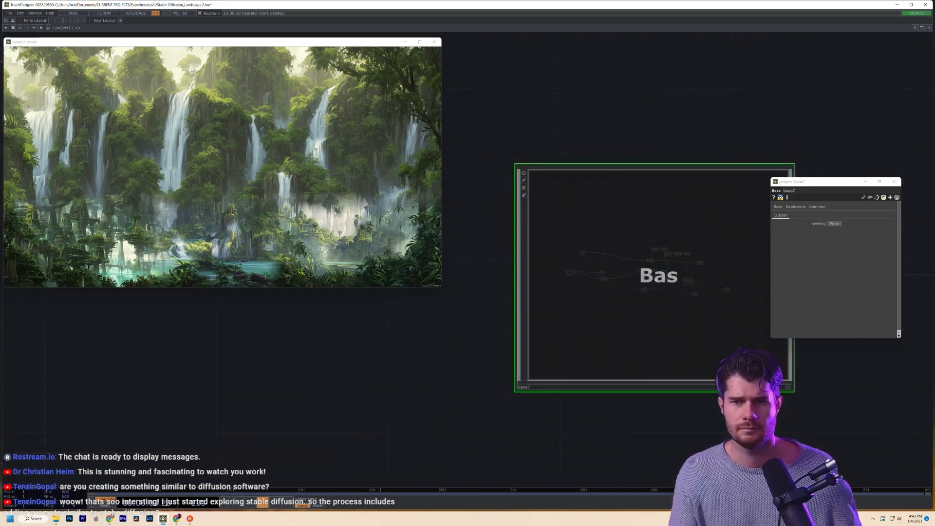
pyautogui.scroll(-3, 589, 406)
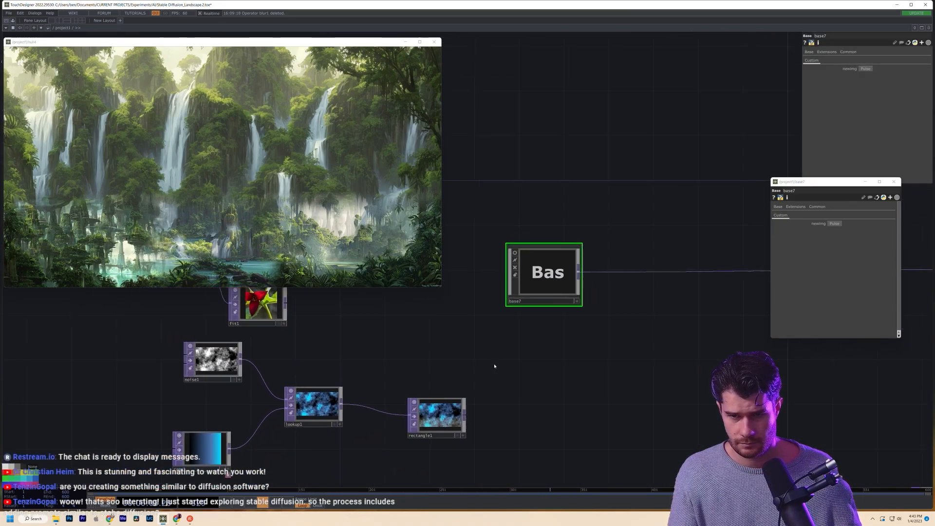
pyautogui.moveTo(548, 375); pyautogui.dragTo(538, 372)
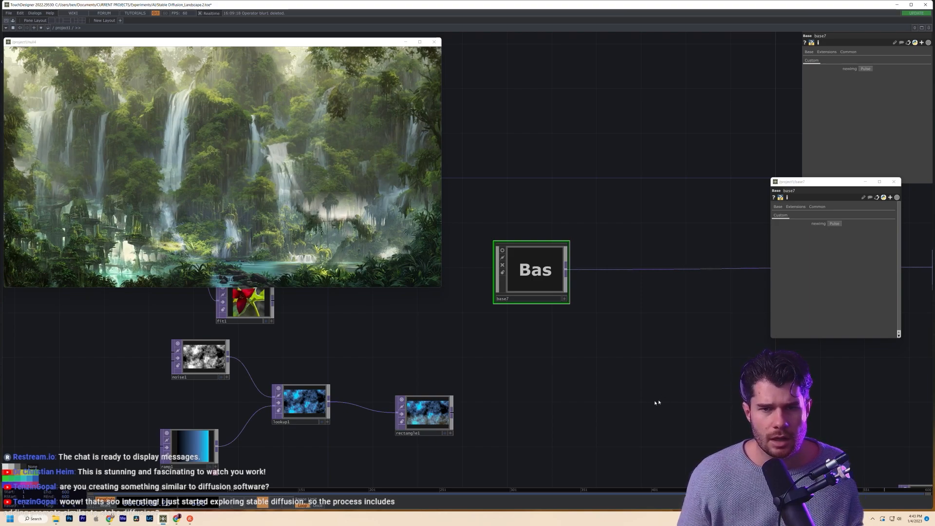
pyautogui.moveTo(526, 387); pyautogui.dragTo(616, 401)
pyautogui.scroll(-4, 644, 406)
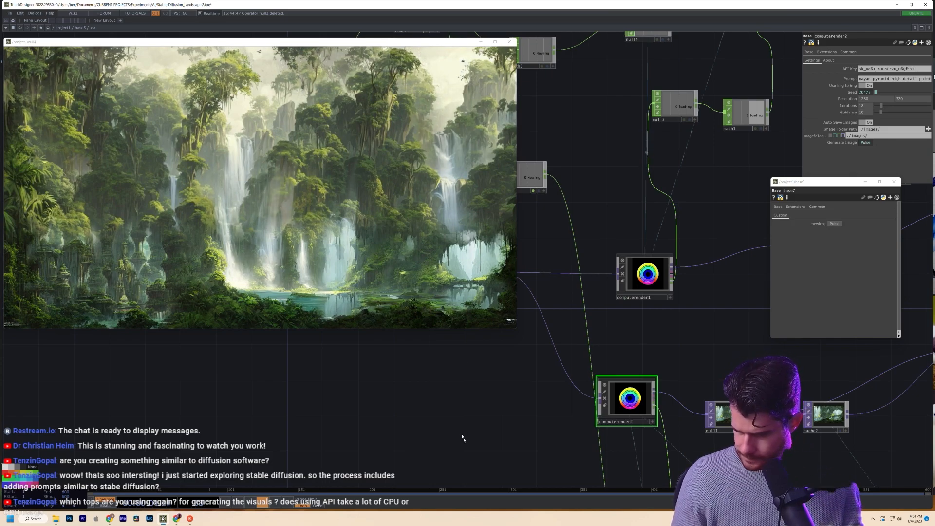
# - Maximize the main window and enlarge the landscape output viewer, nudging it upward
pyautogui.moveTo(491, 500)
pyautogui.mouseDown()
pyautogui.moveTo(305, 491)
pyautogui.moveTo(498, 505)
pyautogui.mouseUp()
pyautogui.doubleClick(666, 11)
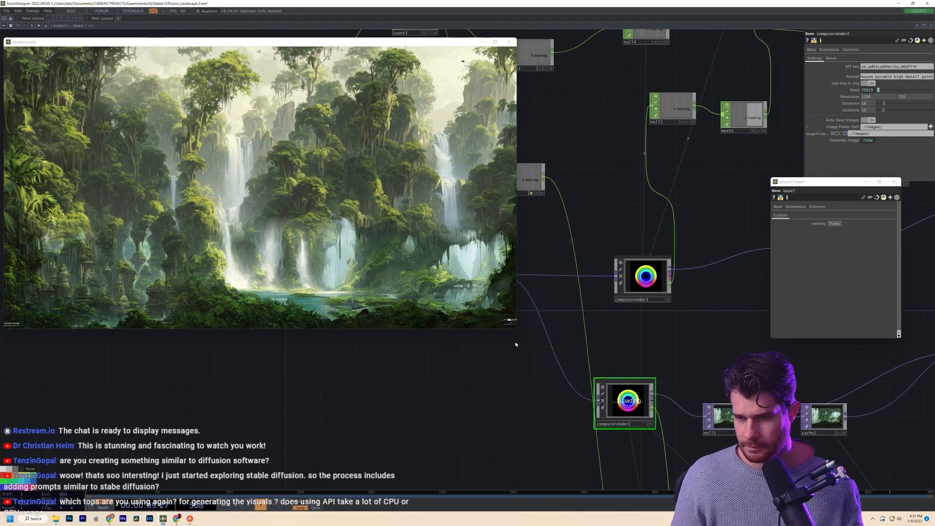
pyautogui.moveTo(515, 330); pyautogui.dragTo(603, 376)
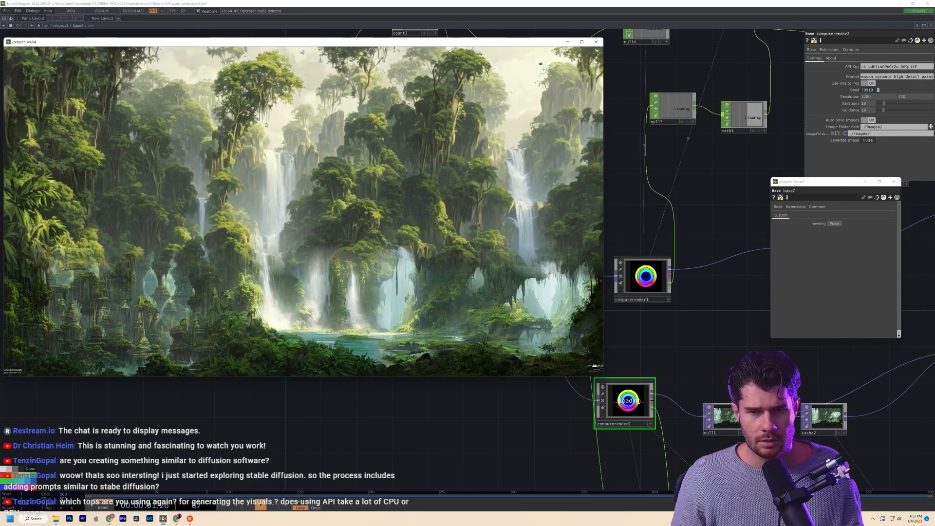
pyautogui.moveTo(253, 43); pyautogui.dragTo(253, 34)
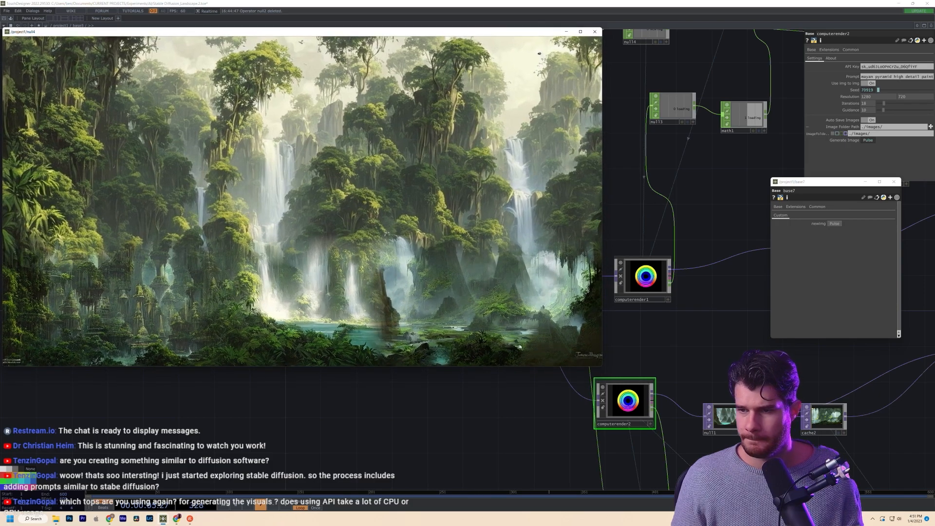
# - Preview null1's mayan pyramid render in a floating viewer at about 1280x720, then close it
pyautogui.moveTo(682, 345); pyautogui.dragTo(510, 417, button='middle')
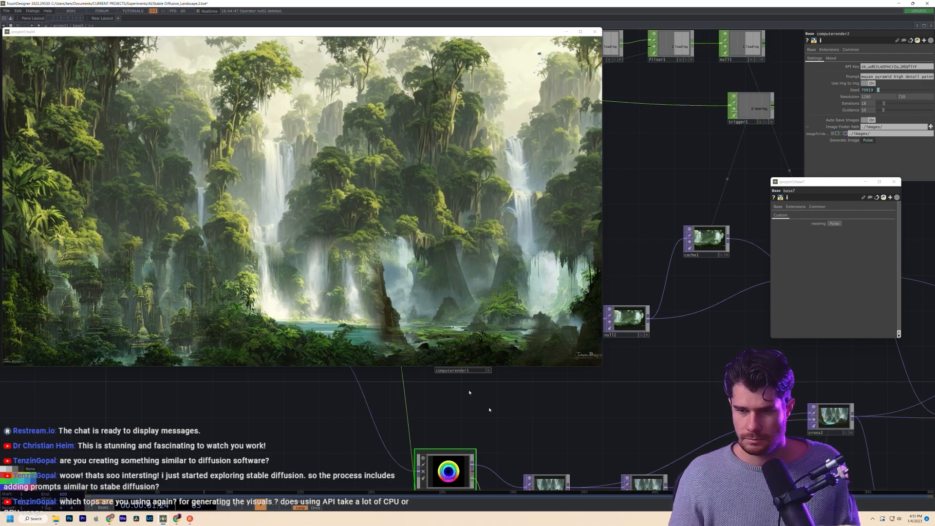
pyautogui.moveTo(520, 432); pyautogui.dragTo(676, 353)
pyautogui.scroll(6, 690, 405)
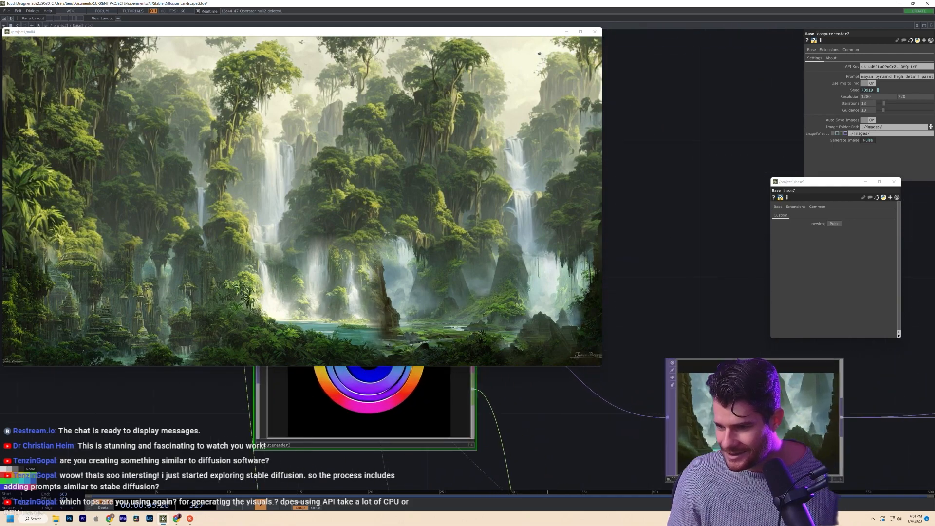
pyautogui.rightClick(742, 389)
pyautogui.click(750, 349)
pyautogui.moveTo(747, 296); pyautogui.dragTo(308, 114)
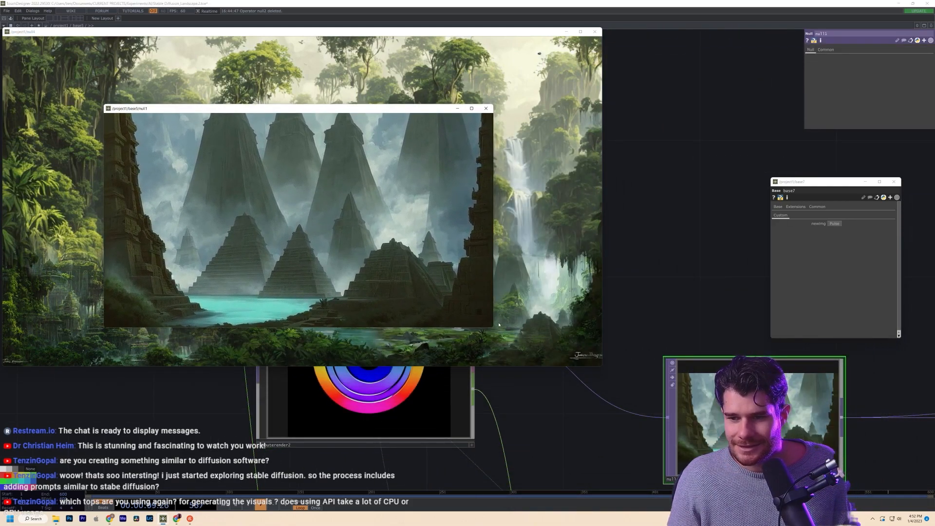
pyautogui.moveTo(494, 325); pyautogui.dragTo(728, 456)
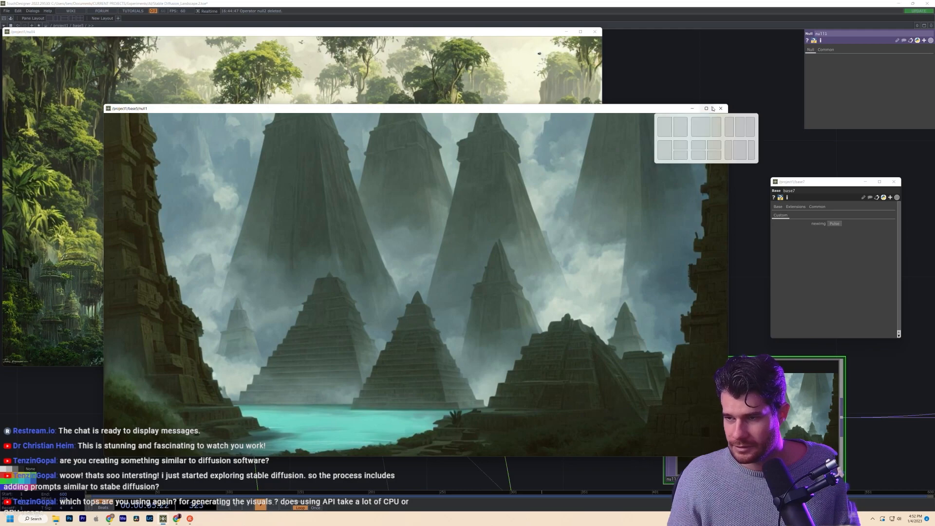
pyautogui.click(720, 108)
# - Check computerender1's settings, then select computerender2 to show its pyramid prompt and seed
pyautogui.scroll(-4, 690, 309)
pyautogui.moveTo(680, 309); pyautogui.dragTo(760, 428)
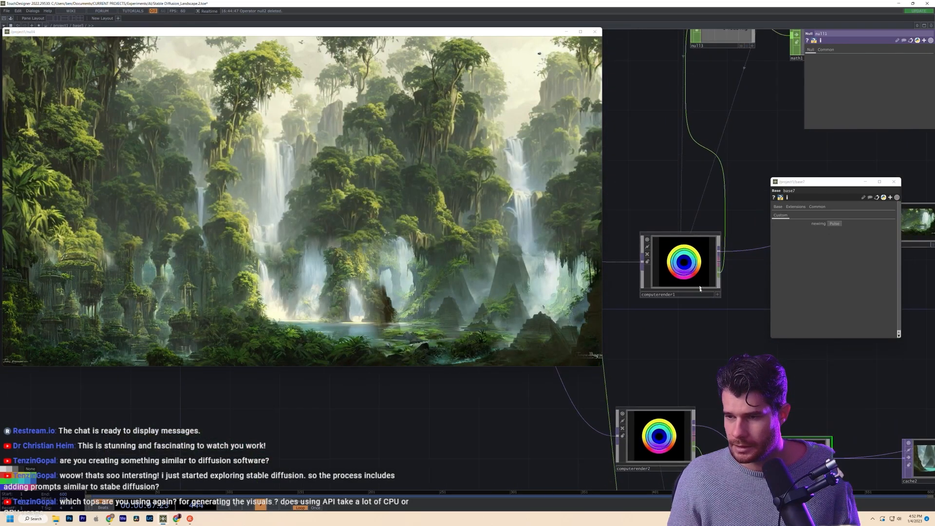
pyautogui.click(701, 294)
pyautogui.moveTo(688, 409); pyautogui.dragTo(591, 521)
pyautogui.moveTo(711, 440); pyautogui.dragTo(542, 434)
pyautogui.scroll(9, 651, 323)
pyautogui.moveTo(637, 263); pyautogui.dragTo(725, 237)
pyautogui.scroll(3, 738, 418)
pyautogui.scroll(-9, 739, 419)
pyautogui.scroll(-4, 745, 414)
pyautogui.moveTo(693, 390); pyautogui.dragTo(748, 209)
pyautogui.click(612, 394)
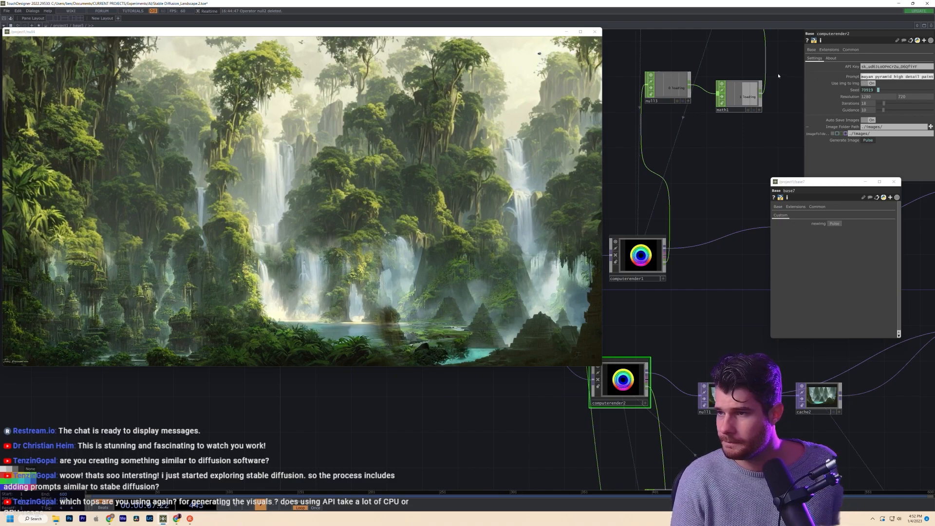
# - Type 'jungle', then return to TouchDesigner and enter the base7 component
pyautogui.write('jungle')
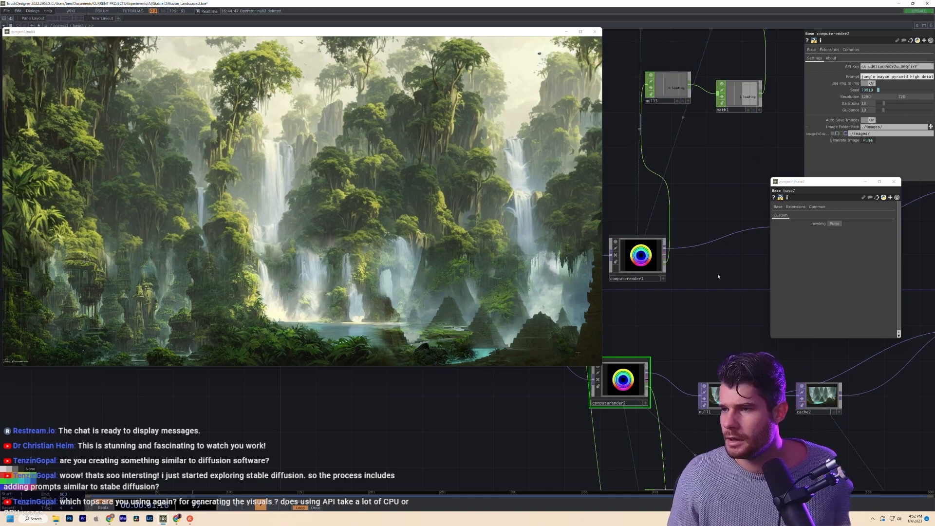
pyautogui.scroll(-12, 706, 280)
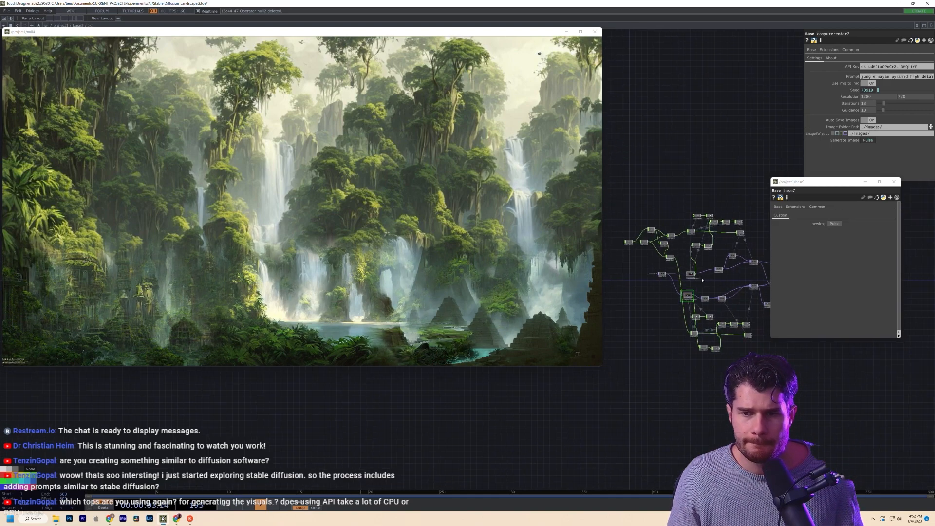
pyautogui.scroll(-10, 700, 277)
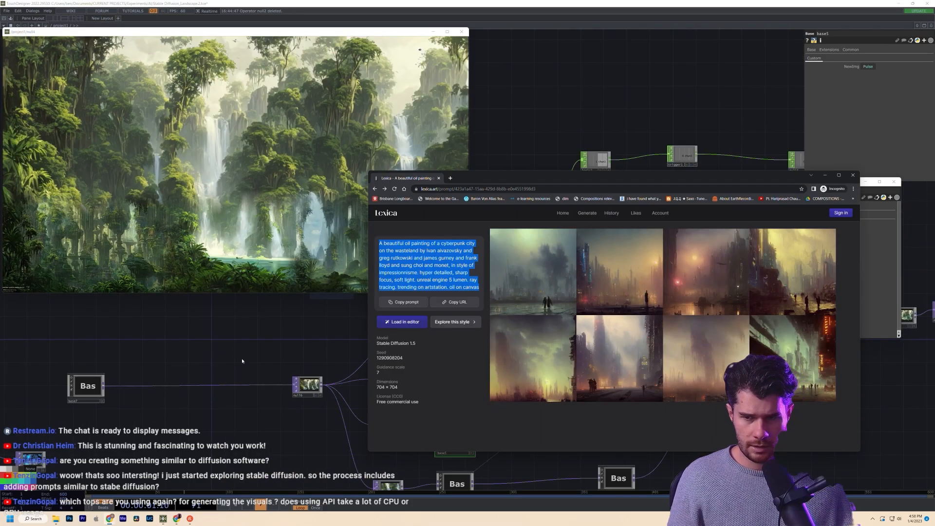
pyautogui.moveTo(242, 361); pyautogui.dragTo(403, 361)
pyautogui.click(238, 386)
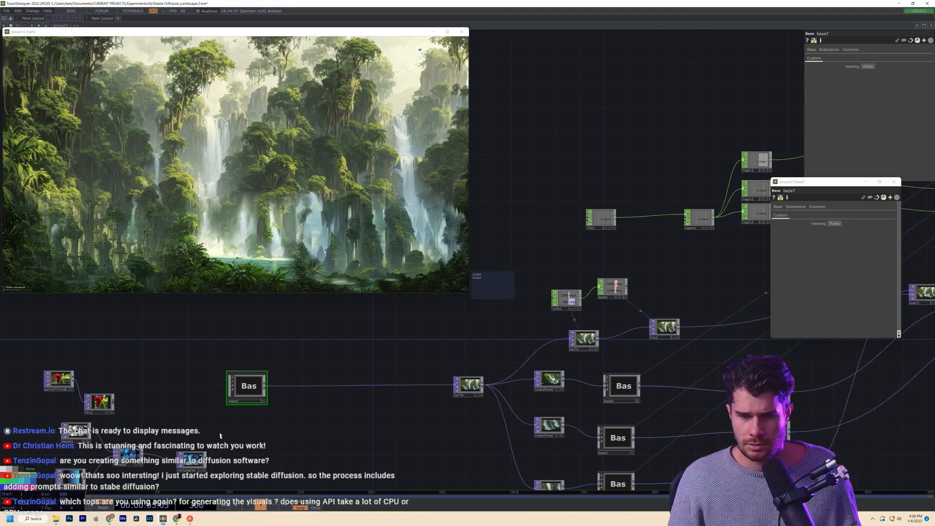
pyautogui.scroll(4, 220, 390)
pyautogui.scroll(-4, 252, 389)
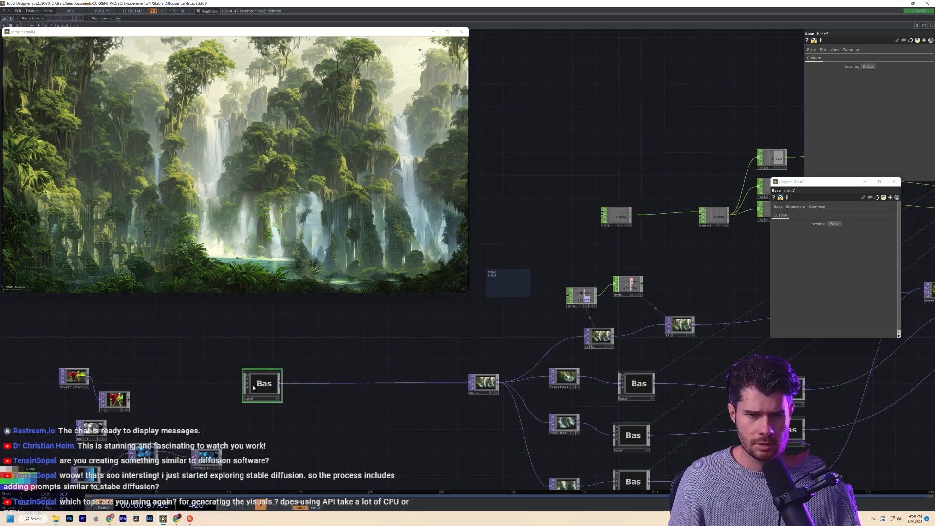
pyautogui.scroll(2, 254, 388)
pyautogui.click(274, 377)
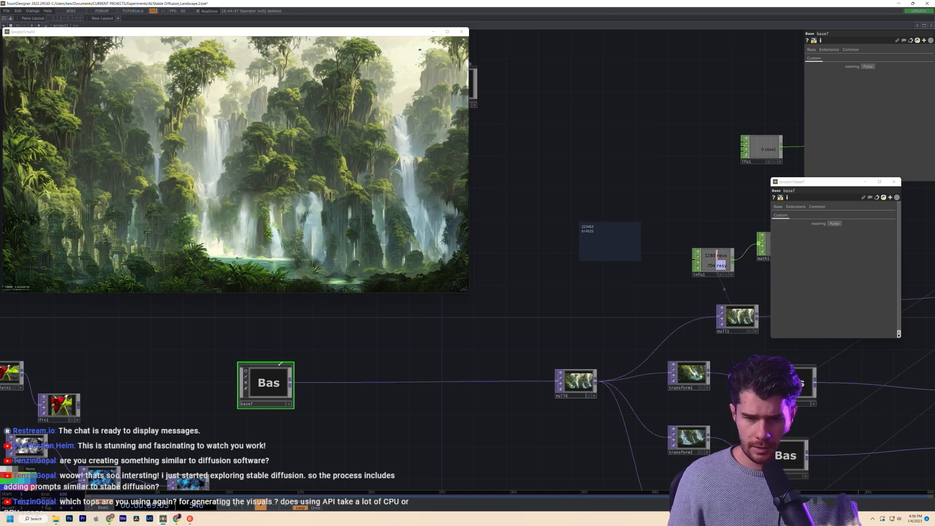
pyautogui.press('i')
# - Select base7's computerender node and highlight its Prompt text from 'artstation' onward
pyautogui.moveTo(397, 392); pyautogui.dragTo(670, 449)
pyautogui.moveTo(354, 355); pyautogui.dragTo(457, 426)
pyautogui.scroll(2, 422, 395)
pyautogui.click(422, 397)
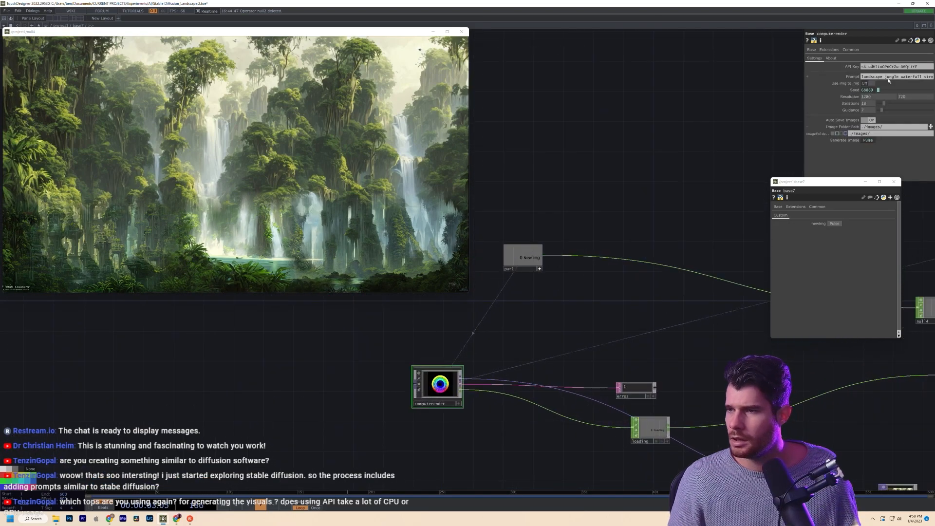
pyautogui.click(886, 76)
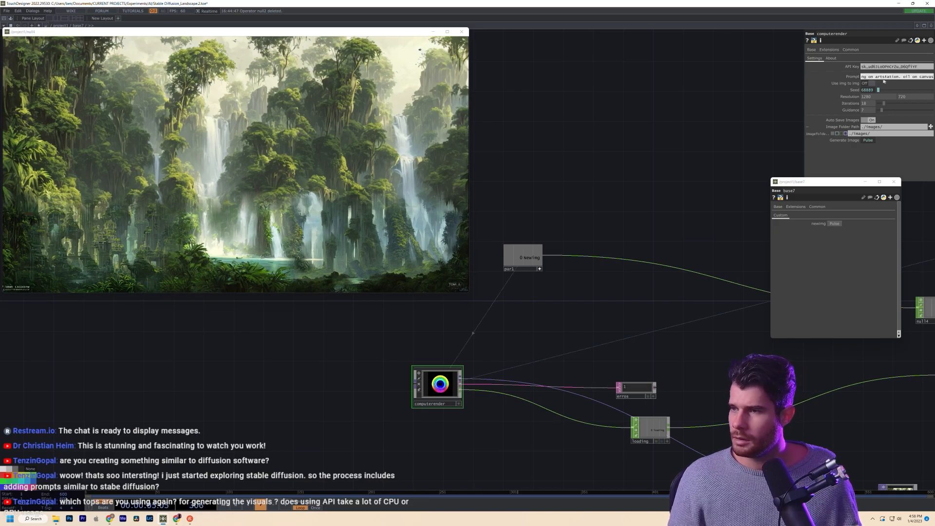
pyautogui.moveTo(875, 76); pyautogui.dragTo(933, 77)
pyautogui.click(905, 76)
pyautogui.click(618, 167)
pyautogui.moveTo(631, 175); pyautogui.dragTo(701, 254)
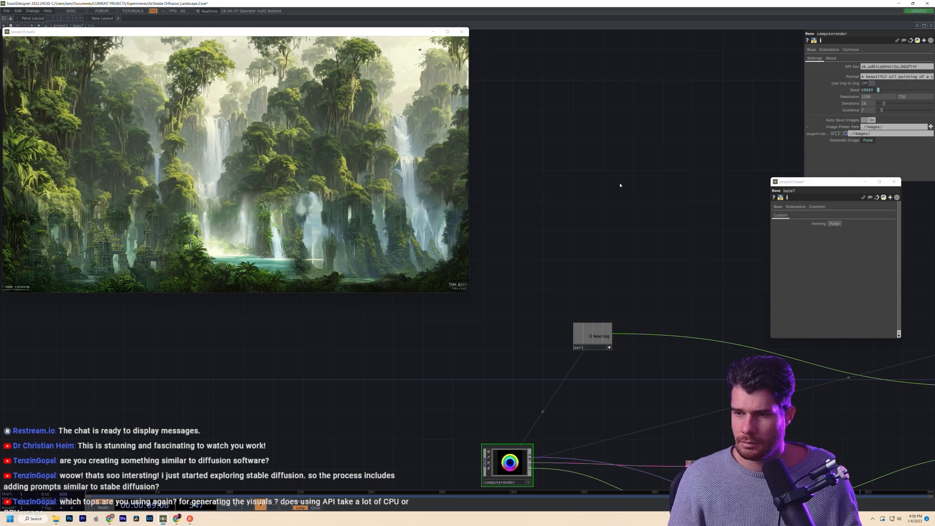
# - Add a widened comment with the pasted cyberpunk city prompt, retyping the end of 'impressionism'
pyautogui.hotkey('alt', 'c')
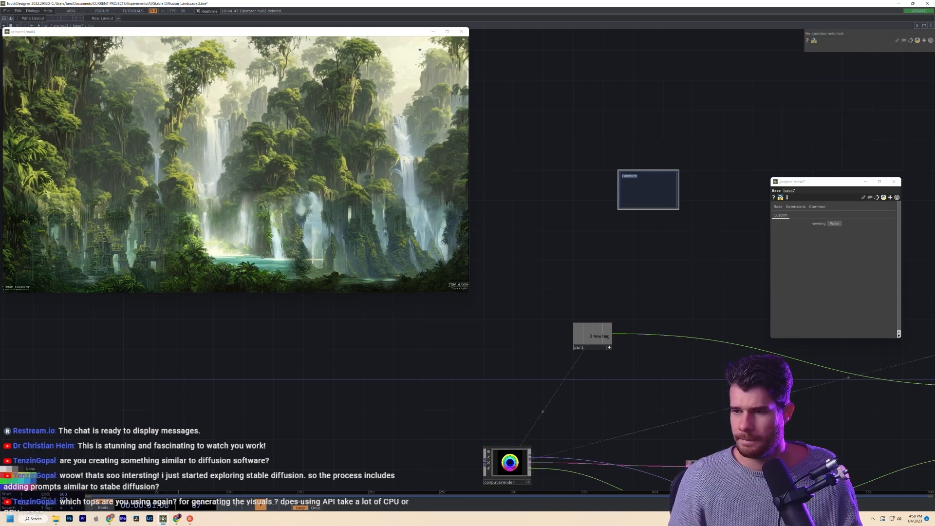
pyautogui.write('A beautiful oil painting of a cyberpunk city on the wasteland by ivan aivazovsky and greg rutkowski and james gurney and frank lloyd and sung choi and monet, in style of impressionnisme. hyper detailed, sharp focus, soft light. unreal engine 5 lumen. ray tracing.')
pyautogui.scroll(3, 568, 289)
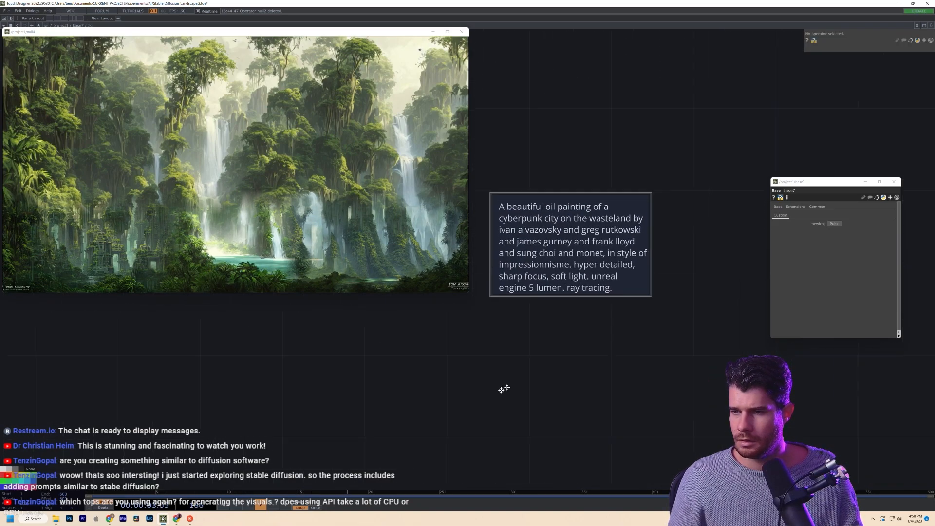
pyautogui.scroll(-3, 568, 289)
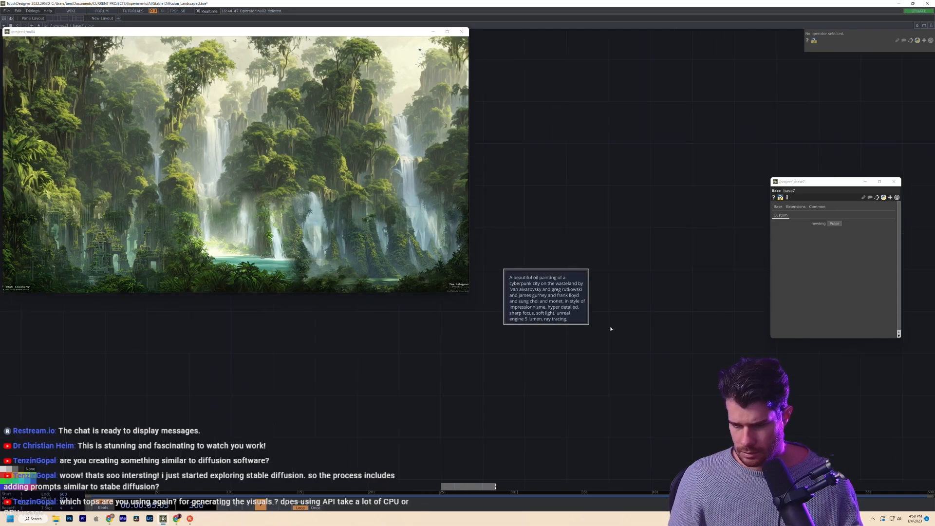
pyautogui.moveTo(585, 323); pyautogui.dragTo(683, 228)
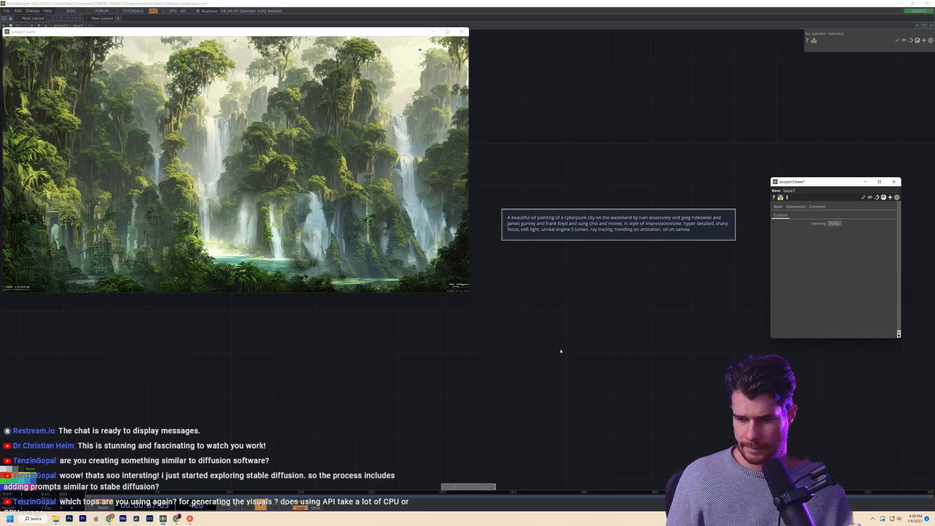
pyautogui.click(604, 225)
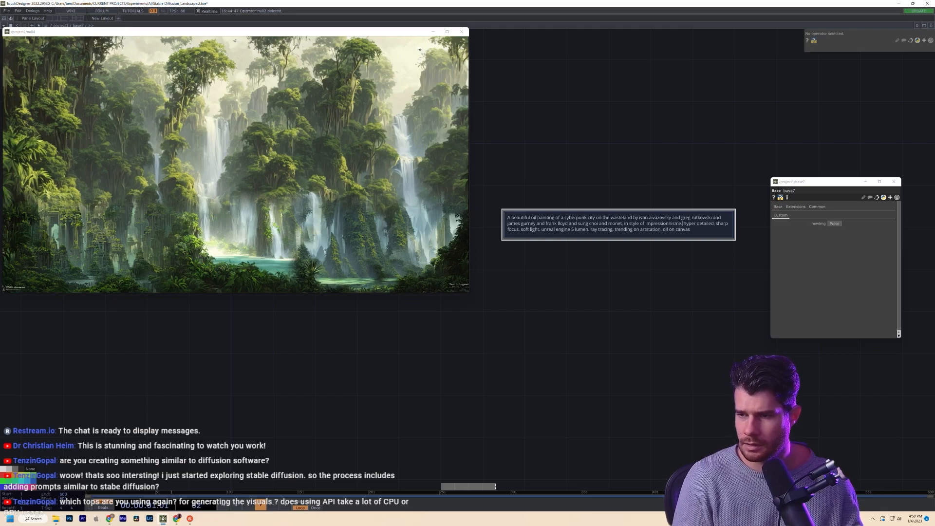
pyautogui.press('BackSpace')
pyautogui.press('BackSpace')
pyautogui.press('BackSpace')
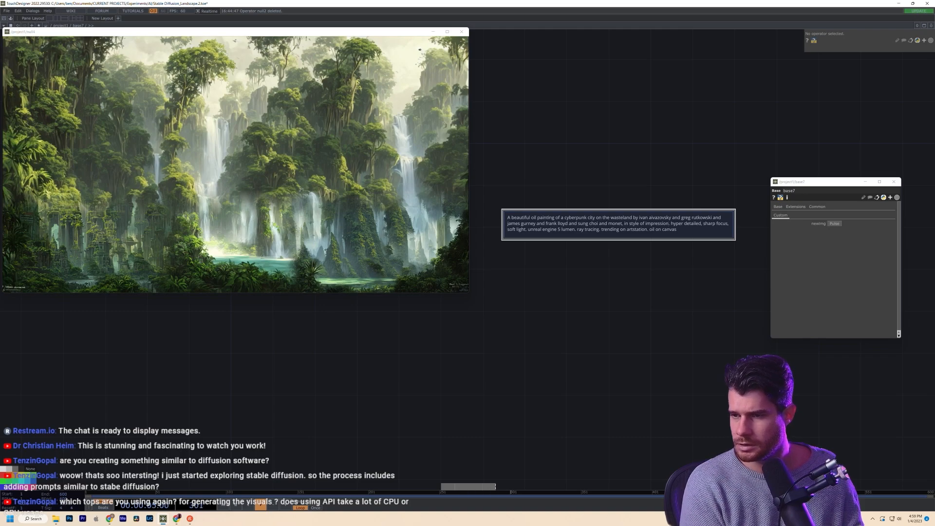
pyautogui.write('ism')
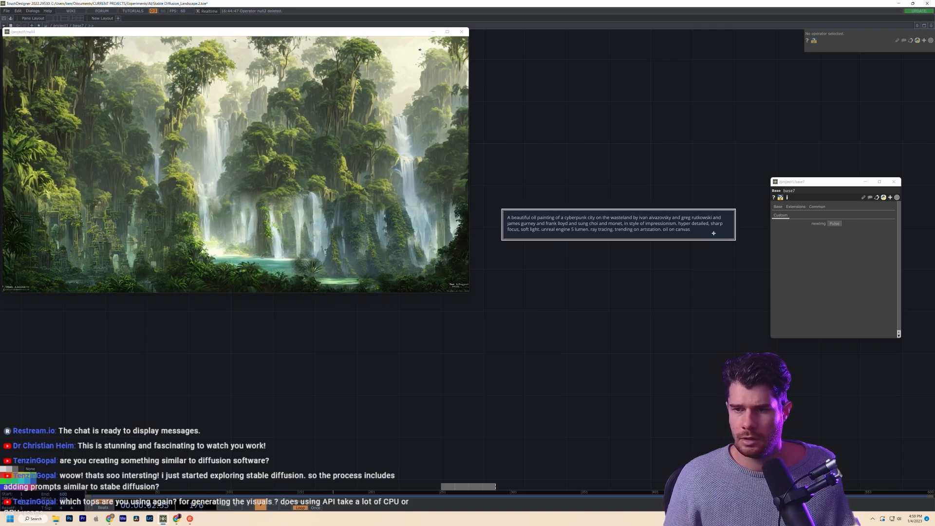
# - Duplicate the comment below the original and make the copy begin 'Oil painting of a cyberpunk city'
pyautogui.hotkey('ctrl', 'c')
pyautogui.hotkey('ctrl', 'v')
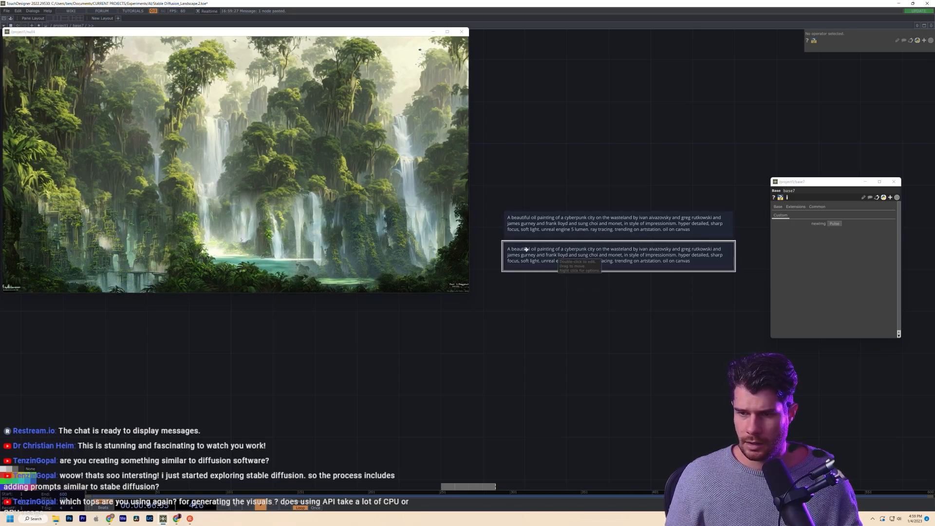
pyautogui.moveTo(531, 249); pyautogui.dragTo(541, 302)
pyautogui.click(542, 301)
pyautogui.press('BackSpace')
pyautogui.press('BackSpace')
pyautogui.press('BackSpace')
pyautogui.press('BackSpace')
pyautogui.press('BackSpace')
pyautogui.press('BackSpace')
pyautogui.press('BackSpace')
pyautogui.press('BackSpace')
pyautogui.press('BackSpace')
pyautogui.press('BackSpace')
pyautogui.press('BackSpace')
pyautogui.press('BackSpace')
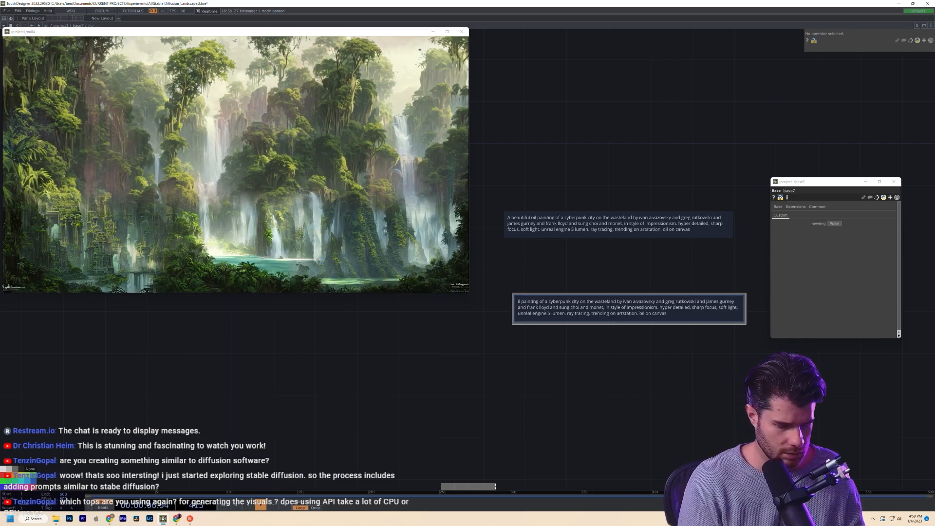
pyautogui.write('O')
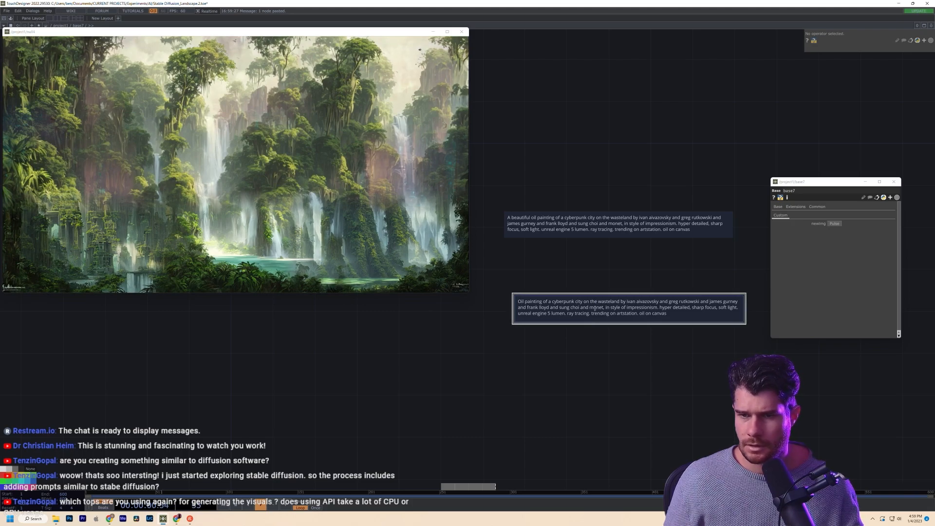
pyautogui.click(467, 417)
pyautogui.scroll(-3, 467, 417)
pyautogui.scroll(3, 467, 417)
pyautogui.scroll(-3, 466, 417)
pyautogui.scroll(3, 516, 325)
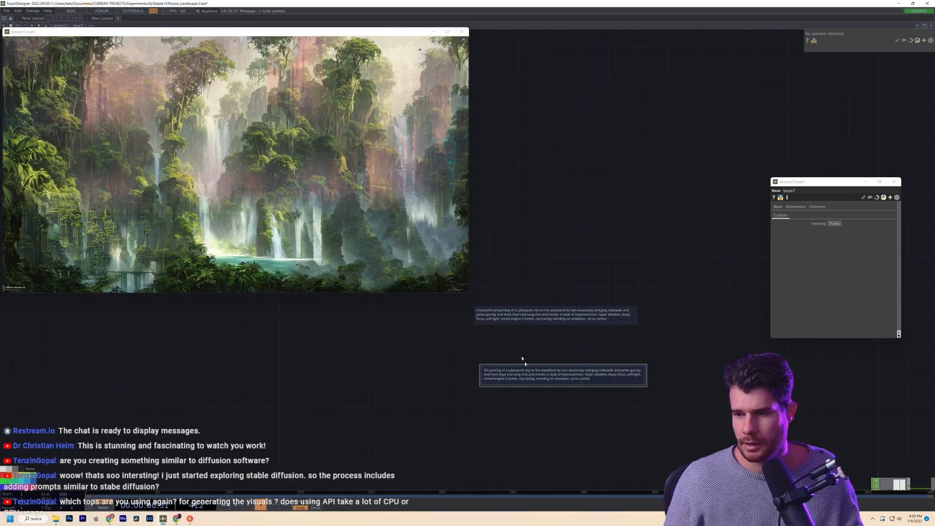
pyautogui.hotkey('ctrl', 'a')
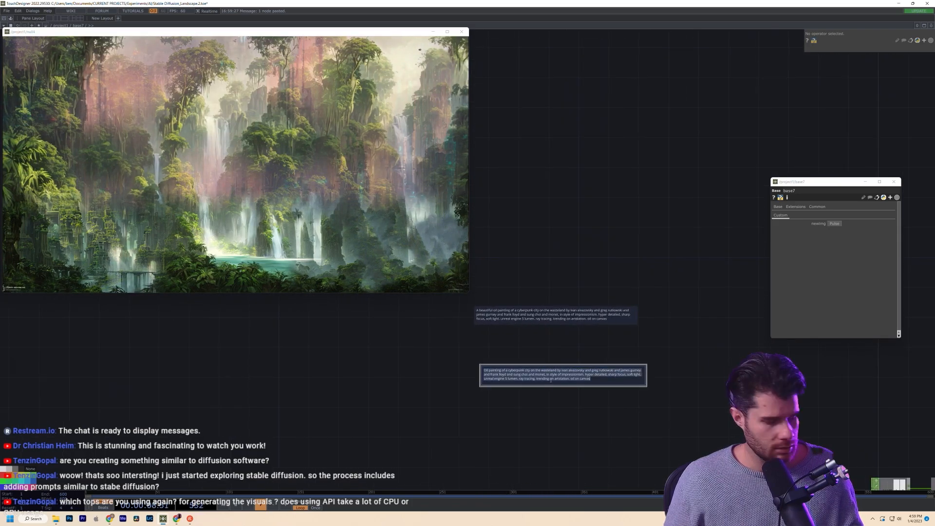
# - Return to /project1 and pan across base1, base2 and base3 to base4
pyautogui.click(574, 402)
pyautogui.scroll(-10, 574, 403)
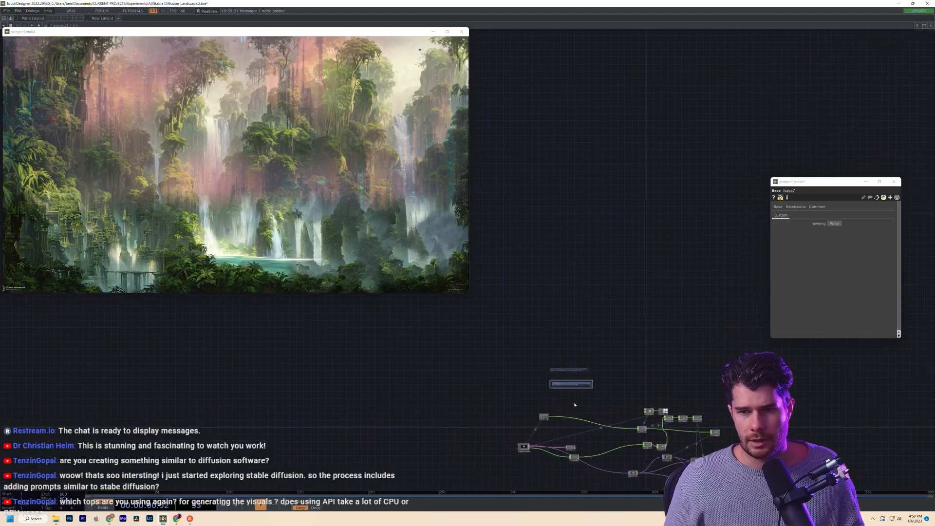
pyautogui.scroll(-4, 574, 403)
pyautogui.scroll(-3, 452, 353)
pyautogui.scroll(-1, 452, 353)
pyautogui.moveTo(621, 415); pyautogui.dragTo(360, 403)
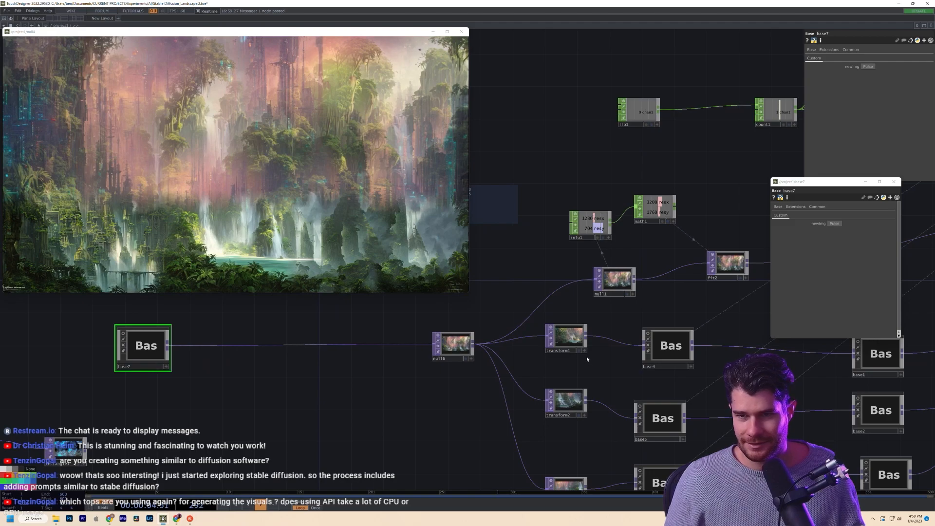
pyautogui.moveTo(884, 347); pyautogui.dragTo(577, 305)
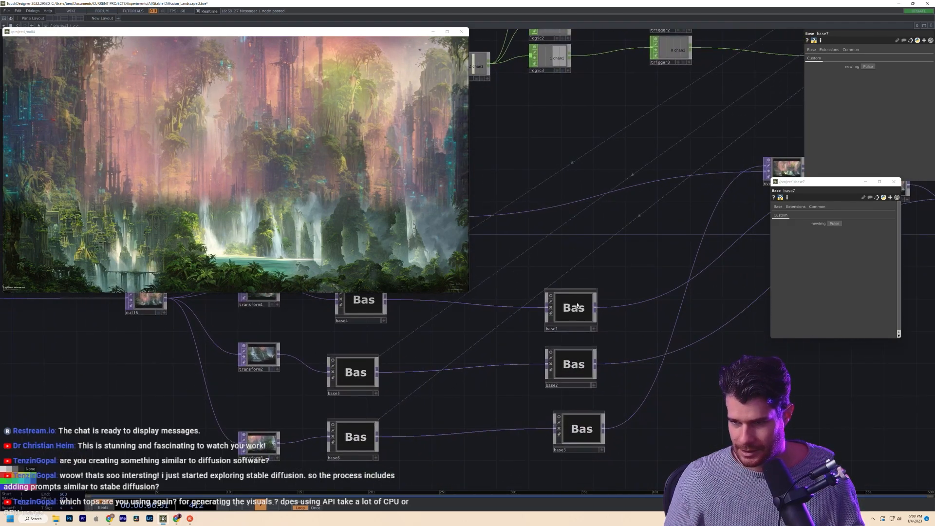
pyautogui.moveTo(517, 348); pyautogui.dragTo(671, 376)
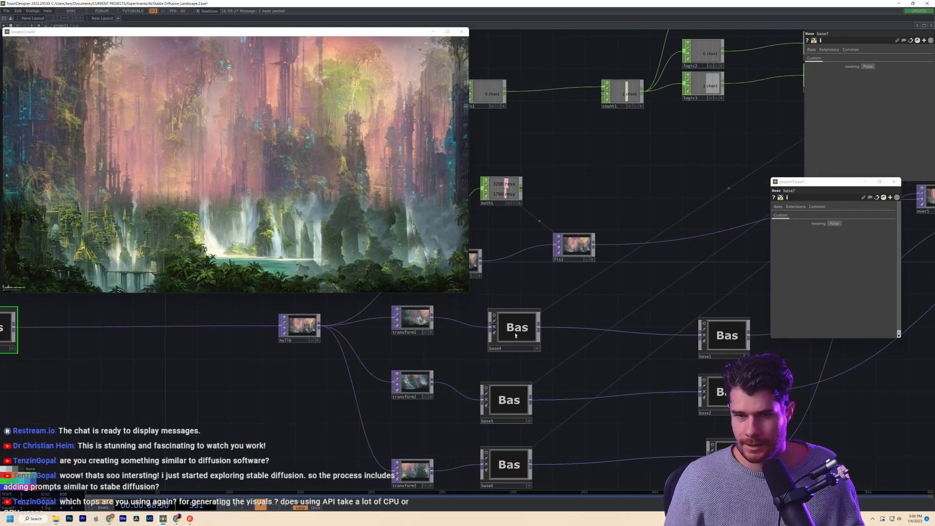
# - Enter base4 and inspect its computerender1 prompt
pyautogui.doubleClick(515, 336)
pyautogui.moveTo(392, 342); pyautogui.dragTo(586, 412)
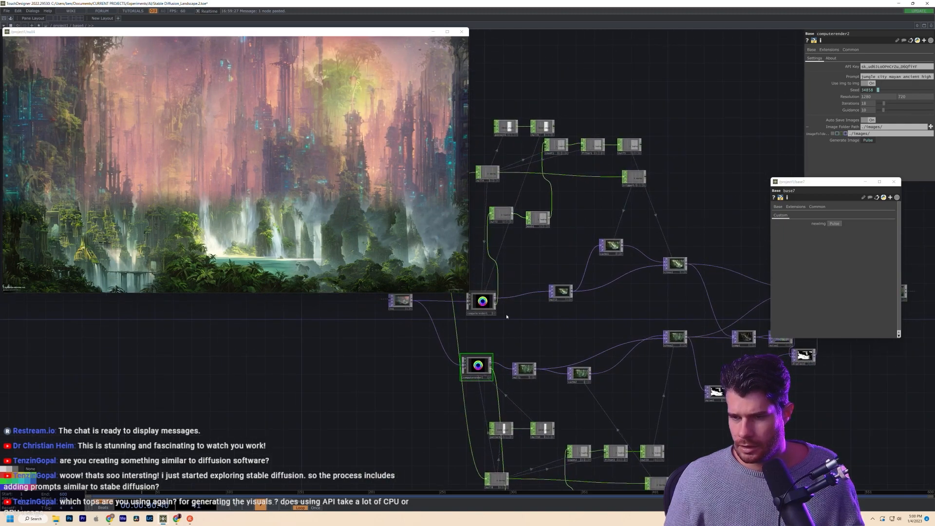
pyautogui.moveTo(504, 314); pyautogui.dragTo(621, 365)
pyautogui.click(610, 356)
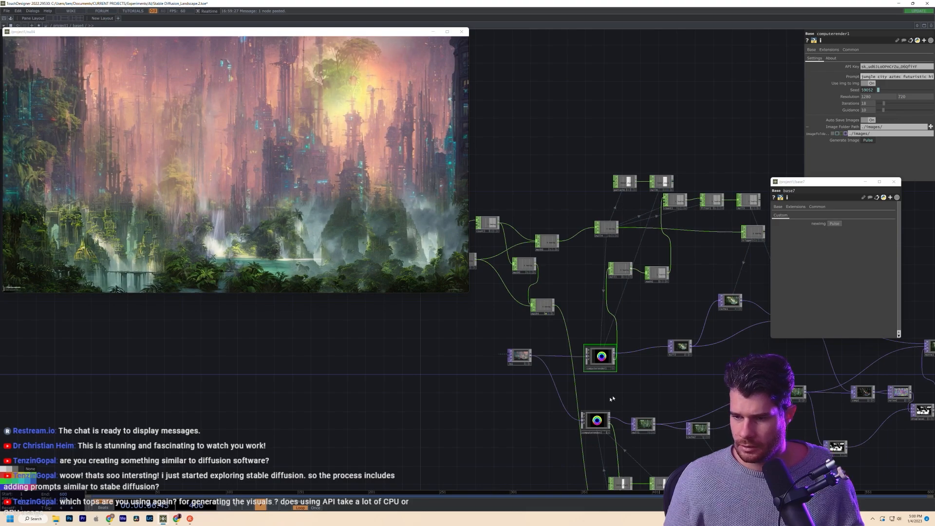
pyautogui.click(596, 420)
pyautogui.scroll(5, 596, 420)
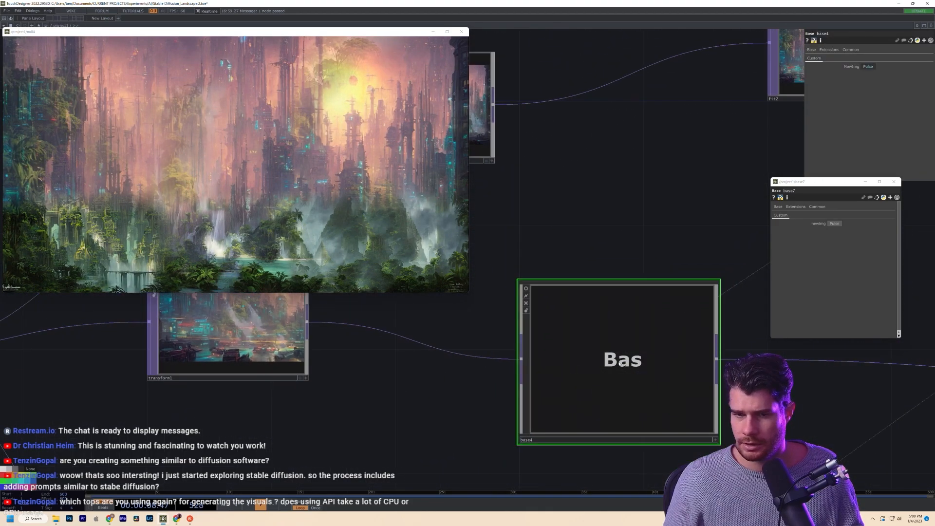
pyautogui.scroll(-5, 620, 363)
# - Select base5 and bring its inner render nodes into view
pyautogui.moveTo(647, 404); pyautogui.dragTo(634, 351)
pyautogui.click(603, 440)
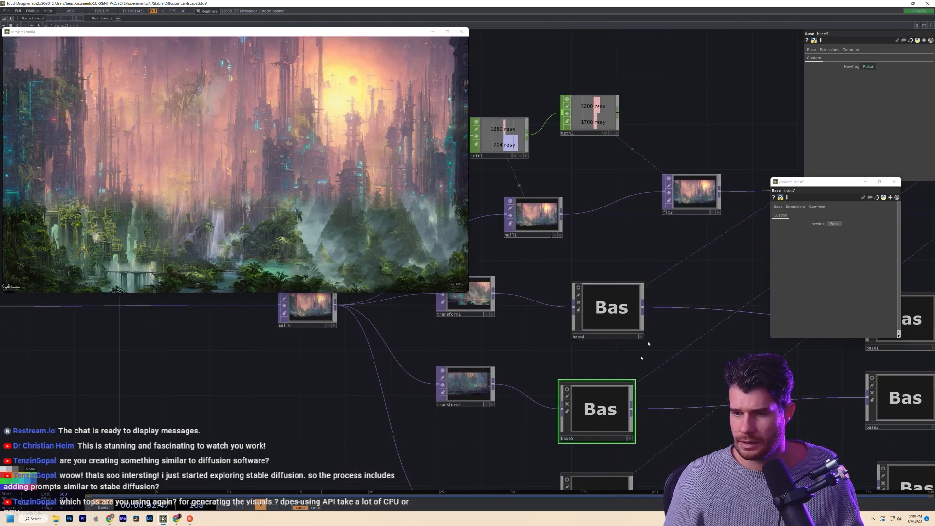
pyautogui.scroll(5, 602, 410)
pyautogui.moveTo(622, 397); pyautogui.dragTo(838, 444)
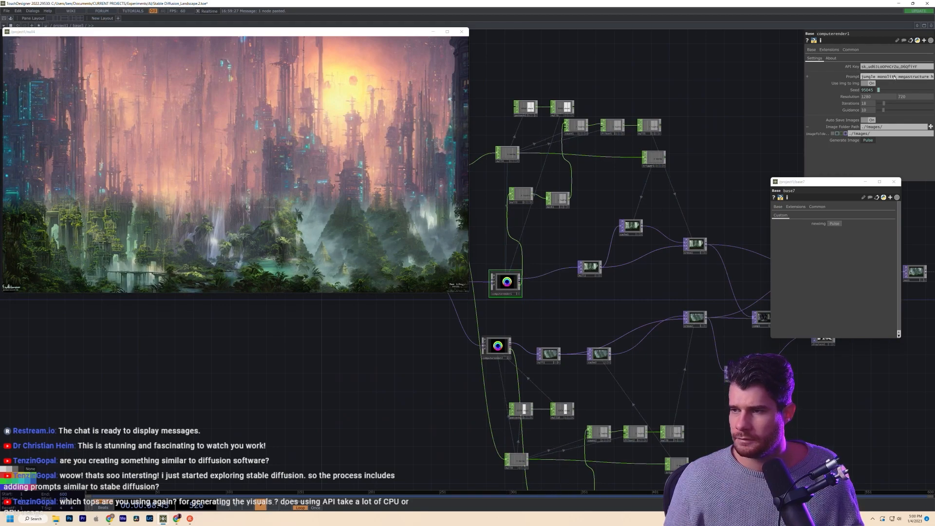
pyautogui.scroll(-8, 540, 320)
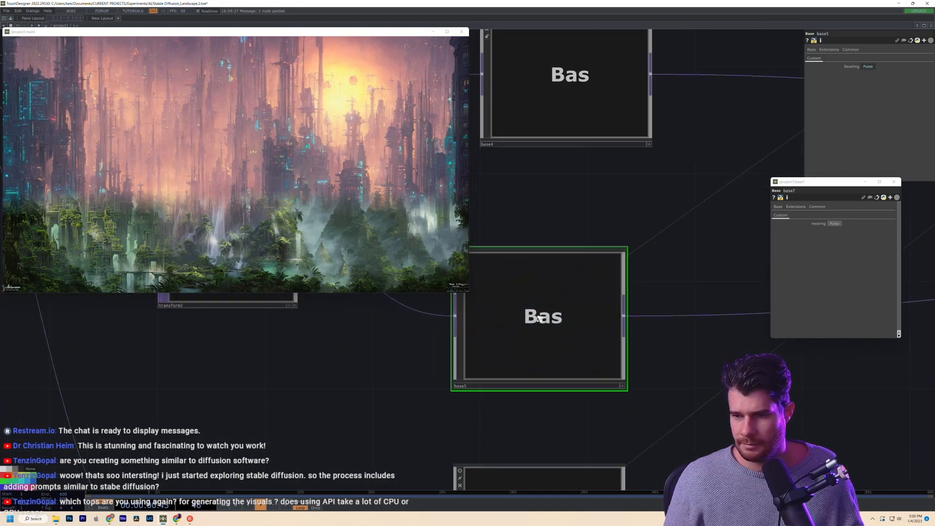
pyautogui.scroll(10, 542, 340)
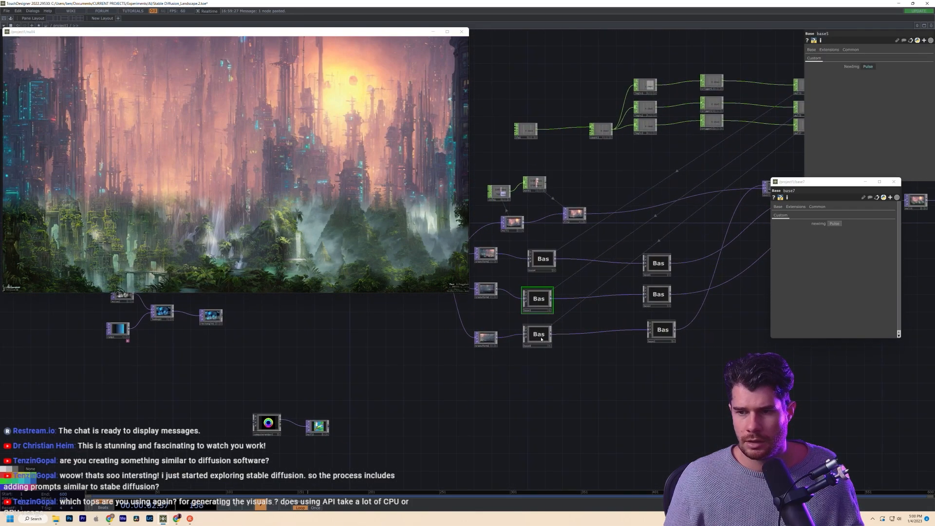
pyautogui.scroll(5, 590, 251)
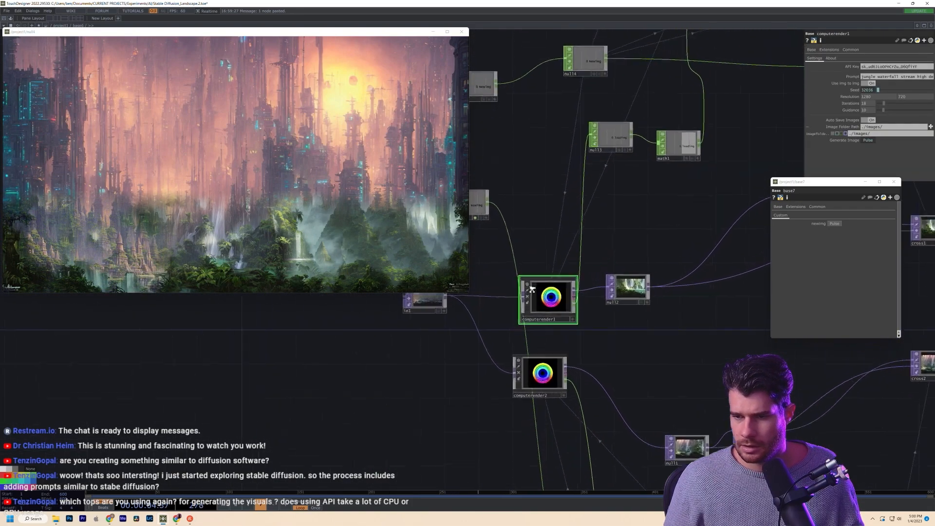
# - Replace computerender2's jungle-waterfall prompt with the pasted cyberpunk city oil-painting prompt
pyautogui.click(878, 76)
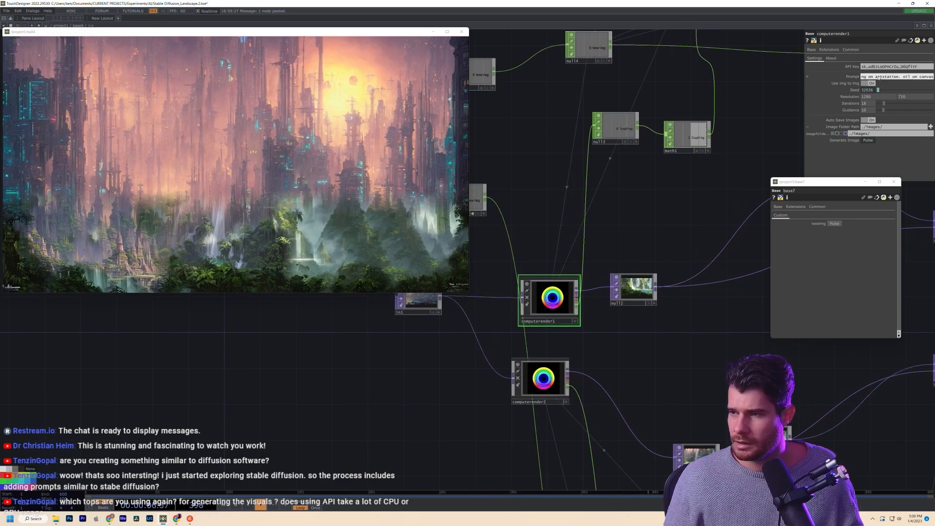
pyautogui.click(540, 382)
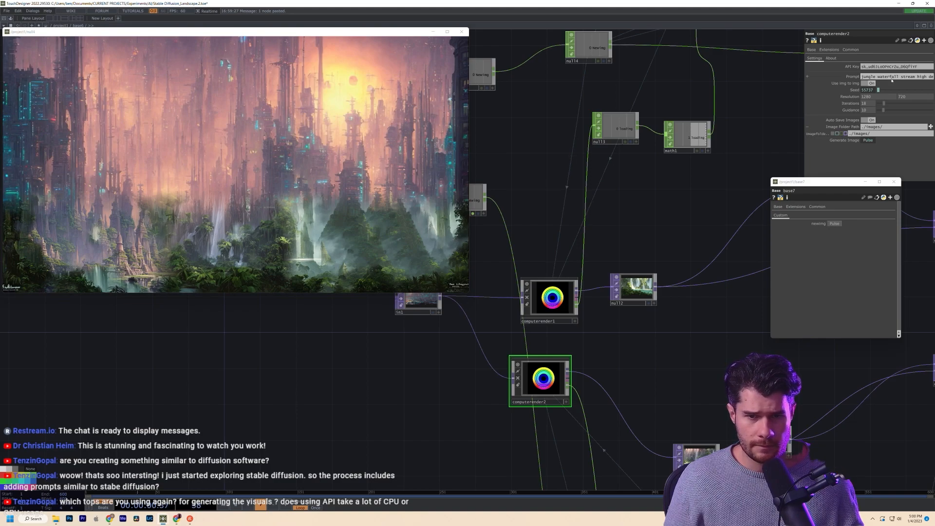
pyautogui.click(892, 79)
pyautogui.hotkey('ctrl', 'v')
pyautogui.click(695, 327)
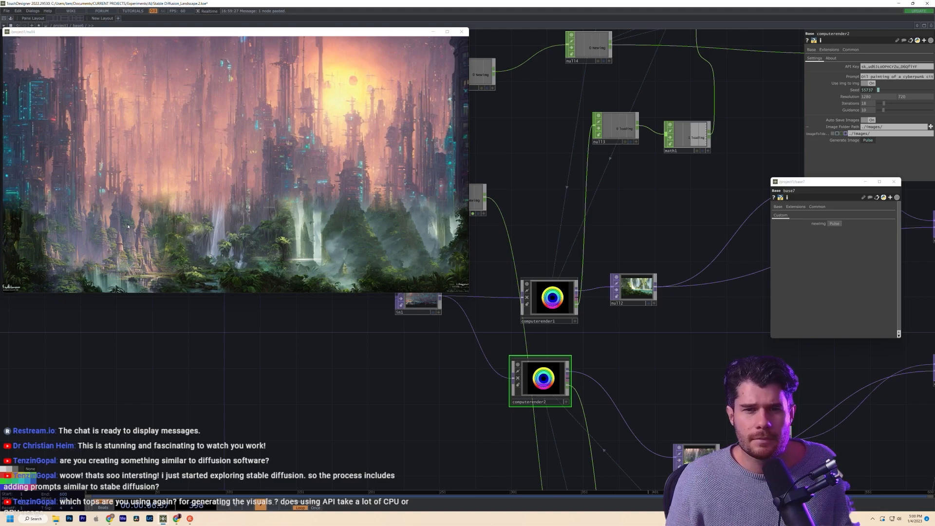
pyautogui.moveTo(172, 32)
pyautogui.mouseDown()
pyautogui.moveTo(182, 31)
pyautogui.moveTo(176, 27)
pyautogui.mouseUp()
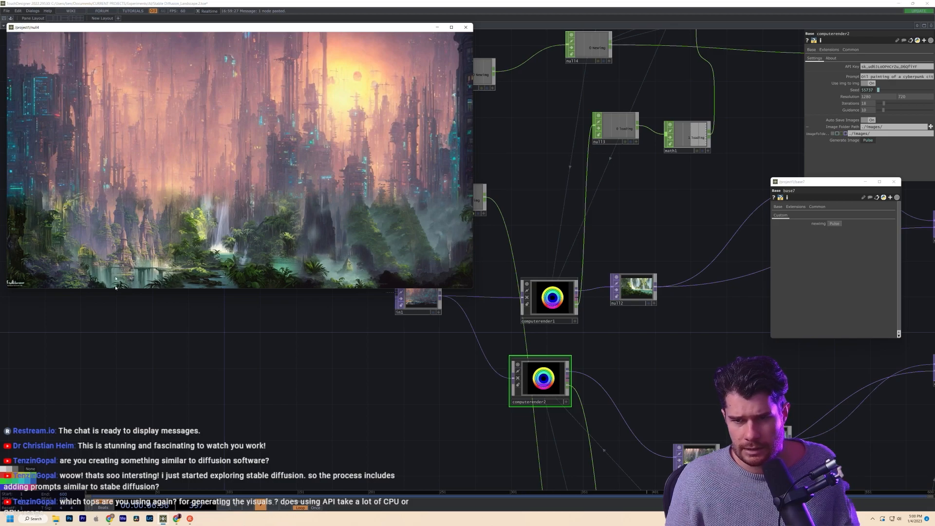
pyautogui.scroll(-6, 361, 413)
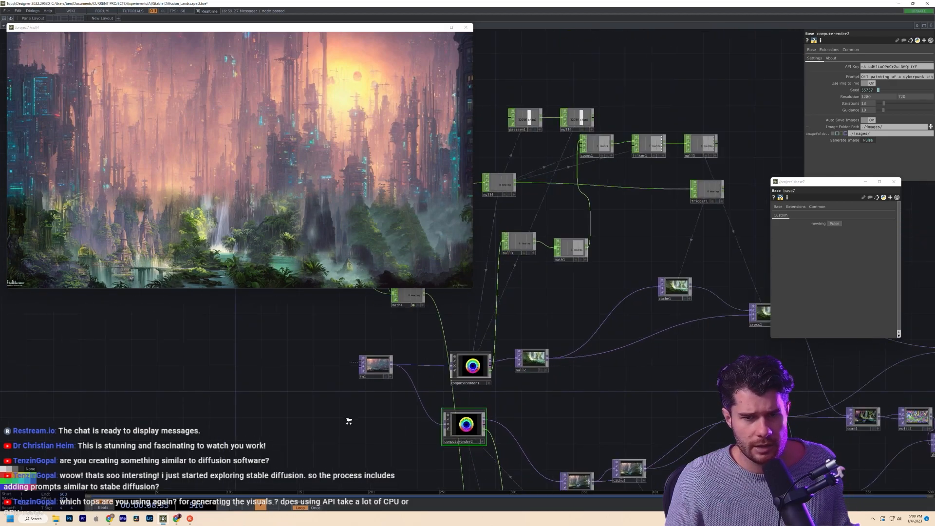
pyautogui.scroll(5, 349, 419)
pyautogui.scroll(-5, 349, 423)
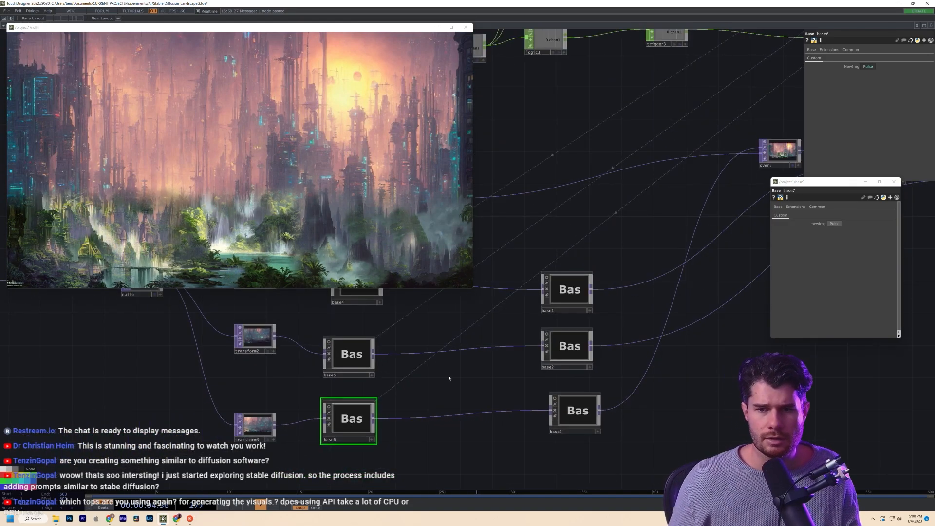
pyautogui.moveTo(396, 400); pyautogui.dragTo(598, 390)
pyautogui.scroll(6, 586, 397)
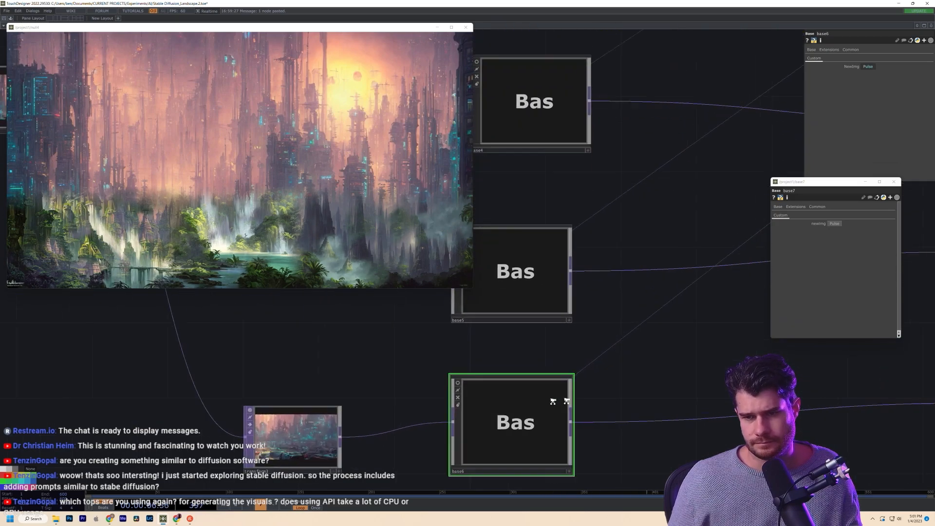
pyautogui.scroll(-5, 532, 403)
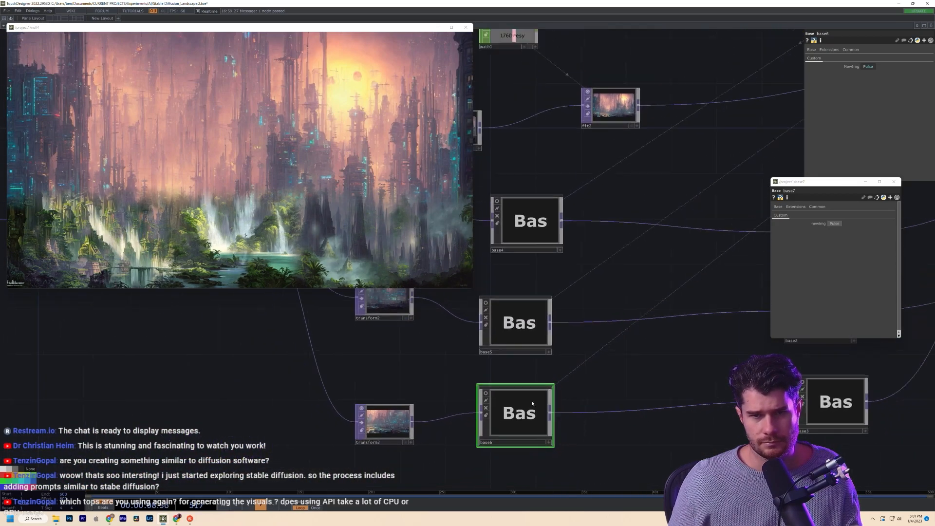
pyautogui.scroll(4, 532, 403)
pyautogui.scroll(-6, 532, 403)
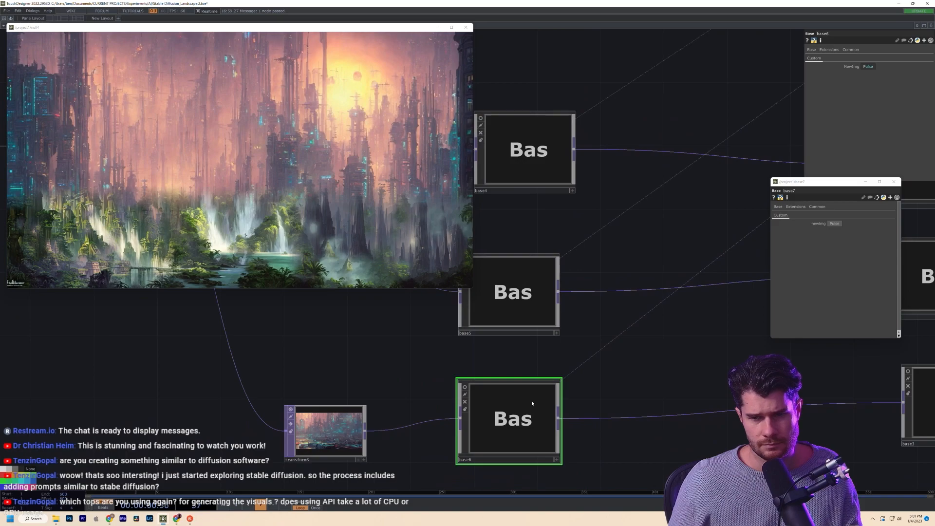
pyautogui.scroll(3, 533, 403)
pyautogui.scroll(-2, 532, 403)
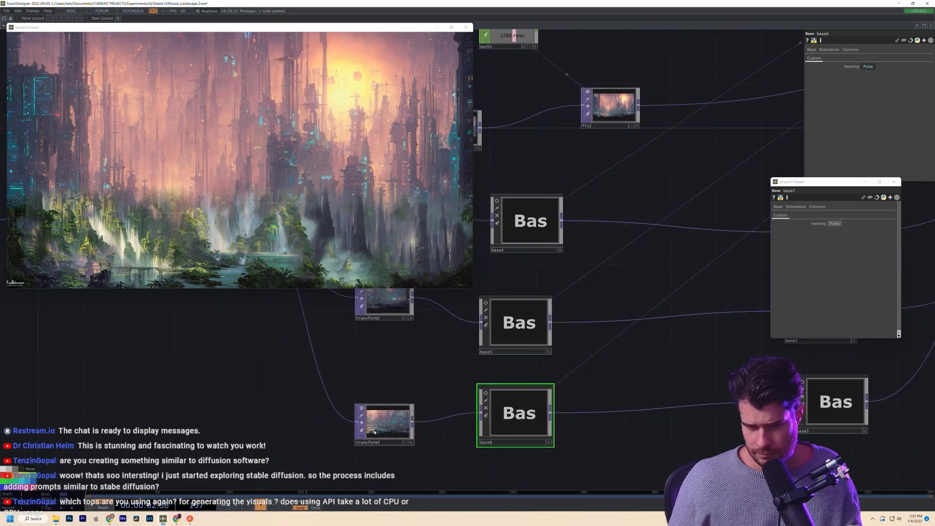
pyautogui.click(374, 430)
pyautogui.scroll(2, 374, 430)
pyautogui.scroll(4, 410, 428)
pyautogui.scroll(-2, 411, 429)
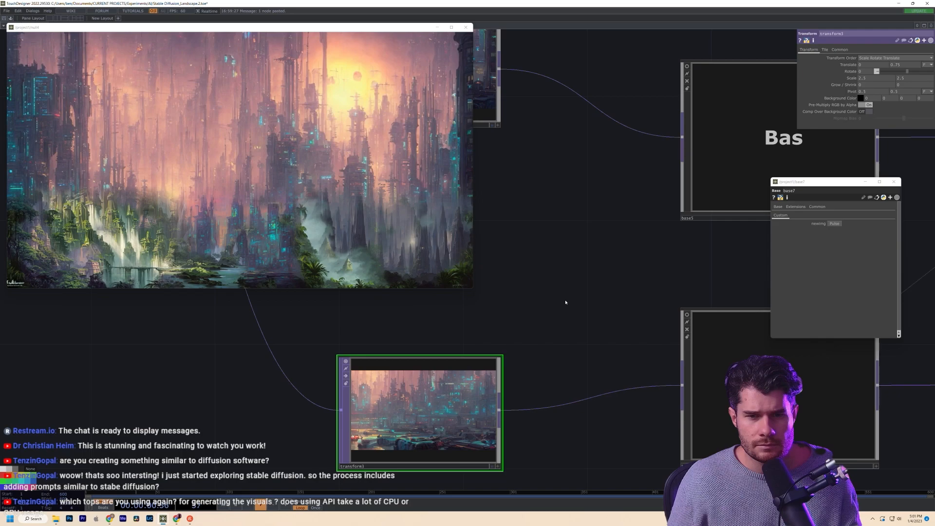
pyautogui.scroll(-5, 530, 414)
pyautogui.scroll(3, 530, 411)
pyautogui.moveTo(623, 379); pyautogui.dragTo(656, 273)
pyautogui.doubleClick(555, 382)
pyautogui.moveTo(515, 410); pyautogui.dragTo(675, 442)
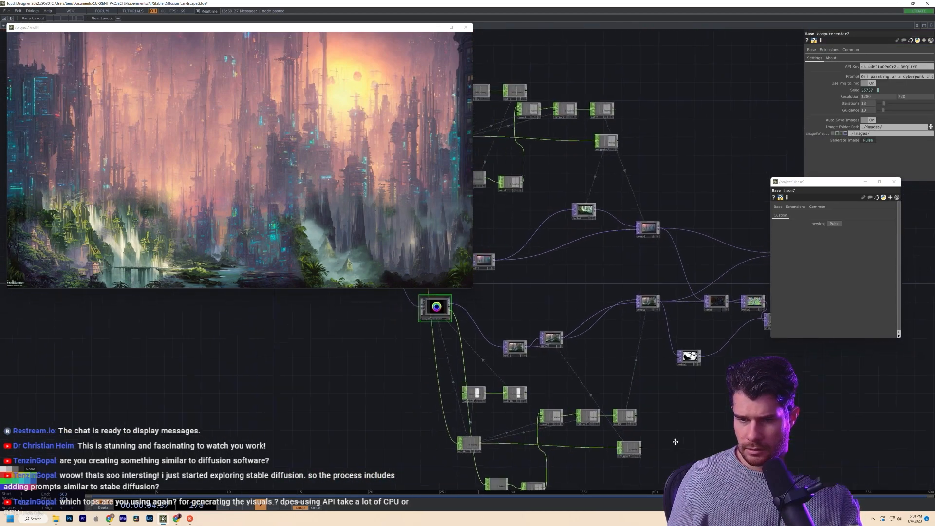
pyautogui.scroll(2, 550, 360)
pyautogui.moveTo(571, 323); pyautogui.dragTo(636, 355)
pyautogui.scroll(1, 467, 324)
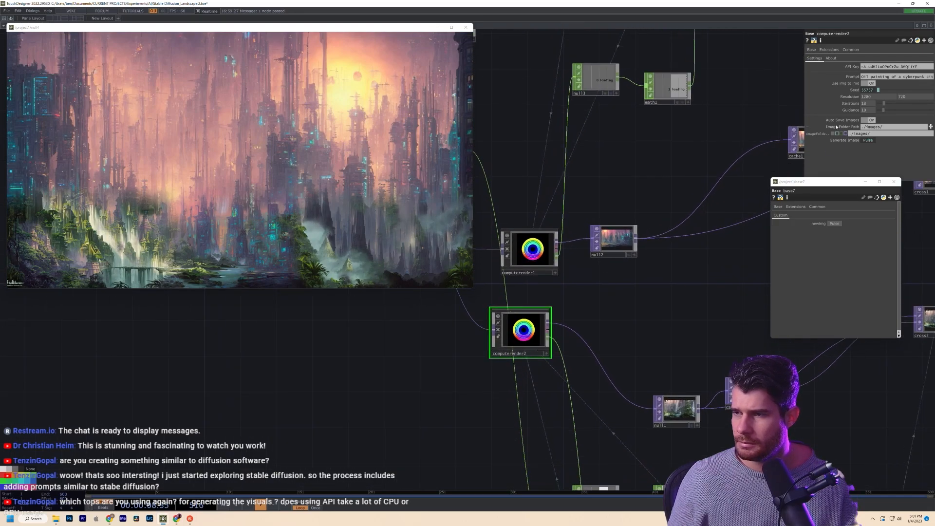
pyautogui.scroll(-4, 586, 285)
pyautogui.scroll(5, 586, 284)
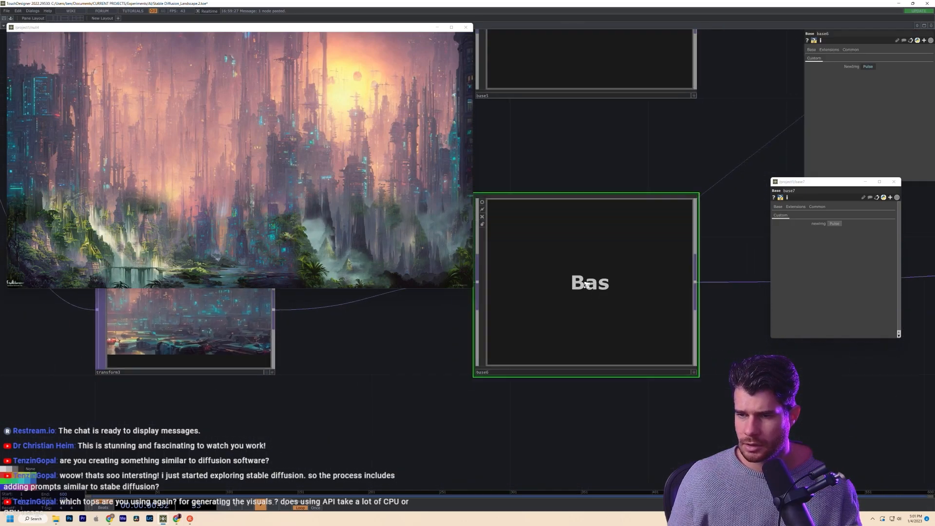
pyautogui.scroll(-1, 586, 285)
pyautogui.click(586, 167)
pyautogui.press('i')
pyautogui.moveTo(584, 402); pyautogui.dragTo(763, 418)
pyautogui.moveTo(560, 384); pyautogui.dragTo(751, 443)
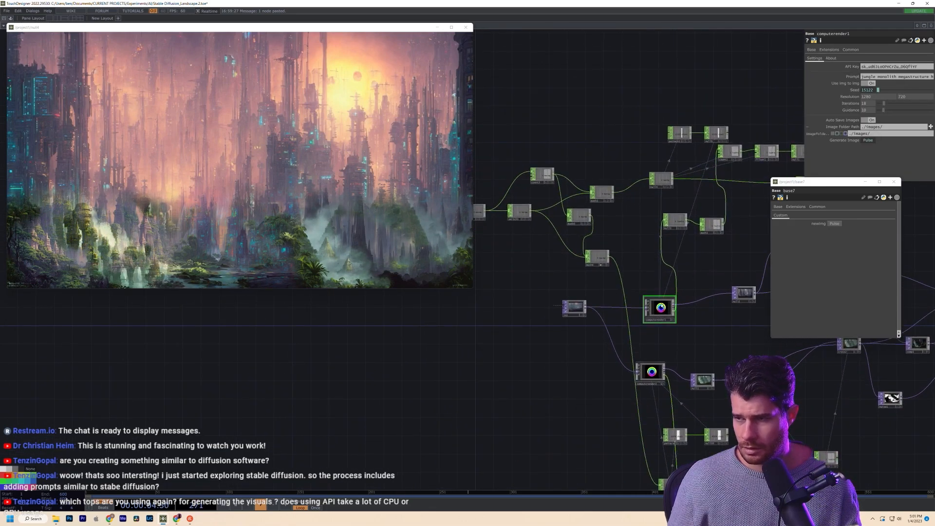
pyautogui.scroll(3, 662, 335)
# - Move computerender2 beneath computerender1 and replace 'jungle' with 'dystopian' in its prompt
pyautogui.scroll(2, 679, 335)
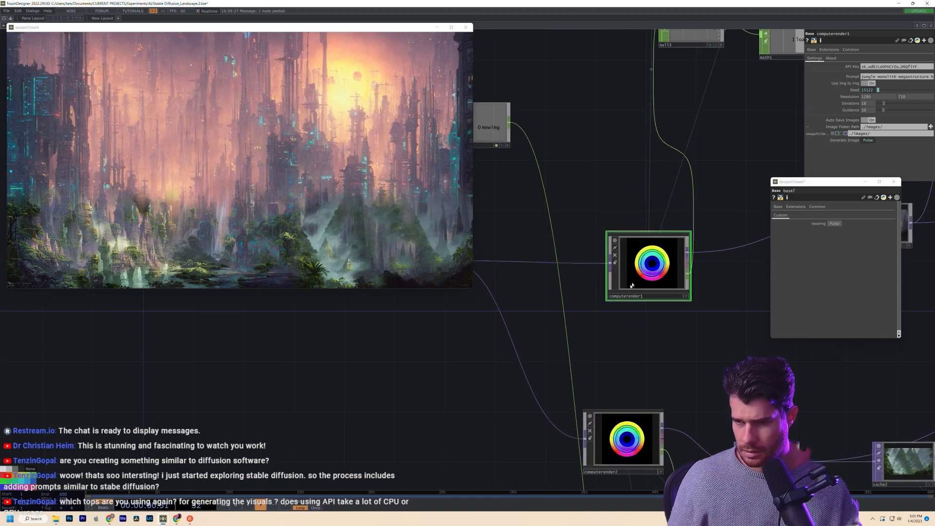
pyautogui.moveTo(619, 459); pyautogui.dragTo(644, 408)
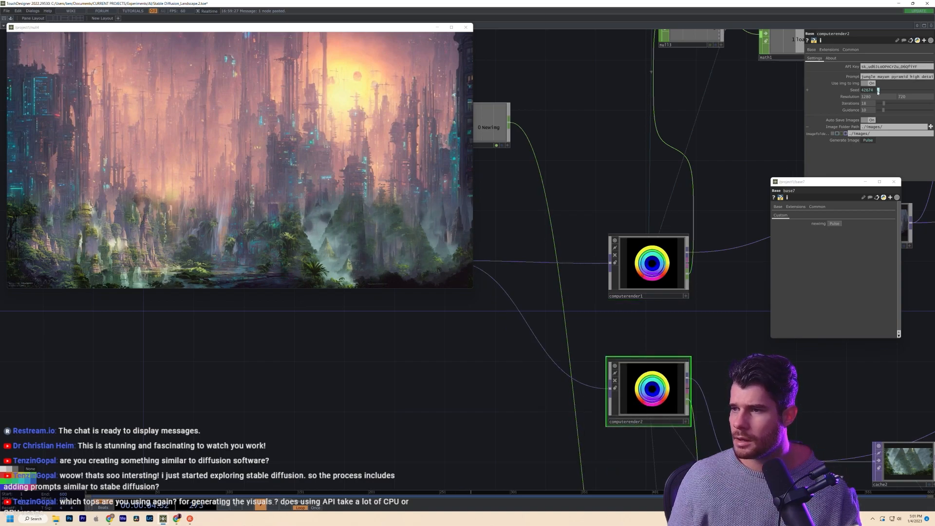
pyautogui.moveTo(875, 77); pyautogui.dragTo(766, 78)
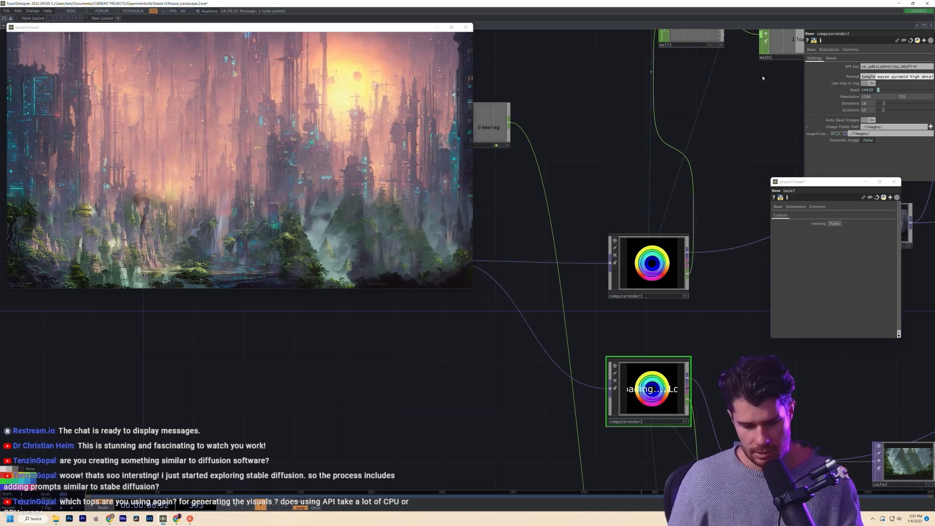
pyautogui.press('BackSpace')
pyautogui.write('dystopi')
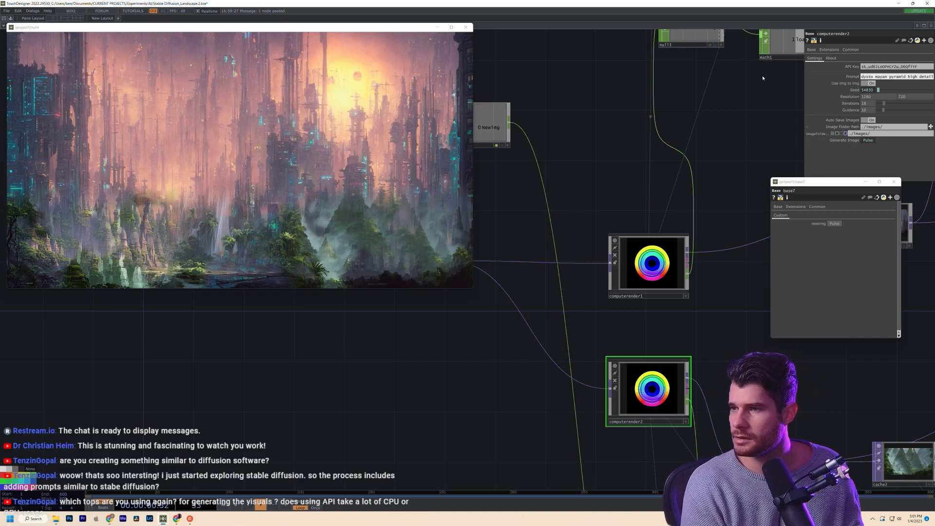
pyautogui.write('an')
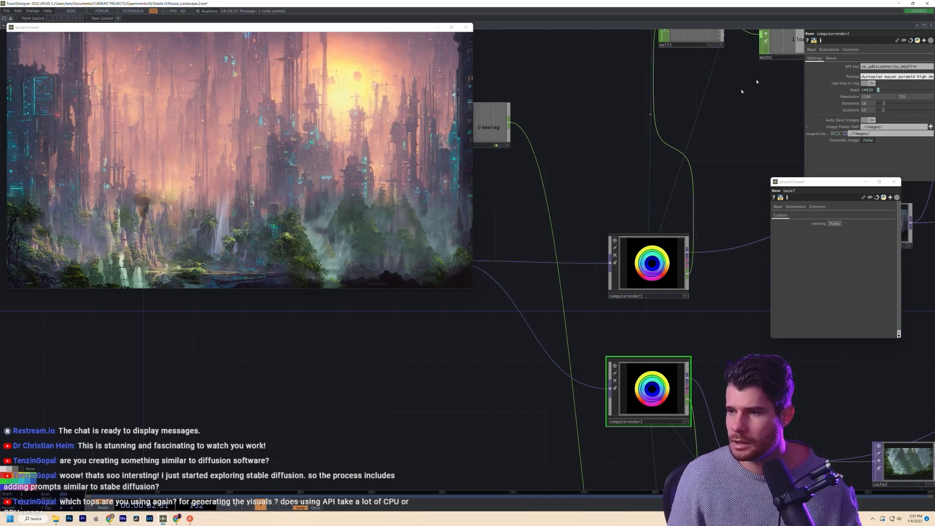
# - Select computerender1 and highlight the word 'jungle' in its prompt
pyautogui.click(662, 286)
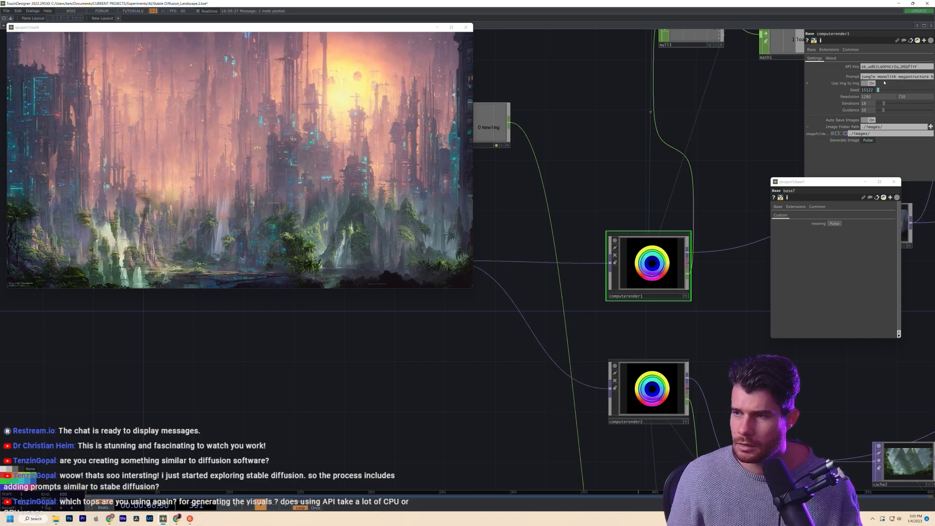
pyautogui.moveTo(877, 78); pyautogui.dragTo(849, 77)
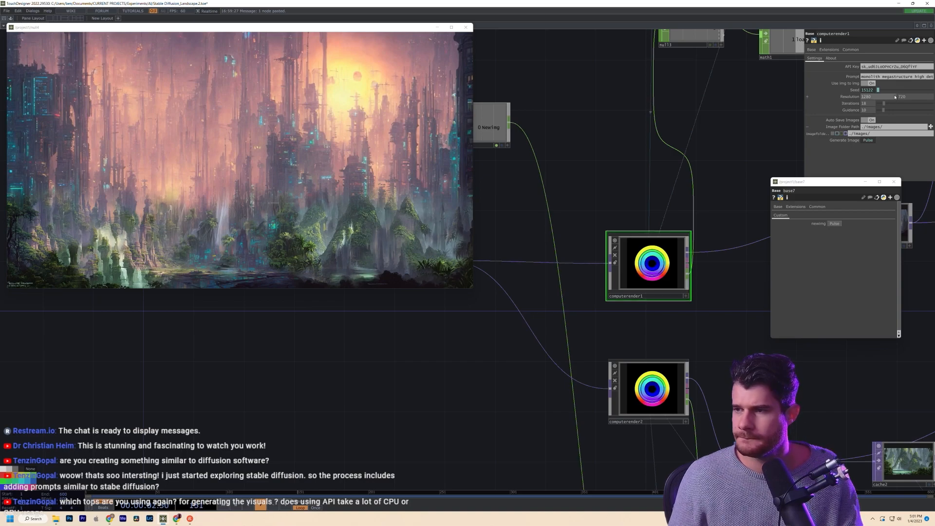
pyautogui.click(903, 76)
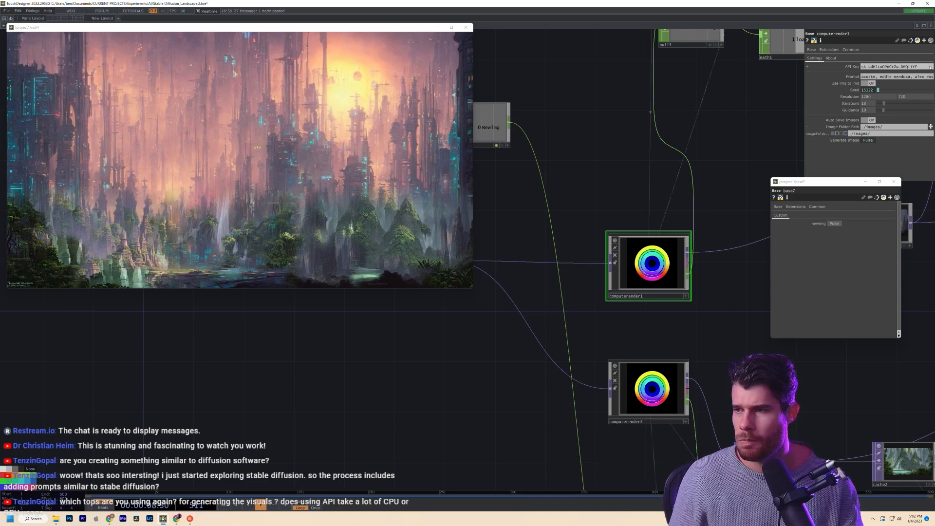
pyautogui.scroll(-2, 691, 120)
# - Zoom out of base5 and pan past lookup1, math1 and null6 in the parent network
pyautogui.scroll(-14, 697, 110)
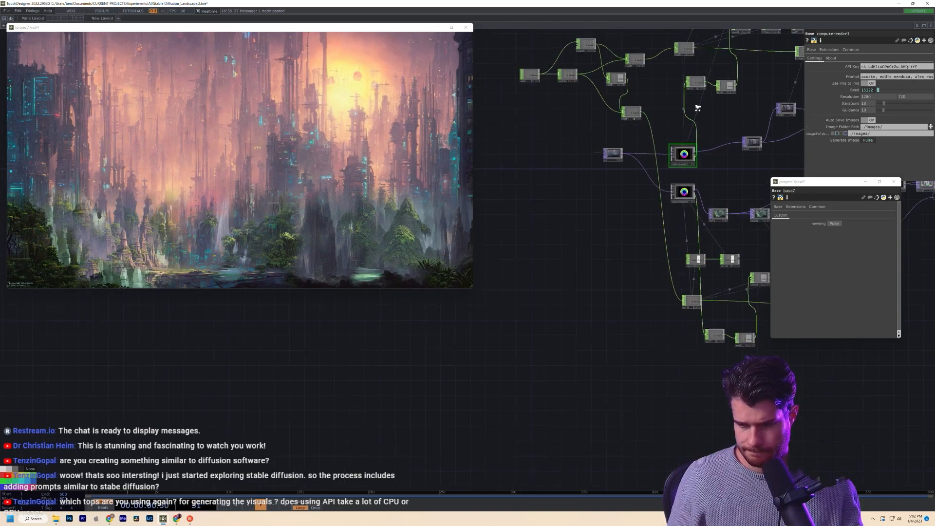
pyautogui.scroll(-3, 697, 108)
pyautogui.moveTo(561, 240); pyautogui.dragTo(634, 426)
pyautogui.moveTo(540, 278); pyautogui.dragTo(609, 413)
pyautogui.scroll(-6, 545, 372)
pyautogui.scroll(6, 474, 366)
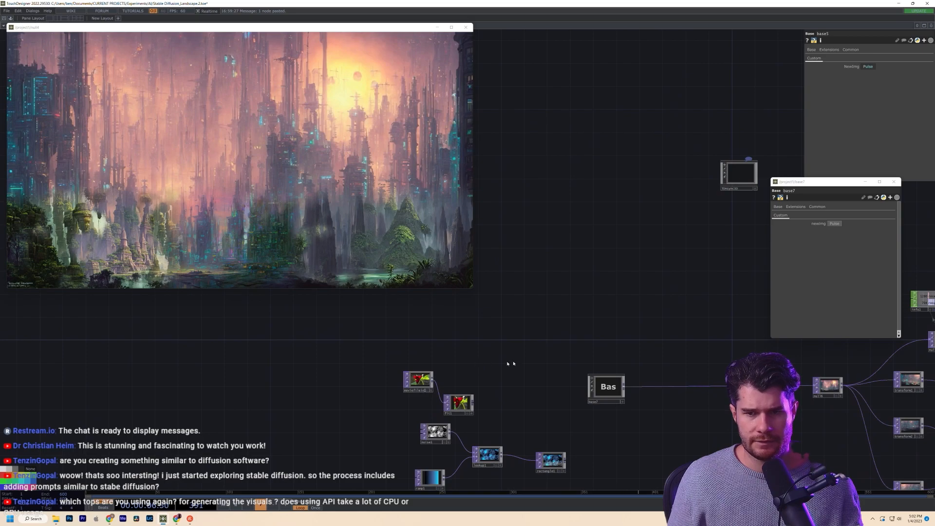
pyautogui.moveTo(572, 324); pyautogui.dragTo(394, 271)
pyautogui.moveTo(478, 380); pyautogui.dragTo(373, 376)
pyautogui.moveTo(538, 361); pyautogui.dragTo(738, 354)
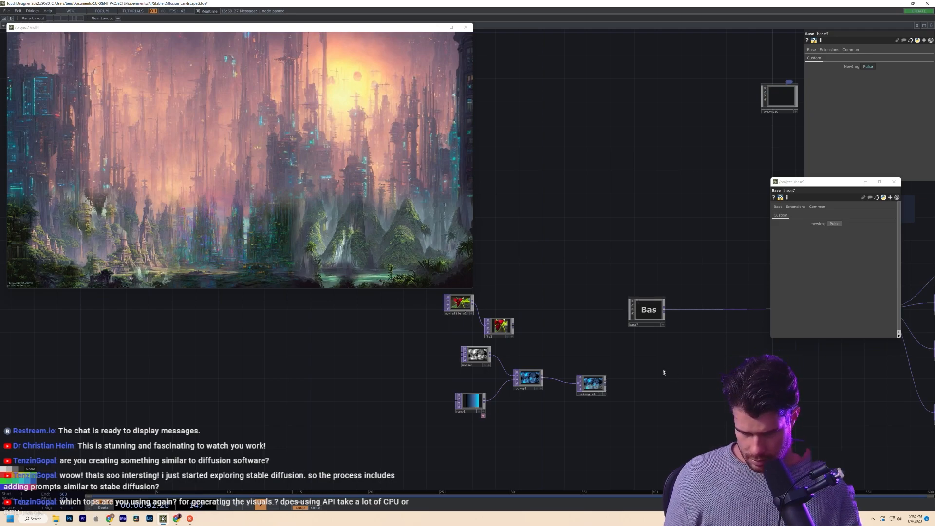
# - Pan past the transform nodes and base4 to bring base7 into view
pyautogui.moveTo(634, 423); pyautogui.dragTo(453, 439)
pyautogui.moveTo(552, 442); pyautogui.dragTo(390, 455)
pyautogui.scroll(5, 532, 339)
pyautogui.scroll(6, 503, 345)
pyautogui.scroll(-3, 578, 397)
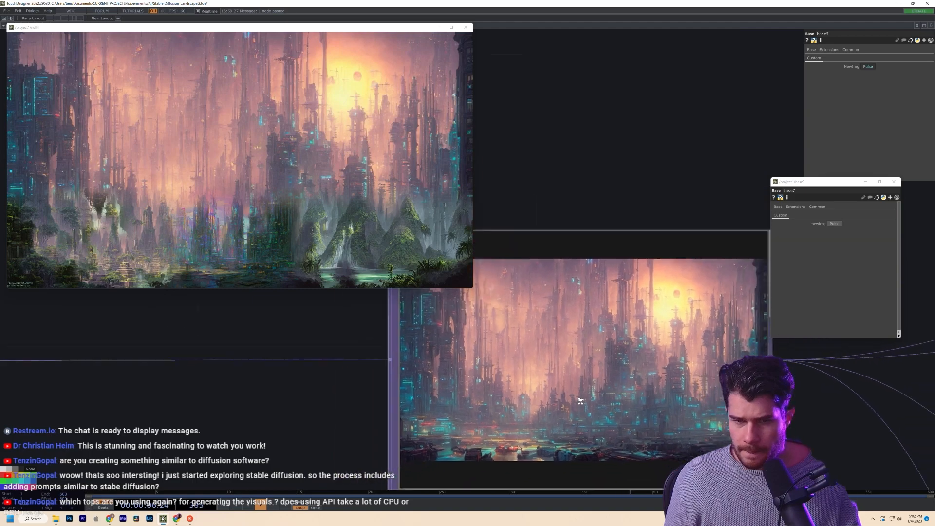
pyautogui.moveTo(609, 277); pyautogui.dragTo(394, 285)
pyautogui.scroll(-6, 496, 313)
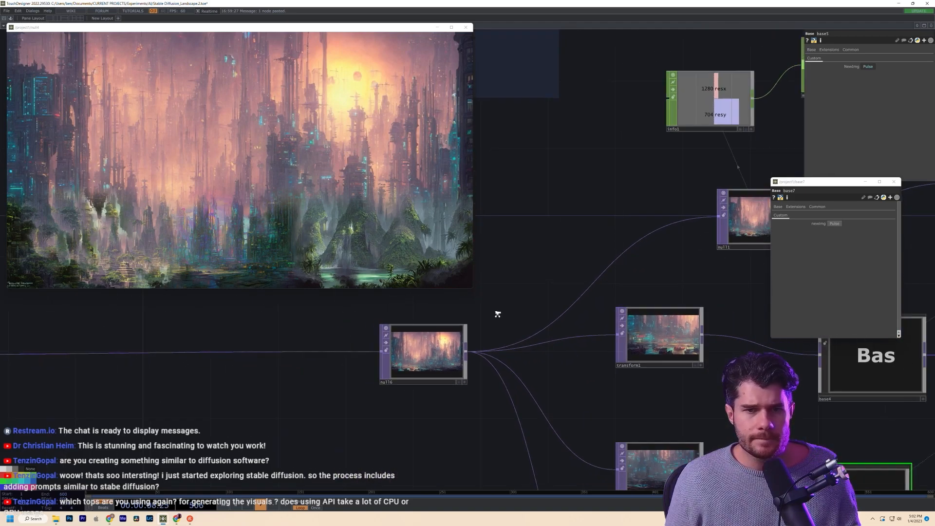
pyautogui.moveTo(300, 381); pyautogui.dragTo(637, 462)
pyautogui.scroll(-5, 548, 400)
pyautogui.click(439, 422)
pyautogui.press('i')
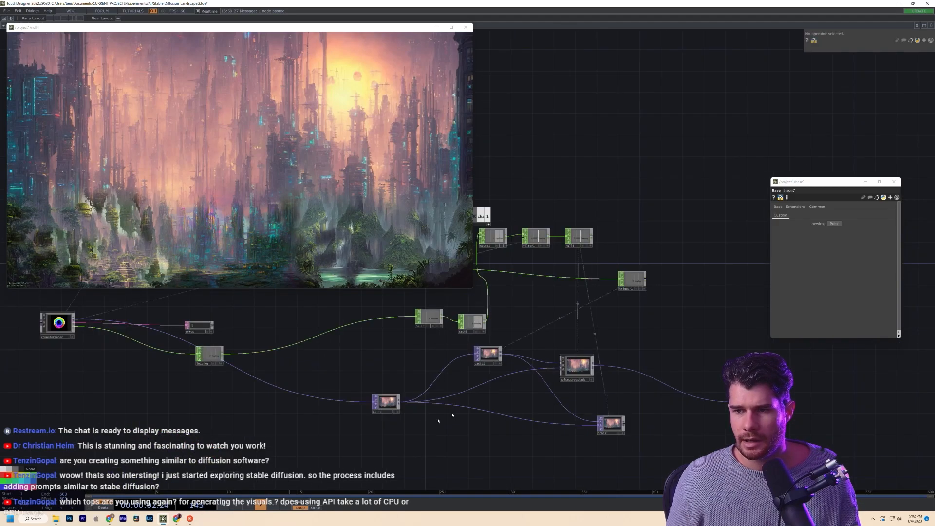
pyautogui.moveTo(562, 189); pyautogui.dragTo(730, 345)
pyautogui.moveTo(596, 394); pyautogui.dragTo(801, 479)
pyautogui.scroll(7, 580, 369)
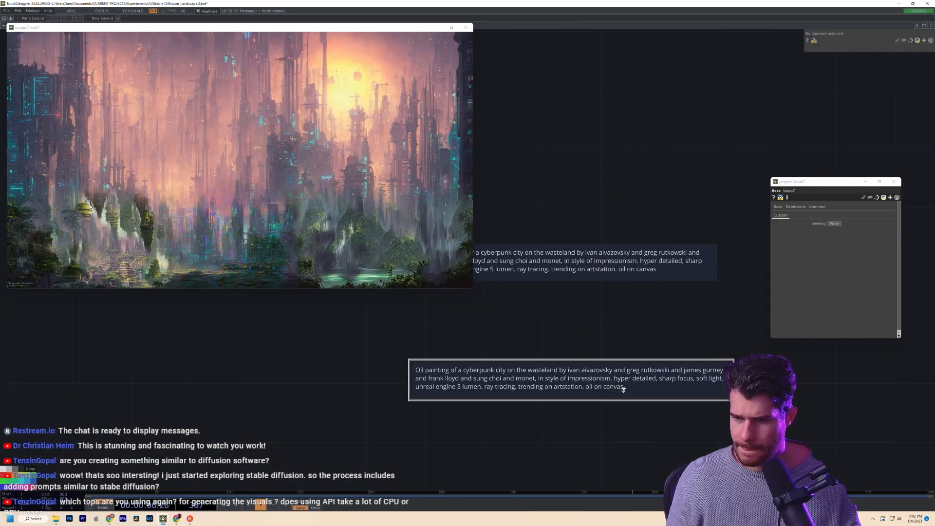
pyautogui.doubleClick(573, 371)
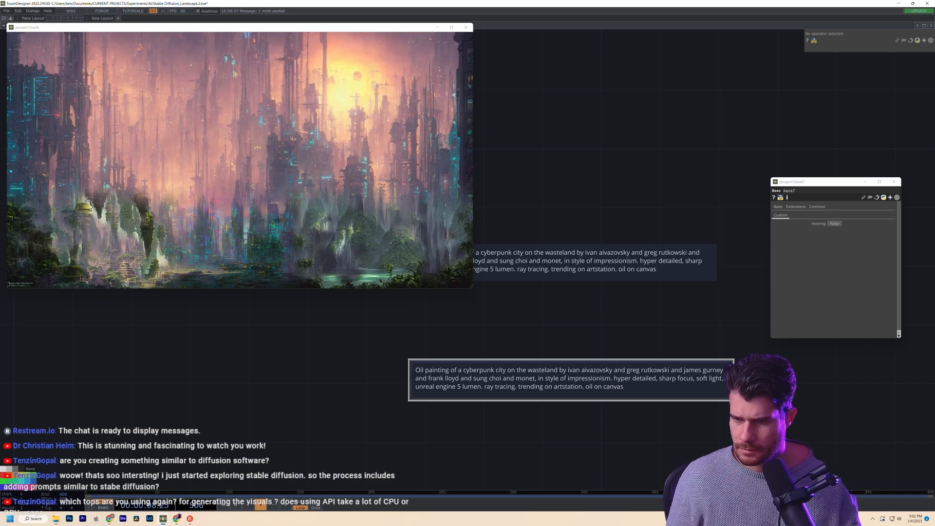
pyautogui.moveTo(570, 371); pyautogui.dragTo(515, 379)
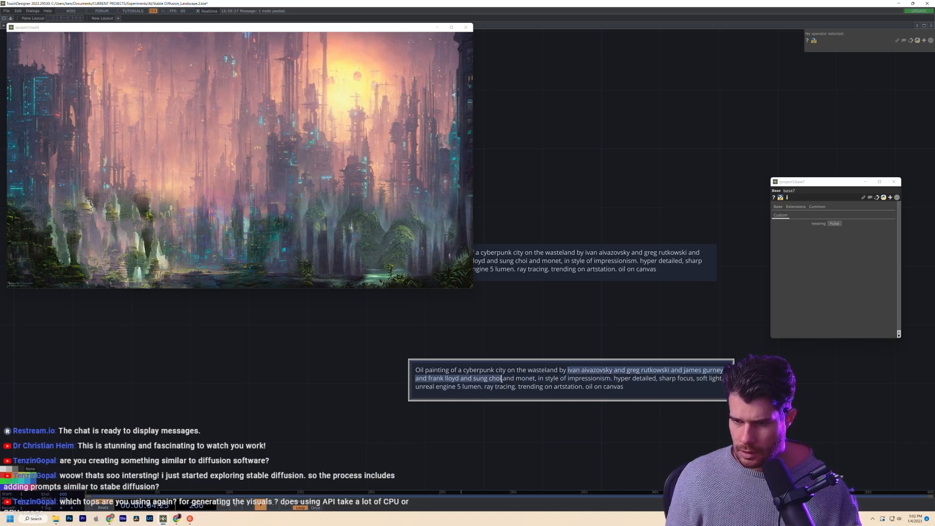
pyautogui.click(534, 450)
pyautogui.scroll(-6, 490, 424)
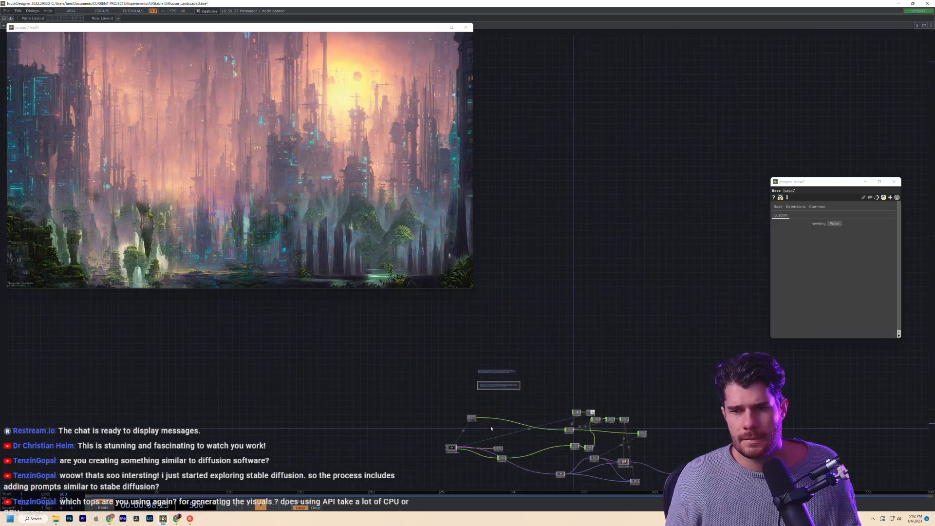
# - Pan across the parent network to find base6 and go inside it
pyautogui.scroll(-10, 491, 429)
pyautogui.moveTo(619, 436); pyautogui.dragTo(658, 341)
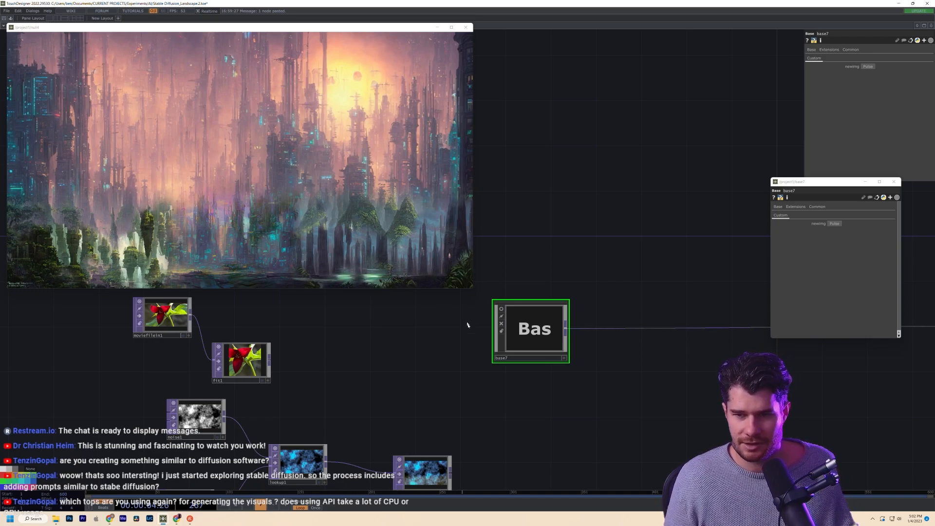
pyautogui.scroll(-4, 467, 324)
pyautogui.scroll(6, 472, 317)
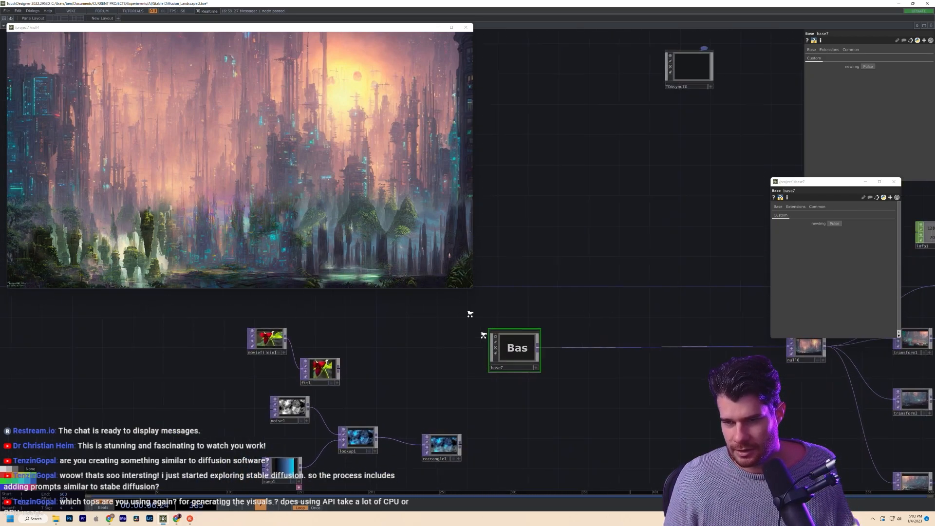
pyautogui.scroll(-4, 511, 366)
pyautogui.moveTo(593, 418); pyautogui.dragTo(478, 375)
pyautogui.scroll(-2, 478, 375)
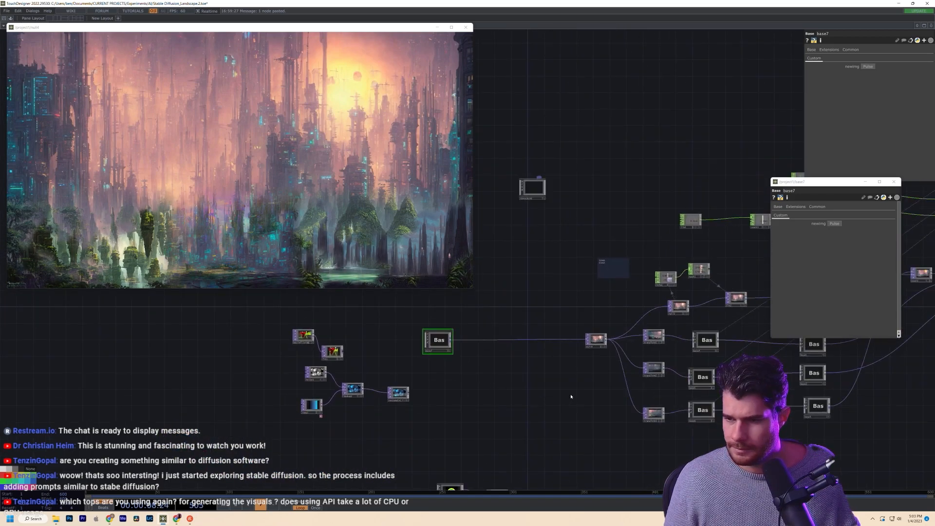
pyautogui.scroll(6, 375, 359)
pyautogui.scroll(-3, 469, 371)
pyautogui.moveTo(518, 391); pyautogui.dragTo(443, 381)
pyautogui.scroll(-2, 443, 380)
pyautogui.moveTo(545, 420); pyautogui.dragTo(490, 409)
pyautogui.scroll(10, 516, 331)
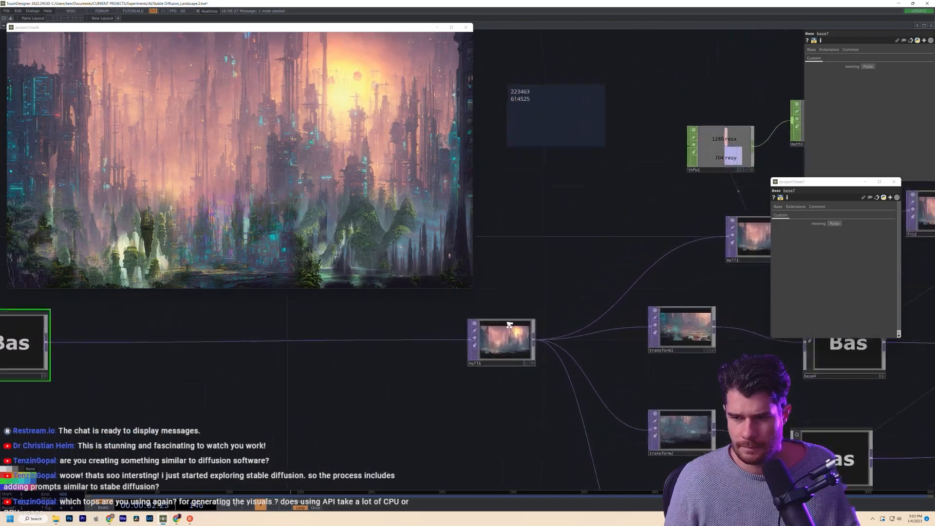
pyautogui.scroll(-6, 506, 336)
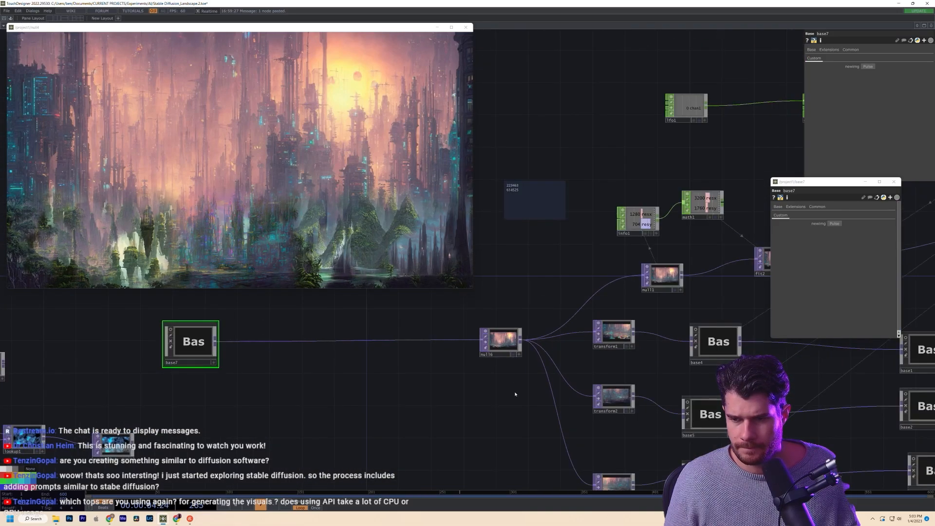
pyautogui.scroll(2, 519, 421)
pyautogui.moveTo(561, 420); pyautogui.dragTo(665, 323)
pyautogui.click(587, 362)
pyautogui.press('i')
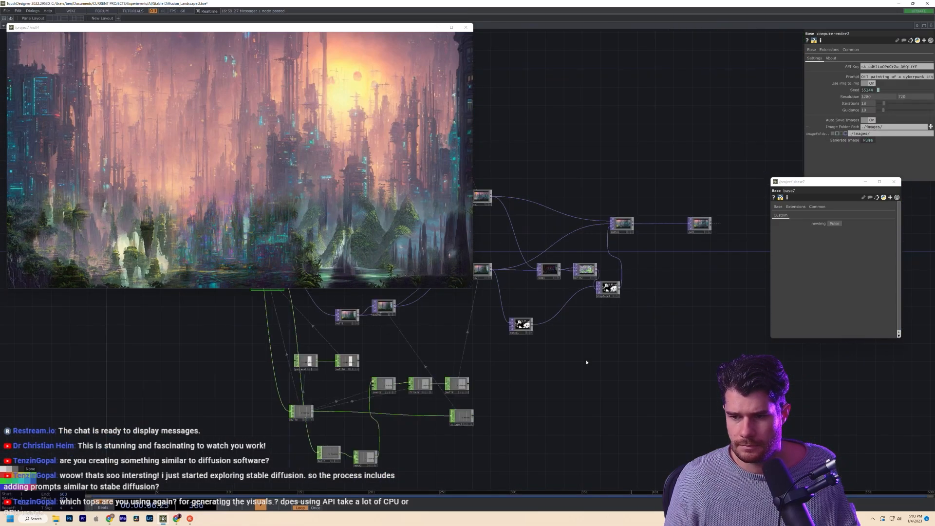
# - Move around the network, reselect base6 and bring base5 into view
pyautogui.moveTo(496, 350); pyautogui.dragTo(617, 426)
pyautogui.scroll(12, 503, 392)
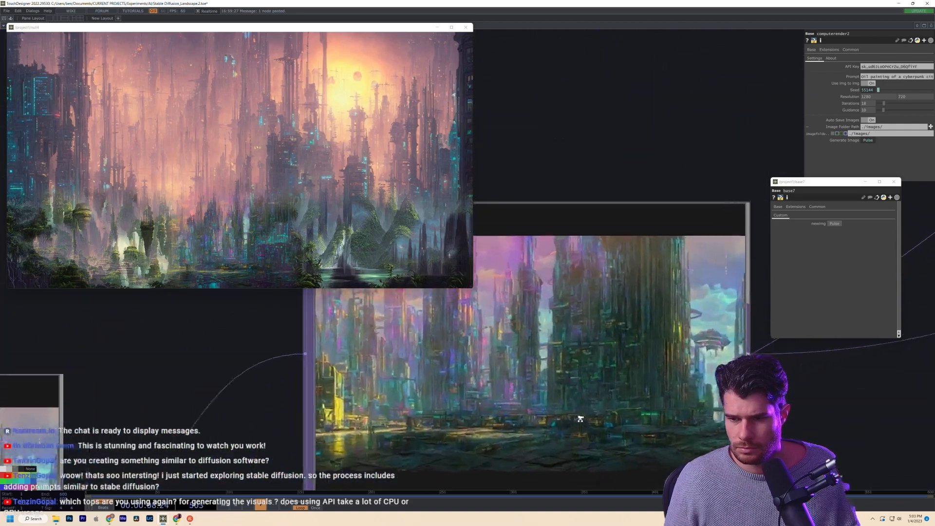
pyautogui.scroll(-6, 580, 421)
pyautogui.moveTo(284, 358); pyautogui.dragTo(572, 377)
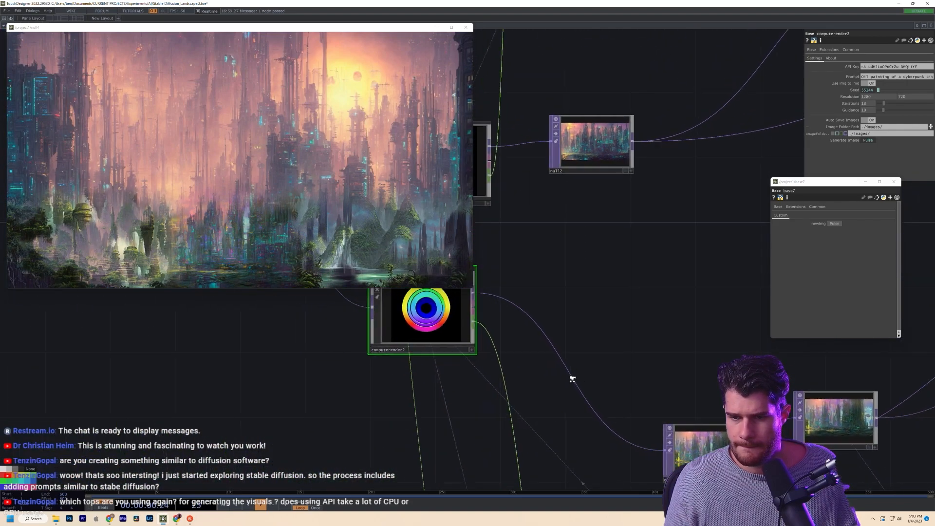
pyautogui.scroll(-6, 571, 378)
pyautogui.scroll(-10, 621, 281)
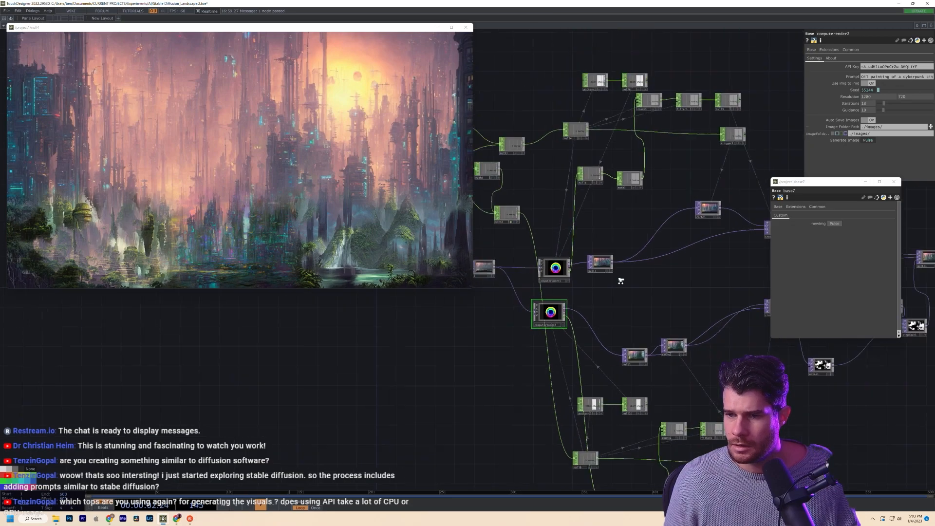
pyautogui.click(621, 281)
pyautogui.scroll(-4, 620, 281)
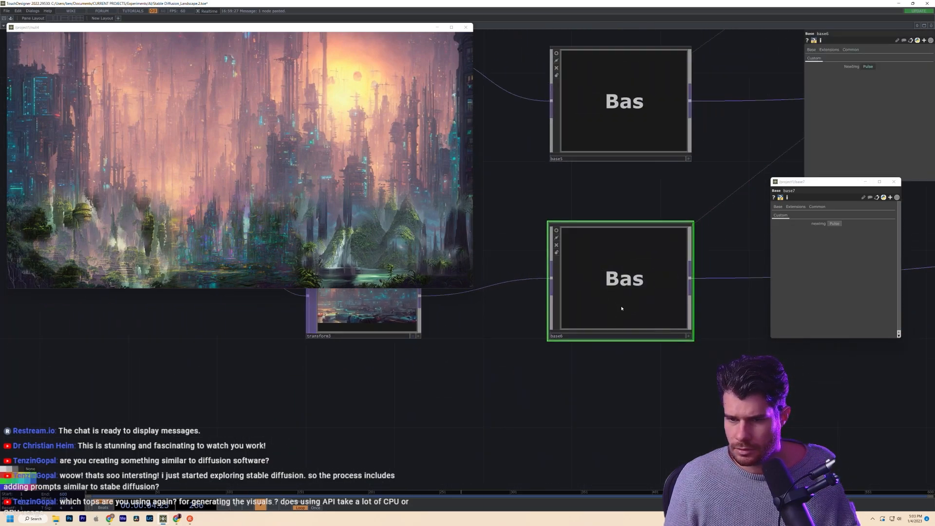
pyautogui.moveTo(492, 211); pyautogui.dragTo(789, 457)
pyautogui.scroll(6, 722, 340)
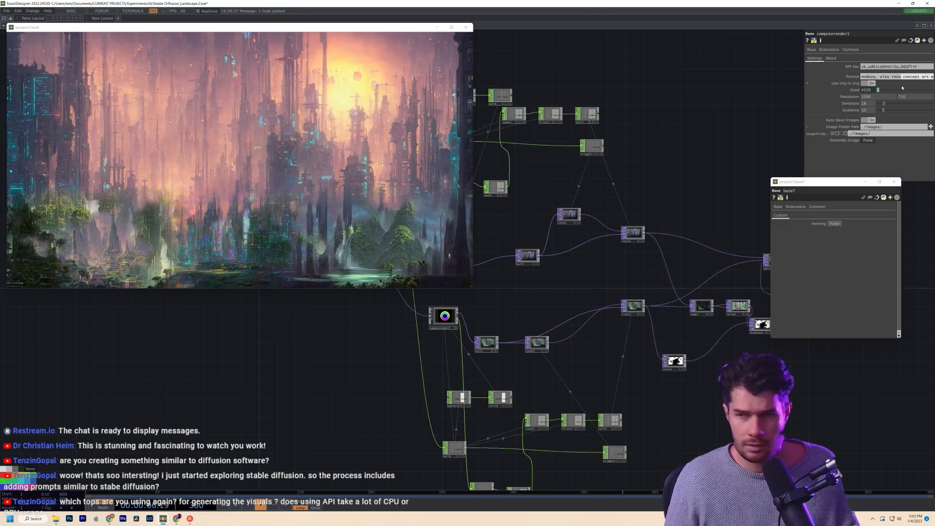
# - Select computerender2 inside base5 to display its prompt and seed settings
pyautogui.moveTo(551, 290); pyautogui.dragTo(680, 338)
pyautogui.click(578, 367)
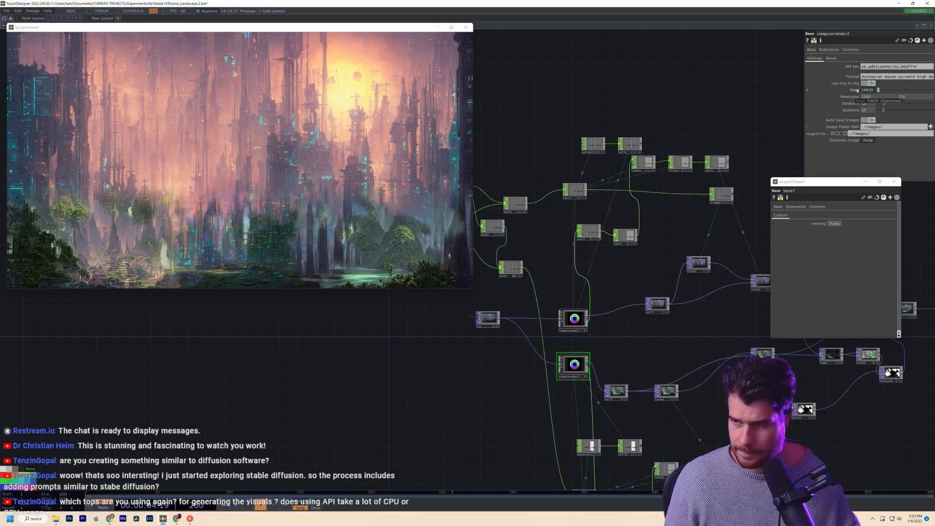
pyautogui.moveTo(862, 76)
pyautogui.mouseDown()
pyautogui.moveTo(934, 79)
pyautogui.moveTo(833, 79)
pyautogui.moveTo(934, 78)
pyautogui.mouseUp()
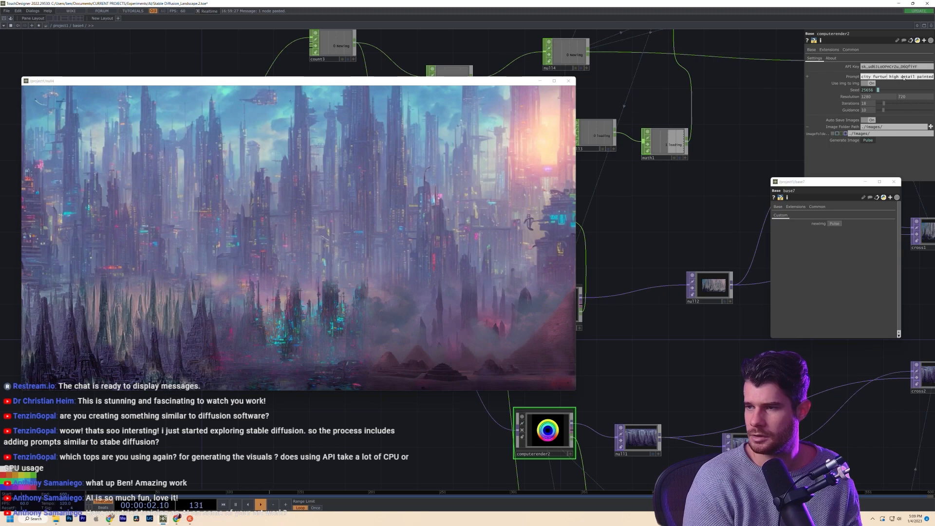
# - Add 'new york' to computerender2's prompt and replace 'aztec' with 'new york' in computerender1's
pyautogui.write('turisic')
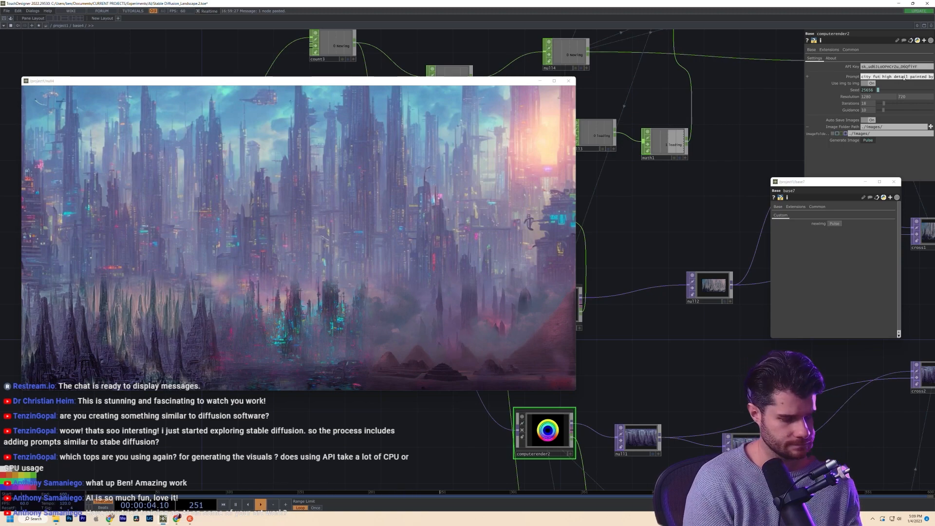
pyautogui.write(' new york')
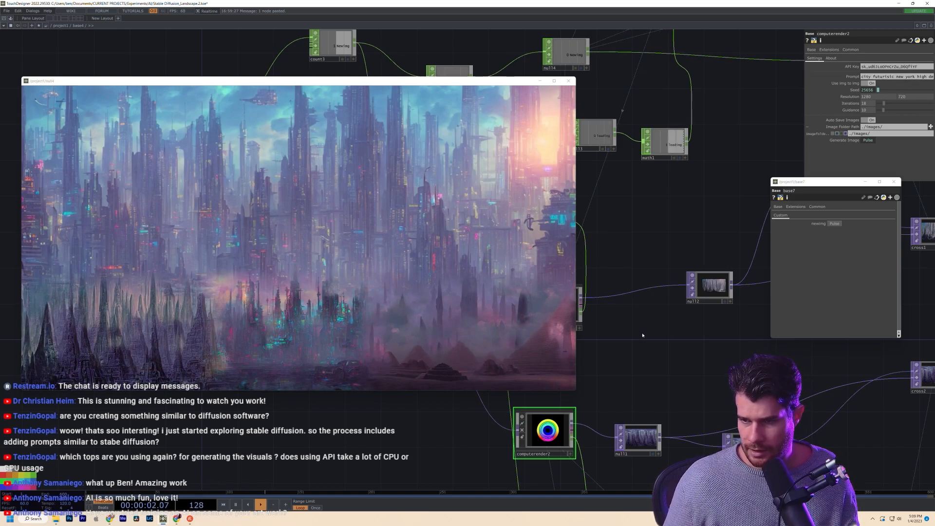
pyautogui.moveTo(641, 333); pyautogui.dragTo(727, 317)
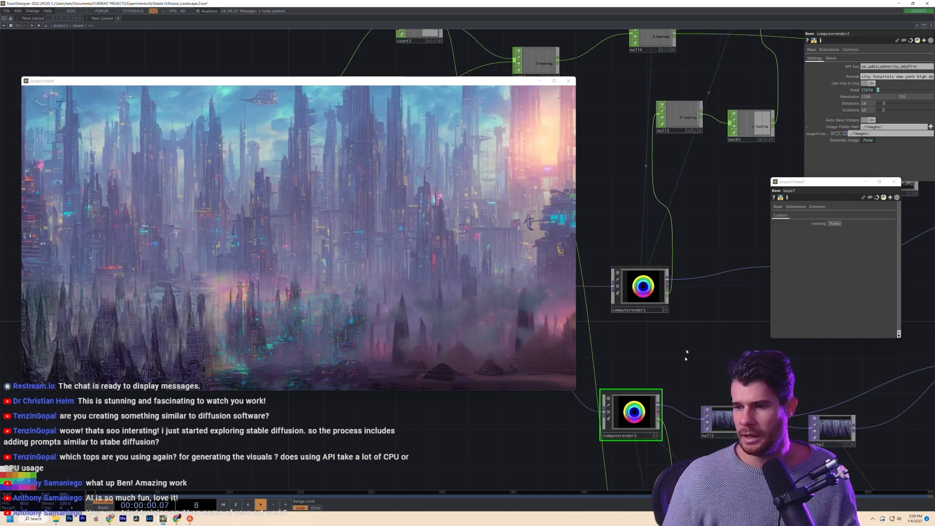
pyautogui.click(640, 297)
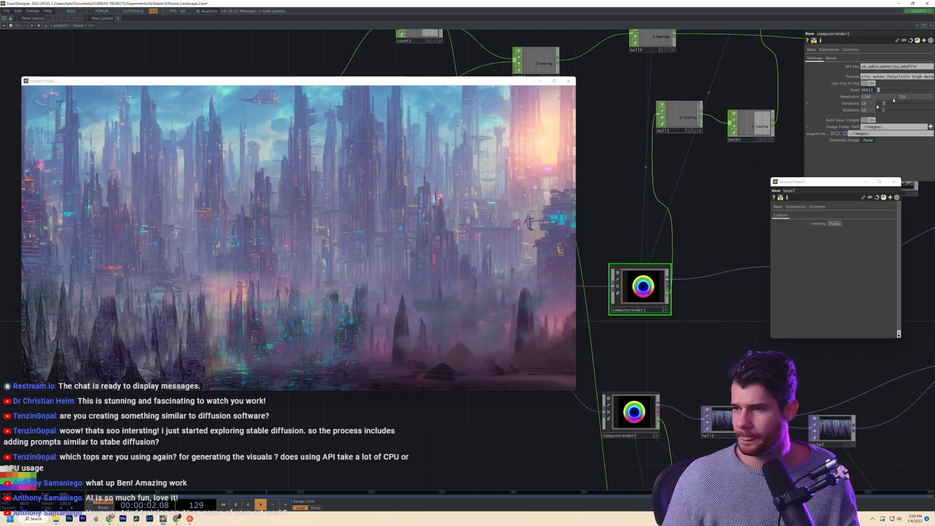
pyautogui.click(886, 78)
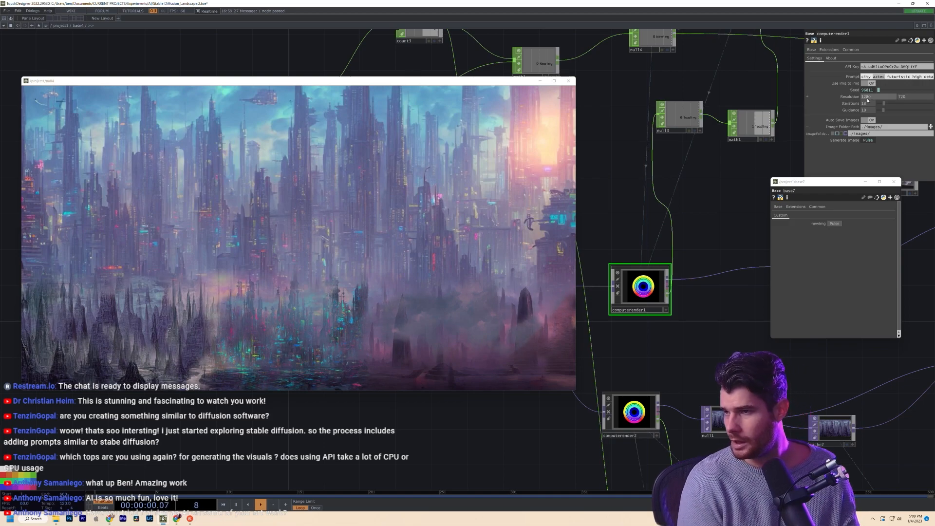
pyautogui.write('new york')
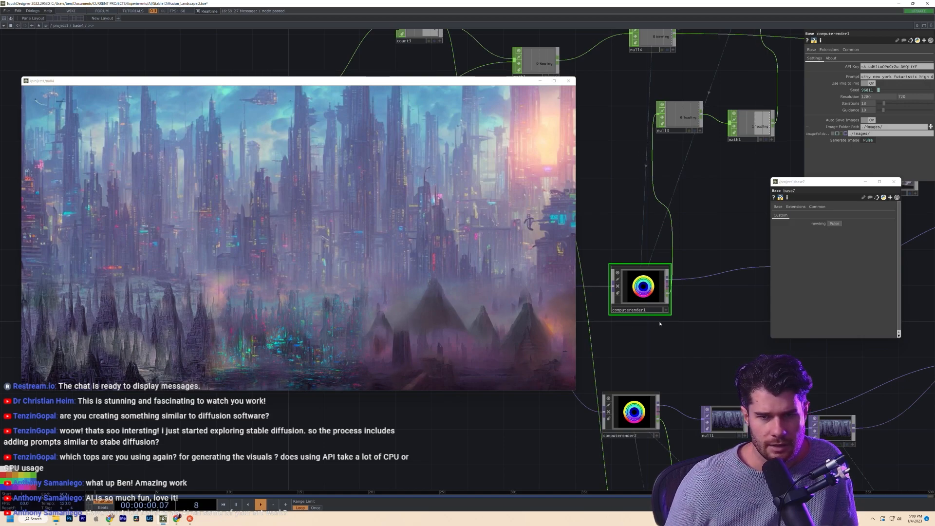
pyautogui.scroll(-5, 660, 323)
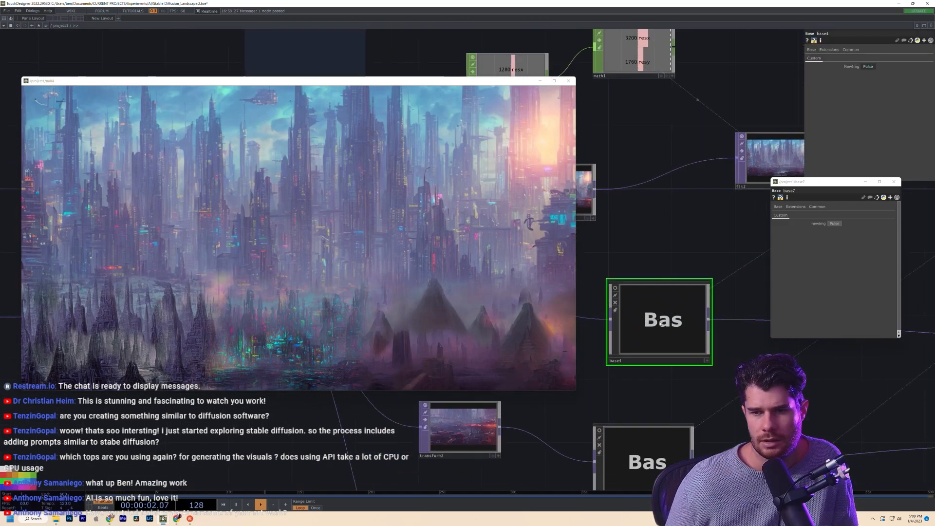
# - Set lfo1's Frequency to 1, then restore it to 0.05
pyautogui.moveTo(681, 144); pyautogui.dragTo(749, 456)
pyautogui.scroll(-3, 720, 354)
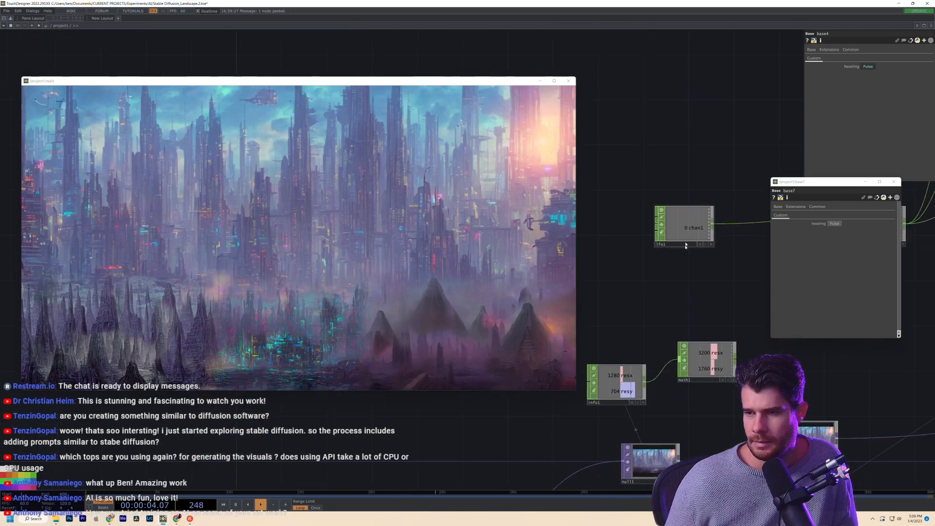
pyautogui.click(686, 246)
pyautogui.click(862, 72)
pyautogui.write('1')
pyautogui.press('Return')
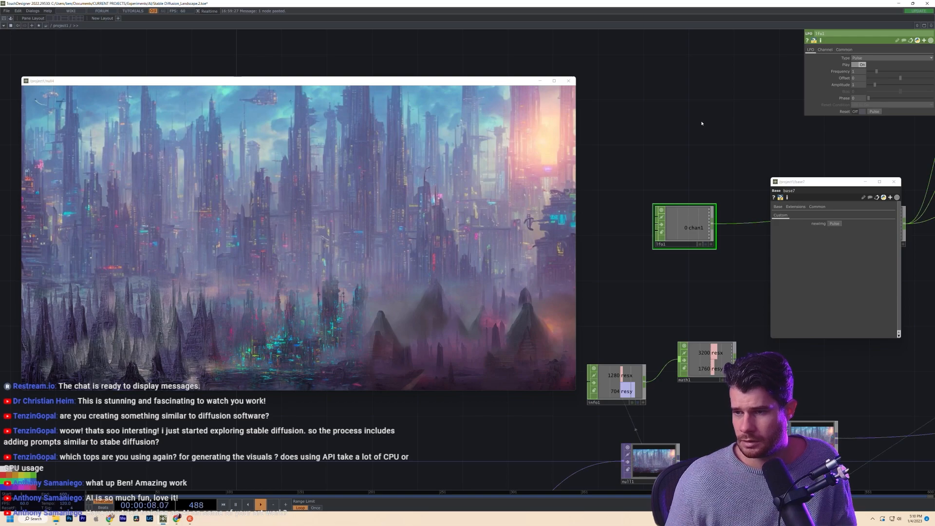
pyautogui.click(858, 74)
pyautogui.write('0.05')
pyautogui.press('Return')
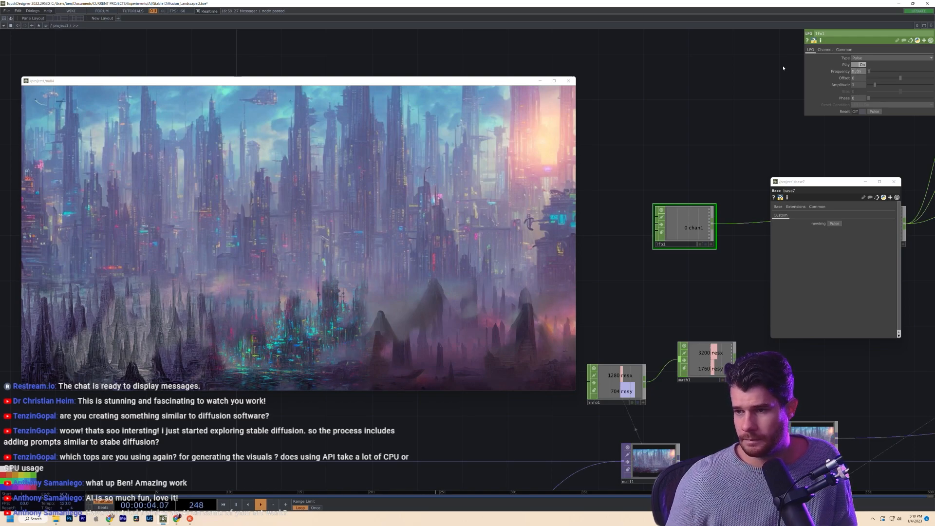